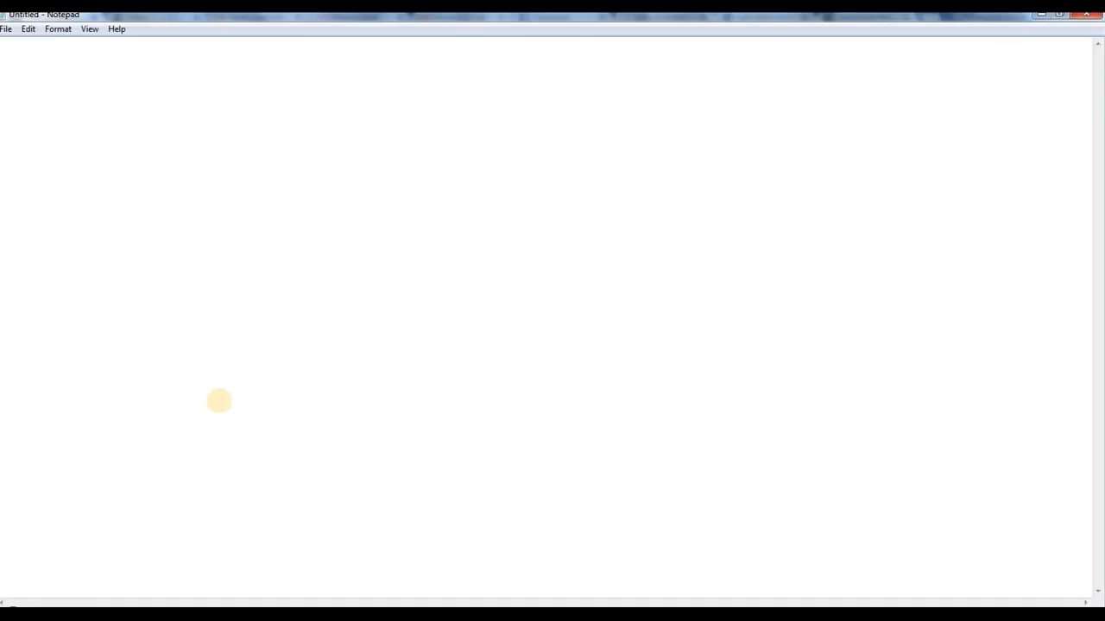
# Step: Write the example local address "localhost:8080/<name>/index.jsp" as the first line of the note
pyautogui.write('localhost:8080/')
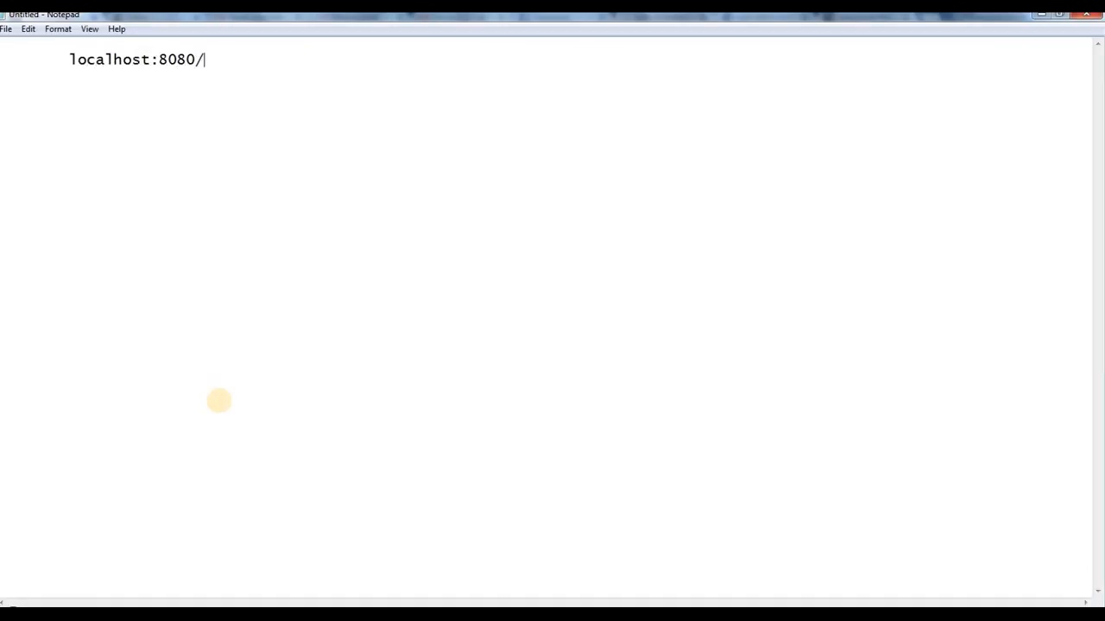
pyautogui.write('<name>/index.jsp')
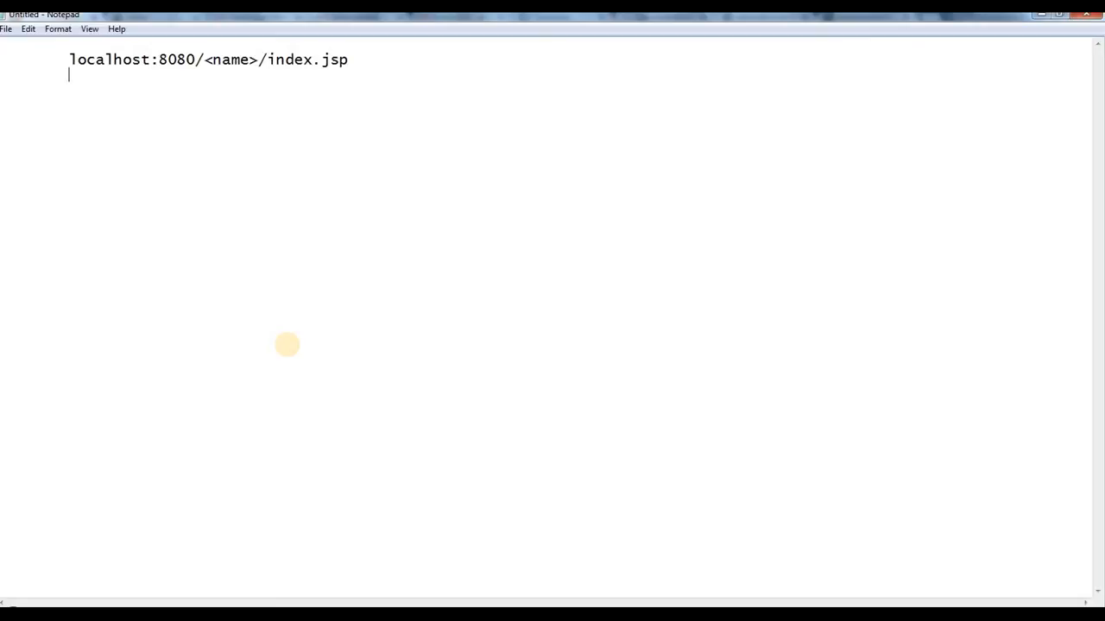
# Step: Add the example hosted address "dbit.cse.com/<name>/index.jsp" on the second line
pyautogui.write('dbit.cse.com')
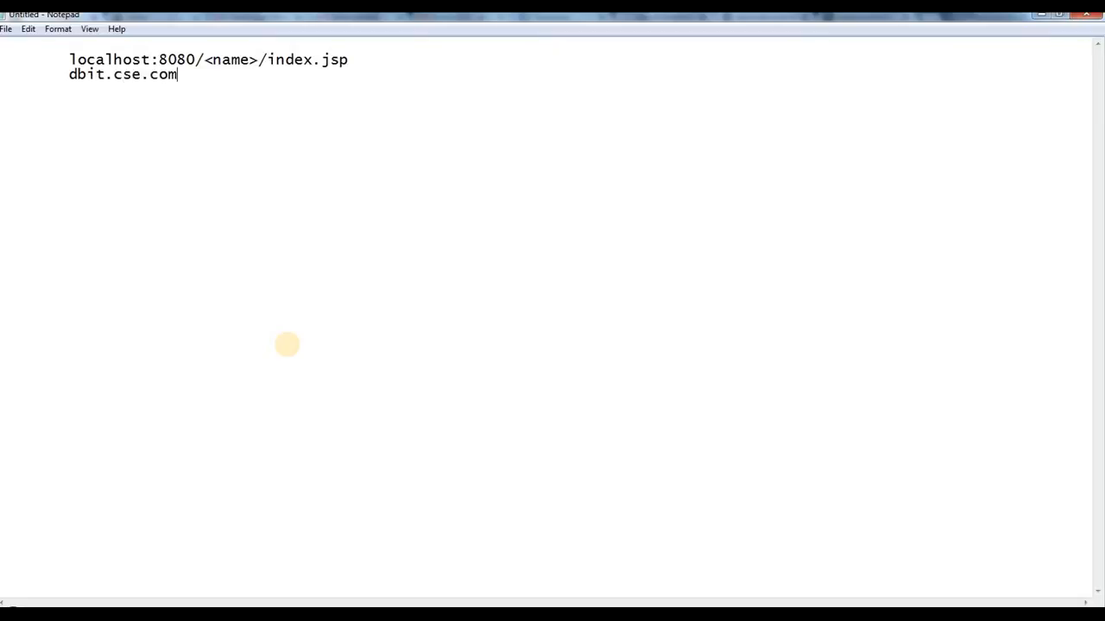
pyautogui.write('/<name>/index.jsp')
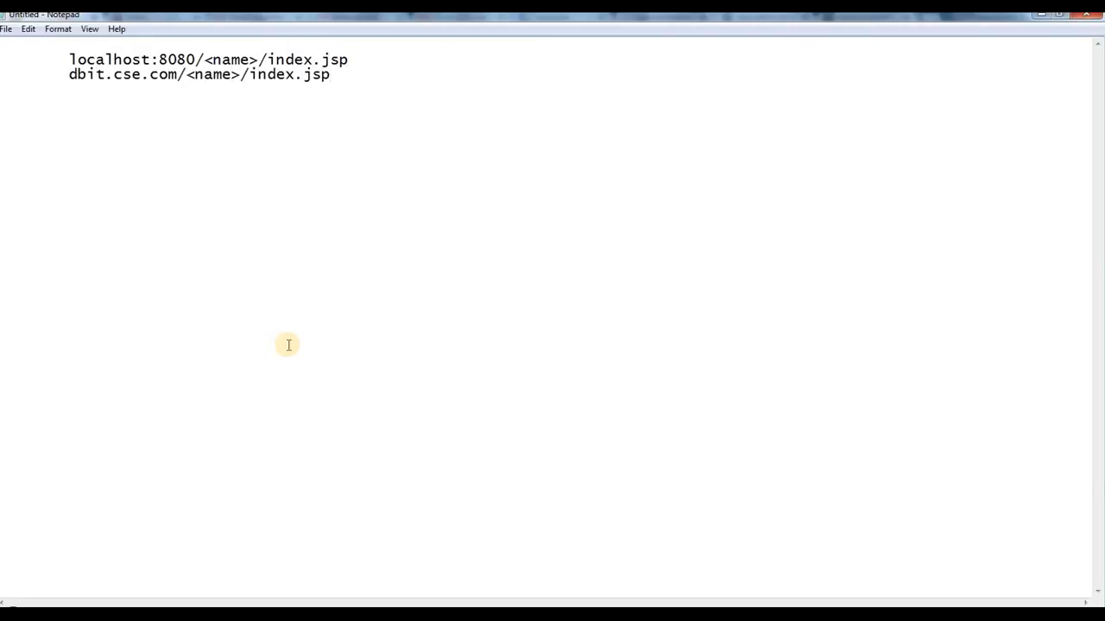
pyautogui.hotkey('shift', 'Home')
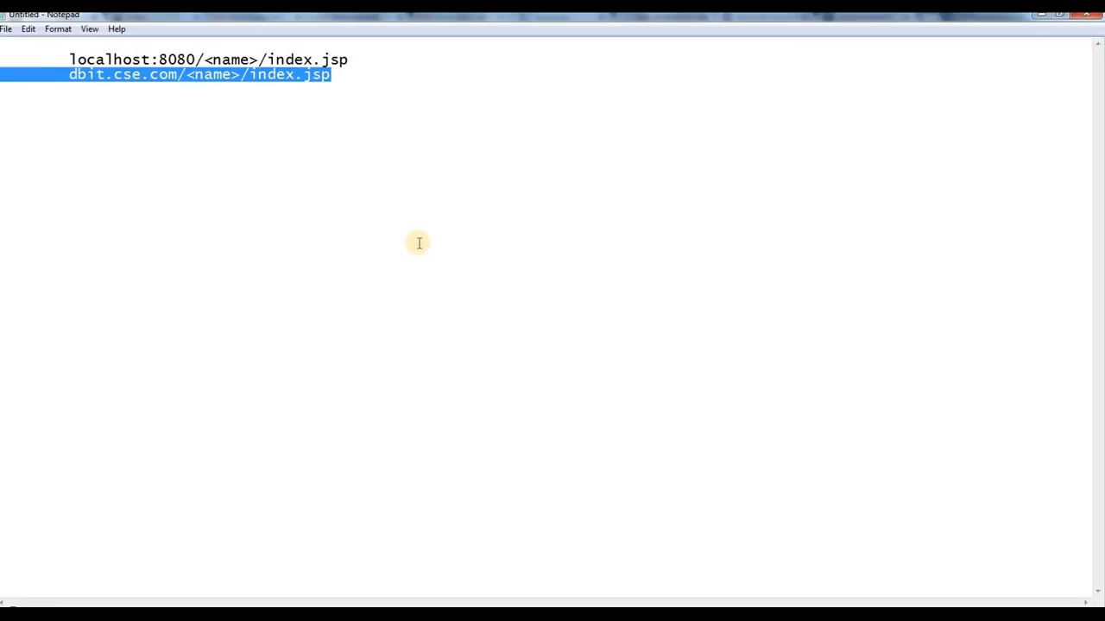
pyautogui.click(74, 74)
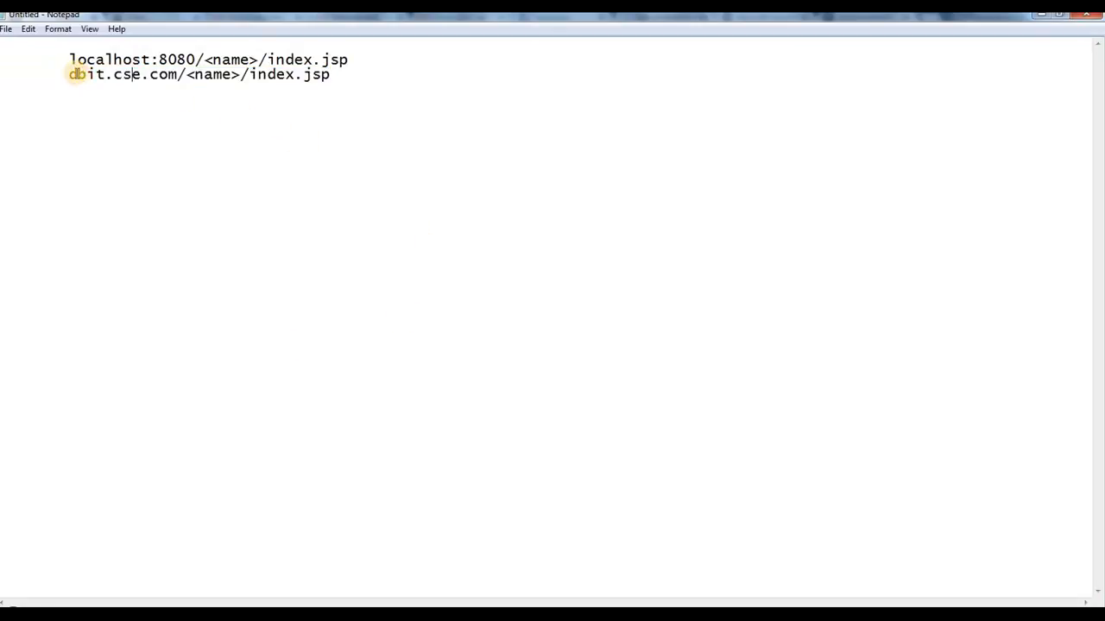
pyautogui.moveTo(370, 84); pyautogui.dragTo(401, 79)
pyautogui.click(402, 79)
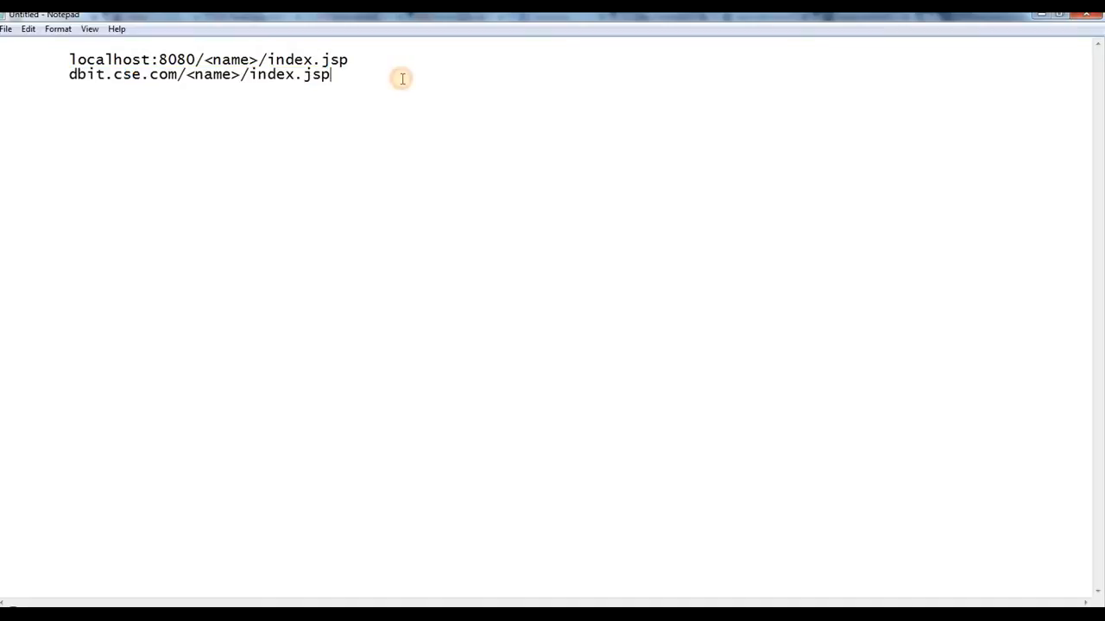
pyautogui.moveTo(332, 75); pyautogui.dragTo(64, 75)
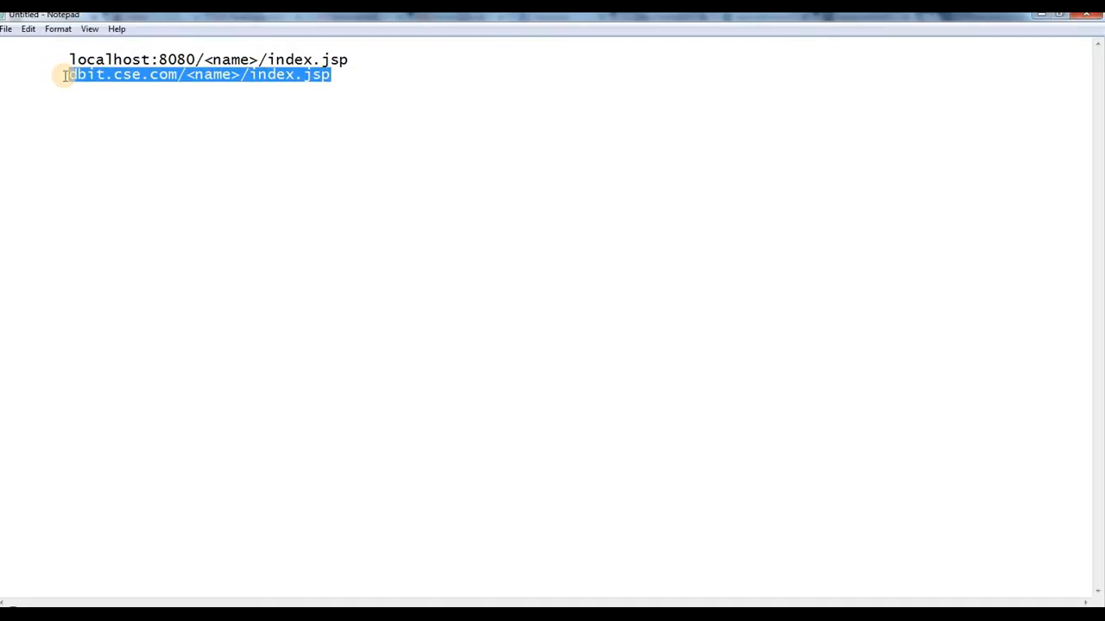
pyautogui.click(123, 85)
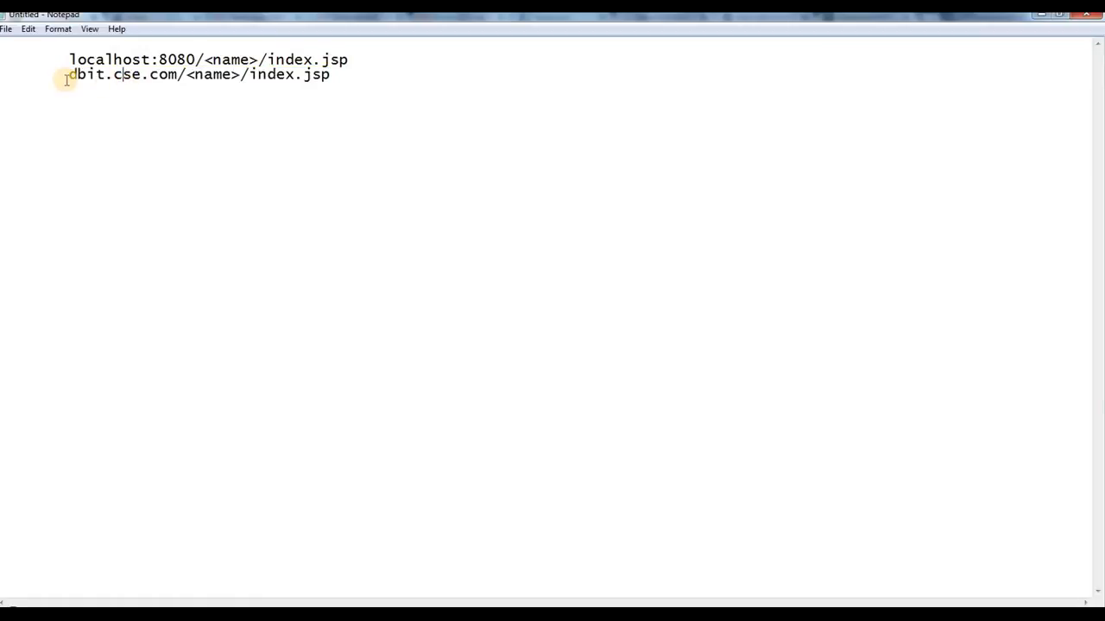
pyautogui.moveTo(69, 78); pyautogui.dragTo(151, 57)
pyautogui.doubleClick(169, 80)
pyautogui.click(168, 79)
pyautogui.click(78, 61)
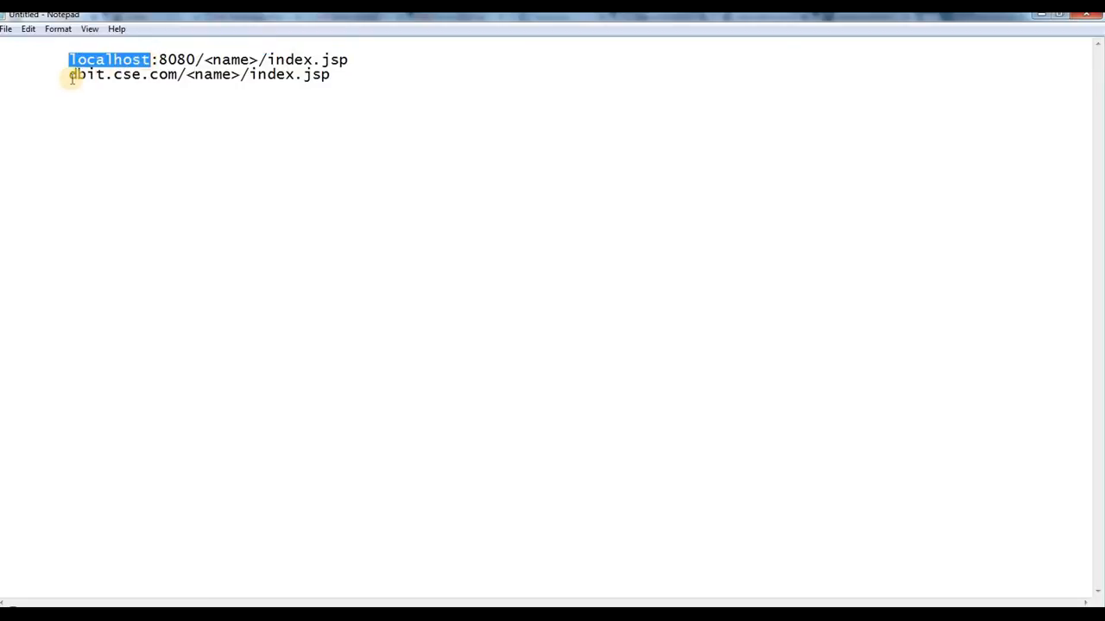
pyautogui.moveTo(70, 75); pyautogui.dragTo(177, 76)
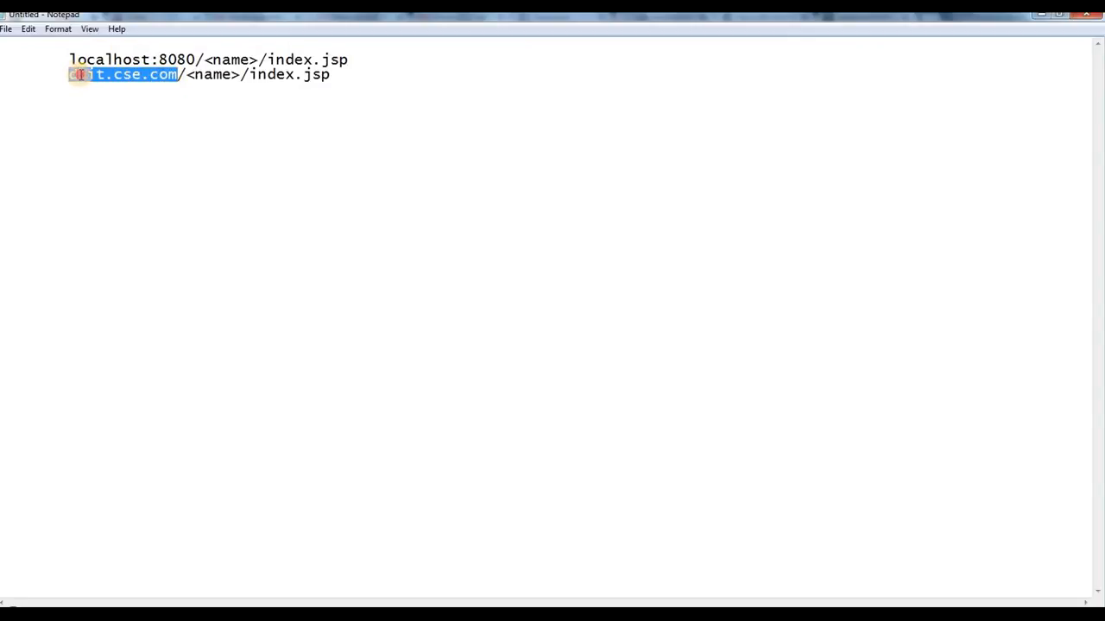
pyautogui.moveTo(69, 74); pyautogui.dragTo(175, 76)
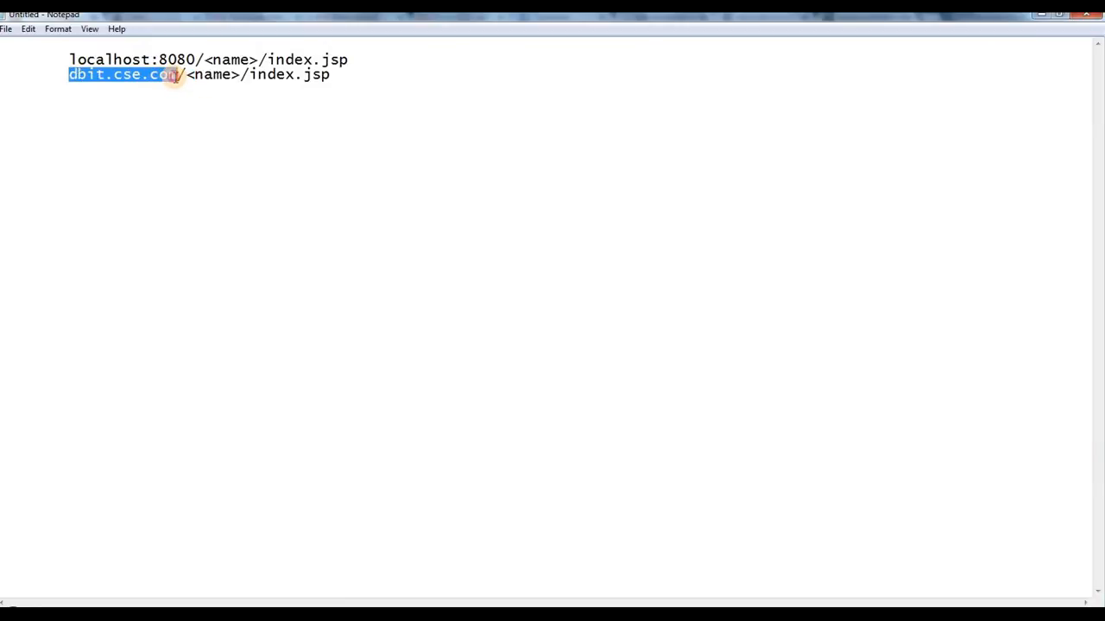
pyautogui.doubleClick(174, 76)
# Step: Replace both example addresses in the note with "Openshift.com"
pyautogui.moveTo(388, 118); pyautogui.dragTo(16, 21)
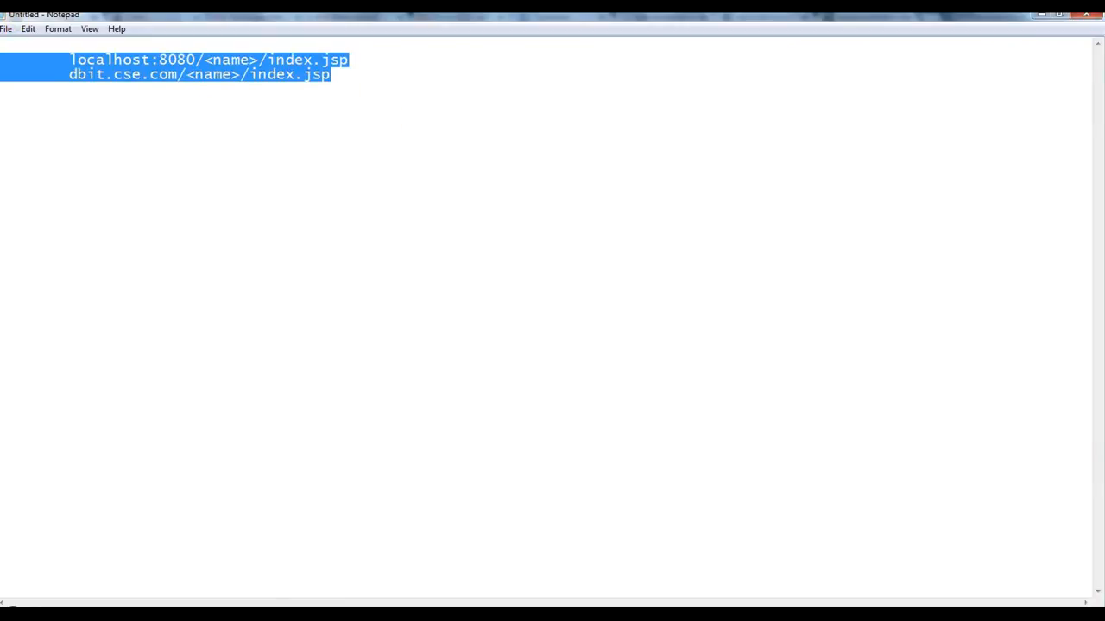
pyautogui.press('Delete')
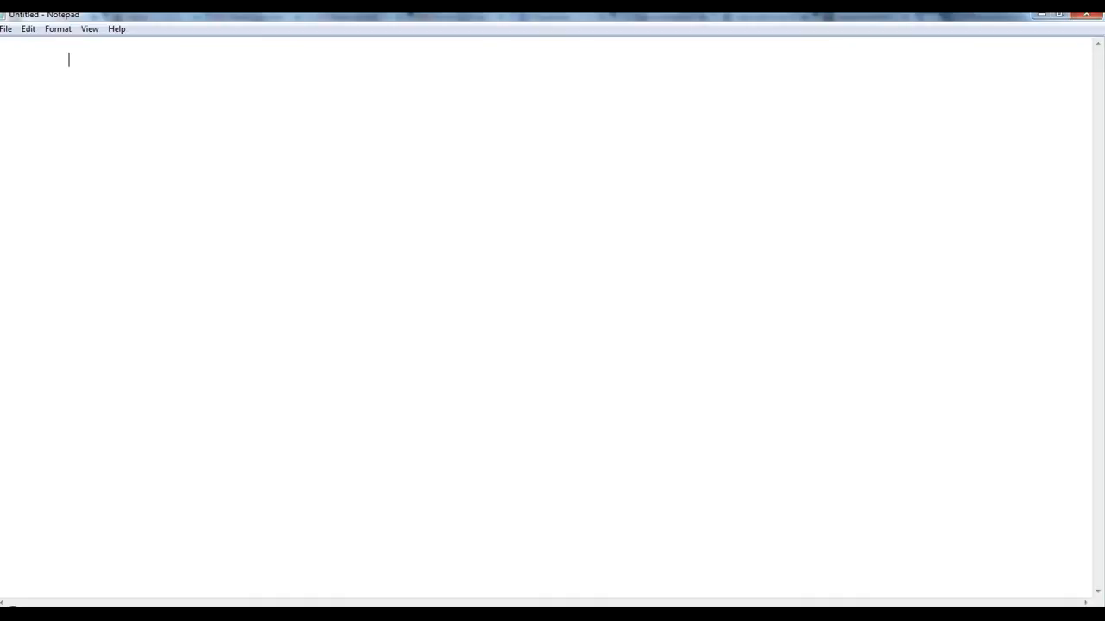
pyautogui.write('Openshift.com')
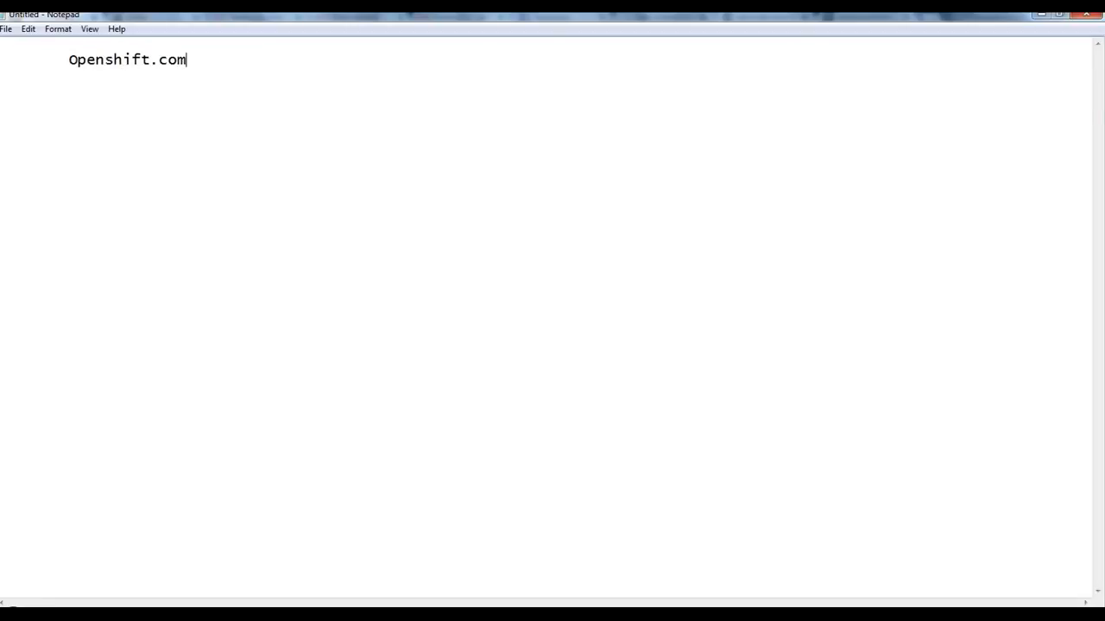
pyautogui.hotkey('ctrl', 'a')
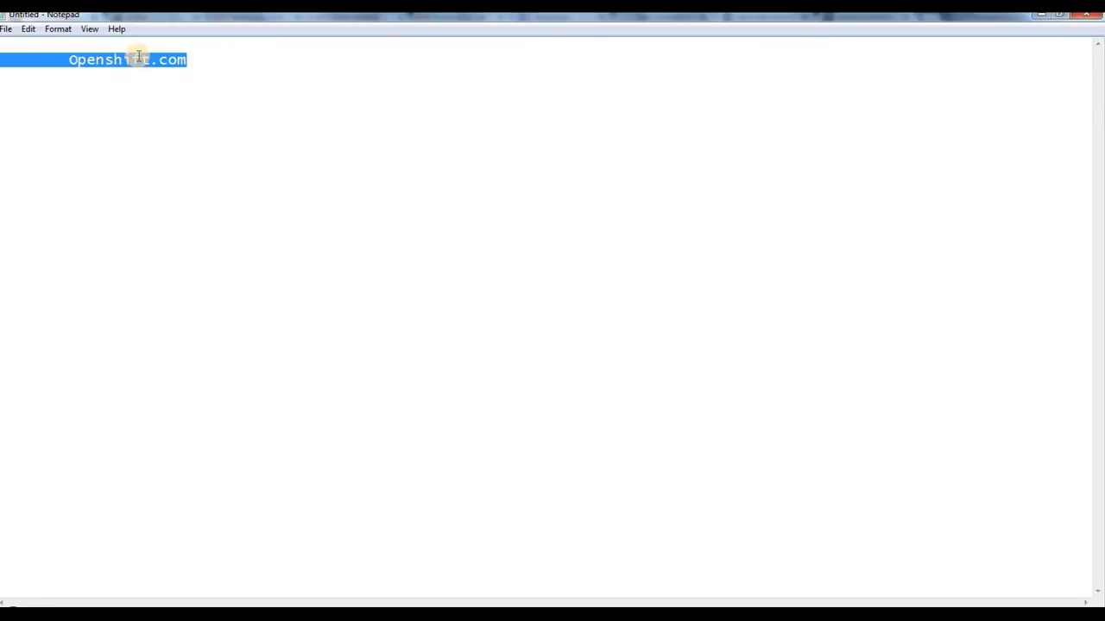
pyautogui.click(100, 59)
pyautogui.moveTo(66, 62); pyautogui.dragTo(217, 62)
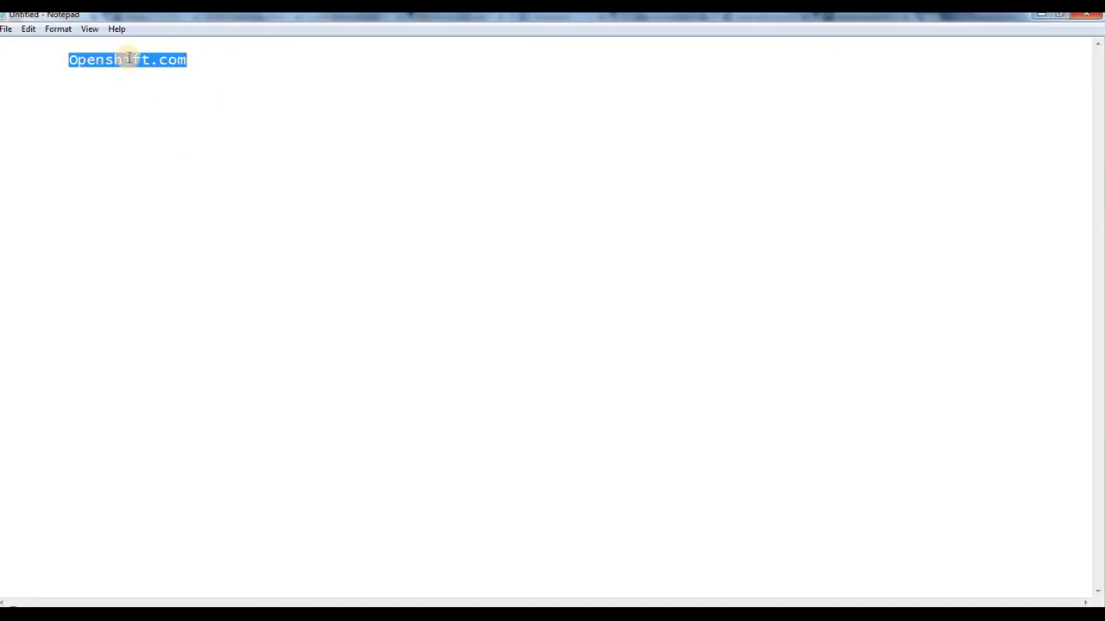
pyautogui.click(81, 60)
pyautogui.doubleClick(88, 61)
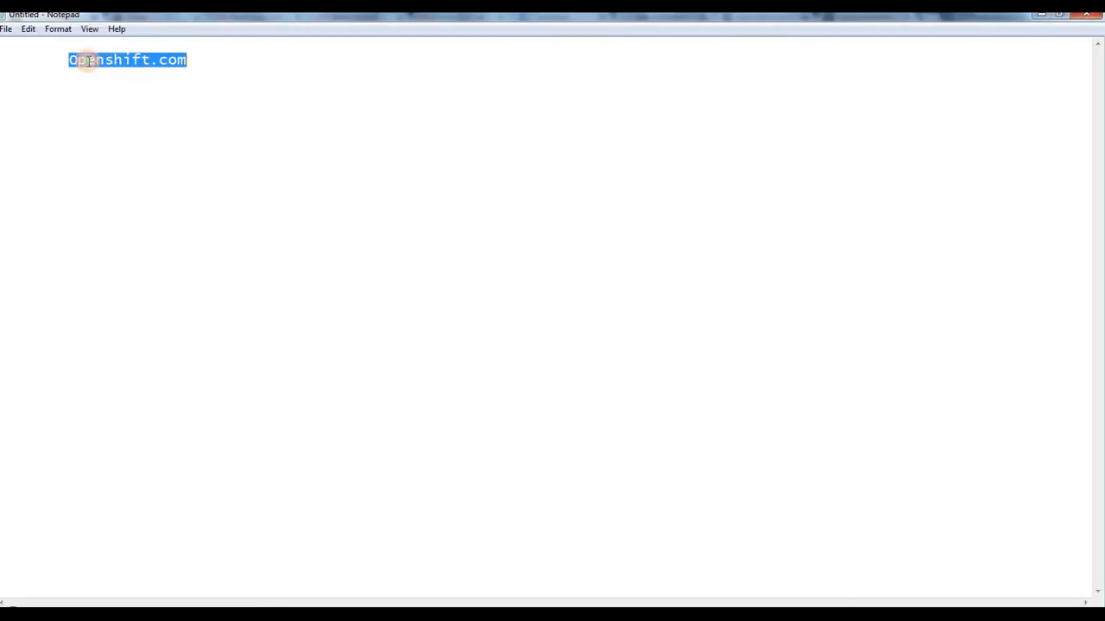
pyautogui.click(64, 65)
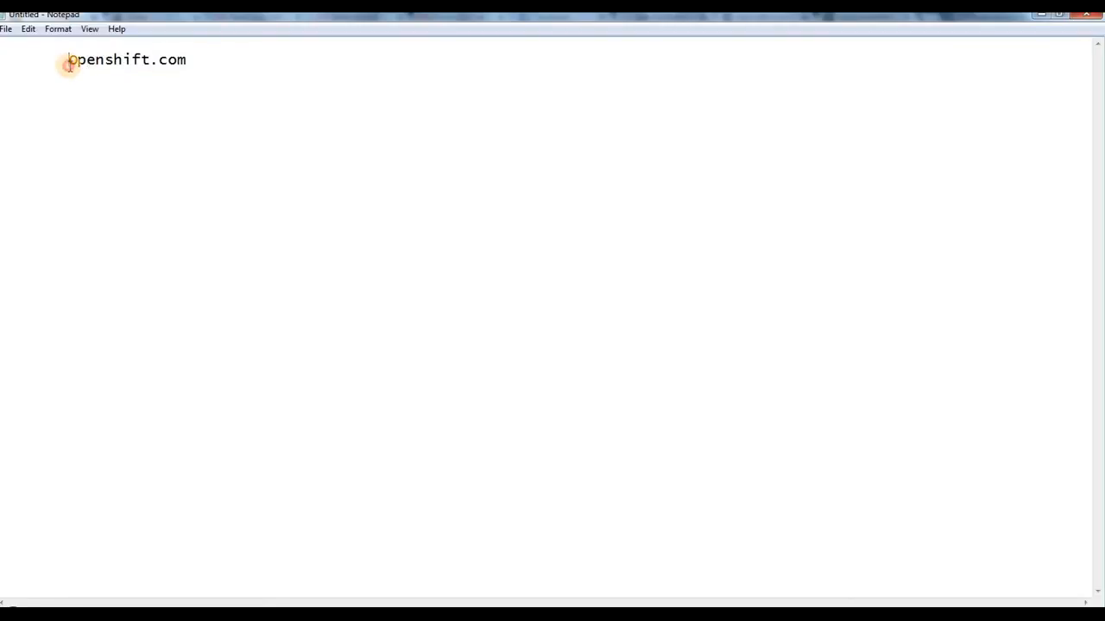
pyautogui.moveTo(69, 64); pyautogui.dragTo(162, 66)
pyautogui.click(218, 218)
# Step: Switch to the Chrome window with the OpenShift page and load openshift.com in a new tab
pyautogui.click(211, 614)
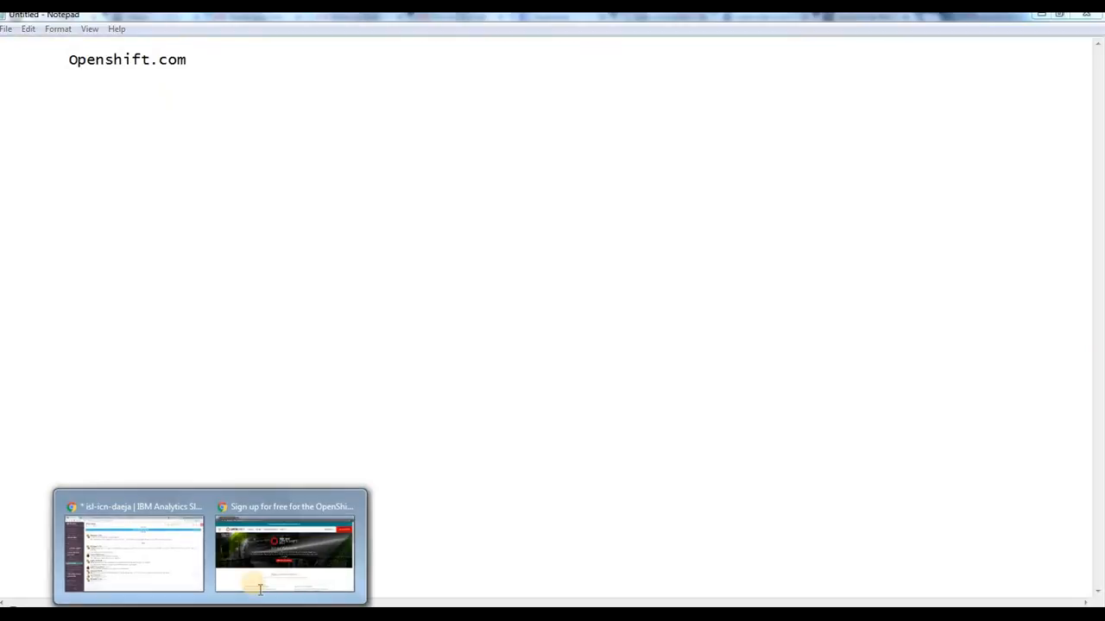
pyautogui.click(250, 535)
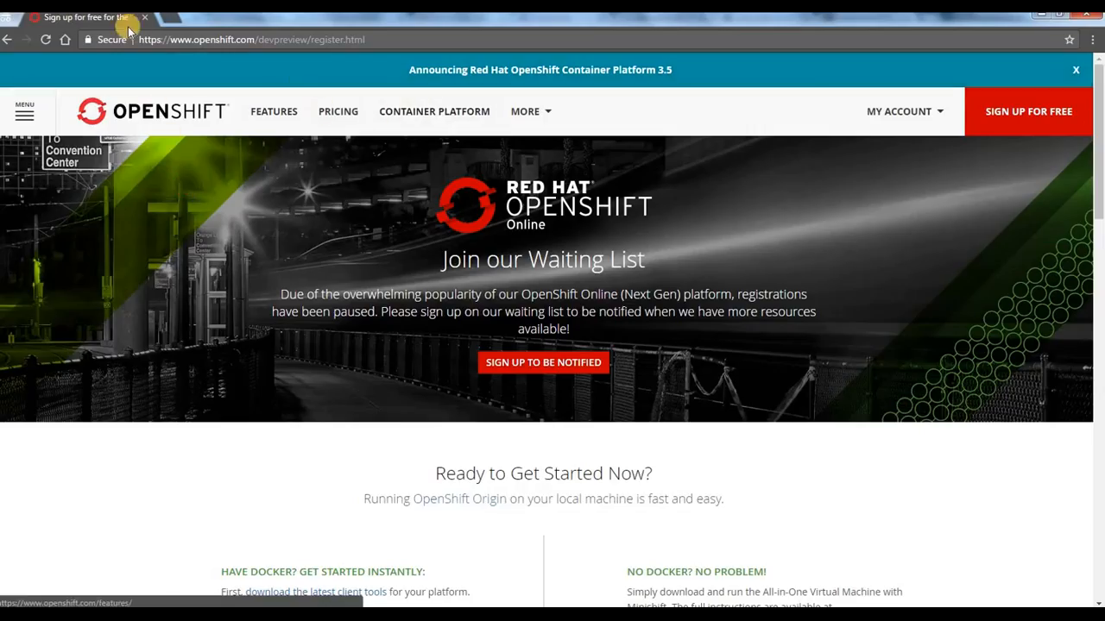
pyautogui.click(160, 17)
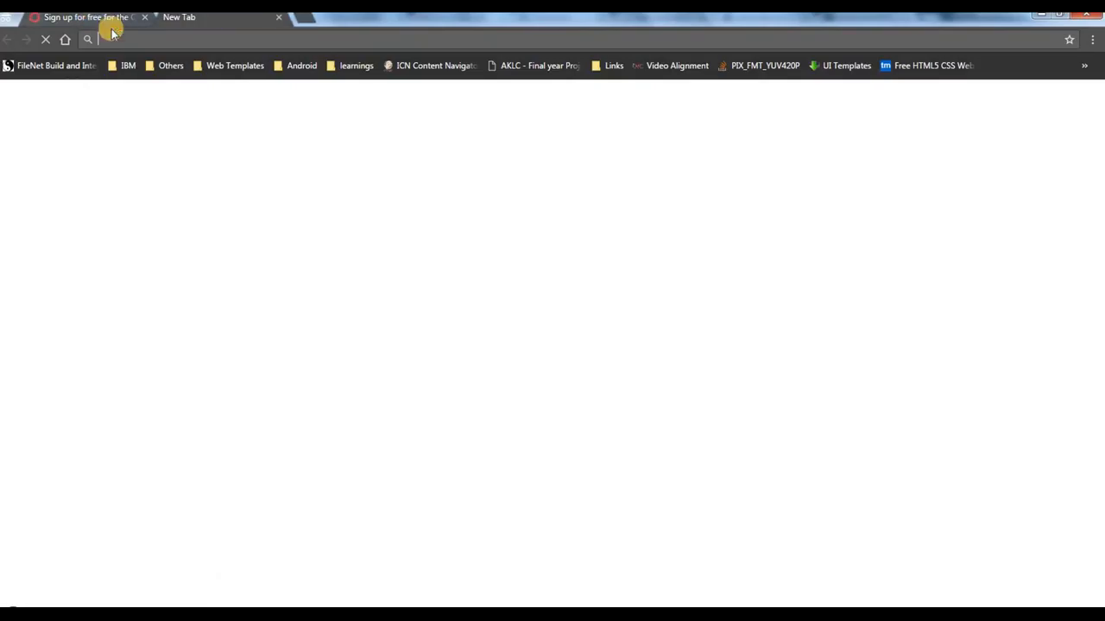
pyautogui.write('opensh')
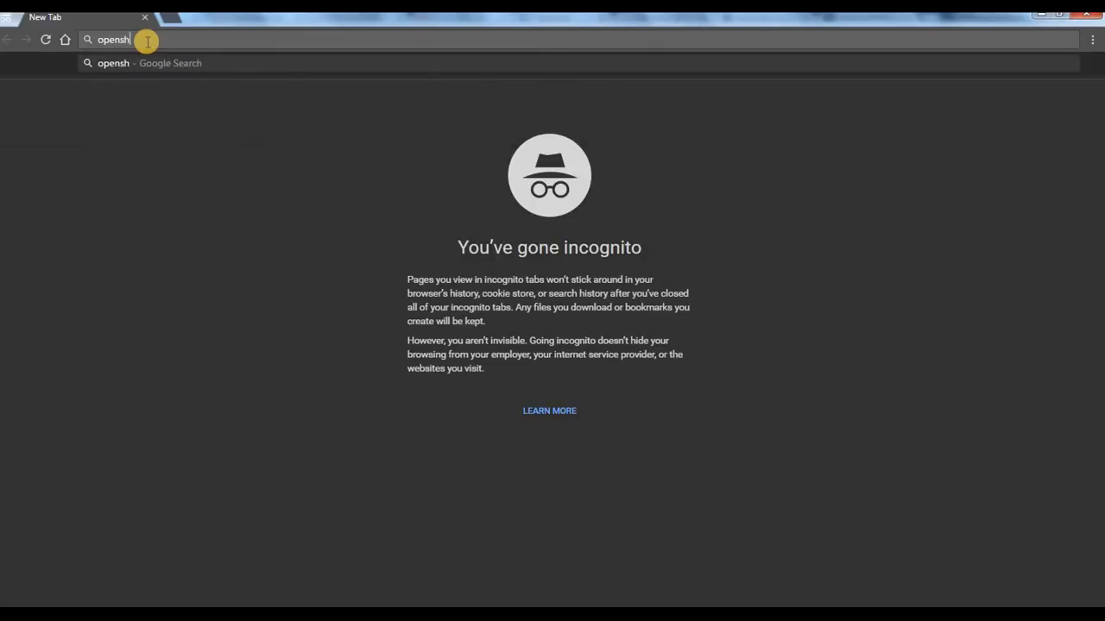
pyautogui.write('ift.com')
pyautogui.press('Return')
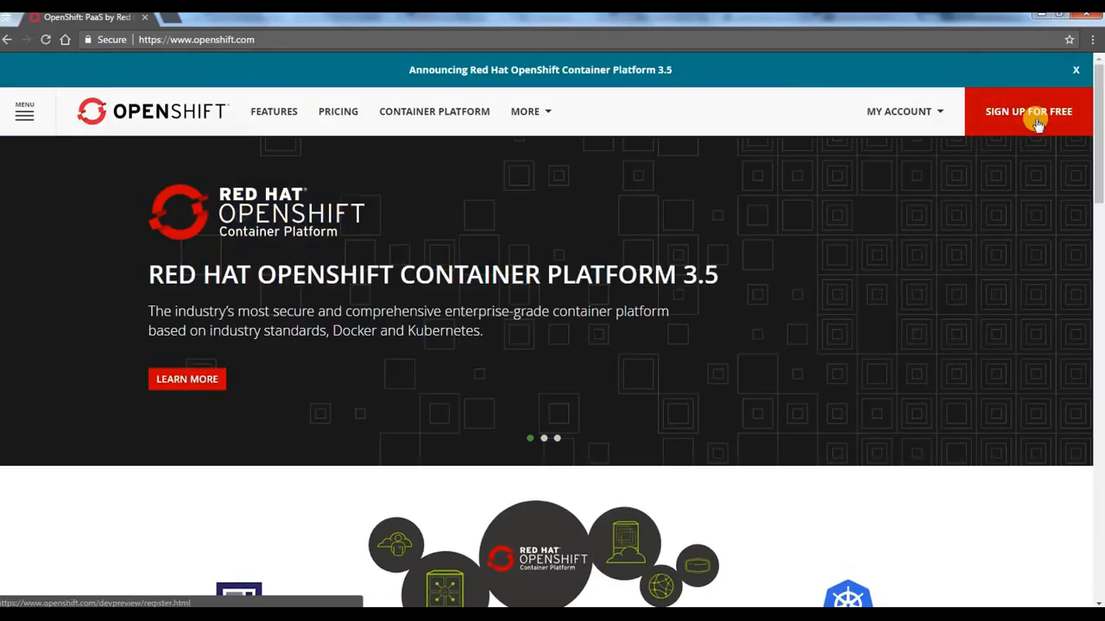
# Step: Open OpenShift's free sign-up page and read the notice about registration availability
pyautogui.click(1031, 121)
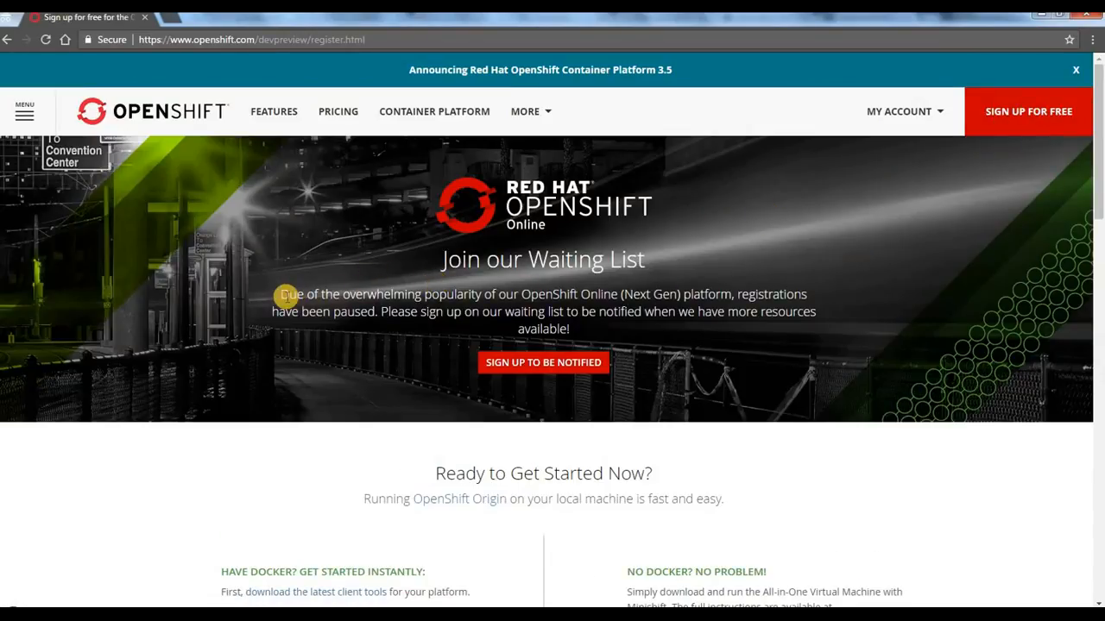
pyautogui.moveTo(287, 297); pyautogui.dragTo(575, 320)
pyautogui.click(570, 307)
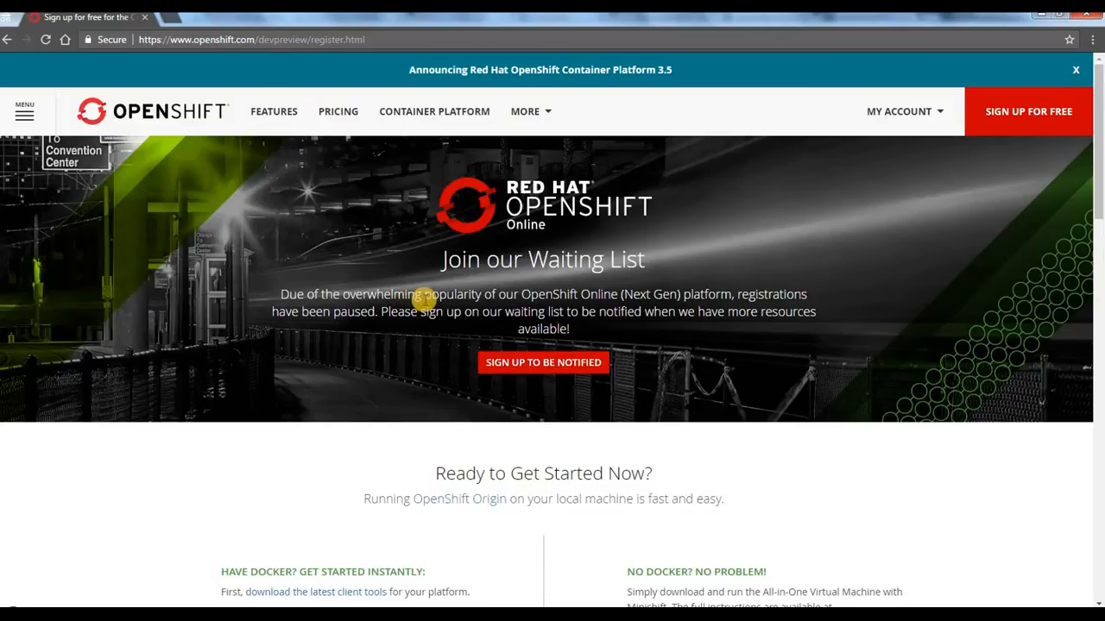
# Step: Return to the Notepad note containing "Openshift.com" and add "Heroku.com" on a new line below it
pyautogui.moveTo(315, 613)
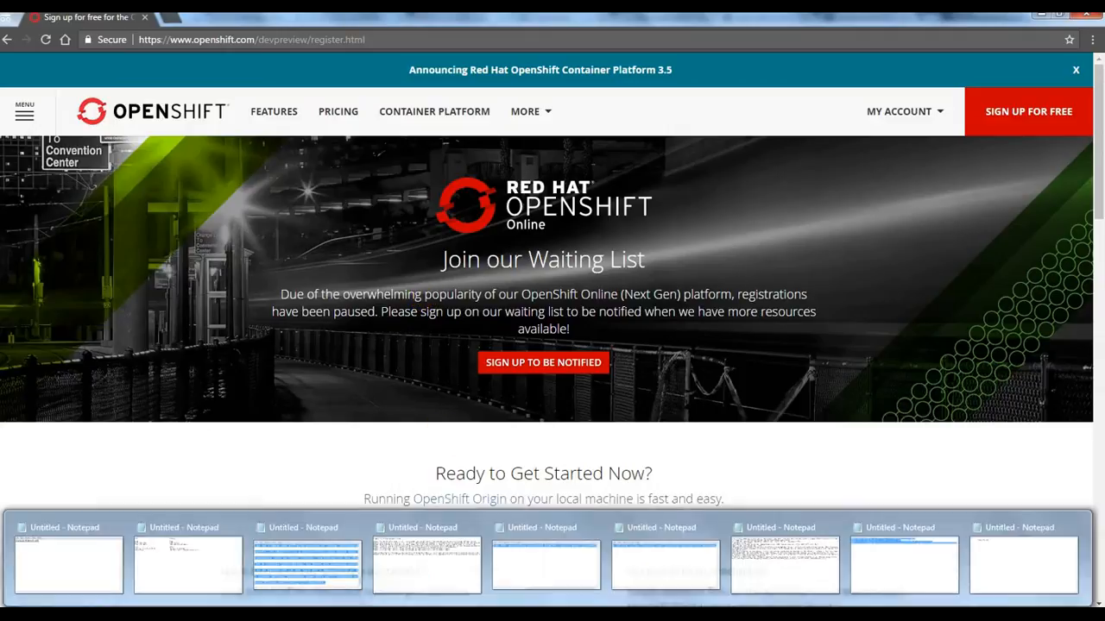
pyautogui.click(1048, 552)
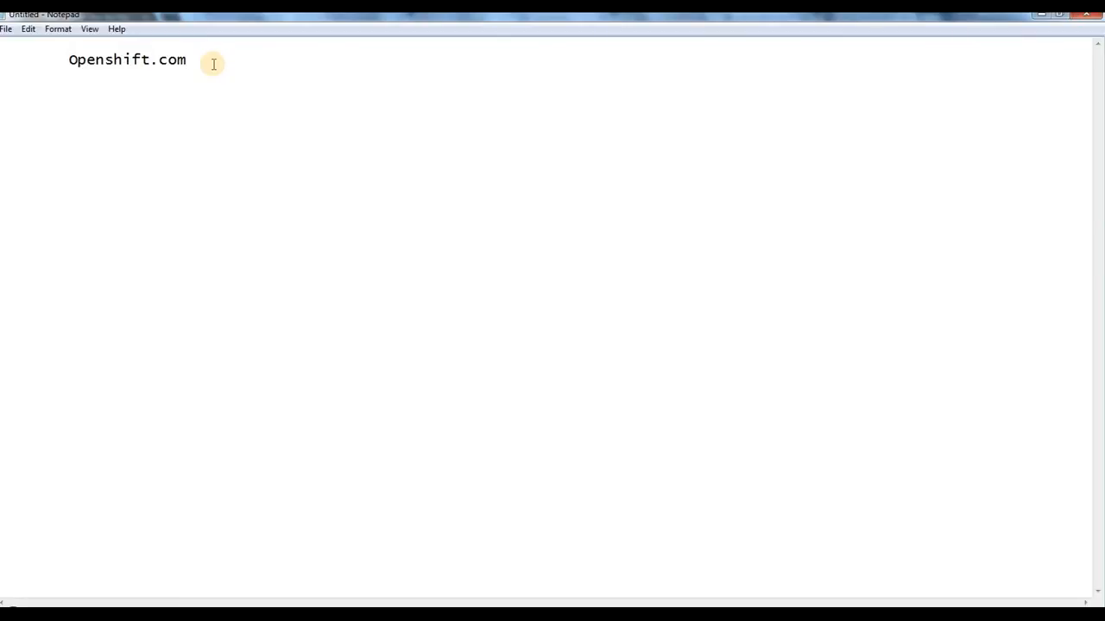
pyautogui.press('Return')
pyautogui.write('Heroku.com')
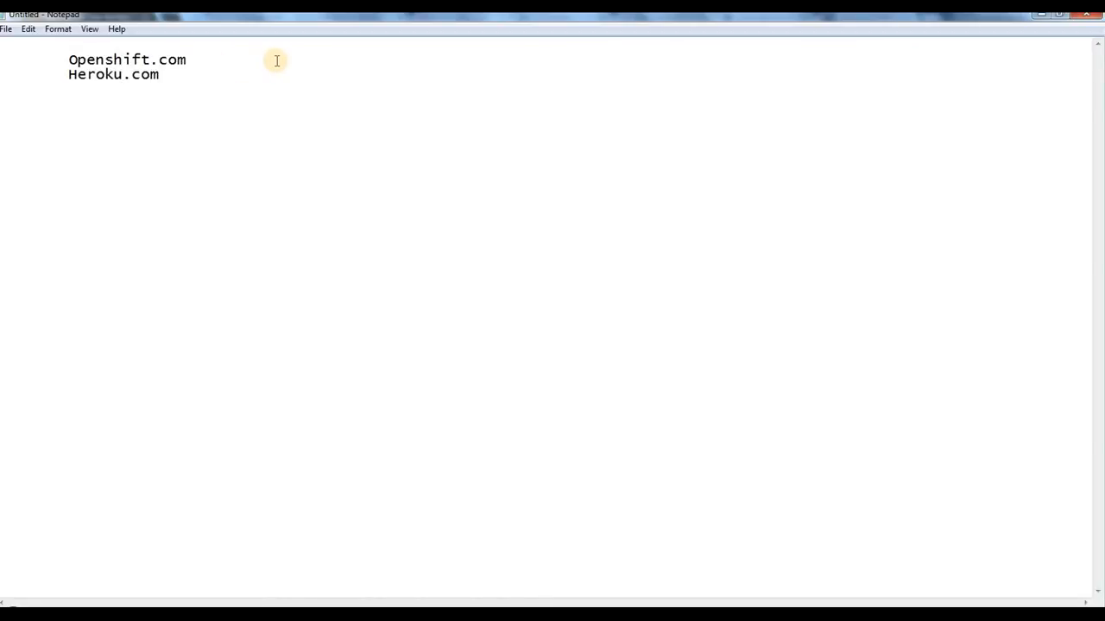
pyautogui.moveTo(60, 75)
pyautogui.mouseDown()
pyautogui.moveTo(196, 78)
pyautogui.moveTo(62, 77)
pyautogui.mouseUp()
pyautogui.click(196, 79)
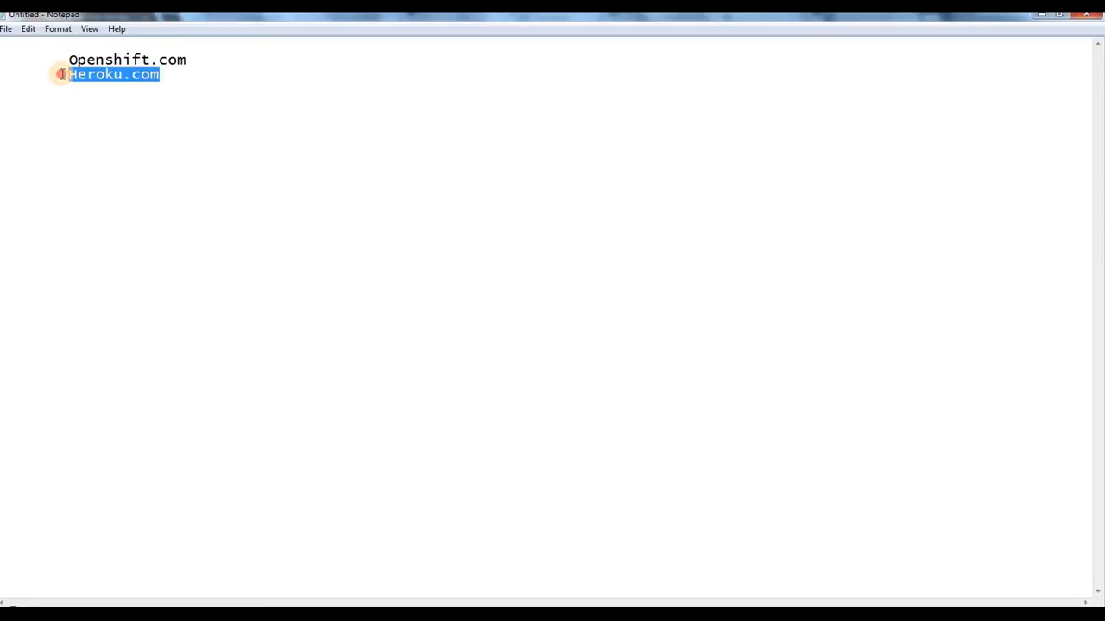
pyautogui.click(60, 75)
pyautogui.keyDown('shift'); pyautogui.click(131, 75); pyautogui.keyUp('shift')
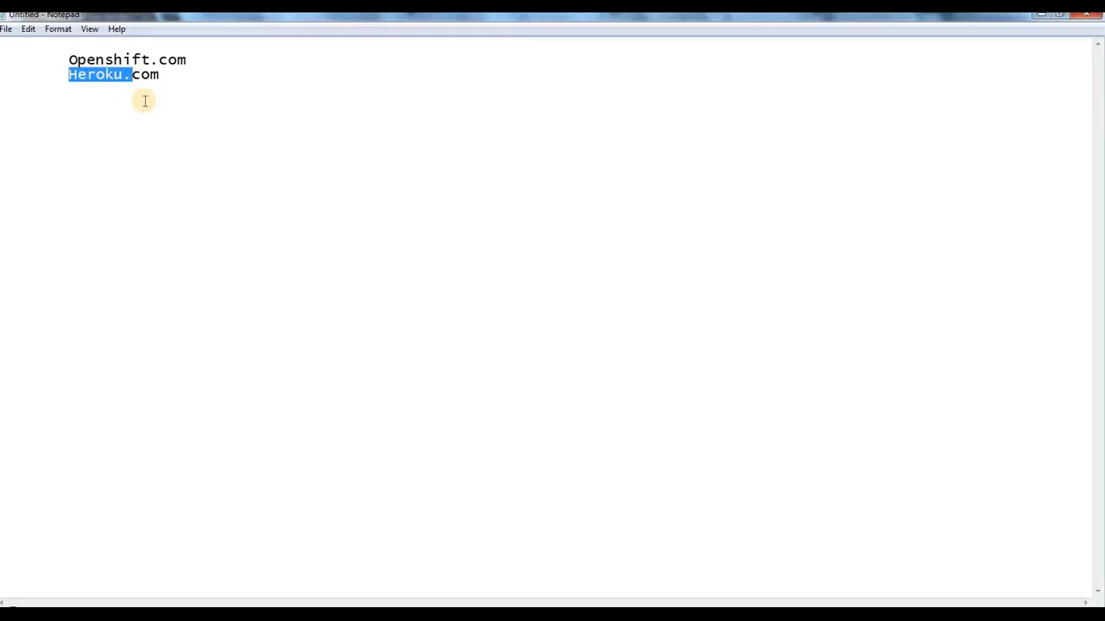
pyautogui.doubleClick(119, 74)
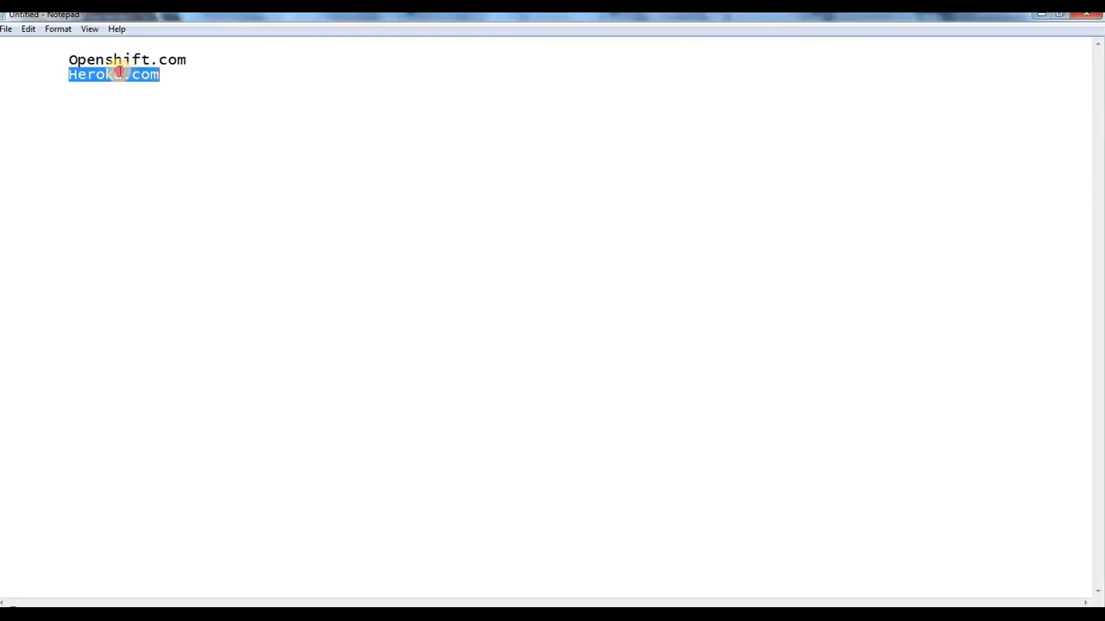
pyautogui.click(193, 74)
pyautogui.moveTo(192, 74); pyautogui.dragTo(8, 79)
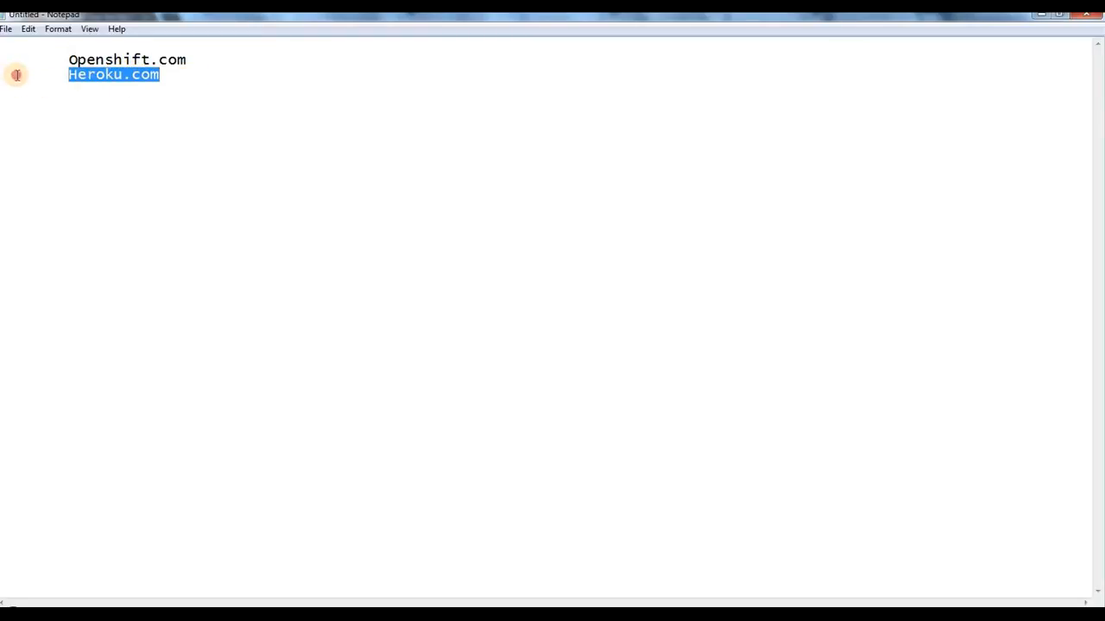
pyautogui.click(185, 73)
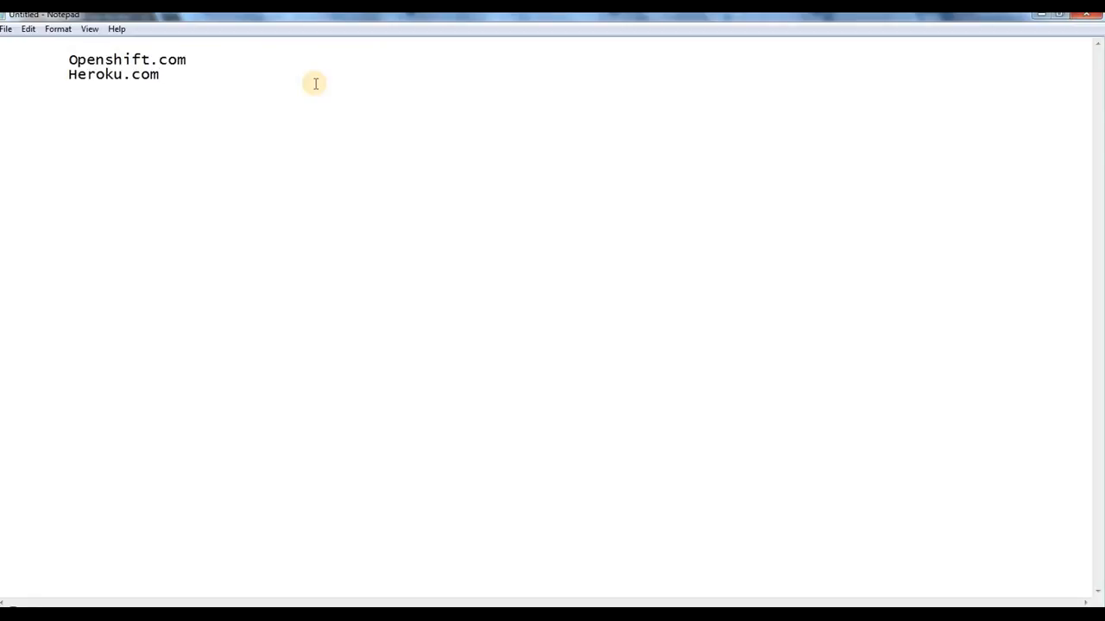
pyautogui.moveTo(12, 103); pyautogui.dragTo(3, 76)
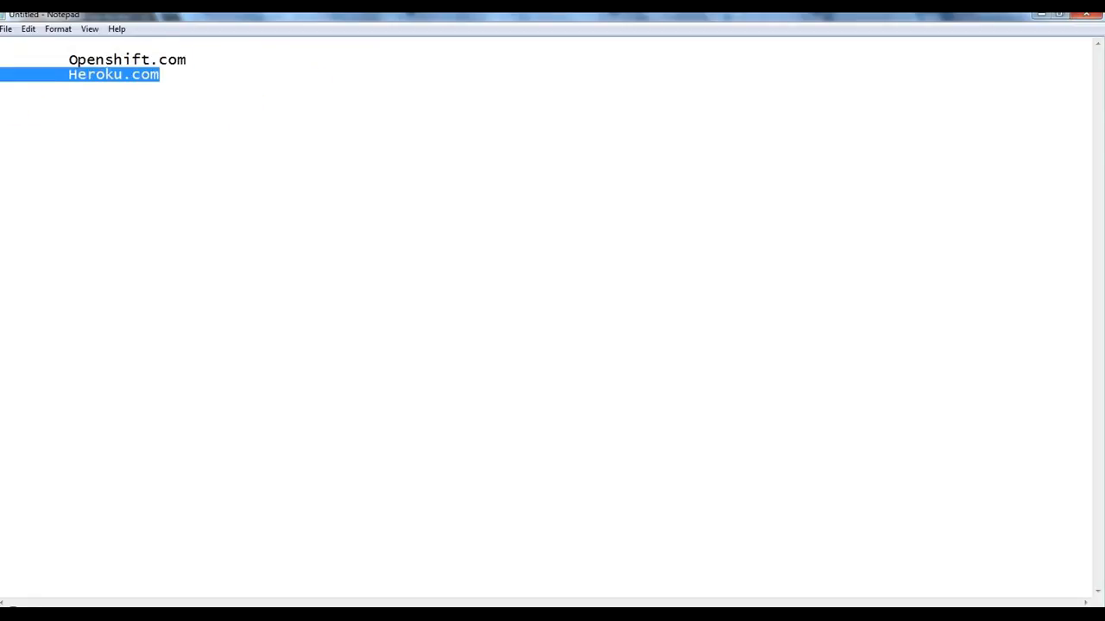
pyautogui.click(32, 77)
pyautogui.doubleClick(171, 77)
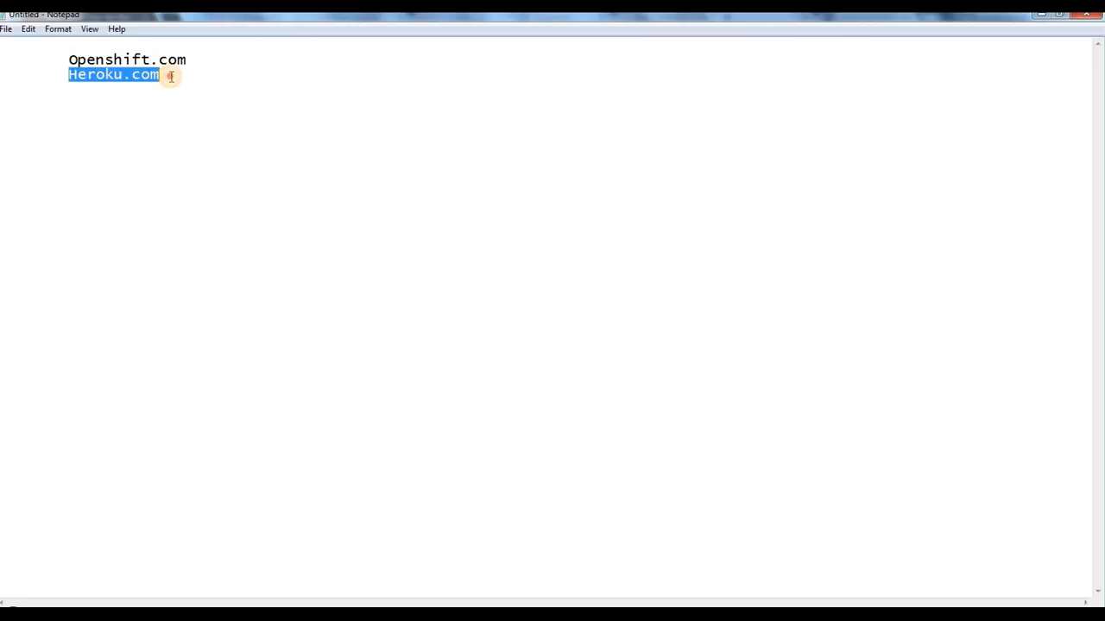
pyautogui.click(162, 131)
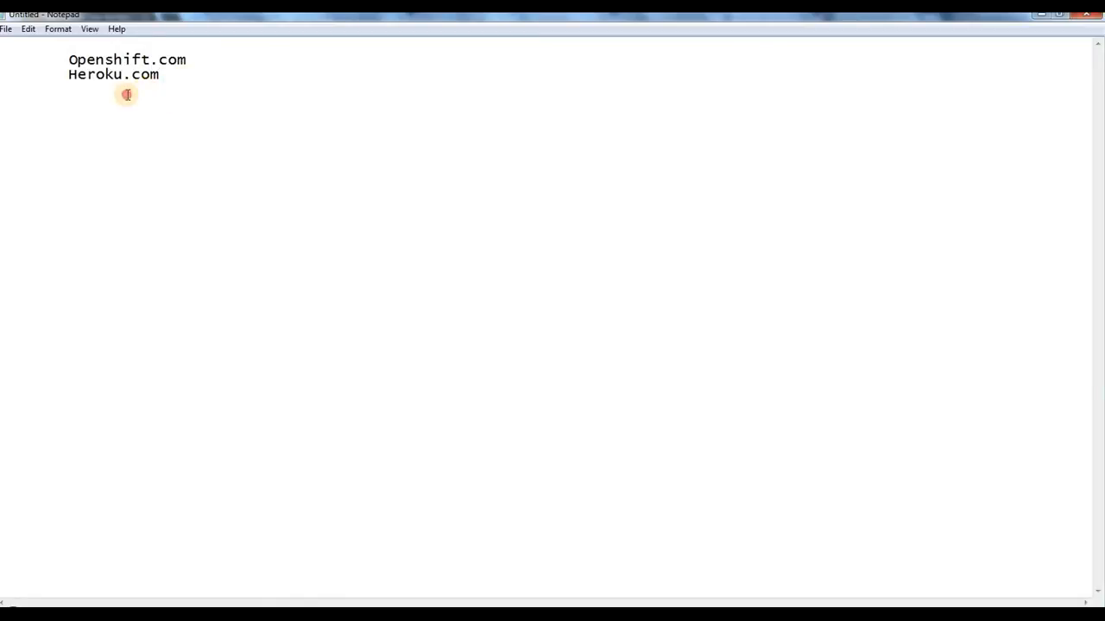
pyautogui.moveTo(126, 94); pyautogui.dragTo(62, 77)
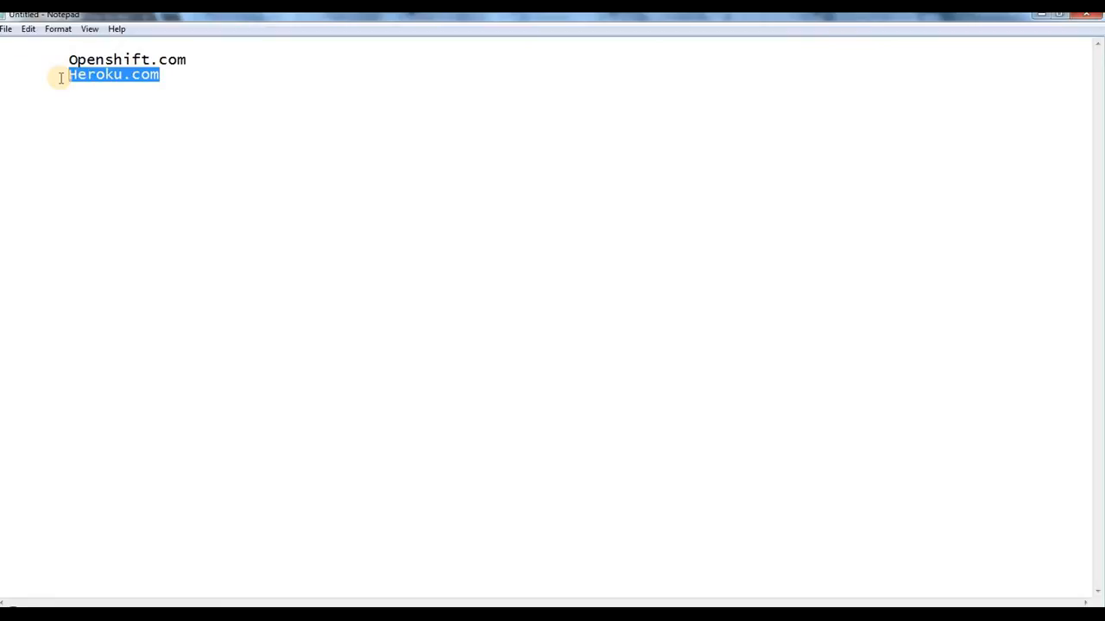
pyautogui.moveTo(61, 78); pyautogui.dragTo(319, 471)
pyautogui.click(286, 461)
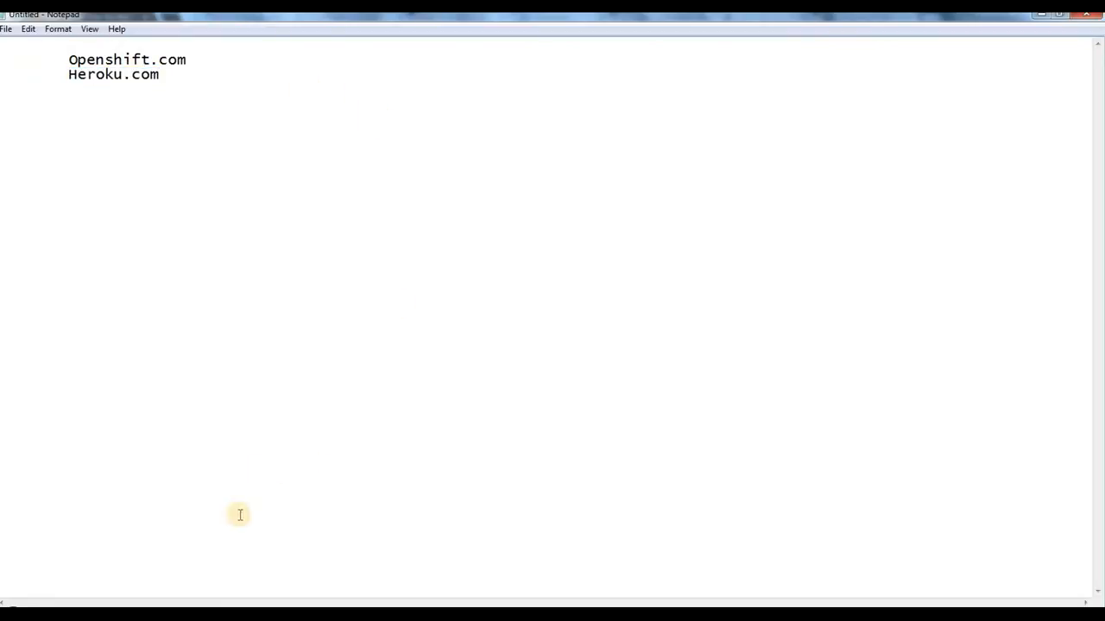
pyautogui.click(176, 83)
pyautogui.moveTo(176, 81); pyautogui.dragTo(2, 73)
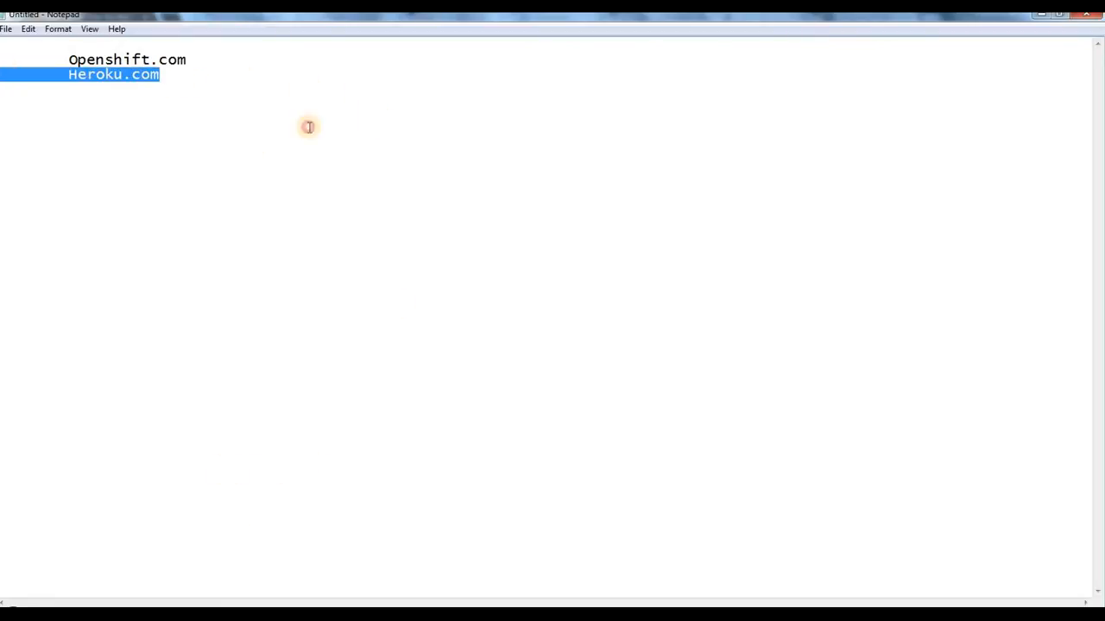
pyautogui.click(309, 127)
# Step: Switch to the Chrome window, load heroku.com in a new tab and open Heroku's free sign-up page
pyautogui.click(210, 616)
pyautogui.click(276, 544)
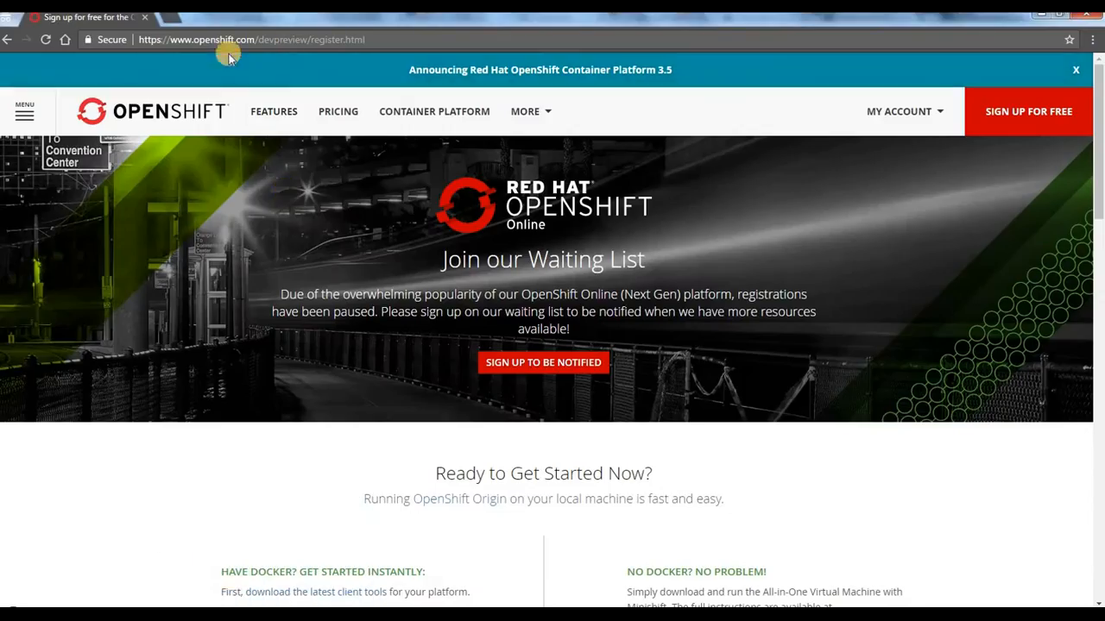
pyautogui.click(172, 17)
pyautogui.write('heroku.com')
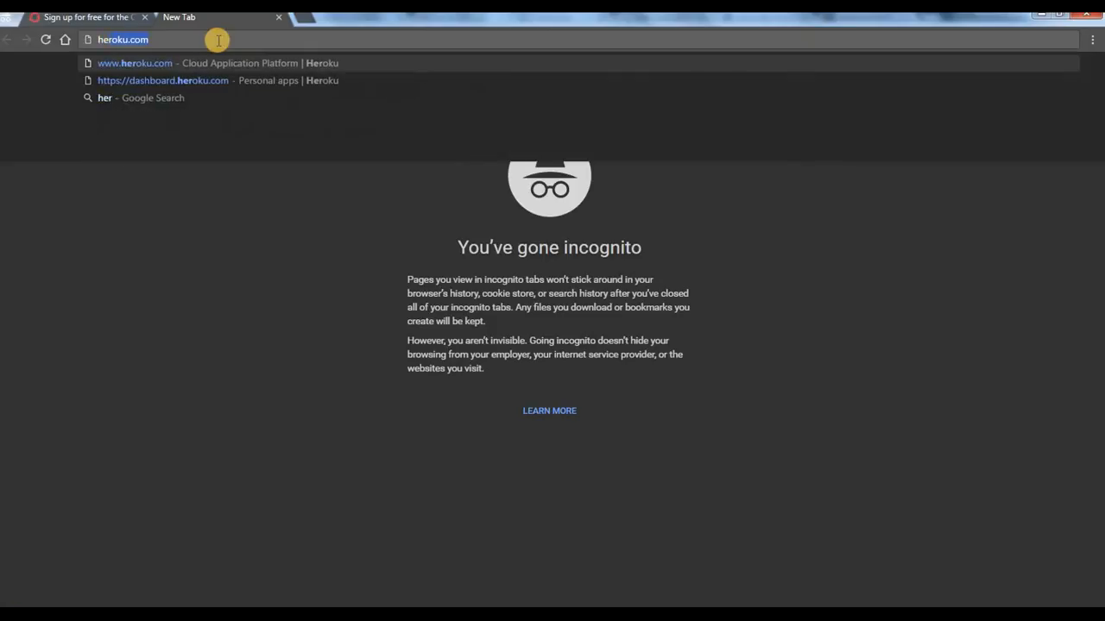
pyautogui.press('Return')
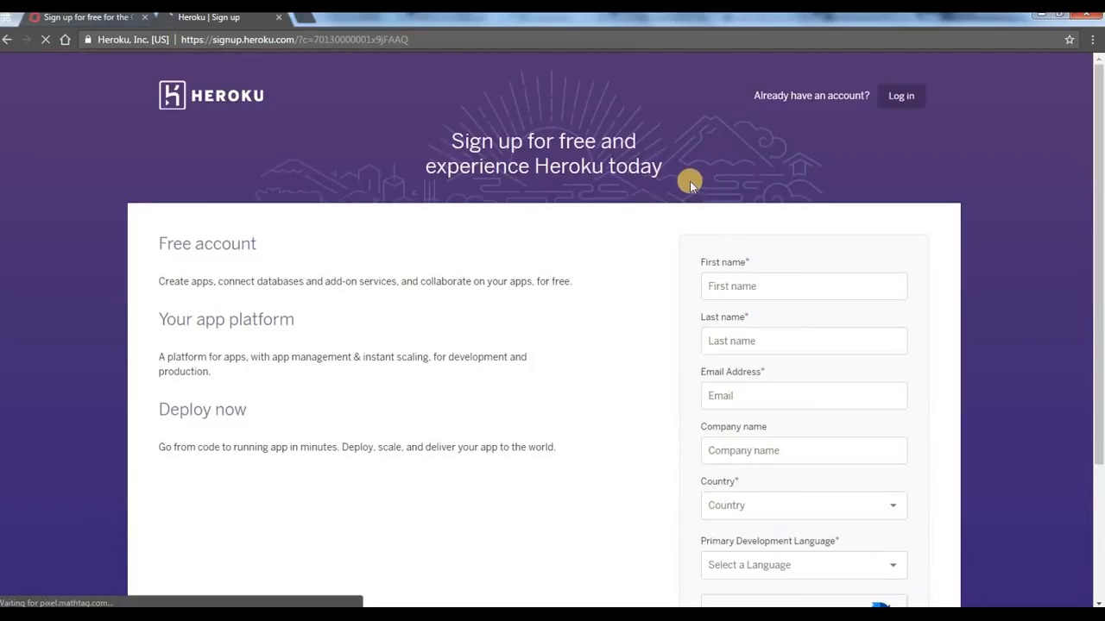
# Step: Fill in the account holder's first name and last name in the Heroku sign-up form
pyautogui.click(772, 287)
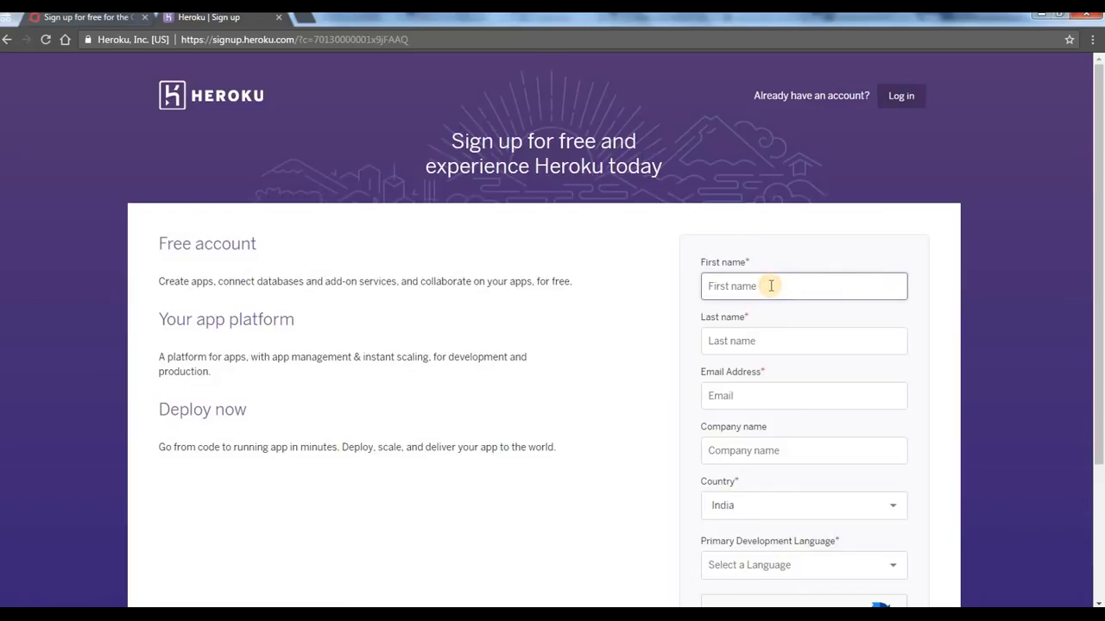
pyautogui.press('Tab')
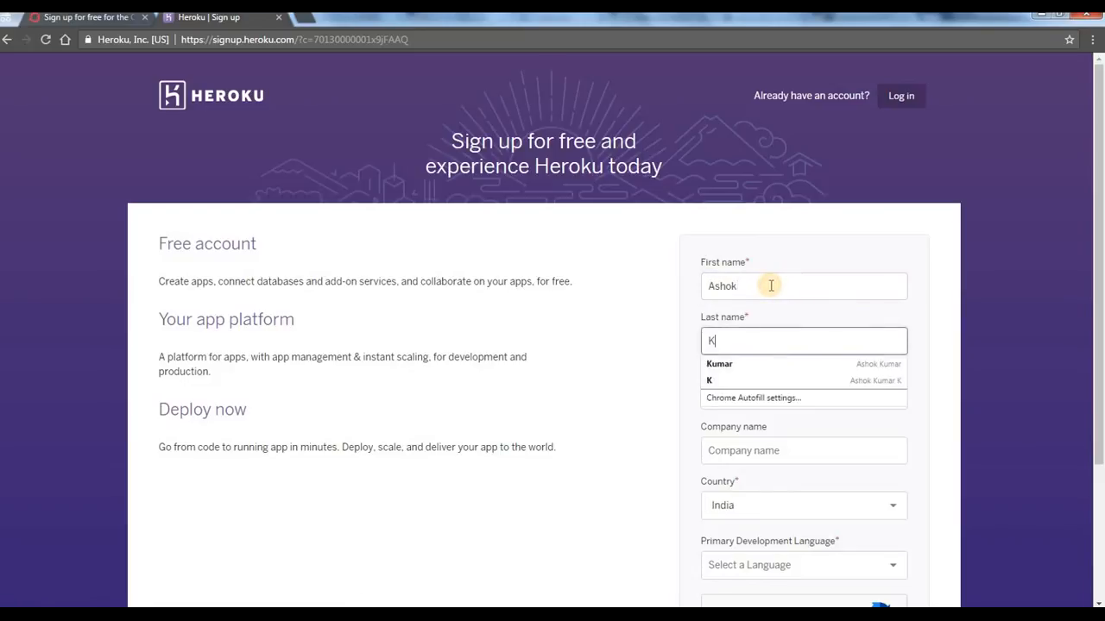
pyautogui.press('Tab')
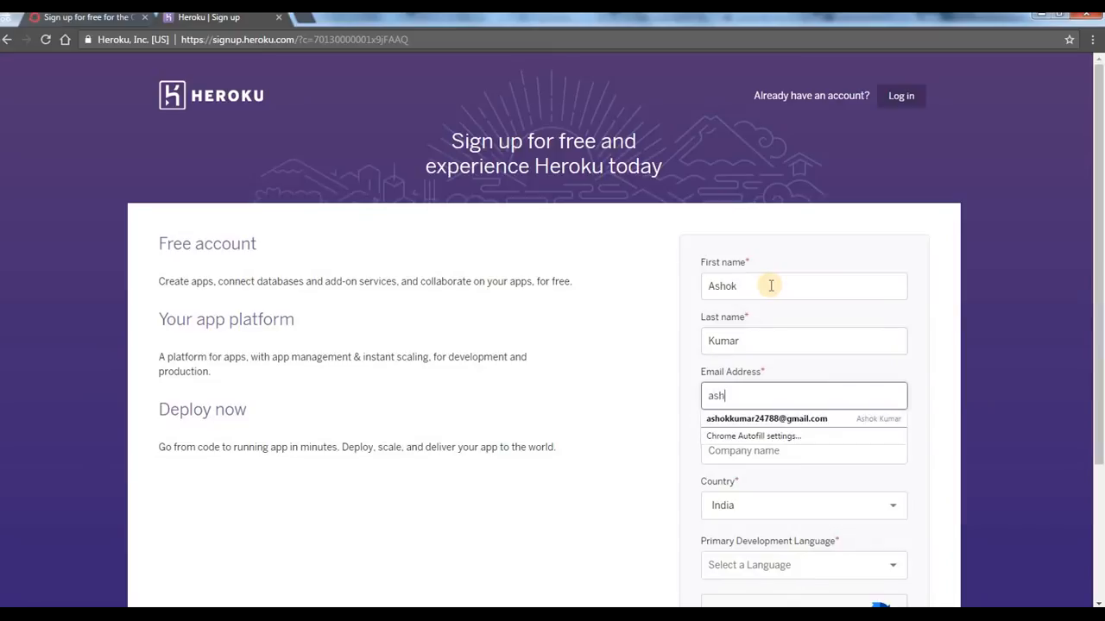
# Step: Fill in the e-mail address from the saved suggestion and change the digits before the @ sign
pyautogui.press('Down')
pyautogui.press('Tab')
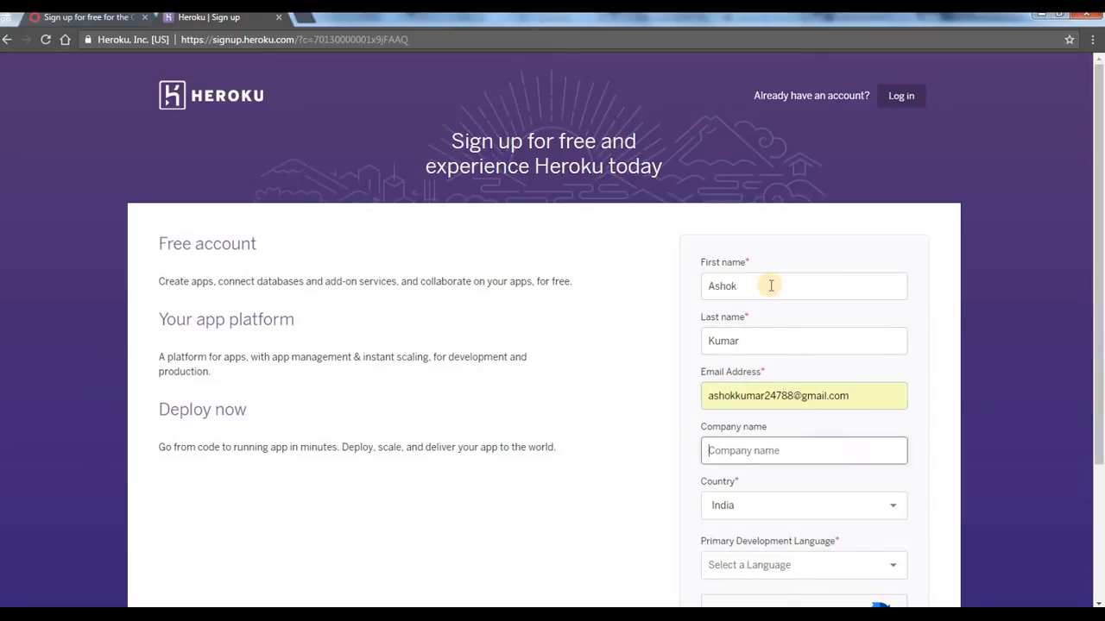
pyautogui.click(790, 395)
pyautogui.press('BackSpace')
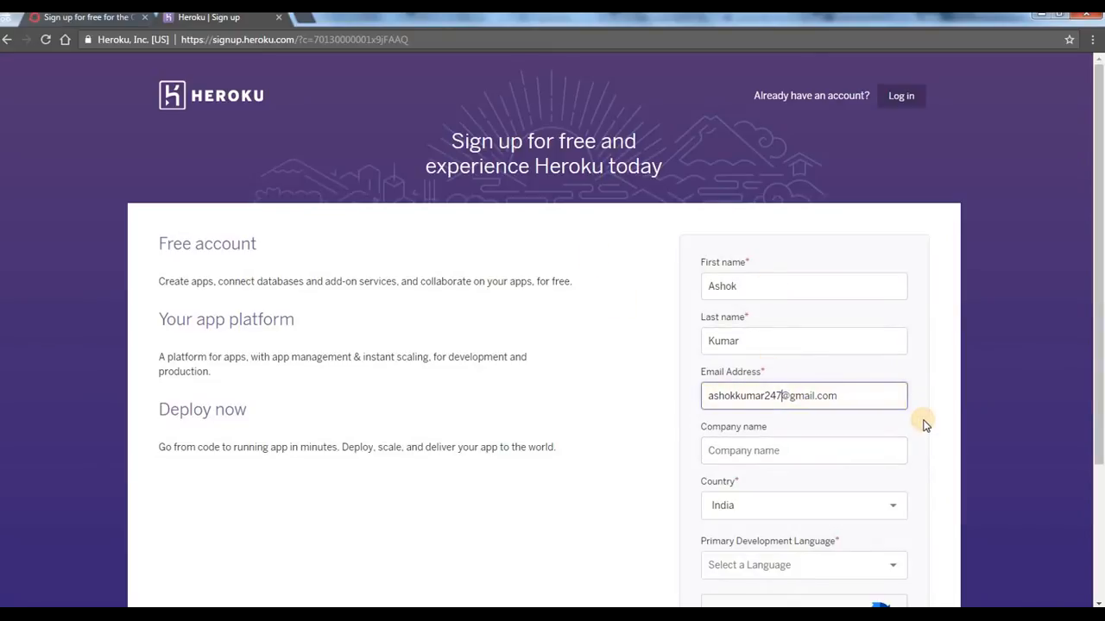
pyautogui.write('9')
pyautogui.press('Tab')
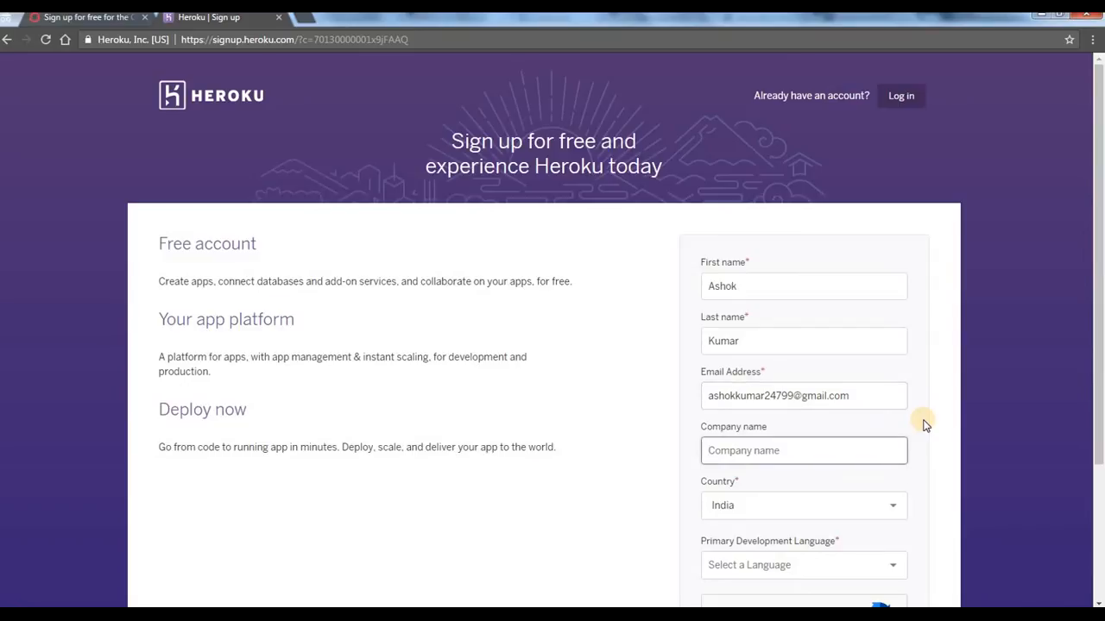
# Step: Enter AKLC as the company name, keep India as the country and choose Java as the primary development language
pyautogui.write('AKLC')
pyautogui.press('Tab')
pyautogui.scroll(-2, 1007, 308)
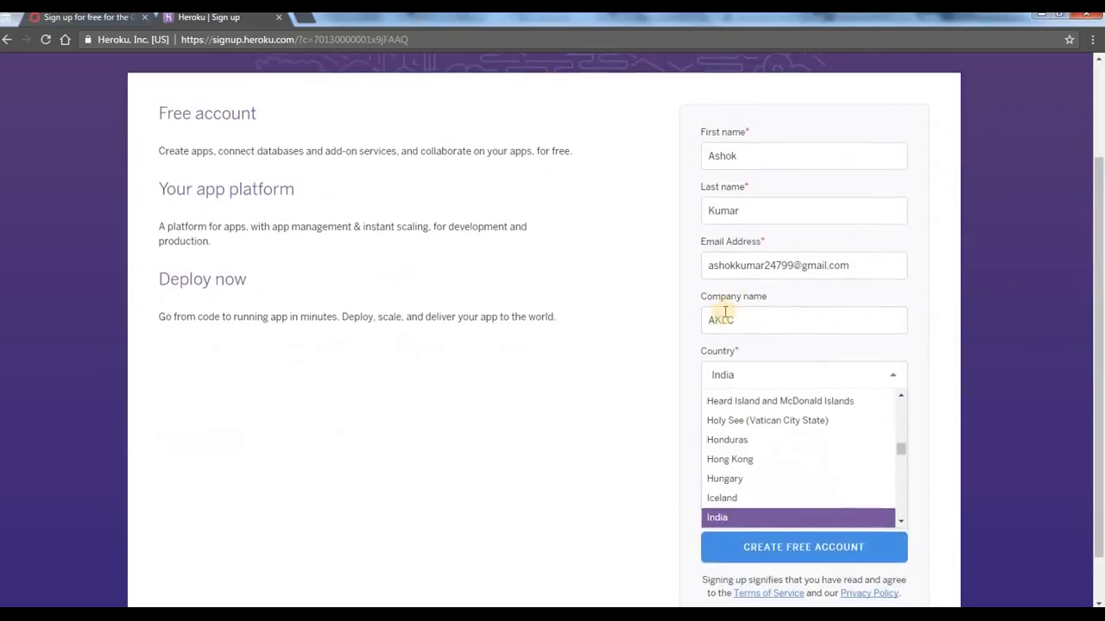
pyautogui.scroll(-1, 725, 313)
pyautogui.click(714, 274)
pyautogui.click(744, 265)
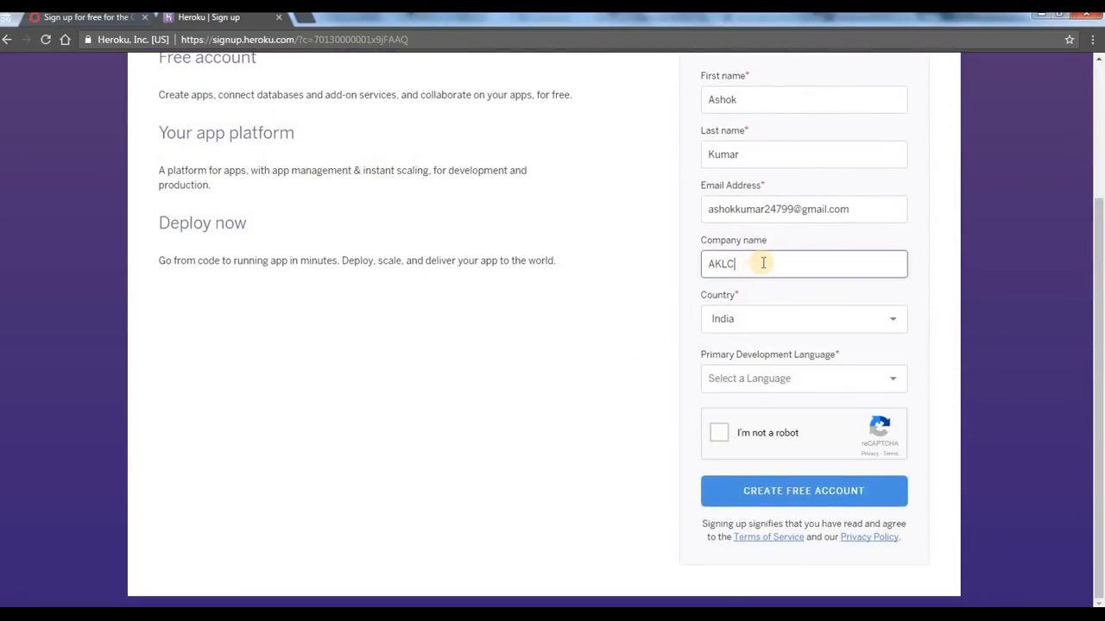
pyautogui.click(796, 376)
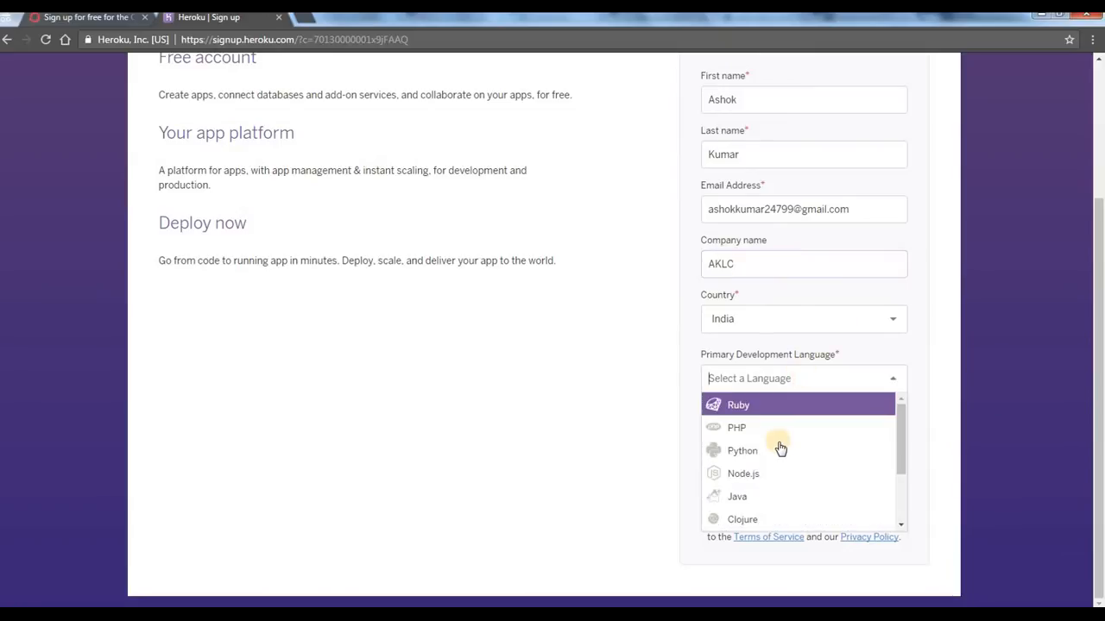
pyautogui.click(780, 495)
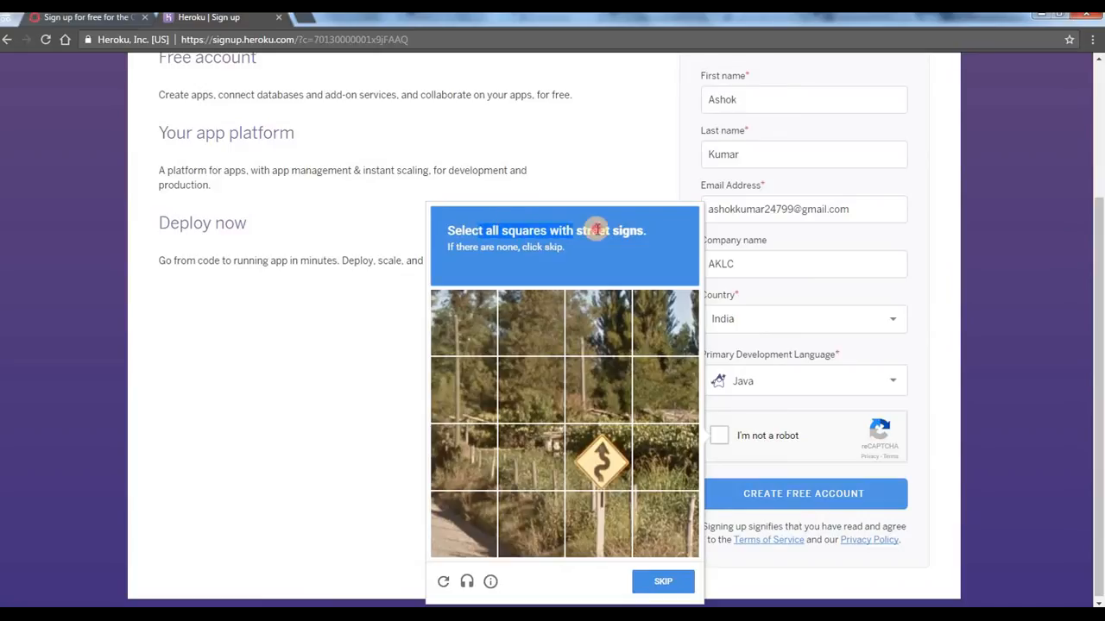
# Step: Complete the robot check's first two street-sign images by marking the squares with the yellow curve sign and the 25 speed-limit sign, including their posts
pyautogui.click(602, 454)
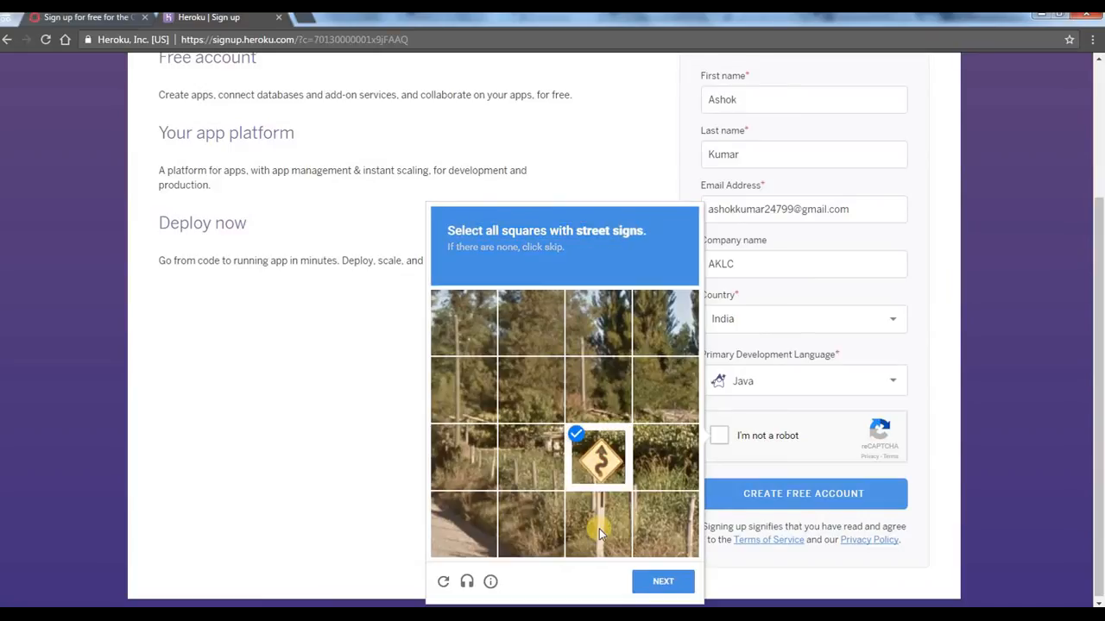
pyautogui.click(599, 526)
pyautogui.click(670, 583)
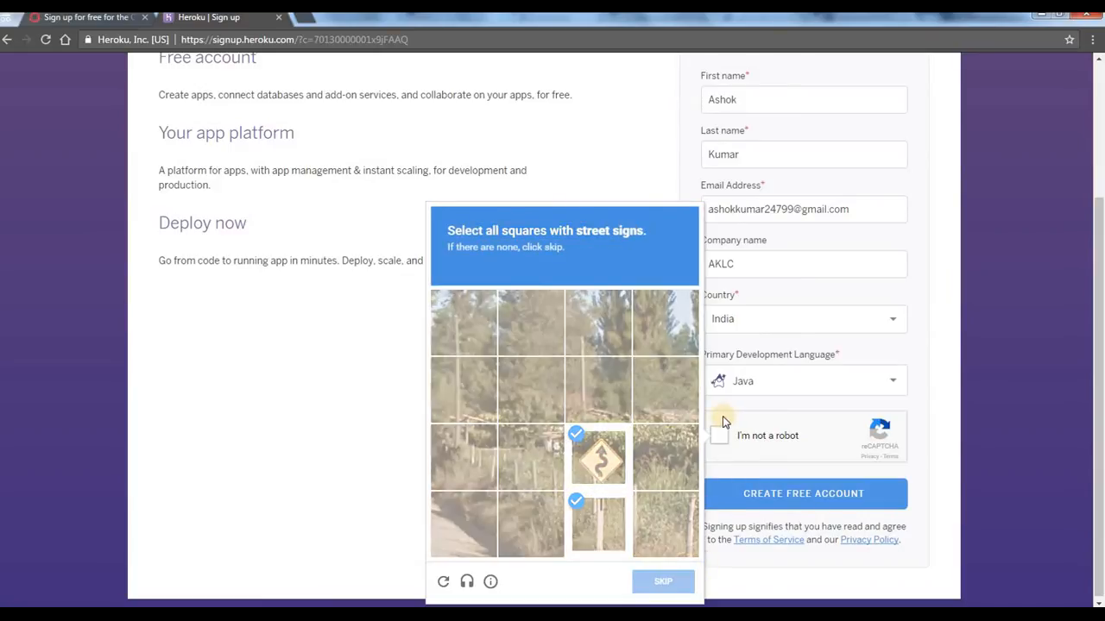
pyautogui.click(598, 324)
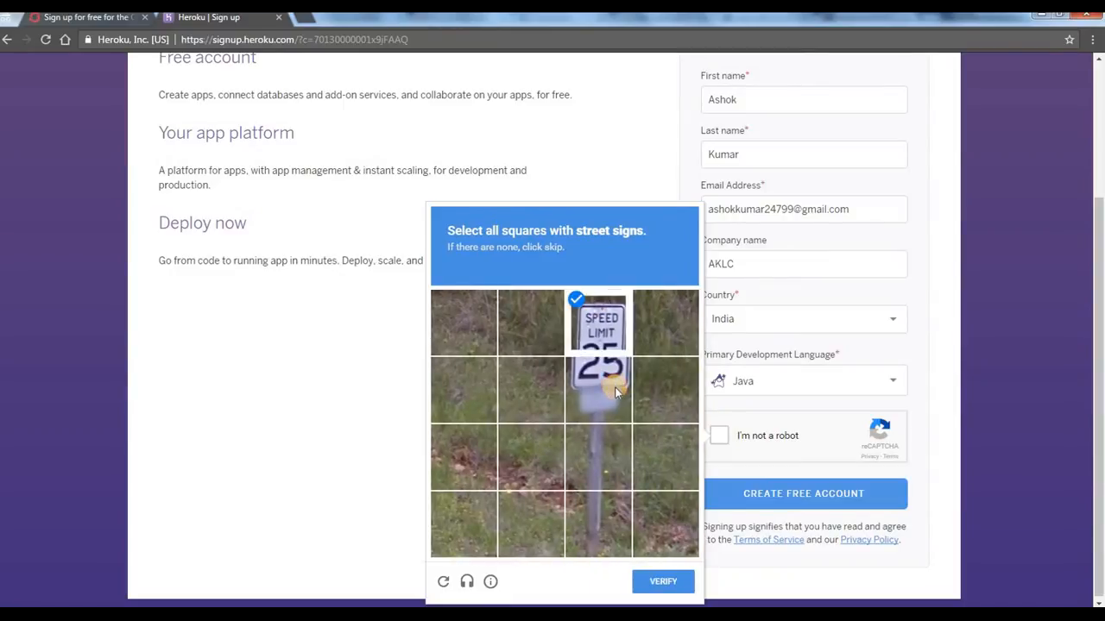
pyautogui.click(599, 390)
pyautogui.click(605, 466)
pyautogui.click(623, 537)
pyautogui.click(656, 581)
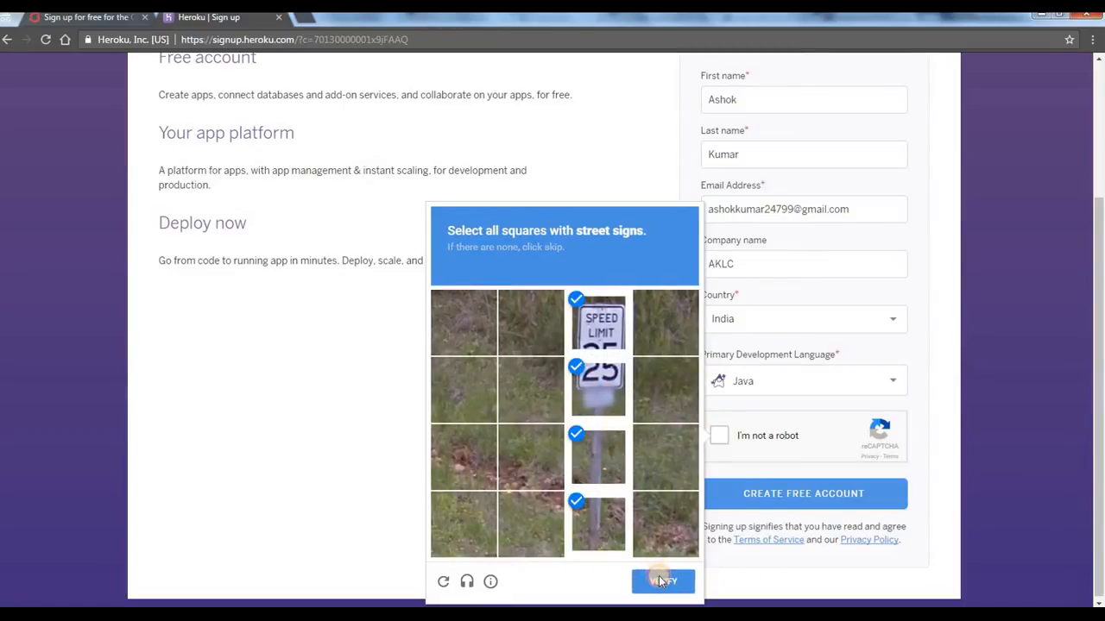
# Step: Mark the street-sign squares in the "La Côte" 50 sign image and the repeated curve sign image, and submit them for verification
pyautogui.click(599, 321)
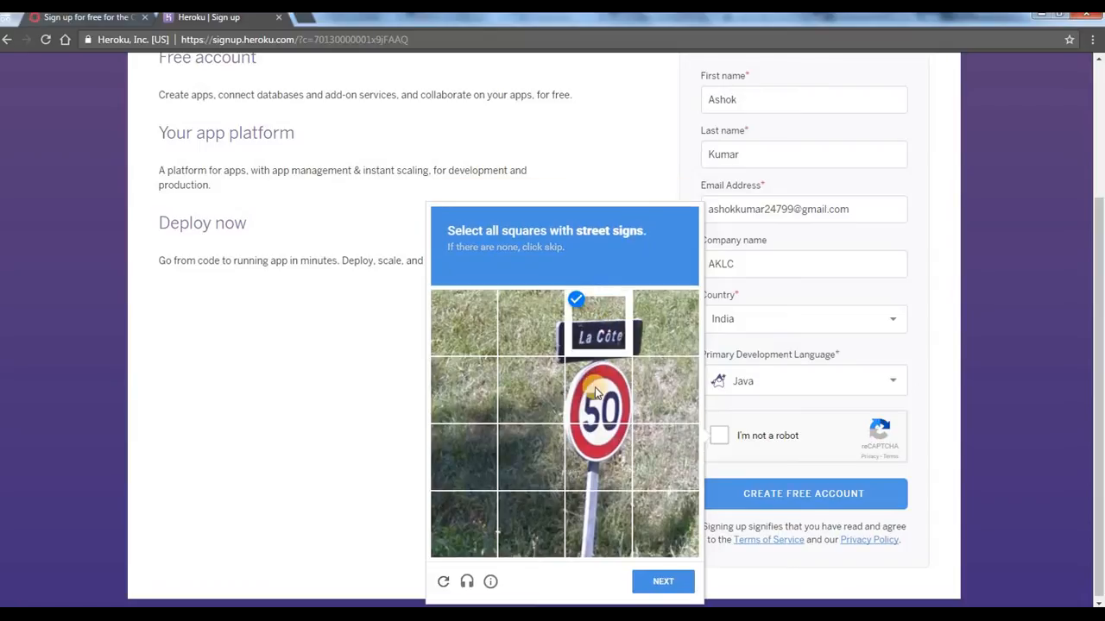
pyautogui.click(596, 390)
pyautogui.click(542, 330)
pyautogui.click(656, 325)
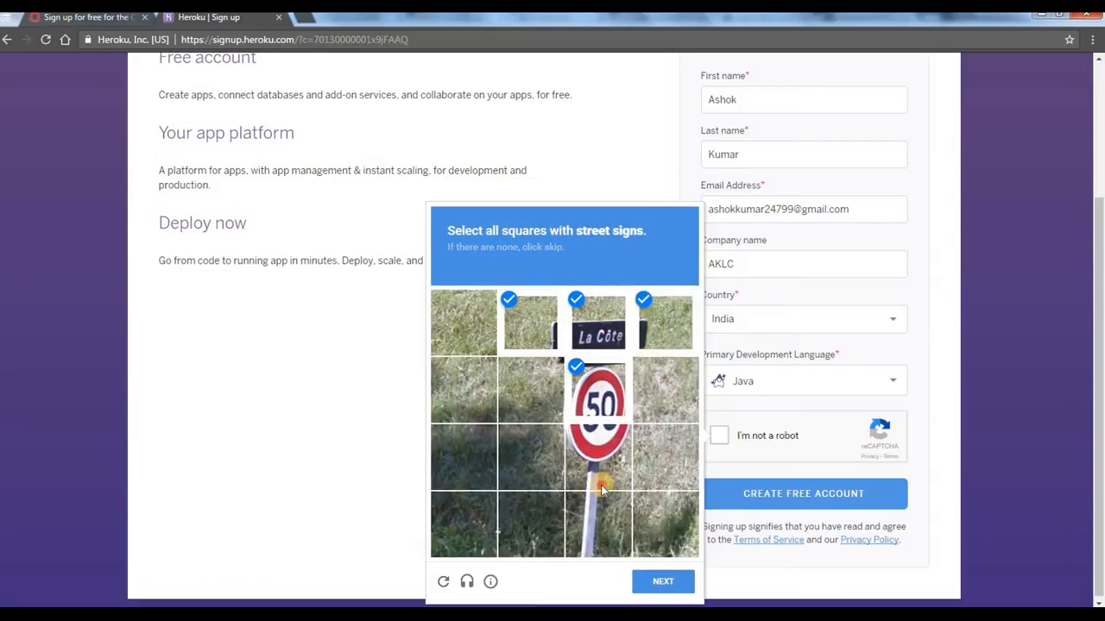
pyautogui.click(602, 485)
pyautogui.click(605, 541)
pyautogui.click(657, 580)
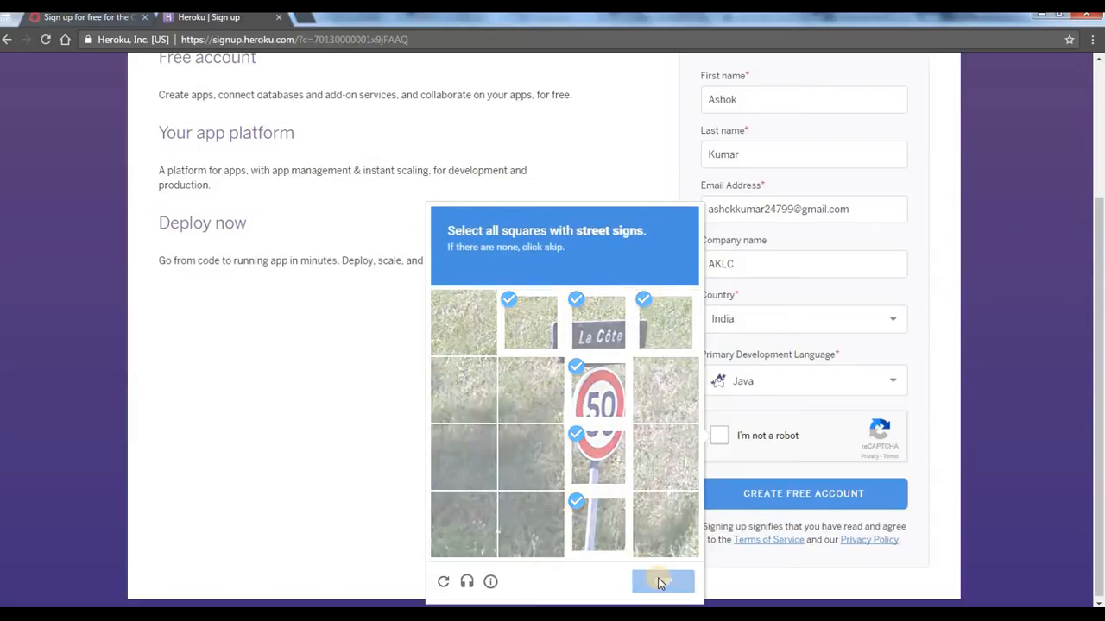
pyautogui.click(600, 457)
pyautogui.click(599, 524)
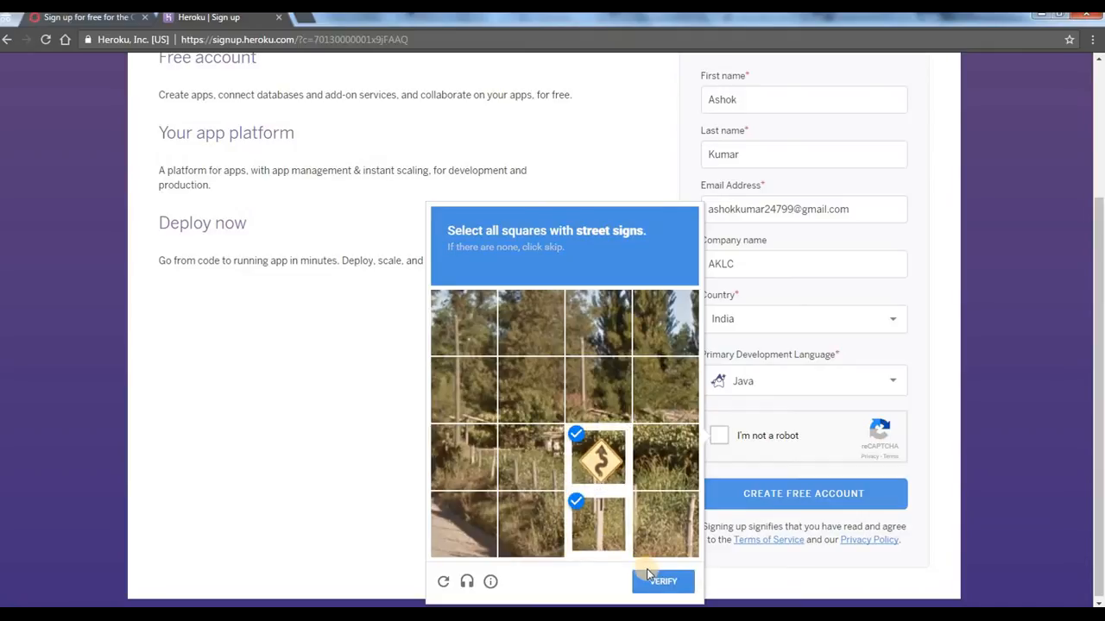
pyautogui.click(658, 581)
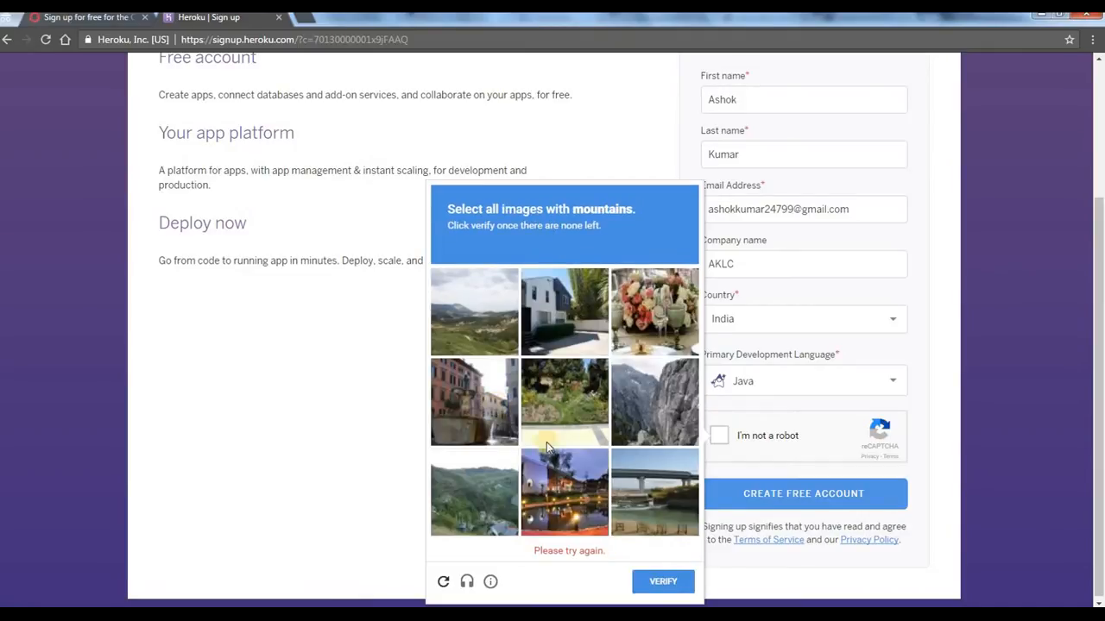
# Step: Select all images with mountains, including newly loaded ones, to finish the robot check, and submit the form to create the free account
pyautogui.click(474, 329)
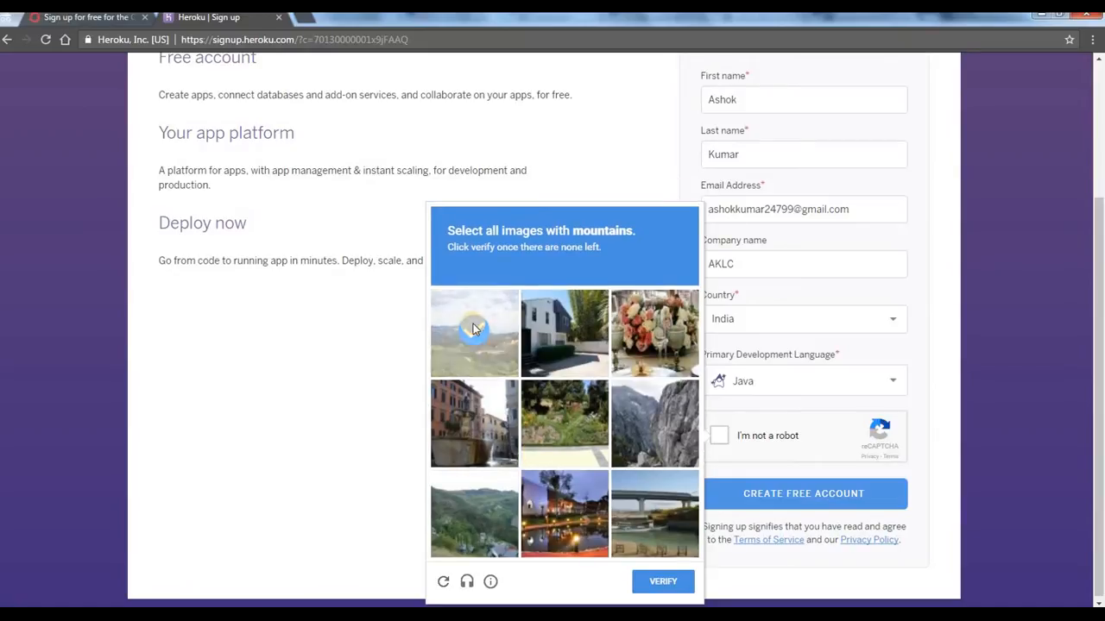
pyautogui.click(480, 523)
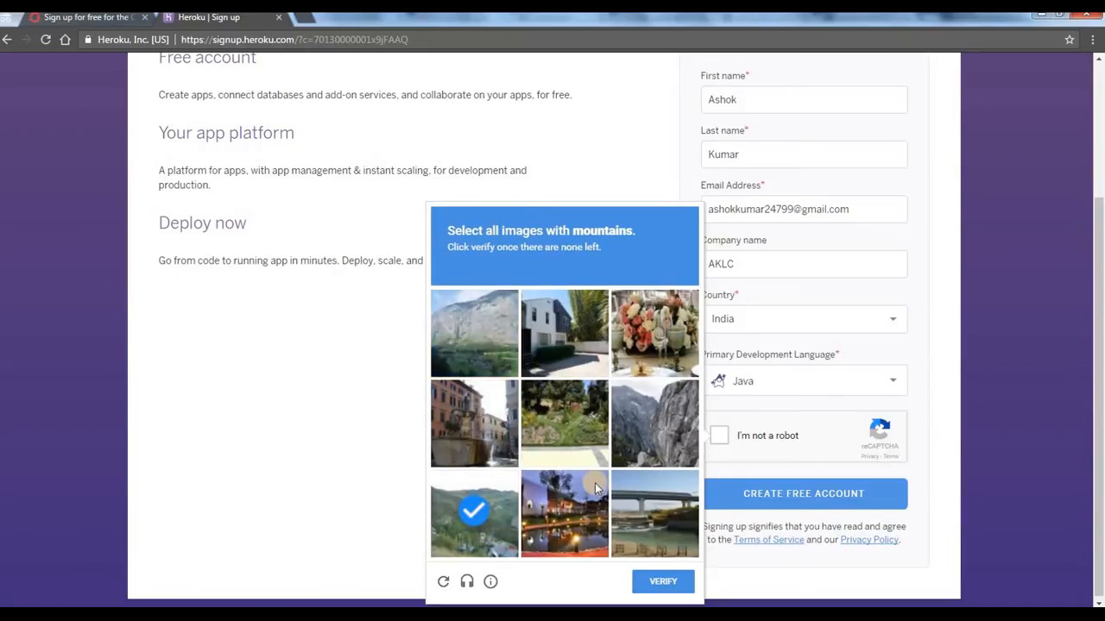
pyautogui.click(669, 425)
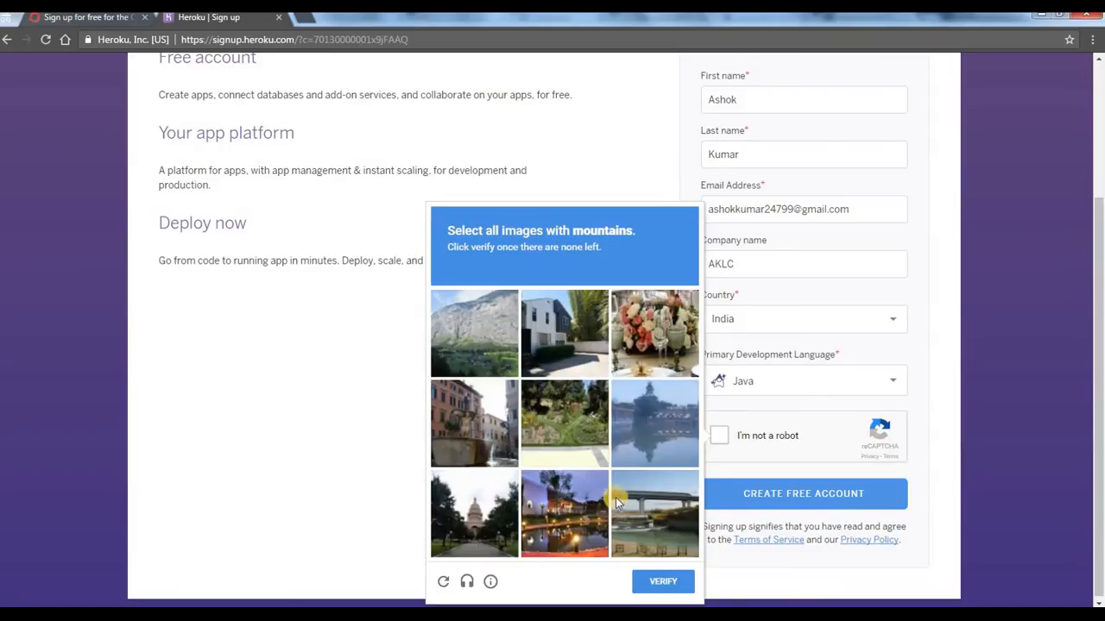
pyautogui.click(665, 583)
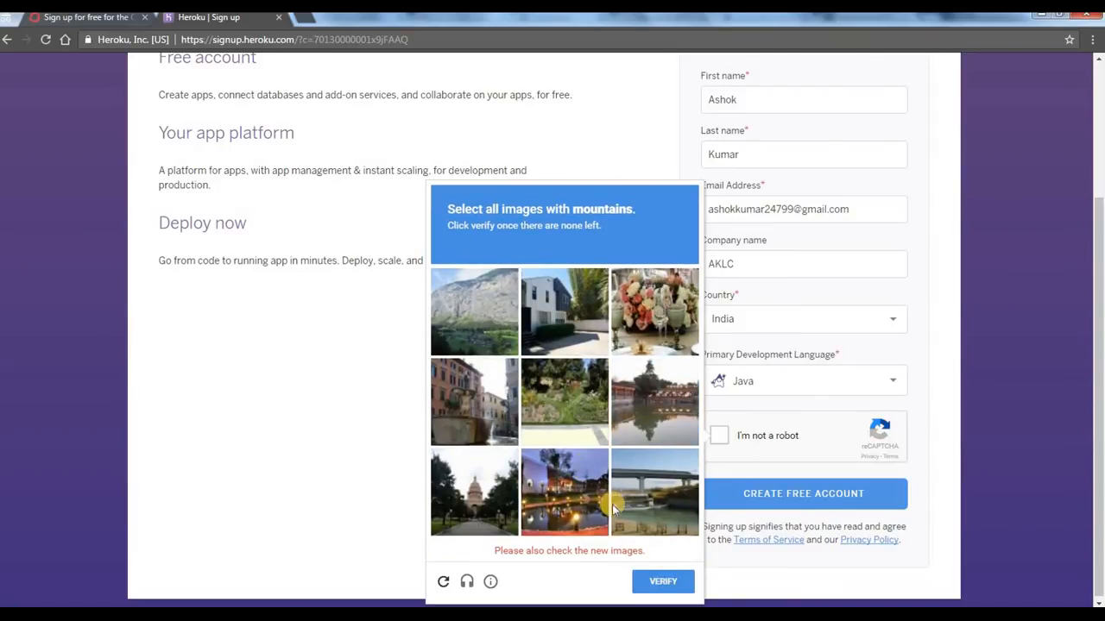
pyautogui.click(500, 321)
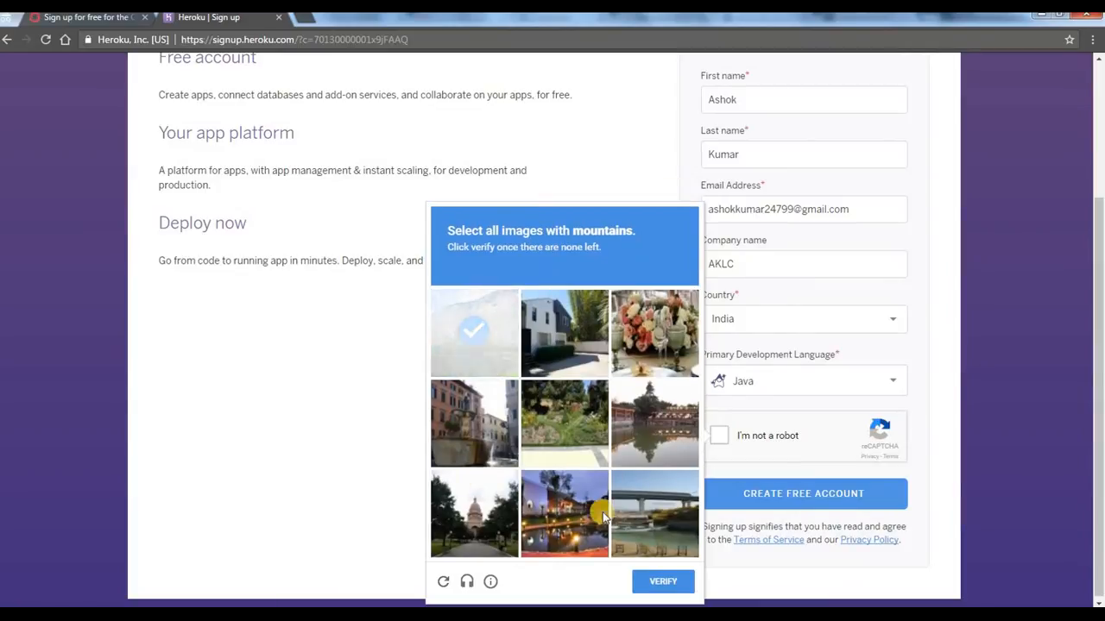
pyautogui.click(476, 334)
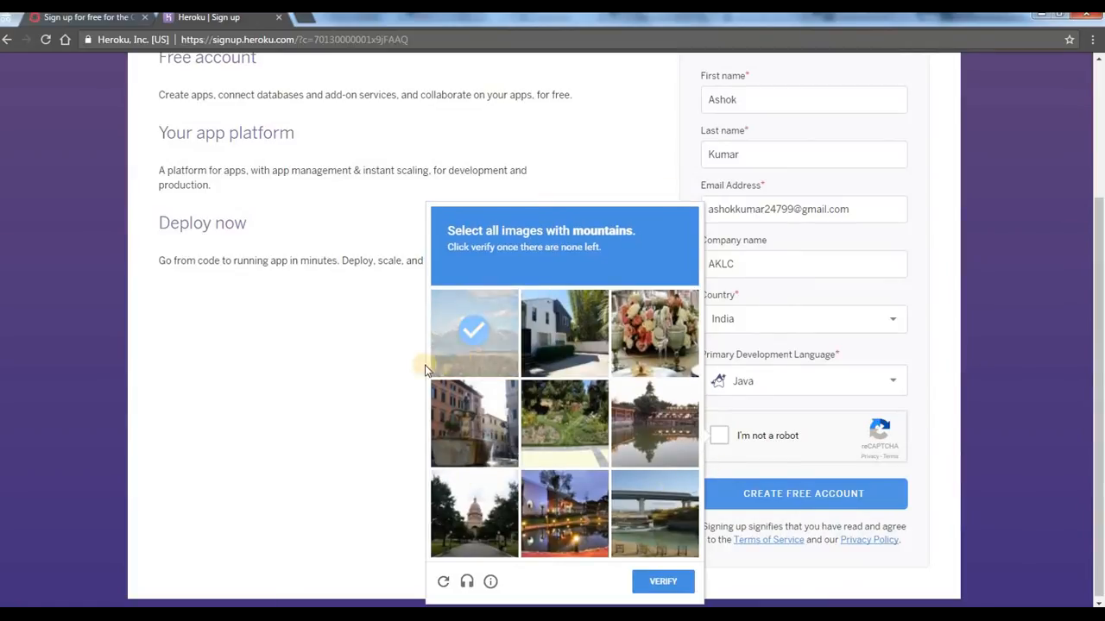
pyautogui.click(656, 582)
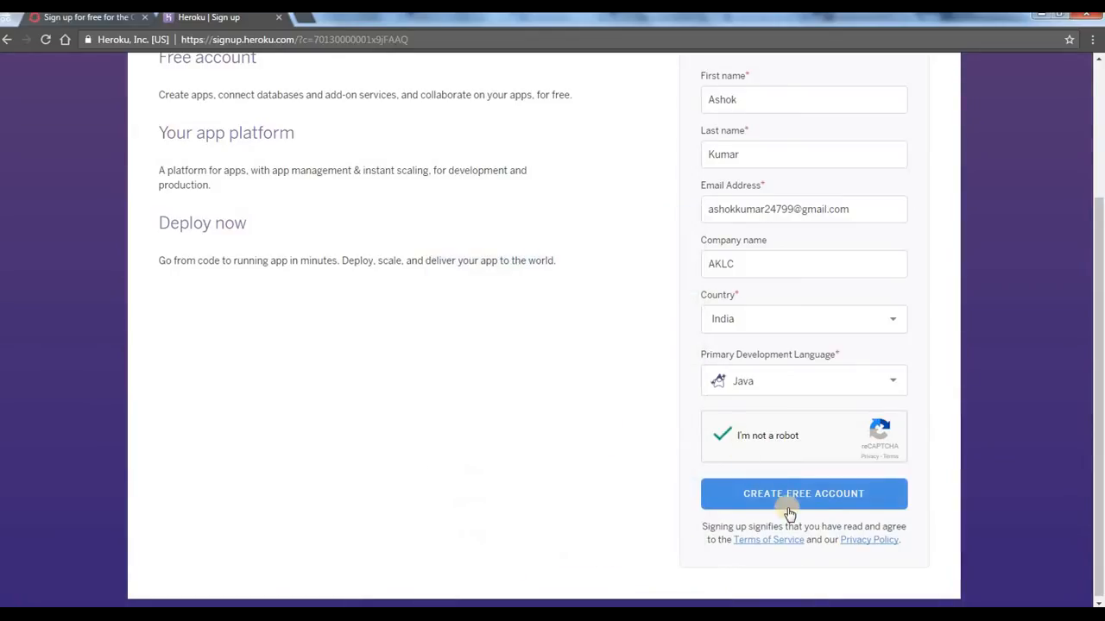
pyautogui.click(827, 496)
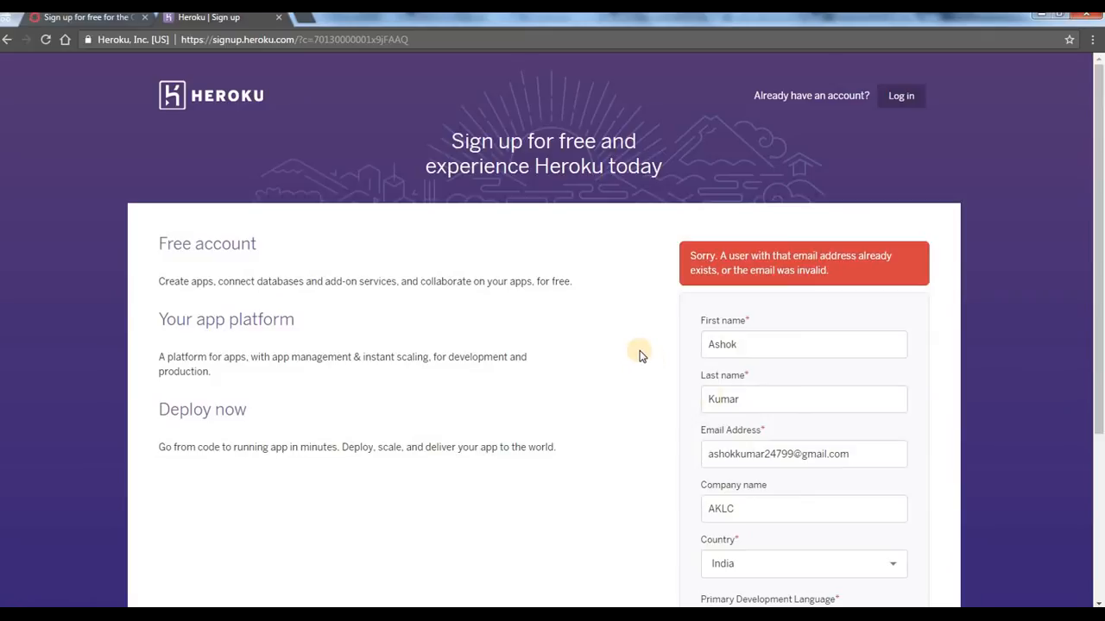
# Step: Replace the address in the sign-up form's Email Address field with a different, unregistered e-mail address
pyautogui.doubleClick(781, 455)
pyautogui.moveTo(797, 455); pyautogui.dragTo(857, 455)
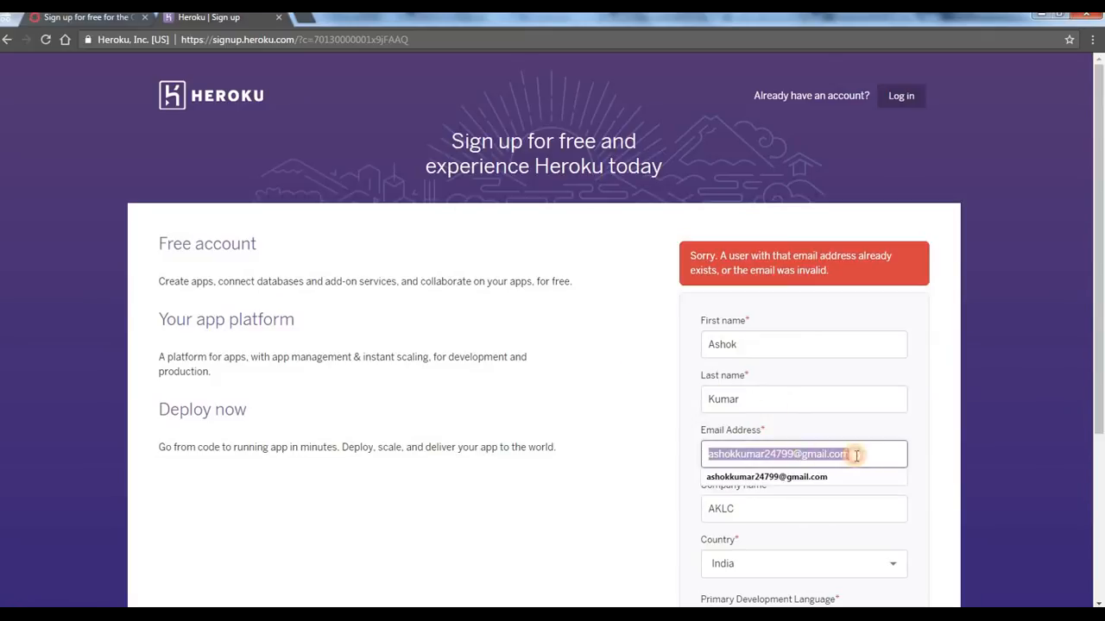
pyautogui.click(856, 456)
pyautogui.doubleClick(732, 455)
pyautogui.write('ak')
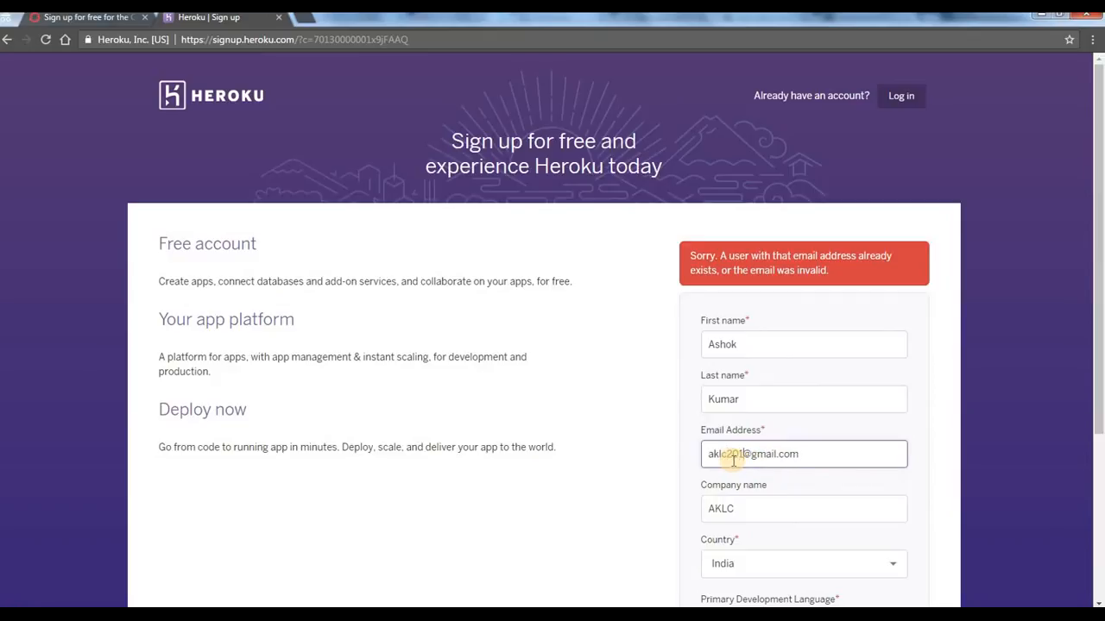
# Step: Complete the robot check by selecting all store front images, including newly loaded ones, and submit the form to create the free account
pyautogui.scroll(-3, 884, 308)
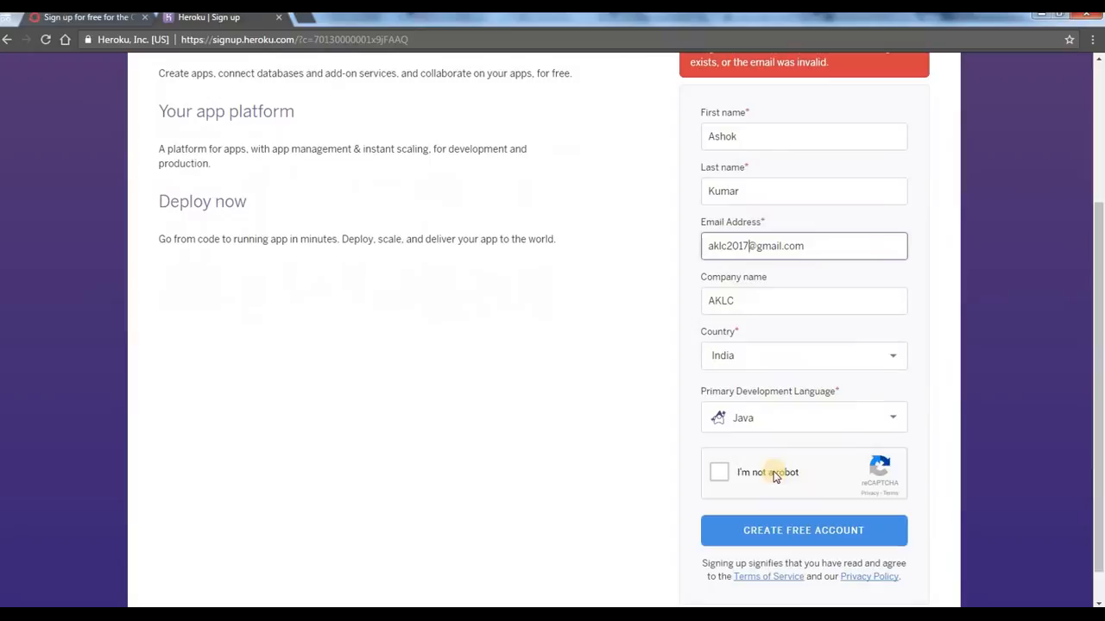
pyautogui.click(719, 472)
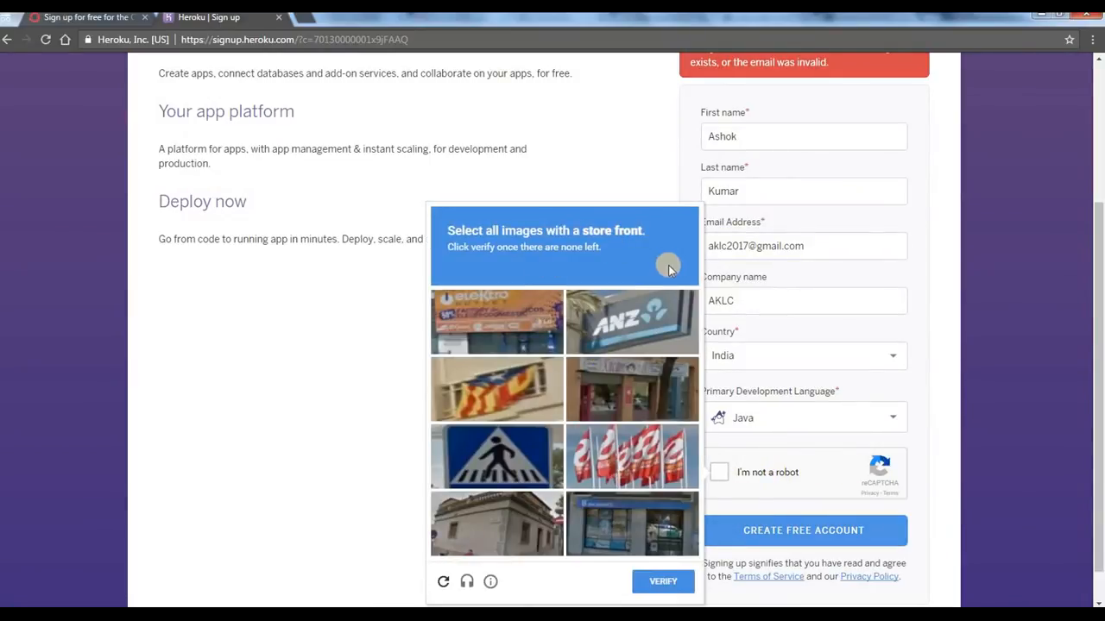
pyautogui.click(626, 324)
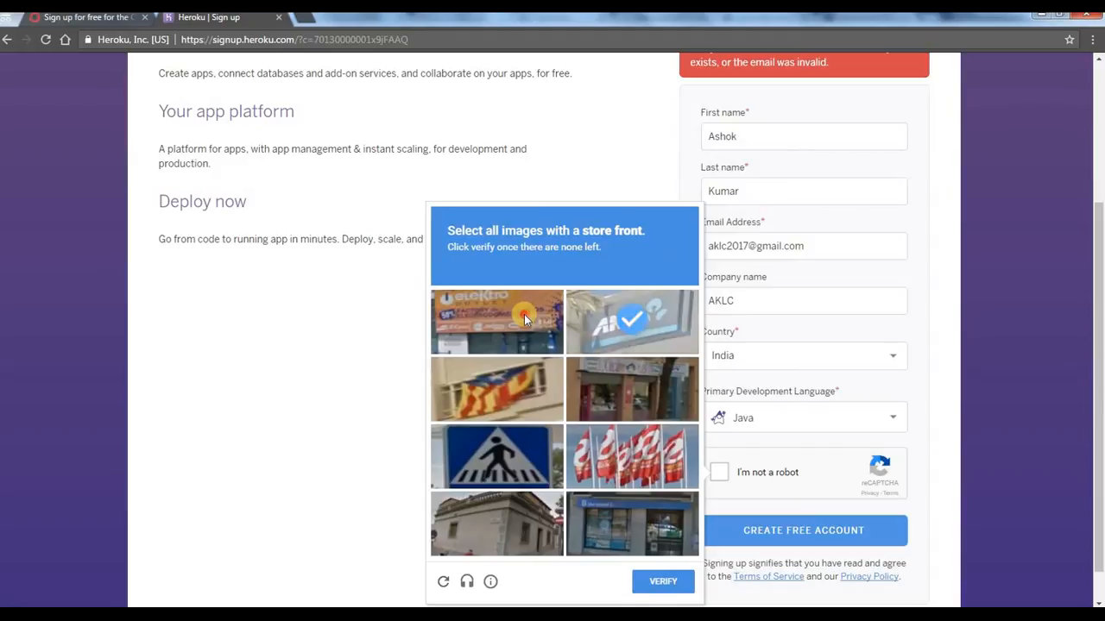
pyautogui.click(523, 318)
pyautogui.click(634, 393)
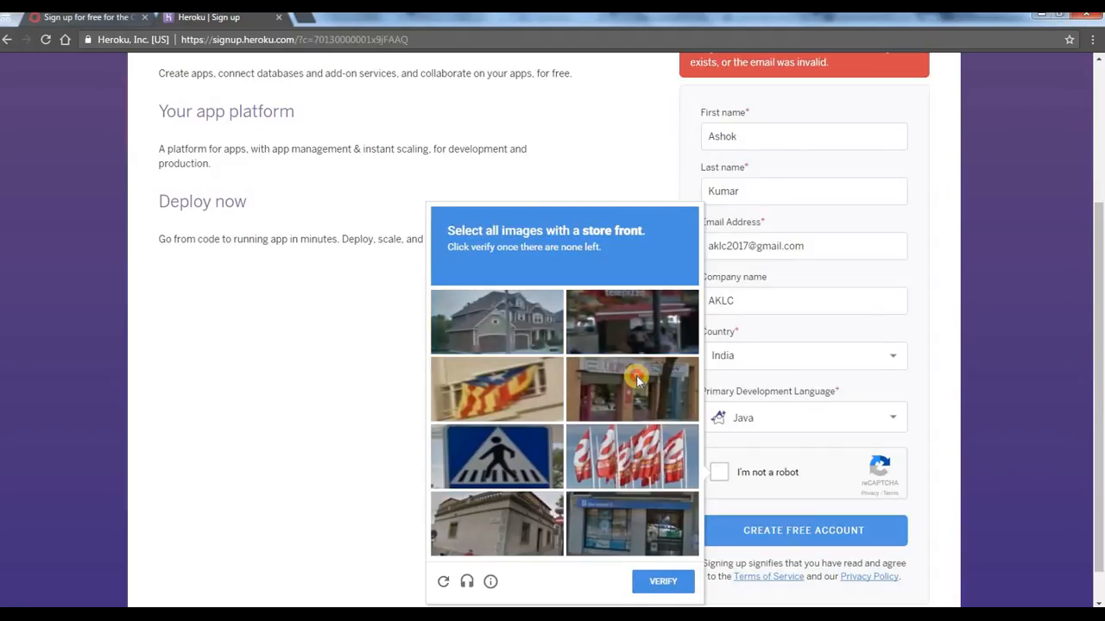
pyautogui.scroll(-1, 604, 523)
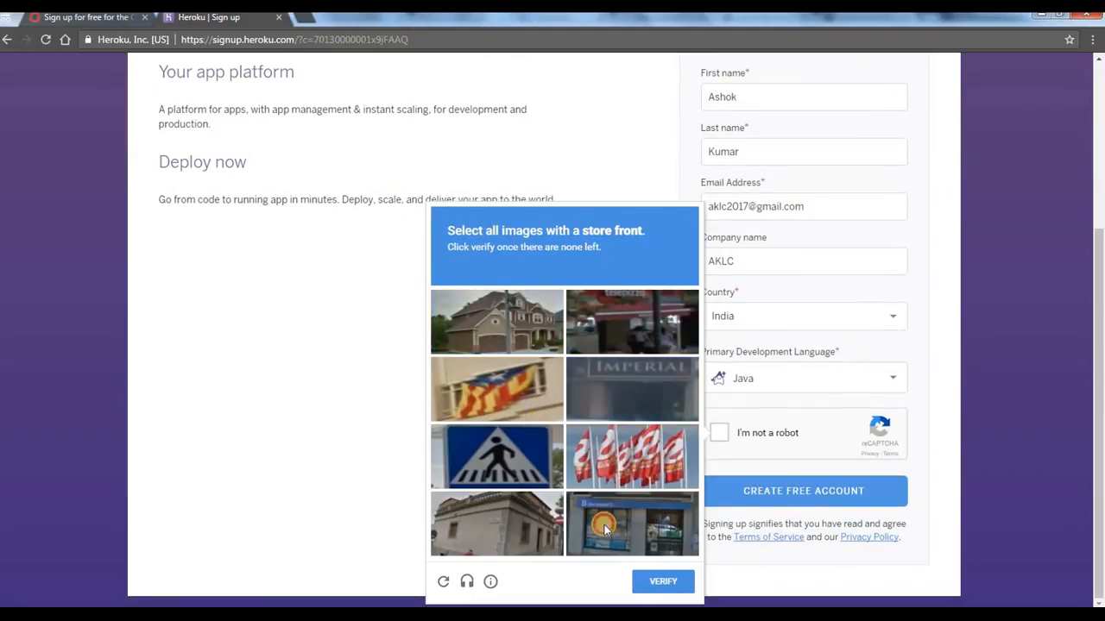
pyautogui.click(603, 523)
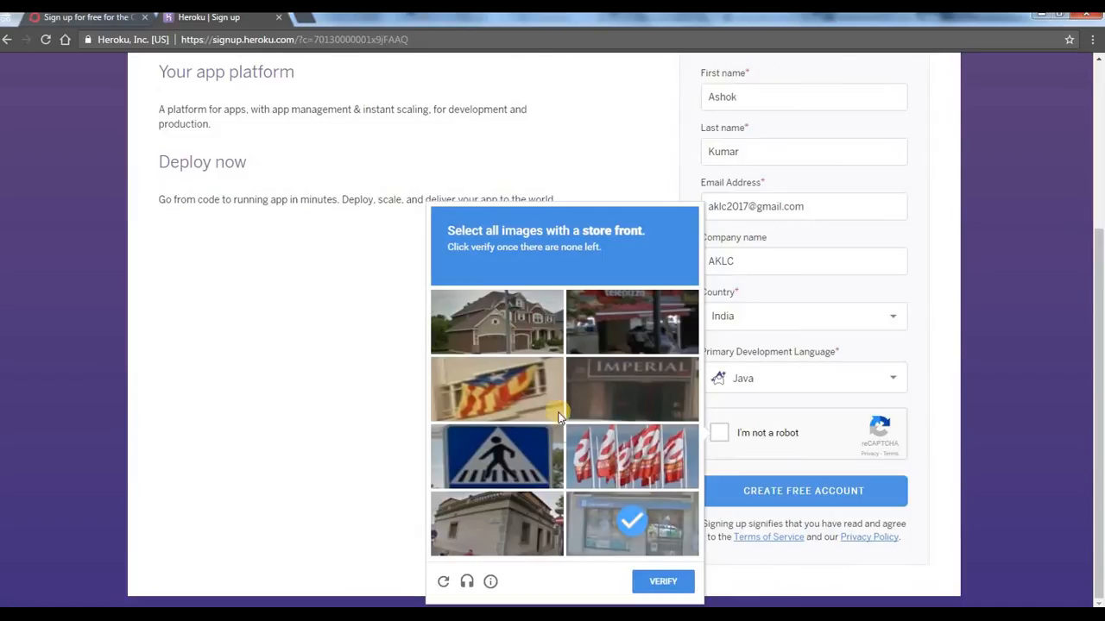
pyautogui.click(609, 401)
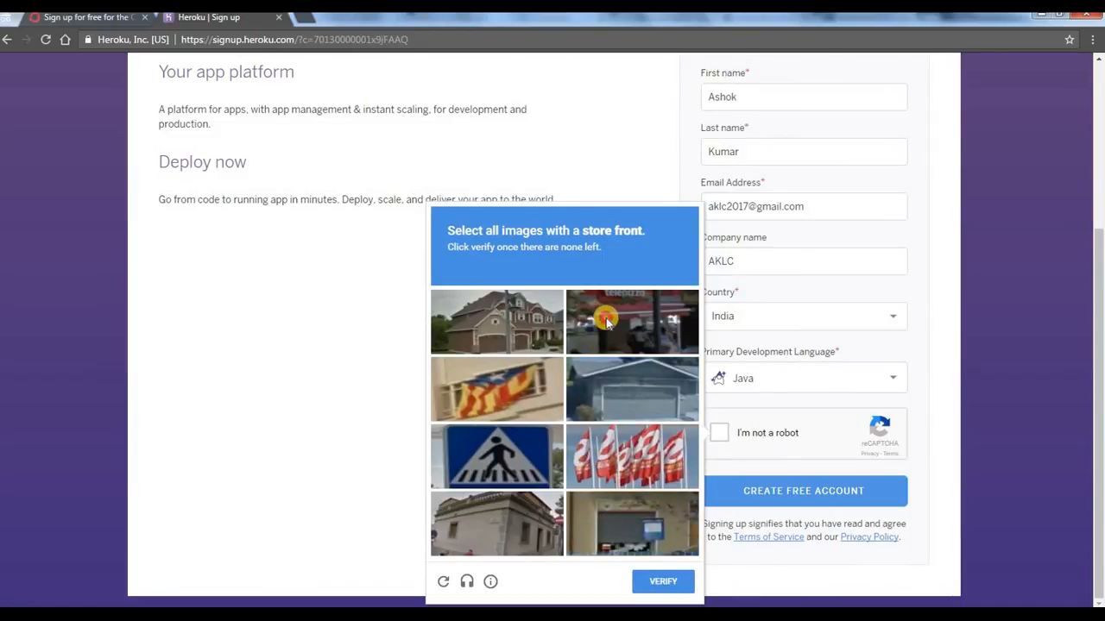
pyautogui.click(600, 346)
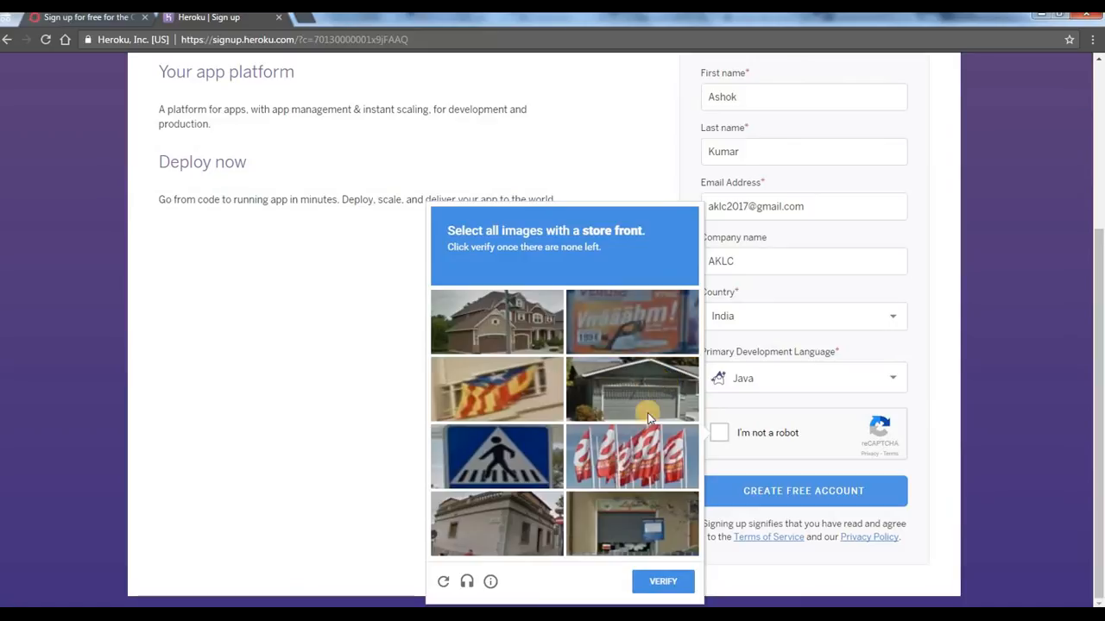
pyautogui.click(663, 581)
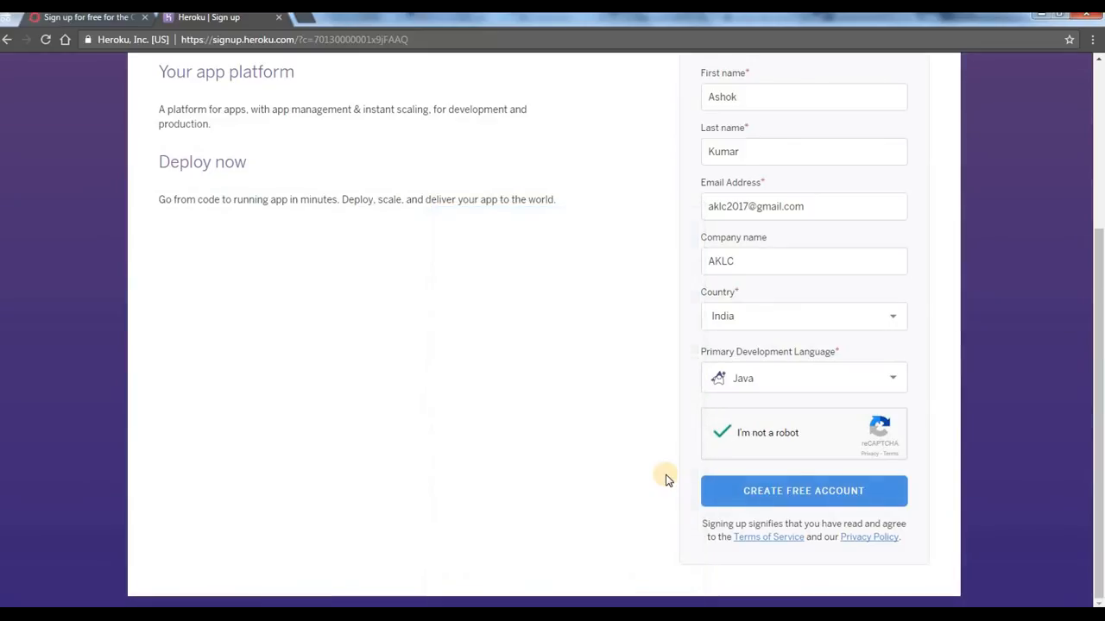
pyautogui.click(786, 492)
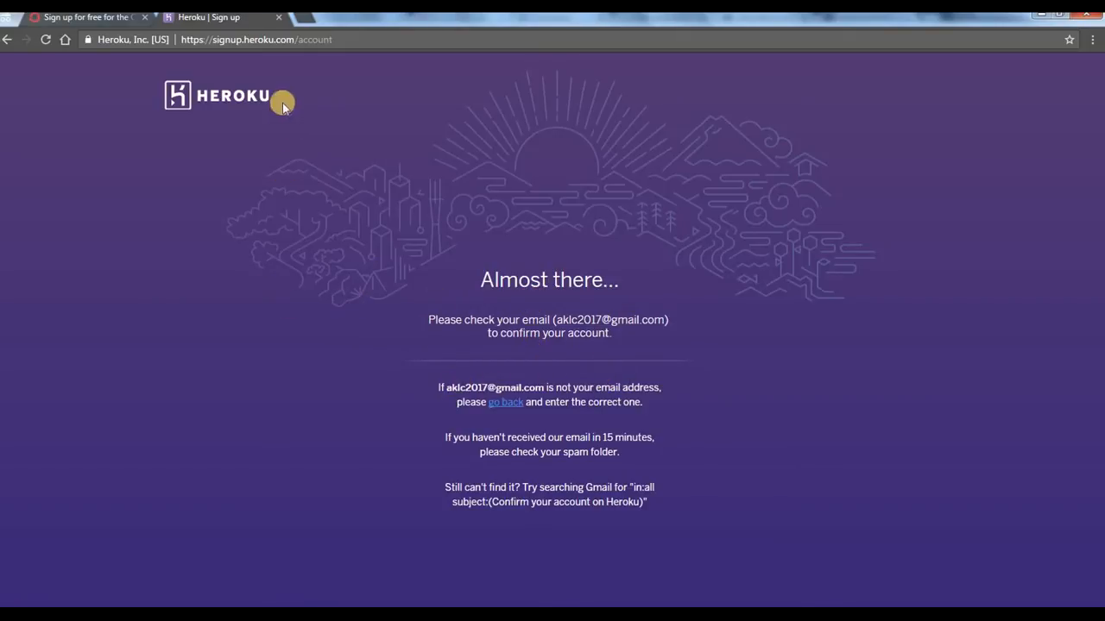
# Step: Open gmail.com in a new tab and go to its sign-in page
pyautogui.click(302, 18)
pyautogui.write('gmail.com')
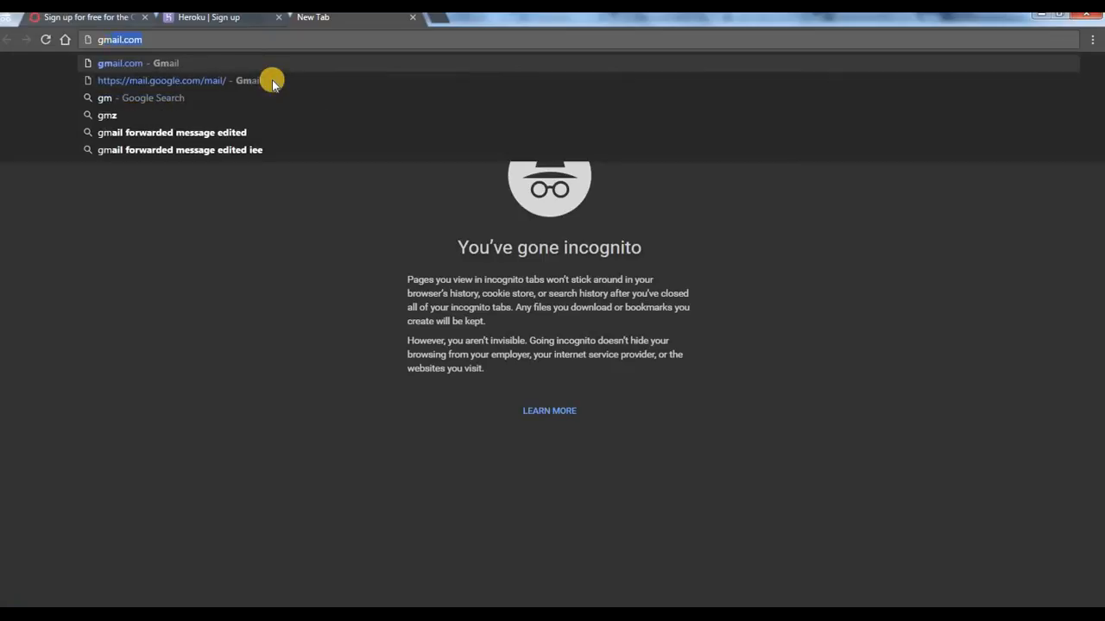
pyautogui.press('Return')
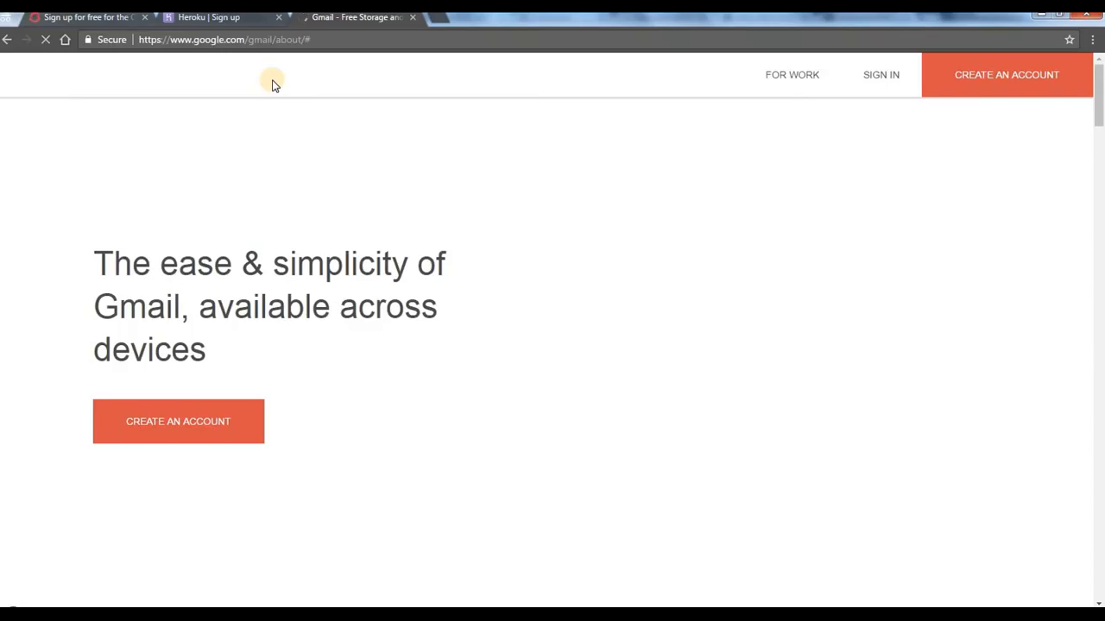
pyautogui.click(882, 79)
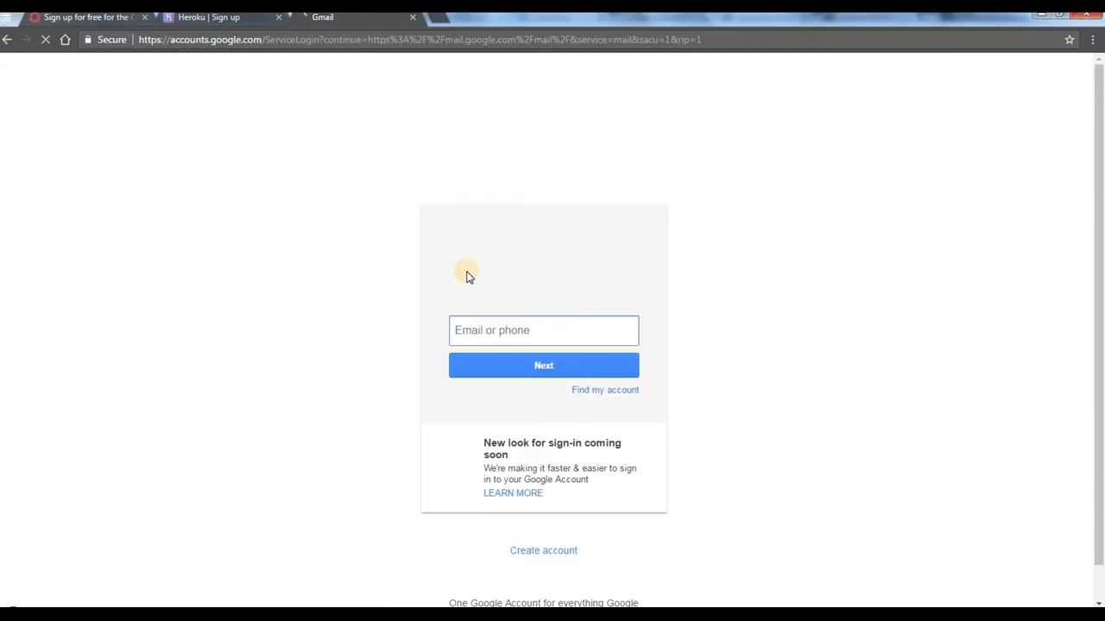
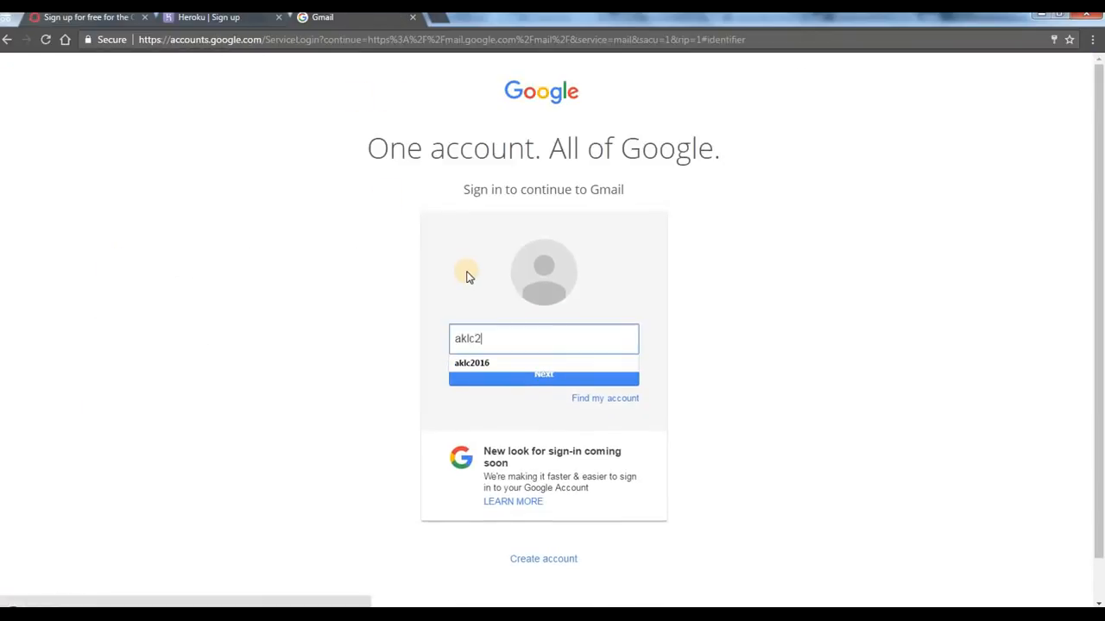
# Step: Sign in to Gmail with the e-mail account used for the sign-up and its account password
pyautogui.press('Return')
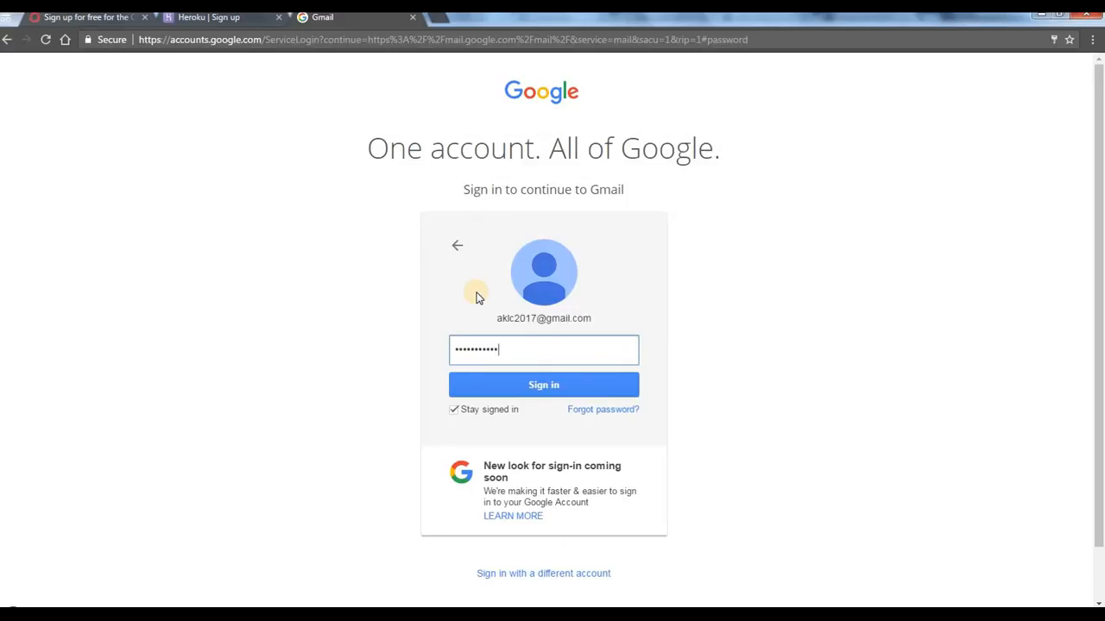
pyautogui.press('Return')
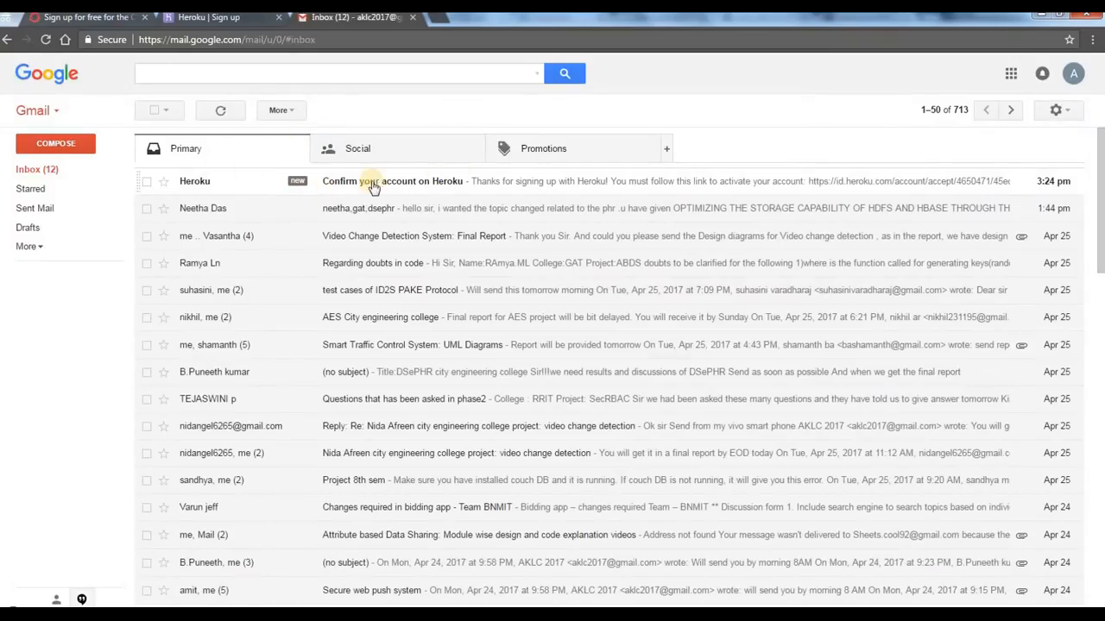
# Step: Open the "Confirm your account on Heroku" message and follow its account activation link
pyautogui.click(440, 179)
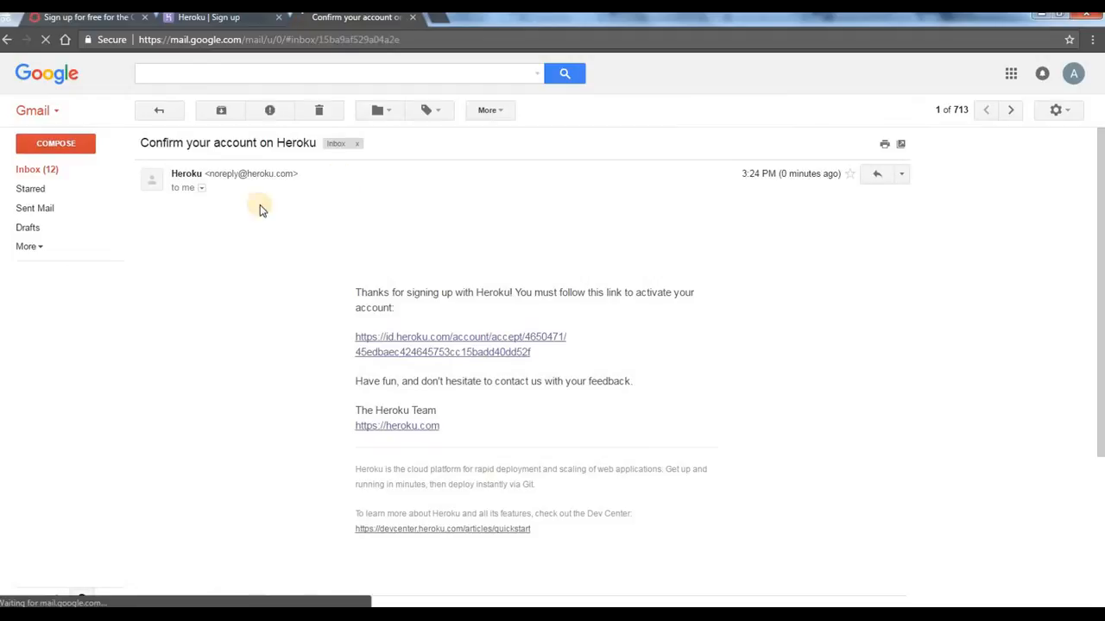
pyautogui.click(421, 345)
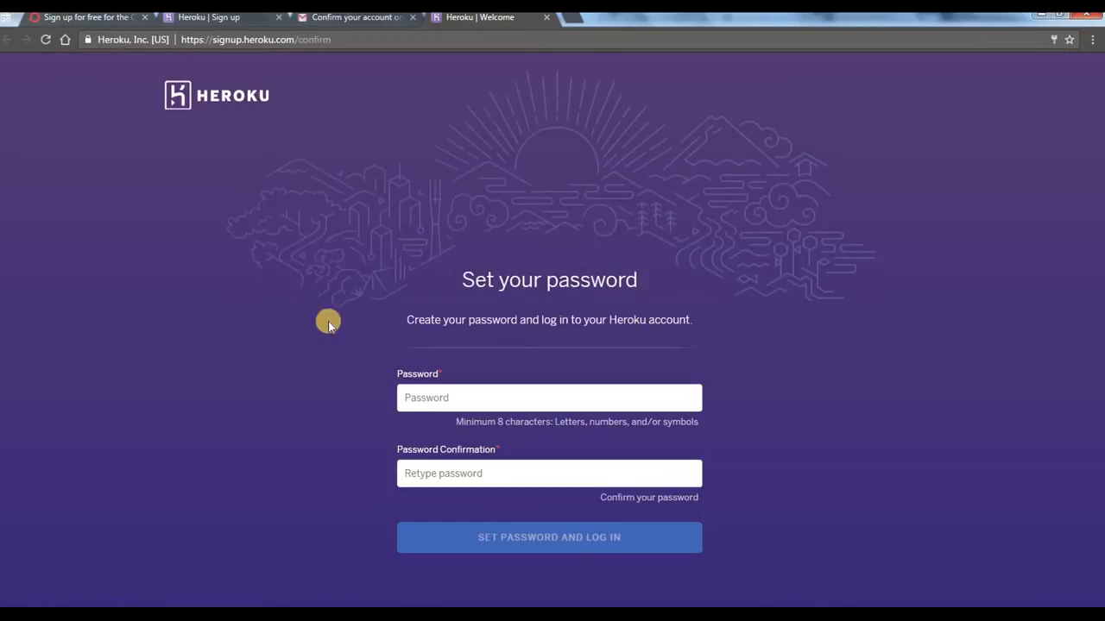
# Step: Enter and confirm the new Heroku account password, log in with it and proceed to the Personal apps dashboard
pyautogui.click(444, 397)
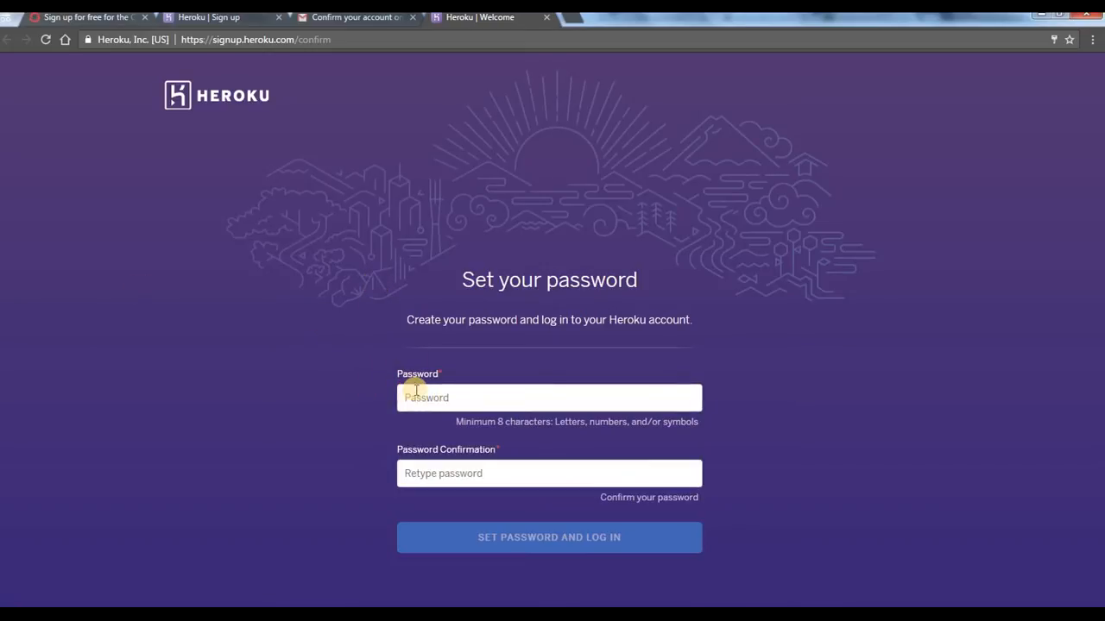
pyautogui.click(411, 390)
pyautogui.write('••')
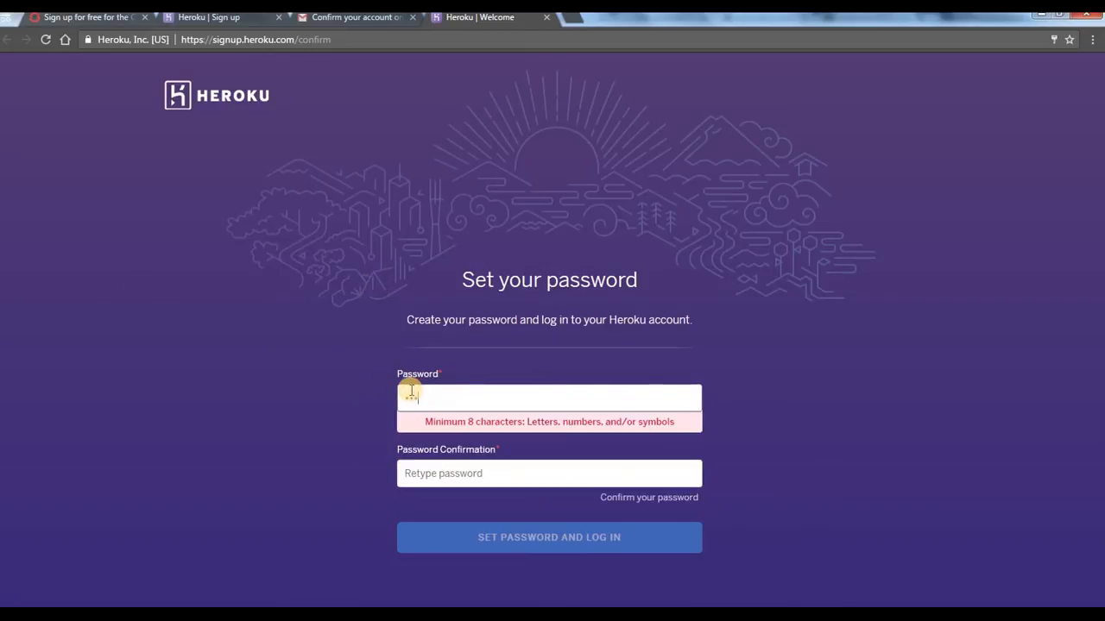
pyautogui.write('••••••')
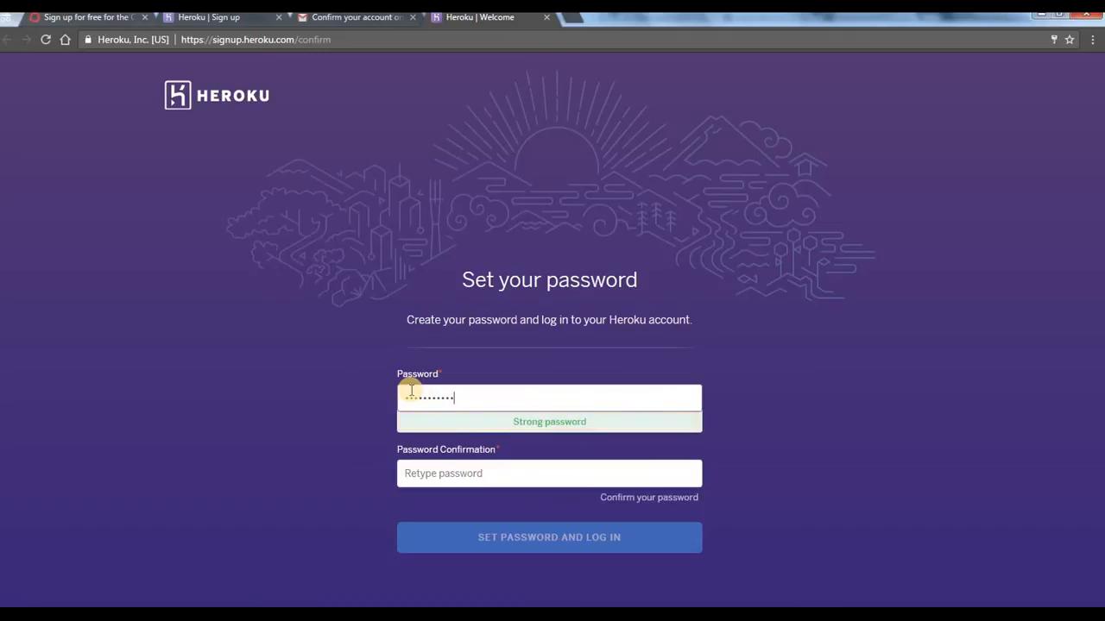
pyautogui.write('••')
pyautogui.press('Tab')
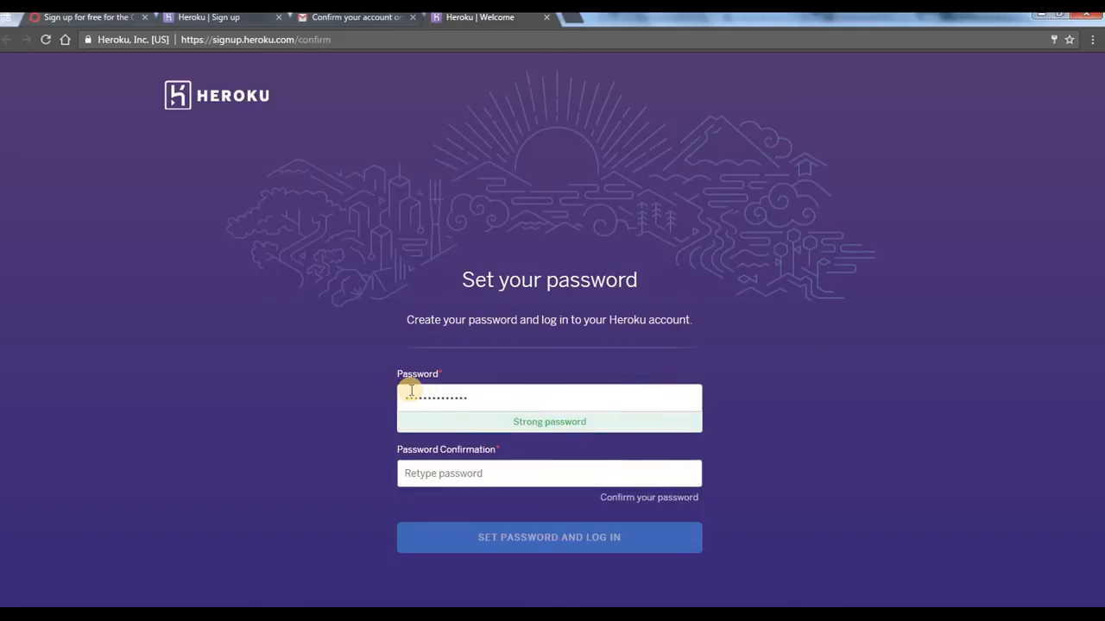
pyautogui.write('••••••••••••••')
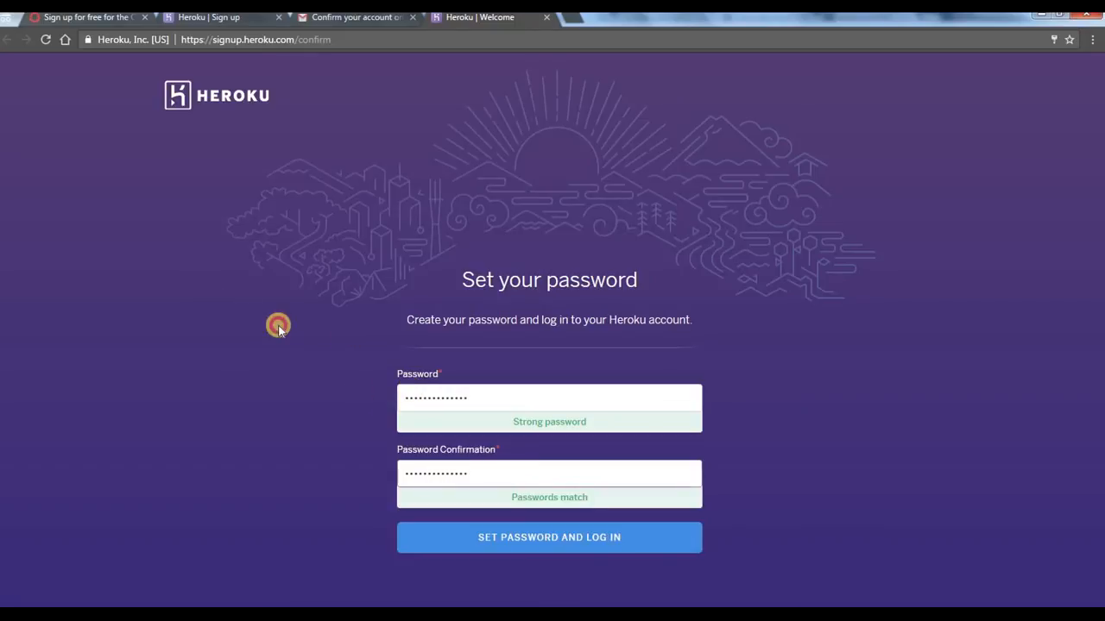
pyautogui.click(580, 547)
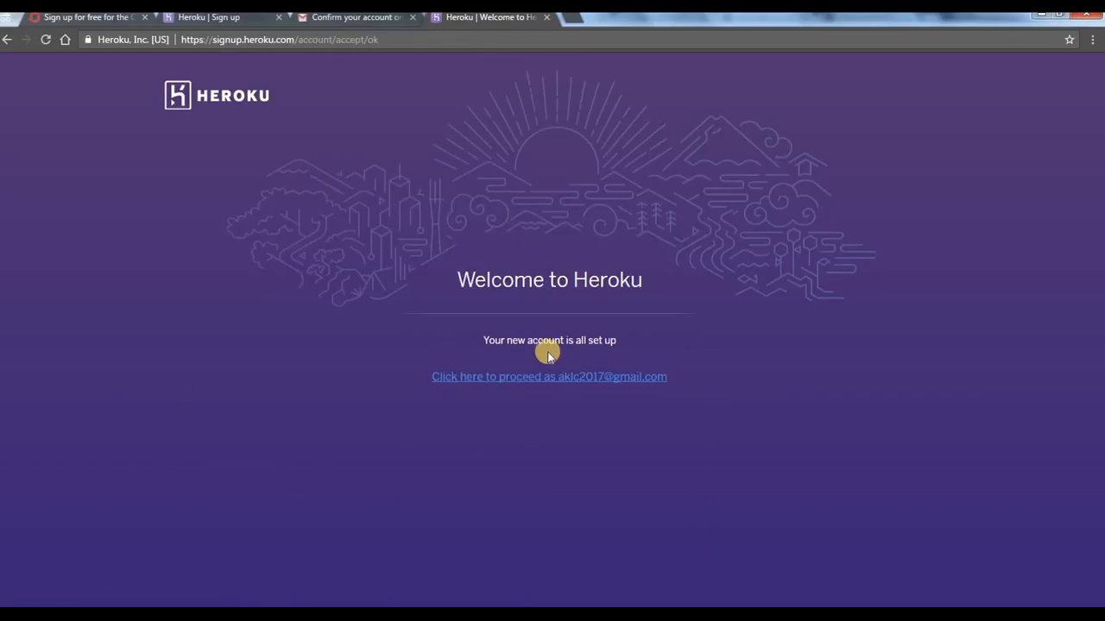
pyautogui.click(544, 378)
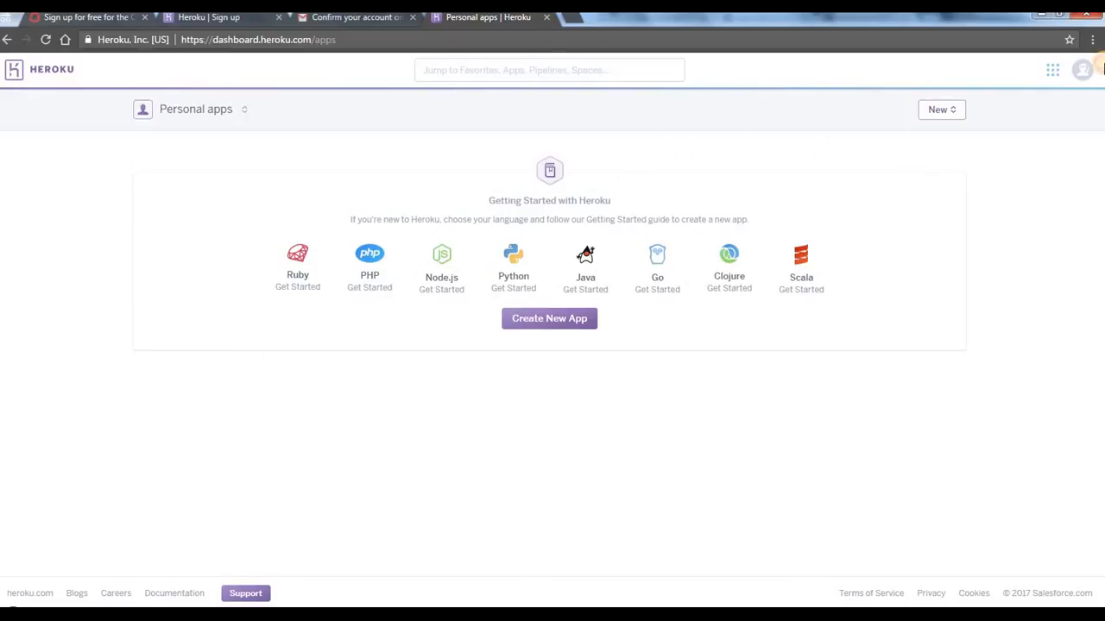
# Step: Open the account settings from the profile and go to the Billing information
pyautogui.click(1084, 76)
pyautogui.click(1082, 72)
pyautogui.click(1082, 73)
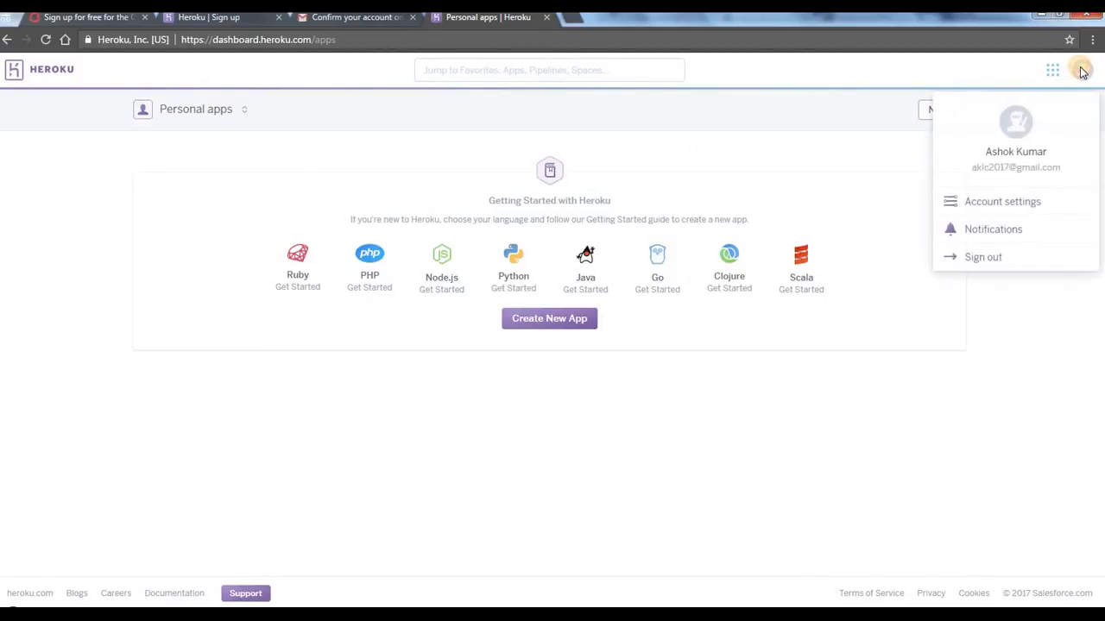
pyautogui.click(999, 207)
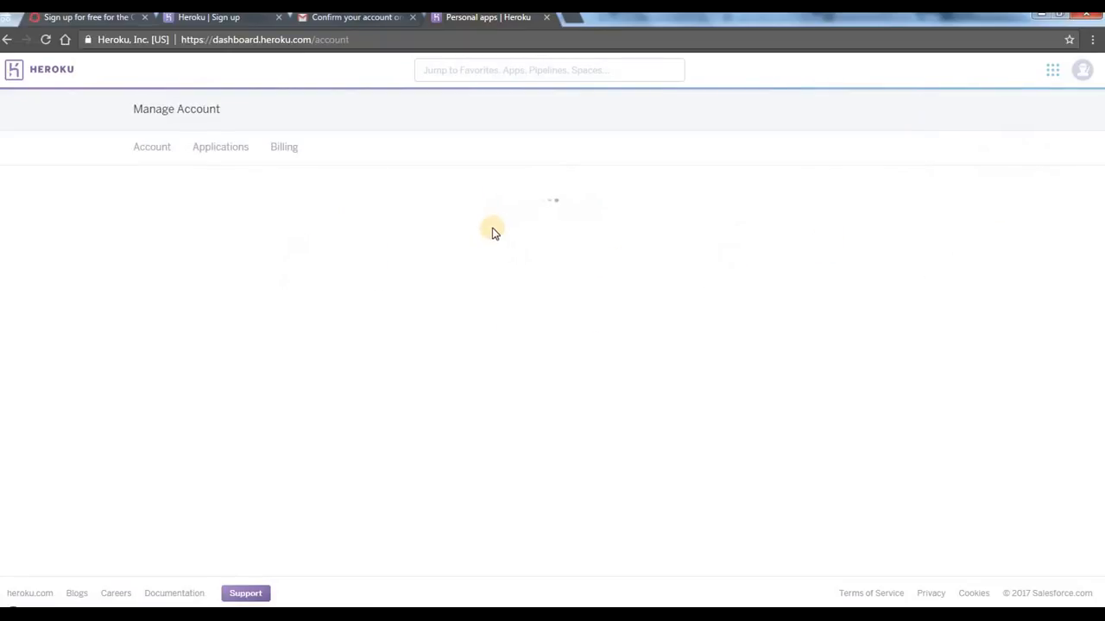
pyautogui.click(290, 158)
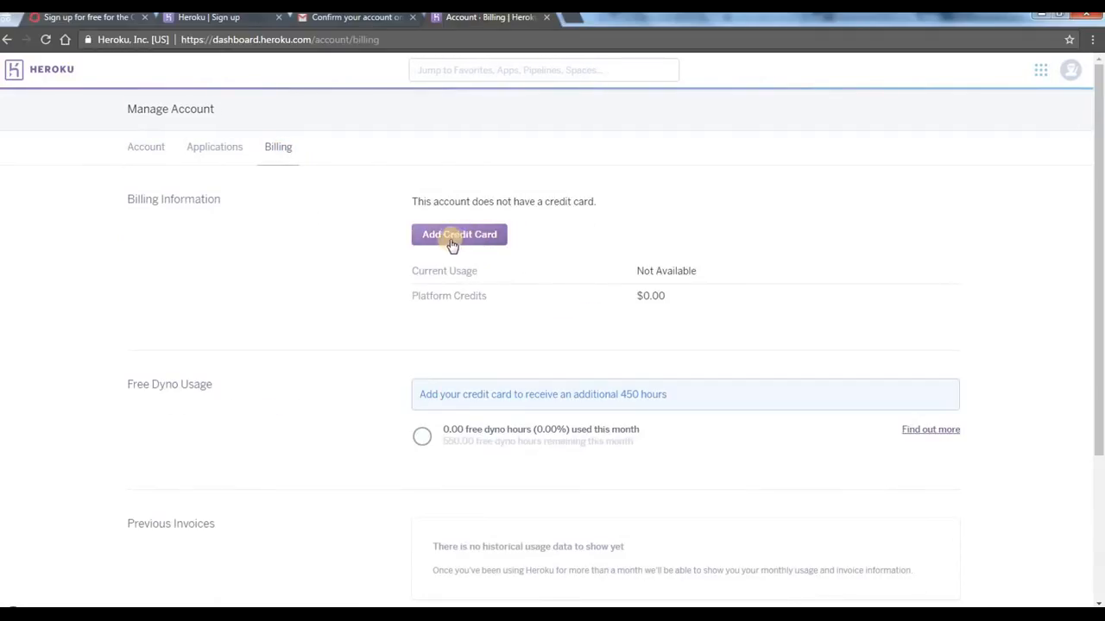
# Step: Open the form for adding a credit card and go through its card, name, billing address and additional information fields
pyautogui.click(454, 242)
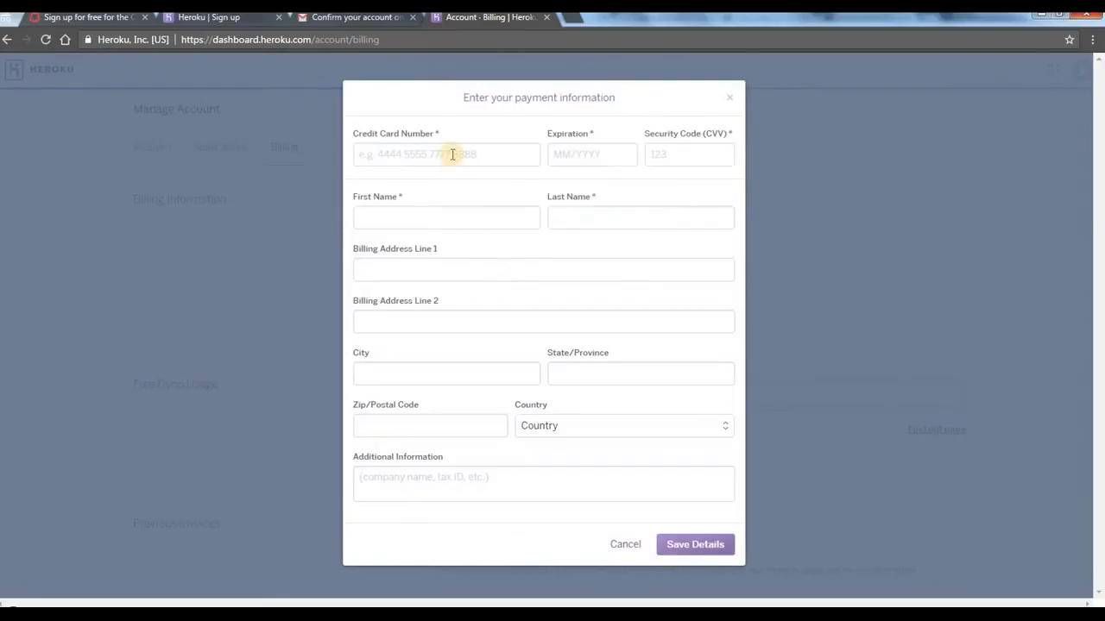
pyautogui.click(450, 154)
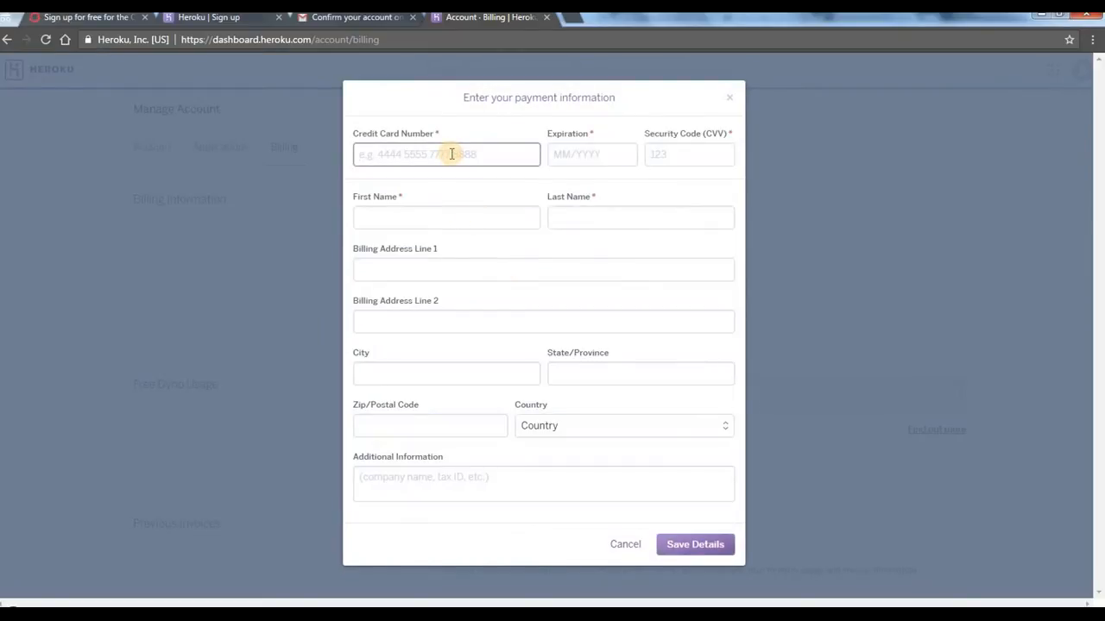
pyautogui.click(583, 156)
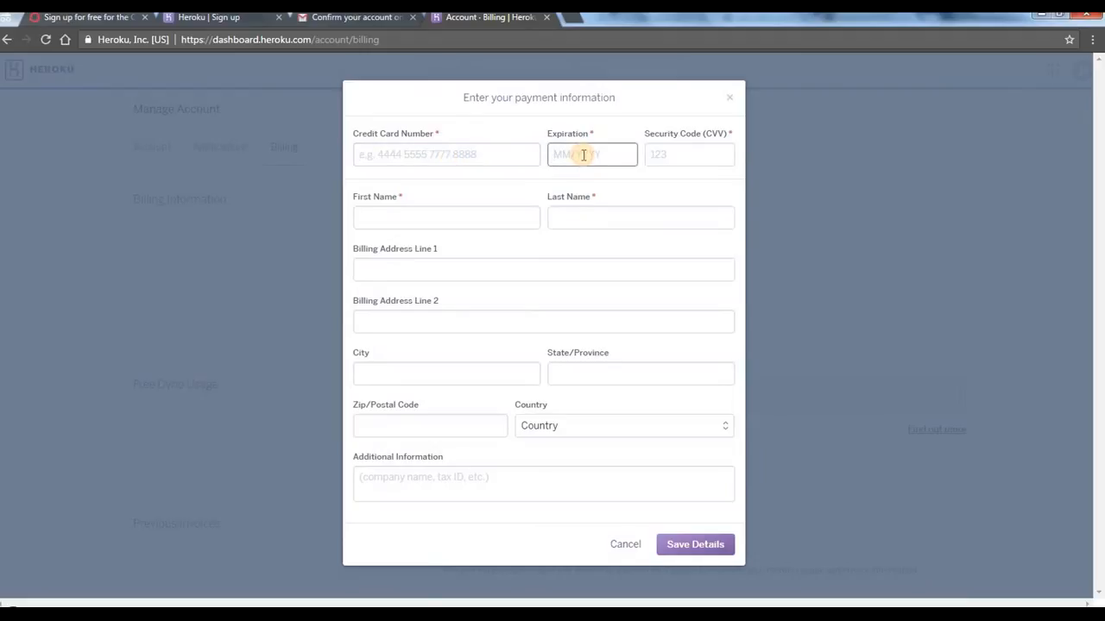
pyautogui.click(687, 155)
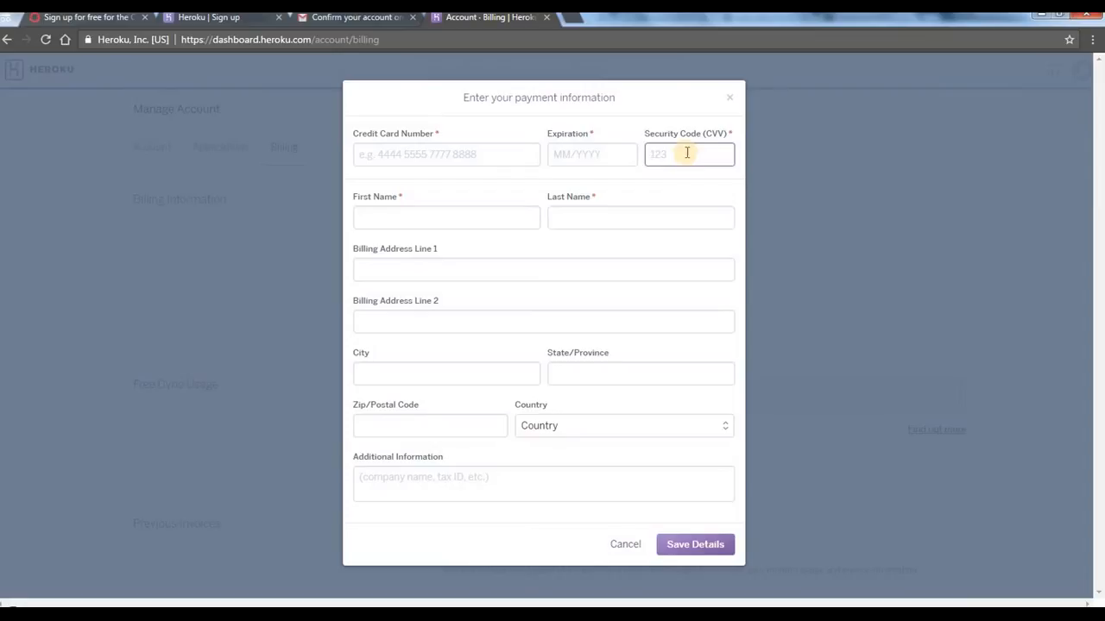
pyautogui.click(455, 219)
pyautogui.click(643, 220)
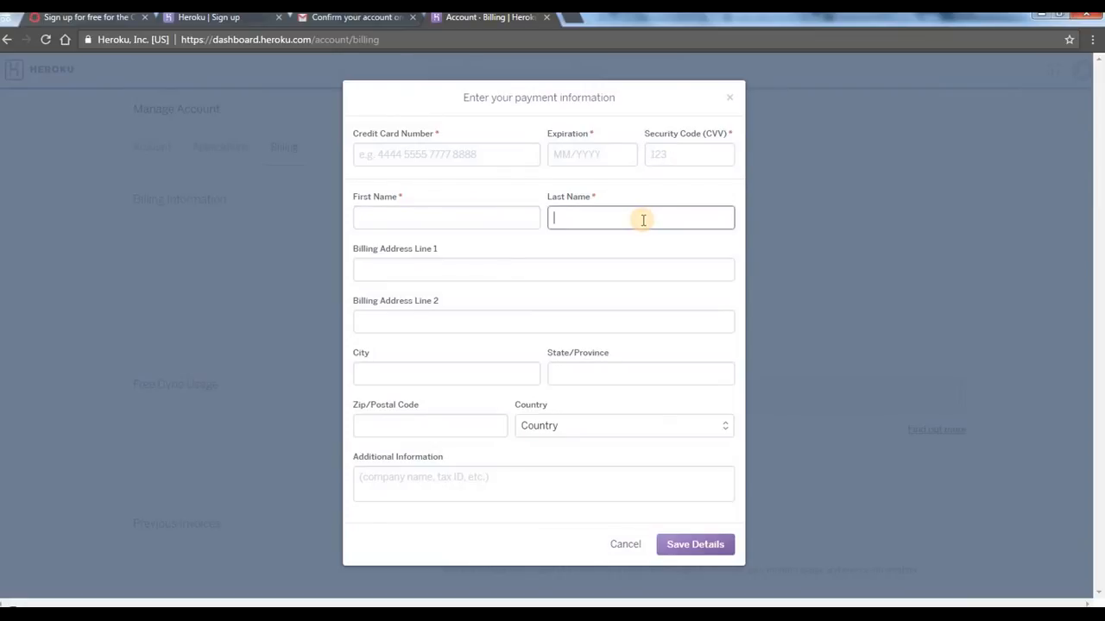
pyautogui.click(433, 274)
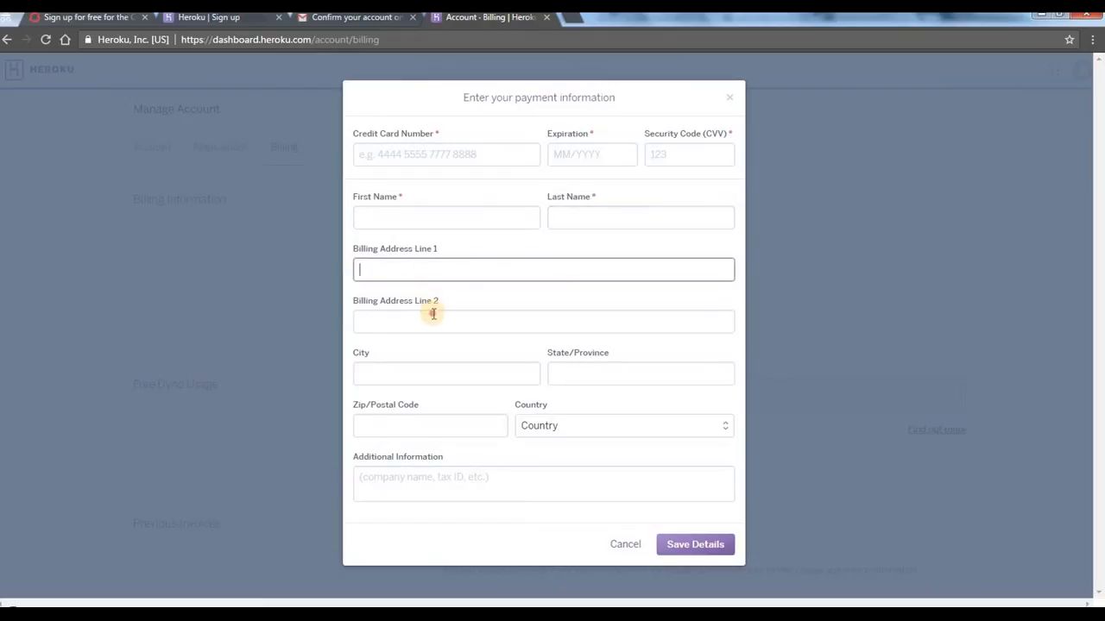
pyautogui.click(430, 321)
pyautogui.click(425, 376)
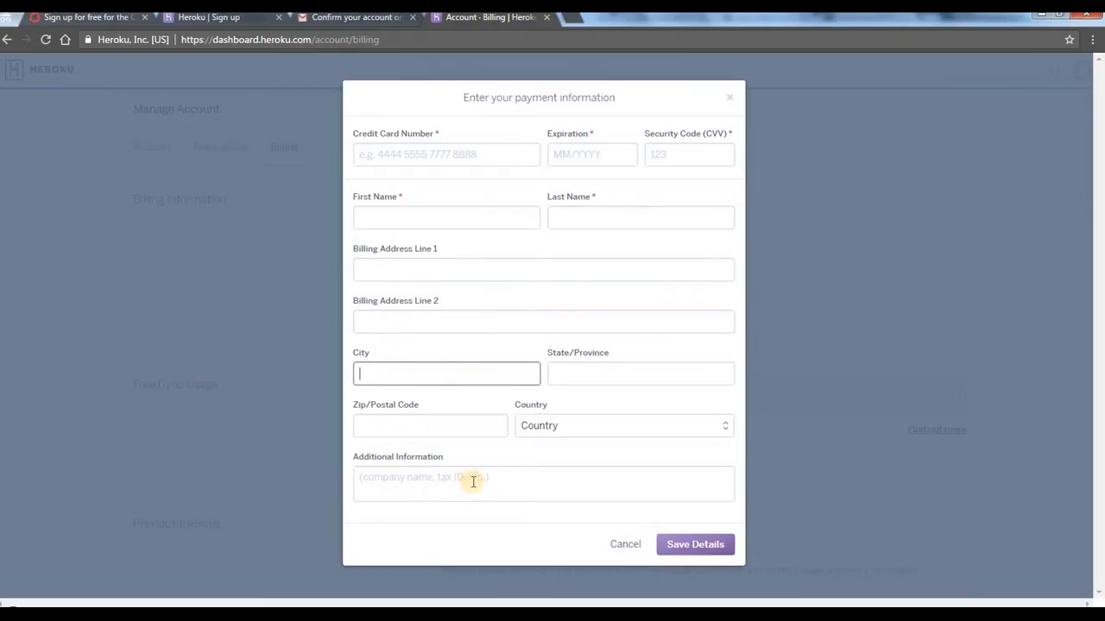
pyautogui.click(406, 473)
pyautogui.moveTo(390, 452); pyautogui.dragTo(460, 458)
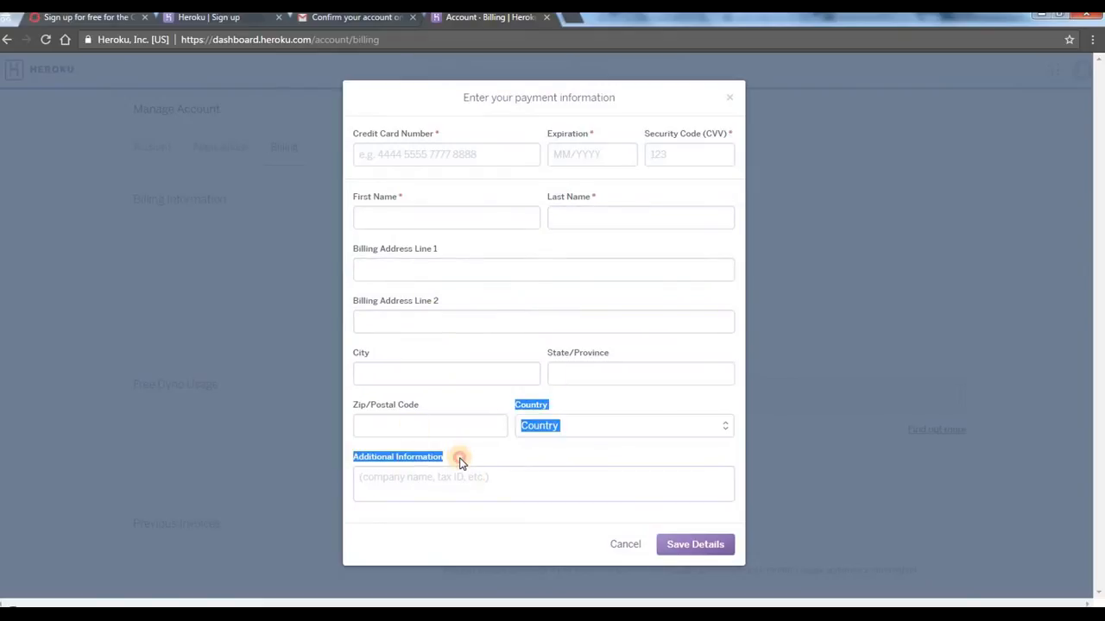
pyautogui.click(460, 459)
pyautogui.tripleClick(392, 458)
pyautogui.click(506, 445)
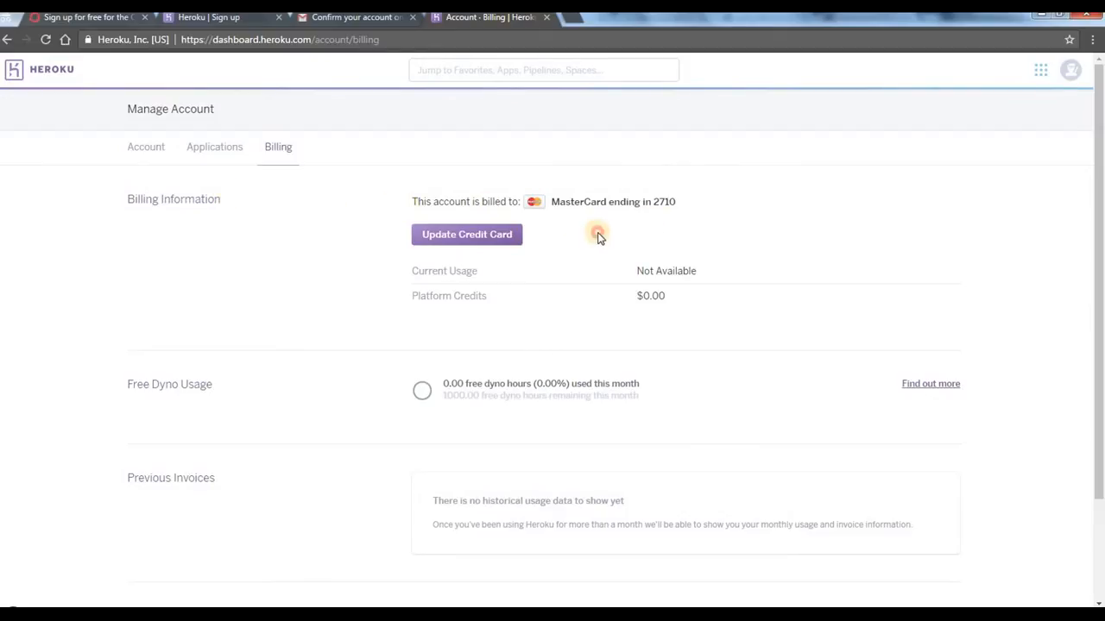
# Step: Review the billing page's card on file, free dyno usage, previous invoices and invoice address sections
pyautogui.moveTo(495, 201); pyautogui.dragTo(431, 200)
pyautogui.click(403, 208)
pyautogui.scroll(-1, 739, 239)
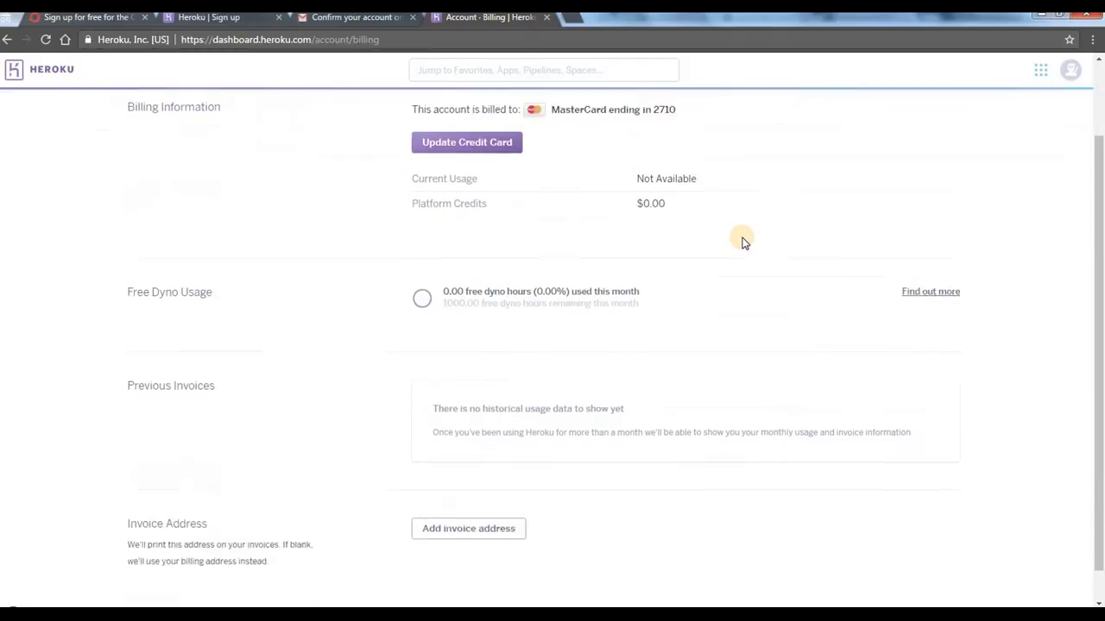
pyautogui.scroll(1, 740, 240)
pyautogui.moveTo(162, 198); pyautogui.dragTo(351, 205)
pyautogui.click(350, 206)
pyautogui.scroll(-2, 351, 205)
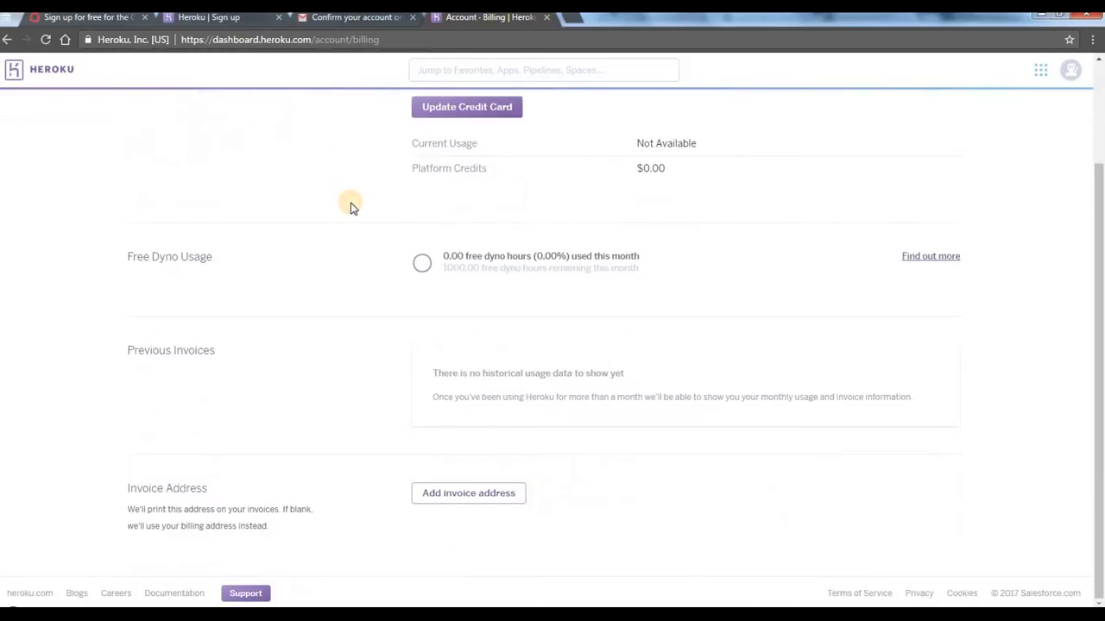
pyautogui.scroll(2, 271, 227)
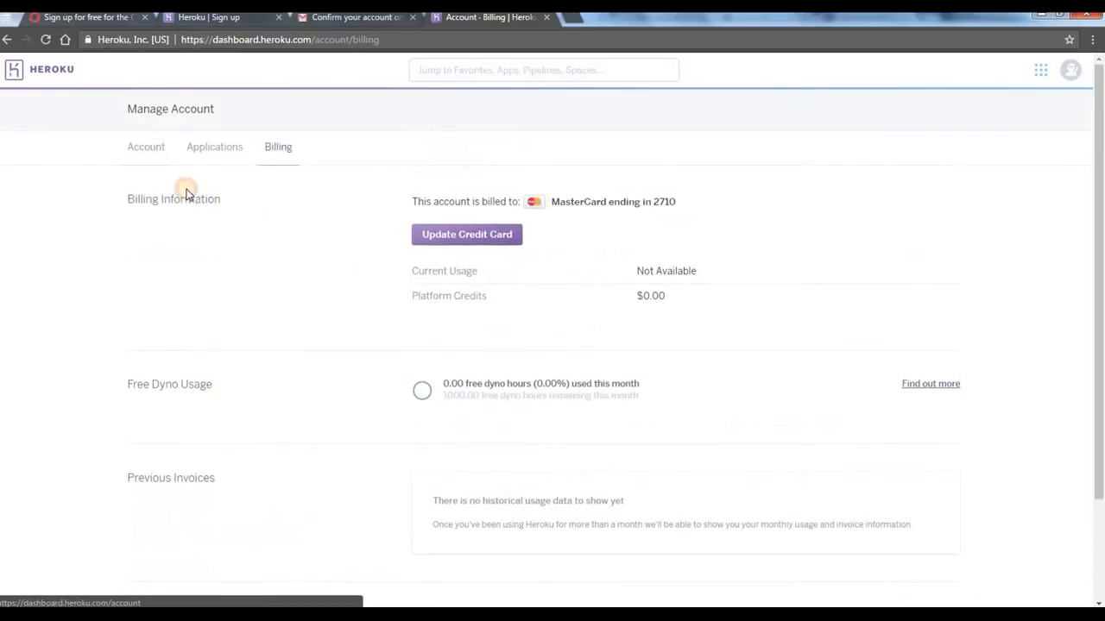
# Step: Look through the Account settings page, from the profile and password sections down to the SSH keys and API key
pyautogui.scroll(-1, 278, 285)
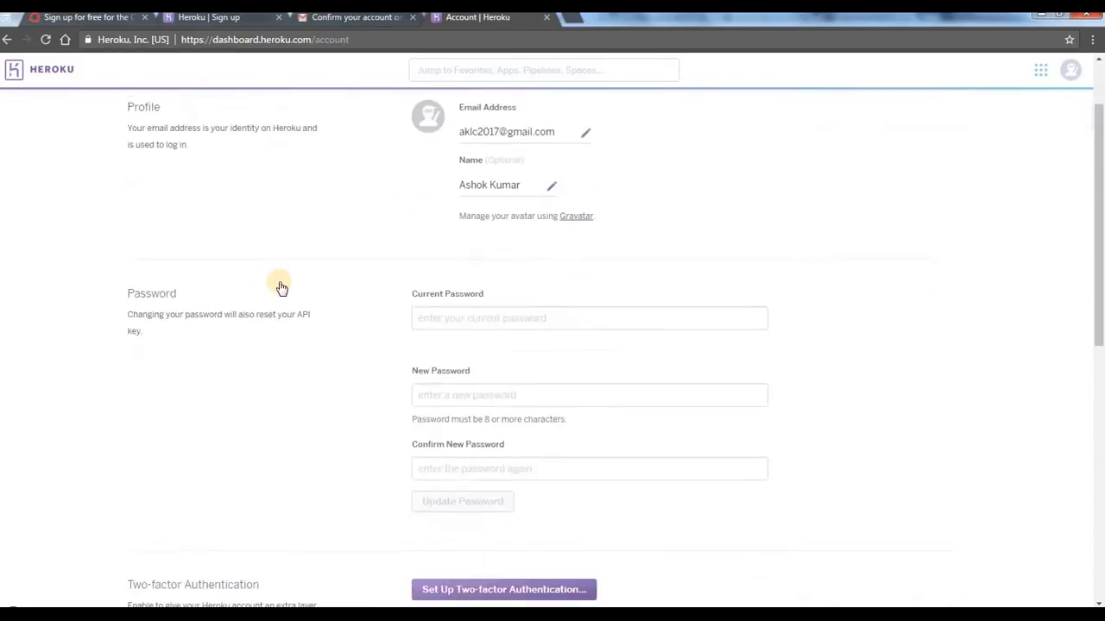
pyautogui.scroll(-5, 281, 287)
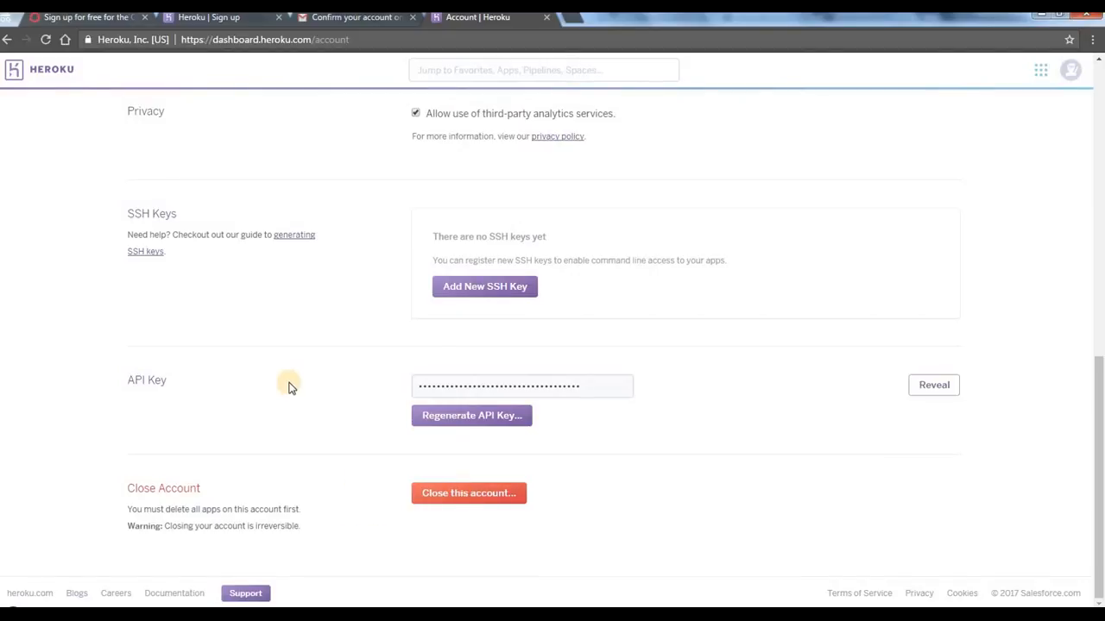
pyautogui.scroll(6, 288, 387)
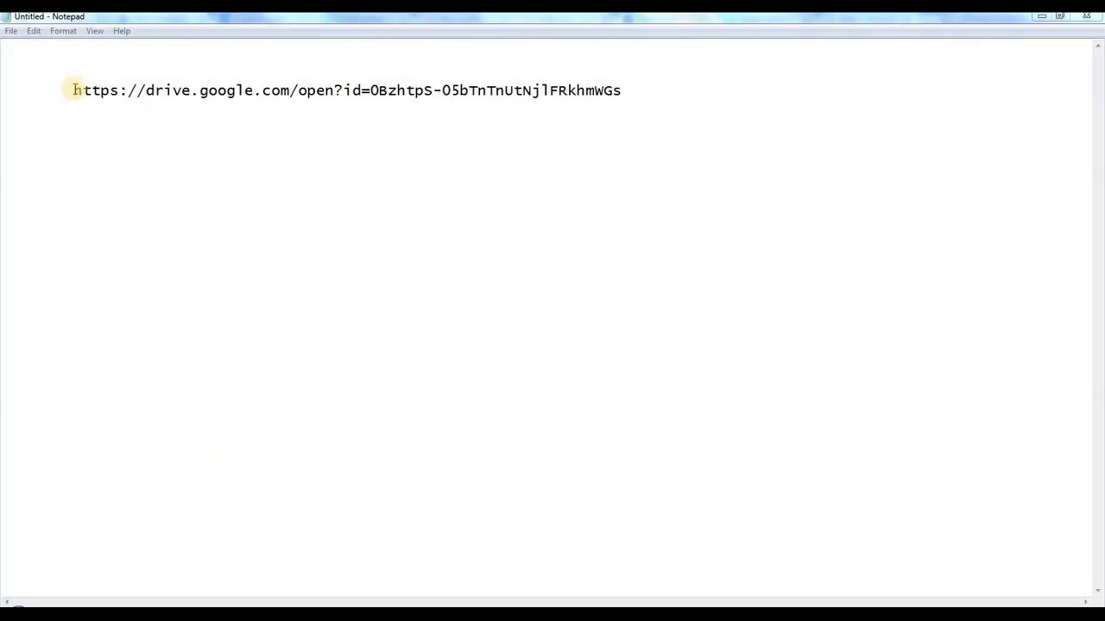
# Step: Switch to Notepad and copy the complete Google Drive link
pyautogui.moveTo(75, 90); pyautogui.dragTo(636, 86)
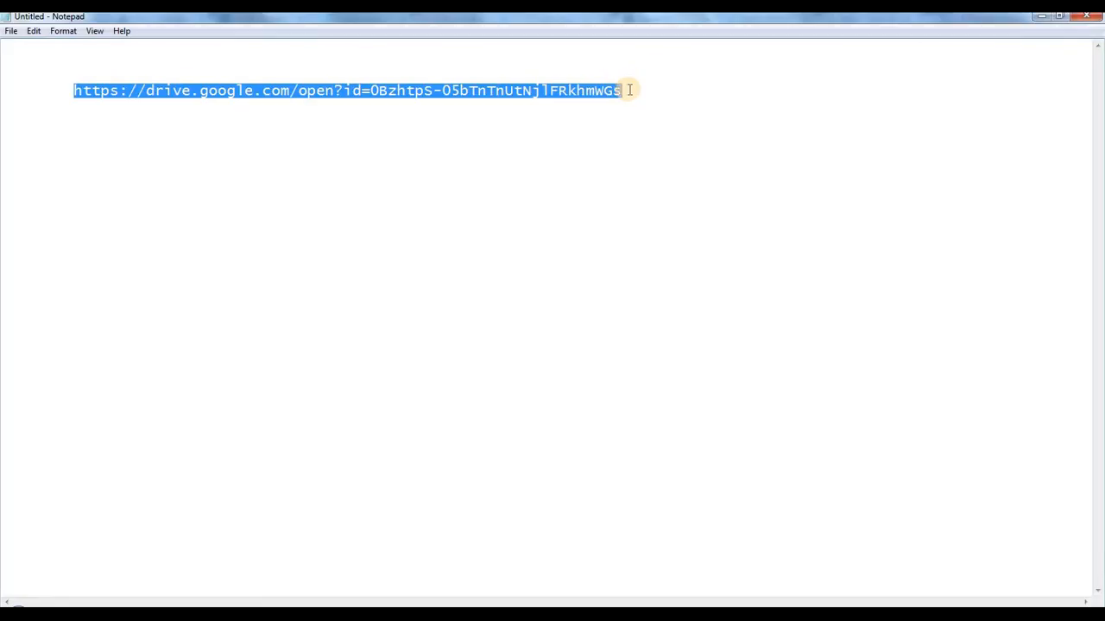
pyautogui.click(629, 86)
pyautogui.moveTo(630, 89); pyautogui.dragTo(76, 96)
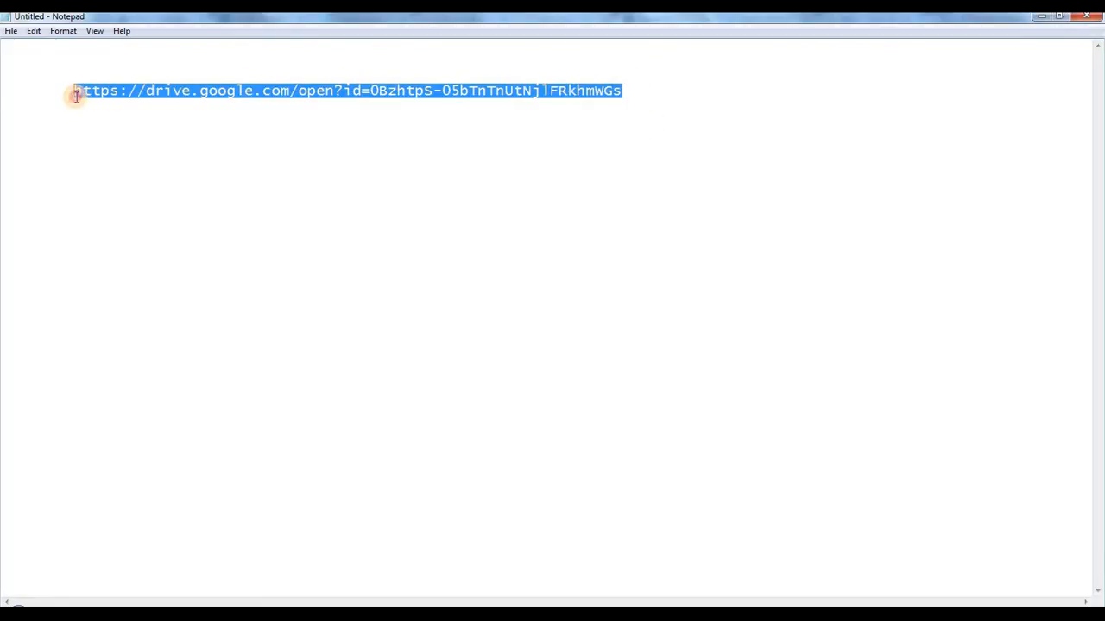
pyautogui.click(76, 97)
pyautogui.click(74, 90)
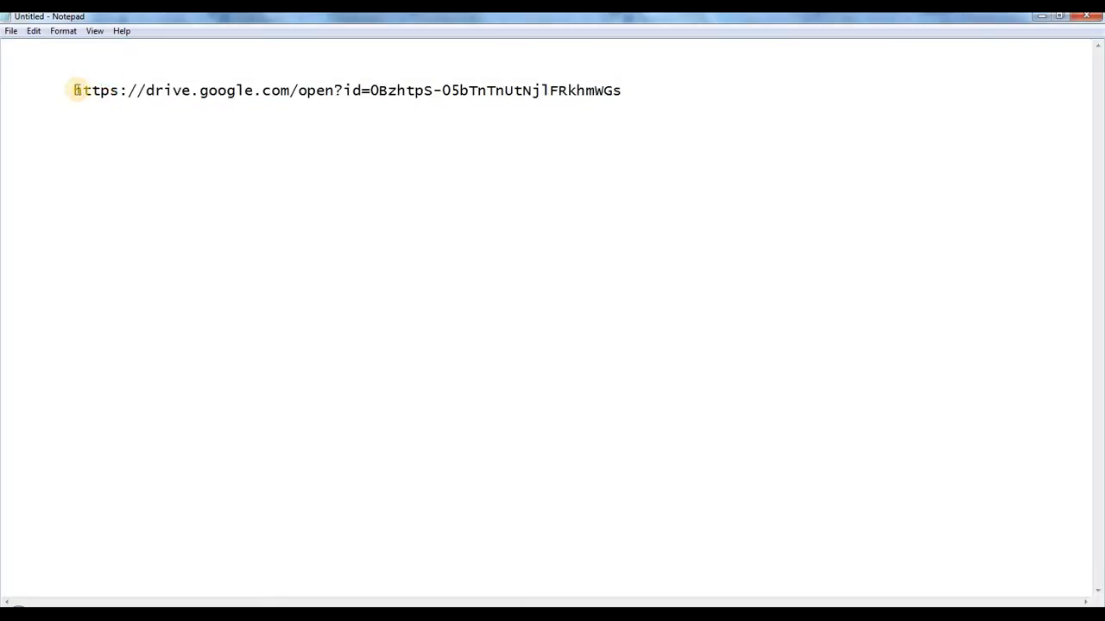
pyautogui.moveTo(75, 89); pyautogui.dragTo(152, 89)
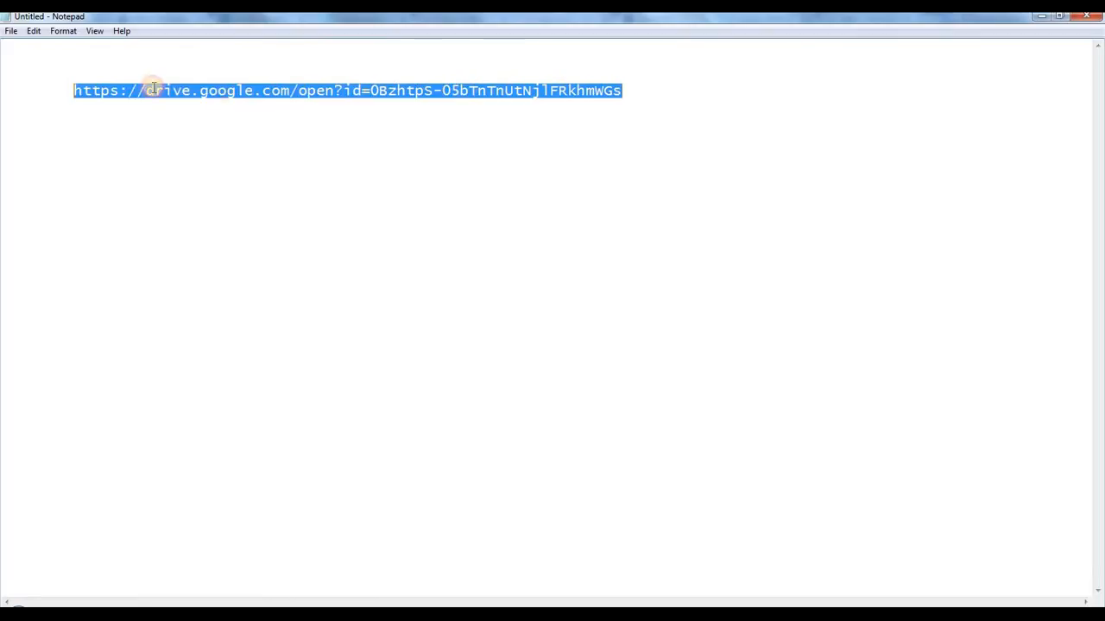
pyautogui.click(86, 80)
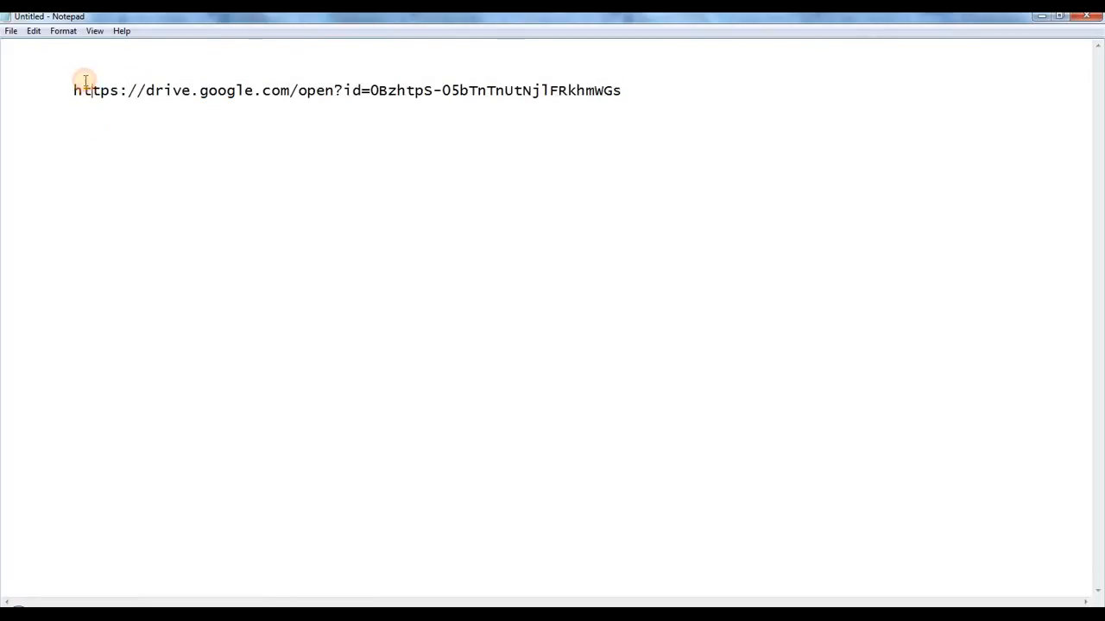
pyautogui.moveTo(71, 89); pyautogui.dragTo(197, 90)
pyautogui.click(631, 83)
pyautogui.rightClick(197, 90)
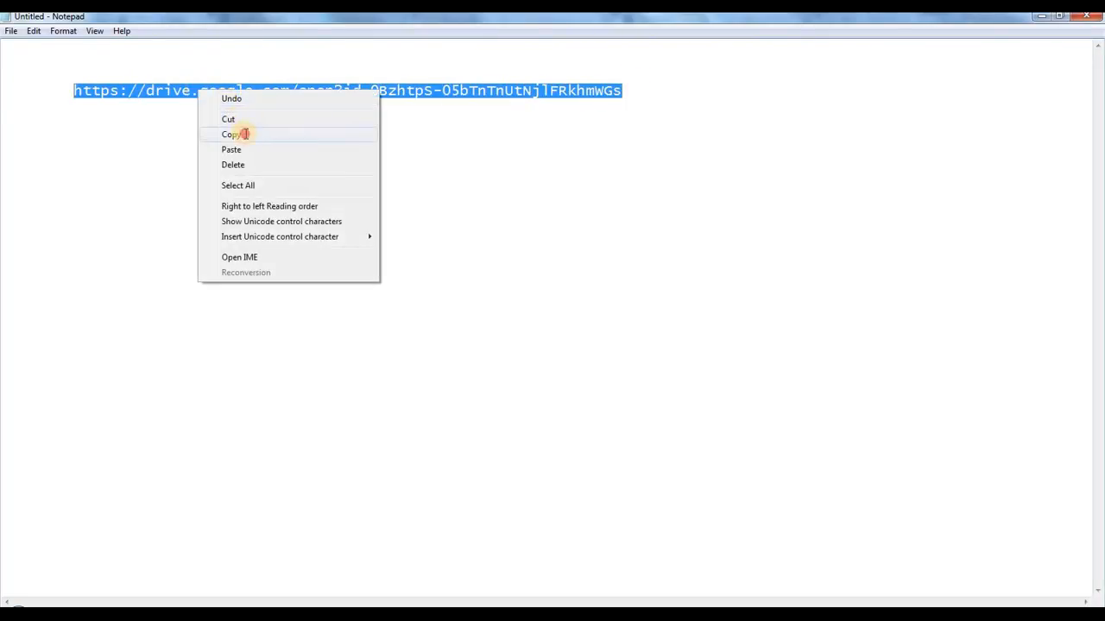
pyautogui.click(276, 136)
# Step: Open the copied link in a new maximized incognito Chrome window and download heroku-windows-amd64.exe
pyautogui.rightClick(214, 613)
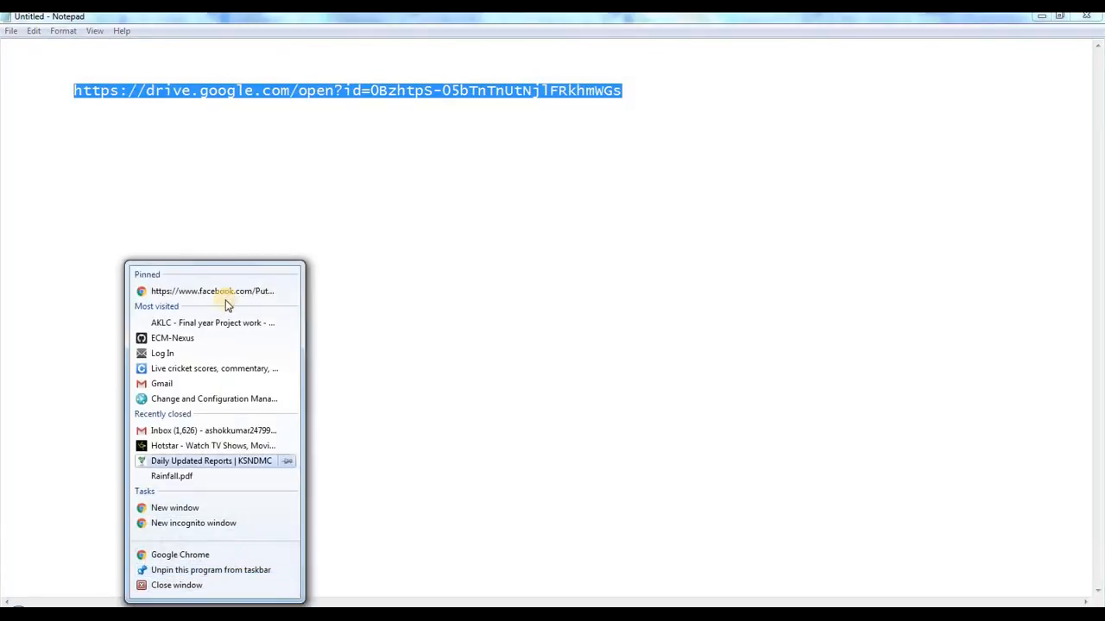
pyautogui.click(215, 524)
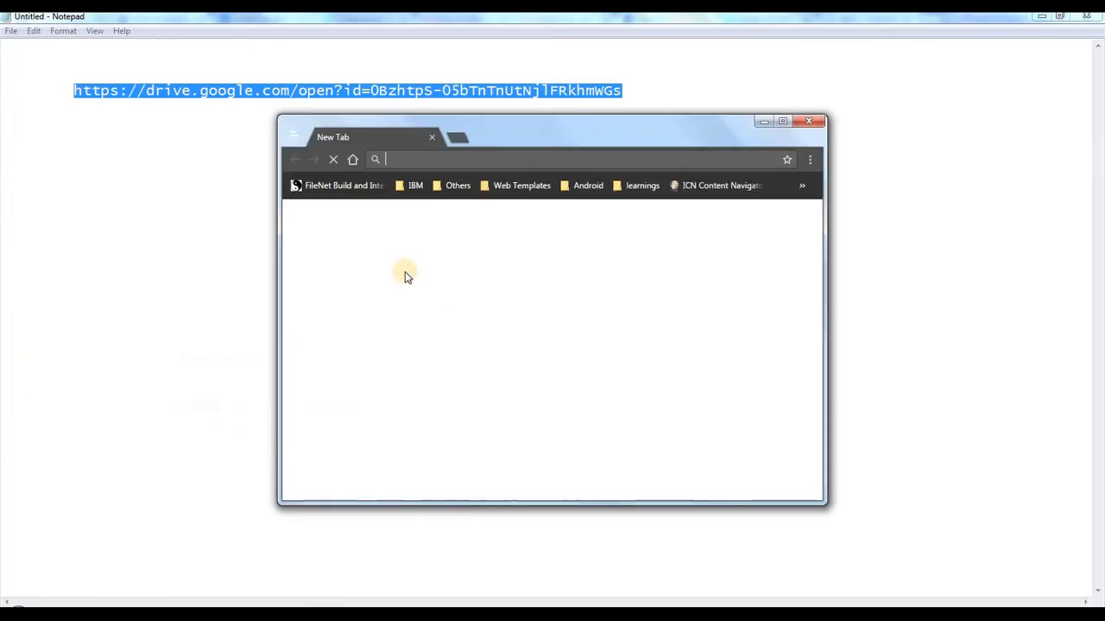
pyautogui.doubleClick(557, 120)
pyautogui.rightClick(291, 38)
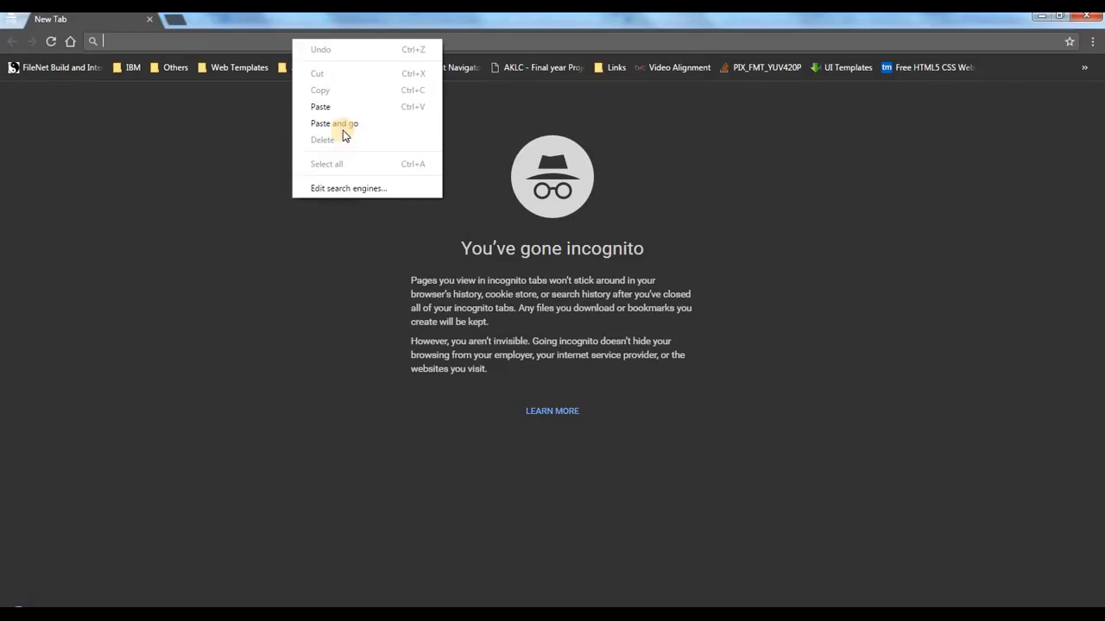
pyautogui.click(348, 124)
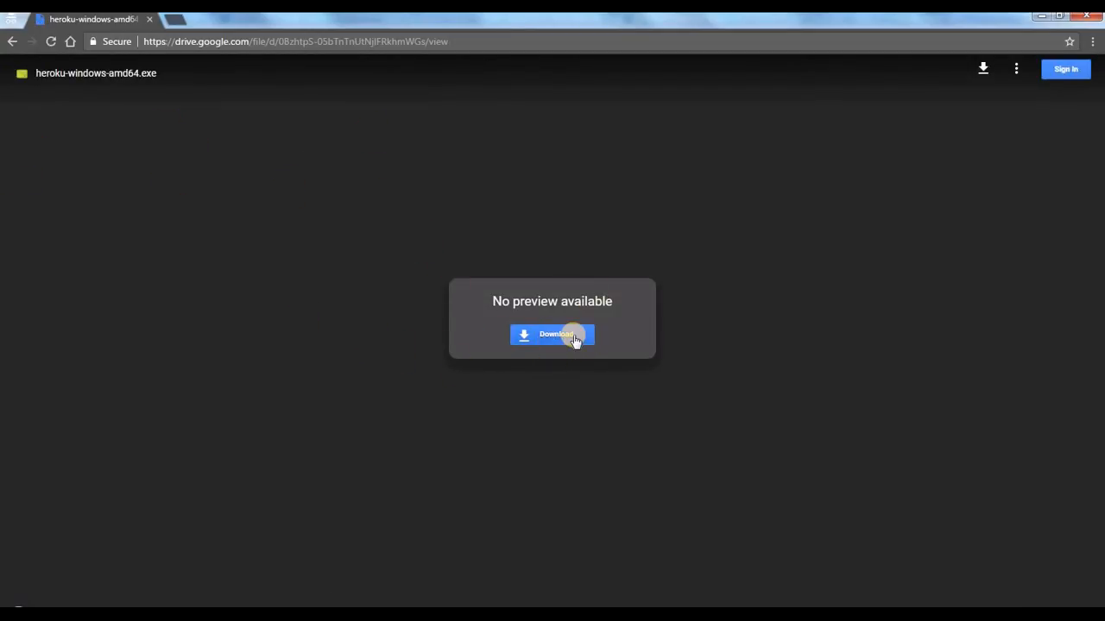
pyautogui.click(574, 337)
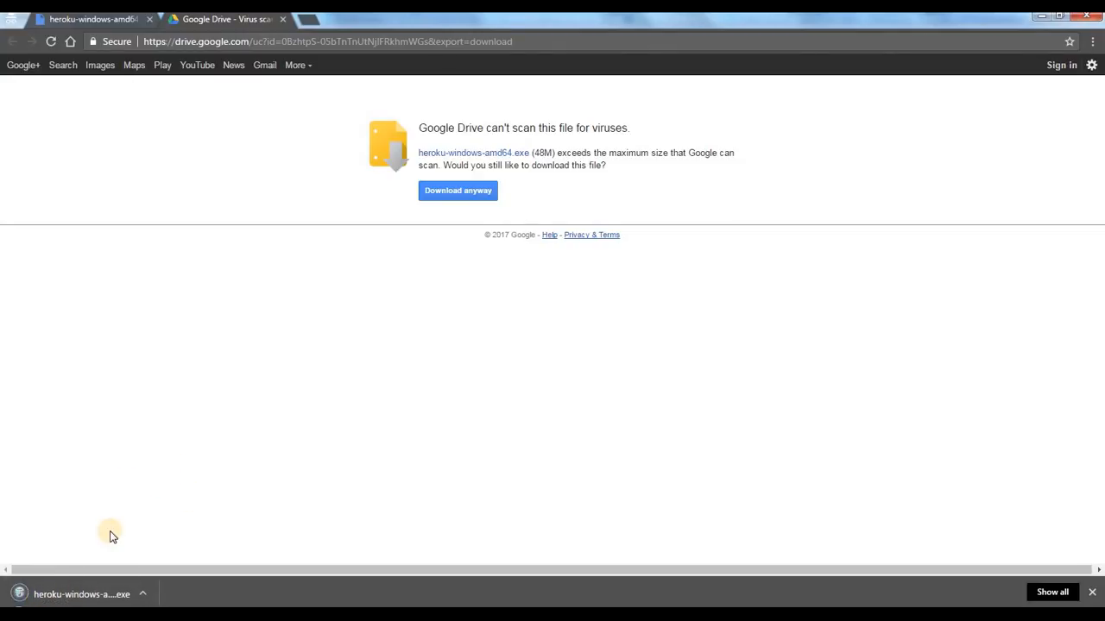
# Step: Run the downloaded Heroku CLI setup and install all its components, including Git 2.8.1, to C:\Program Files\Heroku
pyautogui.click(53, 595)
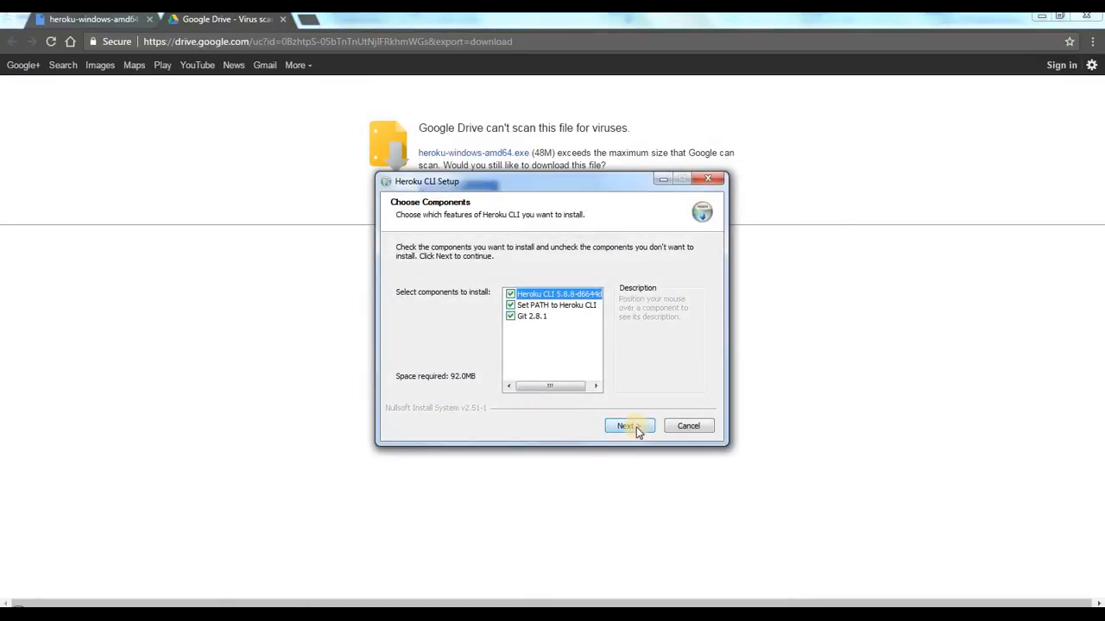
pyautogui.click(635, 426)
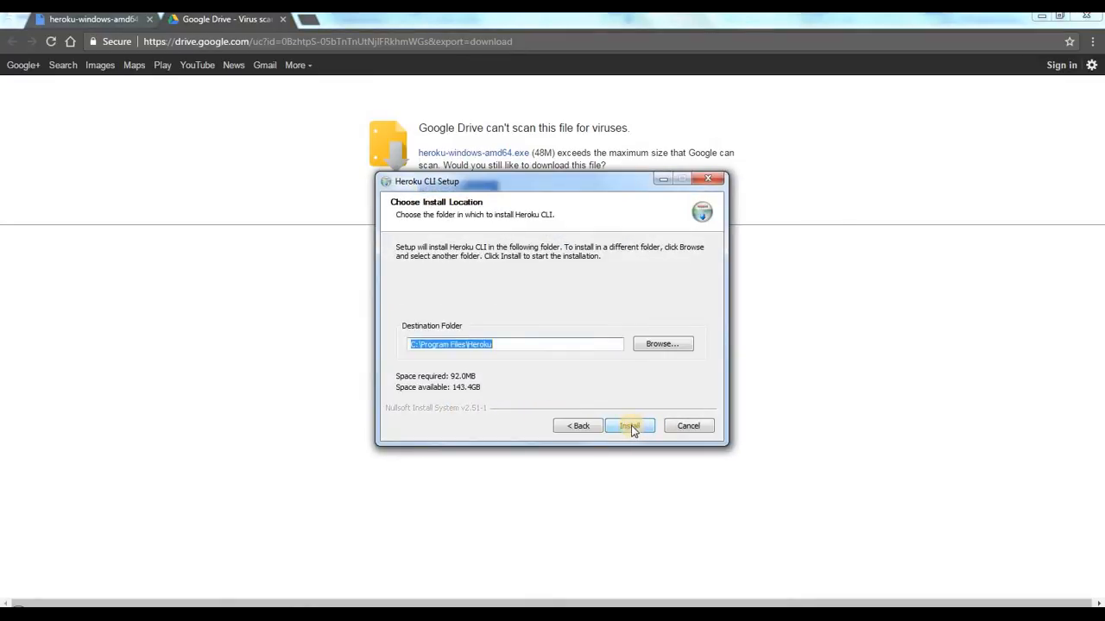
pyautogui.click(631, 426)
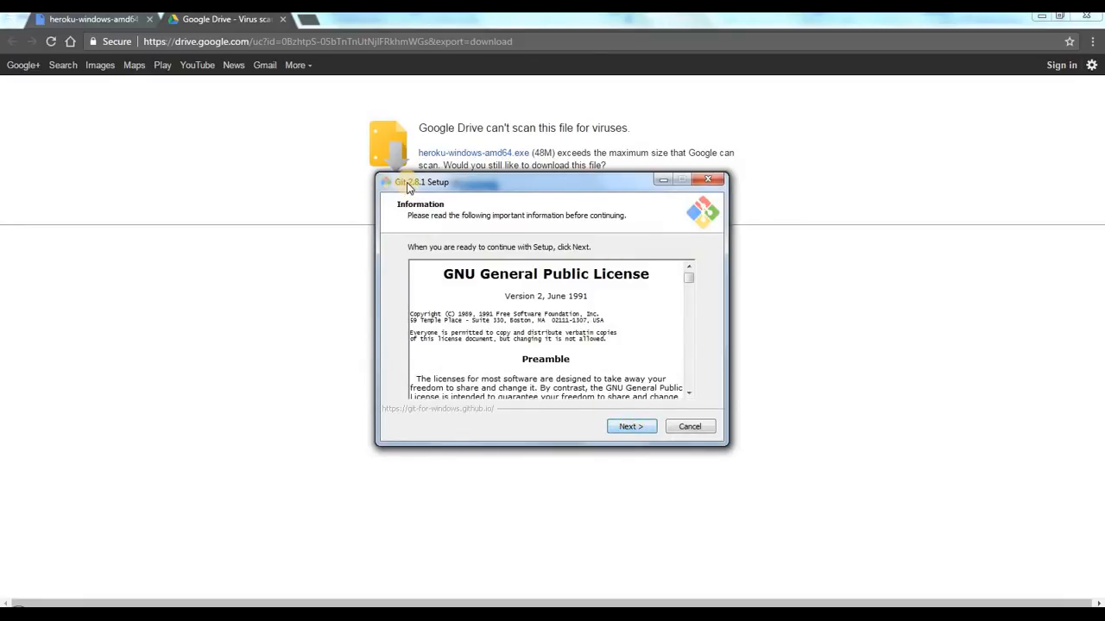
# Step: Install Git 2.8.1 with the default options, including the Git Start Menu folder, OpenSSH and MinTTY
pyautogui.moveTo(408, 183); pyautogui.dragTo(431, 190)
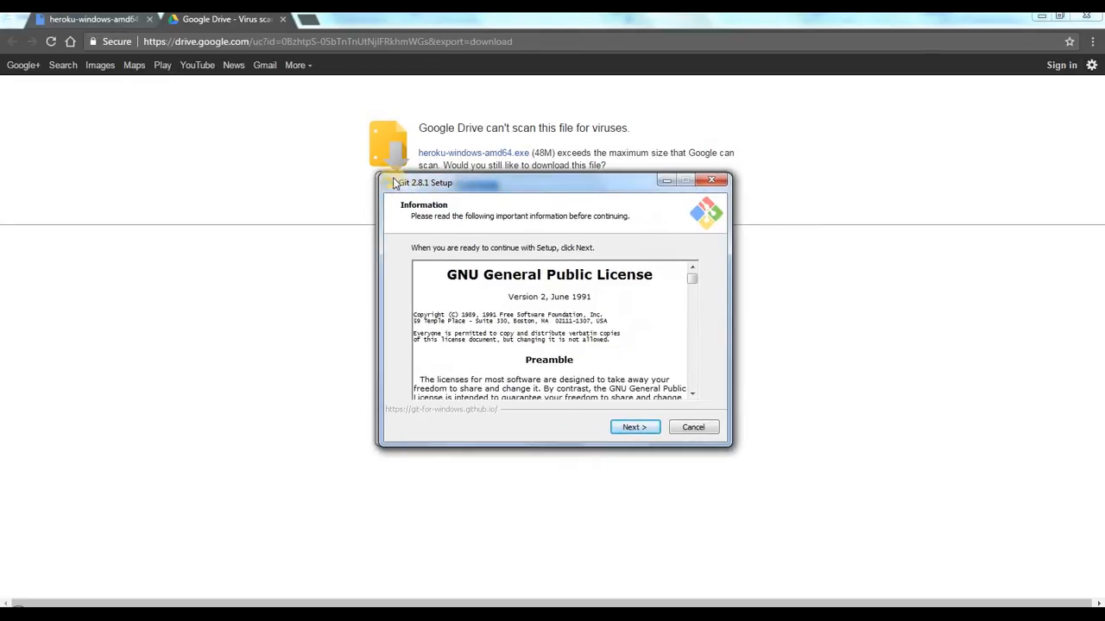
pyautogui.click(639, 426)
pyautogui.click(634, 426)
pyautogui.click(635, 427)
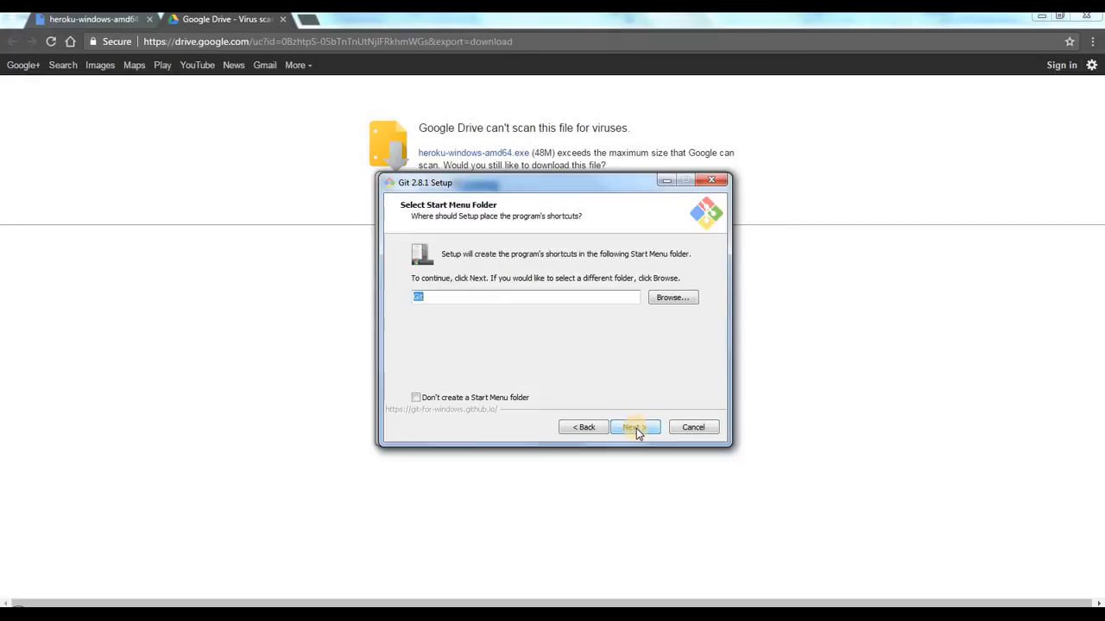
pyautogui.click(636, 429)
pyautogui.click(636, 429)
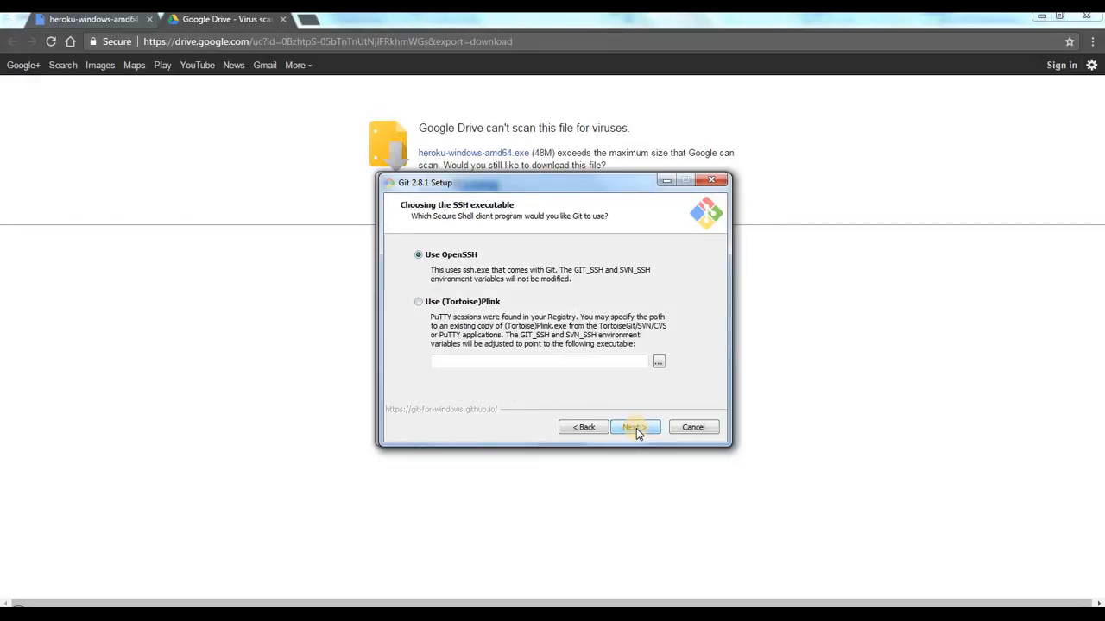
pyautogui.click(636, 429)
pyautogui.click(636, 429)
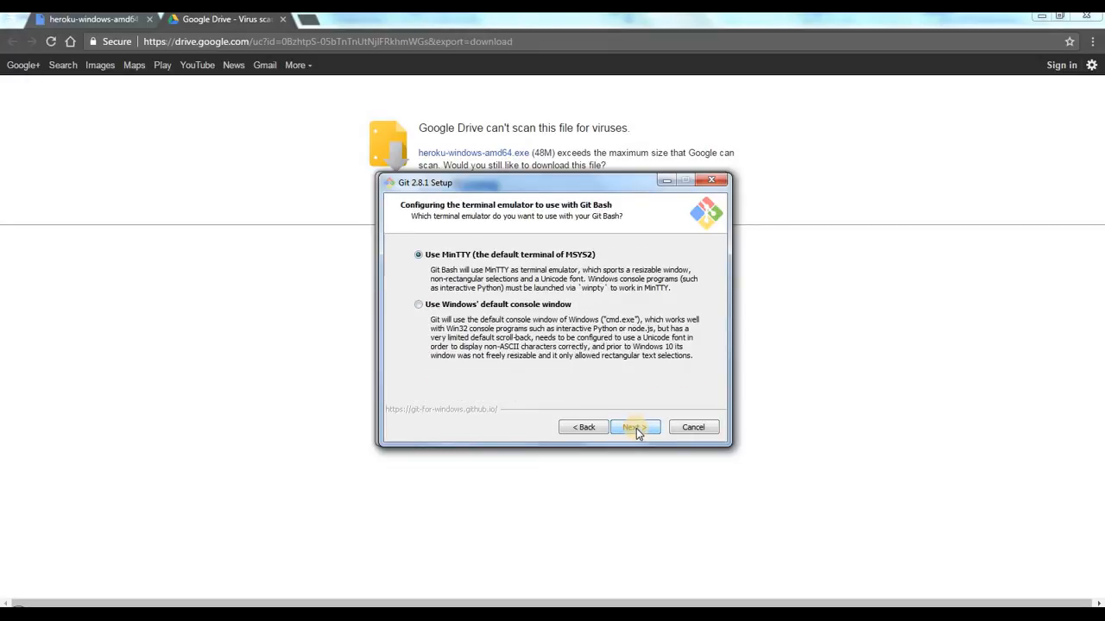
pyautogui.click(636, 429)
pyautogui.click(636, 428)
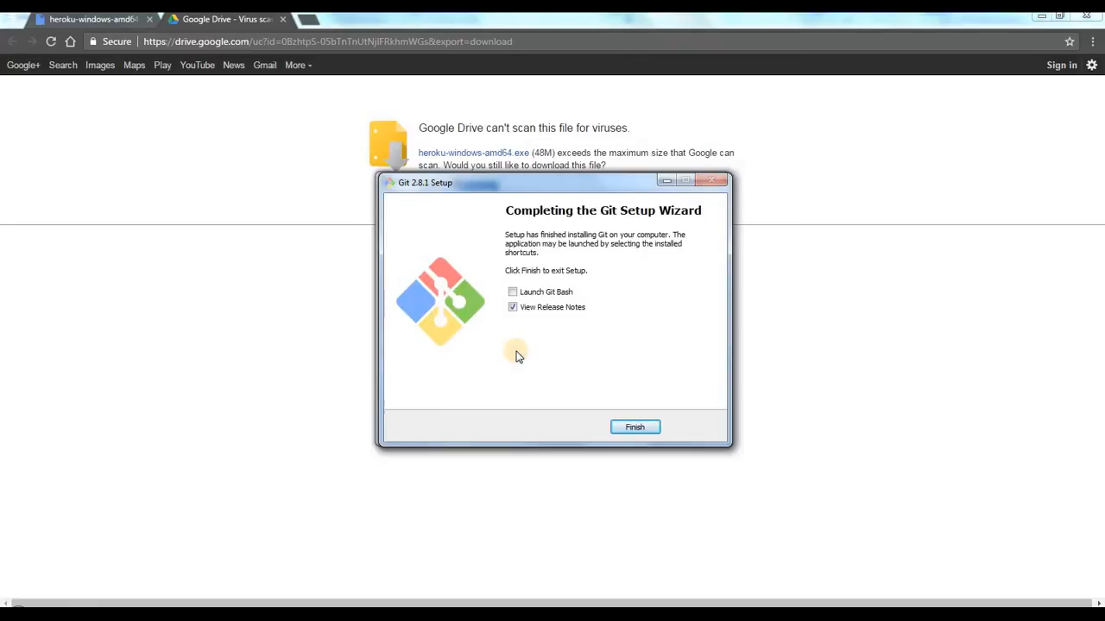
# Step: Finish the Git setup without viewing the release notes and close the remaining installer window
pyautogui.click(543, 307)
pyautogui.click(637, 429)
pyautogui.click(627, 424)
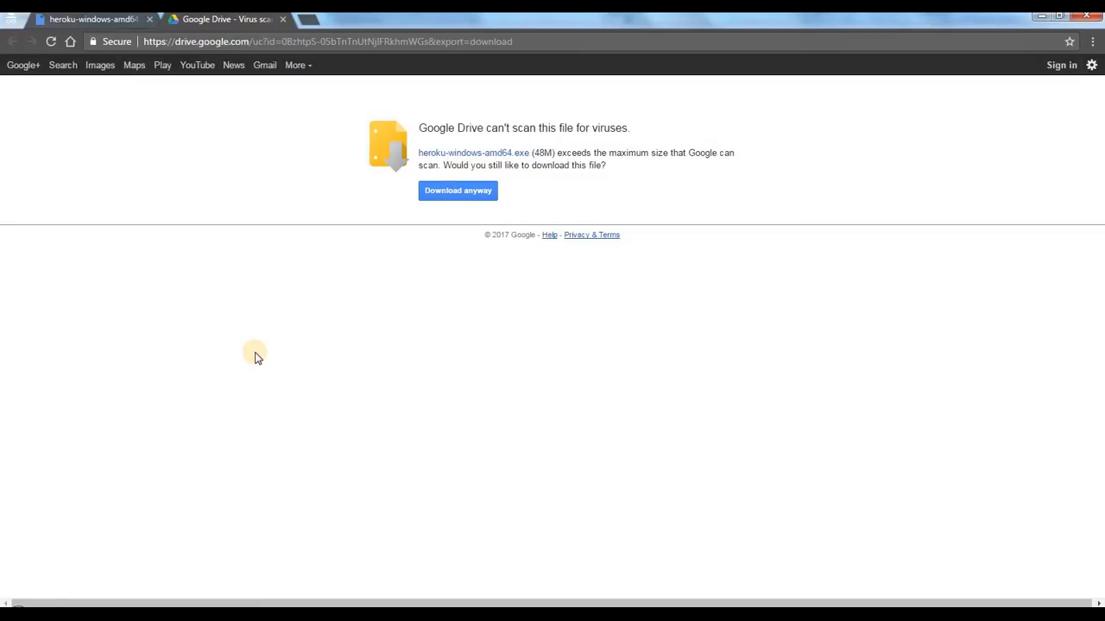
# Step: Open a new Notepad document and write the first checklist item, "1. Create an account in heroku.com"
pyautogui.click(18, 611)
pyautogui.click(75, 269)
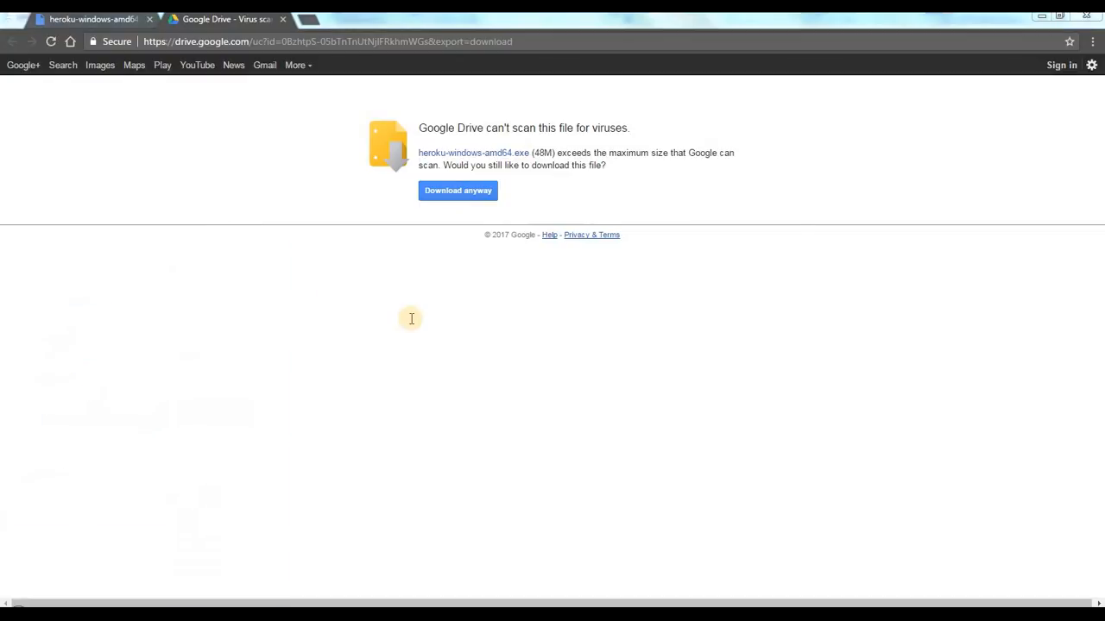
pyautogui.write('1')
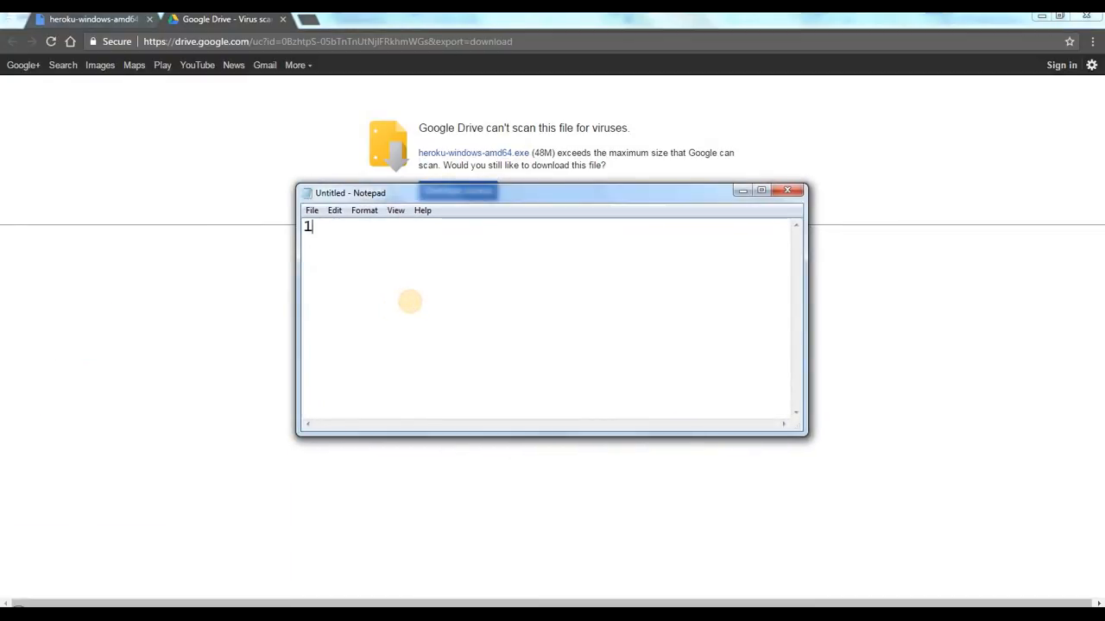
pyautogui.write('. Create an accpo')
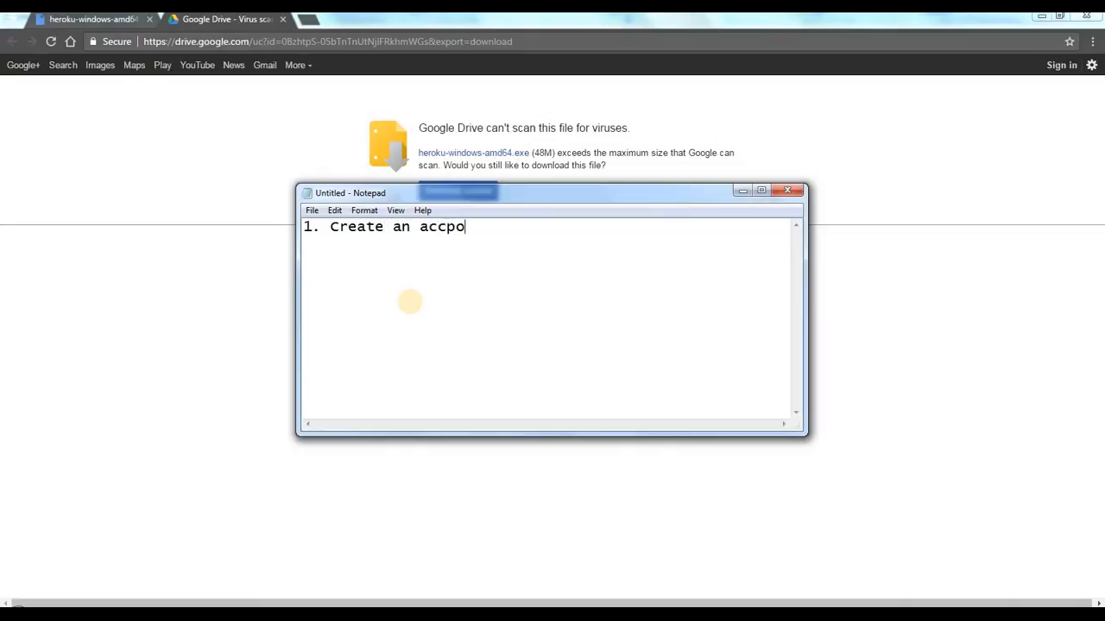
pyautogui.press('BackSpace')
pyautogui.press('BackSpace')
pyautogui.write('ount in heroku.')
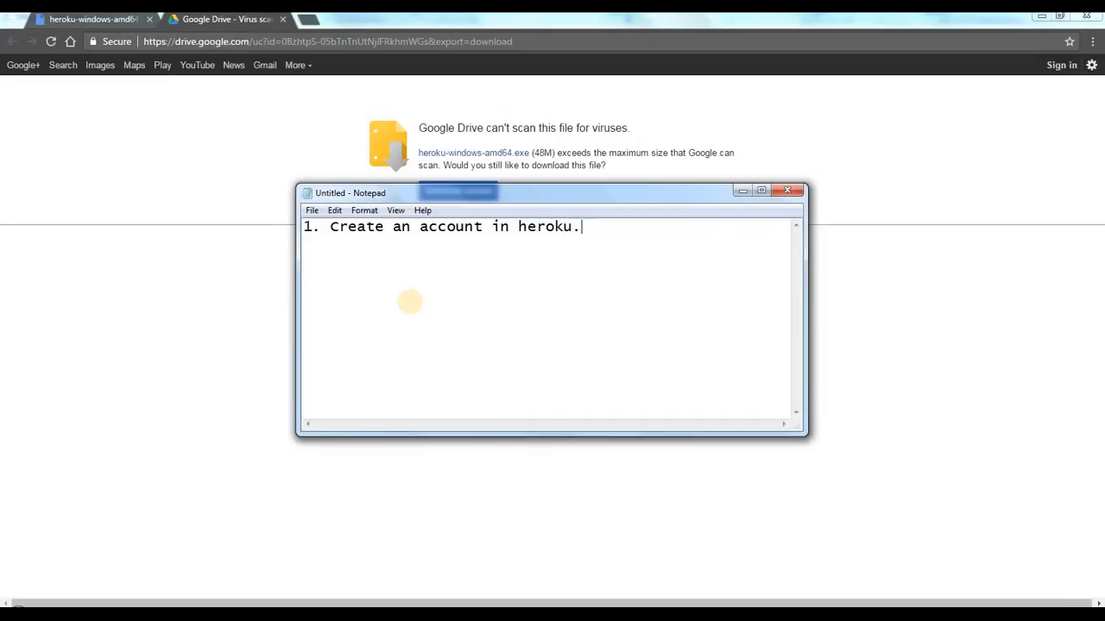
pyautogui.write('com')
pyautogui.press('Return')
# Step: Add the second checklist item, "2. Provide your credit card details in Account Settings"
pyautogui.write('2. Provide your ')
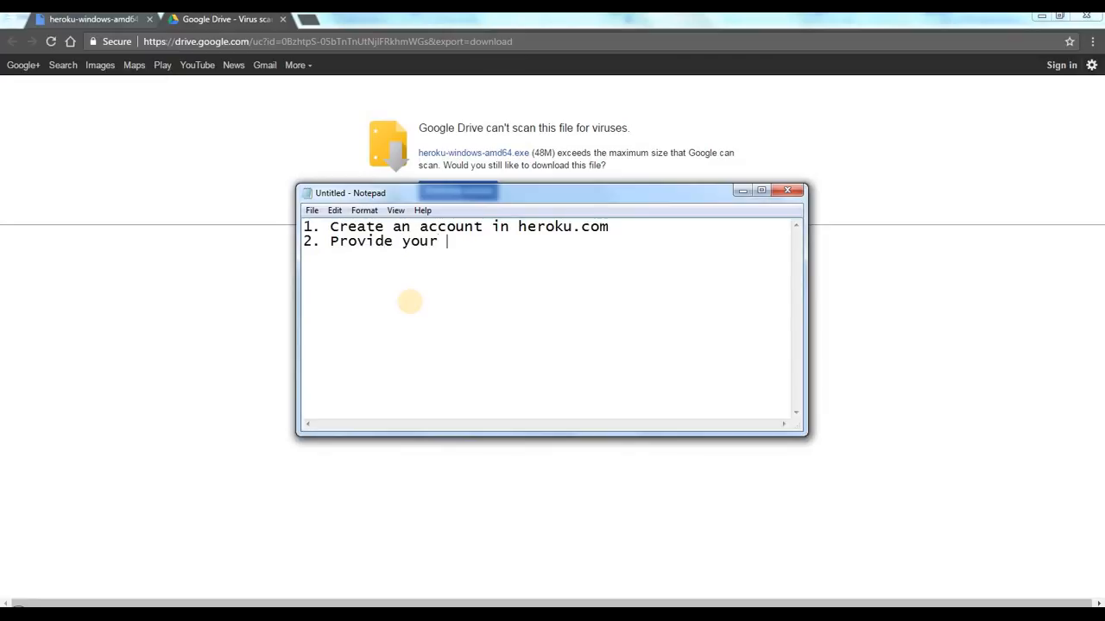
pyautogui.write('credit card')
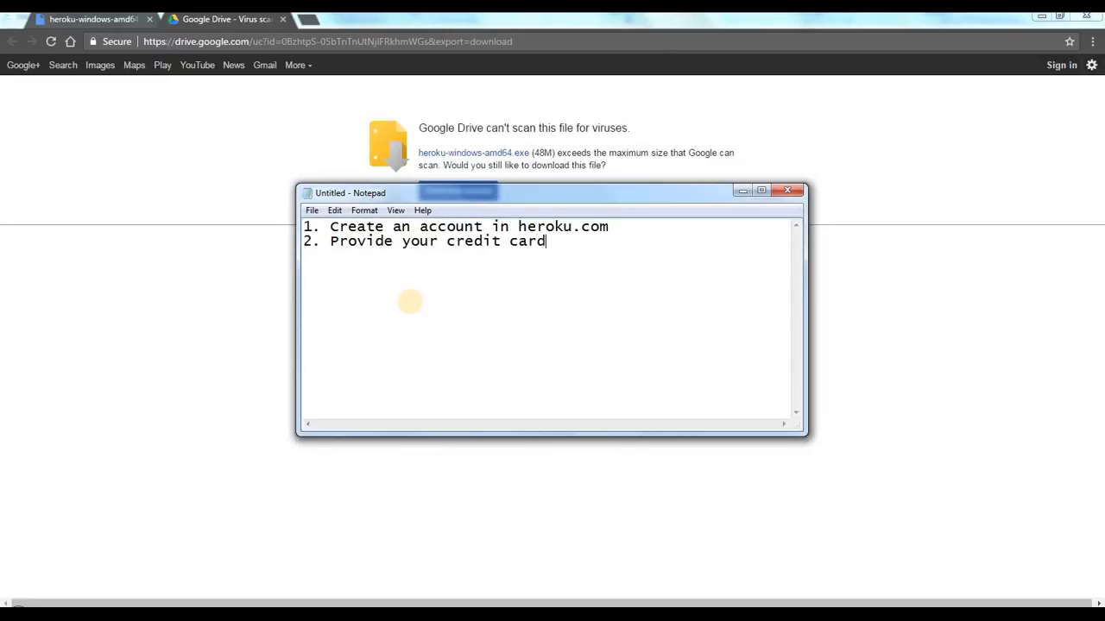
pyautogui.write(' details in Accoutn S')
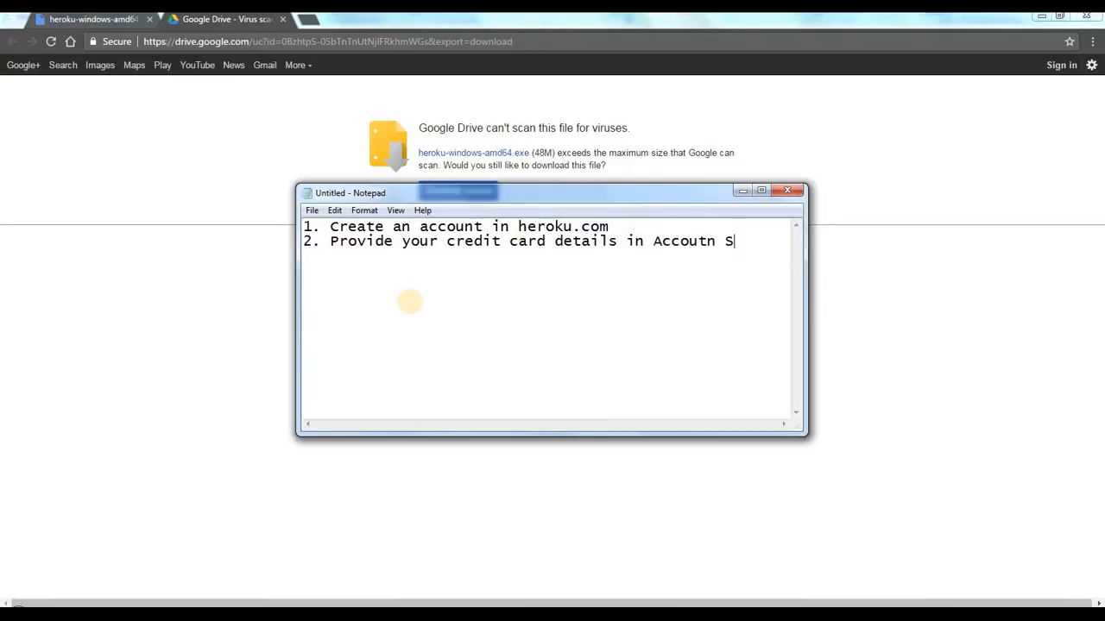
pyautogui.write('ettings')
pyautogui.press('Return')
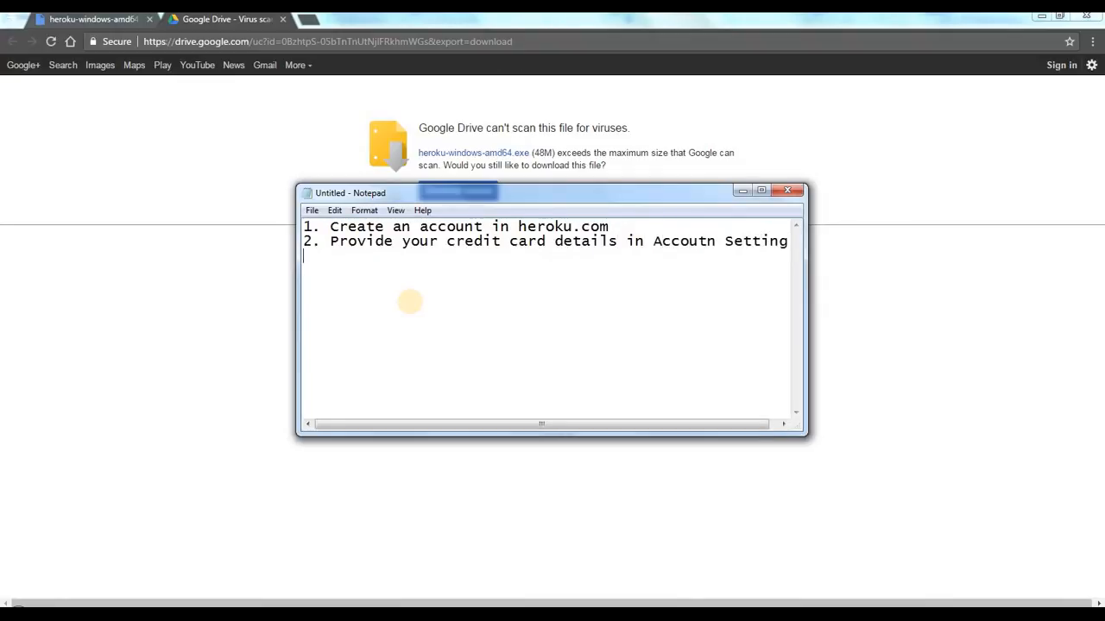
# Step: Add the third checklist item, "3. Download and Install Heroku-windows-cli application"
pyautogui.write('3. Downloa')
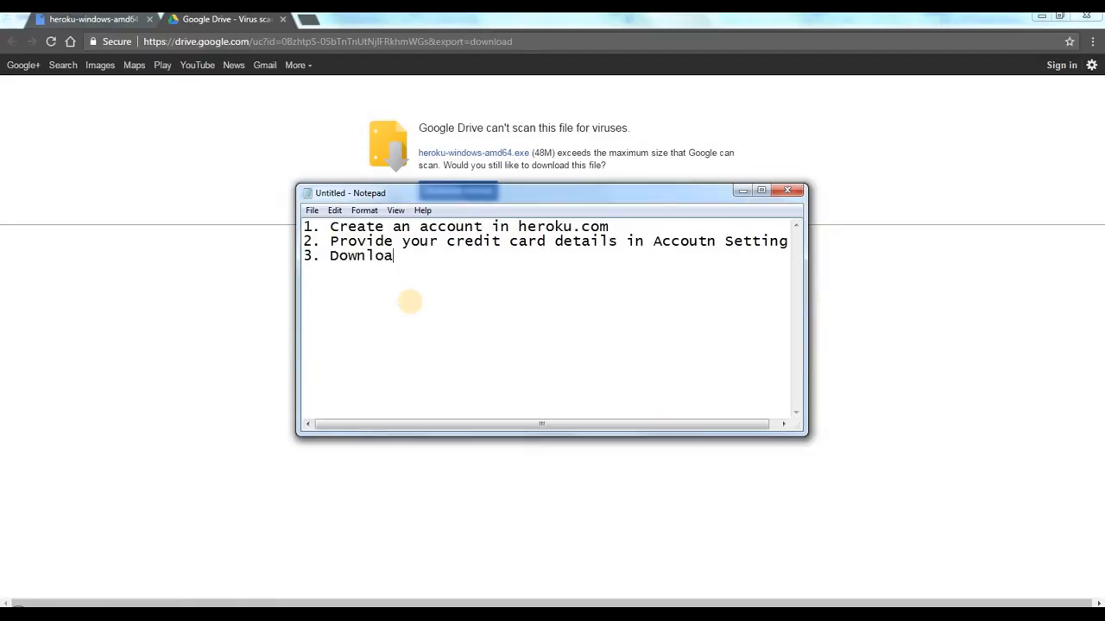
pyautogui.write('d and Install ')
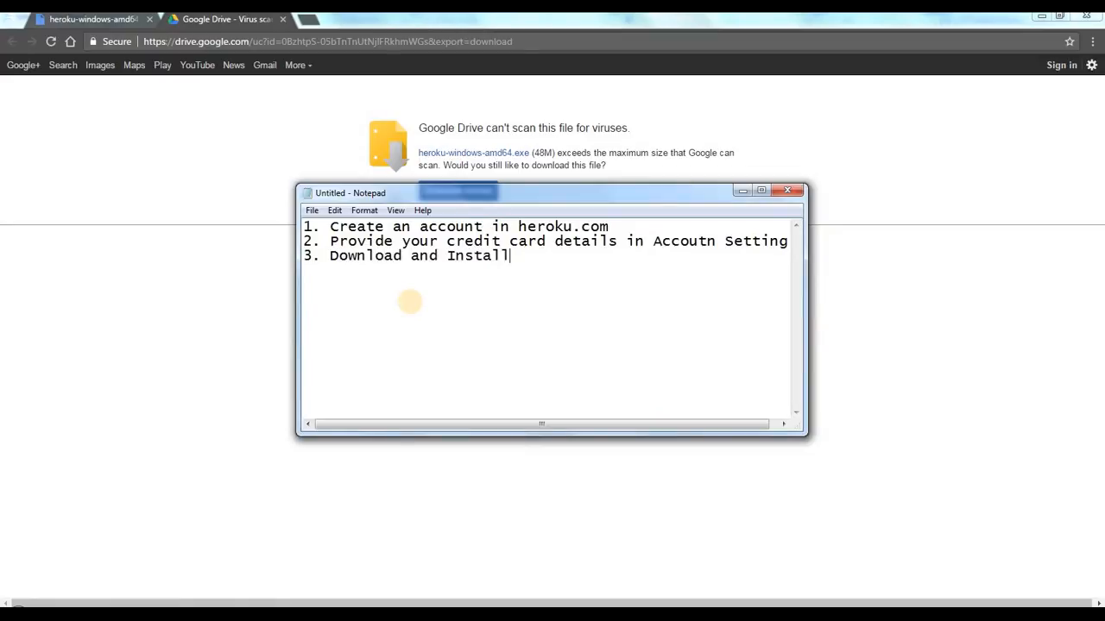
pyautogui.write('Heroku -windows')
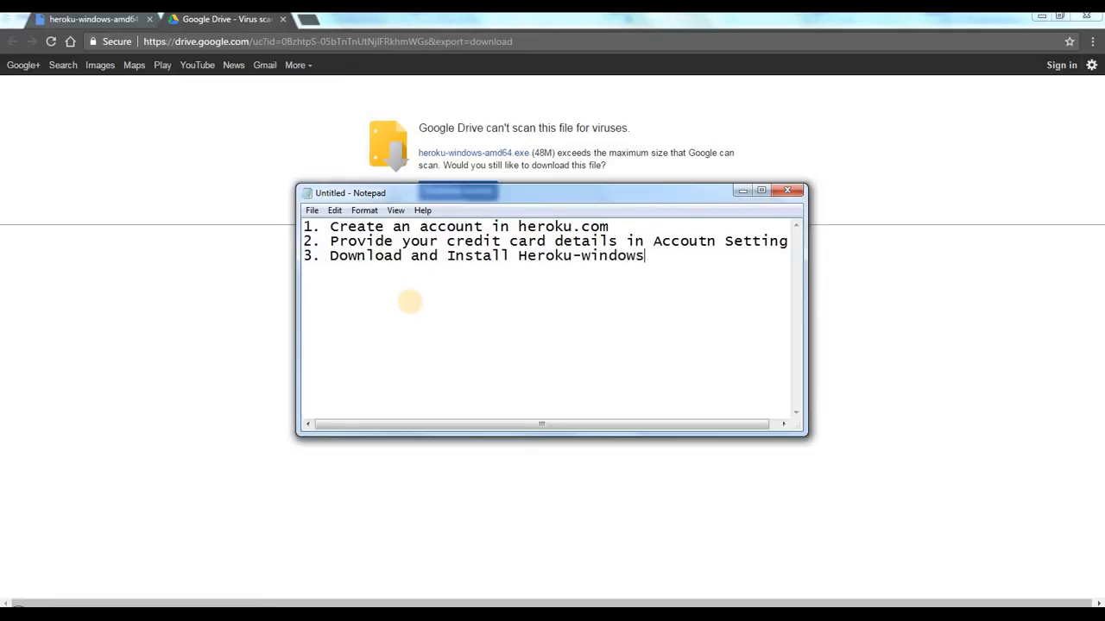
pyautogui.write('-cli')
pyautogui.write(' application')
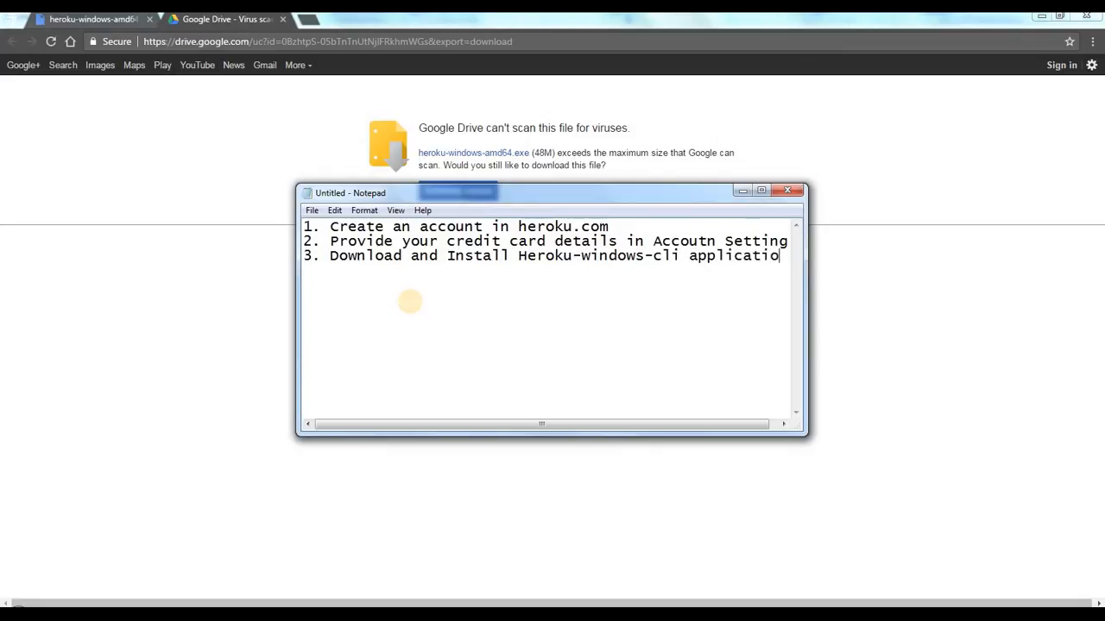
pyautogui.press('Return')
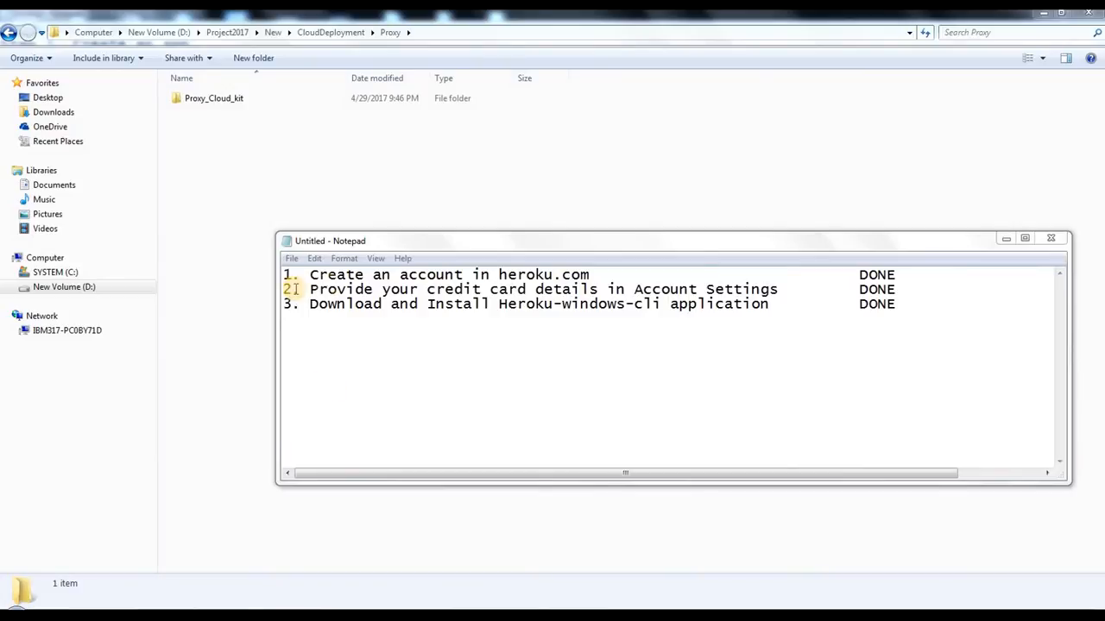
# Step: Narrow the Notepad window and review the three checklist items marked DONE
pyautogui.moveTo(1049, 313); pyautogui.dragTo(989, 315)
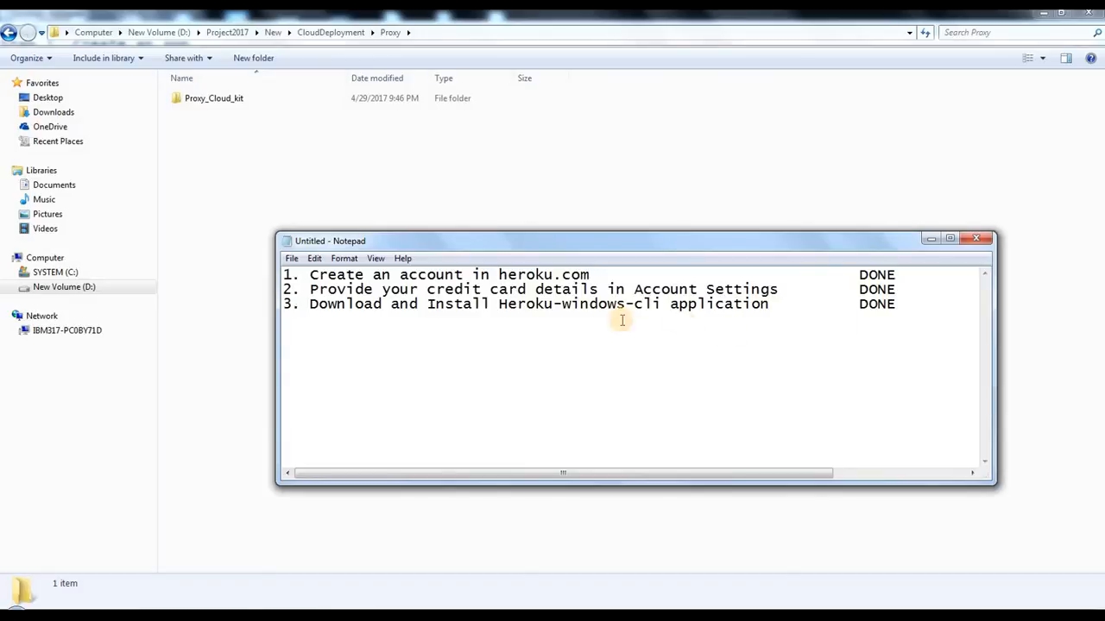
pyautogui.moveTo(617, 337); pyautogui.dragTo(541, 288)
pyautogui.click(457, 378)
pyautogui.click(612, 382)
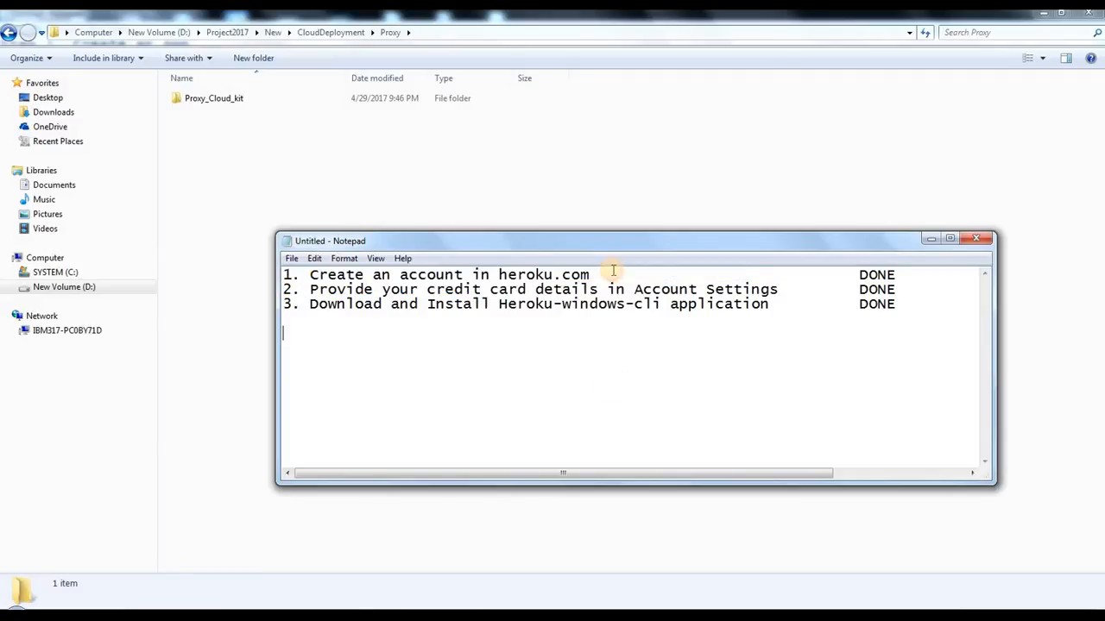
pyautogui.moveTo(612, 275); pyautogui.dragTo(285, 275)
pyautogui.click(353, 289)
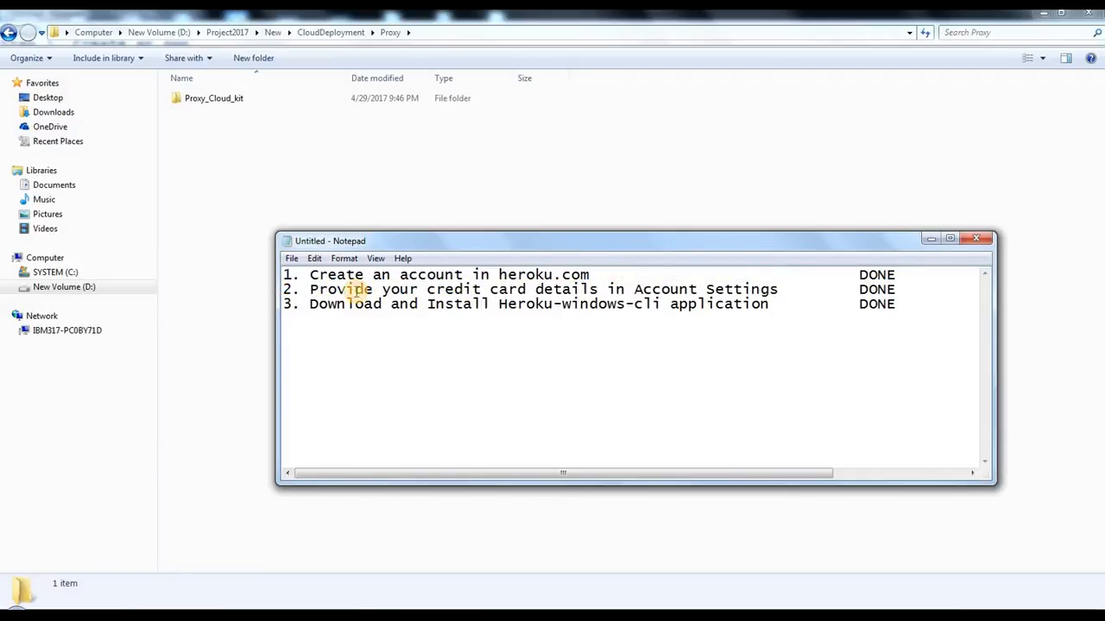
pyautogui.moveTo(353, 289); pyautogui.dragTo(695, 289)
pyautogui.click(693, 288)
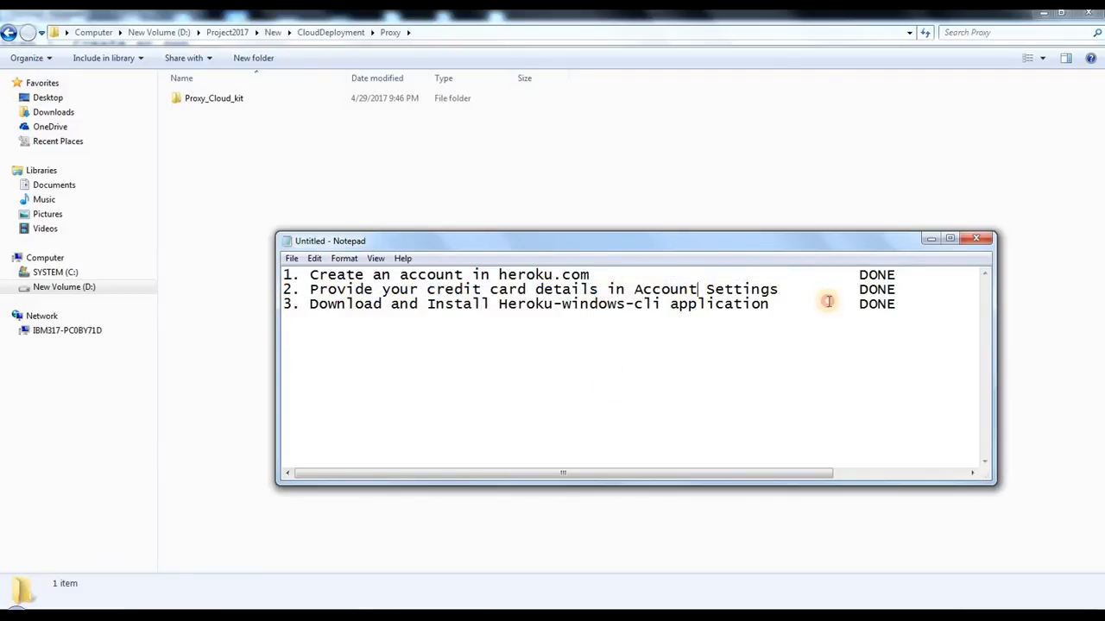
pyautogui.moveTo(826, 301); pyautogui.dragTo(581, 279)
pyautogui.click(259, 315)
pyautogui.doubleClick(380, 304)
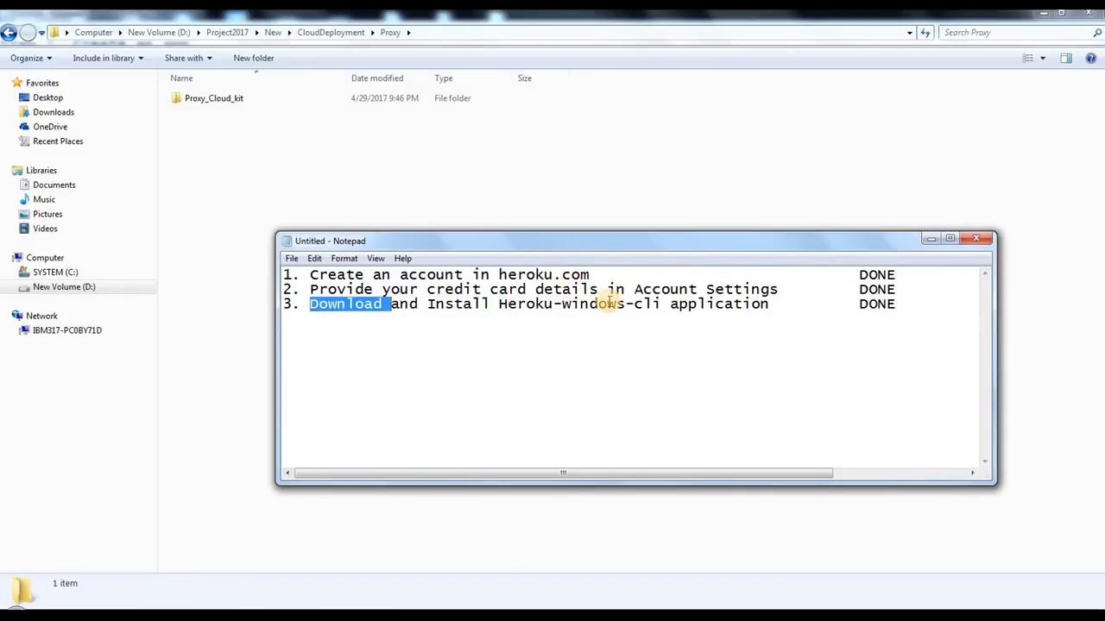
pyautogui.moveTo(508, 303); pyautogui.dragTo(609, 304)
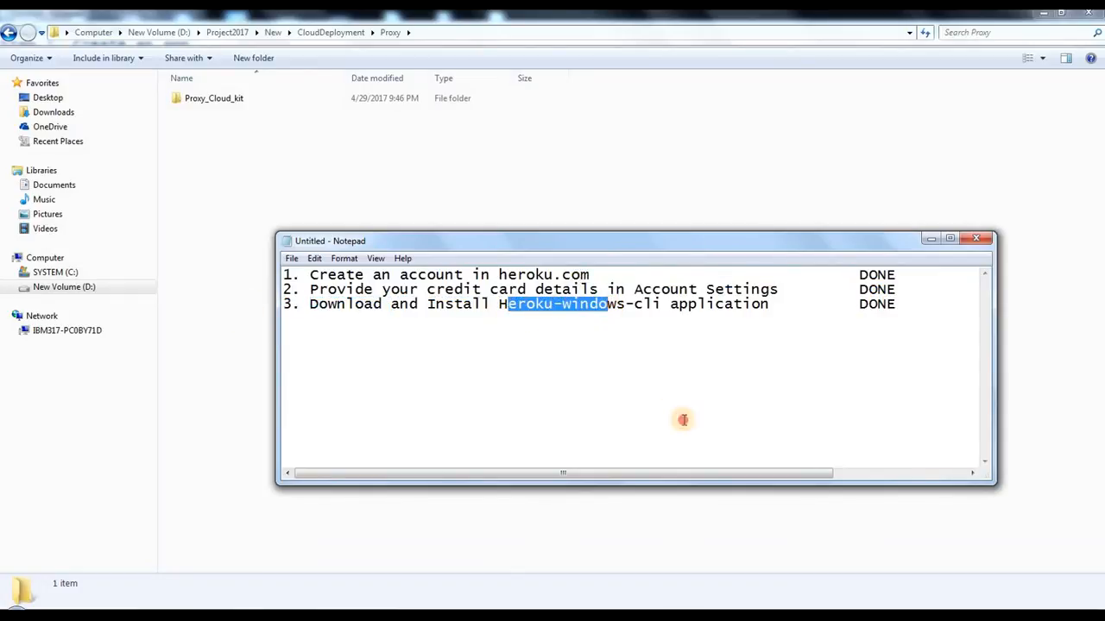
pyautogui.click(922, 328)
pyautogui.moveTo(939, 328); pyautogui.dragTo(482, 304)
pyautogui.moveTo(213, 306); pyautogui.dragTo(210, 264)
# Step: Add the item numbers 4, 5 and 6 on separate lines below the completed checklist items
pyautogui.click(370, 357)
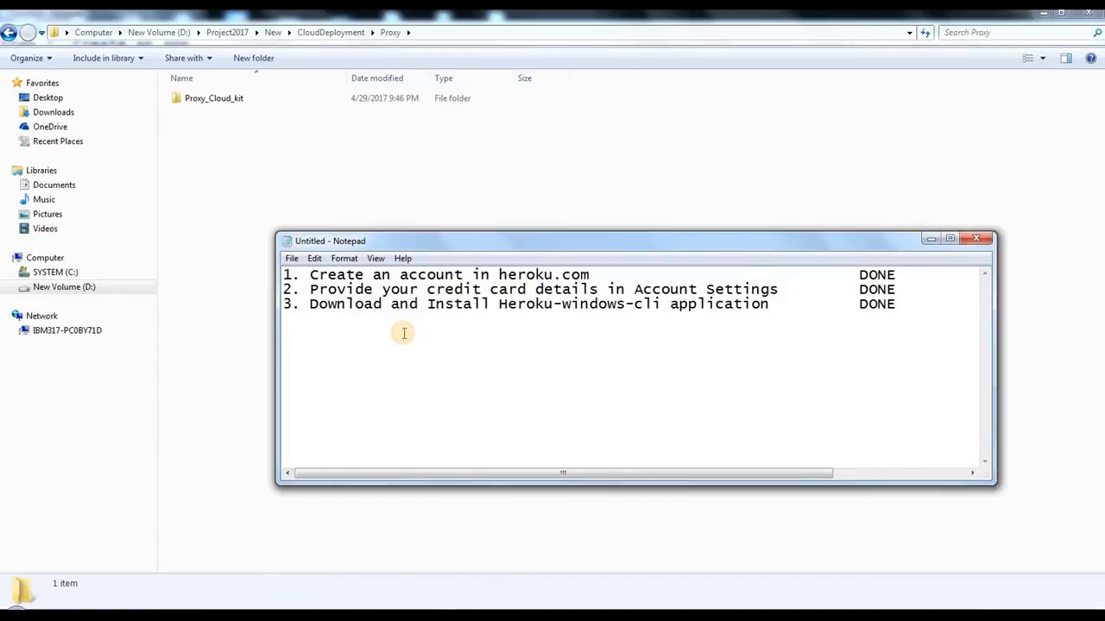
pyautogui.write('4.')
pyautogui.press('Return')
pyautogui.write('5. ')
pyautogui.write('6.')
pyautogui.moveTo(358, 316); pyautogui.dragTo(283, 274)
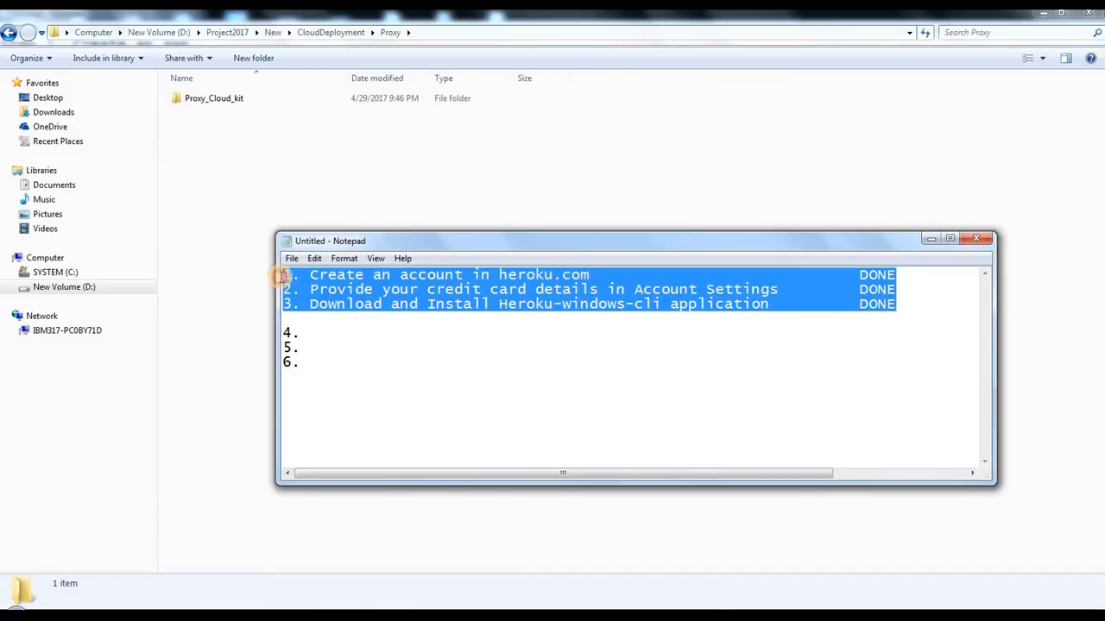
pyautogui.doubleClick(661, 306)
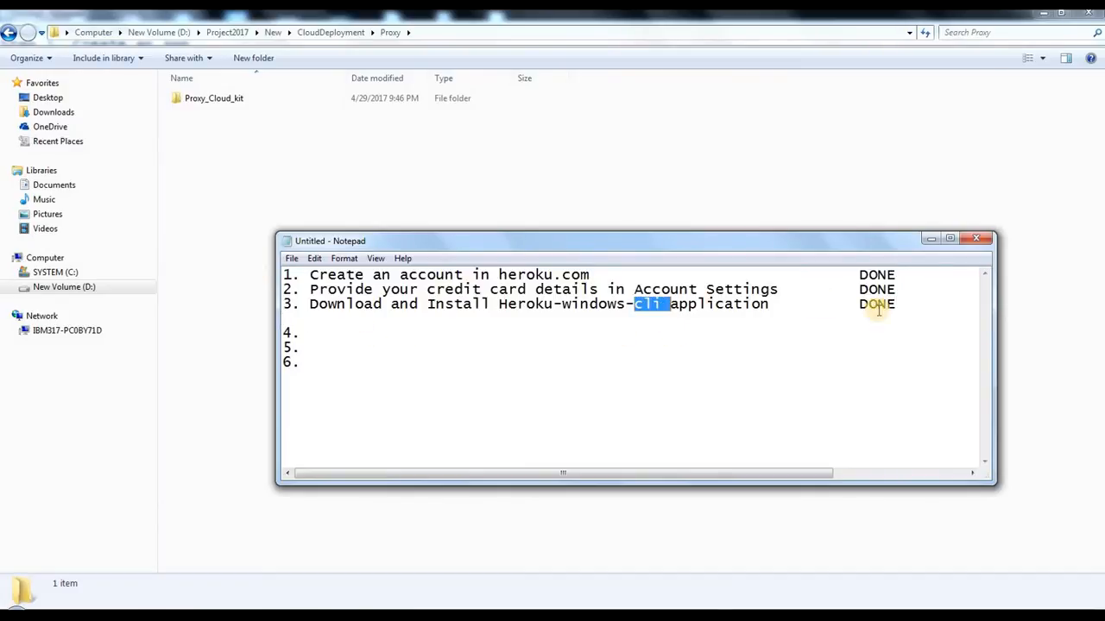
pyautogui.moveTo(907, 306); pyautogui.dragTo(265, 244)
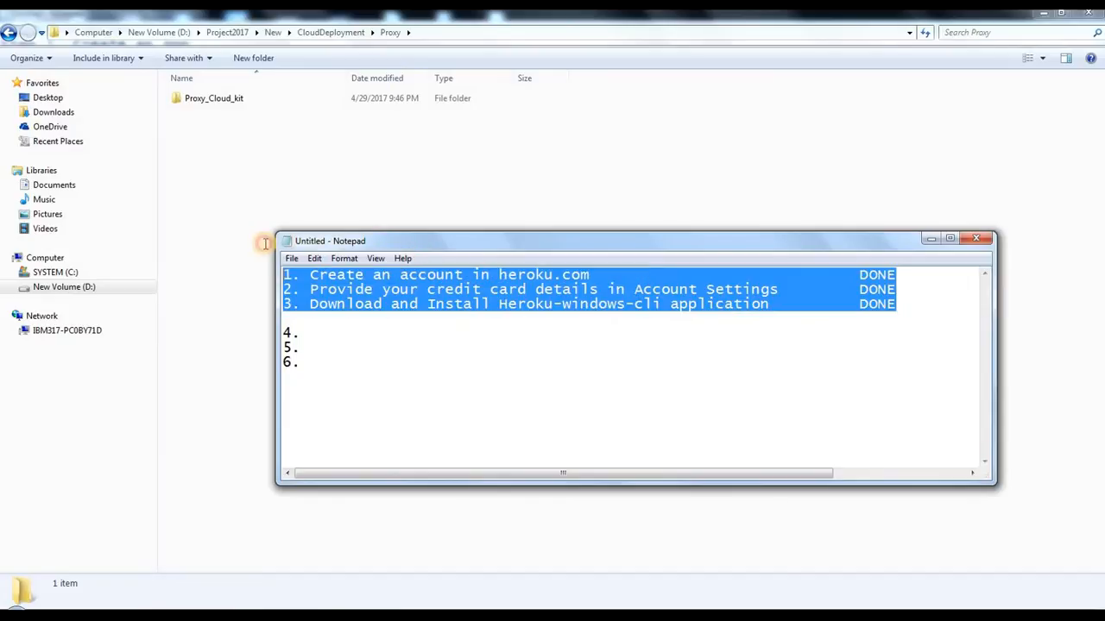
pyautogui.click(402, 316)
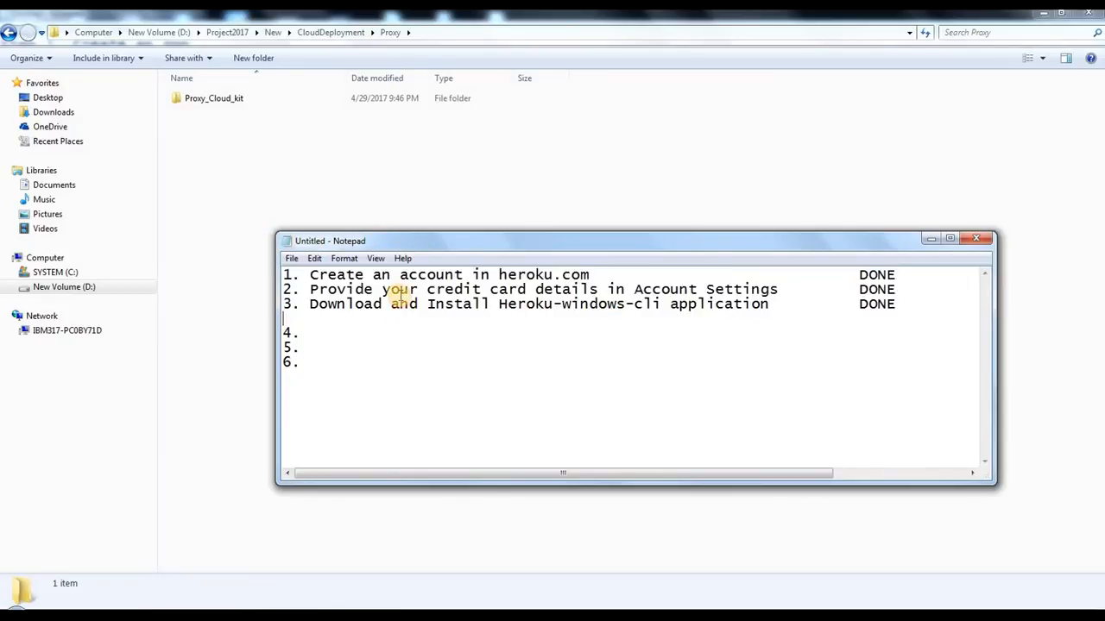
# Step: Fill in items 4 to 6: "Create a application in heroku Web", "Execute MySQL queries in Heroku DB", "Deploy the WAR files in Heroku cloud"
pyautogui.click(317, 327)
pyautogui.write('Create')
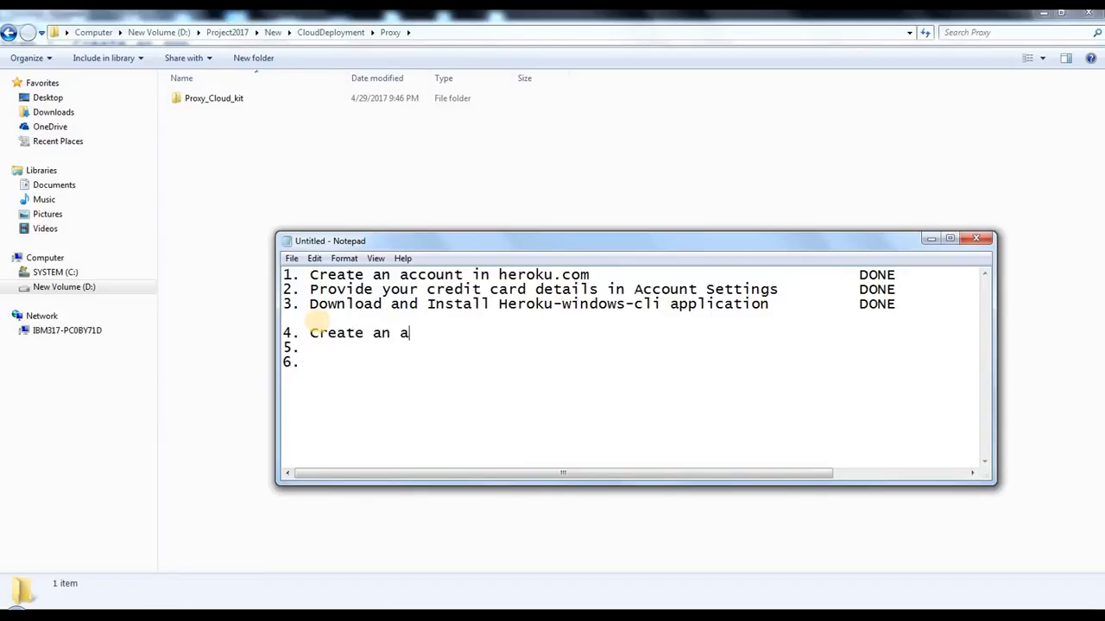
pyautogui.write(' a applicatio')
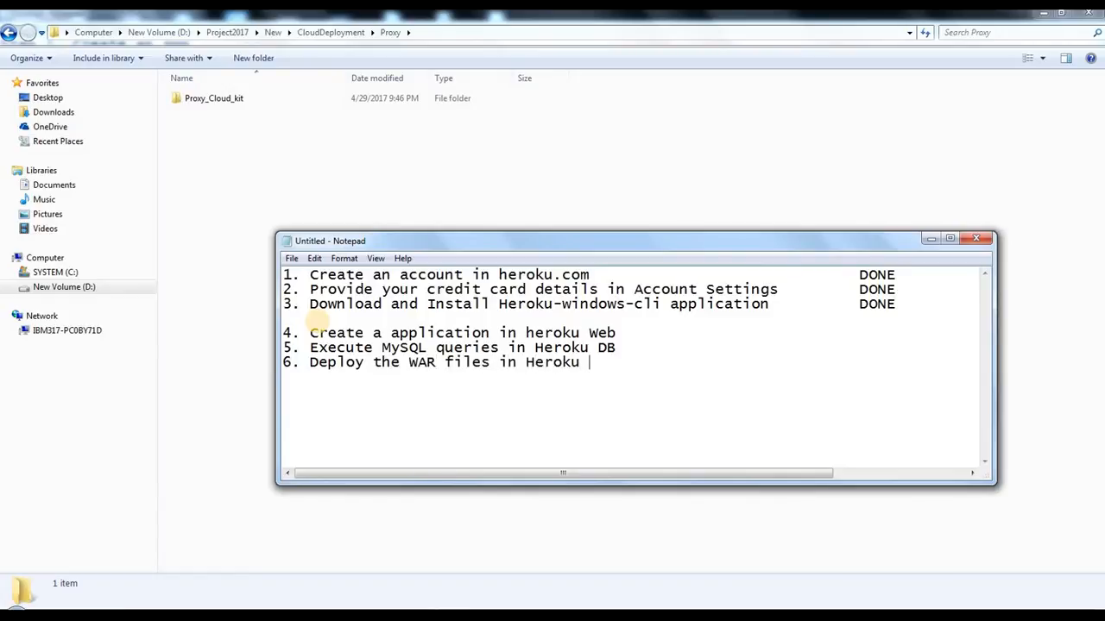
pyautogui.write('yud')
# Step: Review checklist items 4 to 6 on creating the application, executing the queries and deploying the WAR files
pyautogui.click(458, 317)
pyautogui.keyDown('shift'); pyautogui.click(457, 411); pyautogui.keyUp('shift')
pyautogui.click(671, 411)
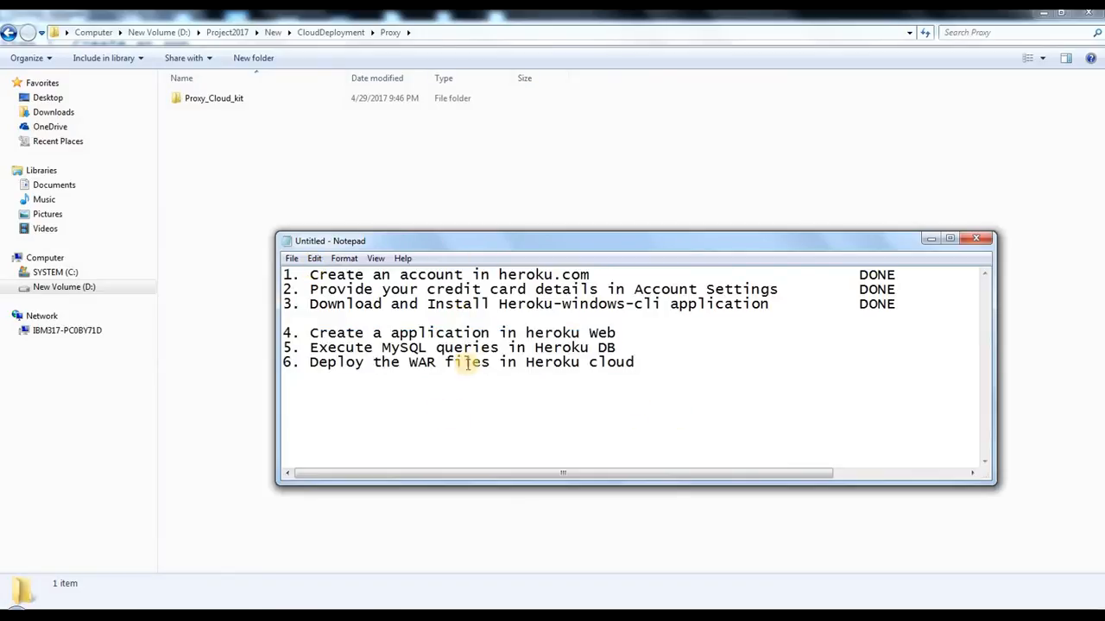
pyautogui.doubleClick(338, 321)
pyautogui.doubleClick(333, 318)
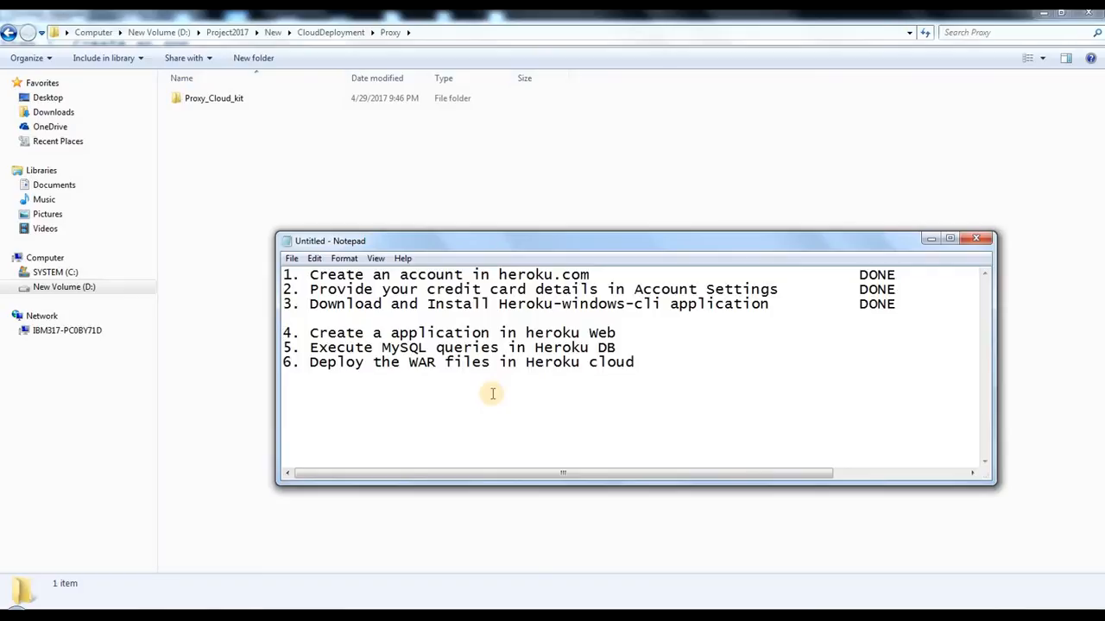
pyautogui.moveTo(309, 324); pyautogui.dragTo(328, 395)
pyautogui.click(586, 446)
pyautogui.moveTo(668, 409); pyautogui.dragTo(342, 331)
pyautogui.click(394, 362)
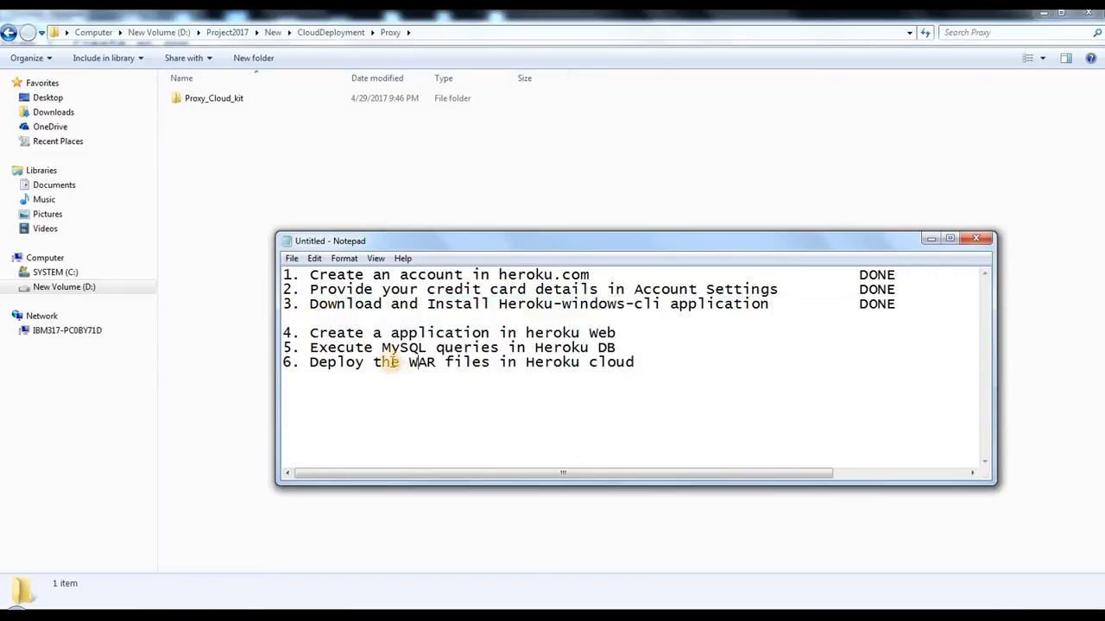
# Step: Switch to File Explorer, open the Proxy_Cloud_kit folder and select Proxy.war
pyautogui.click(235, 167)
pyautogui.click(229, 101)
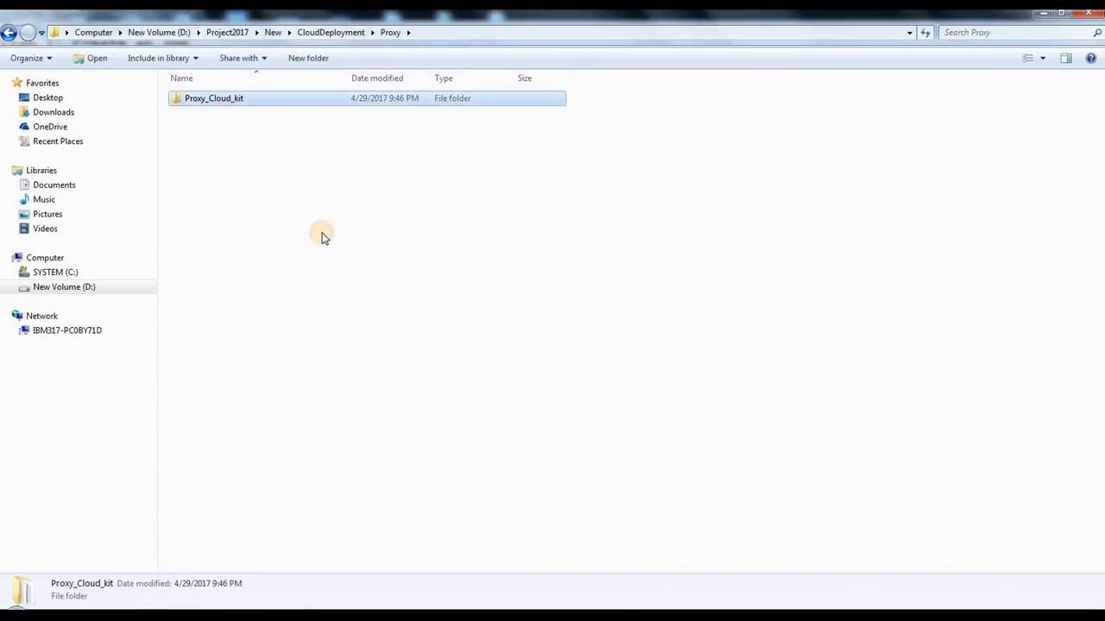
pyautogui.click(319, 235)
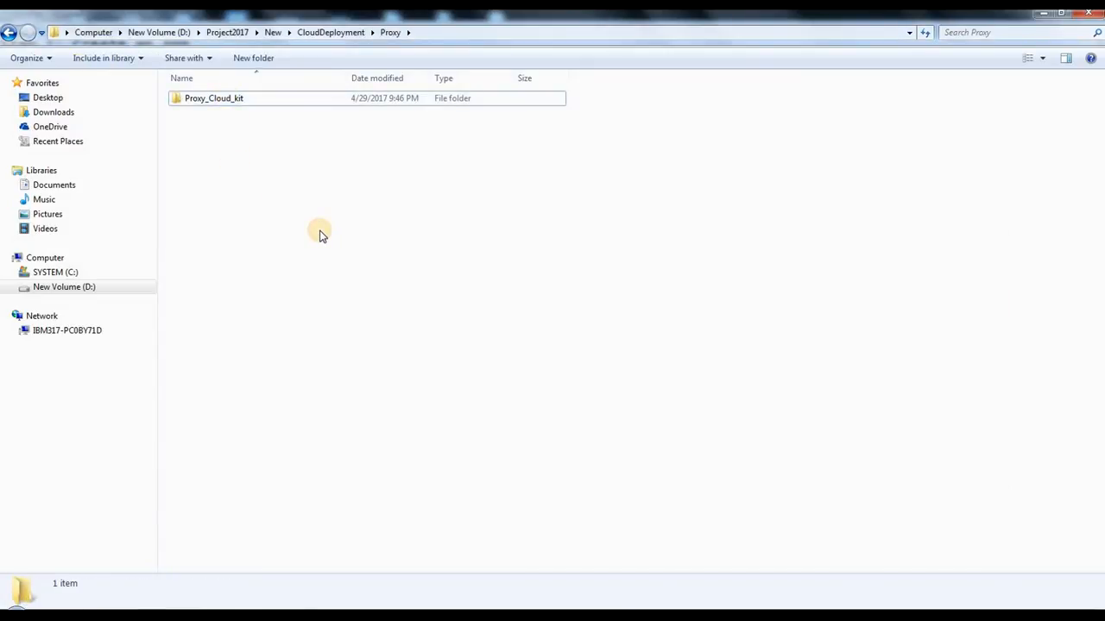
pyautogui.click(212, 101)
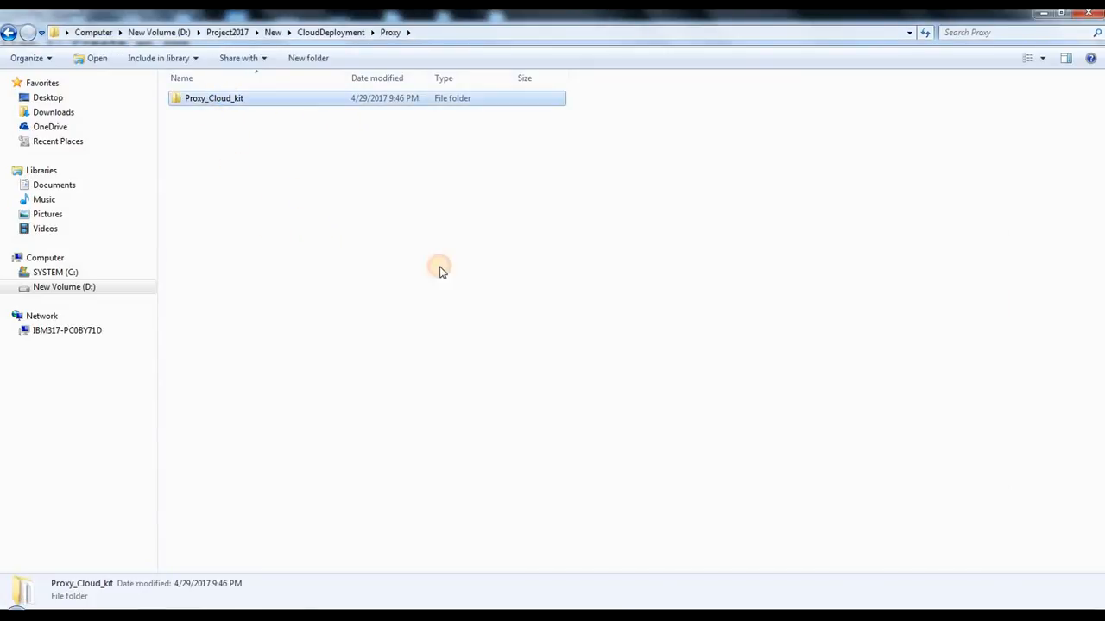
pyautogui.click(440, 269)
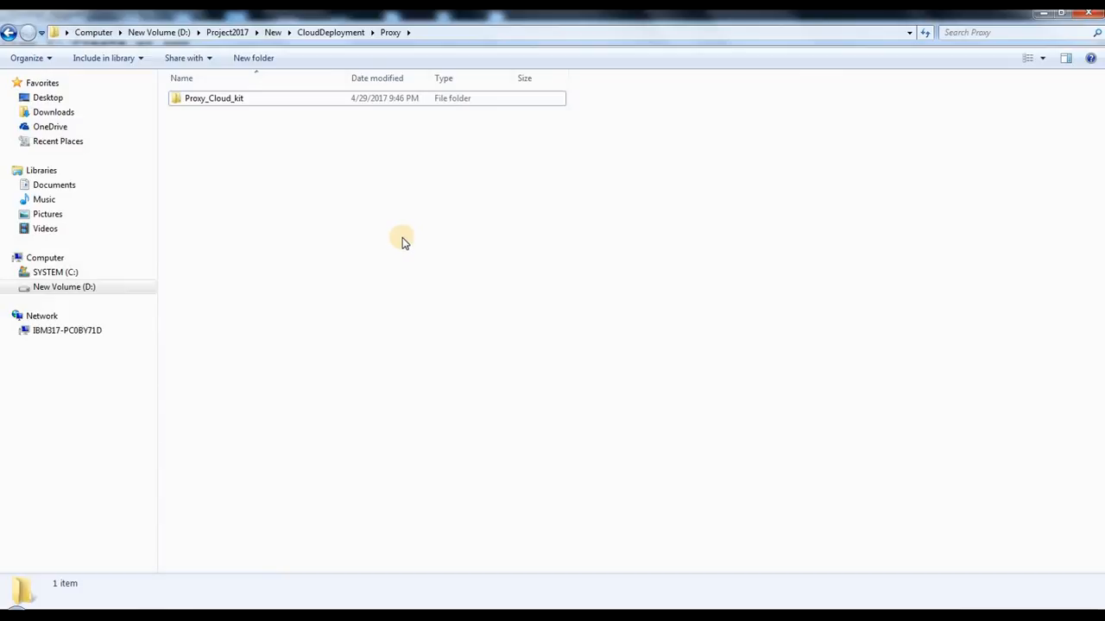
pyautogui.doubleClick(250, 103)
pyautogui.click(206, 99)
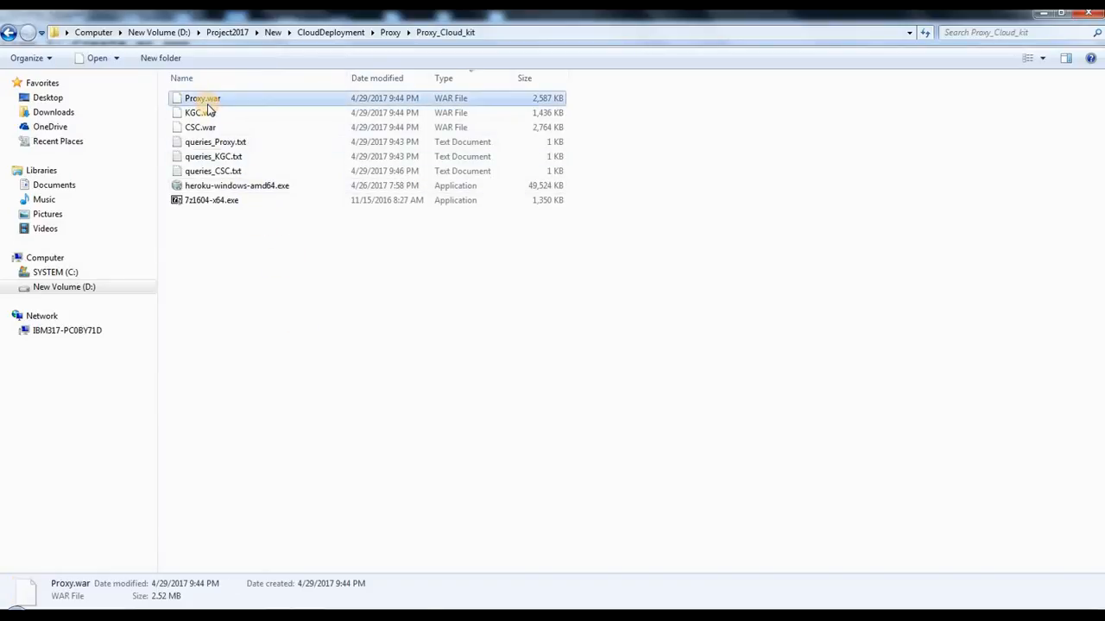
# Step: Review the three WAR files and the three query text files in the Proxy_Cloud_kit folder
pyautogui.keyDown('ctrl'); pyautogui.click(207, 113); pyautogui.keyUp('ctrl')
pyautogui.keyDown('ctrl'); pyautogui.click(200, 127); pyautogui.keyUp('ctrl')
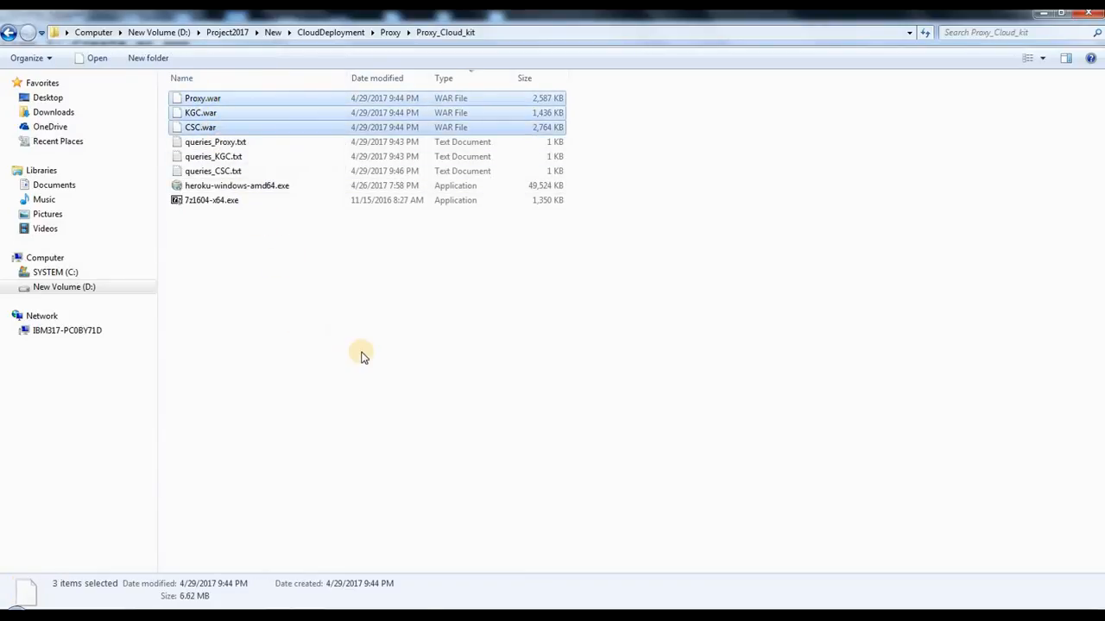
pyautogui.click(233, 156)
pyautogui.keyDown('ctrl'); pyautogui.click(240, 173); pyautogui.keyUp('ctrl')
pyautogui.keyDown('ctrl'); pyautogui.click(243, 142); pyautogui.keyUp('ctrl')
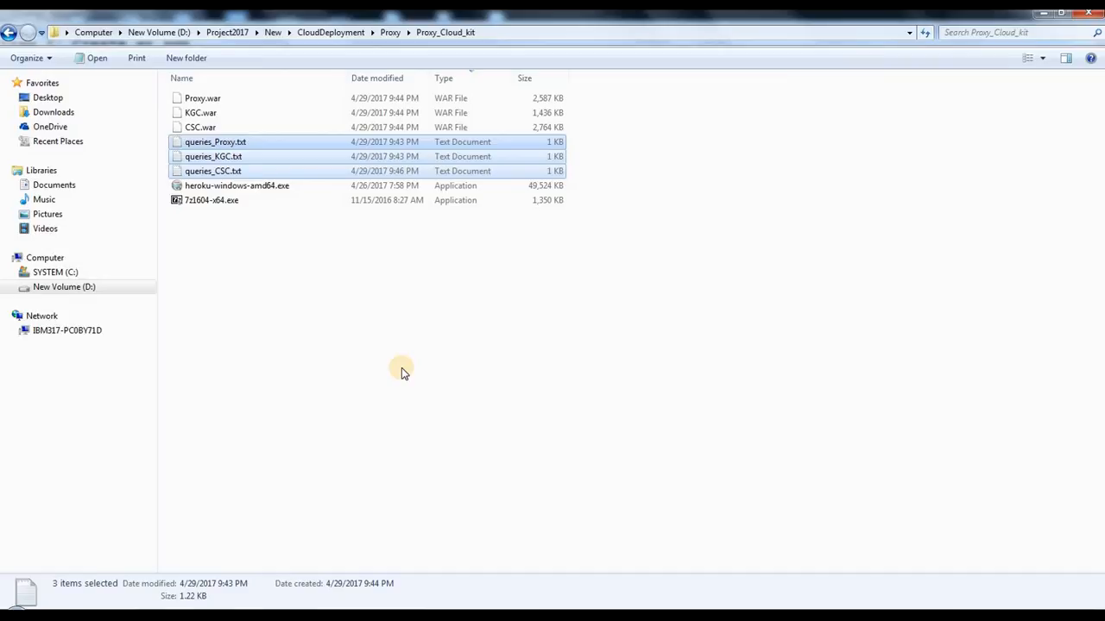
pyautogui.click(363, 293)
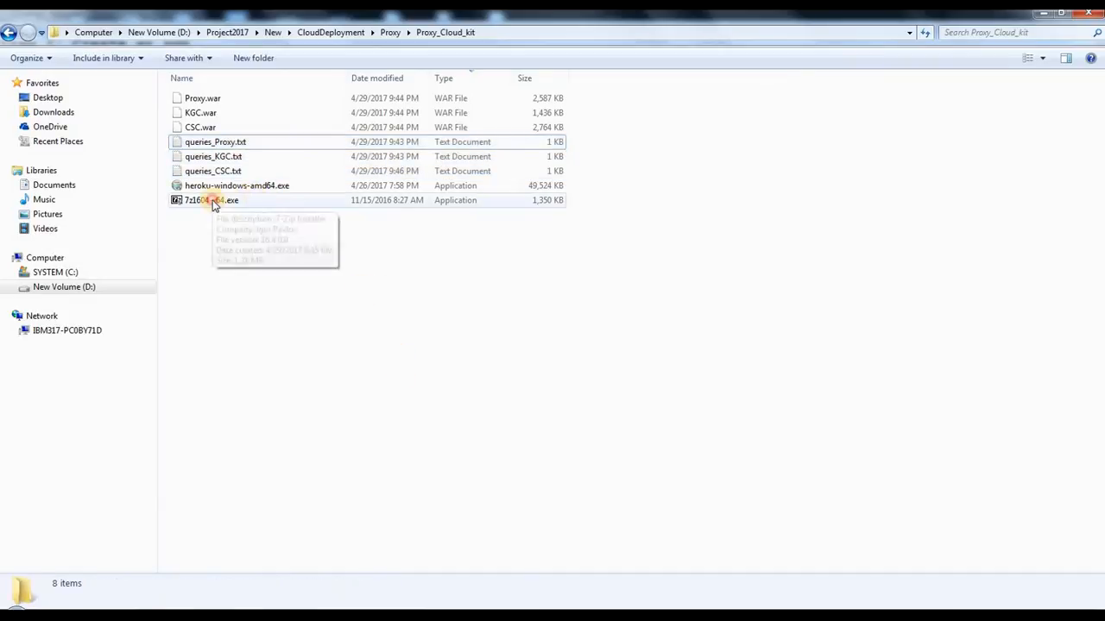
# Step: Install 7-Zip 16.04 from 7z1604-x64.exe in its default destination folder, decline the system restart and close the setup
pyautogui.click(214, 202)
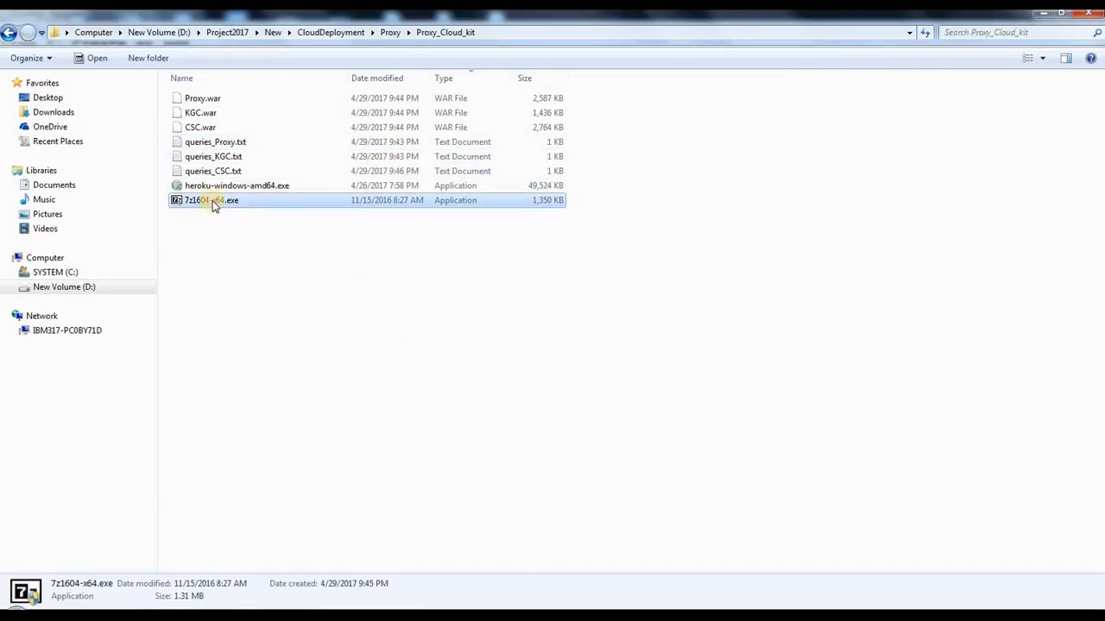
pyautogui.click(259, 244)
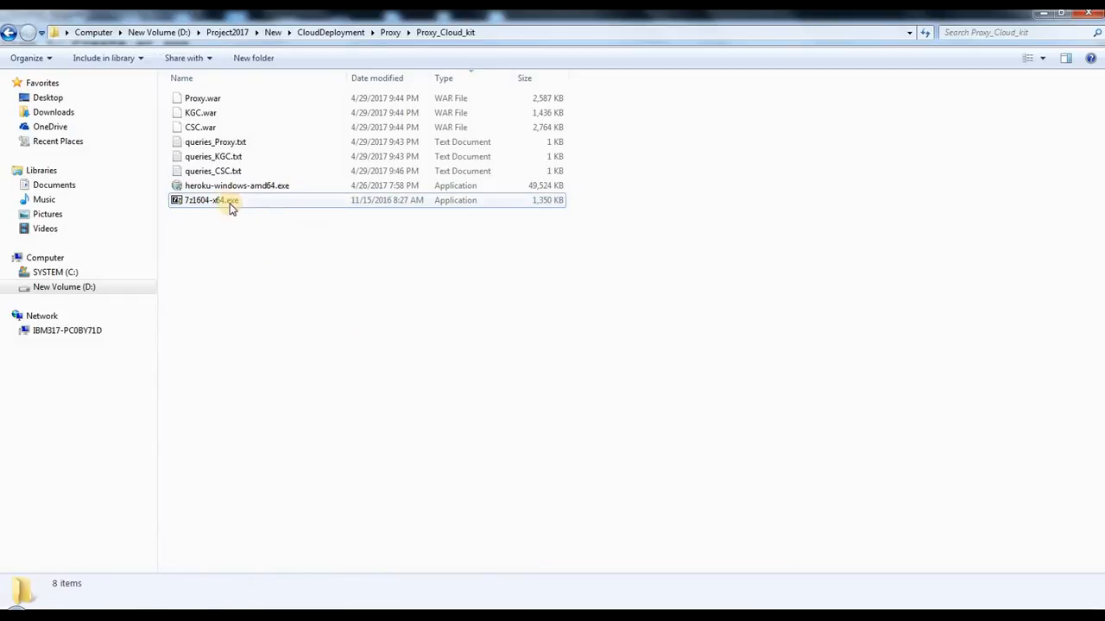
pyautogui.doubleClick(231, 208)
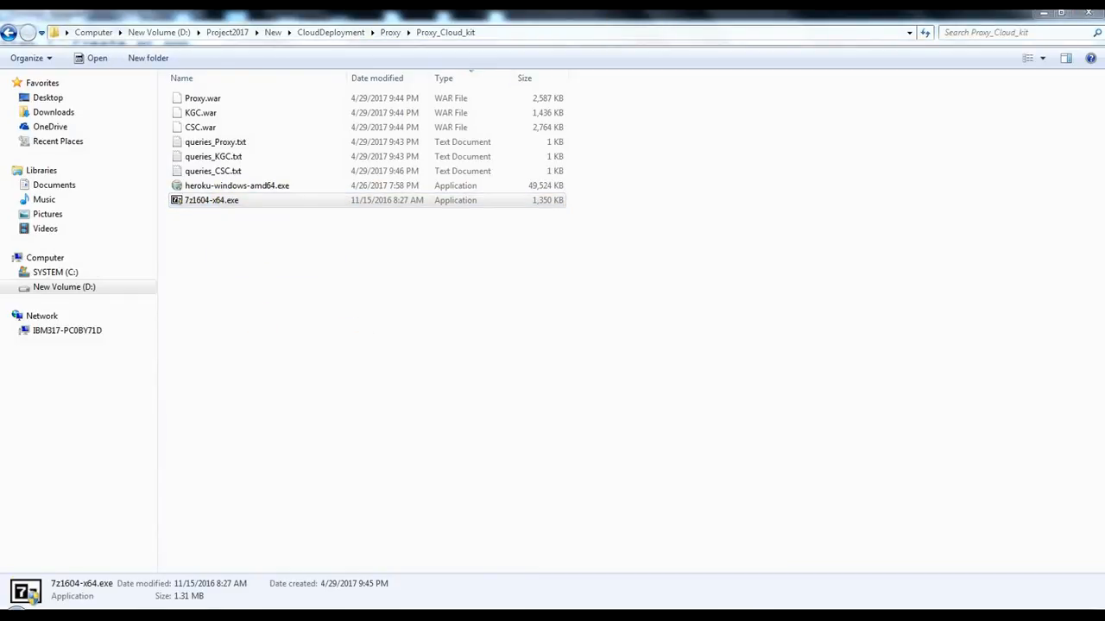
pyautogui.click(543, 366)
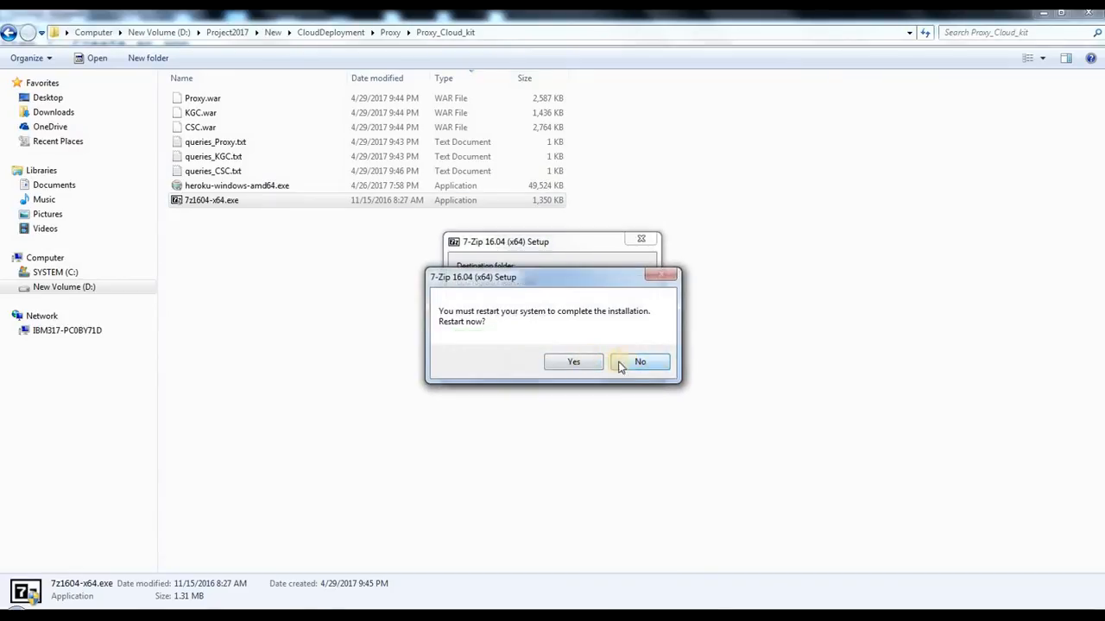
pyautogui.click(636, 296)
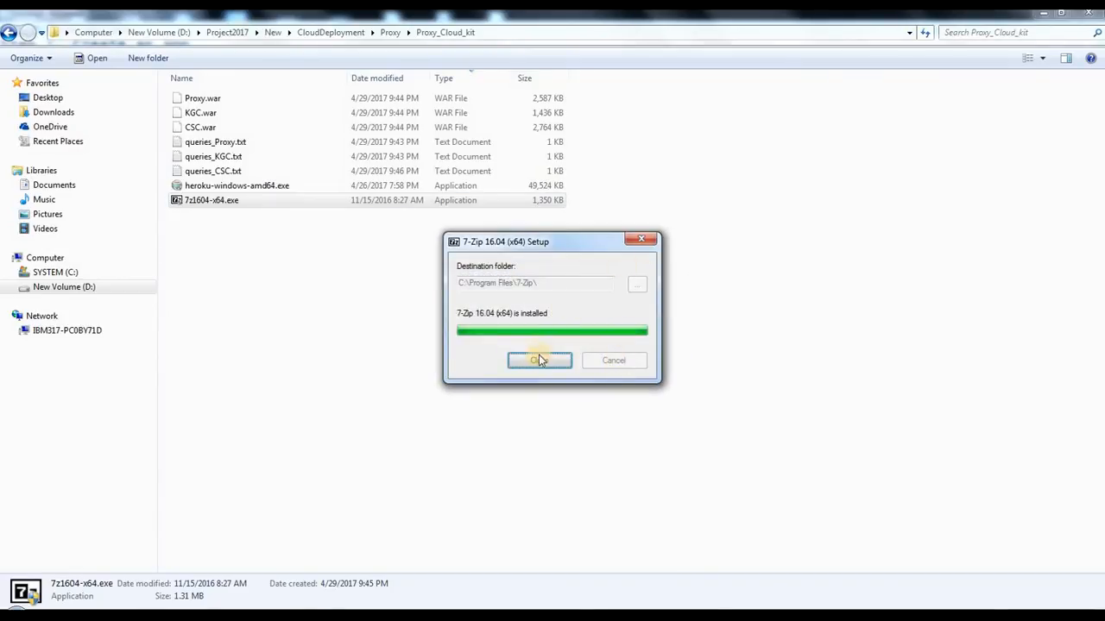
pyautogui.click(539, 360)
pyautogui.click(257, 284)
pyautogui.click(220, 204)
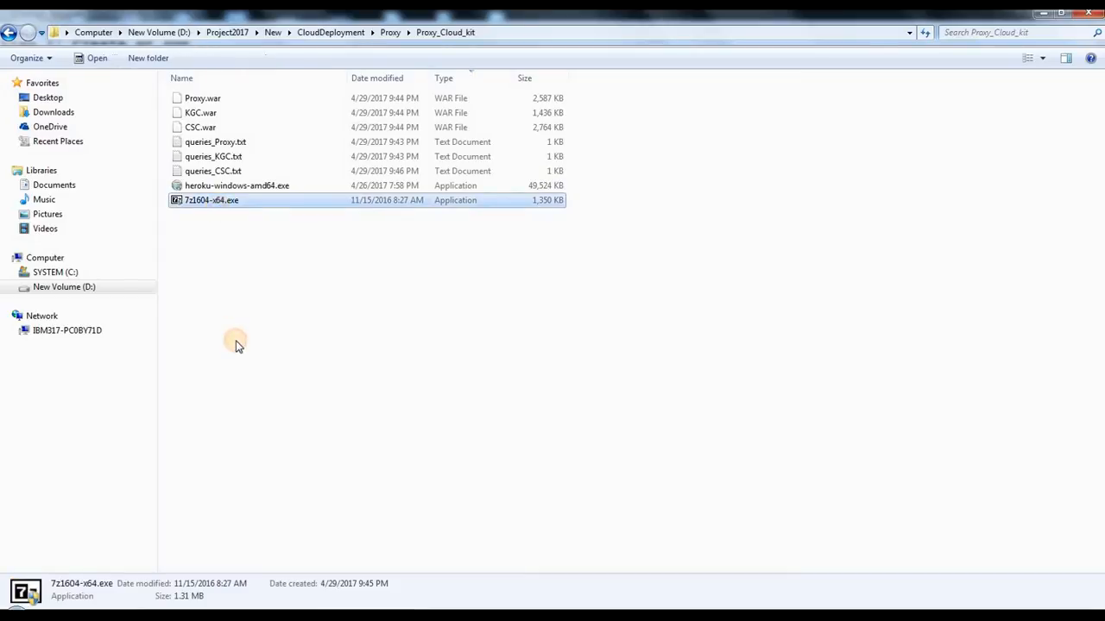
pyautogui.click(238, 346)
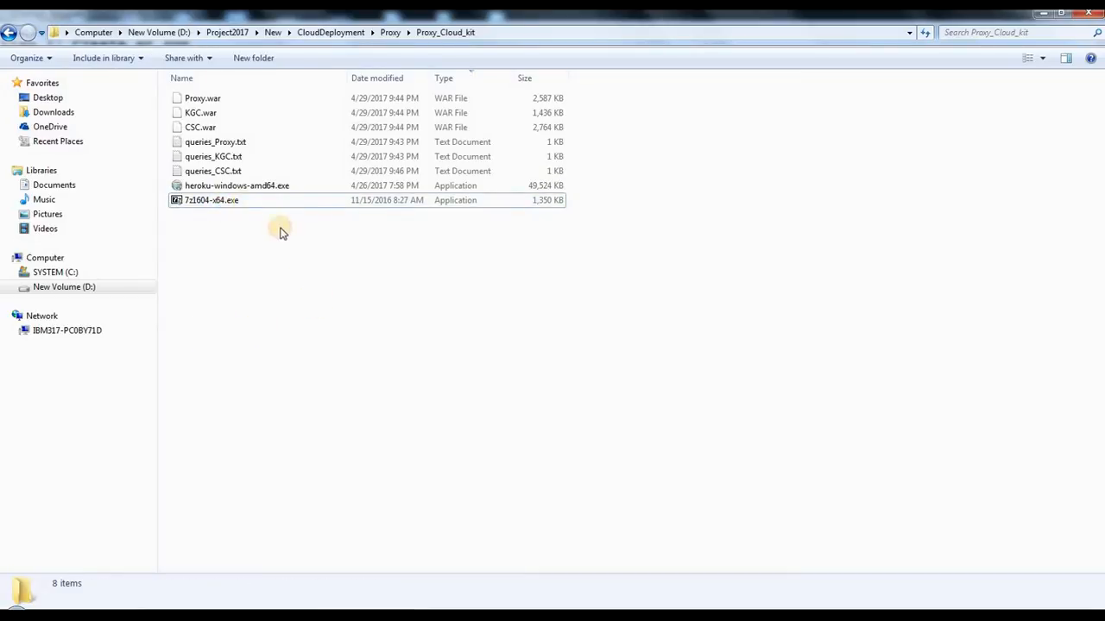
# Step: Compare the heroku-windows-amd64.exe installer in the folder with checklist item 3 in Notepad
pyautogui.click(359, 190)
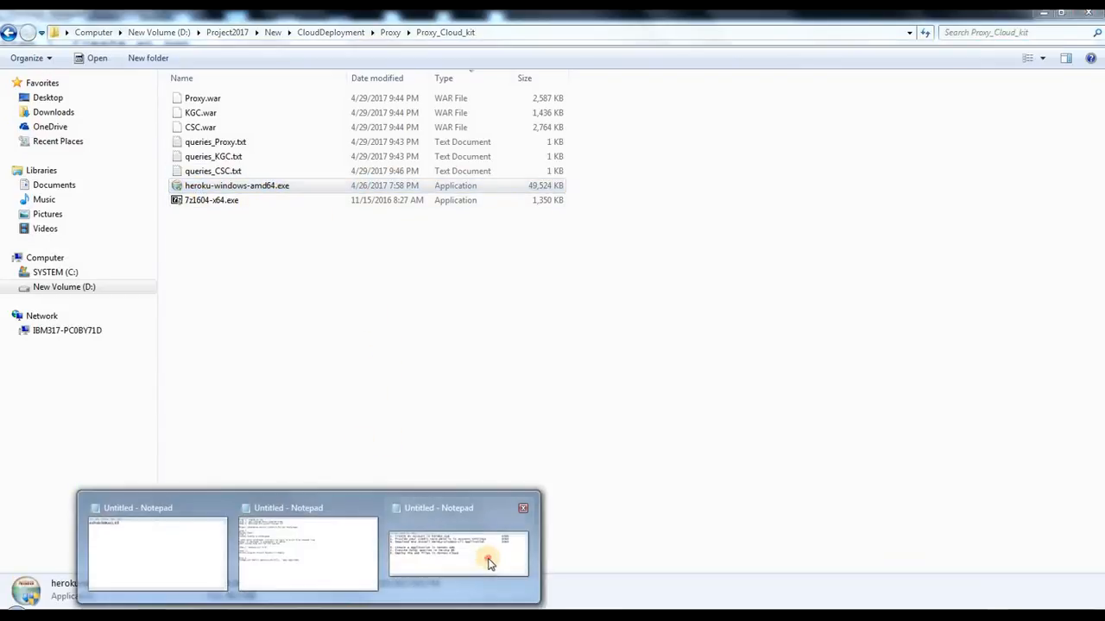
pyautogui.click(491, 432)
pyautogui.moveTo(508, 305); pyautogui.dragTo(708, 307)
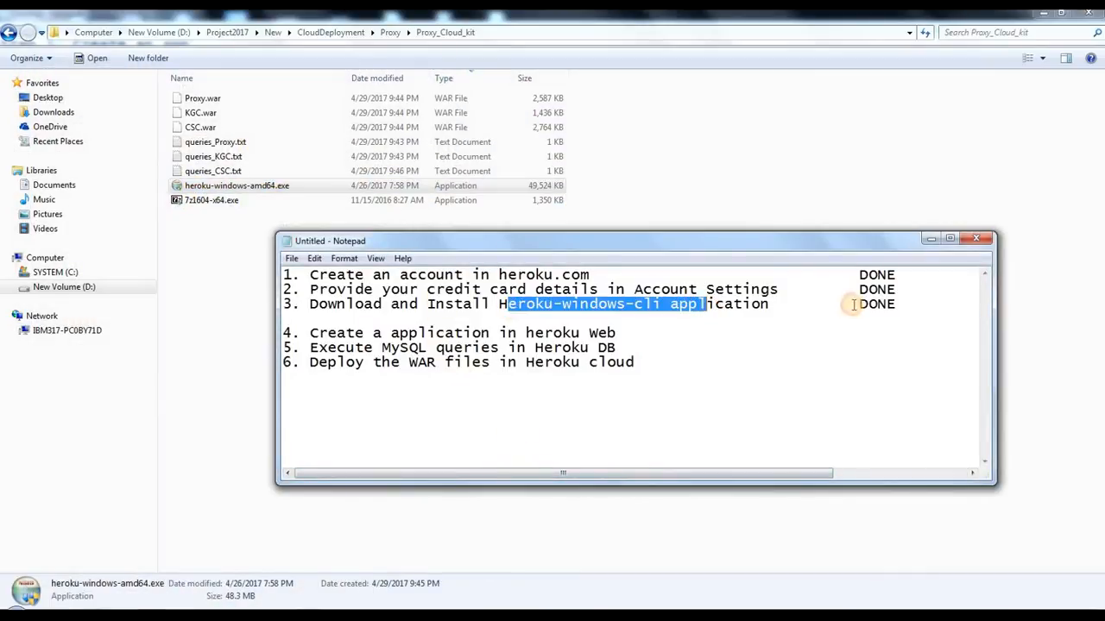
pyautogui.moveTo(856, 304); pyautogui.dragTo(452, 306)
pyautogui.moveTo(315, 304); pyautogui.dragTo(852, 304)
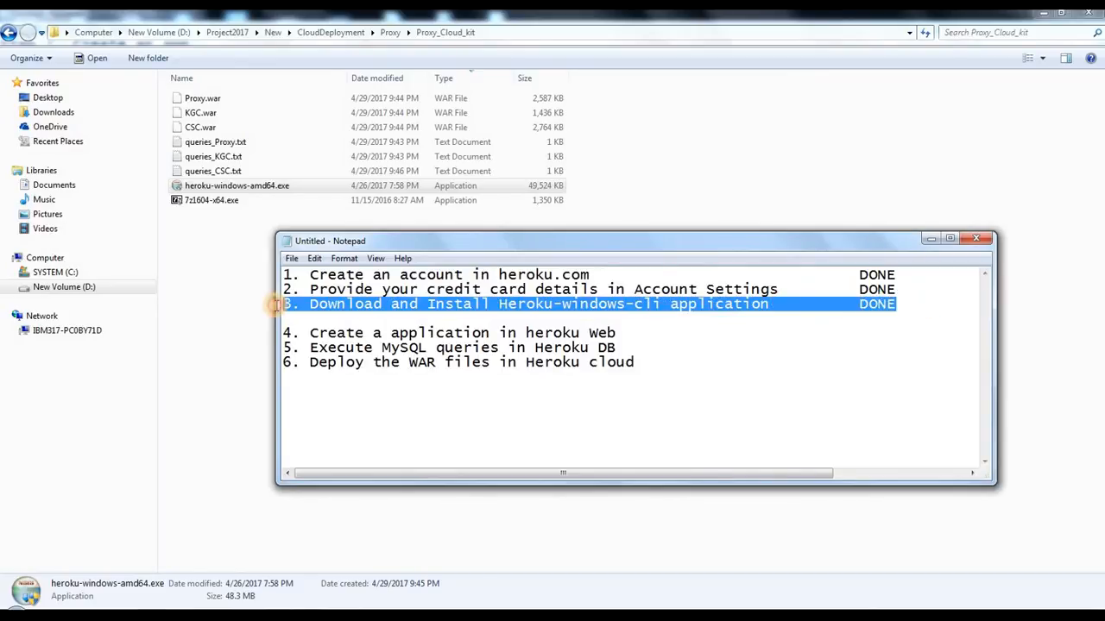
pyautogui.click(229, 188)
pyautogui.click(313, 323)
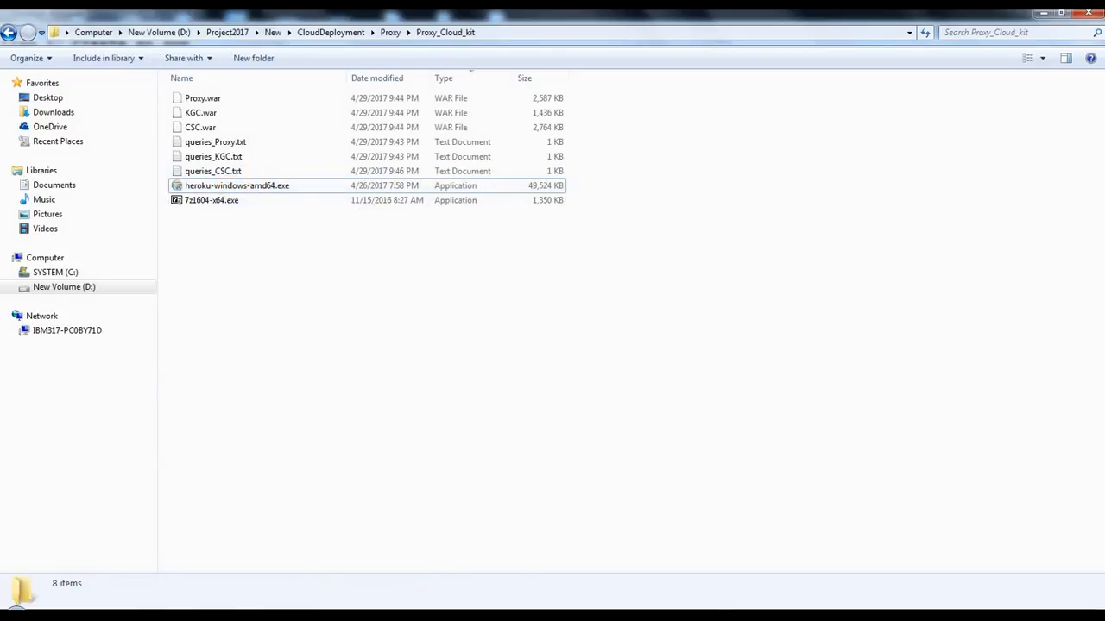
# Step: Review checklist items 4 to 6 in Notepad, and check the Proxy, KGC and CSC WAR files in the folder
pyautogui.moveTo(341, 606)
pyautogui.click(451, 559)
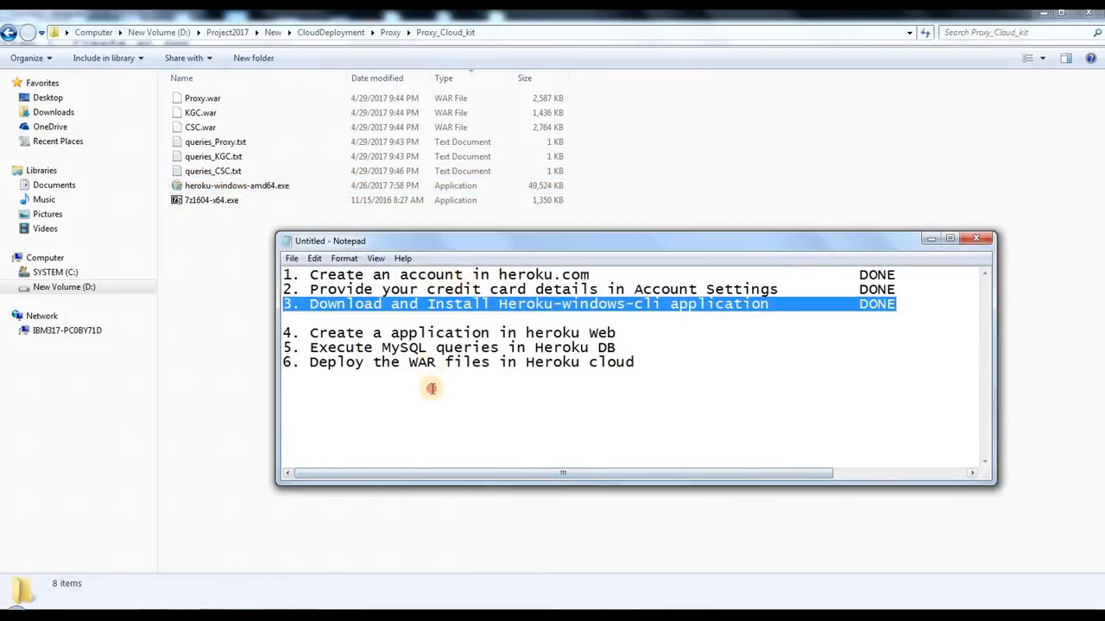
pyautogui.moveTo(313, 317); pyautogui.dragTo(589, 366)
pyautogui.click(804, 377)
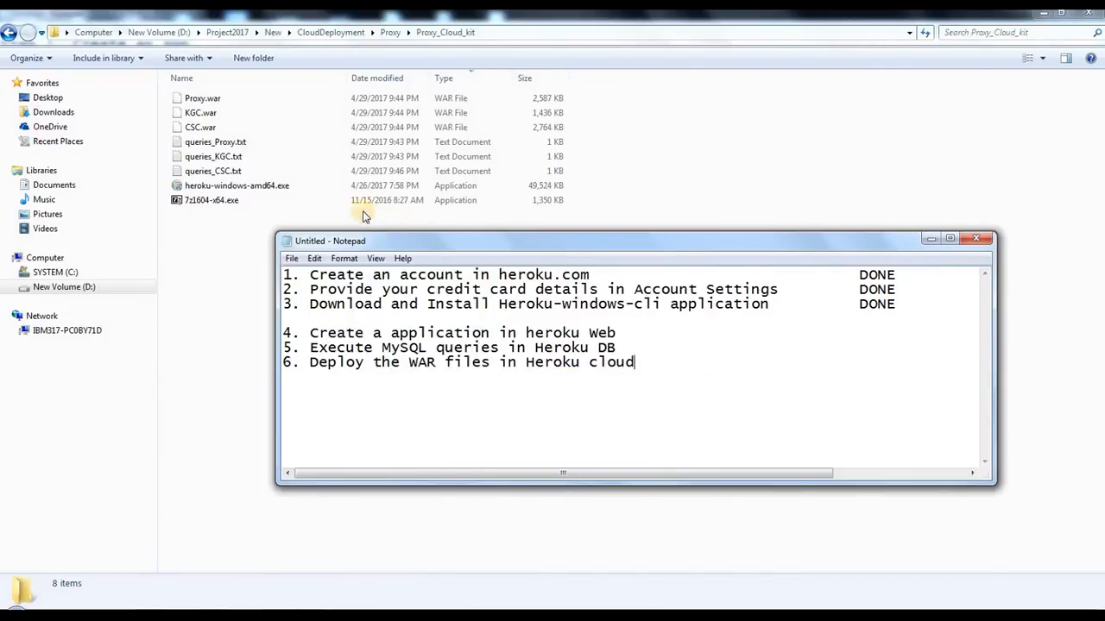
pyautogui.click(212, 100)
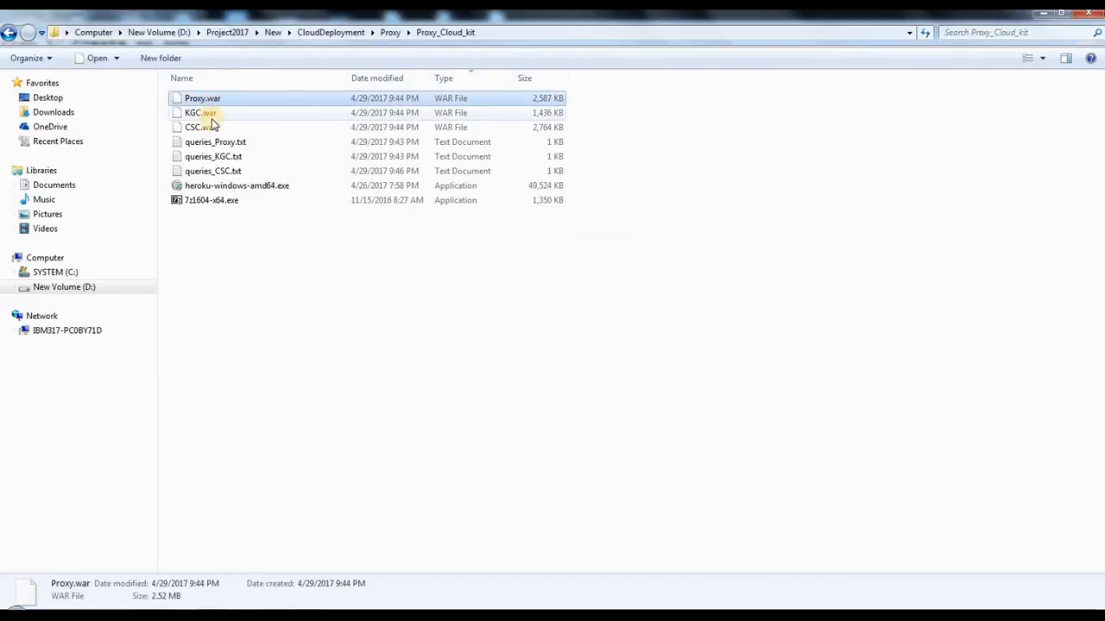
pyautogui.click(213, 115)
pyautogui.click(213, 128)
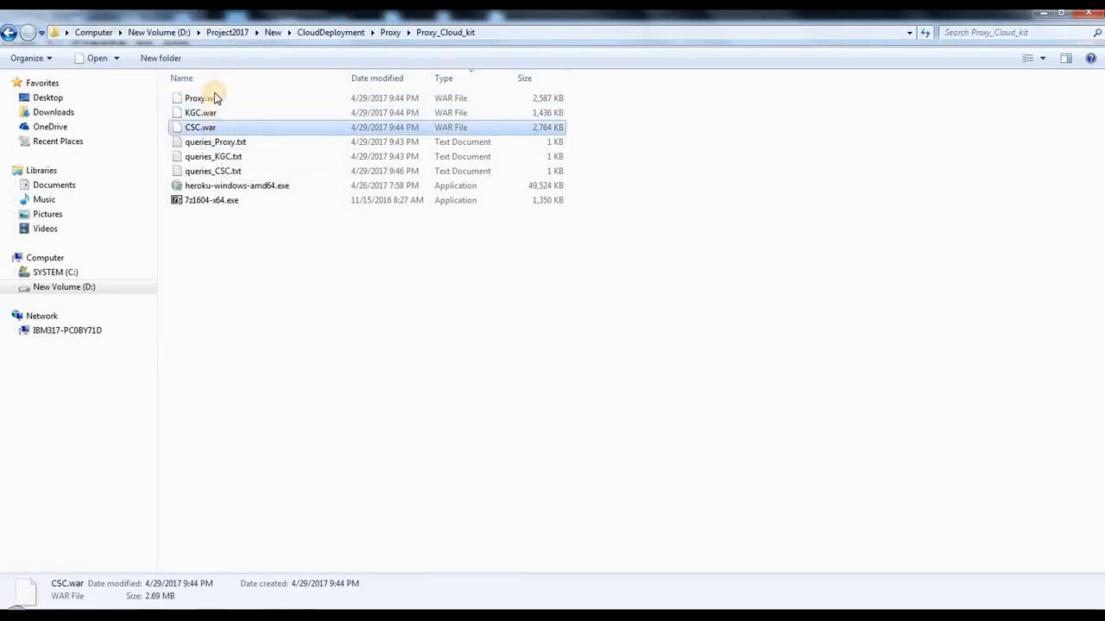
# Step: Switch to the Notepad checklist and reword item 4 as "Create three applications in heroku Web"
pyautogui.click(451, 557)
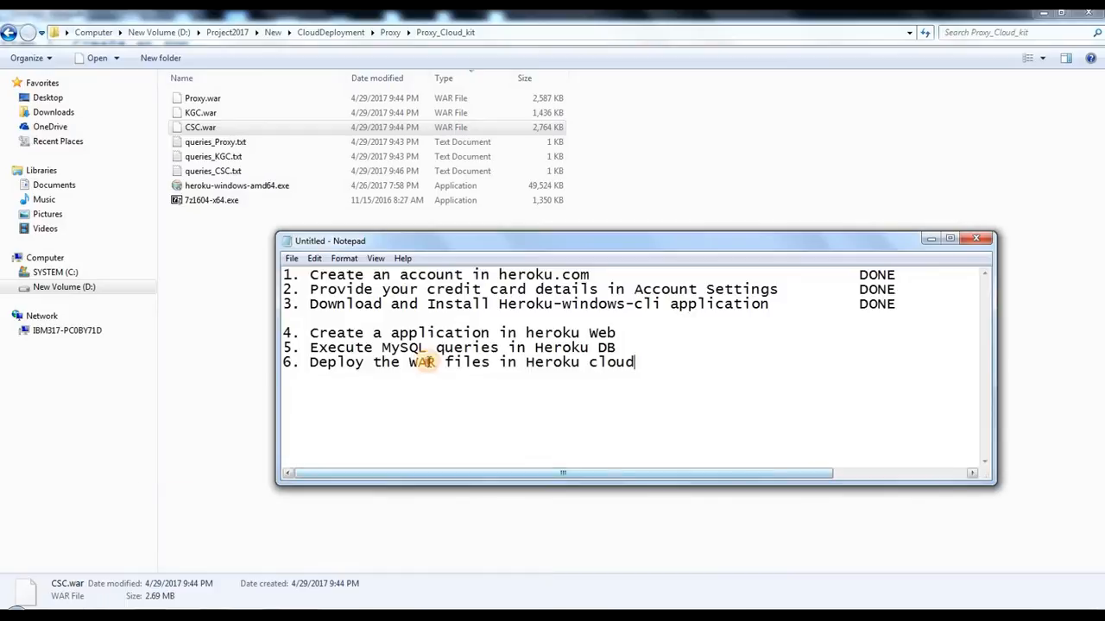
pyautogui.click(387, 338)
pyautogui.press('BackSpace')
pyautogui.press('BackSpace')
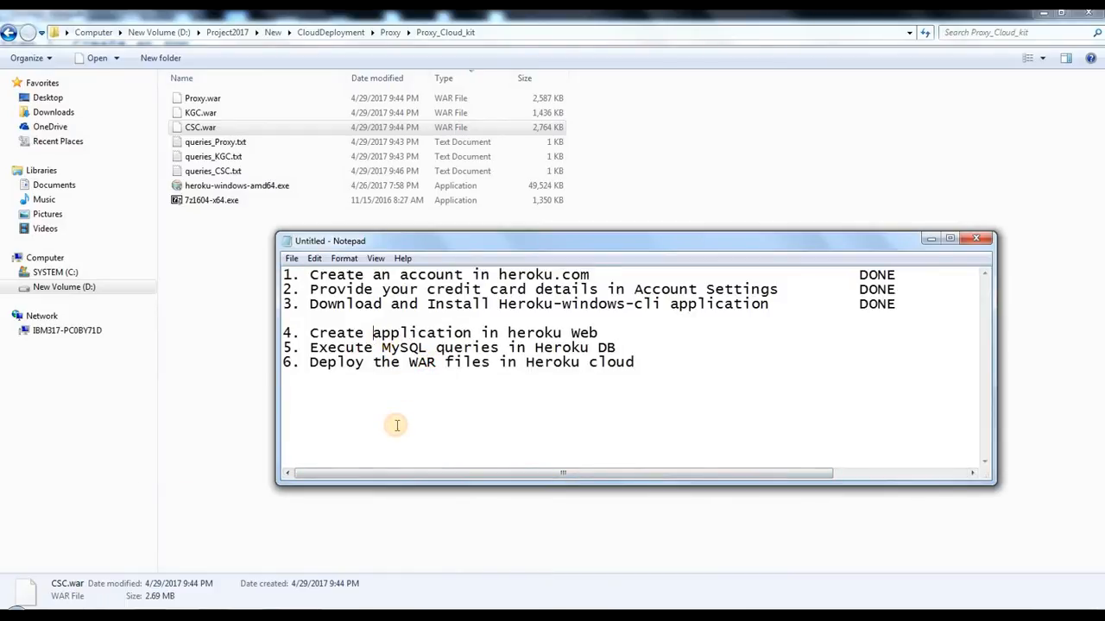
pyautogui.write('three')
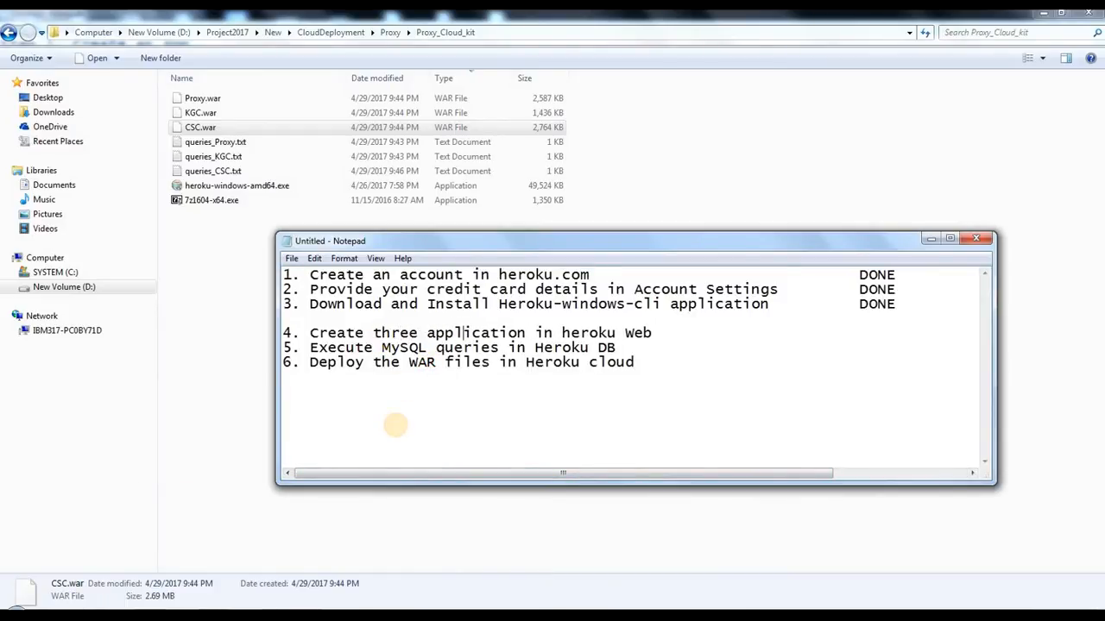
pyautogui.write(' s')
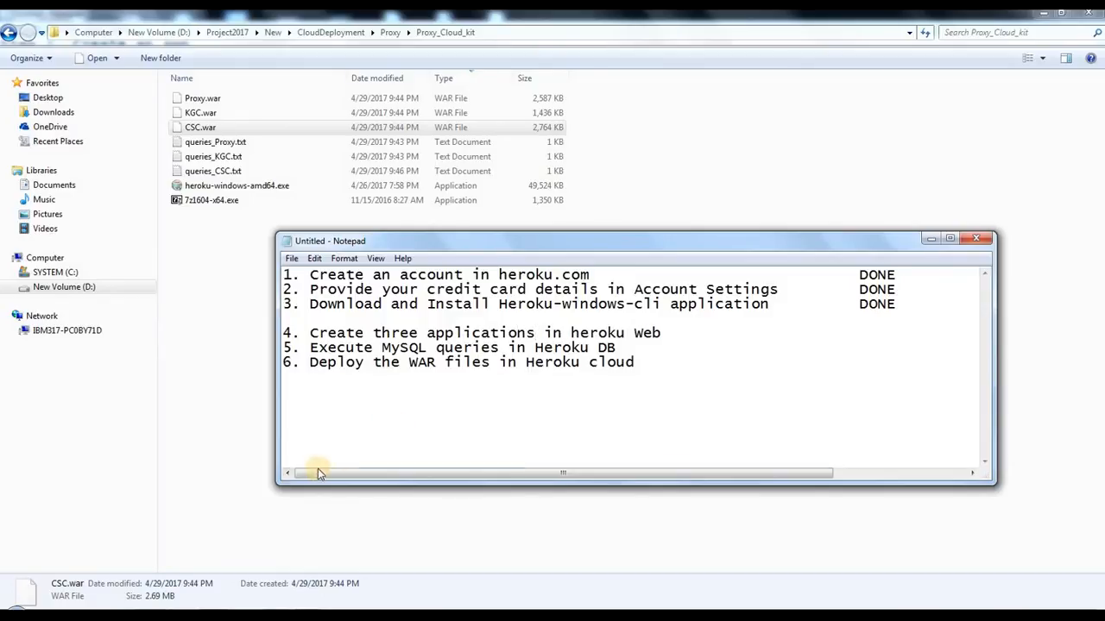
# Step: Insert "(proxy, csc, and KGC)" after "WAR files" in checklist item 6
pyautogui.moveTo(317, 347); pyautogui.dragTo(427, 362)
pyautogui.click(438, 337)
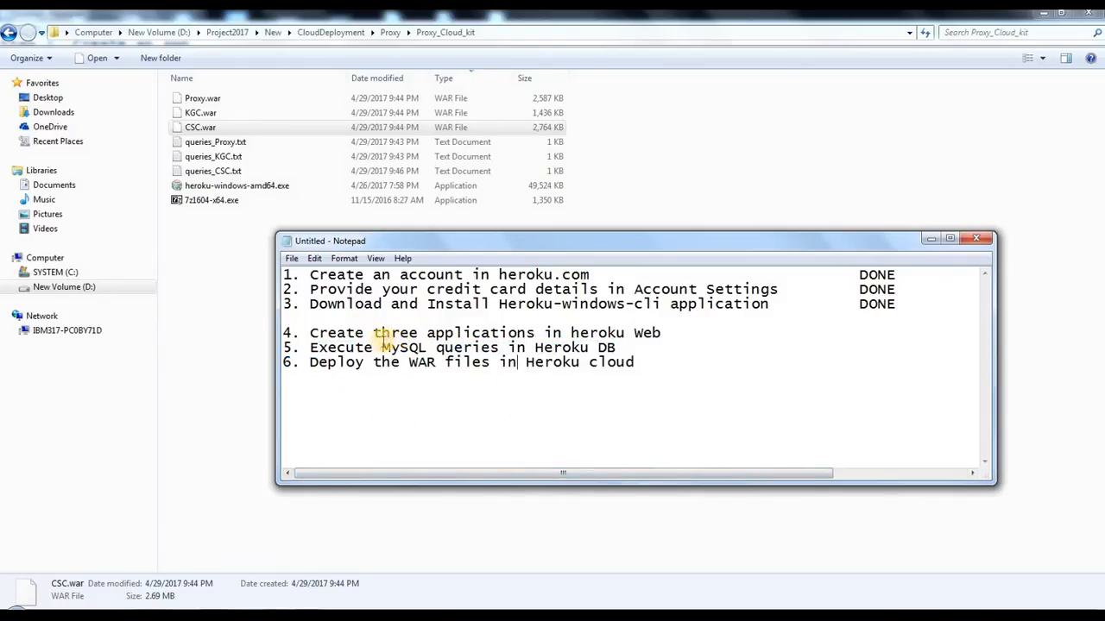
pyautogui.click(532, 347)
pyautogui.click(490, 362)
pyautogui.write('(proxy,')
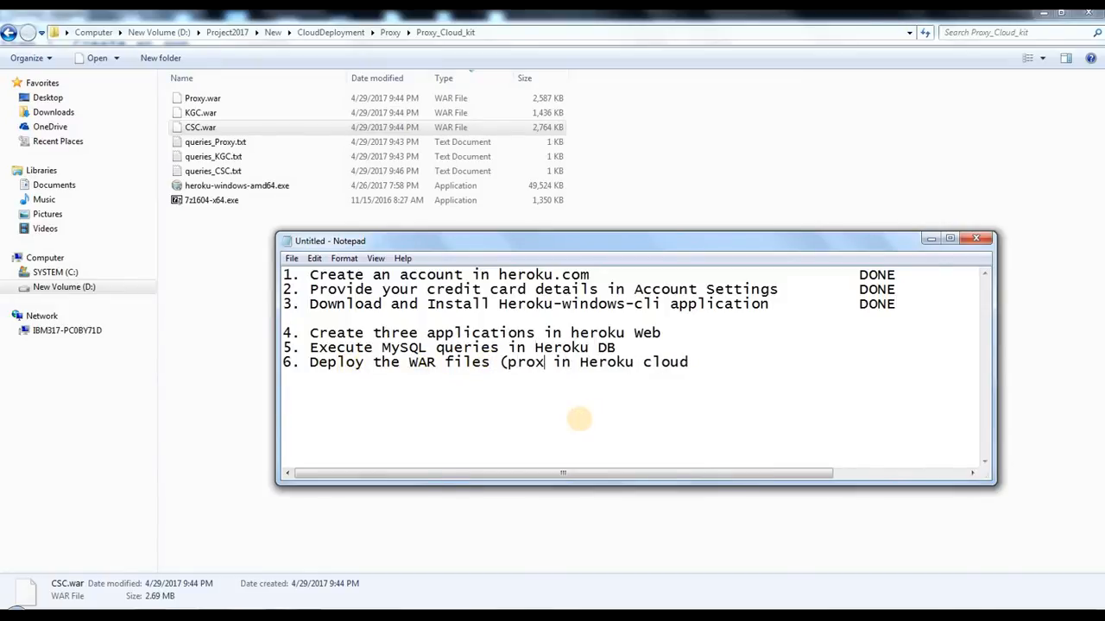
pyautogui.write(' csc, a')
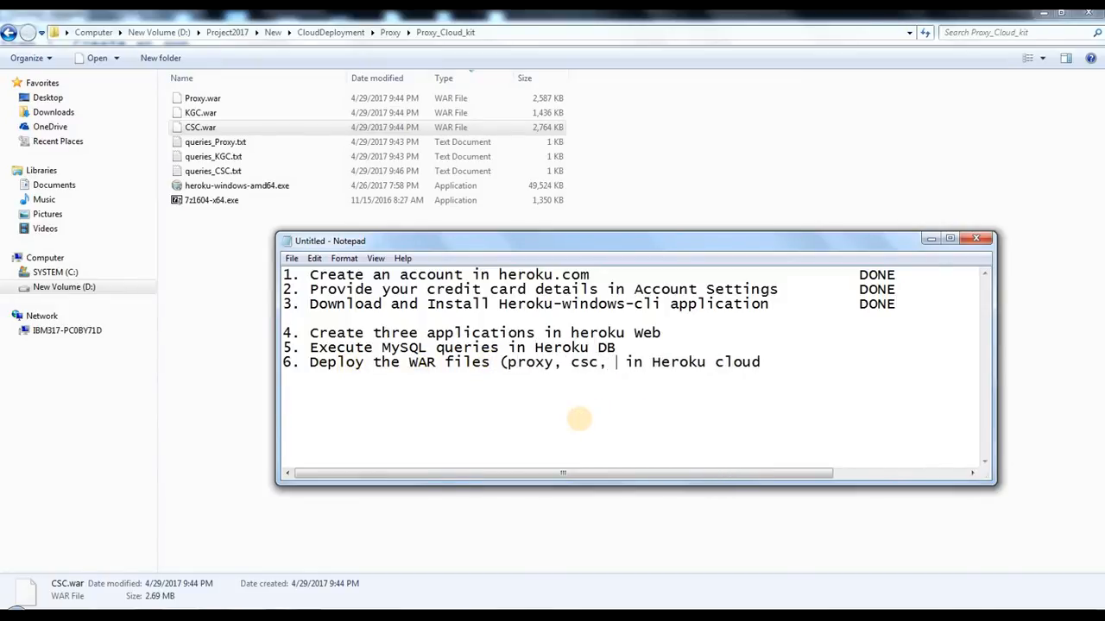
pyautogui.write('nd KGC)')
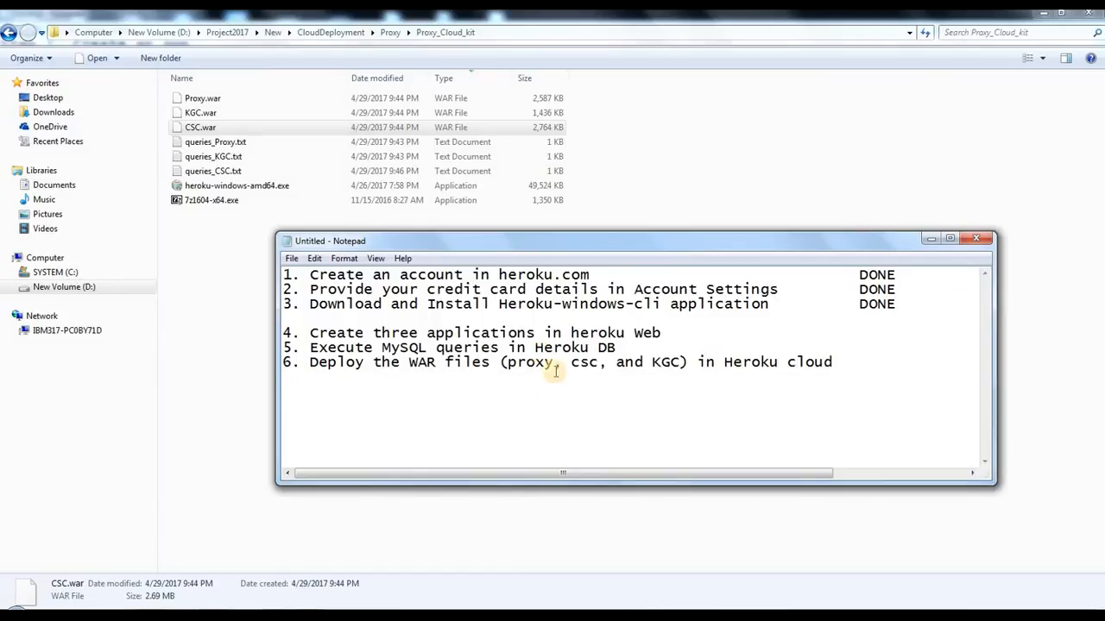
# Step: Switch to Chrome with a new incognito window and load heroku.com
pyautogui.moveTo(709, 327); pyautogui.dragTo(290, 319)
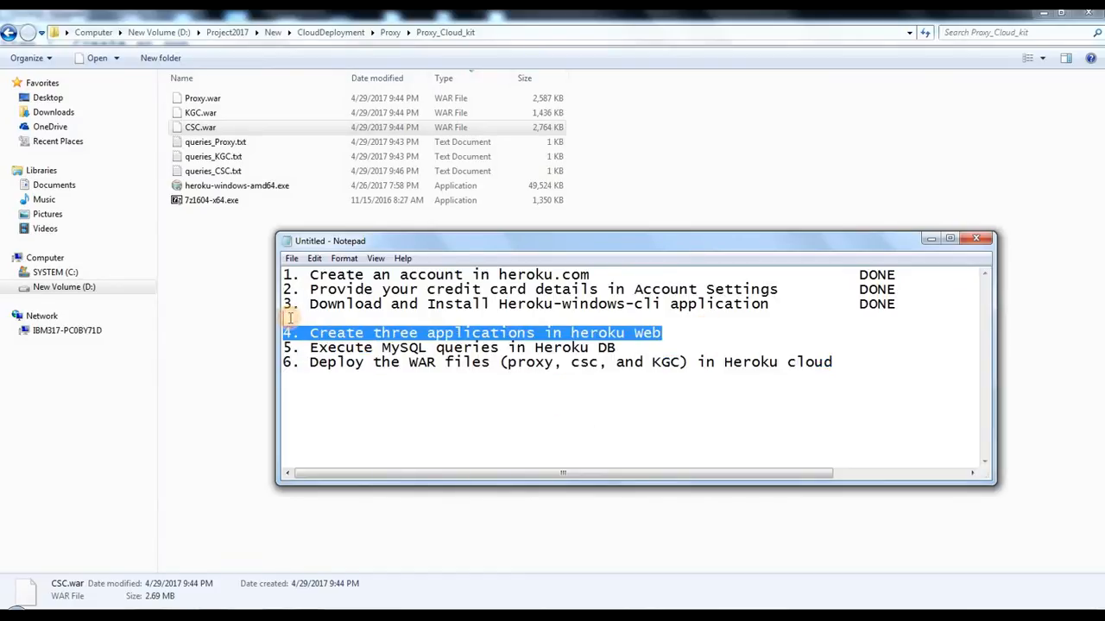
pyautogui.moveTo(401, 343); pyautogui.dragTo(697, 323)
pyautogui.click(680, 332)
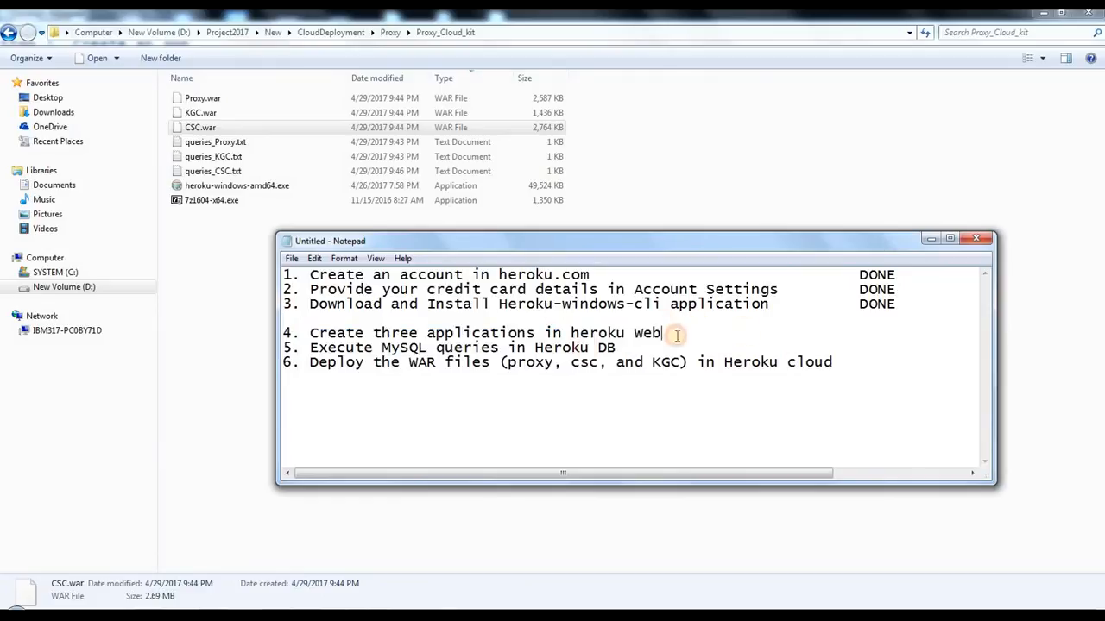
pyautogui.rightClick(218, 614)
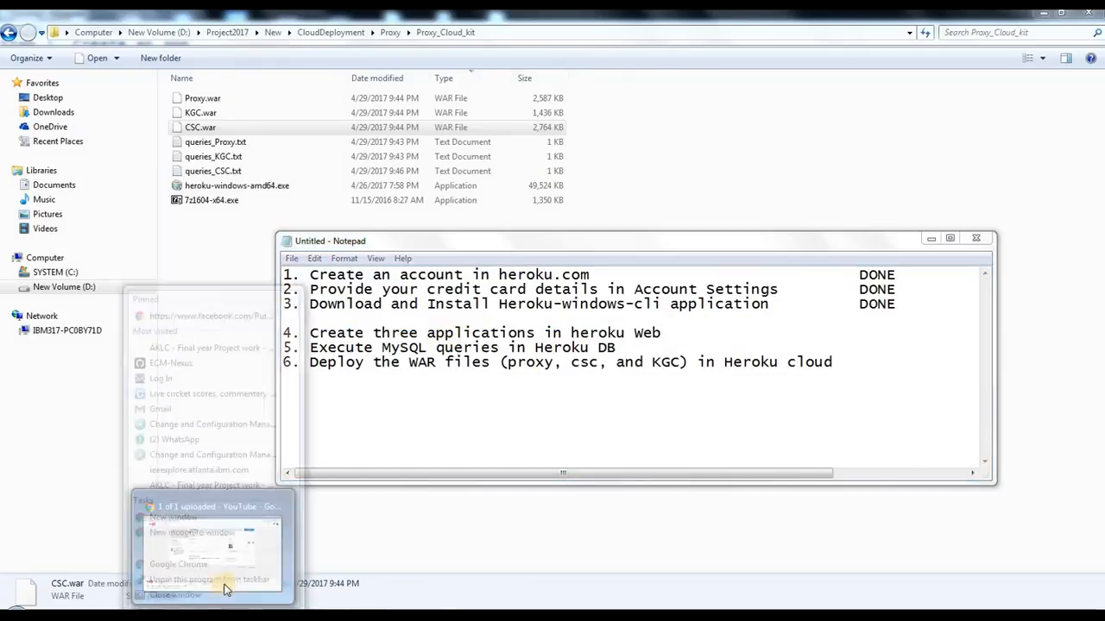
pyautogui.click(229, 525)
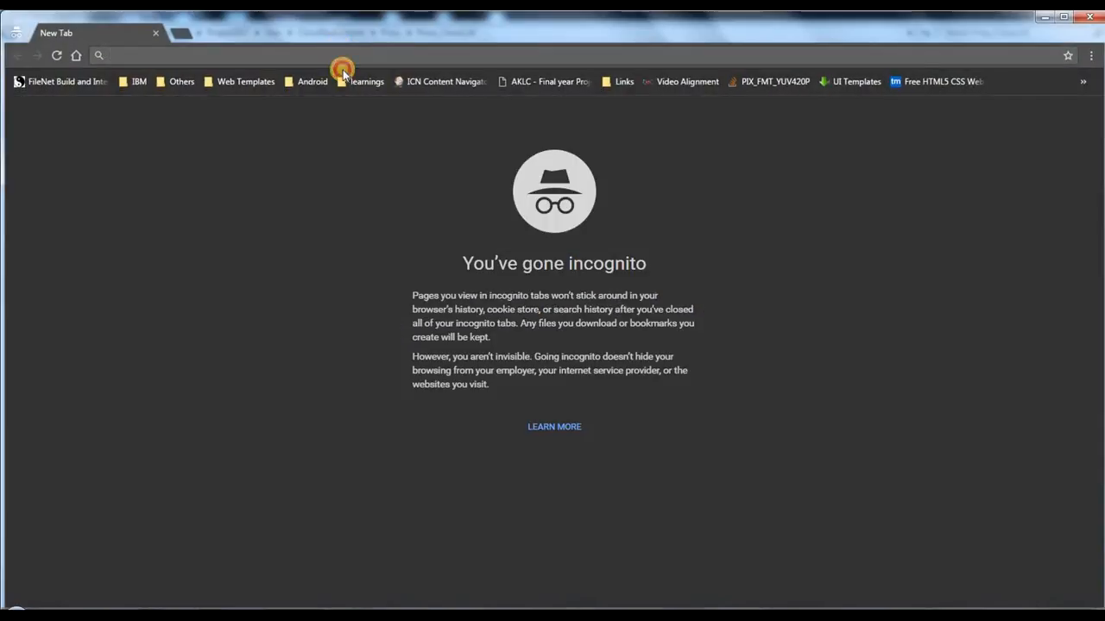
pyautogui.write('heroku.com')
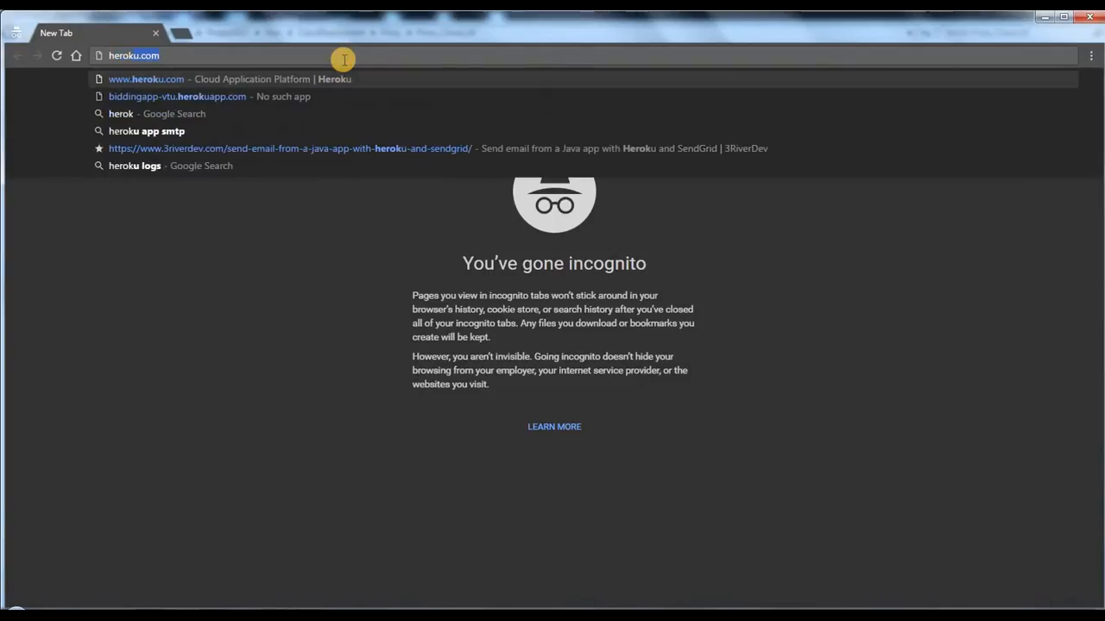
pyautogui.press('Return')
pyautogui.doubleClick(362, 26)
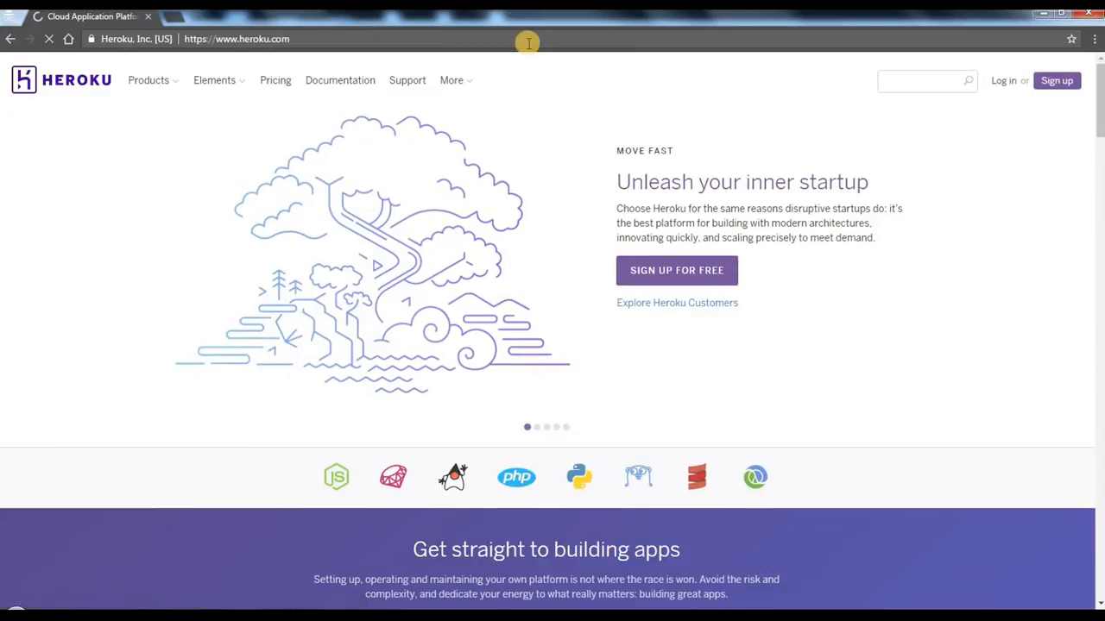
# Step: Open the Heroku login page, fill in the account e-mail and enter the account password
pyautogui.click(1003, 82)
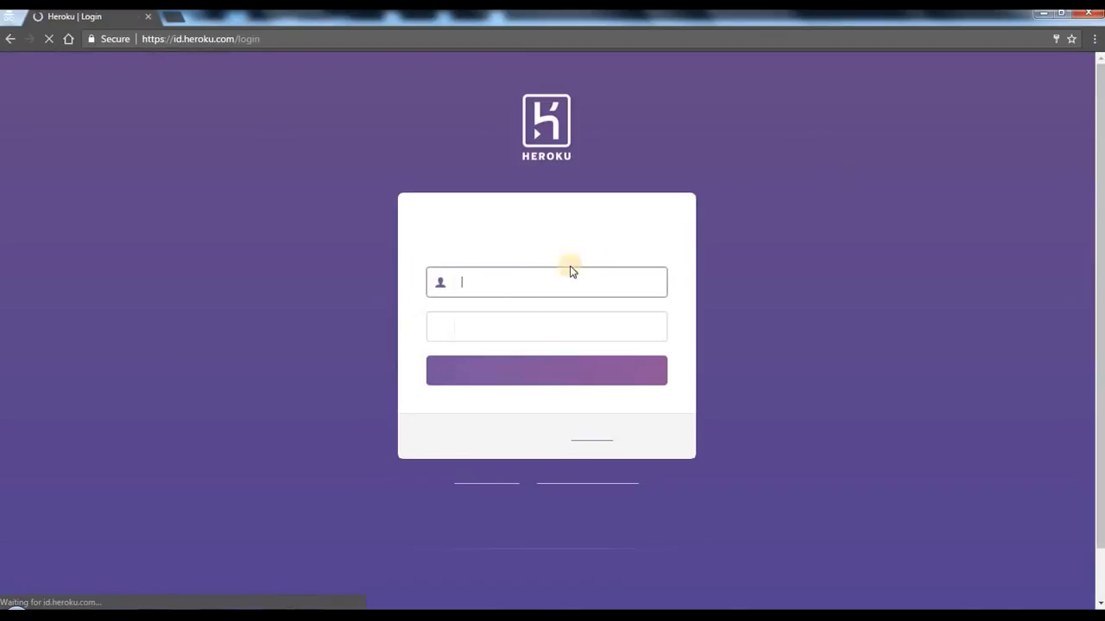
pyautogui.click(521, 281)
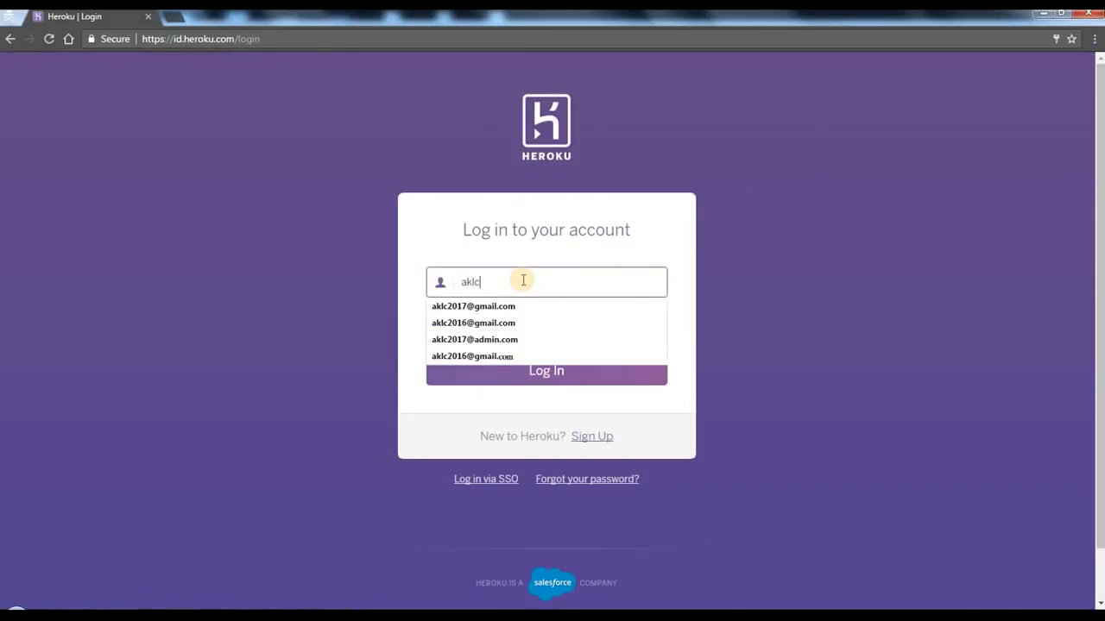
pyautogui.press('Down')
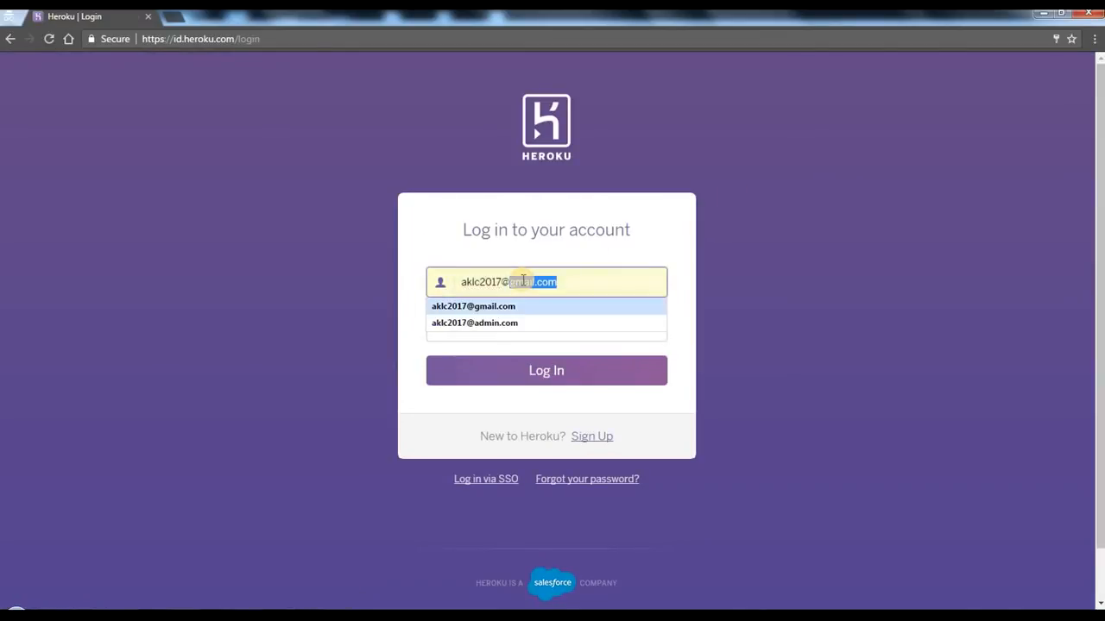
pyautogui.press('Tab')
pyautogui.write('a')
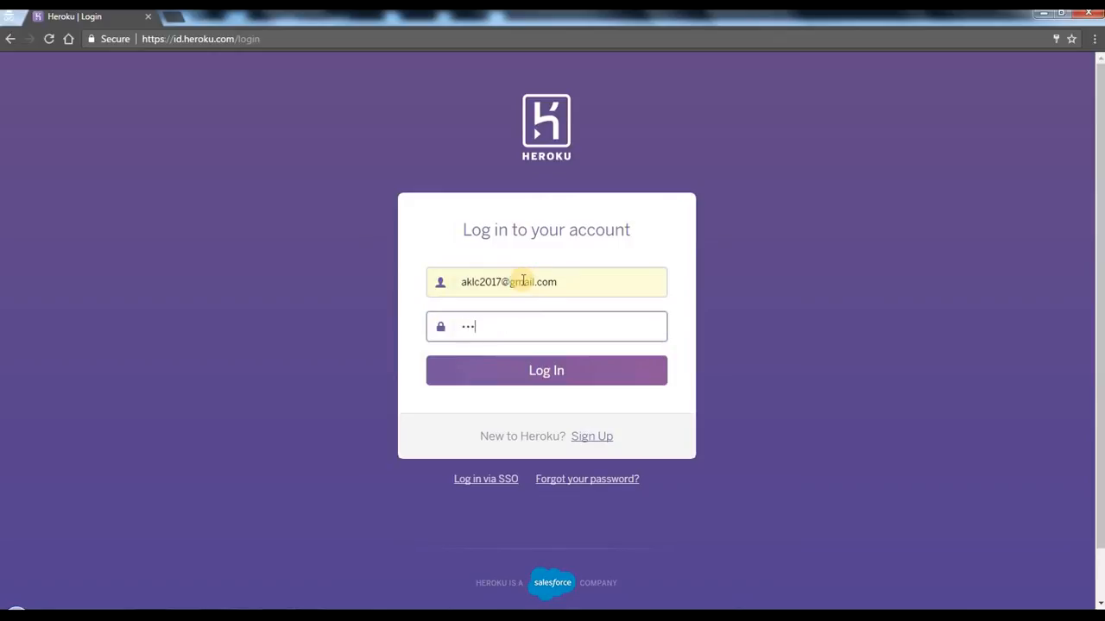
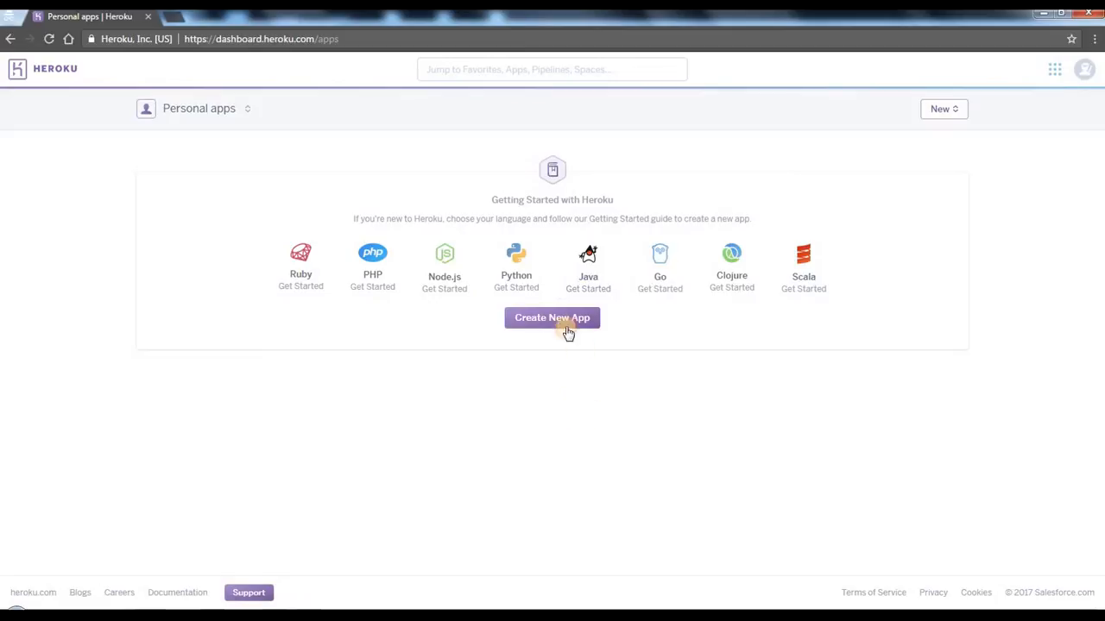
# Step: Create a new app named csc-aklc with the United States runtime region
pyautogui.click(552, 319)
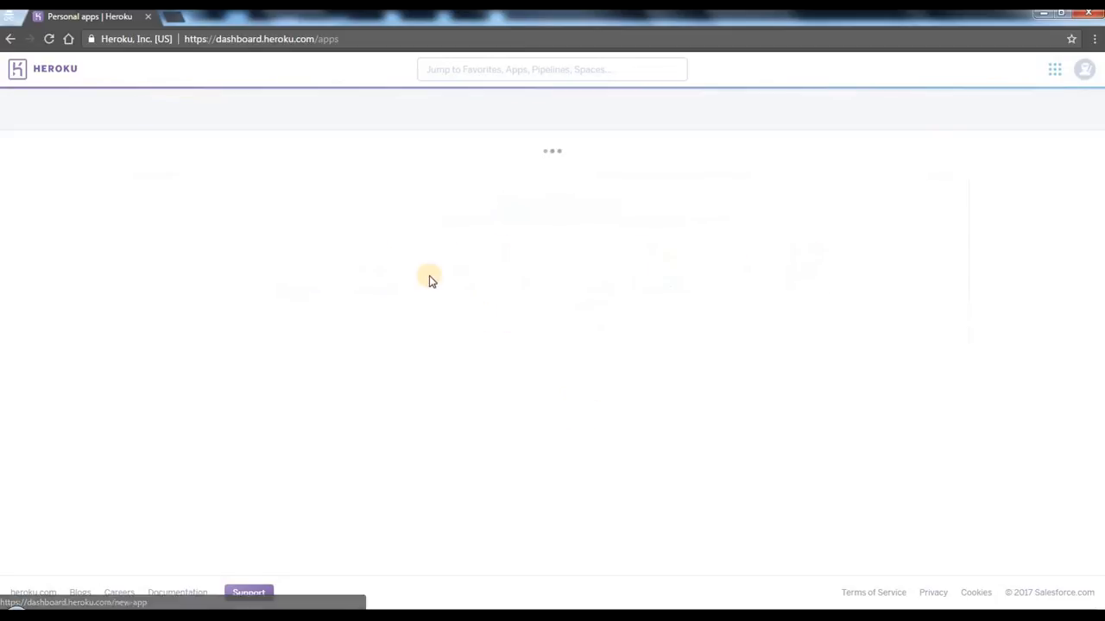
pyautogui.click(438, 172)
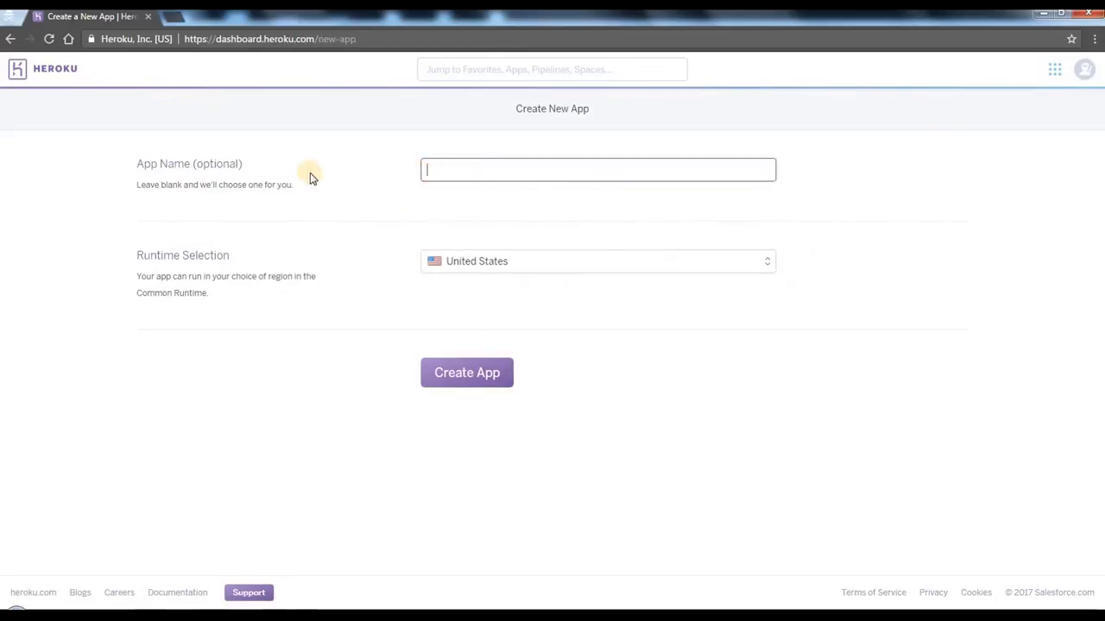
pyautogui.click(241, 175)
pyautogui.click(485, 170)
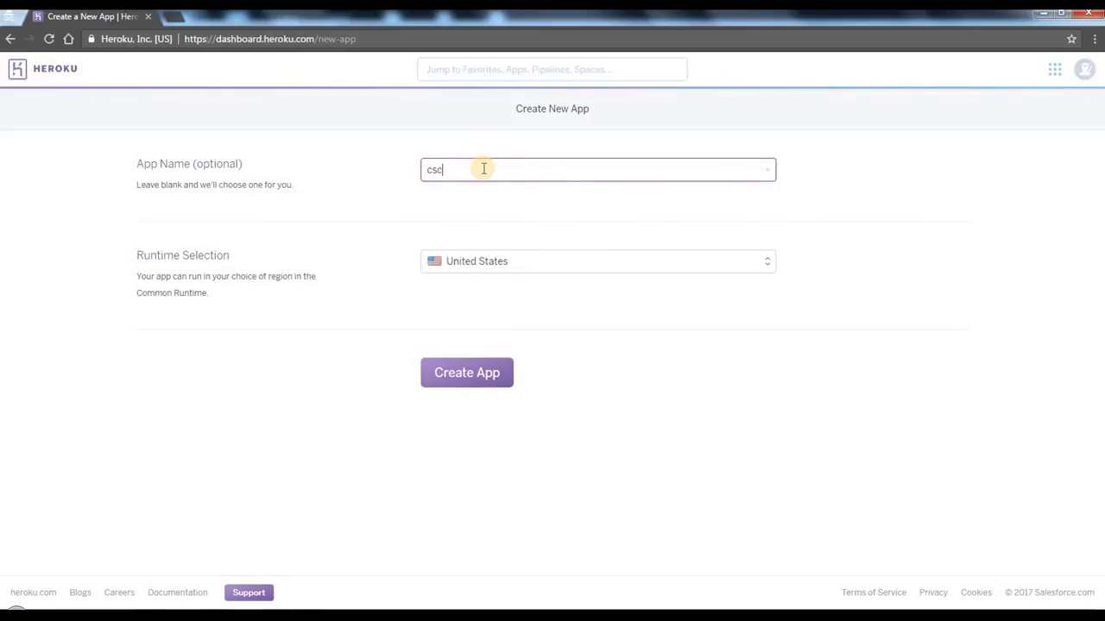
pyautogui.write('csc-aklc')
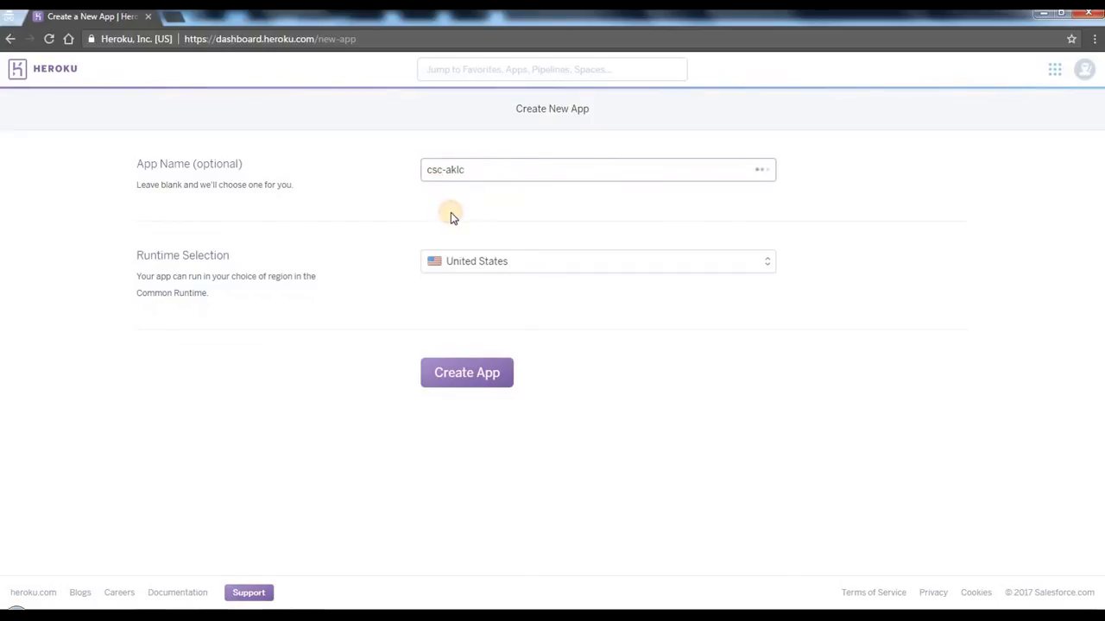
pyautogui.moveTo(432, 169); pyautogui.dragTo(513, 175)
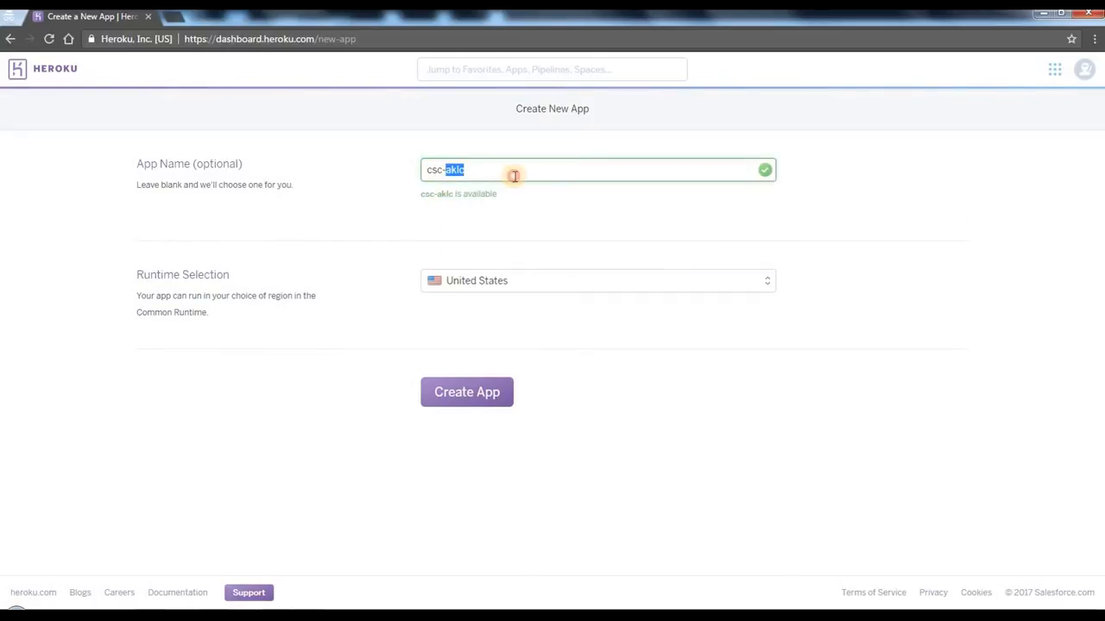
pyautogui.click(467, 395)
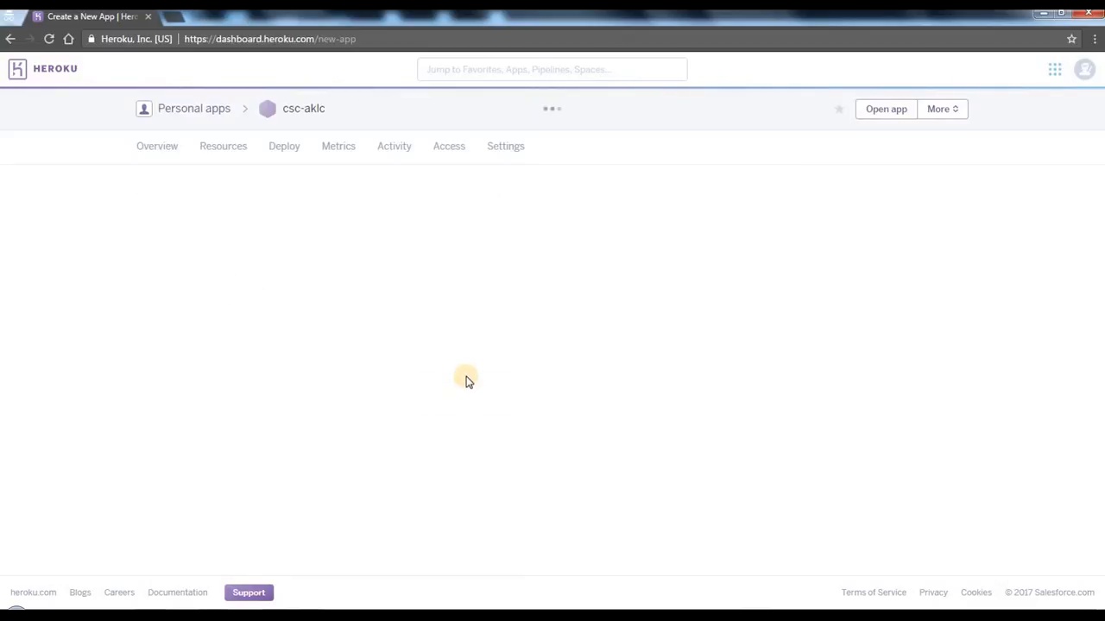
pyautogui.click(457, 377)
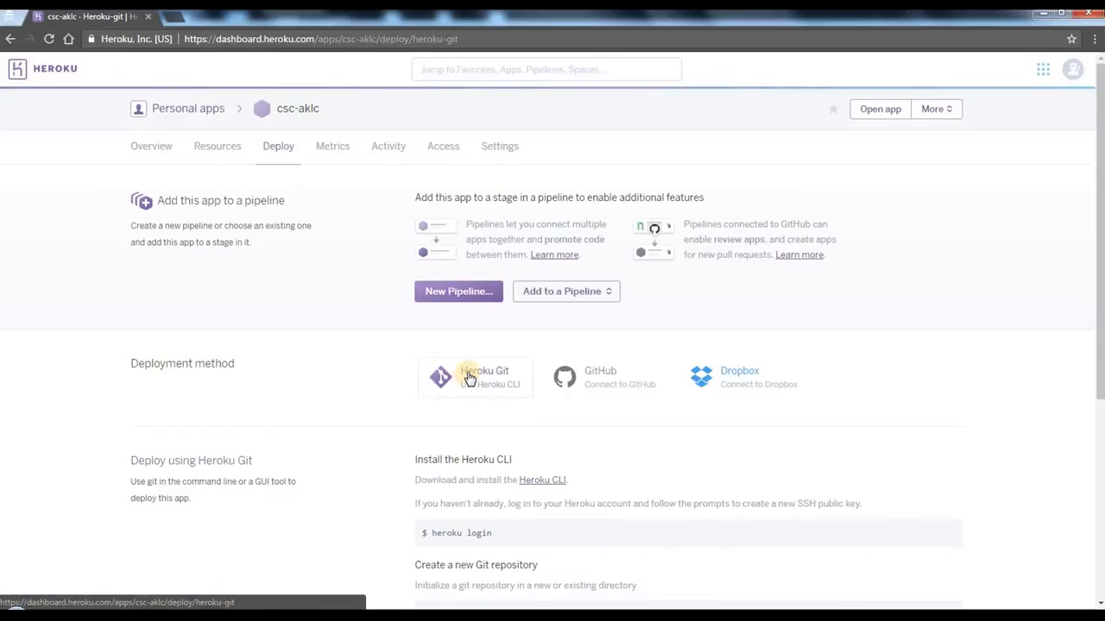
# Step: Find the ClearDB MySQL add-on and provision it for csc-aklc on the Ignite — Free plan
pyautogui.click(227, 151)
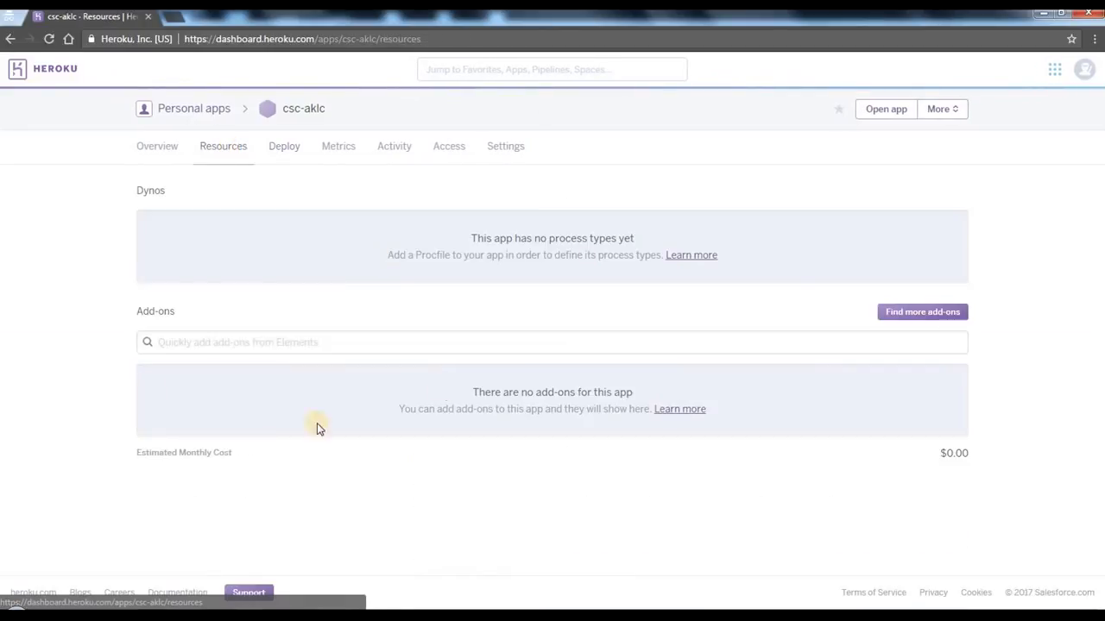
pyautogui.click(210, 339)
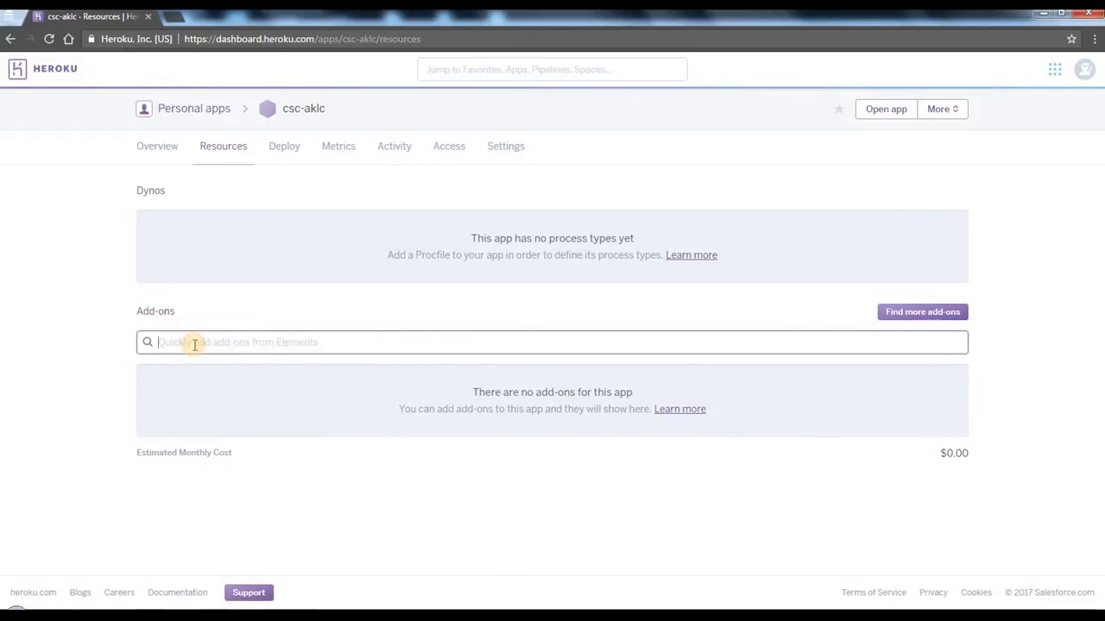
pyautogui.write('mysql')
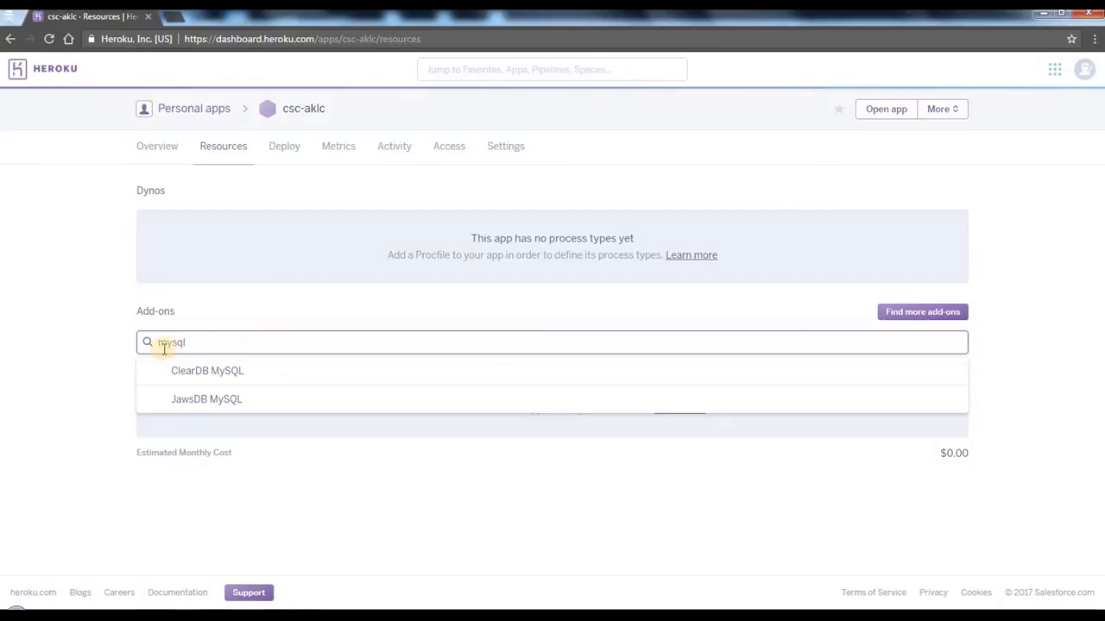
pyautogui.click(214, 373)
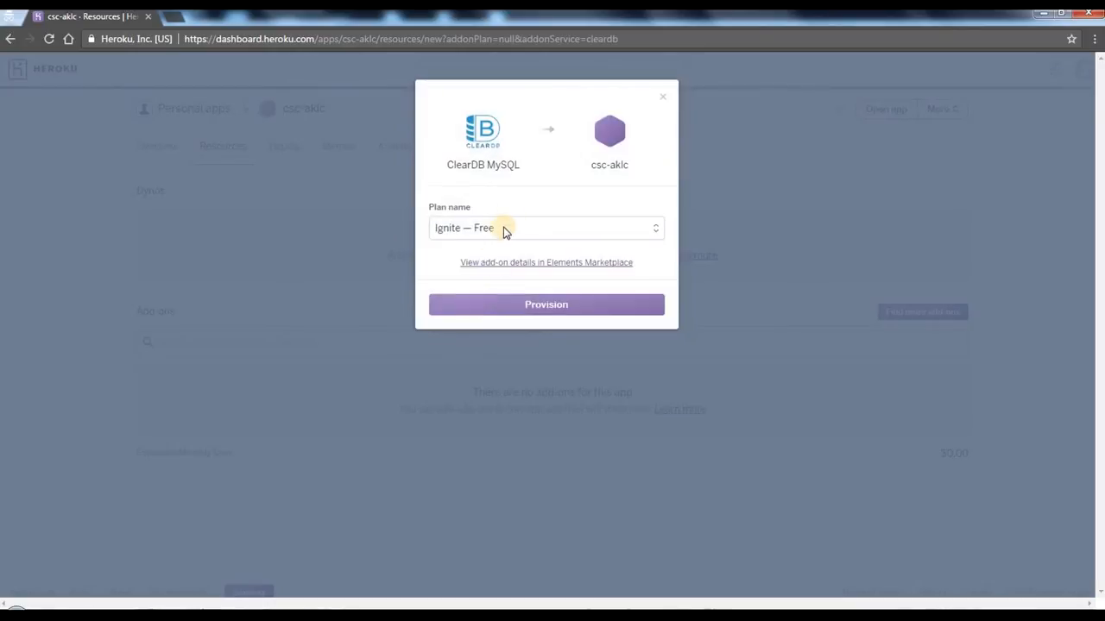
pyautogui.click(488, 229)
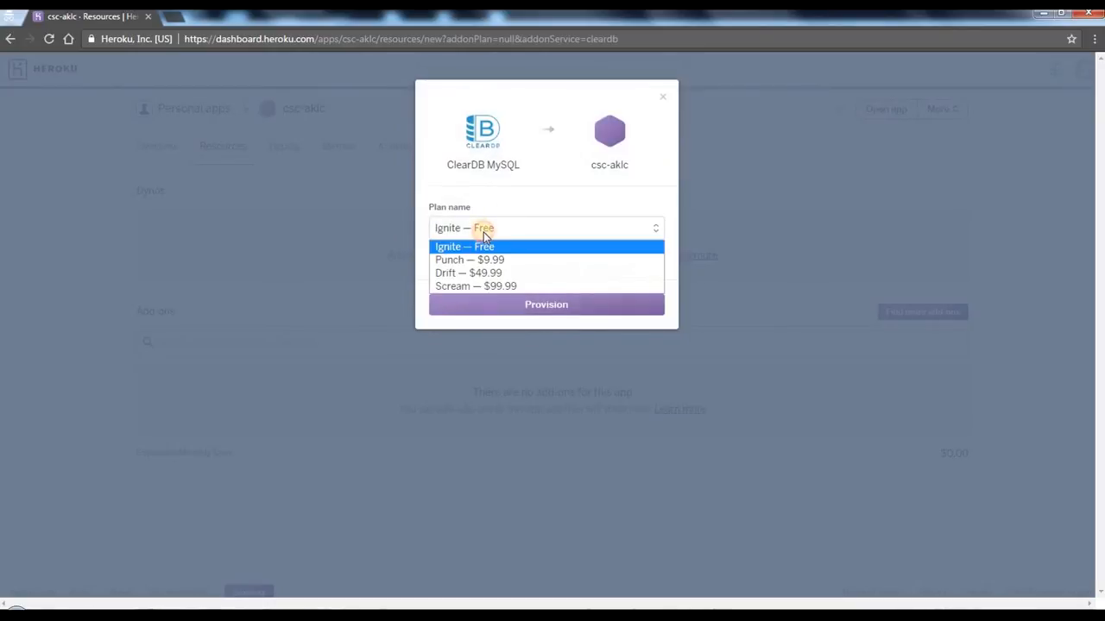
pyautogui.click(460, 238)
pyautogui.click(456, 229)
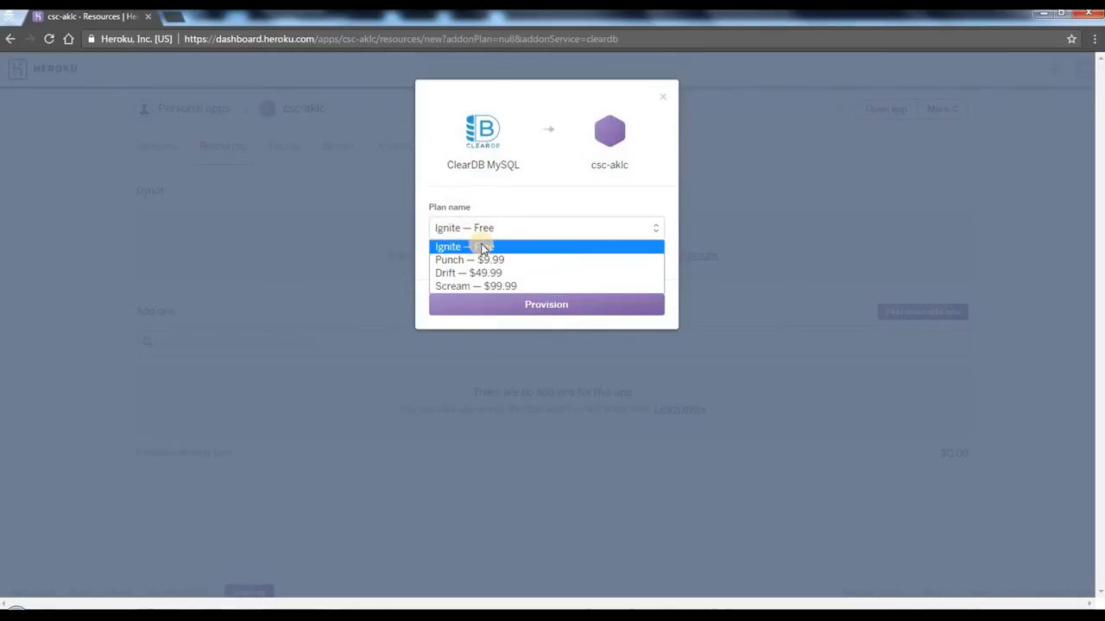
pyautogui.click(482, 248)
pyautogui.click(551, 305)
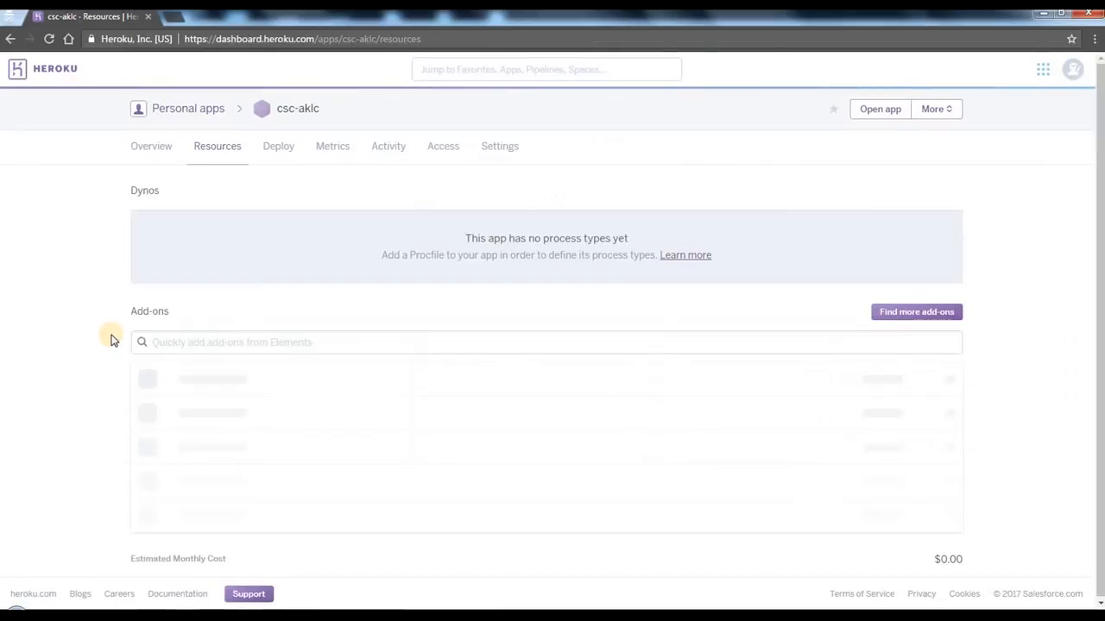
# Step: Find the SendGrid add-on and provision it for csc-aklc on the Starter — Free plan
pyautogui.click(251, 343)
pyautogui.write('sen')
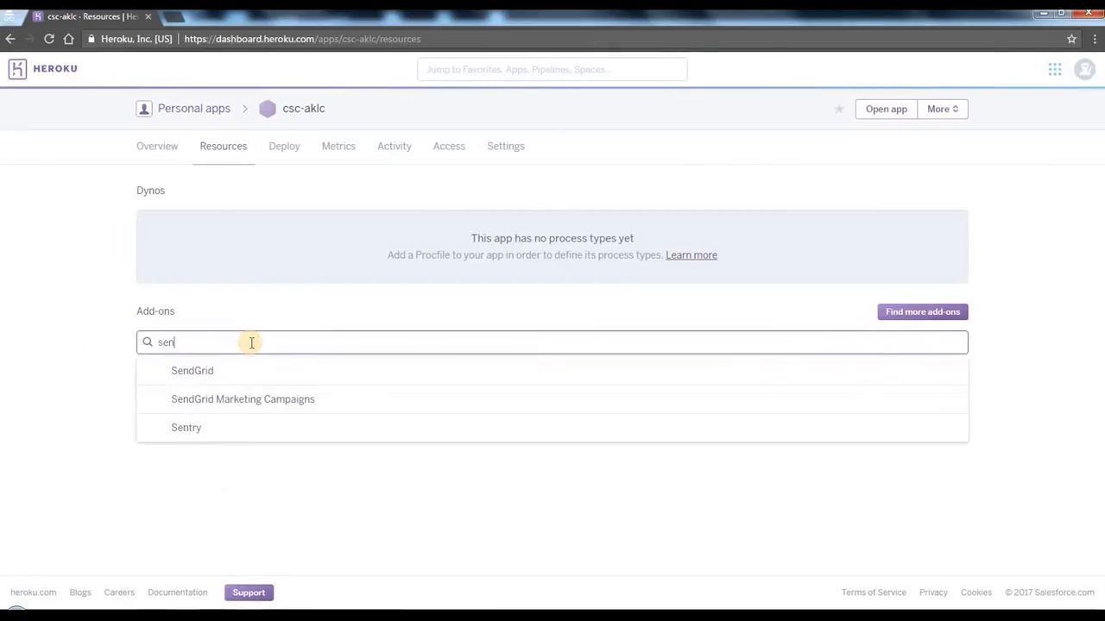
pyautogui.write('dgrei')
pyautogui.press('BackSpace')
pyautogui.press('BackSpace')
pyautogui.write('id')
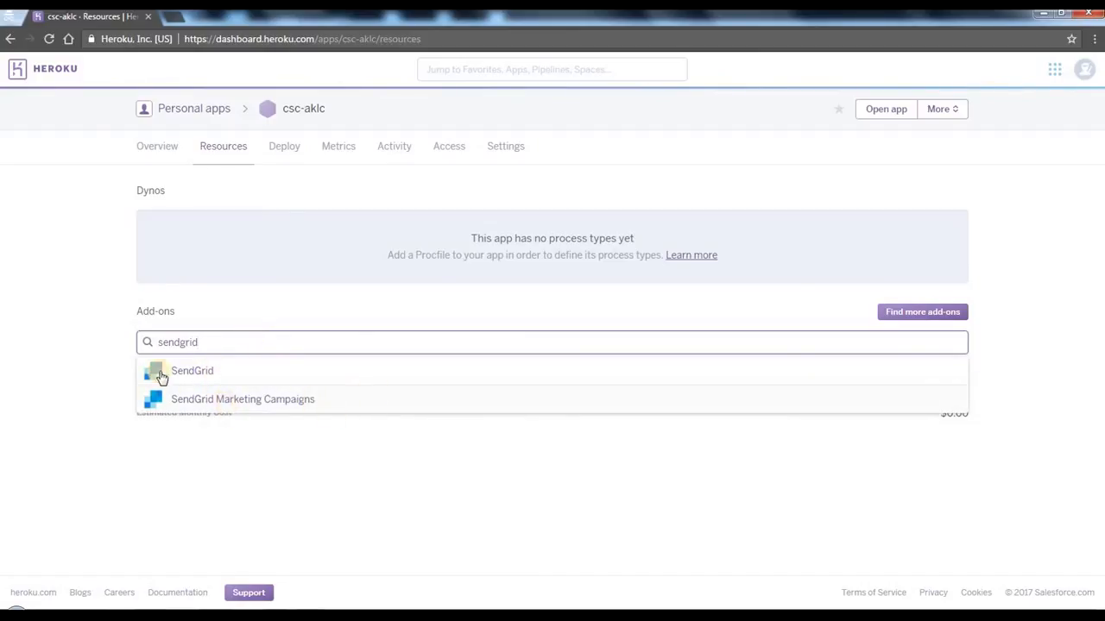
pyautogui.click(224, 373)
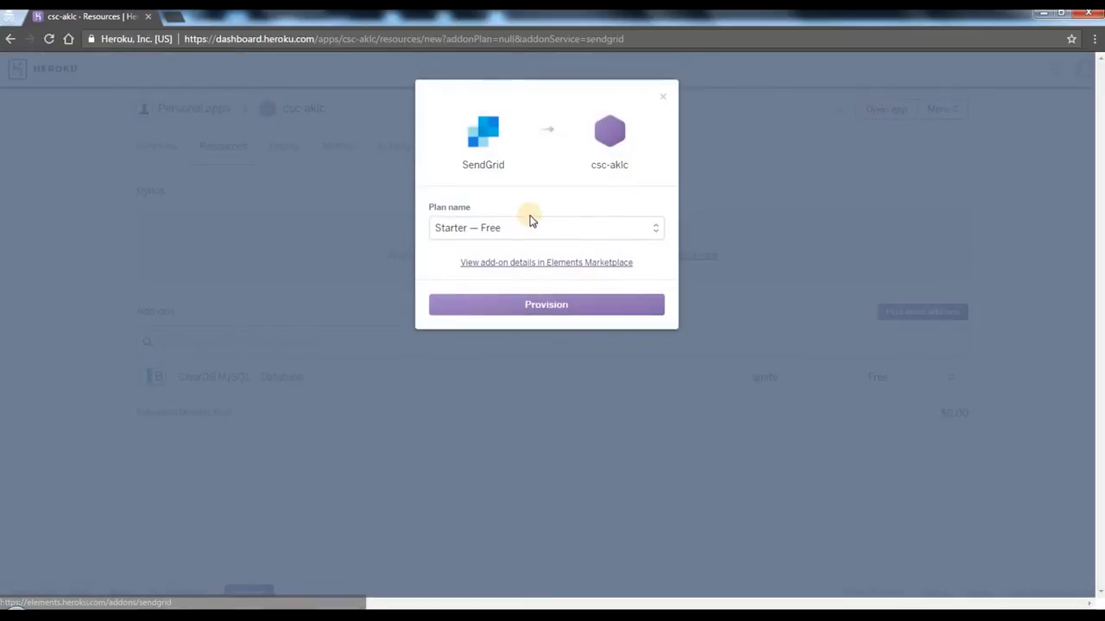
pyautogui.click(491, 227)
pyautogui.click(493, 246)
pyautogui.click(498, 230)
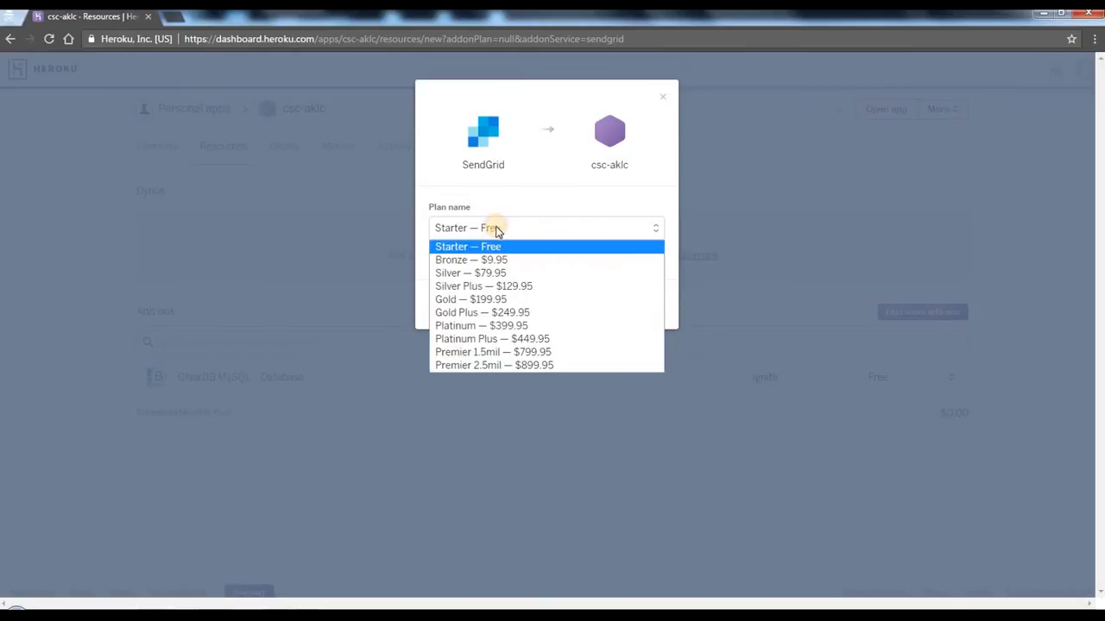
pyautogui.click(496, 247)
pyautogui.click(542, 304)
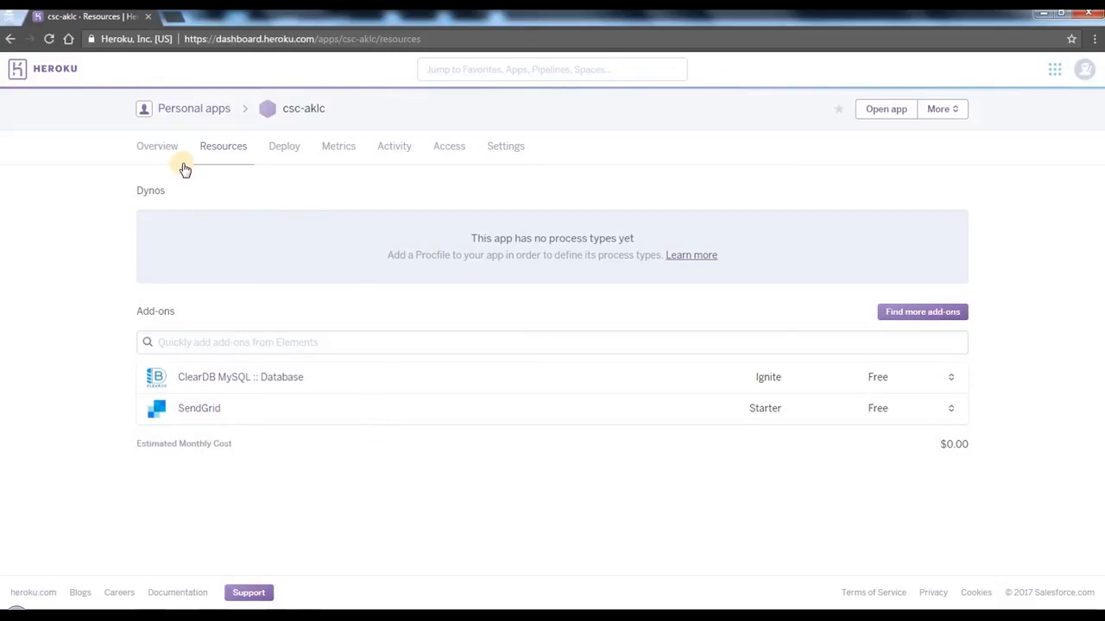
# Step: Go back to the personal apps and create a second app named proxy-aklc in the United States region
pyautogui.click(191, 112)
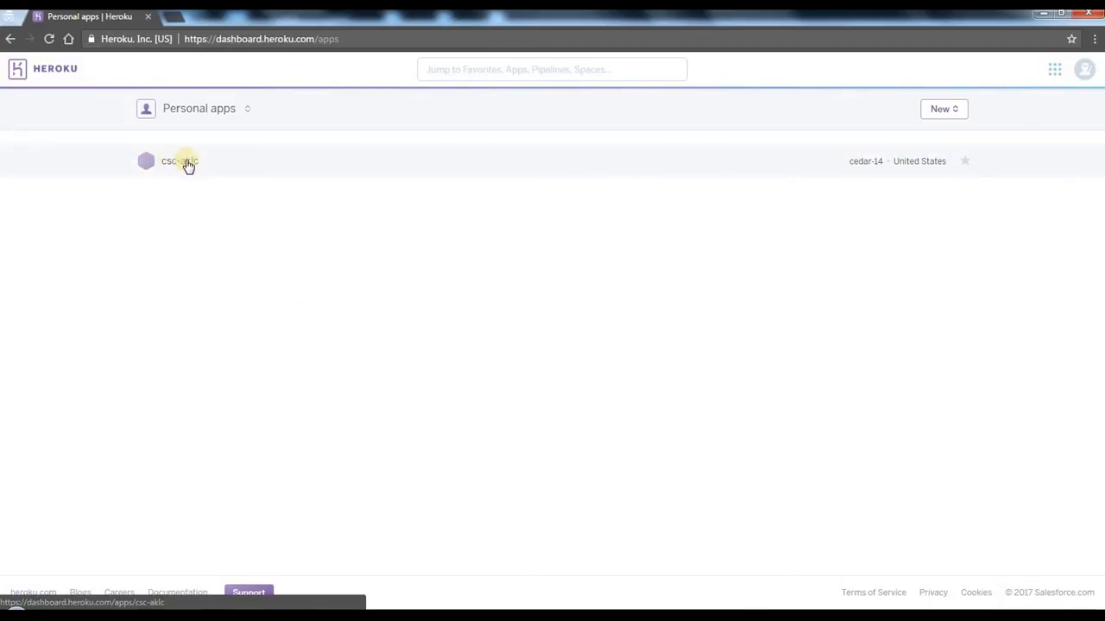
pyautogui.click(947, 112)
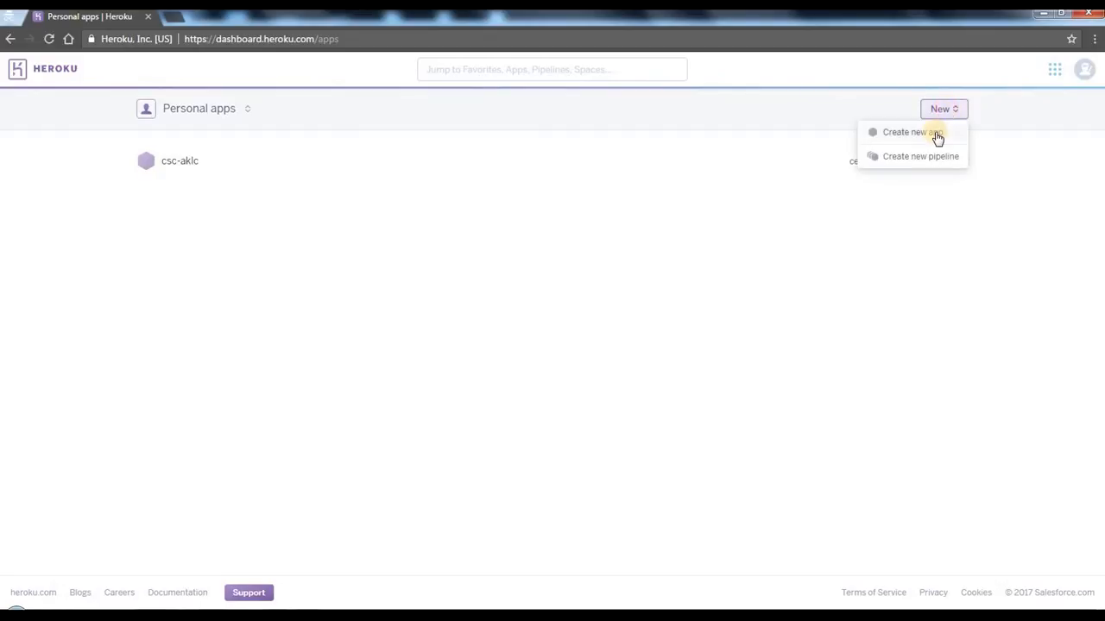
pyautogui.click(937, 136)
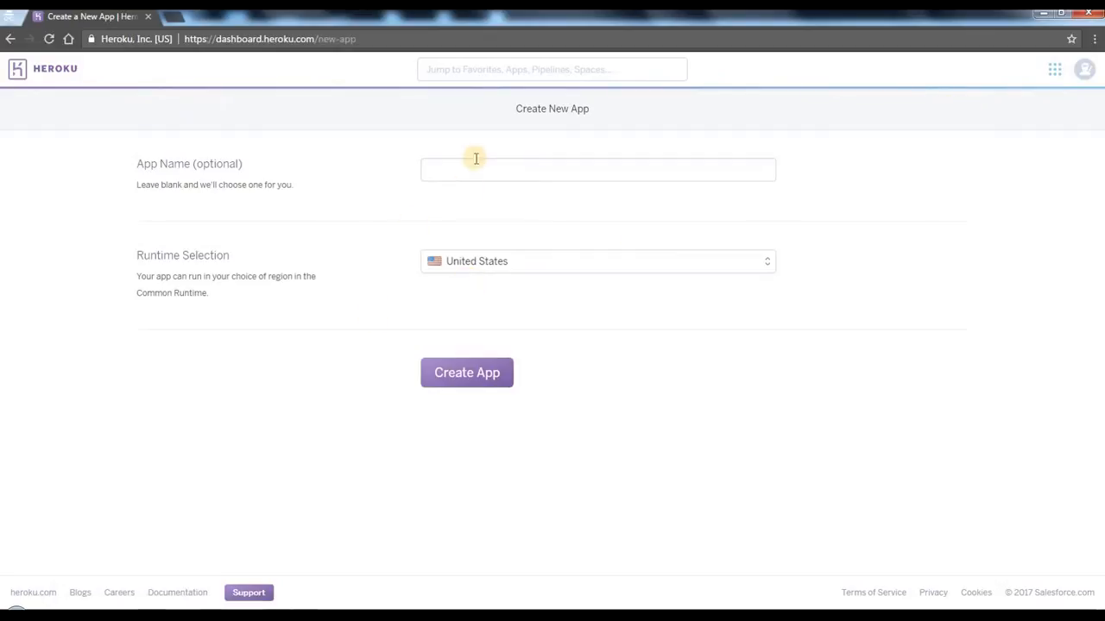
pyautogui.click(479, 170)
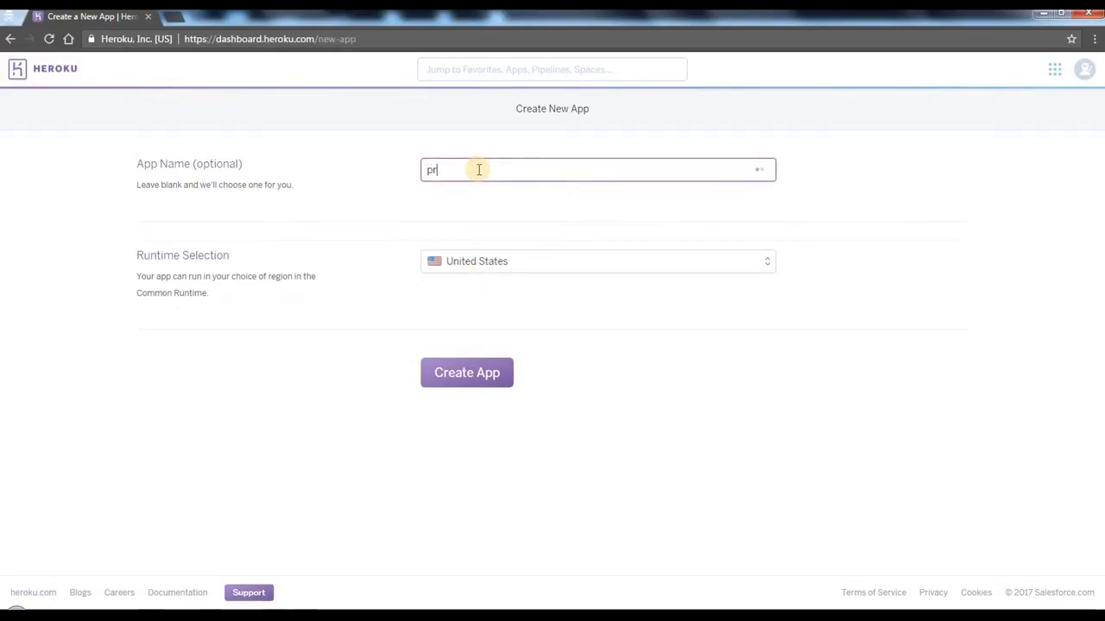
pyautogui.write('proxy-aklc')
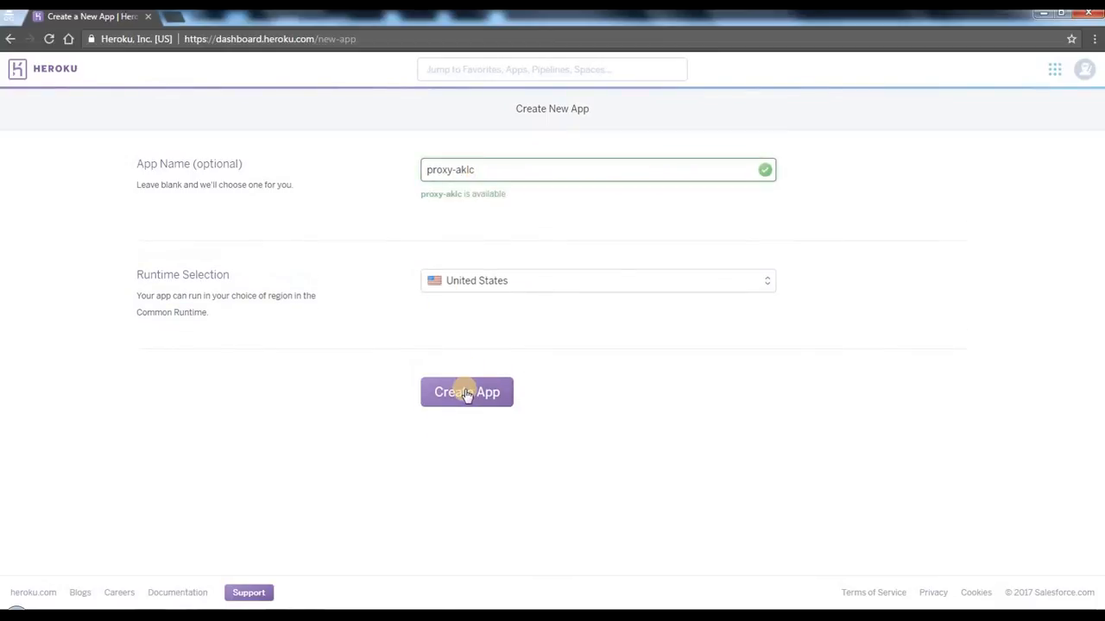
pyautogui.click(466, 393)
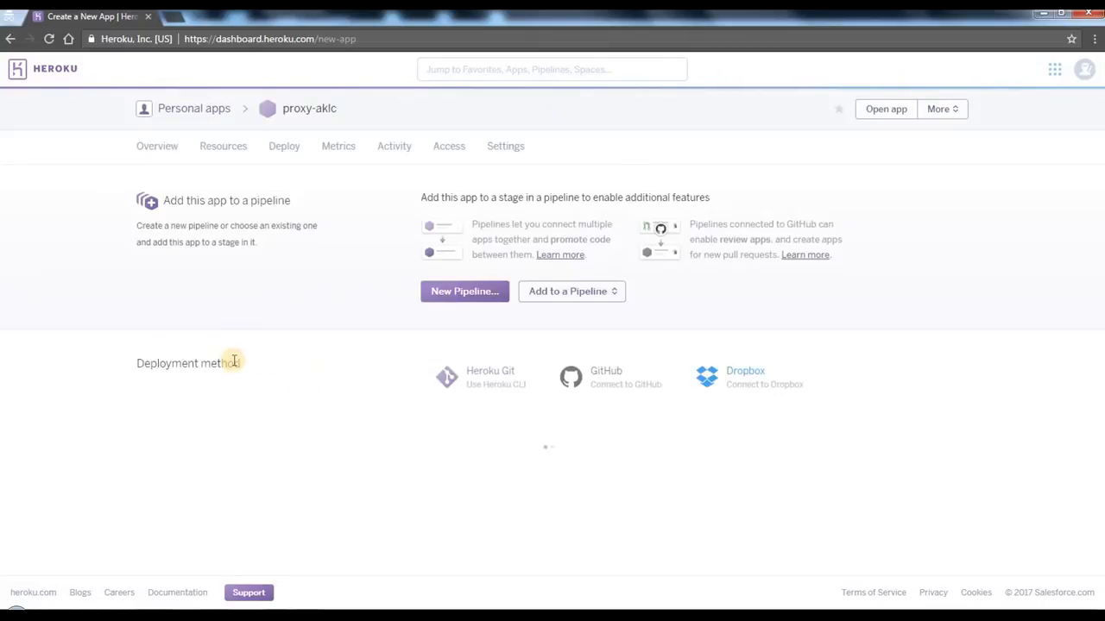
# Step: Add the ClearDB MySQL add-on to proxy-aklc on the Ignite — Free plan
pyautogui.click(214, 158)
pyautogui.click(266, 342)
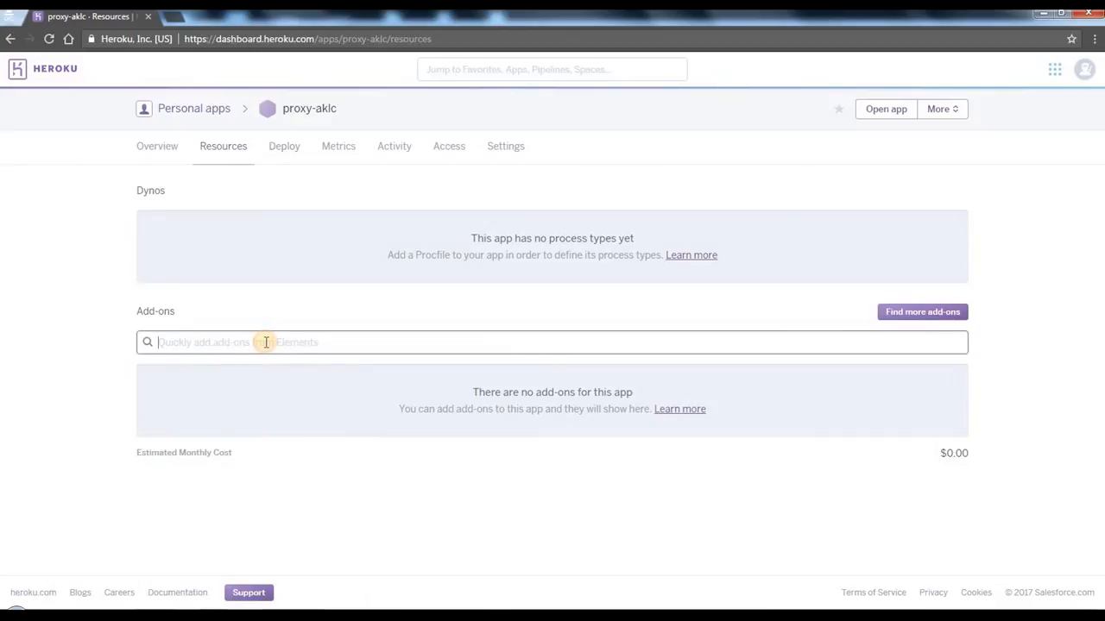
pyautogui.write('mysql')
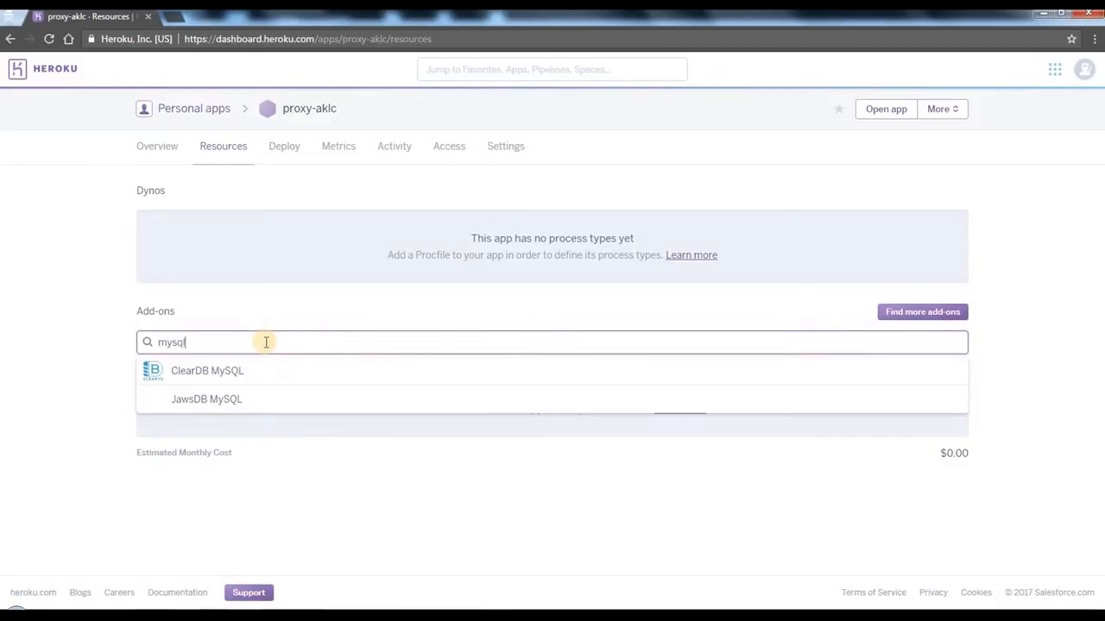
pyautogui.click(215, 373)
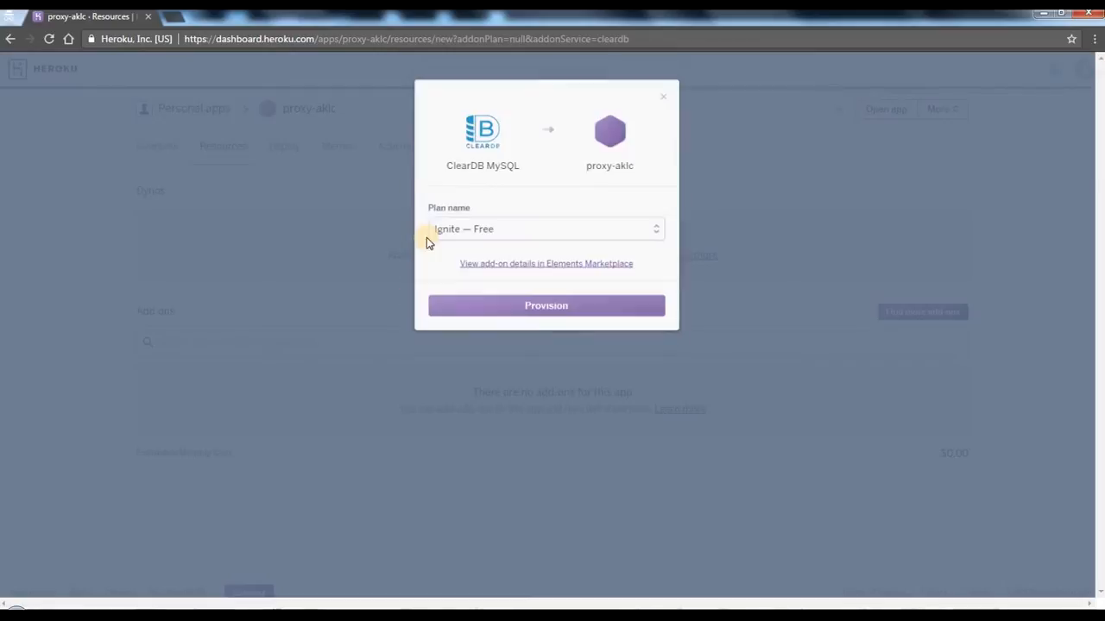
pyautogui.click(474, 230)
pyautogui.click(464, 247)
pyautogui.click(532, 309)
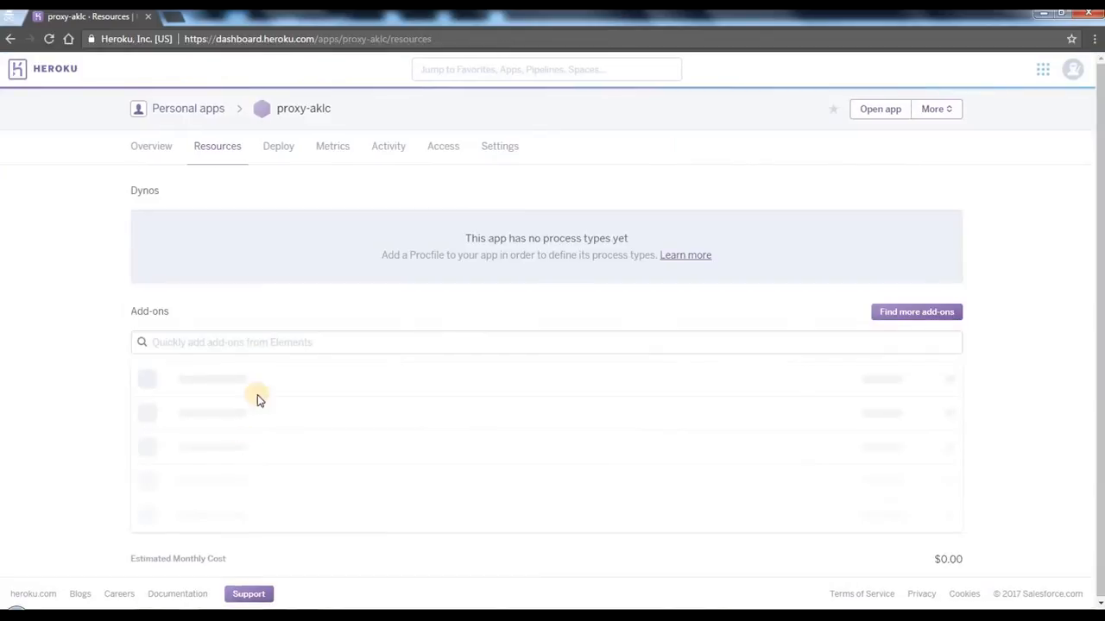
# Step: Add the SendGrid add-on to proxy-aklc on the Starter — Free plan
pyautogui.click(249, 340)
pyautogui.write('sendgrid')
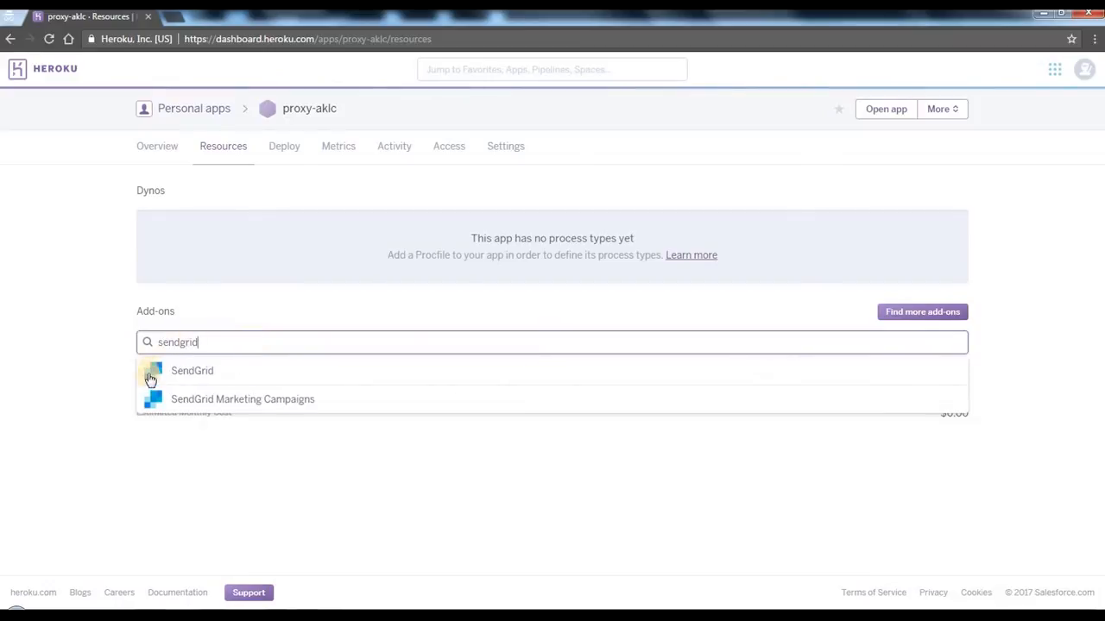
pyautogui.click(197, 373)
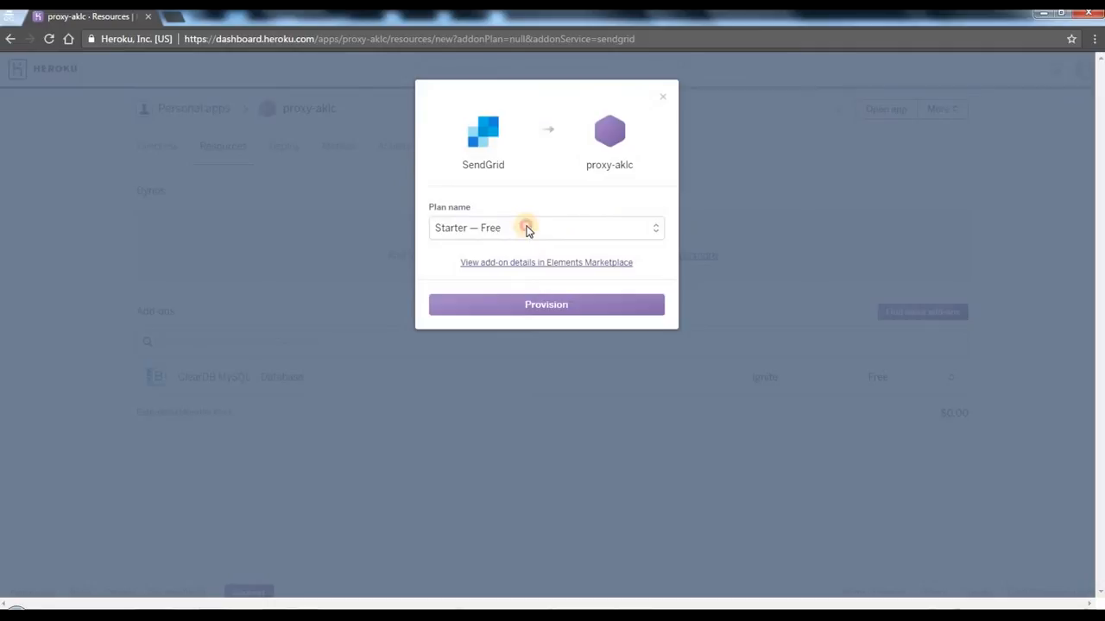
pyautogui.click(523, 227)
pyautogui.click(511, 247)
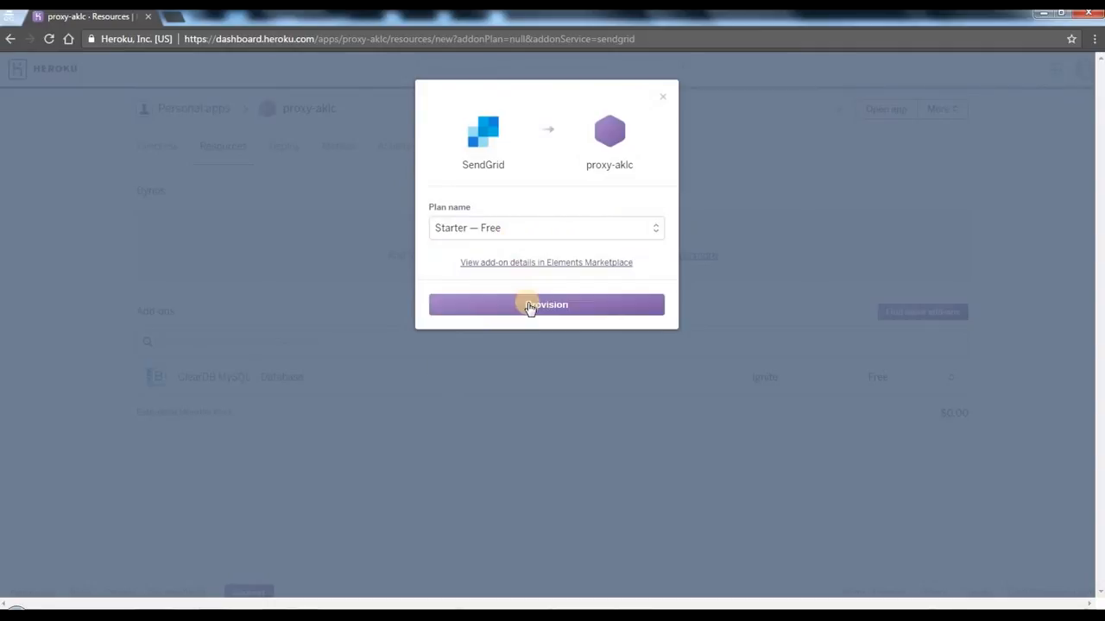
pyautogui.click(528, 305)
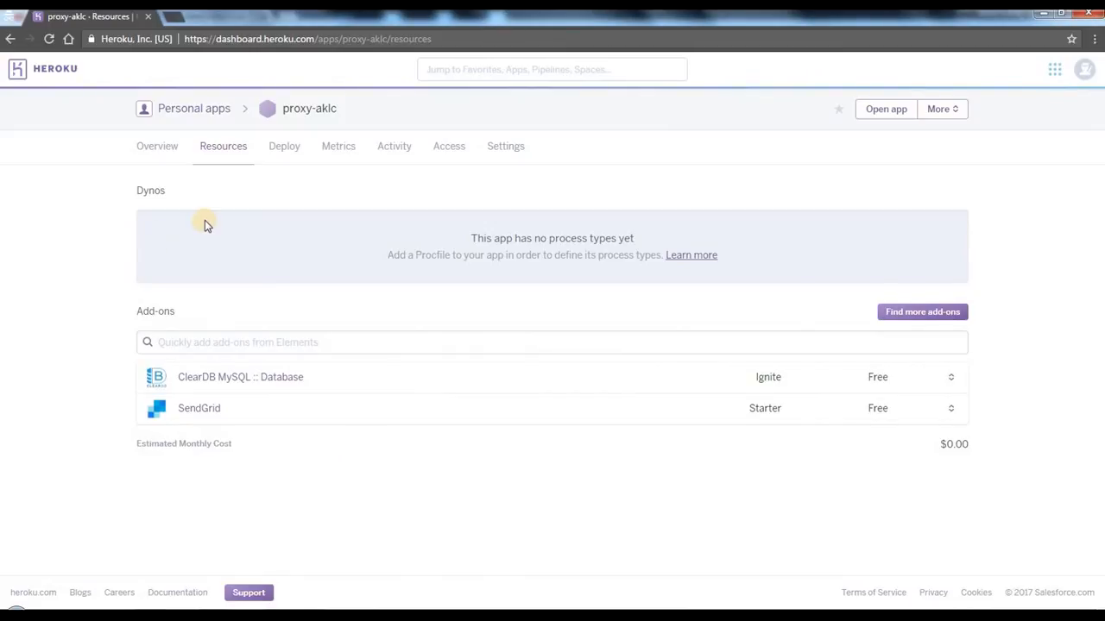
# Step: Go back to the personal apps and create a third app named kgc-aklc in the United States region
pyautogui.moveTo(293, 111); pyautogui.dragTo(376, 119)
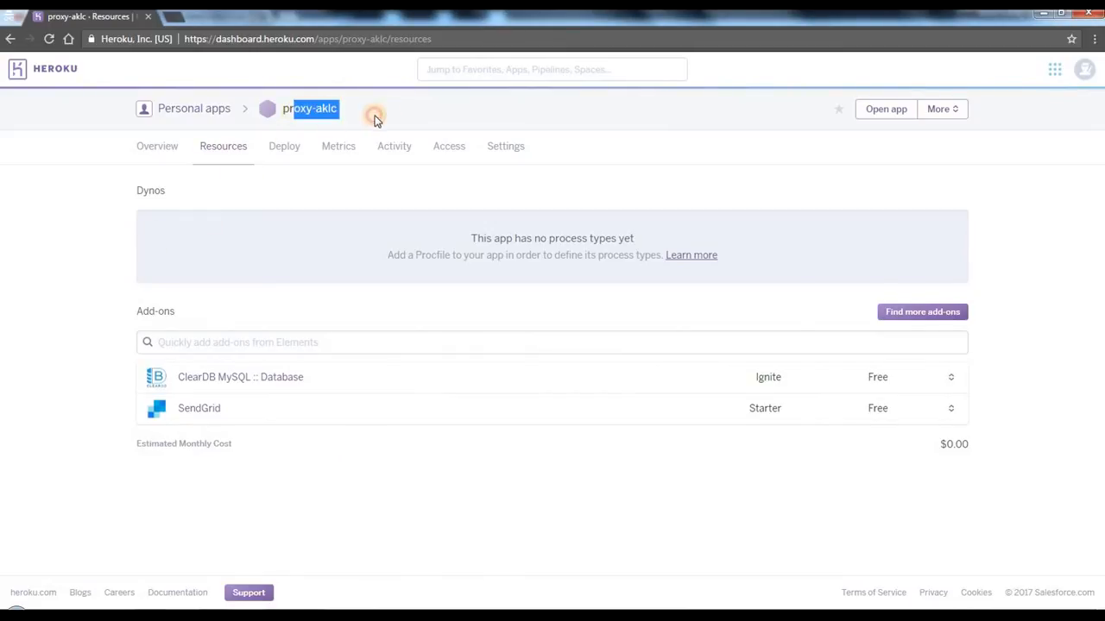
pyautogui.click(208, 113)
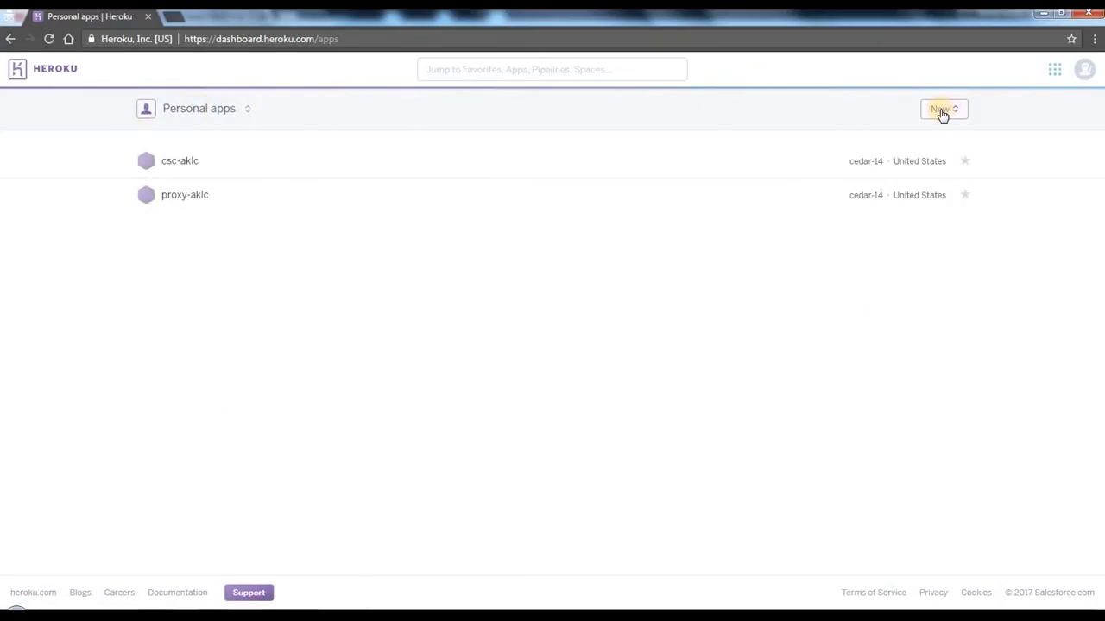
pyautogui.click(941, 112)
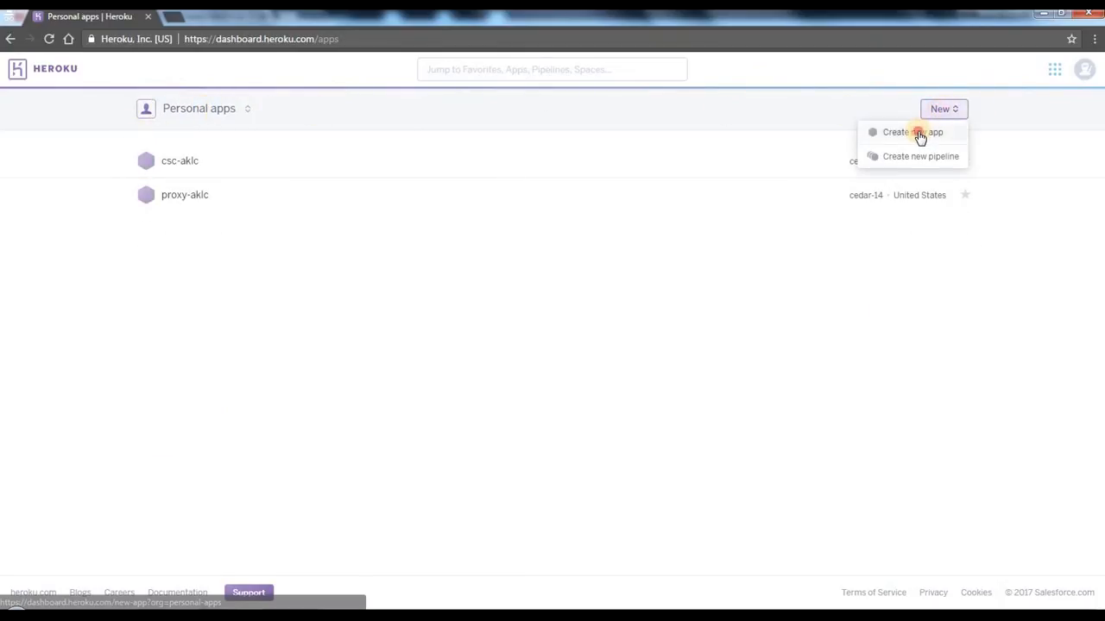
pyautogui.click(917, 131)
pyautogui.click(445, 172)
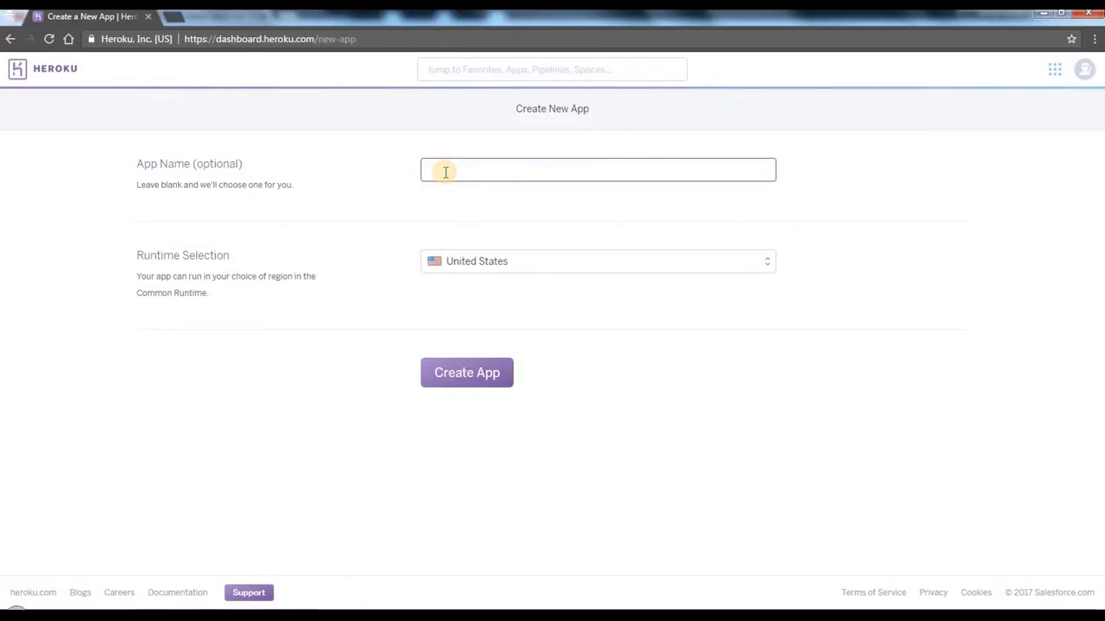
pyautogui.write('ke')
pyautogui.write('c-aklc')
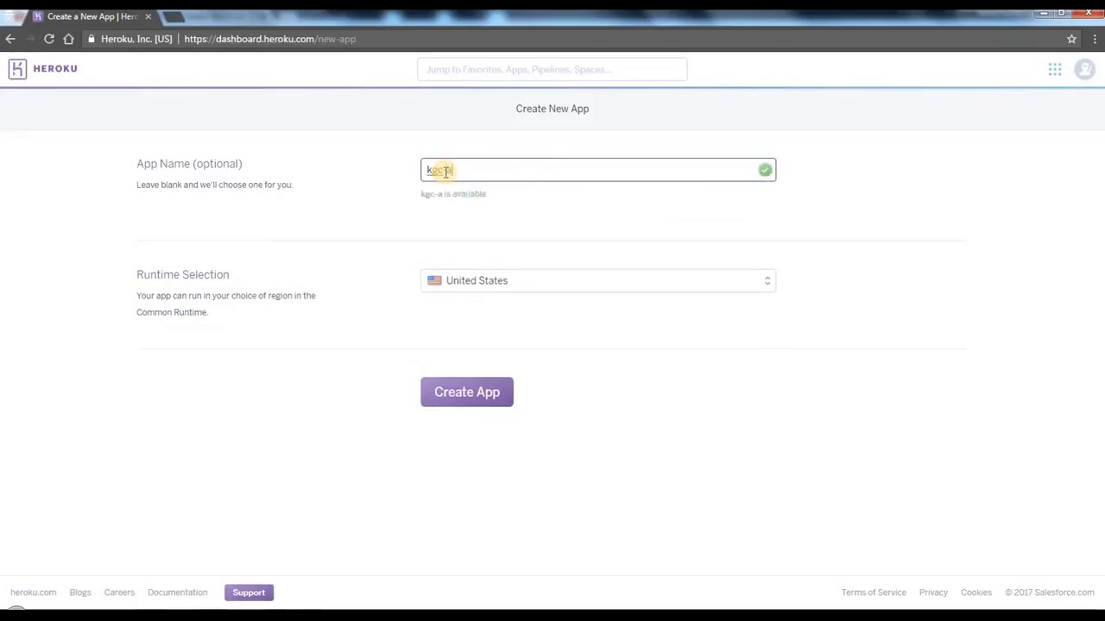
pyautogui.click(477, 395)
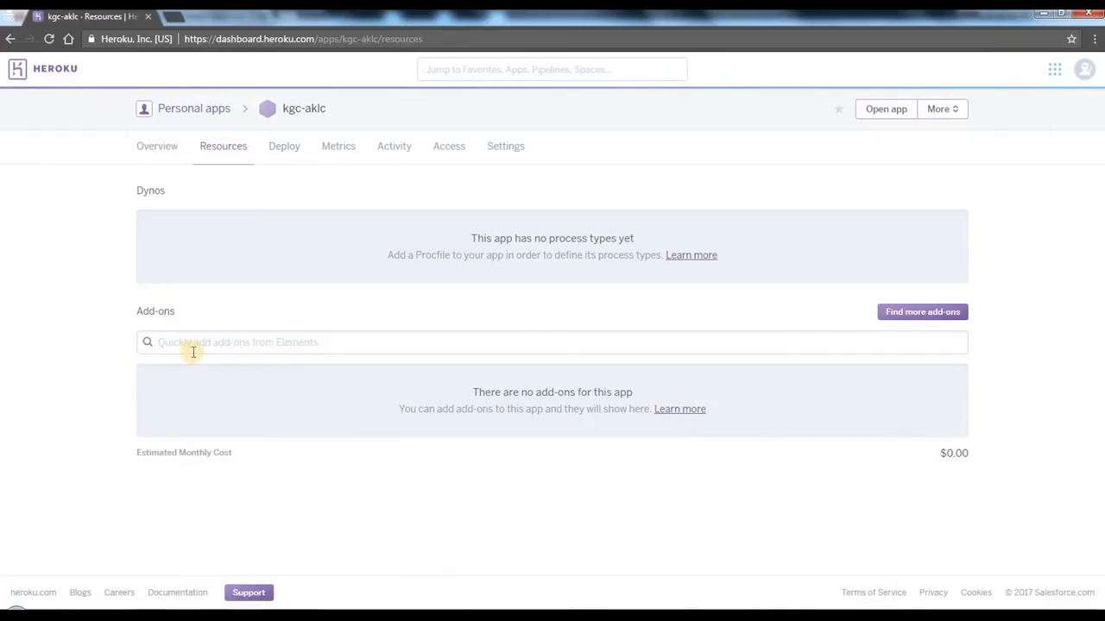
# Step: Find the ClearDB MySQL add-on and provision it for kgc-aklc on the Ignite — Free plan
pyautogui.click(193, 350)
pyautogui.write('mysql')
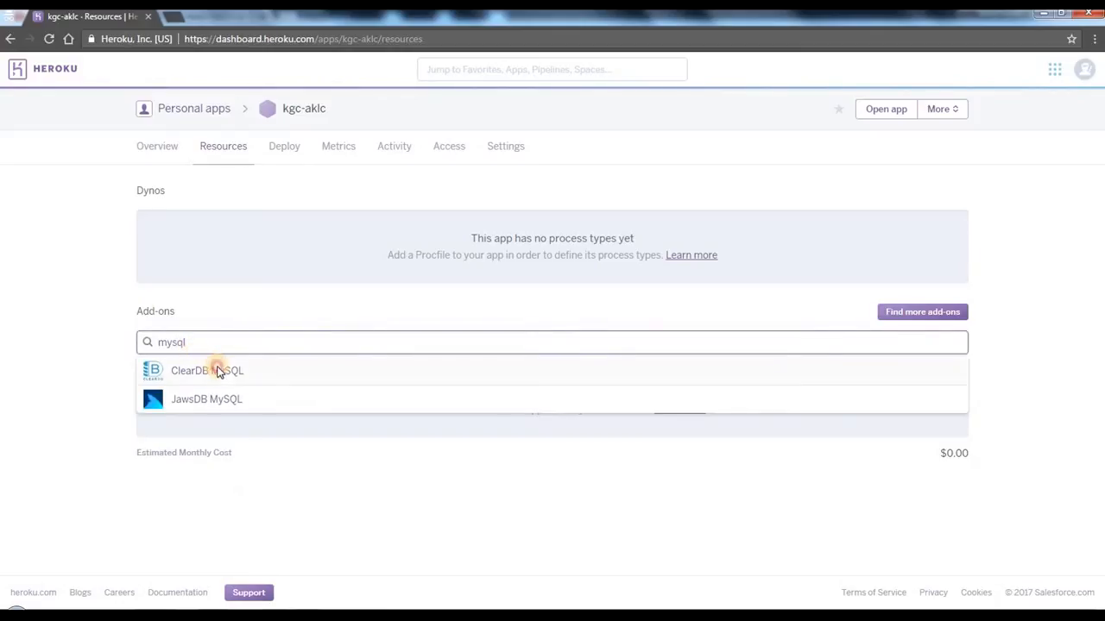
pyautogui.click(217, 371)
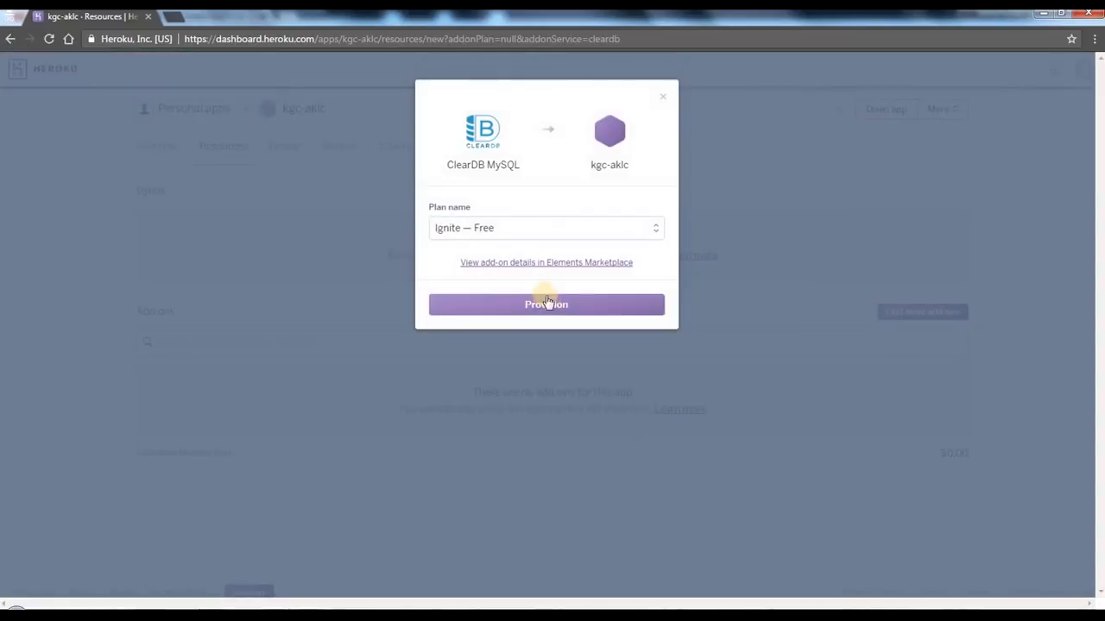
pyautogui.click(550, 305)
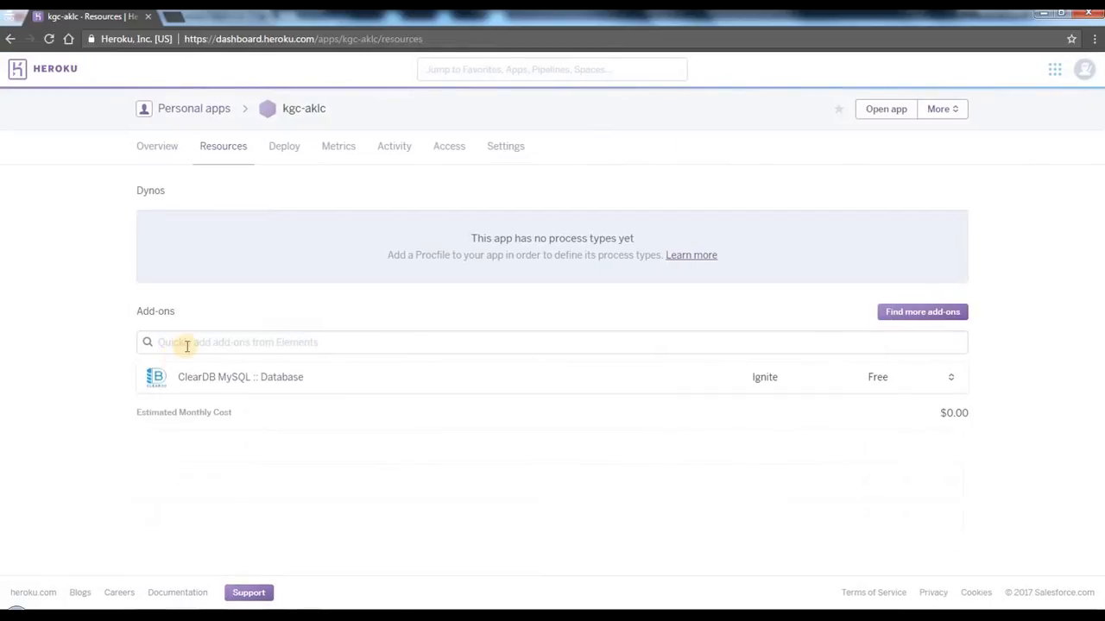
# Step: Find the SendGrid add-on and provision it for kgc-aklc on the free Starter plan
pyautogui.click(186, 346)
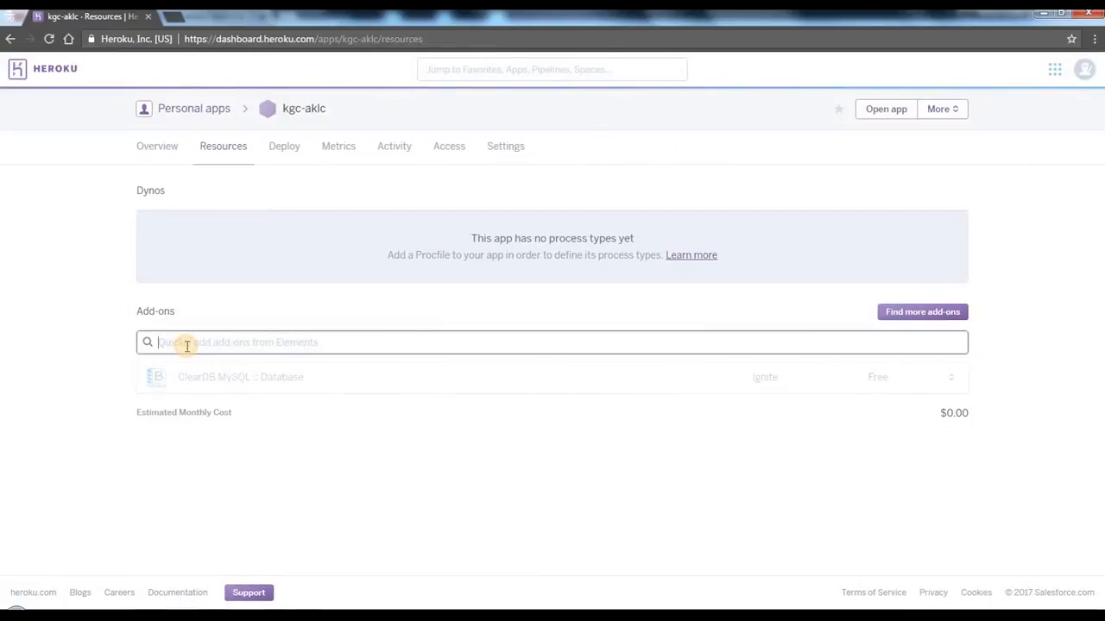
pyautogui.write('sendg')
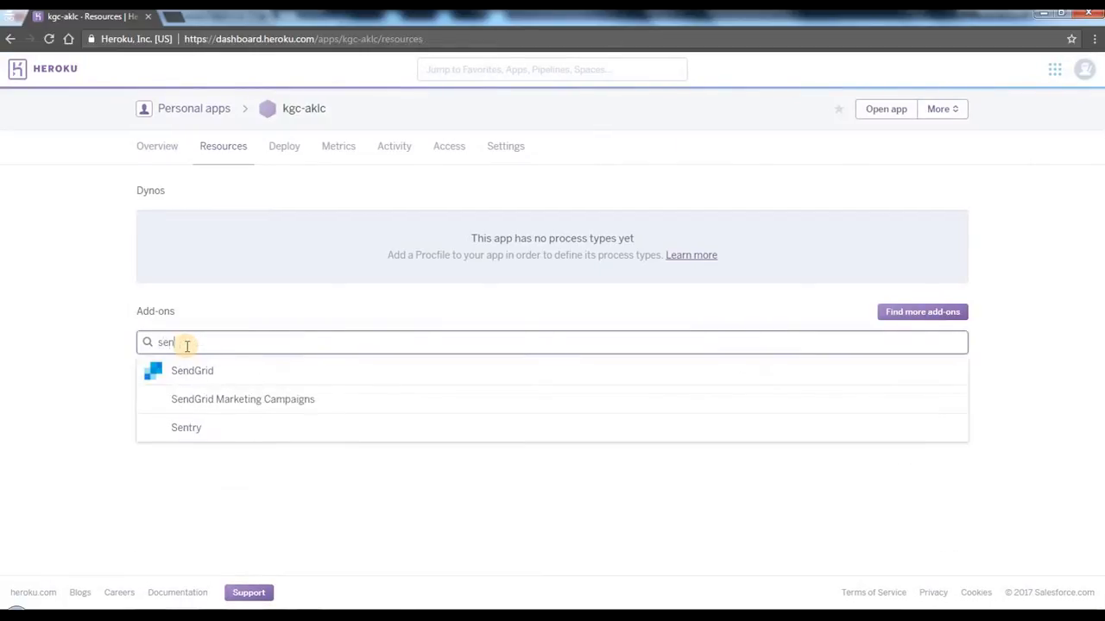
pyautogui.write('rid')
pyautogui.click(204, 373)
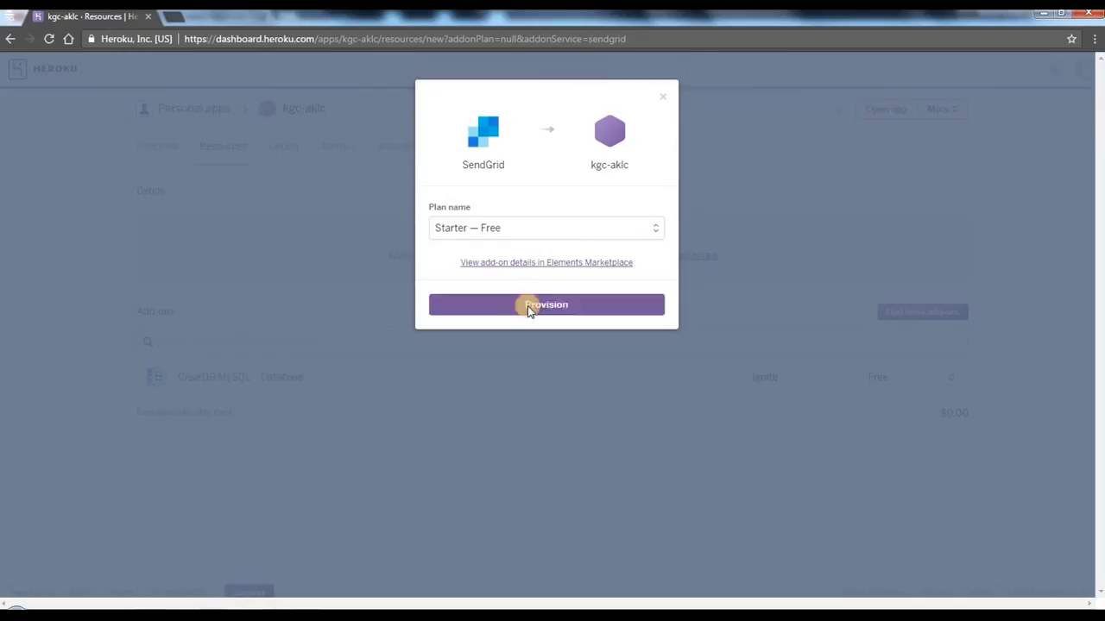
pyautogui.click(529, 308)
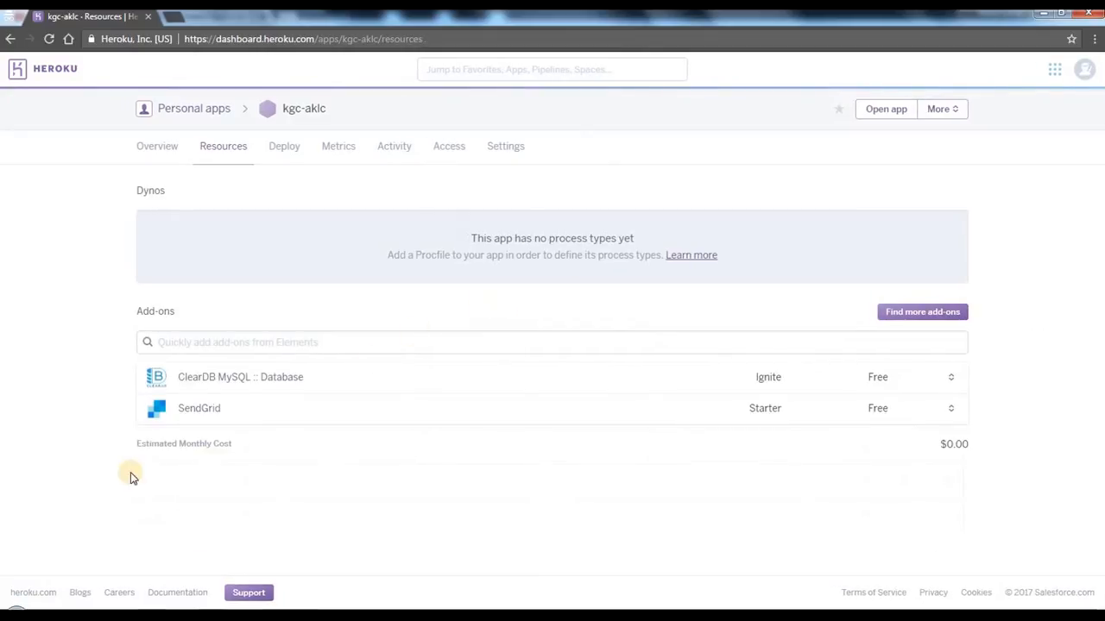
# Step: Return to the personal apps list and review the three created apps
pyautogui.click(198, 113)
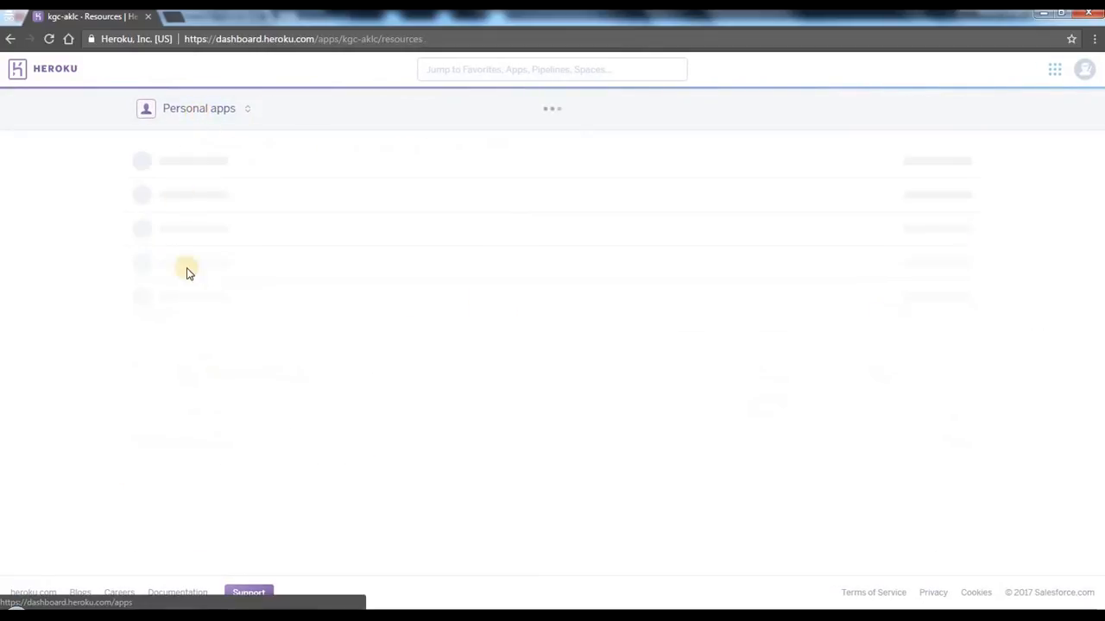
pyautogui.moveTo(208, 251); pyautogui.dragTo(76, 161)
pyautogui.click(76, 160)
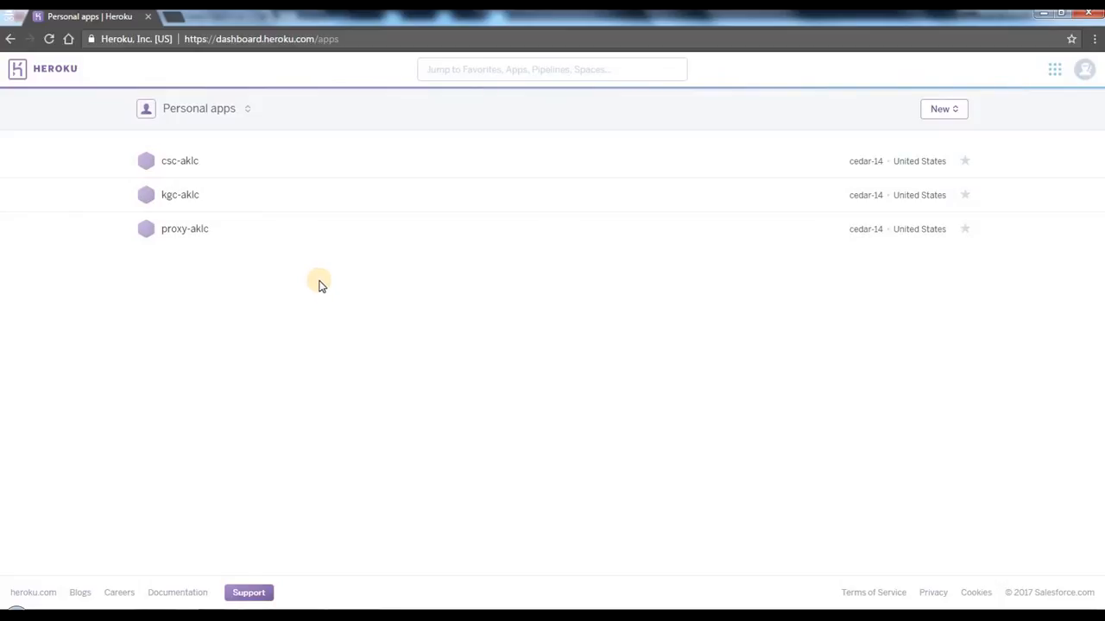
# Step: Switch to the Notepad checklist, mark creating the three applications as DONE and review the remaining MySQL query and WAR deployment items
pyautogui.moveTo(302, 615)
pyautogui.click(493, 537)
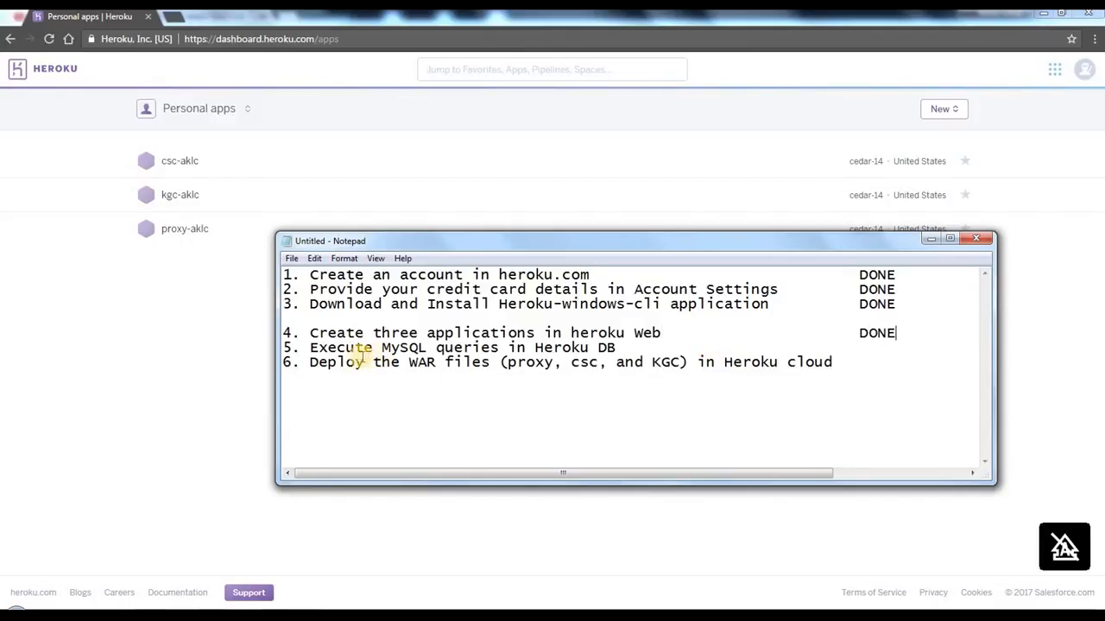
pyautogui.moveTo(357, 356); pyautogui.dragTo(571, 348)
pyautogui.click(592, 414)
pyautogui.click(479, 537)
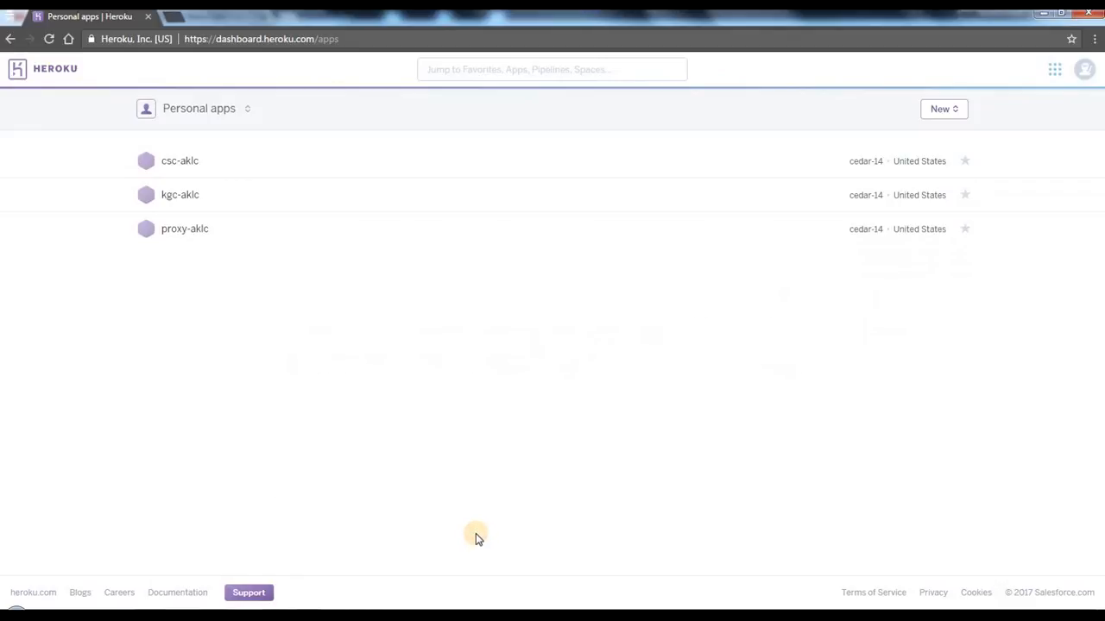
pyautogui.click(302, 614)
pyautogui.click(428, 534)
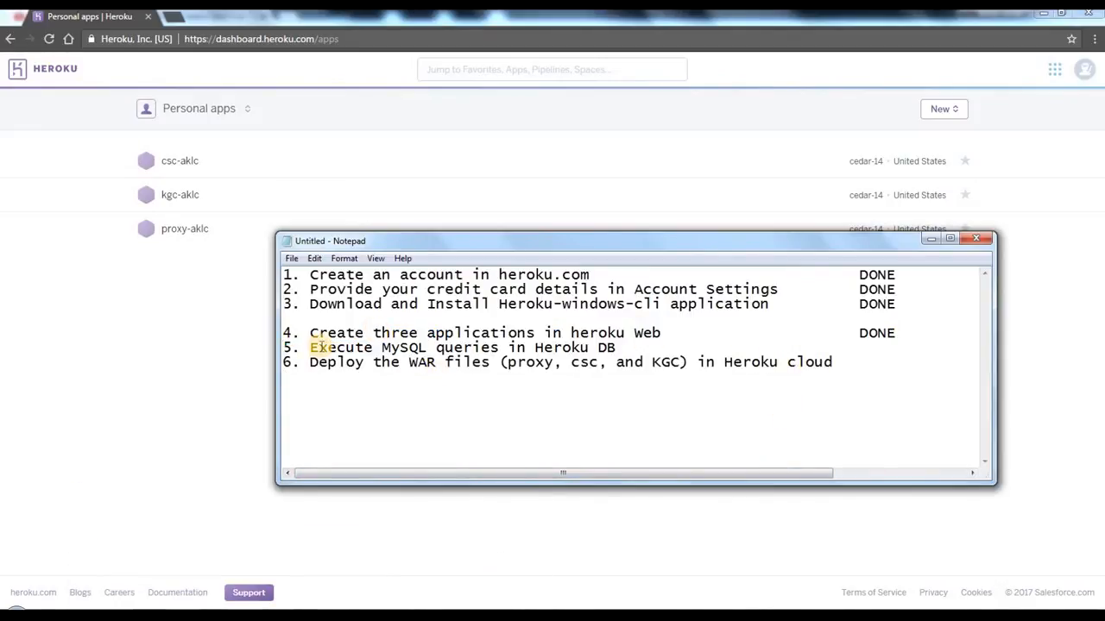
pyautogui.moveTo(318, 348); pyautogui.dragTo(664, 346)
pyautogui.click(664, 346)
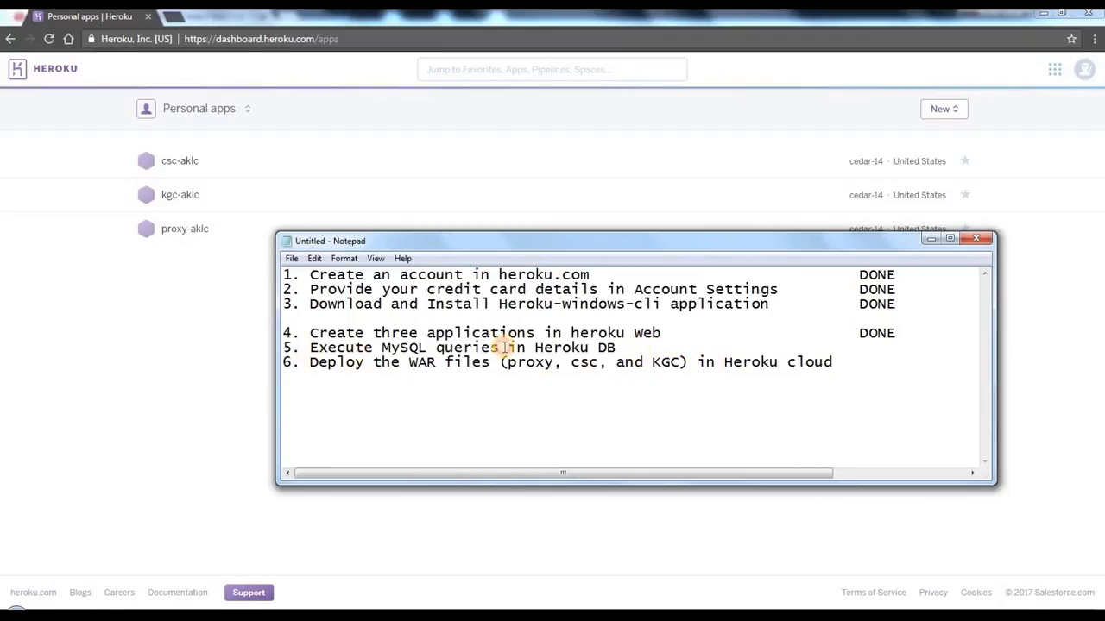
pyautogui.click(716, 362)
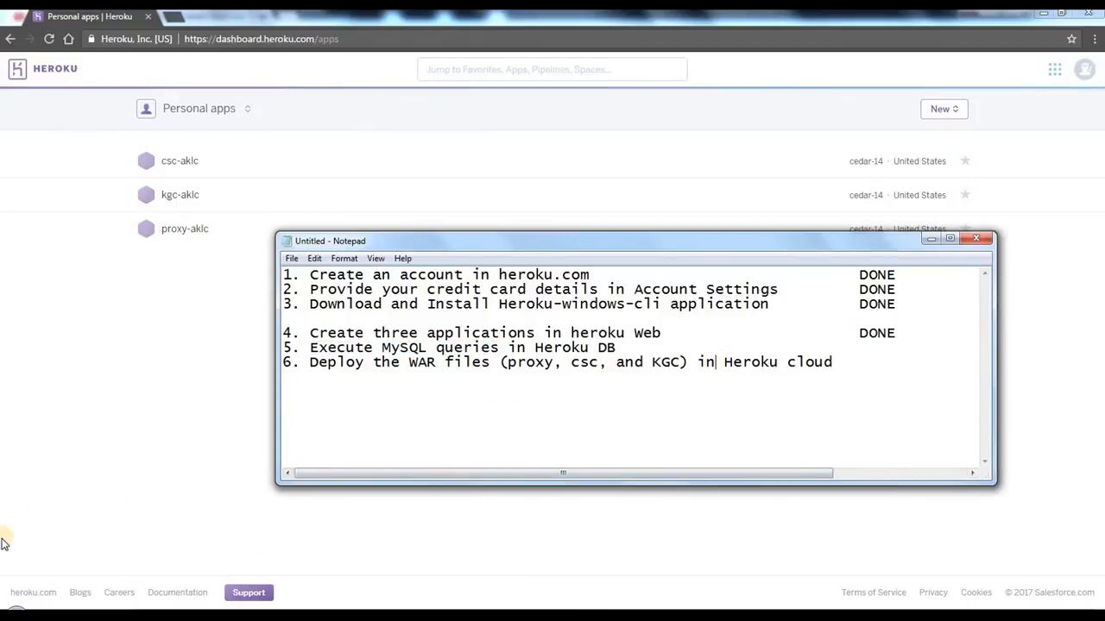
# Step: Launch the Windows Command Prompt (cmd) and move its window lower over the checklist
pyautogui.click(15, 613)
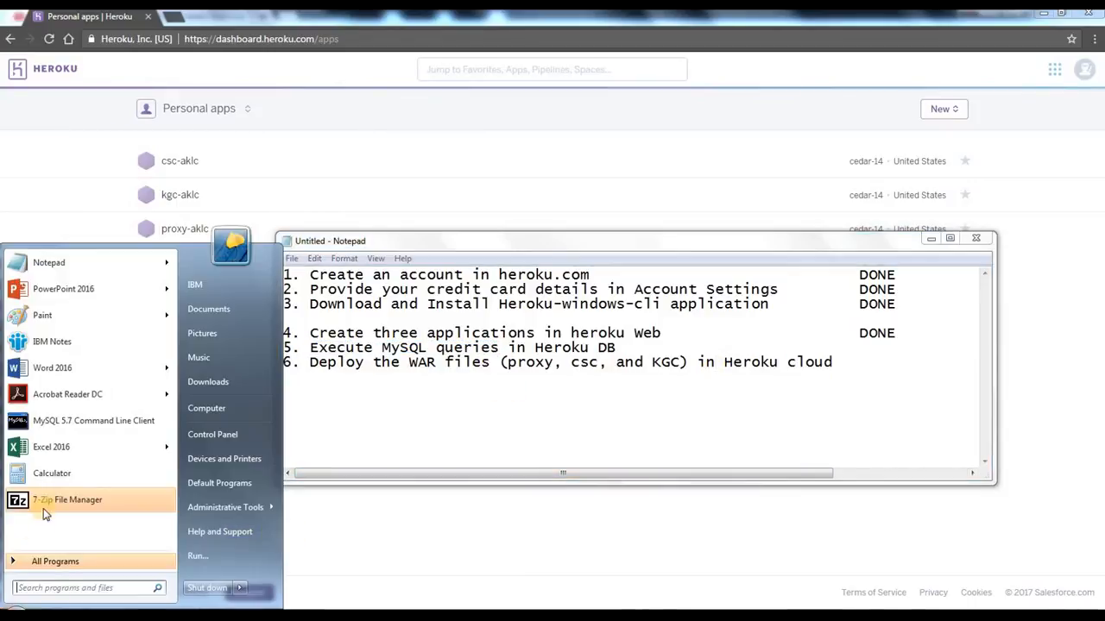
pyautogui.click(16, 613)
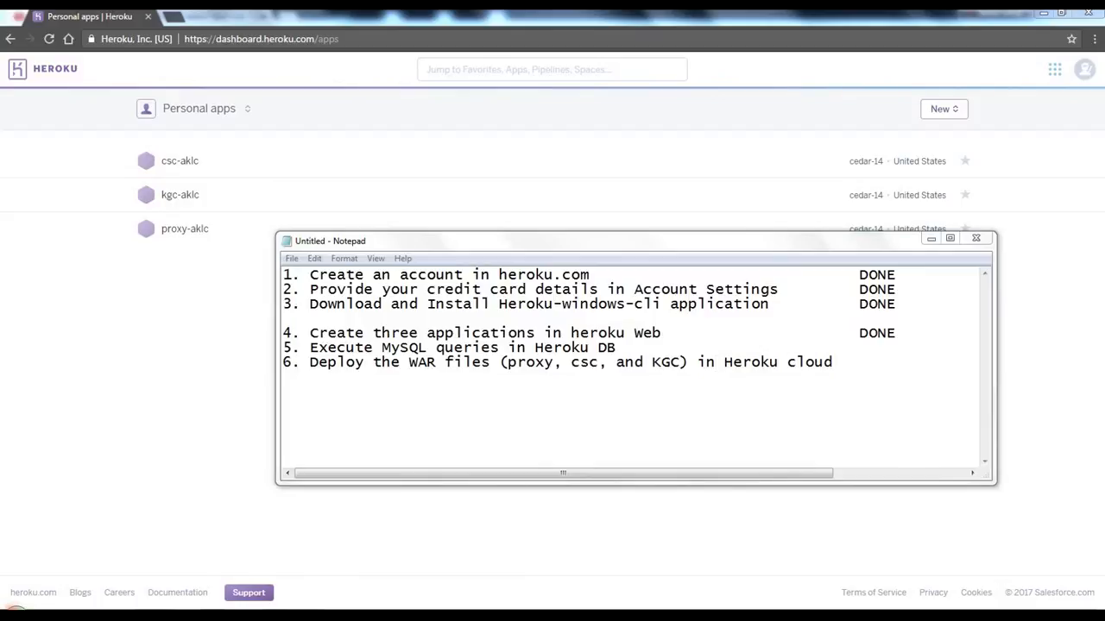
pyautogui.click(15, 613)
pyautogui.write('cmd')
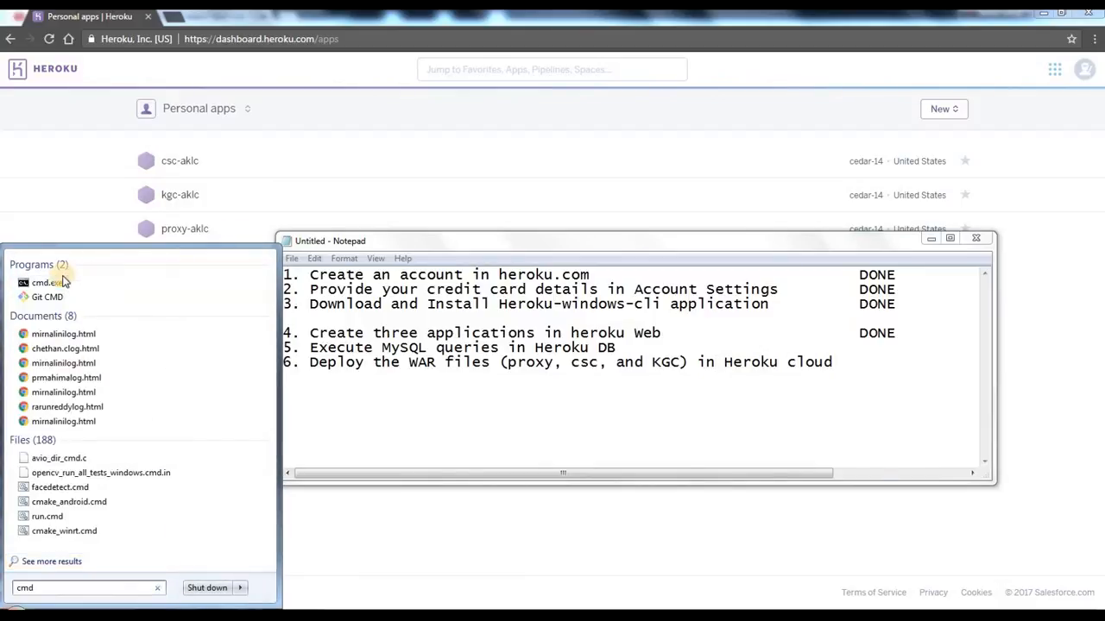
pyautogui.press('Return')
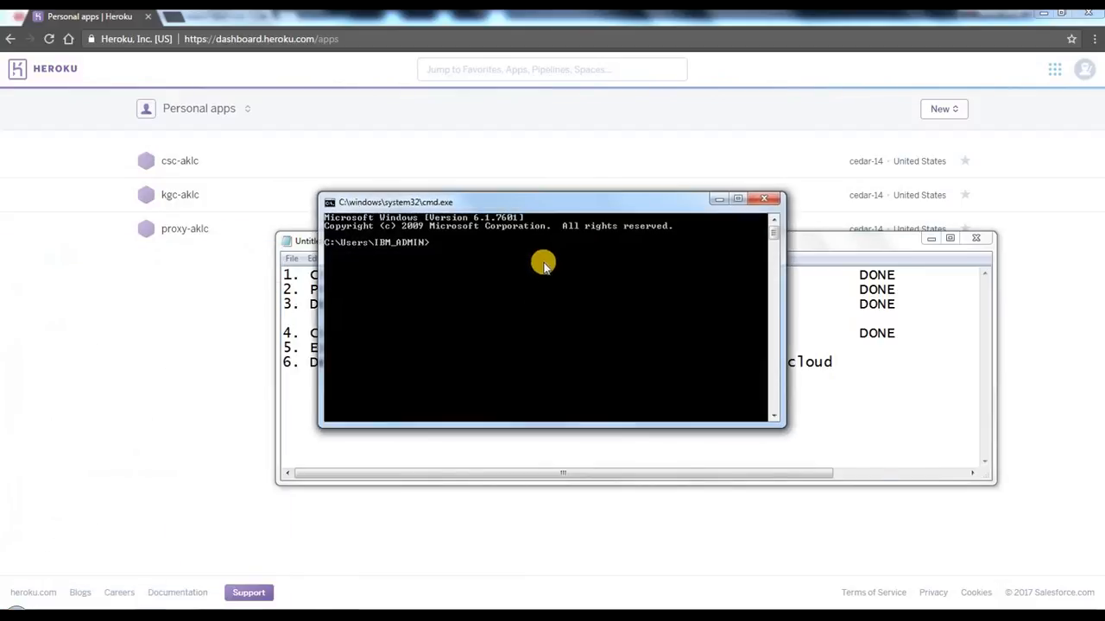
pyautogui.moveTo(537, 198); pyautogui.dragTo(555, 308)
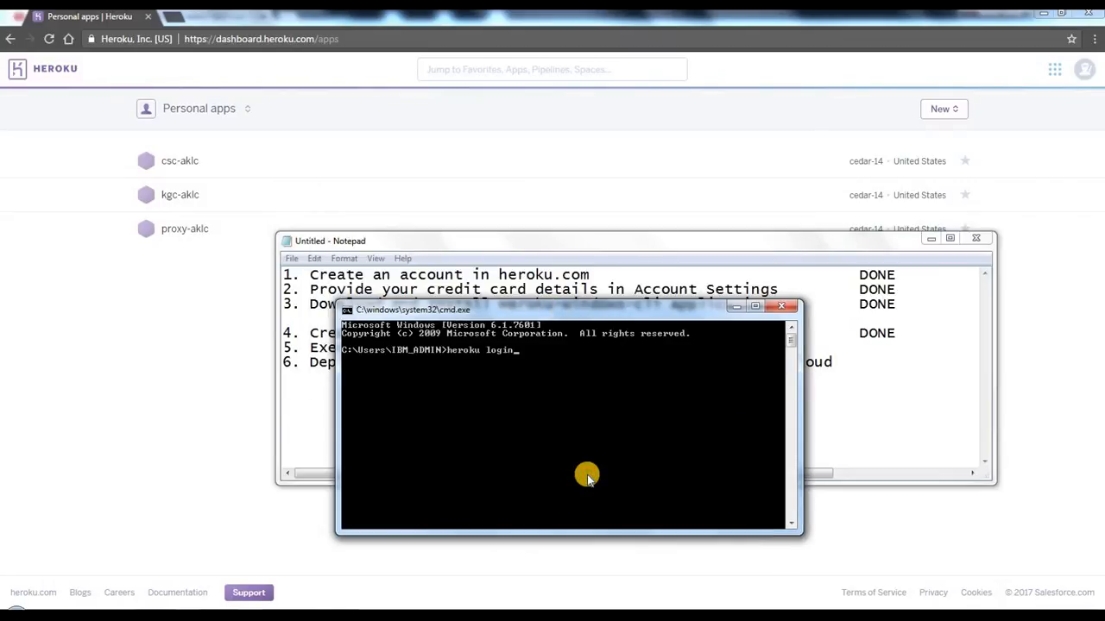
# Step: Run heroku login in the Command Prompt and sign in with the account e-mail and password
pyautogui.write('heroku login')
pyautogui.press('Return')
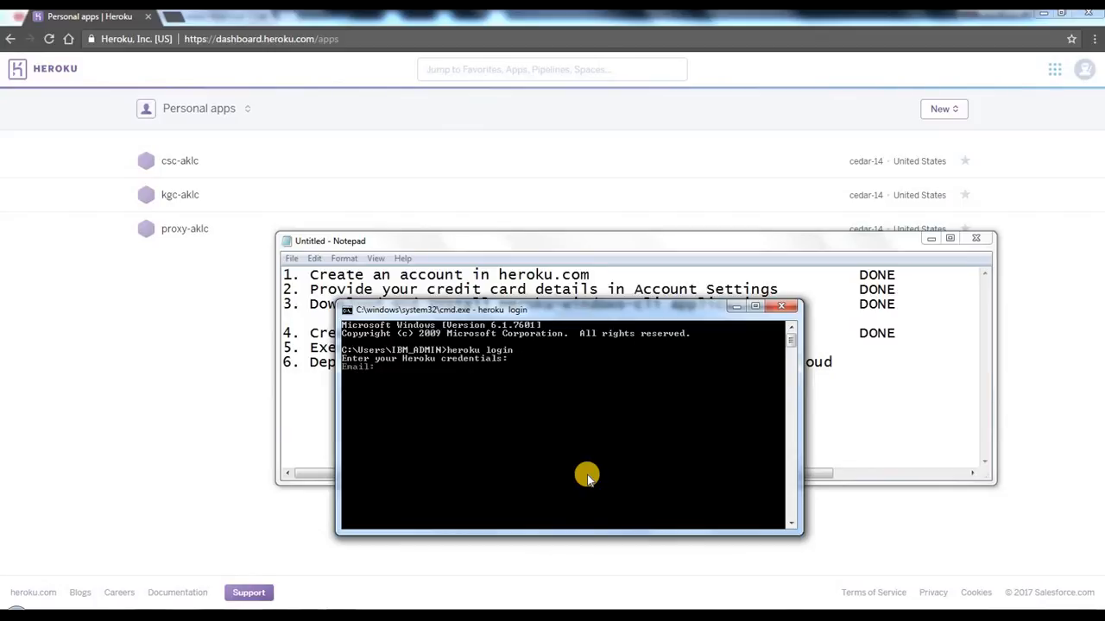
pyautogui.moveTo(534, 310); pyautogui.dragTo(518, 336)
pyautogui.click(485, 411)
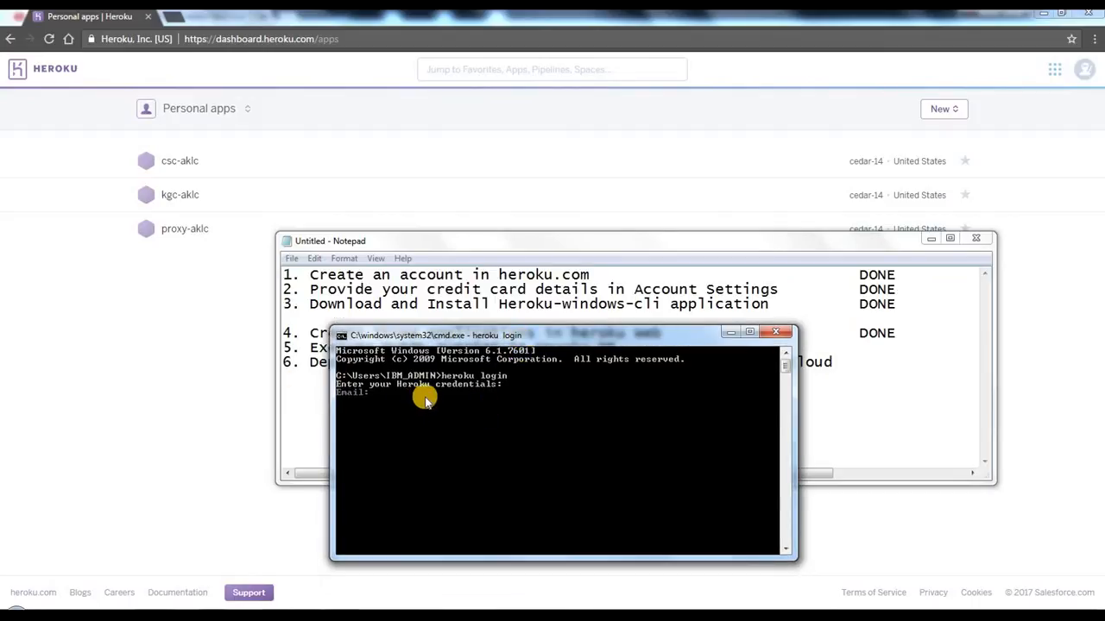
pyautogui.click(501, 395)
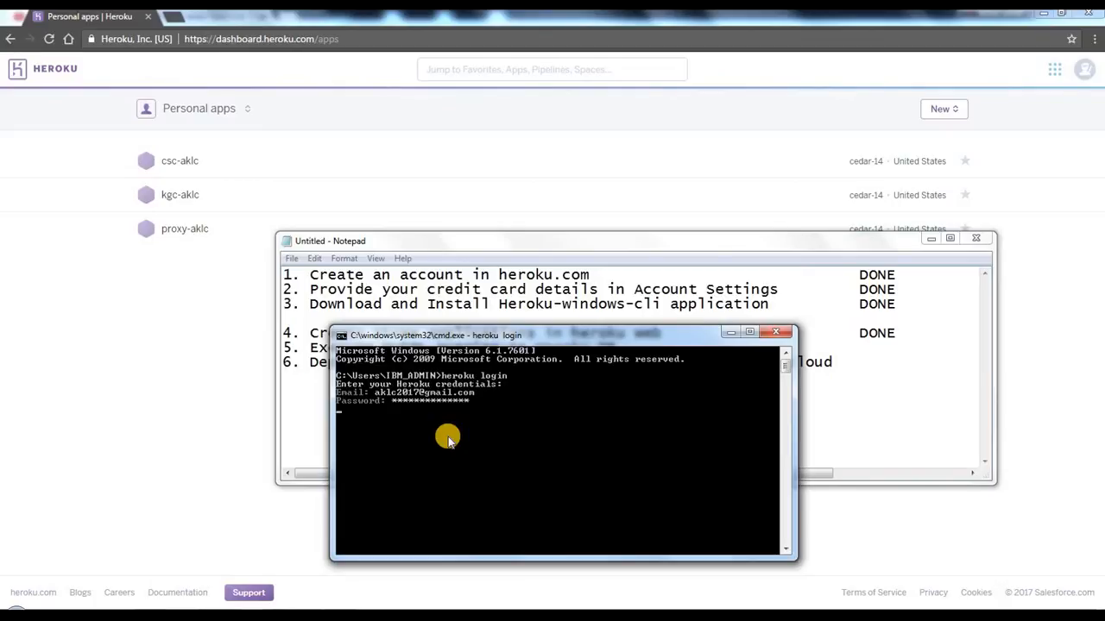
pyautogui.press('Return')
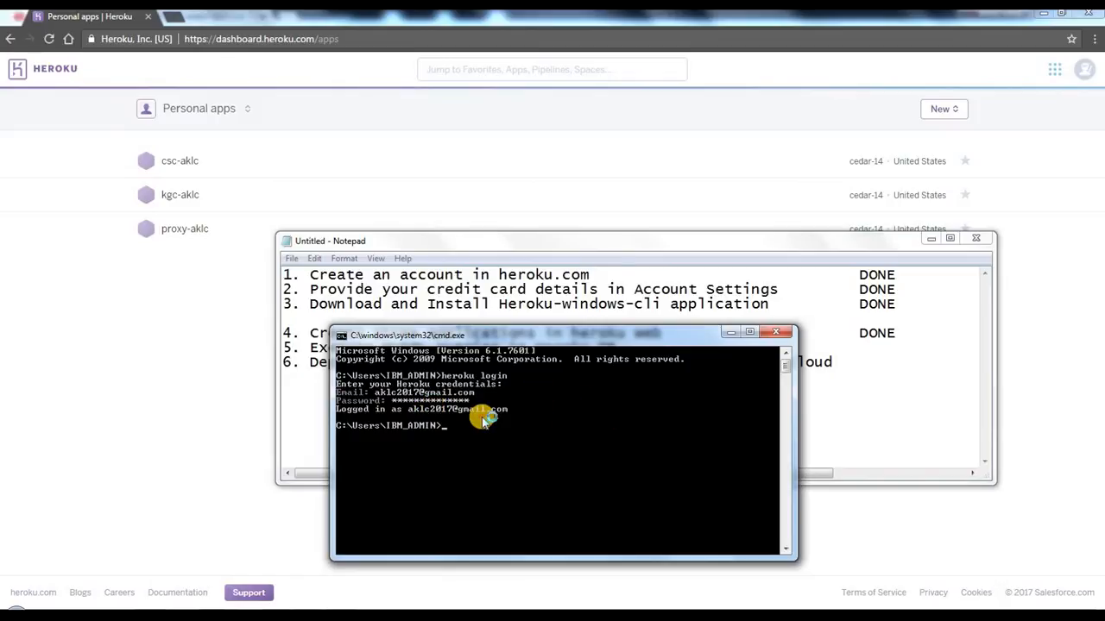
# Step: List the csc-aklc app's config vars by running heroku config -a csc-aklc
pyautogui.click(474, 453)
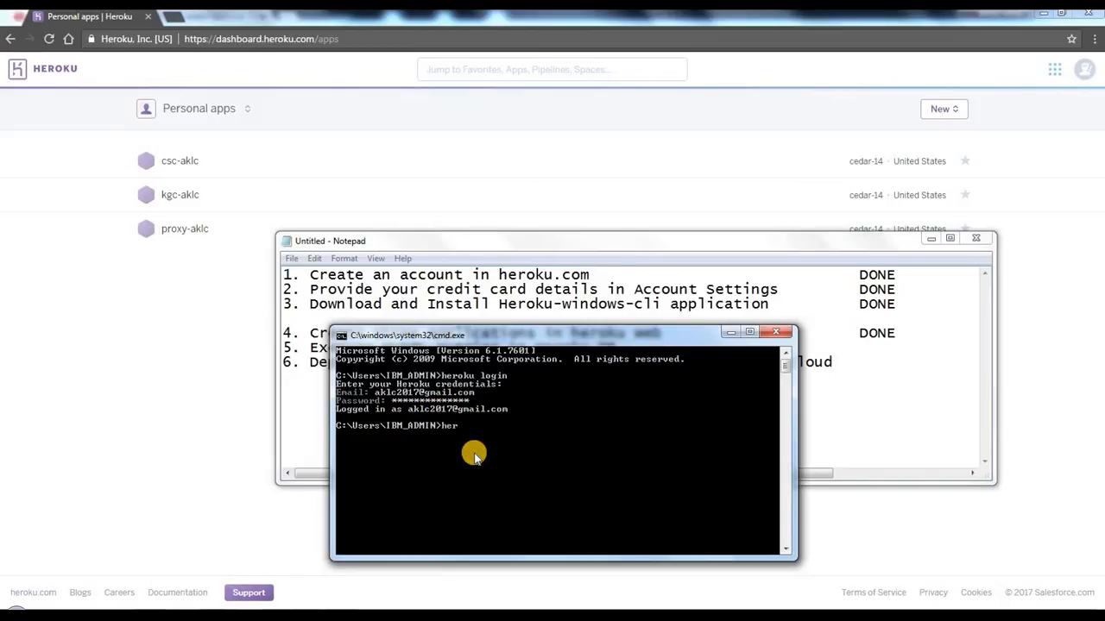
pyautogui.write('heroku config -a csc-aklc')
pyautogui.moveTo(486, 334)
pyautogui.mouseDown()
pyautogui.moveTo(485, 396)
pyautogui.moveTo(486, 325)
pyautogui.mouseUp()
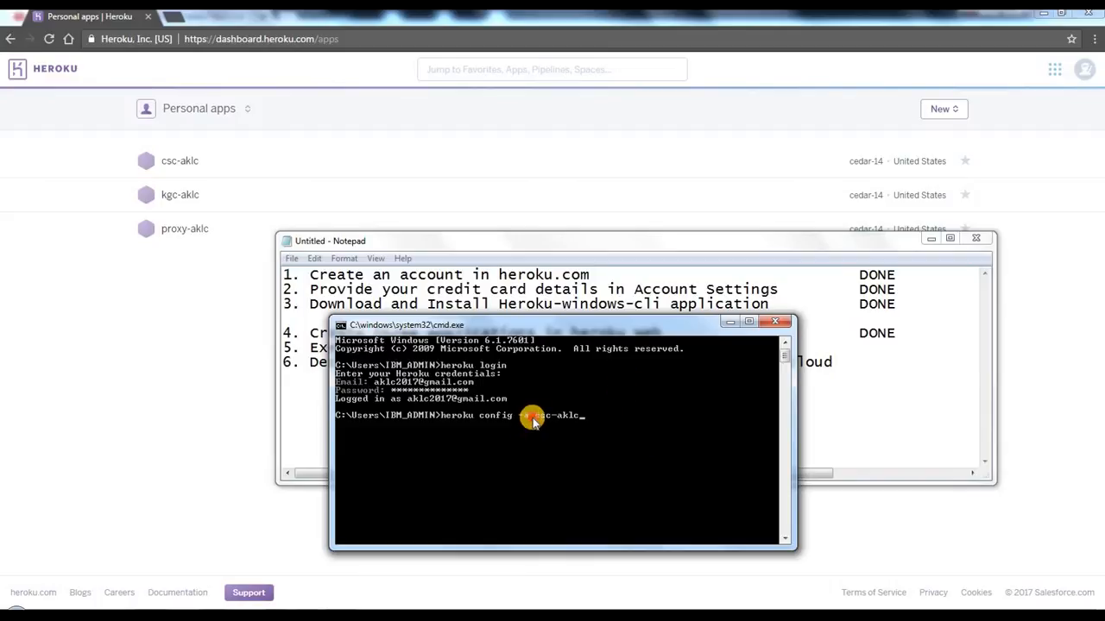
pyautogui.press('Return')
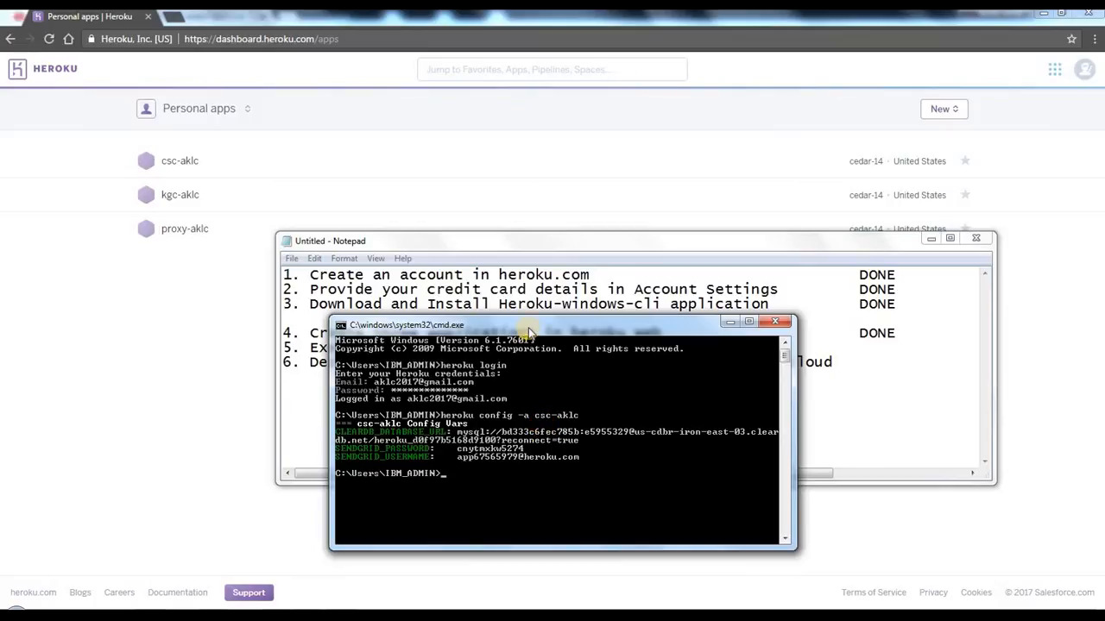
# Step: Move the Notepad and Command Prompt windows apart and make Notepad taller so both texts are readable
pyautogui.moveTo(528, 331); pyautogui.dragTo(749, 336)
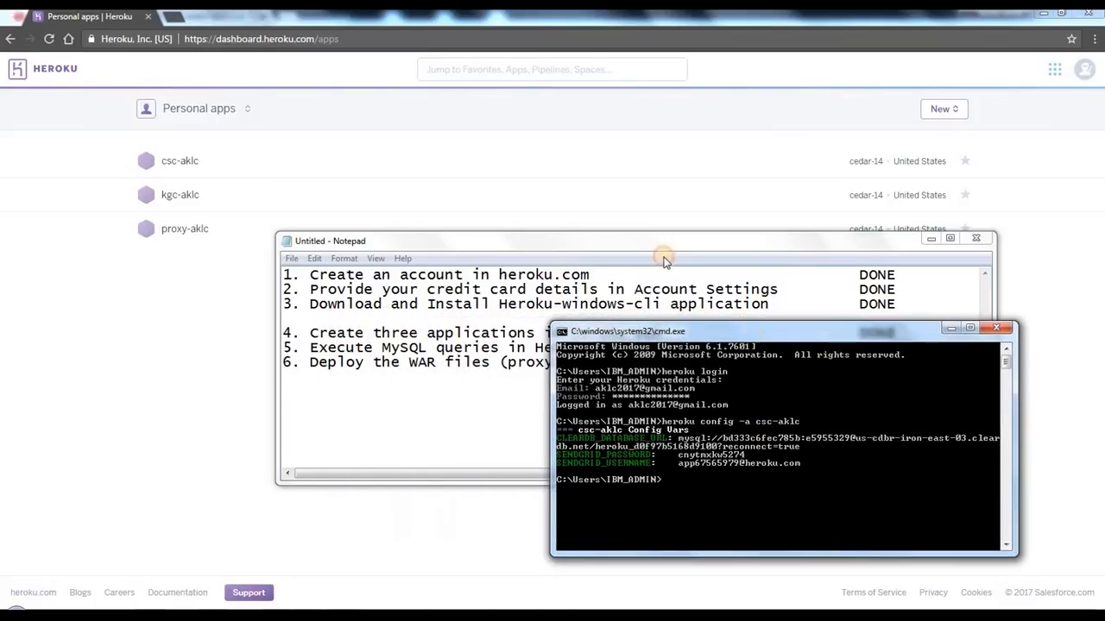
pyautogui.moveTo(635, 248); pyautogui.dragTo(437, 35)
pyautogui.moveTo(431, 309); pyautogui.dragTo(397, 491)
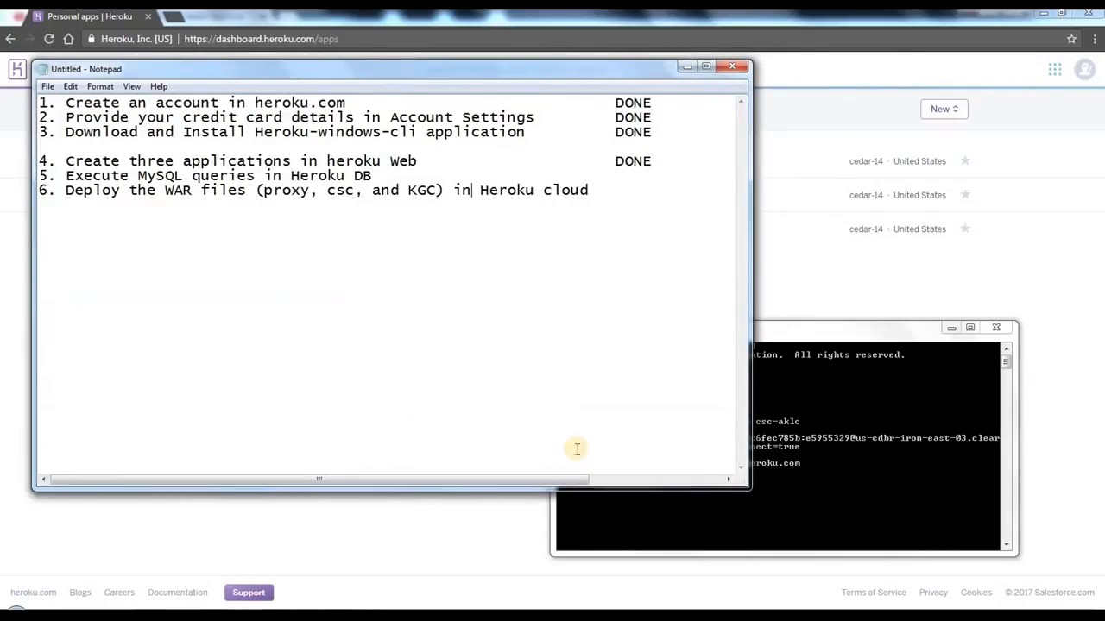
pyautogui.moveTo(740, 328); pyautogui.dragTo(758, 213)
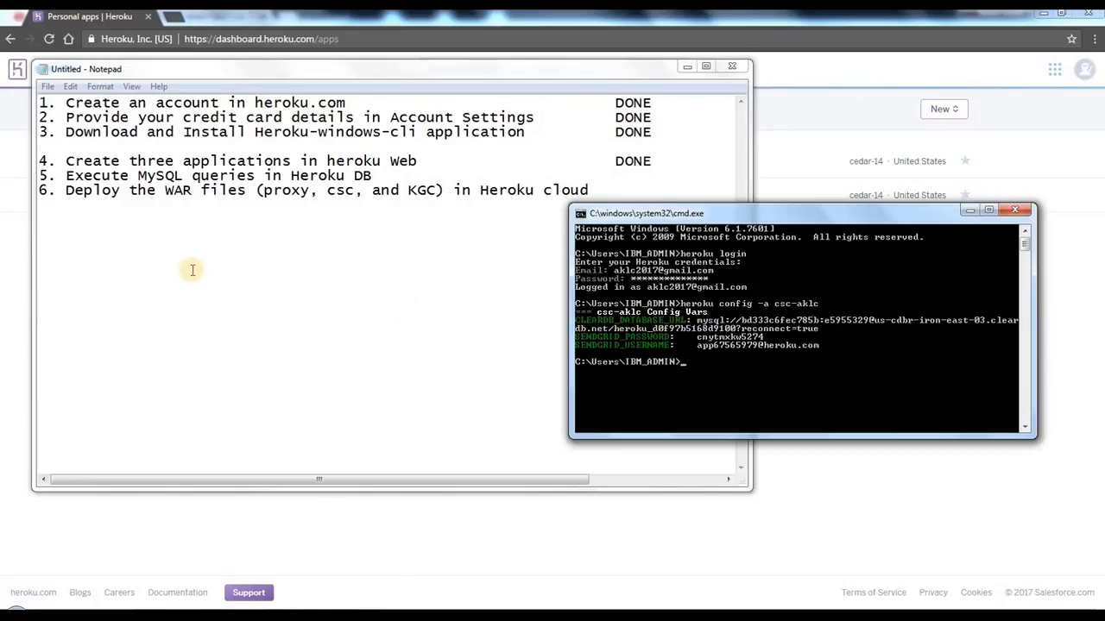
# Step: Add a CSC heading below the checklist with blank MYSQL USERNAME, MYSQL PASSWORD, MYSQL HOST and MYSQL DB NAME lines
pyautogui.click(158, 248)
pyautogui.write('cxsc')
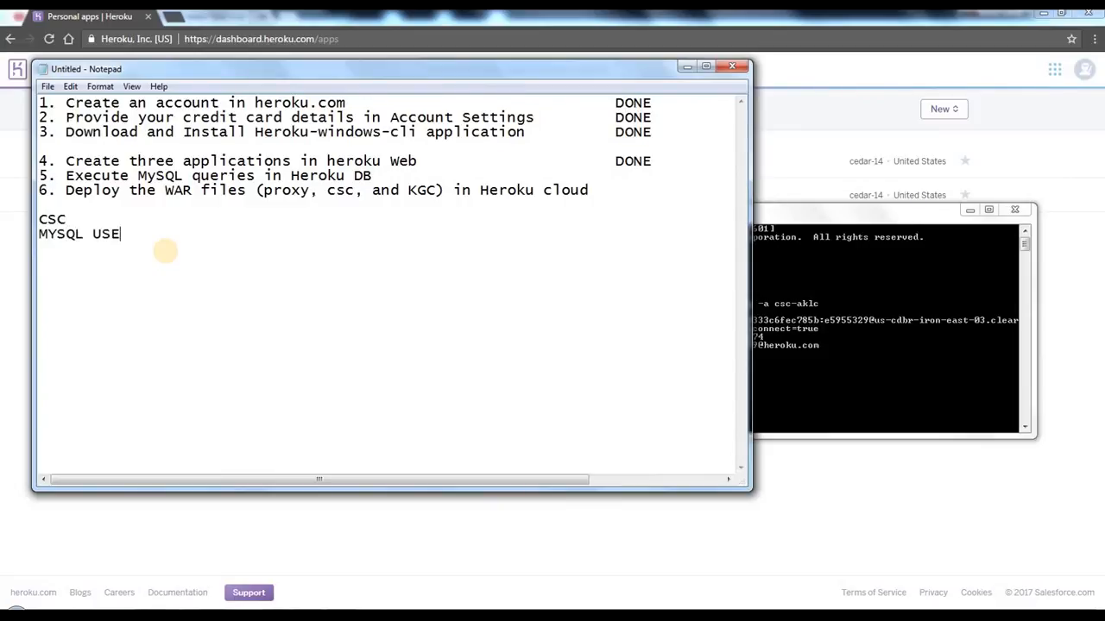
pyautogui.write('RNAME  :')
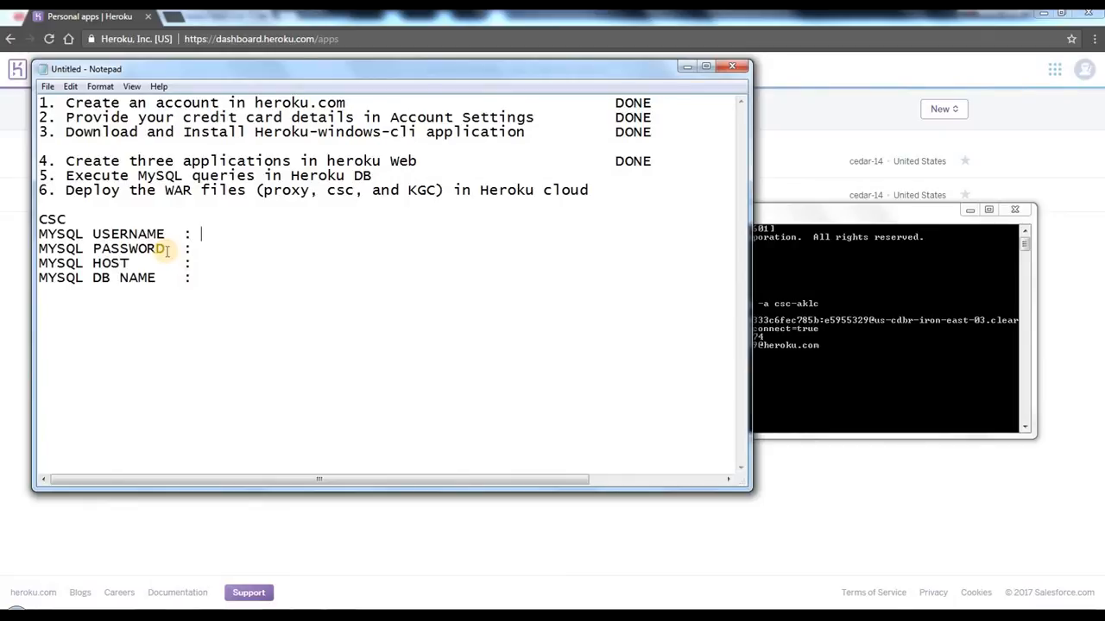
# Step: Bring the Command Prompt window forward and move it lower, clear of the CSC lines in Notepad
pyautogui.click(855, 300)
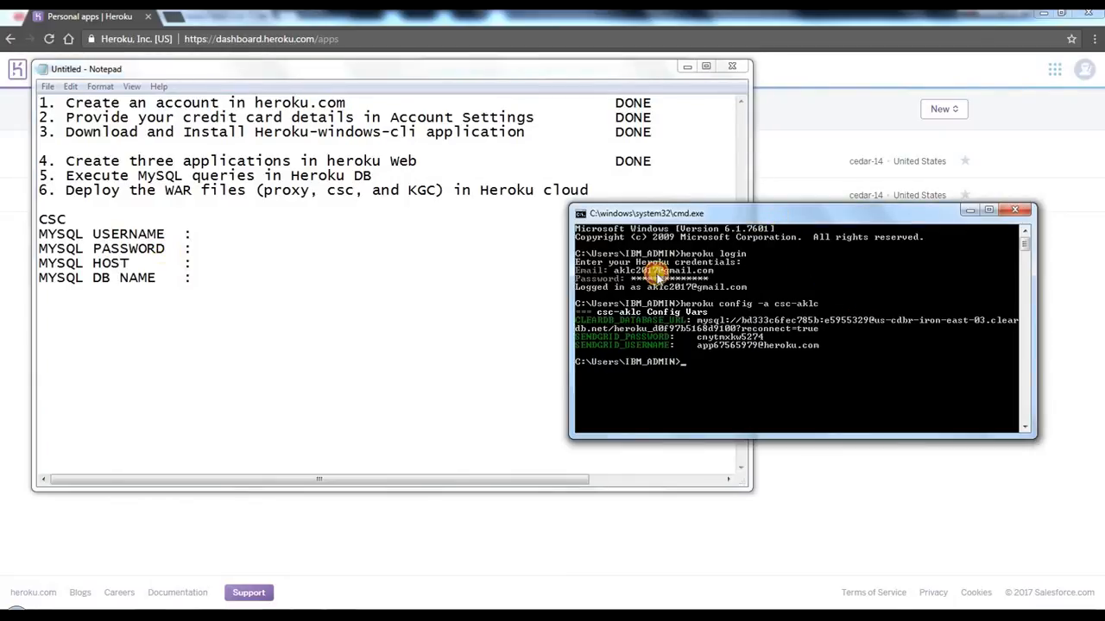
pyautogui.moveTo(657, 276); pyautogui.dragTo(650, 330)
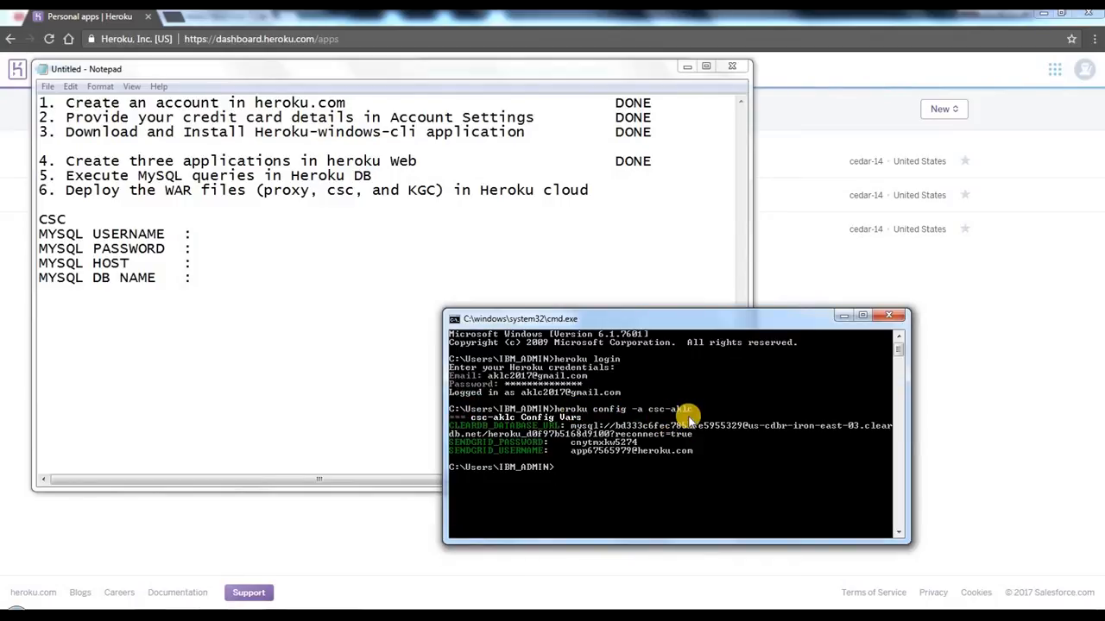
pyautogui.rightClick(708, 385)
pyautogui.click(417, 377)
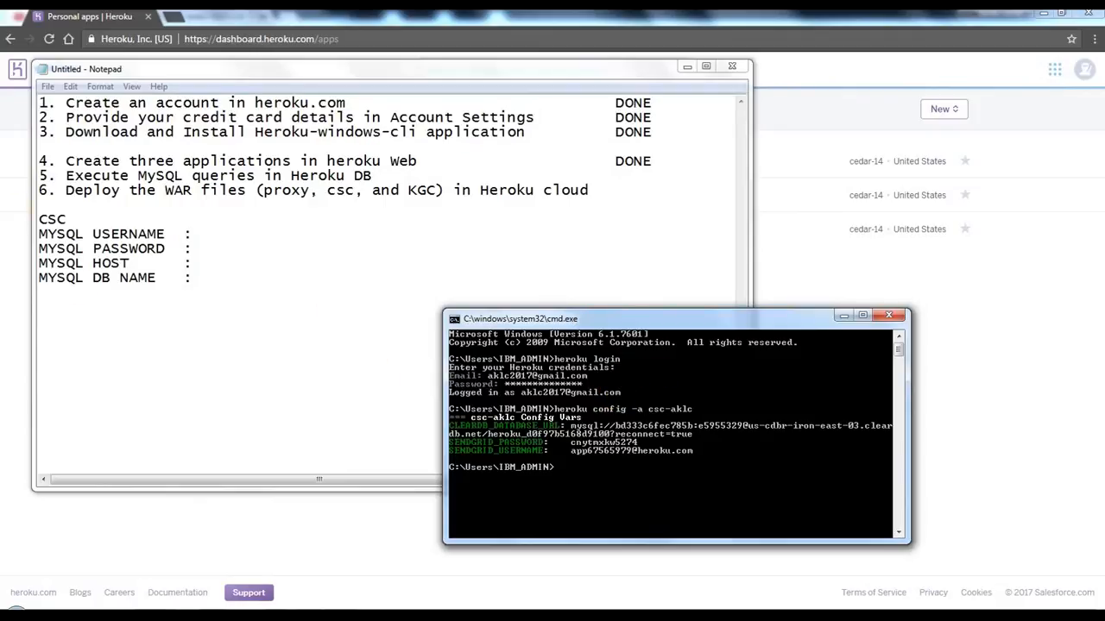
# Step: Copy the whole CSC block in Notepad and paste two copies below it, separated by blank lines
pyautogui.moveTo(69, 219); pyautogui.dragTo(7, 217)
pyautogui.click(269, 254)
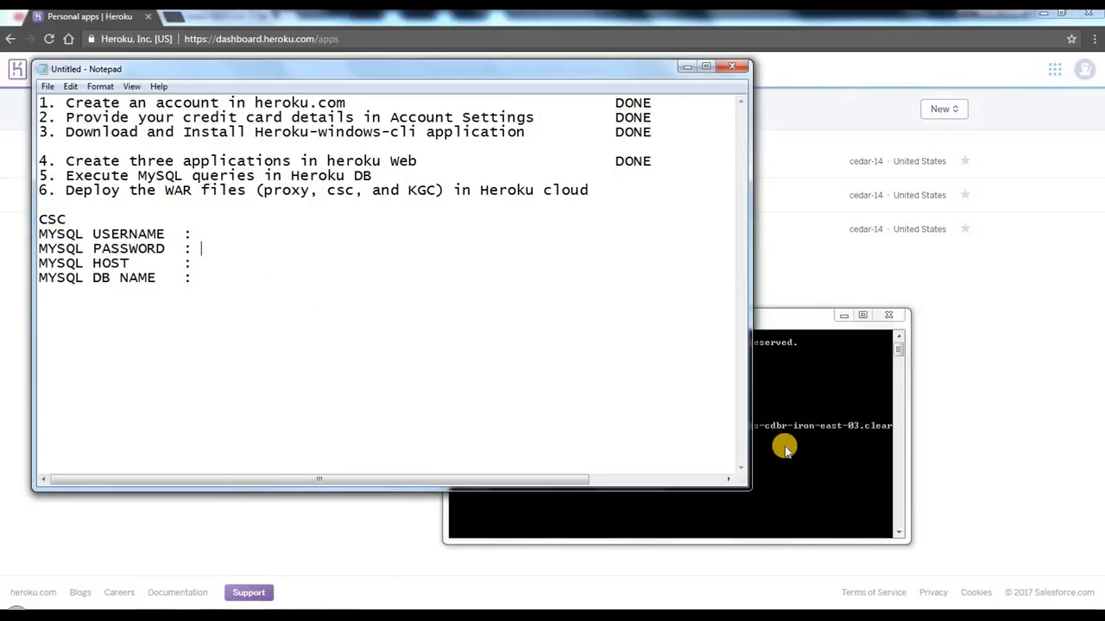
pyautogui.click(784, 449)
pyautogui.click(260, 318)
pyautogui.moveTo(259, 318); pyautogui.dragTo(5, 218)
pyautogui.hotkey('ctrl', 'c')
pyautogui.hotkey('ctrl', 'End')
pyautogui.press('Return')
pyautogui.press('Return')
pyautogui.hotkey('ctrl', 'v')
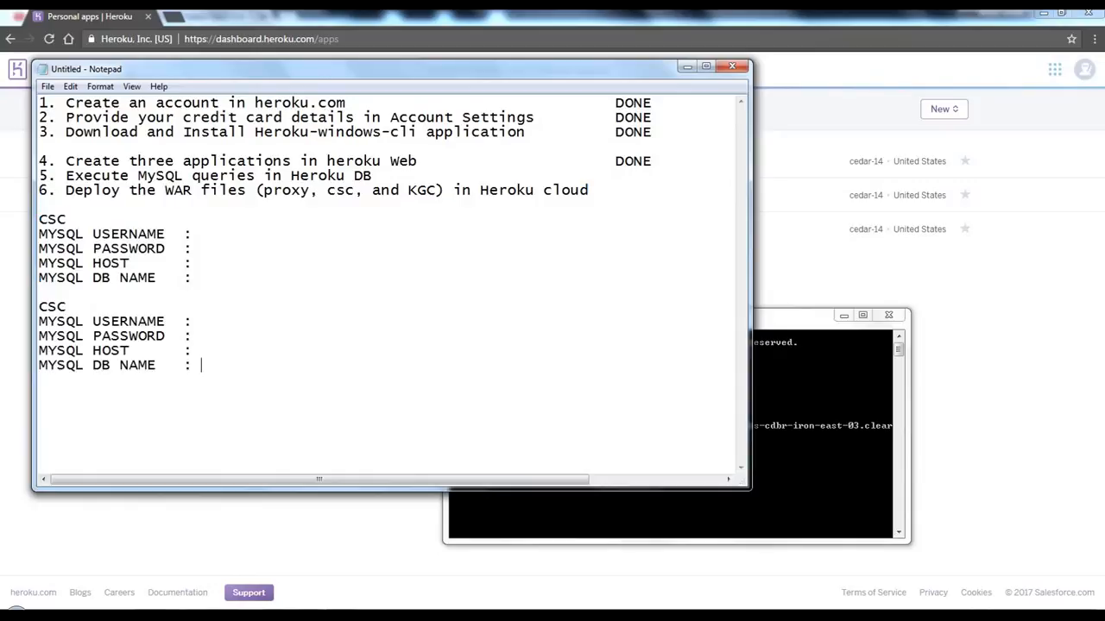
pyautogui.press('Return')
pyautogui.hotkey('ctrl', 'v')
# Step: Rename the second block's heading to KGC and the third block's heading to PROXY
pyautogui.doubleClick(47, 306)
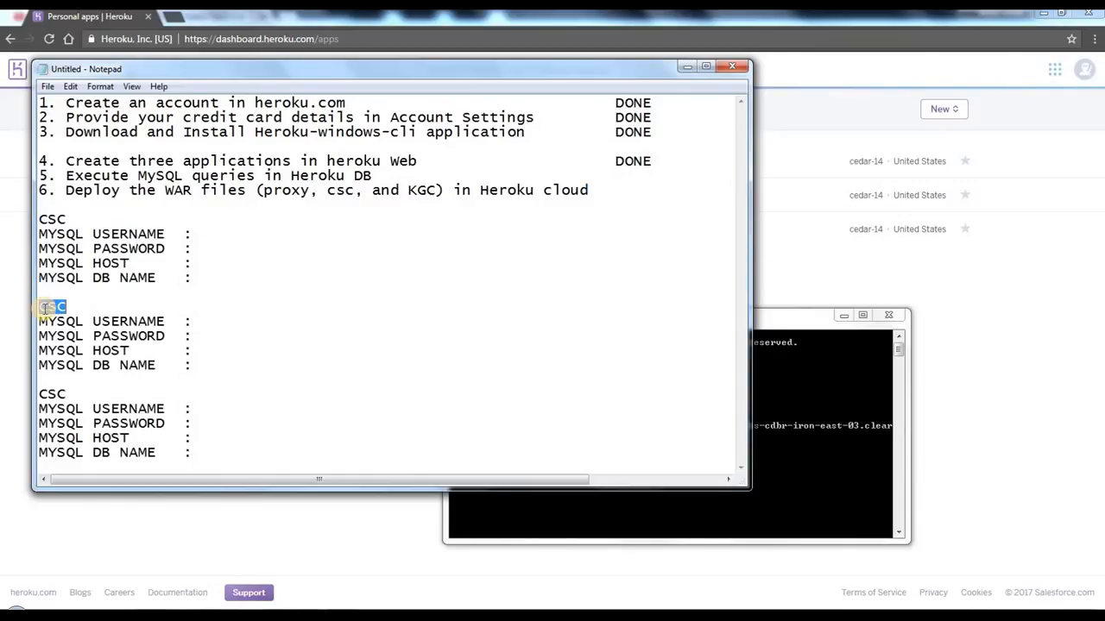
pyautogui.write('KGC')
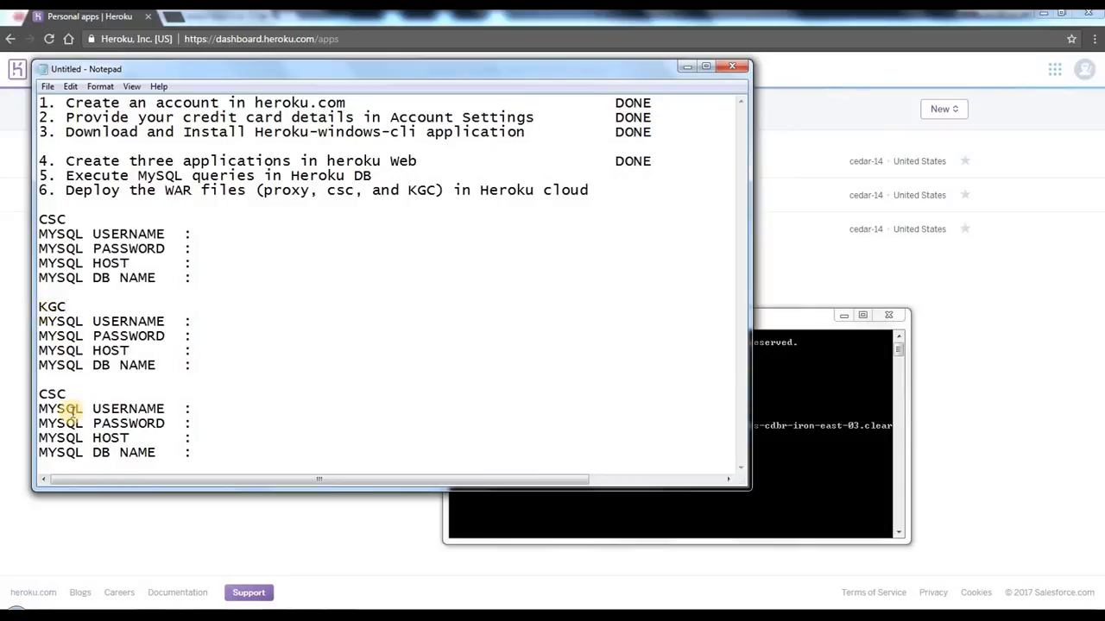
pyautogui.doubleClick(50, 393)
pyautogui.write('PROX')
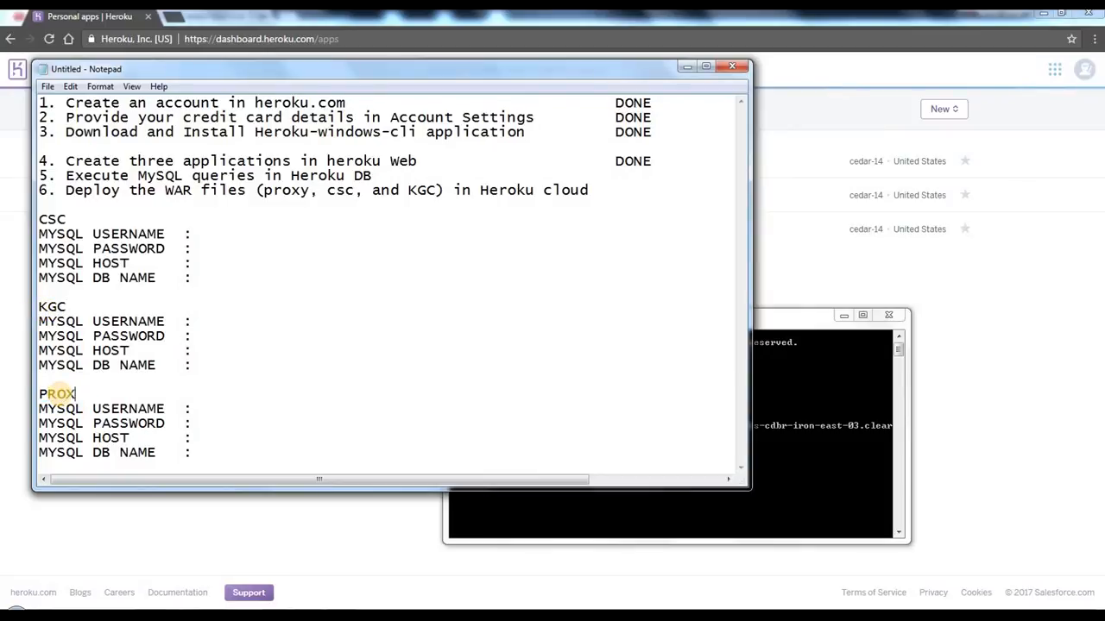
pyautogui.write('Y')
pyautogui.click(308, 324)
pyautogui.click(183, 406)
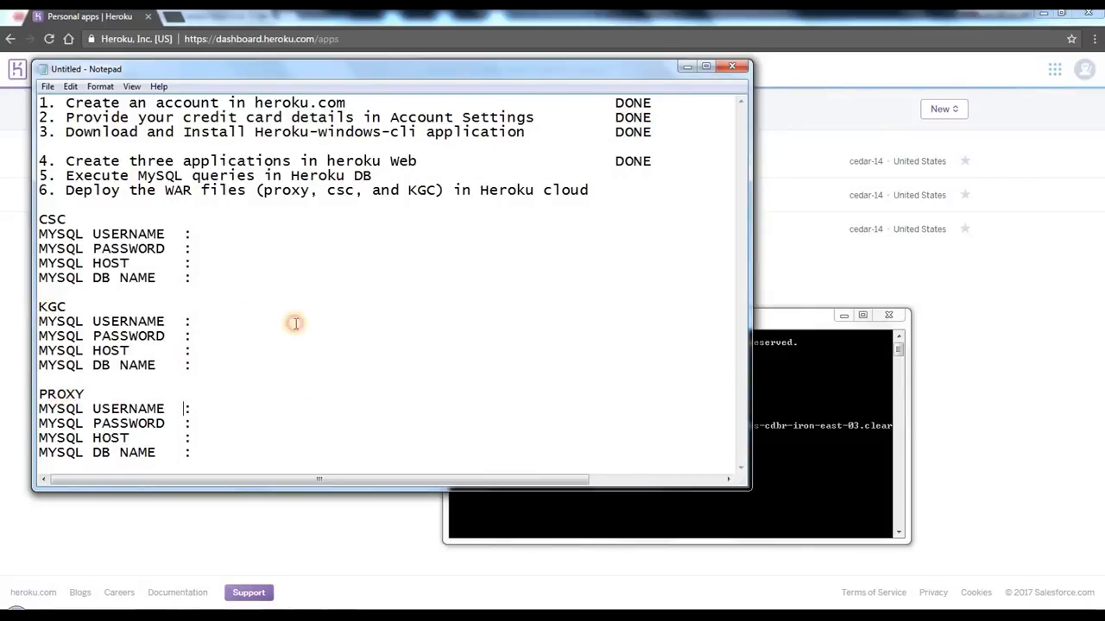
pyautogui.click(295, 324)
pyautogui.click(219, 245)
# Step: Copy the database username from the CLEARDB_DATABASE_URL in Command Prompt into the CSC MYSQL USERNAME line in Notepad
pyautogui.click(784, 378)
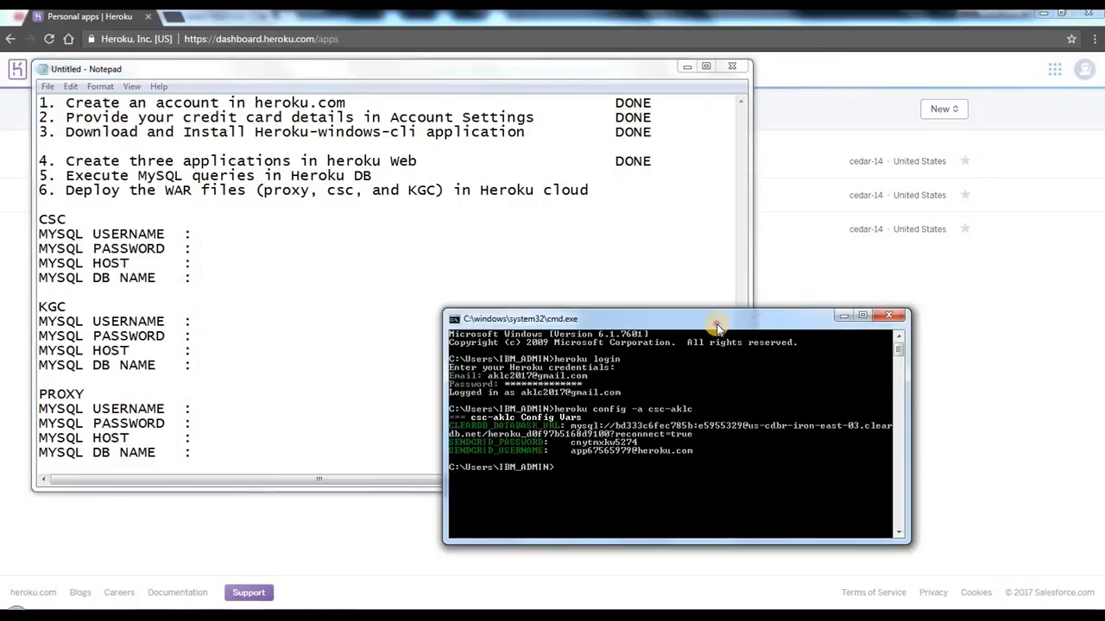
pyautogui.moveTo(716, 326); pyautogui.dragTo(714, 251)
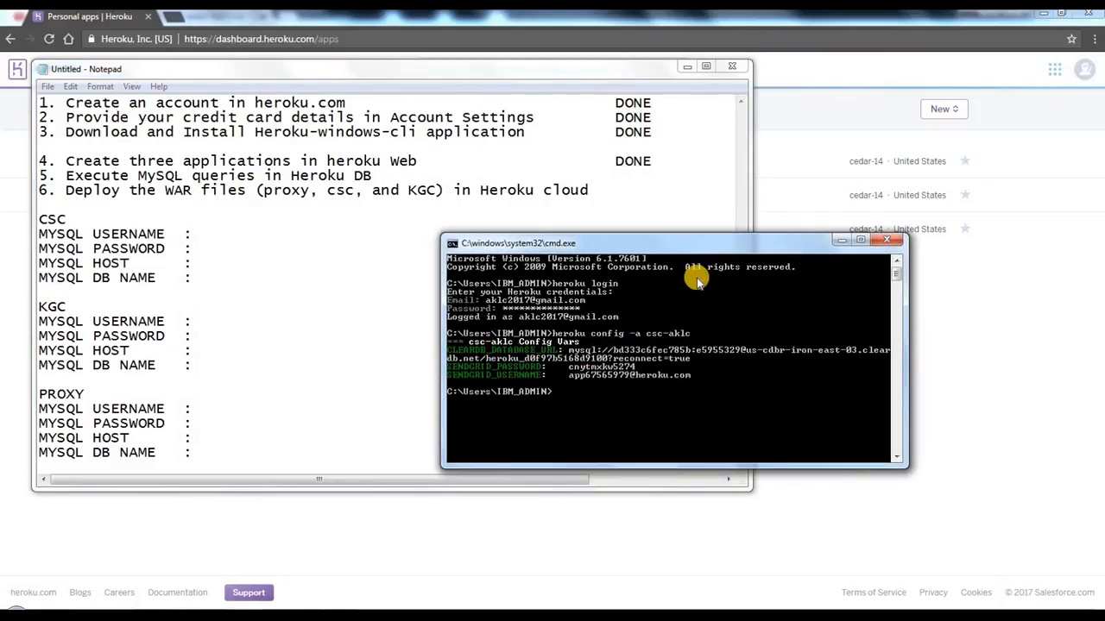
pyautogui.rightClick(662, 271)
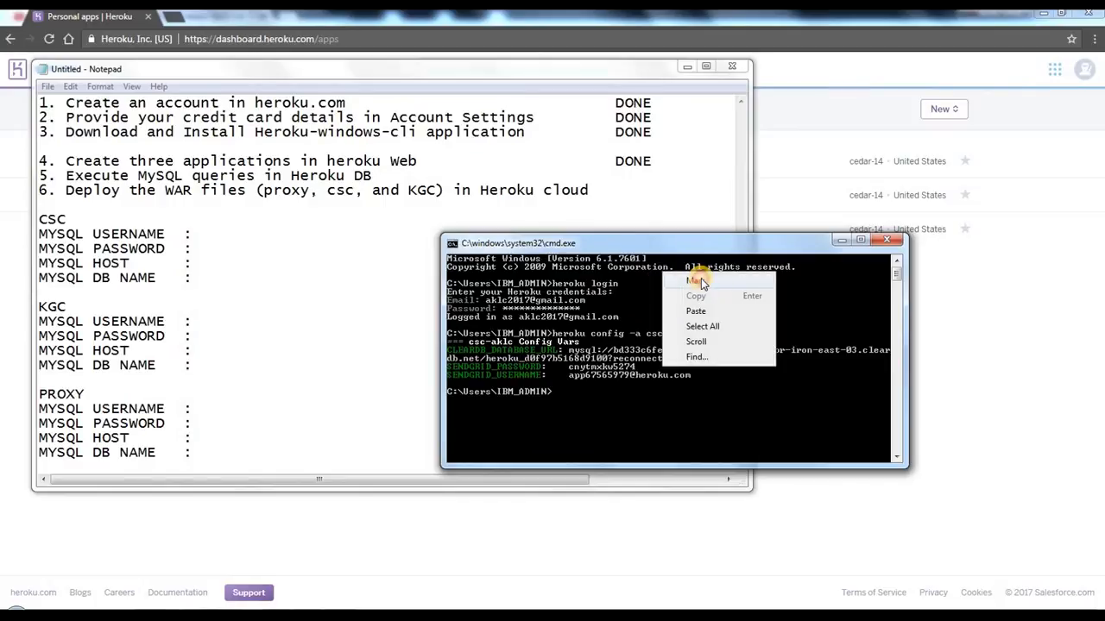
pyautogui.click(697, 281)
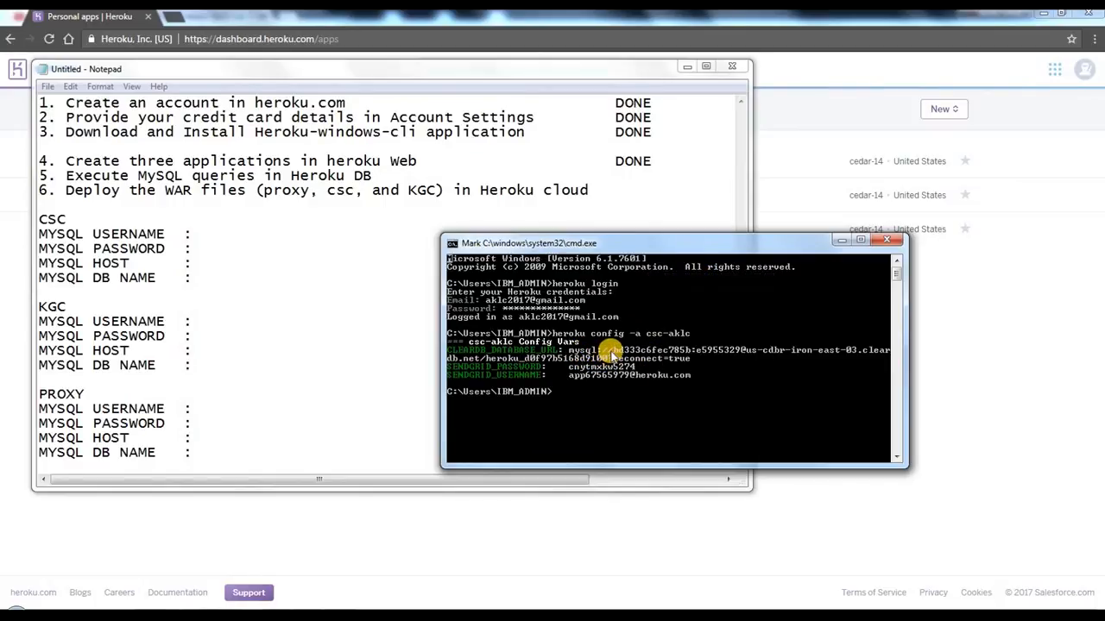
pyautogui.moveTo(612, 350); pyautogui.dragTo(693, 353)
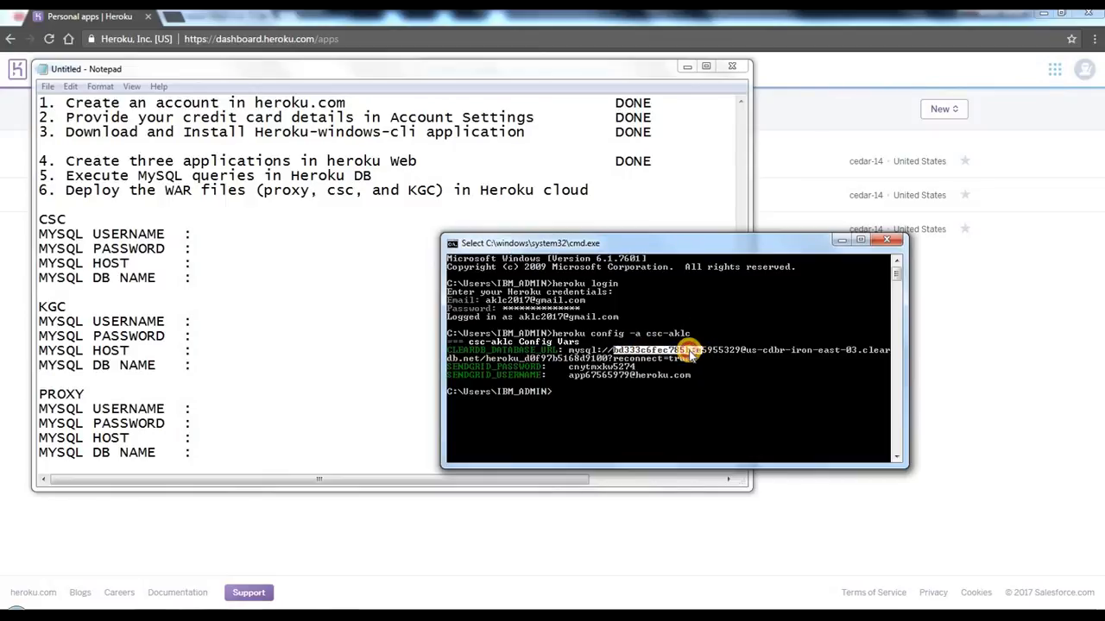
pyautogui.click(452, 244)
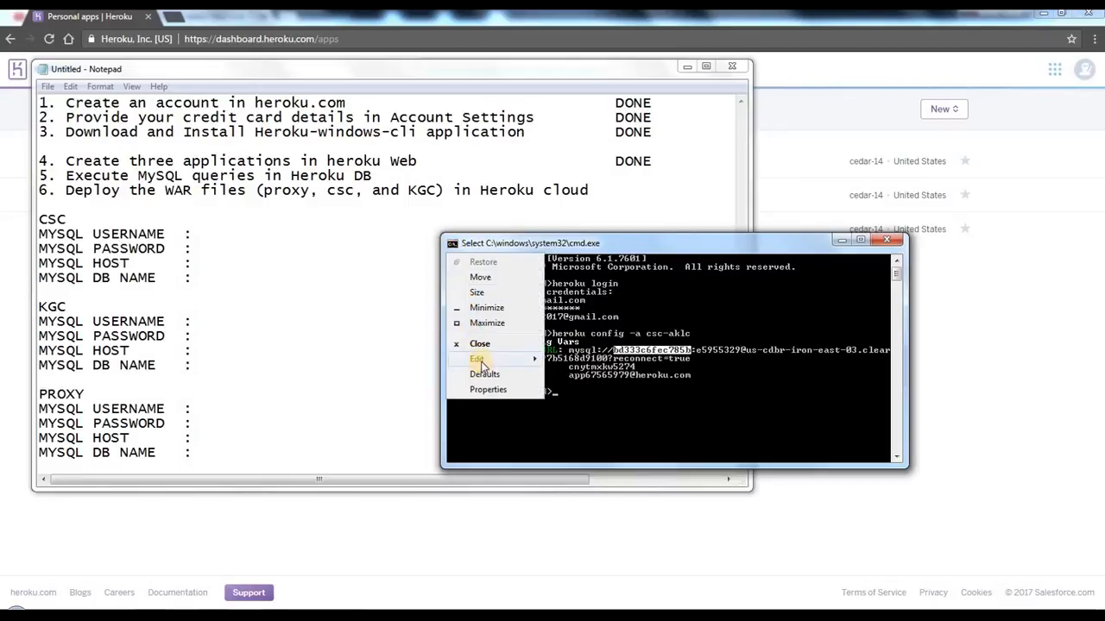
pyautogui.moveTo(481, 366)
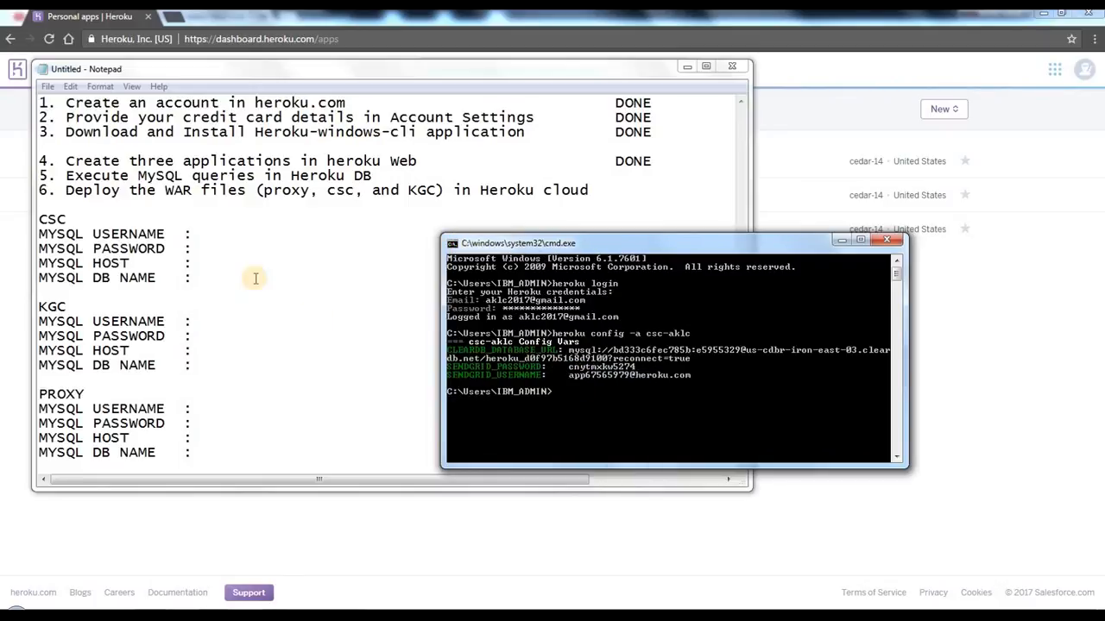
pyautogui.click(221, 234)
pyautogui.rightClick(224, 236)
pyautogui.click(262, 298)
pyautogui.moveTo(195, 250); pyautogui.dragTo(116, 263)
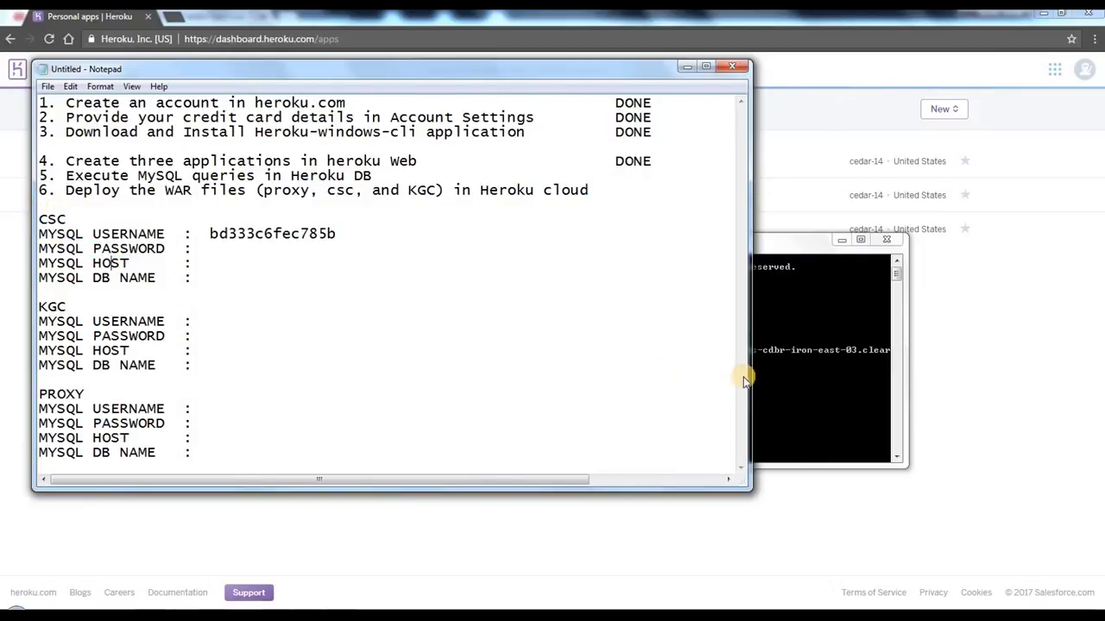
# Step: Copy the database password from the CLEARDB_DATABASE_URL into the CSC MYSQL PASSWORD line in Notepad
pyautogui.click(807, 350)
pyautogui.rightClick(686, 303)
pyautogui.click(688, 304)
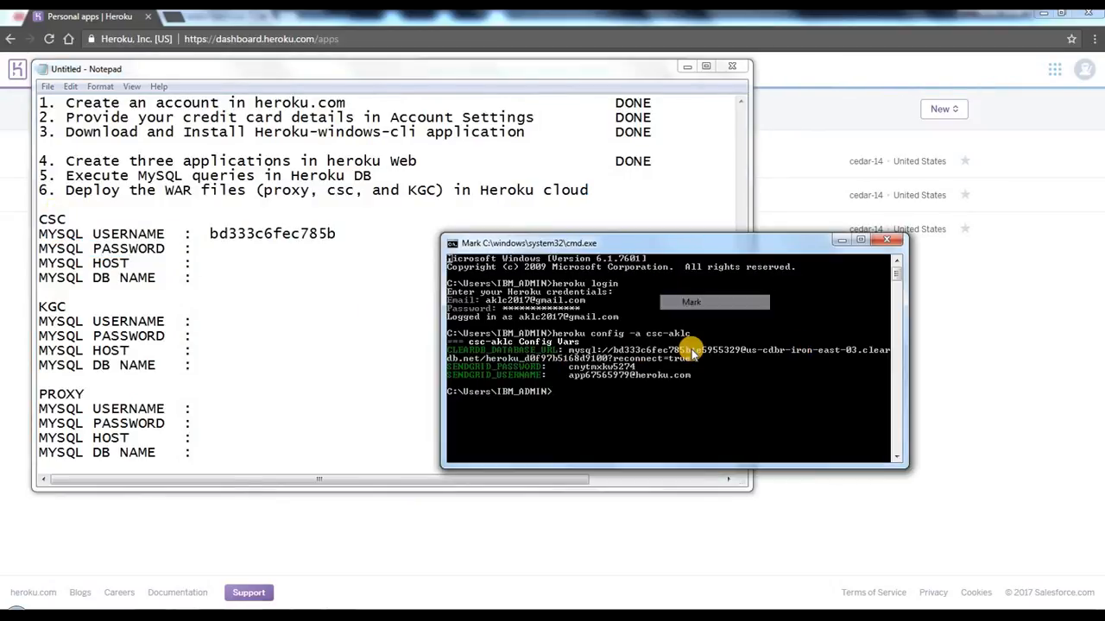
pyautogui.moveTo(698, 352); pyautogui.dragTo(722, 356)
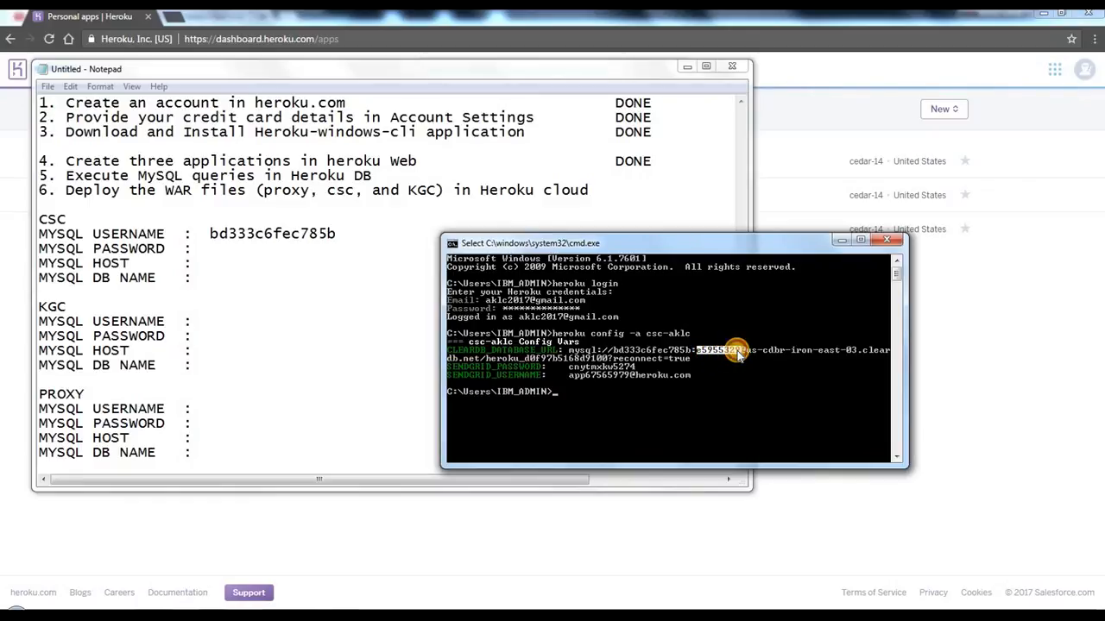
pyautogui.click(452, 245)
pyautogui.moveTo(477, 359)
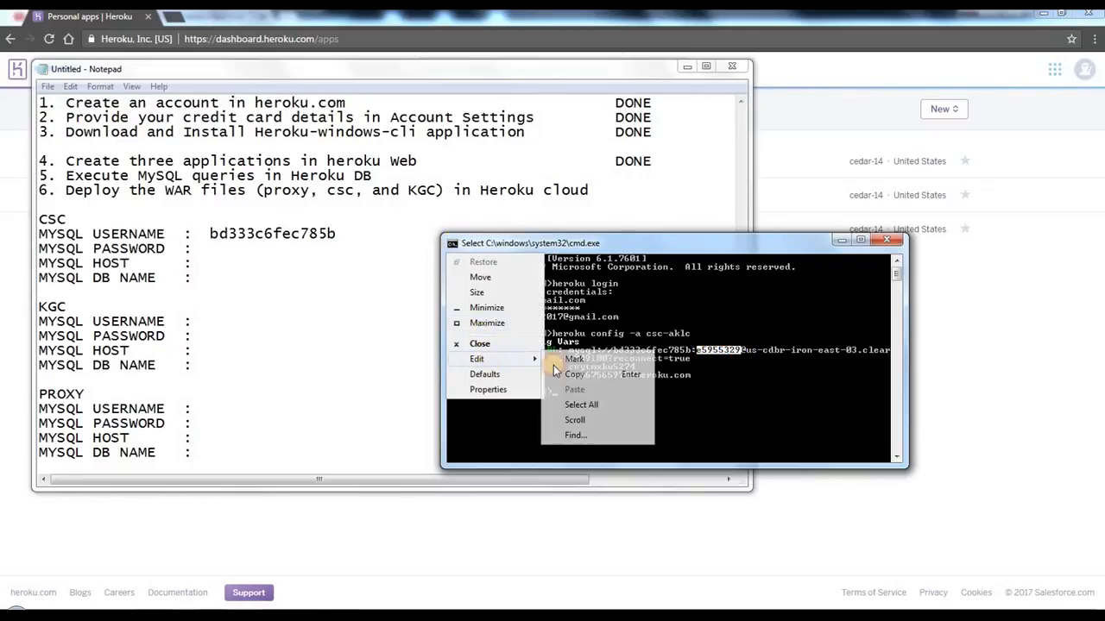
pyautogui.click(572, 374)
pyautogui.click(221, 249)
pyautogui.rightClick(227, 249)
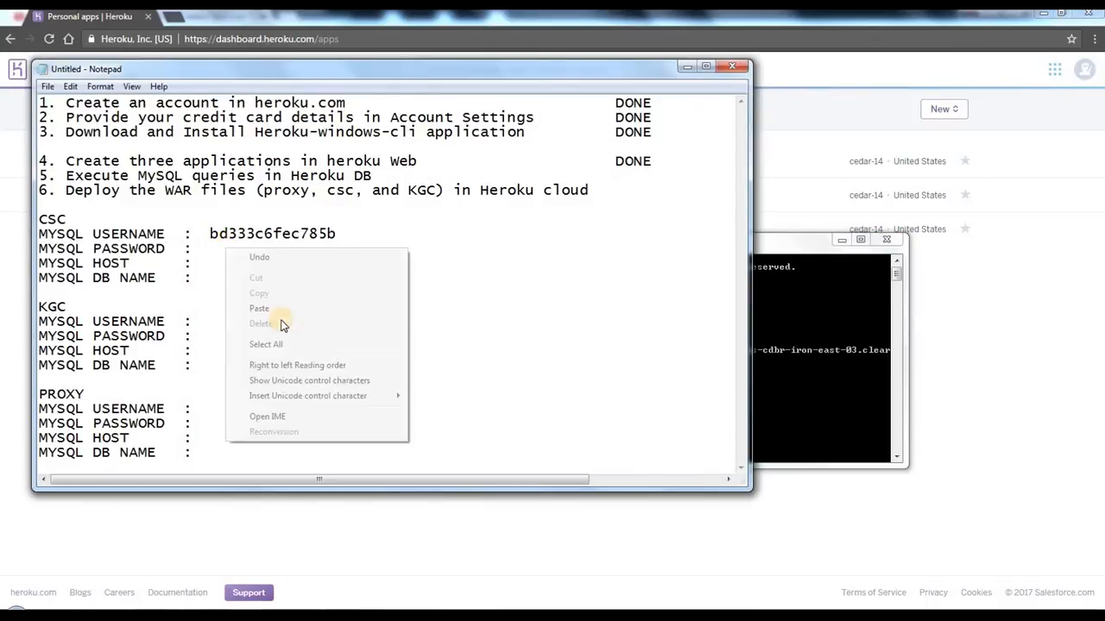
pyautogui.click(261, 309)
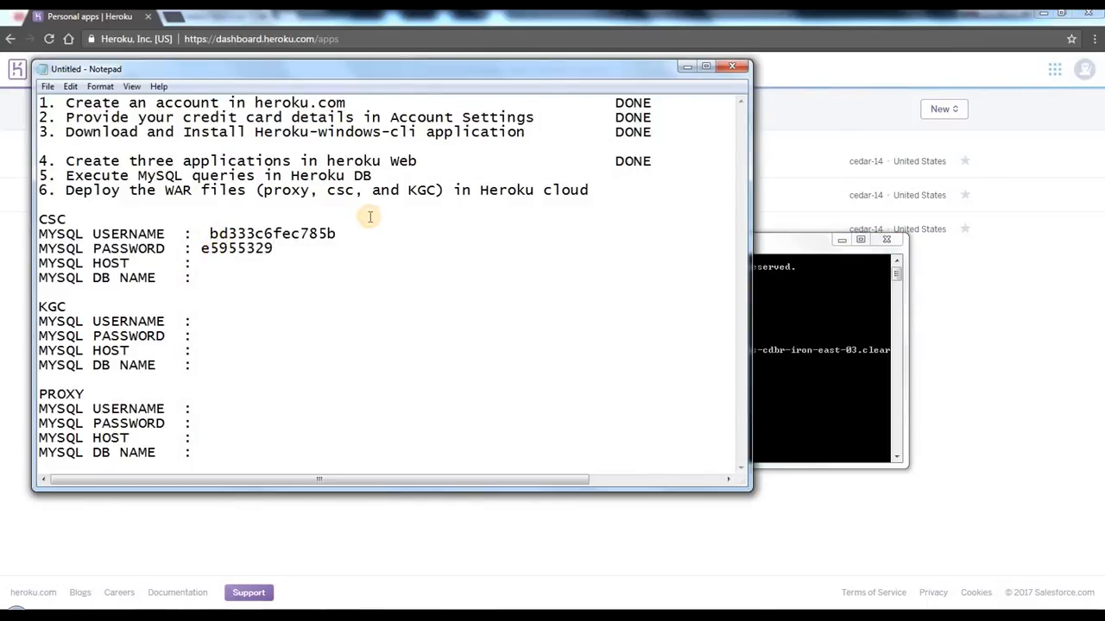
# Step: Copy the host's first part, us-cdbr-iron-east-03.clear, from the database URL into the CSC MYSQL HOST line
pyautogui.click(823, 339)
pyautogui.rightClick(700, 288)
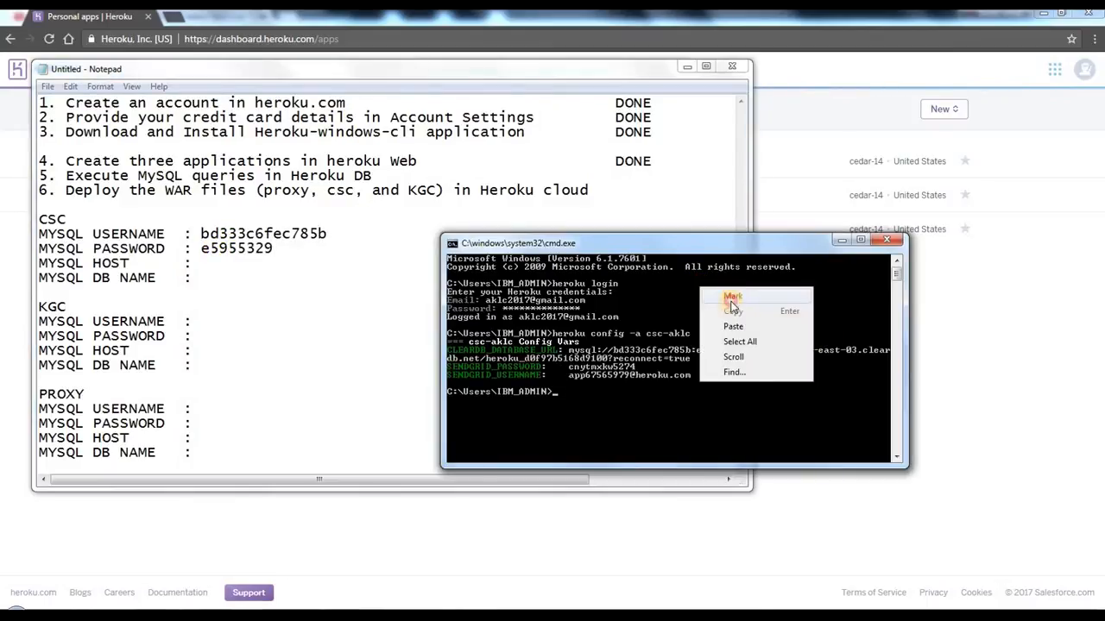
pyautogui.click(731, 300)
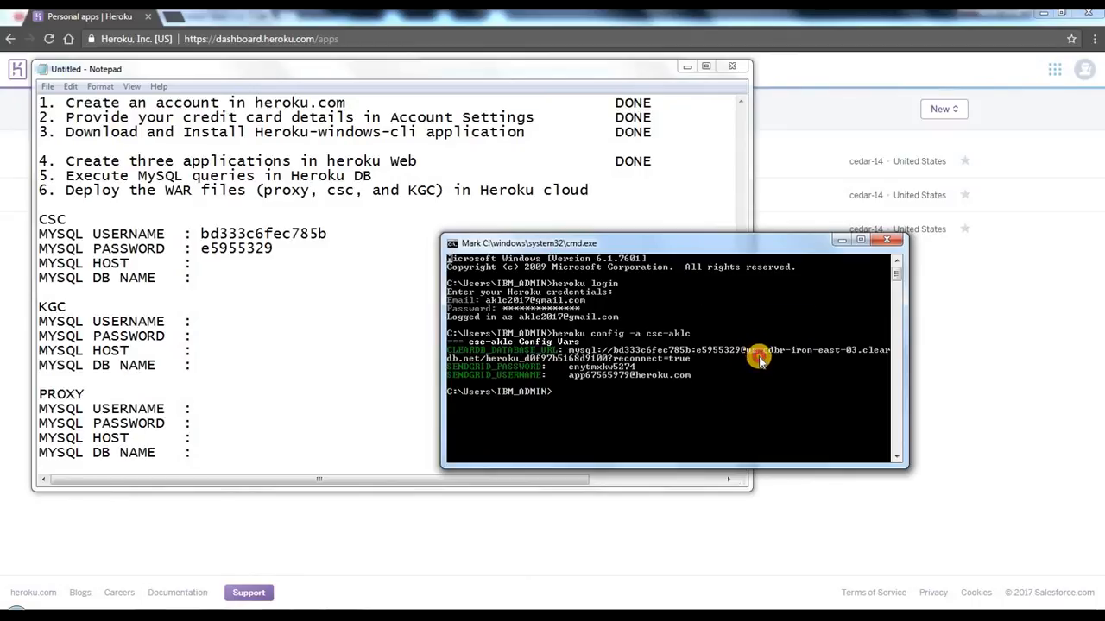
pyautogui.moveTo(748, 352); pyautogui.dragTo(889, 352)
pyautogui.click(452, 243)
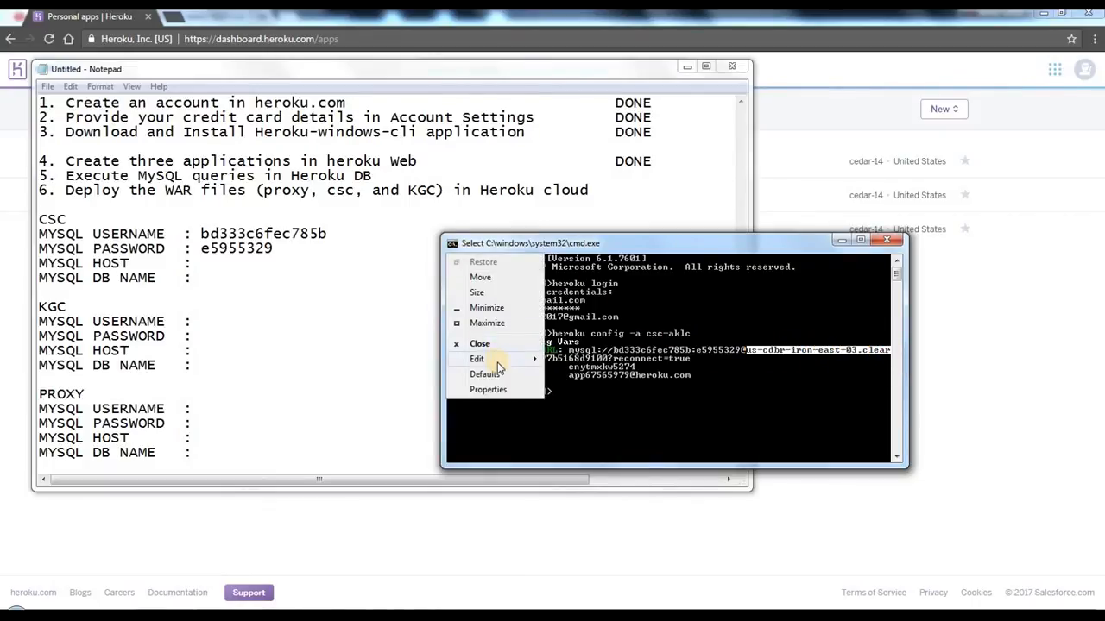
pyautogui.moveTo(497, 363)
pyautogui.press('Return')
pyautogui.click(227, 259)
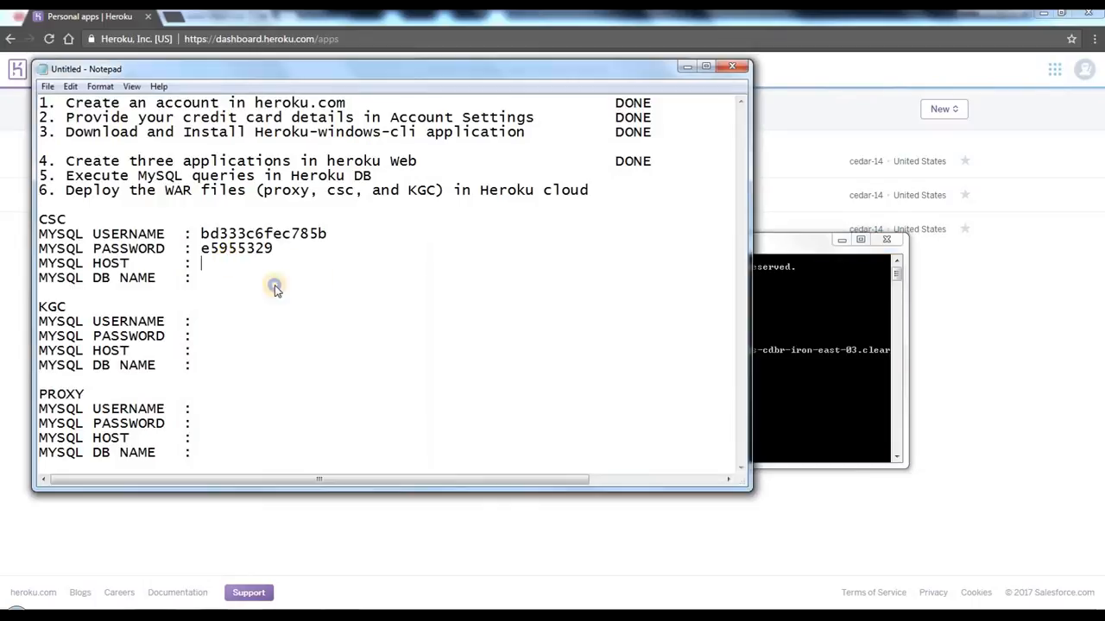
pyautogui.rightClick(227, 259)
pyautogui.click(261, 319)
# Step: Copy the host's wrapped remainder, db.net, from Command Prompt and append it to the CSC MYSQL HOST value
pyautogui.click(814, 365)
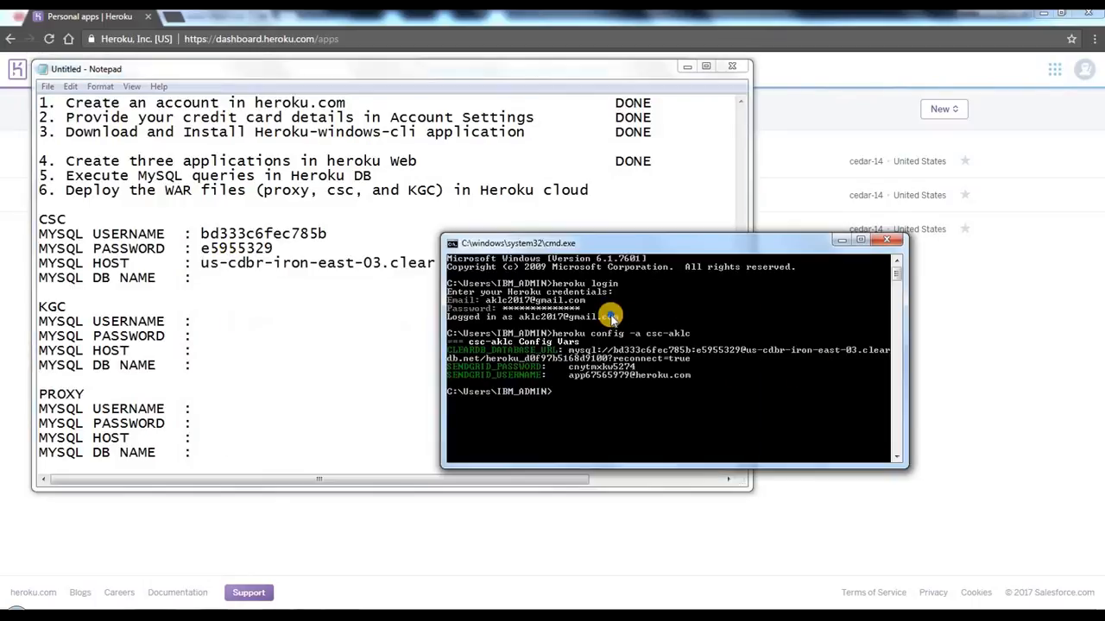
pyautogui.rightClick(608, 311)
pyautogui.click(643, 324)
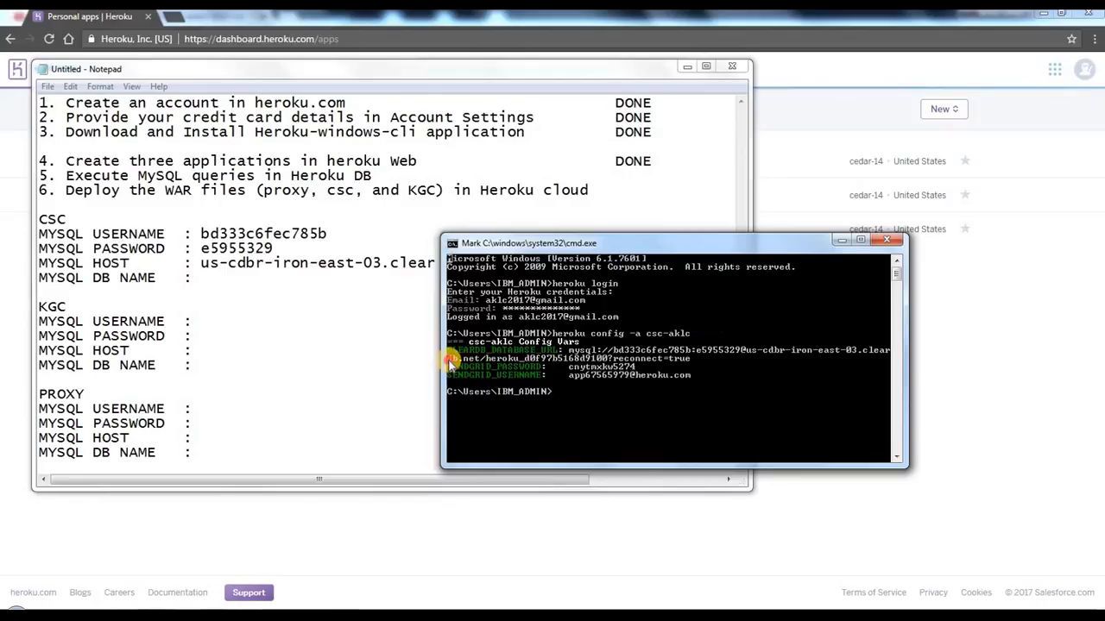
pyautogui.moveTo(448, 360); pyautogui.dragTo(471, 362)
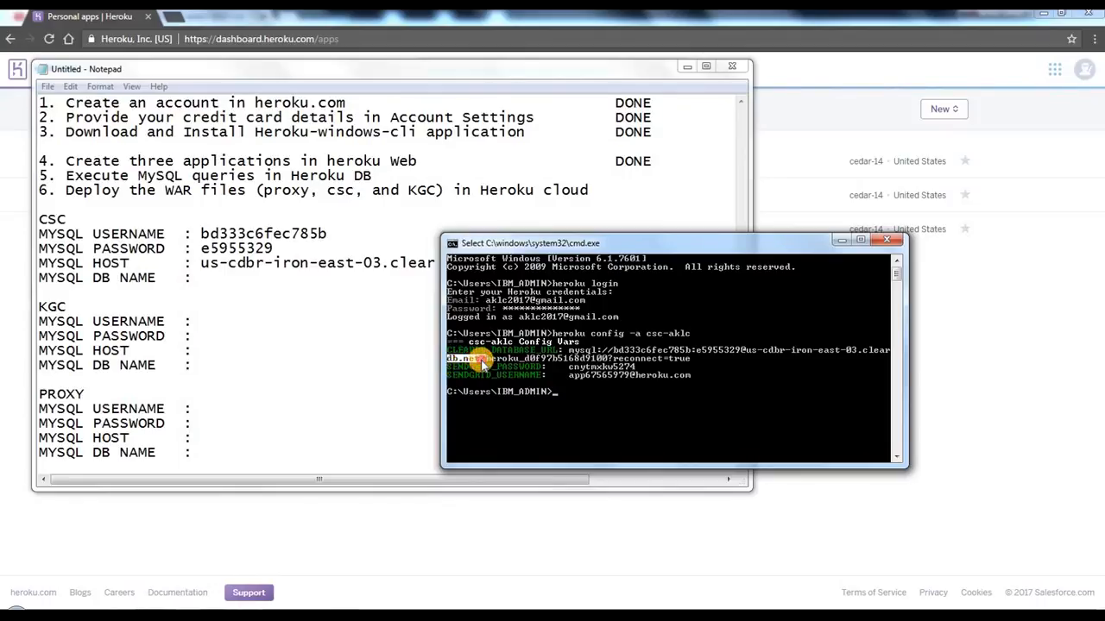
pyautogui.moveTo(478, 364); pyautogui.dragTo(482, 363)
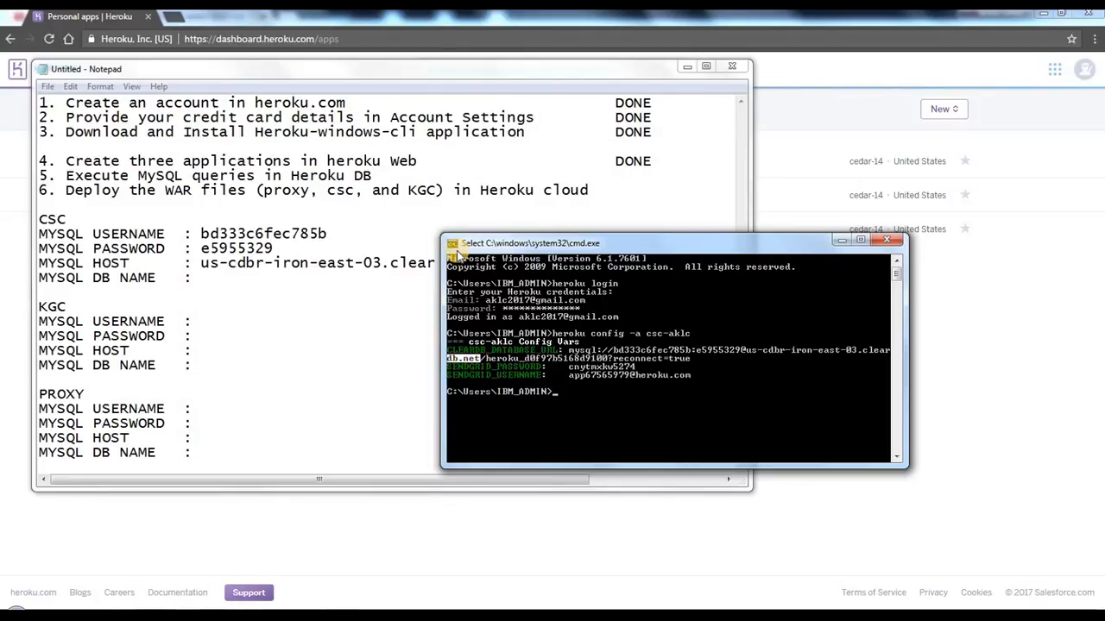
pyautogui.click(450, 243)
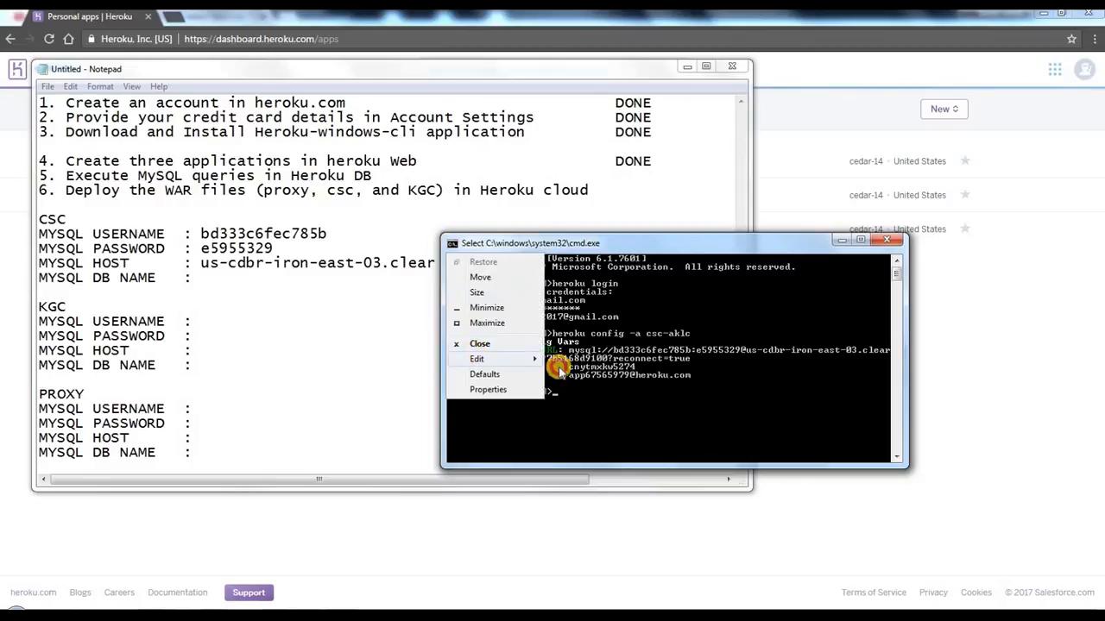
pyautogui.click(480, 361)
pyautogui.click(585, 374)
pyautogui.click(468, 262)
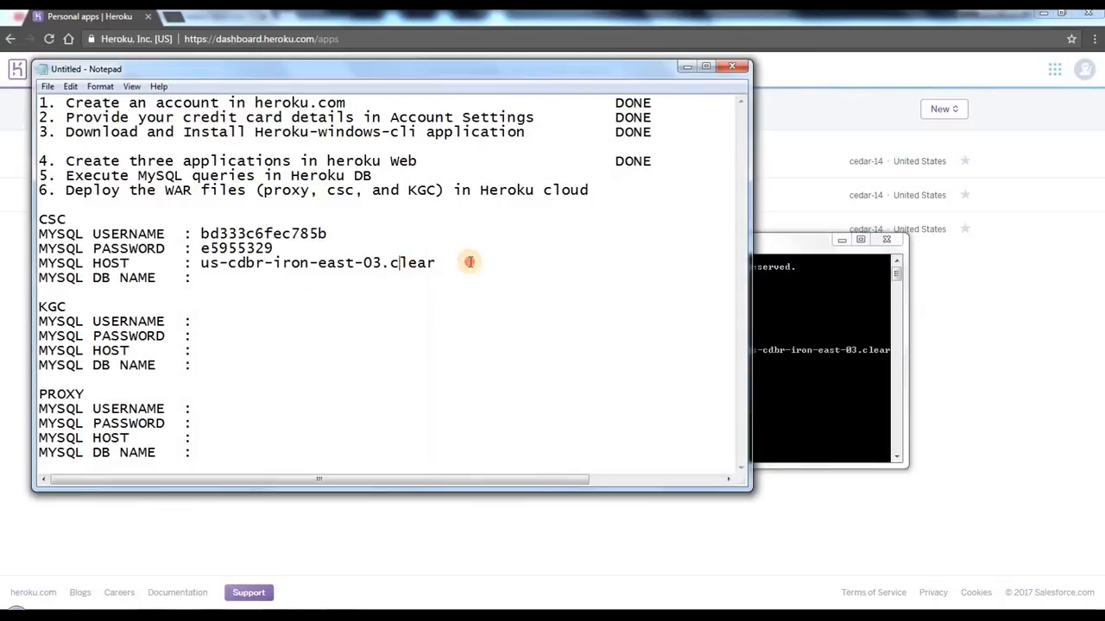
pyautogui.rightClick(470, 262)
pyautogui.click(515, 322)
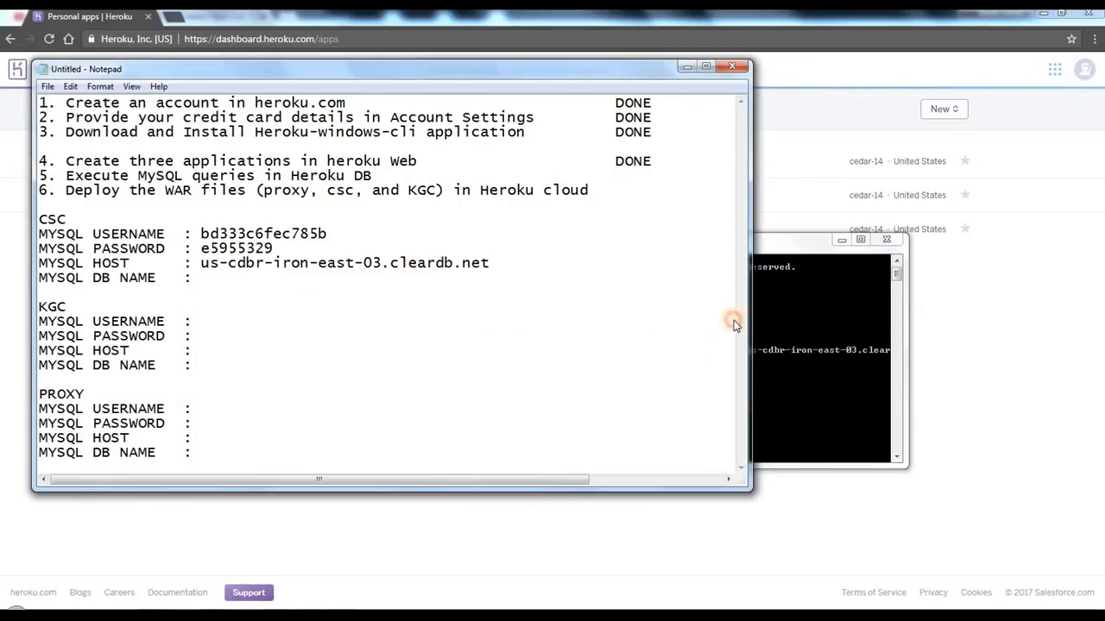
# Step: Copy the database name heroku_d0f97b5168d9100 from the database URL in Command Prompt into the CSC MYSQL DB NAME line in Notepad
pyautogui.click(576, 293)
pyautogui.rightClick(577, 292)
pyautogui.click(608, 302)
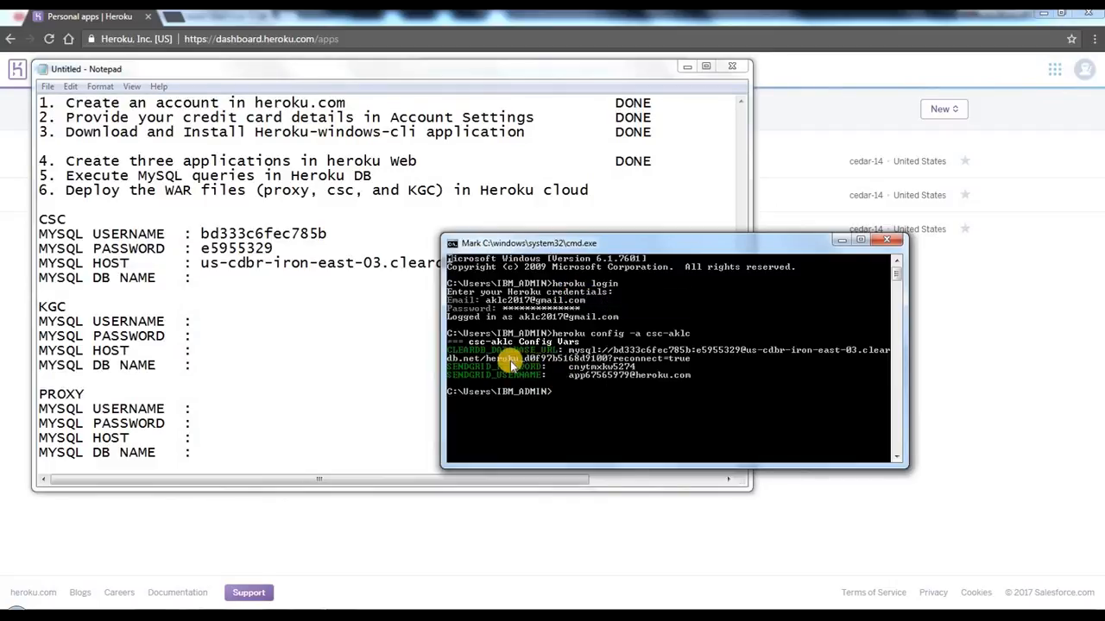
pyautogui.moveTo(488, 359); pyautogui.dragTo(611, 359)
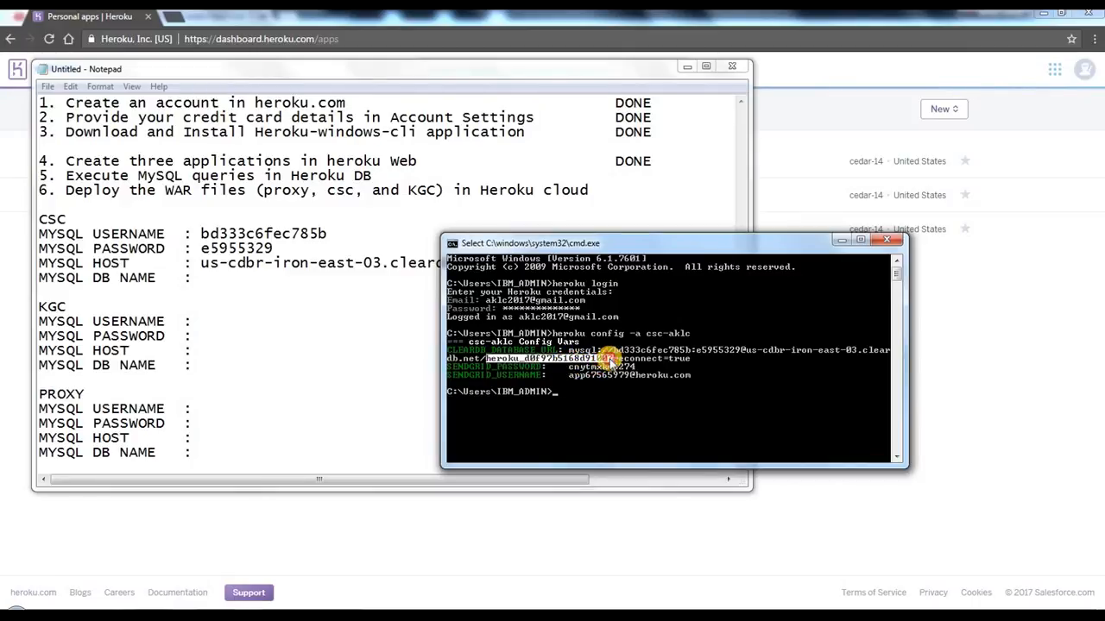
pyautogui.click(452, 244)
pyautogui.moveTo(498, 363)
pyautogui.click(583, 377)
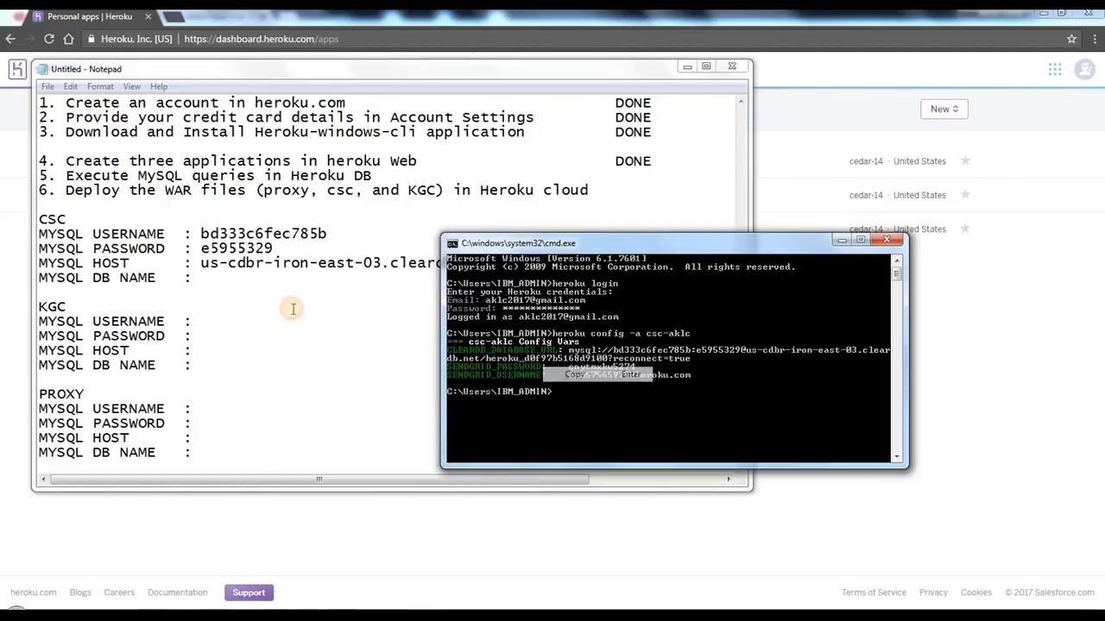
pyautogui.rightClick(250, 277)
pyautogui.click(298, 337)
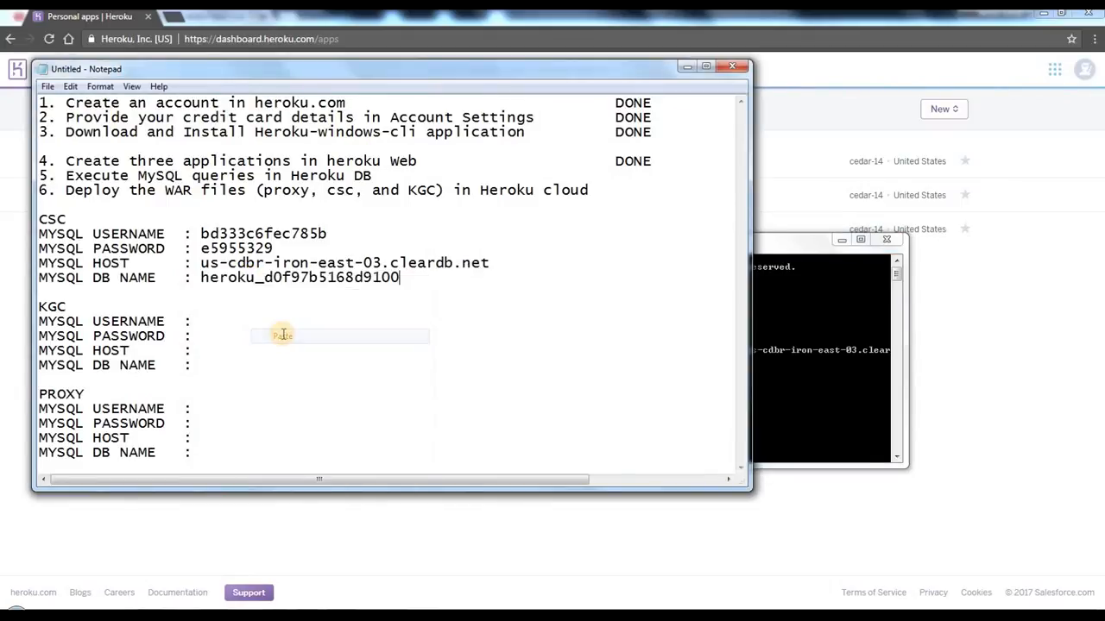
pyautogui.click(278, 321)
pyautogui.moveTo(410, 283); pyautogui.dragTo(22, 238)
pyautogui.doubleClick(51, 217)
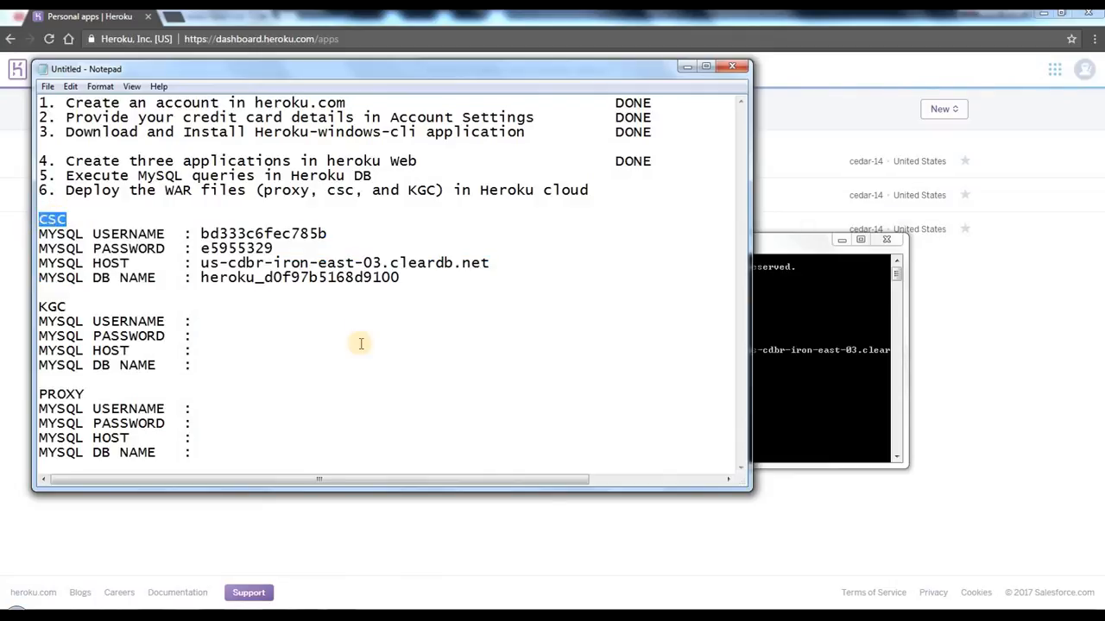
pyautogui.click(771, 312)
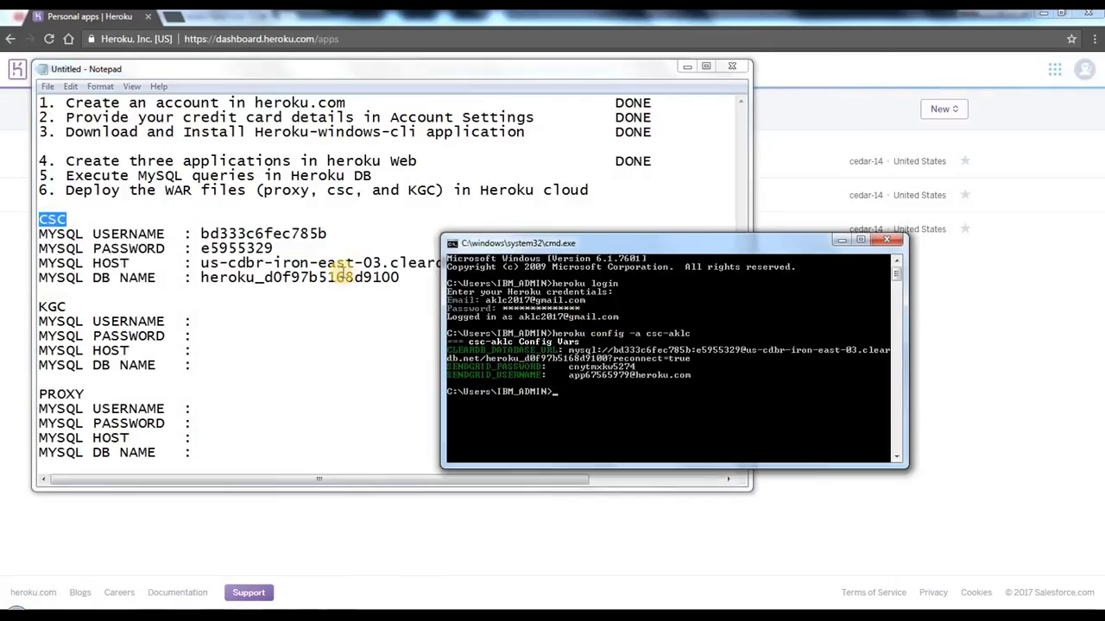
pyautogui.moveTo(257, 278); pyautogui.dragTo(148, 234)
pyautogui.moveTo(54, 296); pyautogui.dragTo(138, 336)
pyautogui.click(138, 337)
pyautogui.moveTo(120, 386); pyautogui.dragTo(122, 423)
pyautogui.click(352, 390)
pyautogui.click(759, 342)
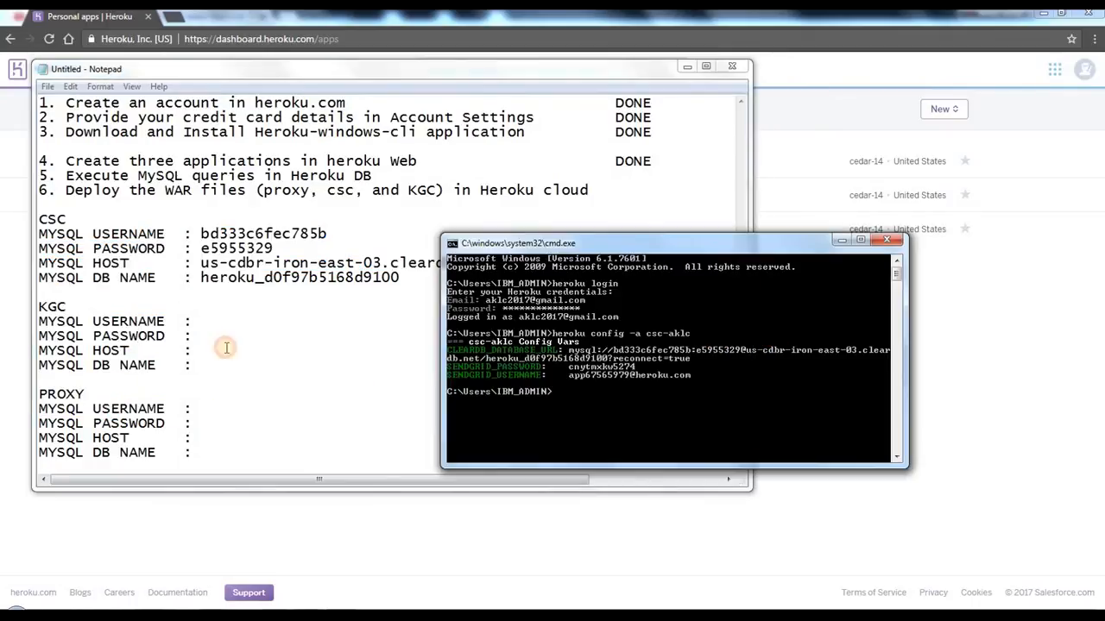
# Step: Run heroku config -a kgc-aklc in Command Prompt to list the KGC app's config variables
pyautogui.moveTo(84, 334); pyautogui.dragTo(40, 322)
pyautogui.click(769, 368)
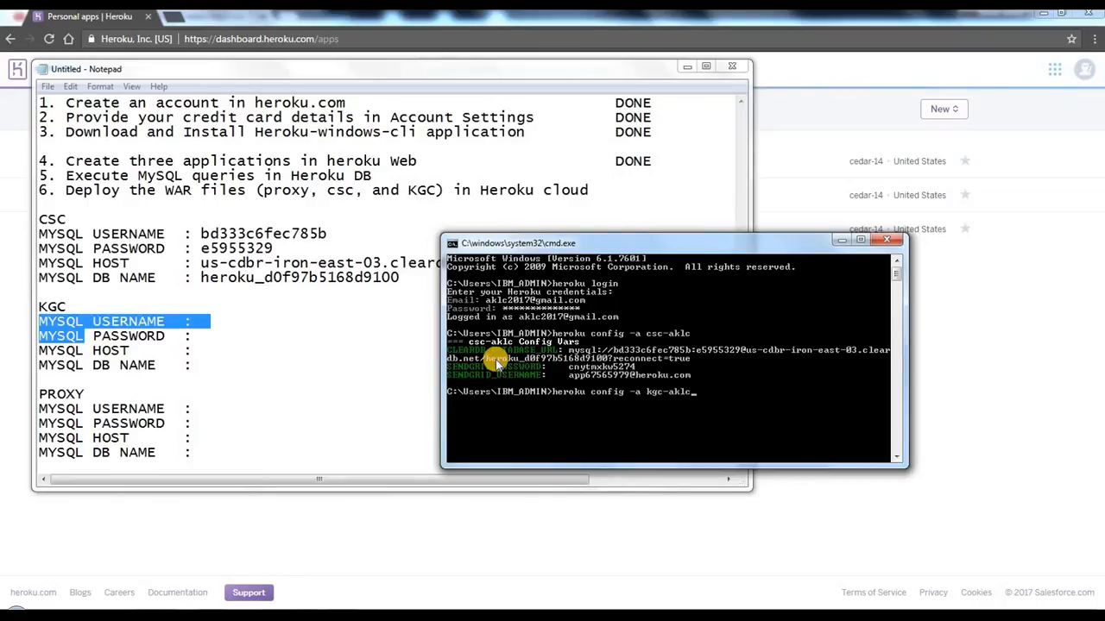
pyautogui.press('Return')
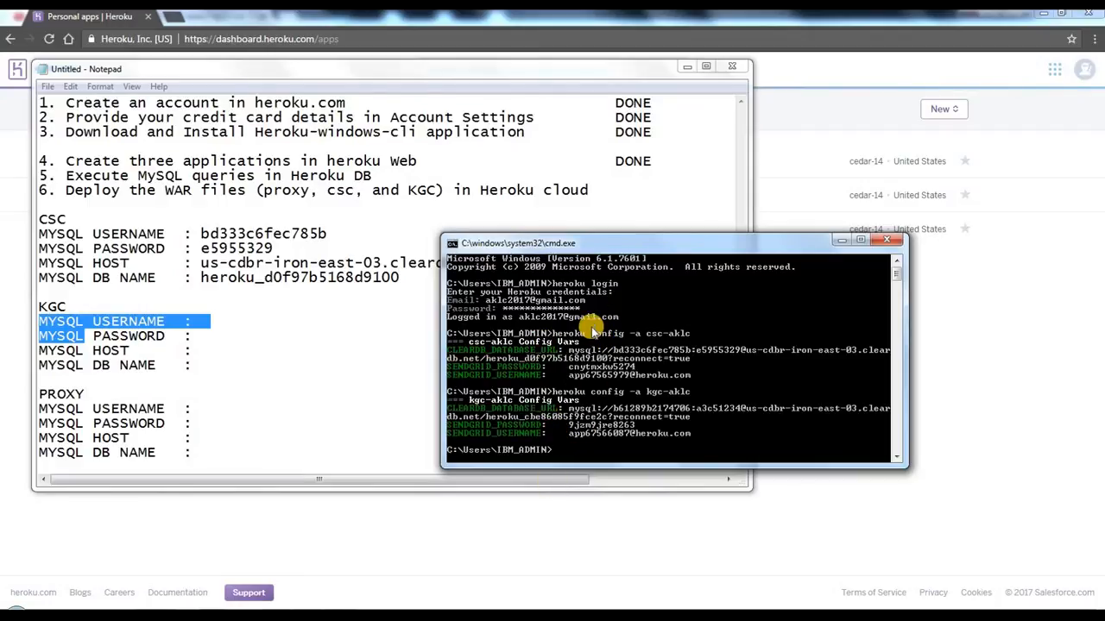
# Step: Copy the kgc-aklc database username into the KGC MYSQL USERNAME line in Notepad and remove the extra space before it
pyautogui.rightClick(608, 338)
pyautogui.click(609, 338)
pyautogui.moveTo(613, 408); pyautogui.dragTo(686, 413)
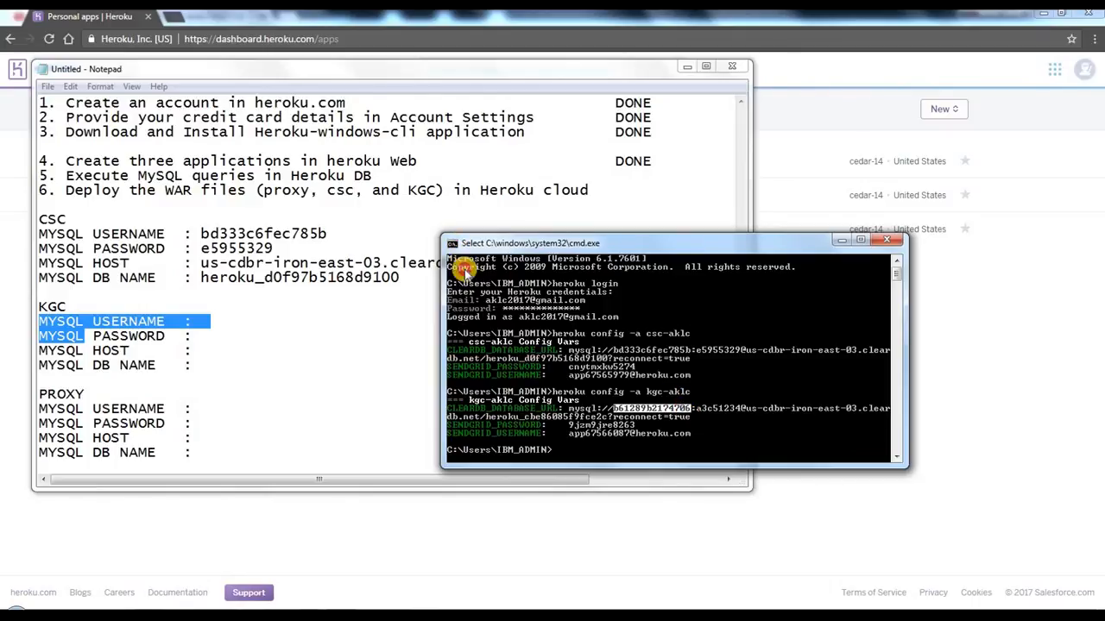
pyautogui.click(451, 244)
pyautogui.moveTo(493, 358)
pyautogui.click(575, 375)
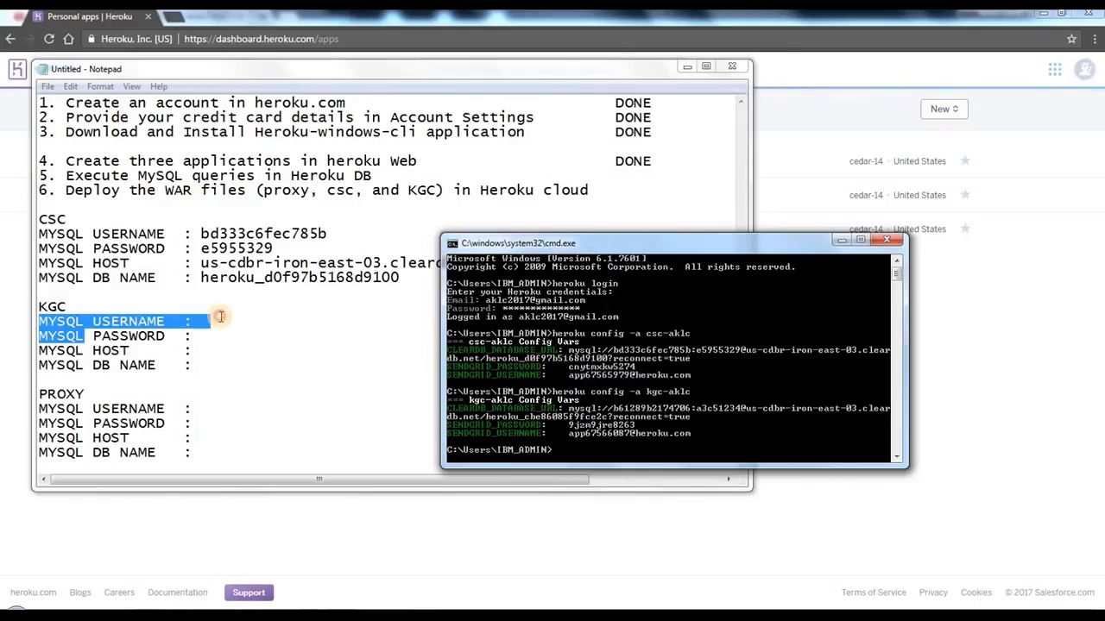
pyautogui.click(220, 316)
pyautogui.rightClick(225, 312)
pyautogui.click(228, 324)
pyautogui.rightClick(229, 325)
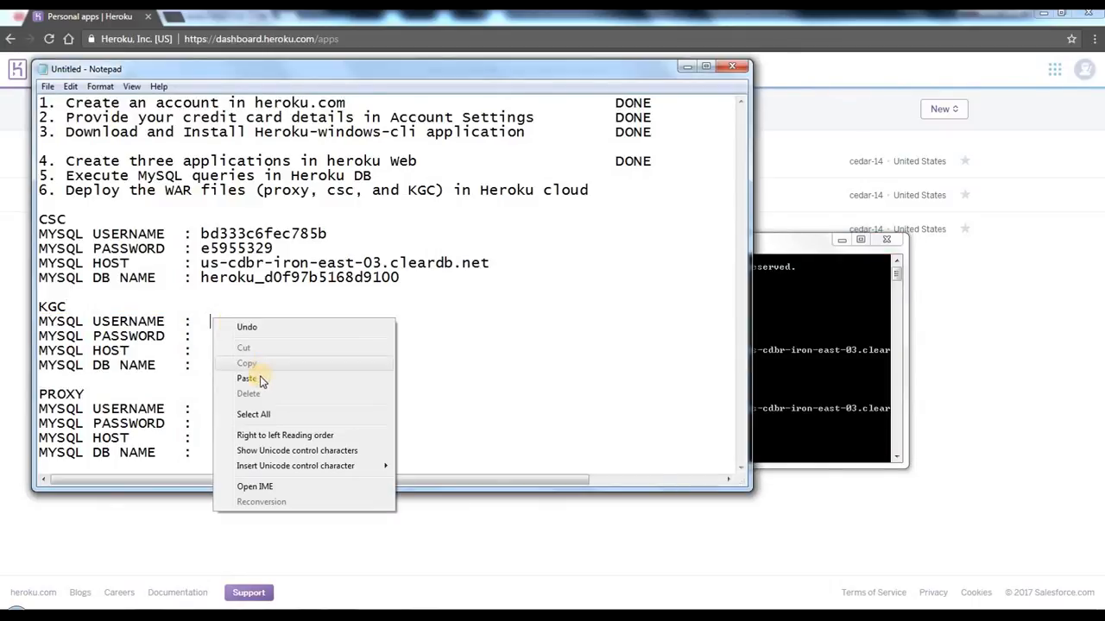
pyautogui.click(264, 378)
pyautogui.hotkey('ctrl', 'Left')
pyautogui.press('BackSpace')
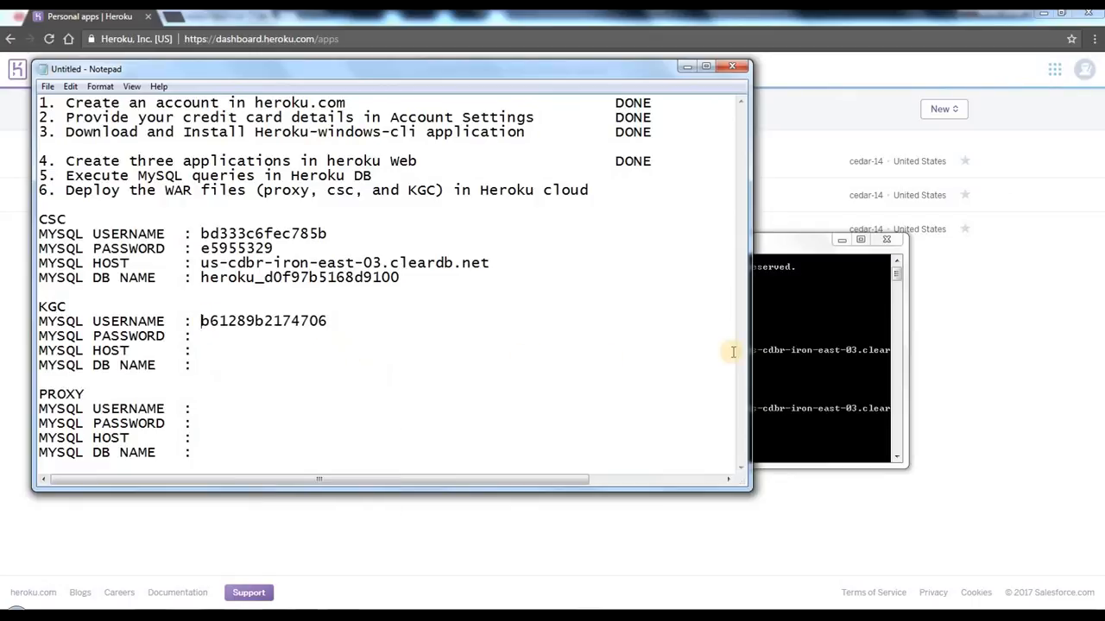
# Step: Copy the kgc-aklc database password from the CLEARDB_DATABASE_URL into the KGC MYSQL PASSWORD line in Notepad
pyautogui.rightClick(768, 297)
pyautogui.click(784, 305)
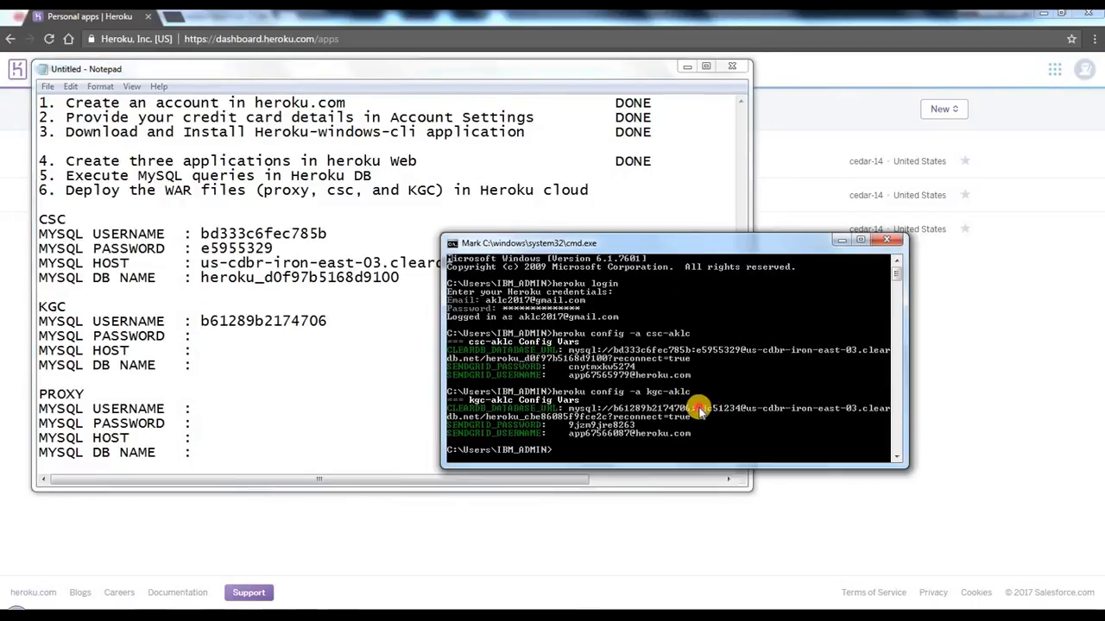
pyautogui.moveTo(697, 411); pyautogui.dragTo(730, 412)
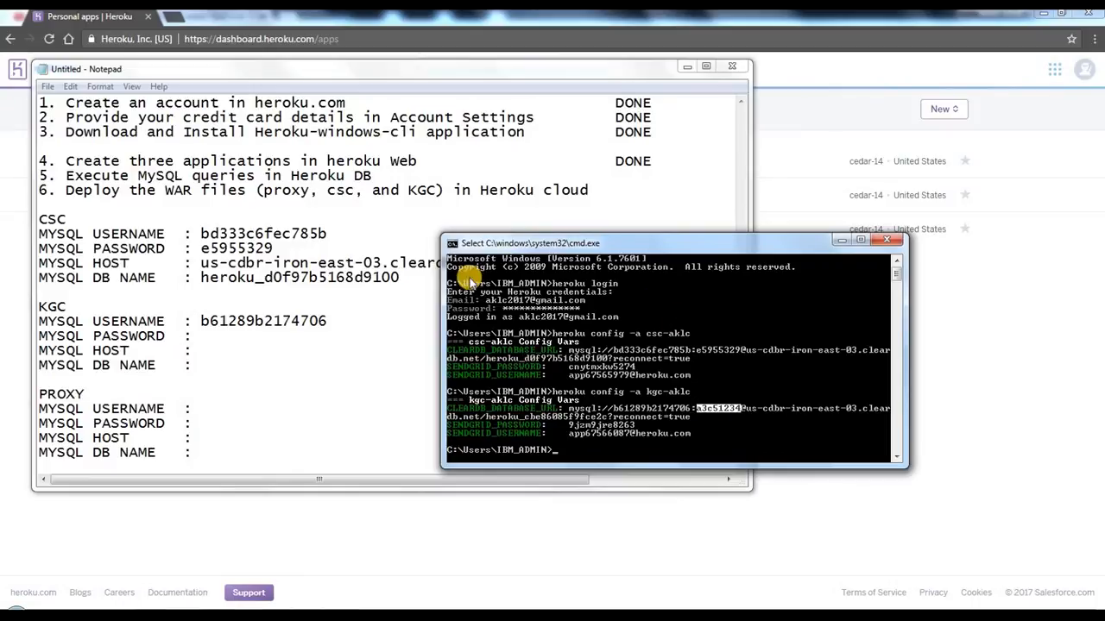
pyautogui.click(451, 244)
pyautogui.click(500, 361)
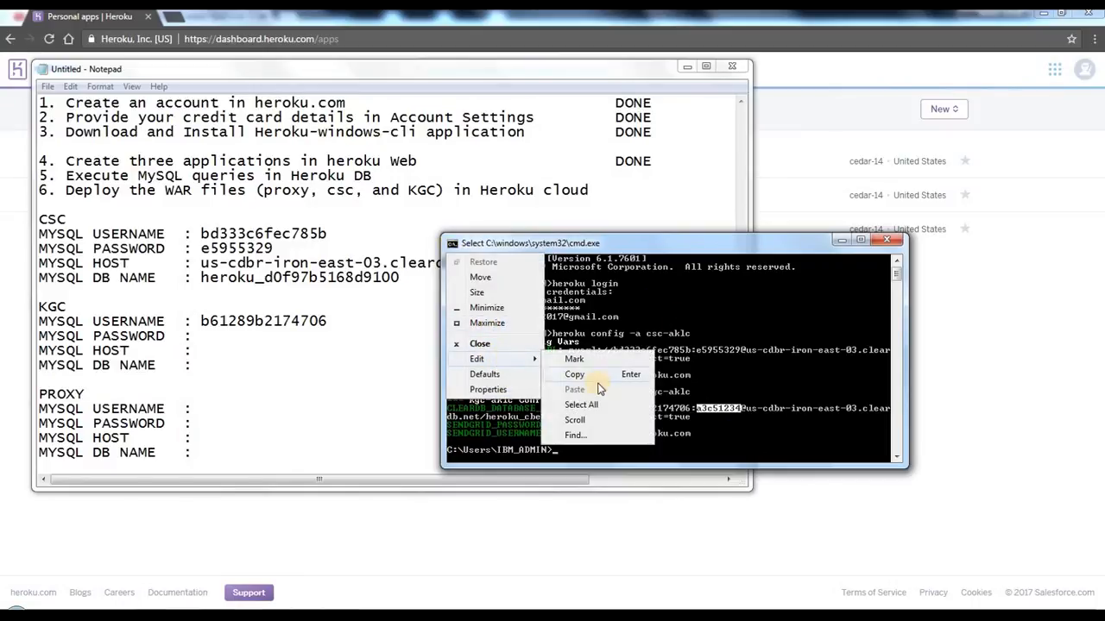
pyautogui.click(574, 374)
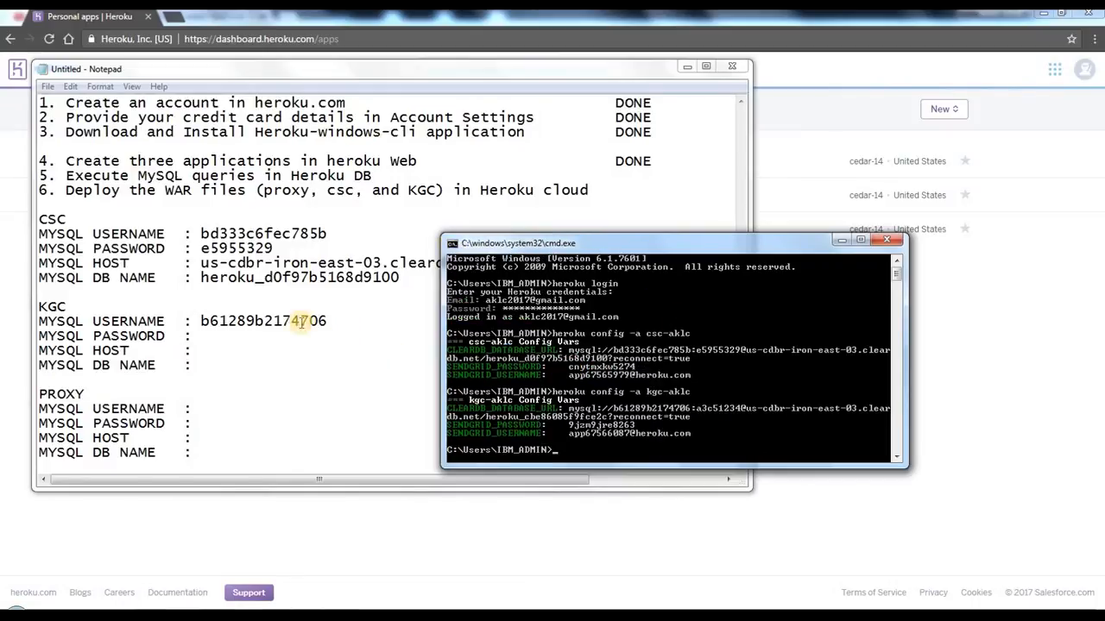
pyautogui.click(248, 340)
pyautogui.rightClick(248, 343)
pyautogui.click(281, 403)
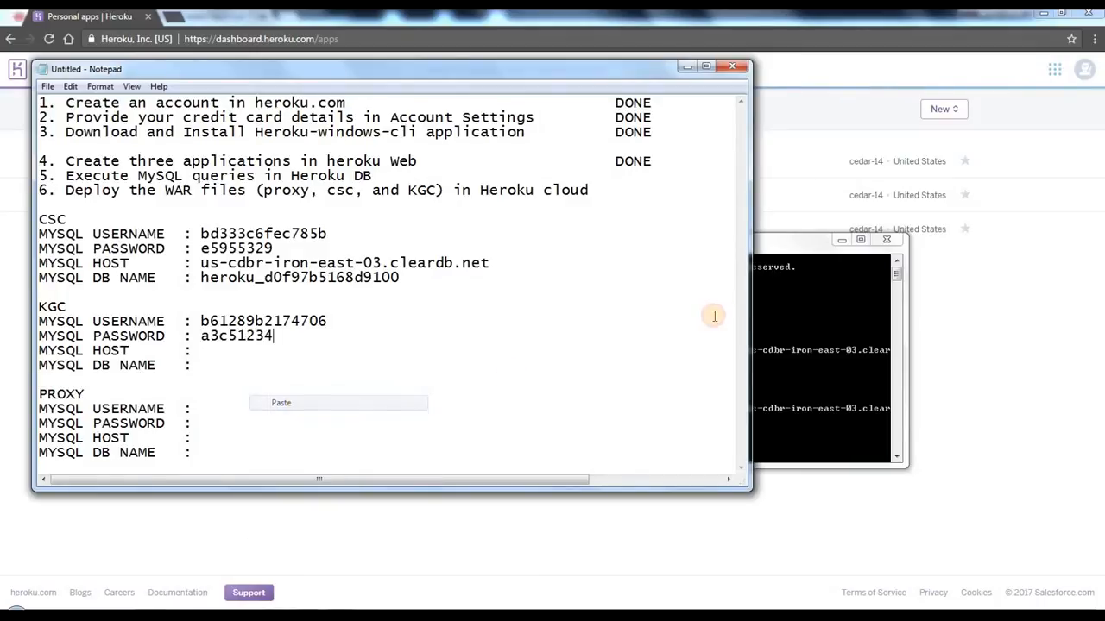
# Step: Copy the host's first part, us-cdbr-iron-east-03.clear, from the kgc-aklc database URL into the KGC MYSQL HOST line
pyautogui.click(781, 308)
pyautogui.rightClick(737, 328)
pyautogui.click(769, 339)
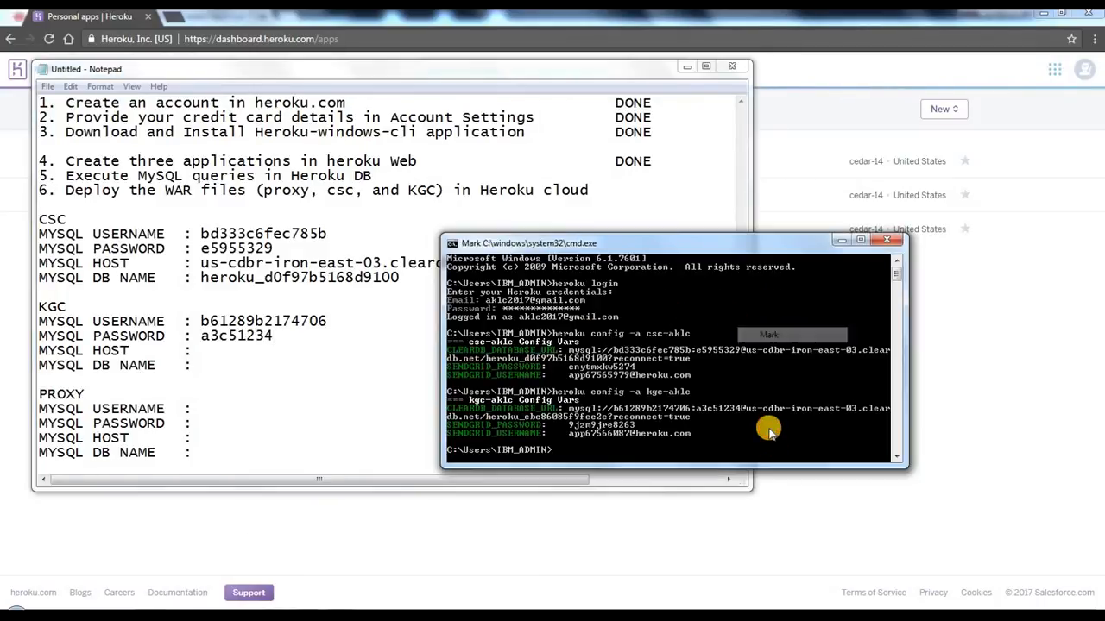
pyautogui.moveTo(743, 408); pyautogui.dragTo(889, 409)
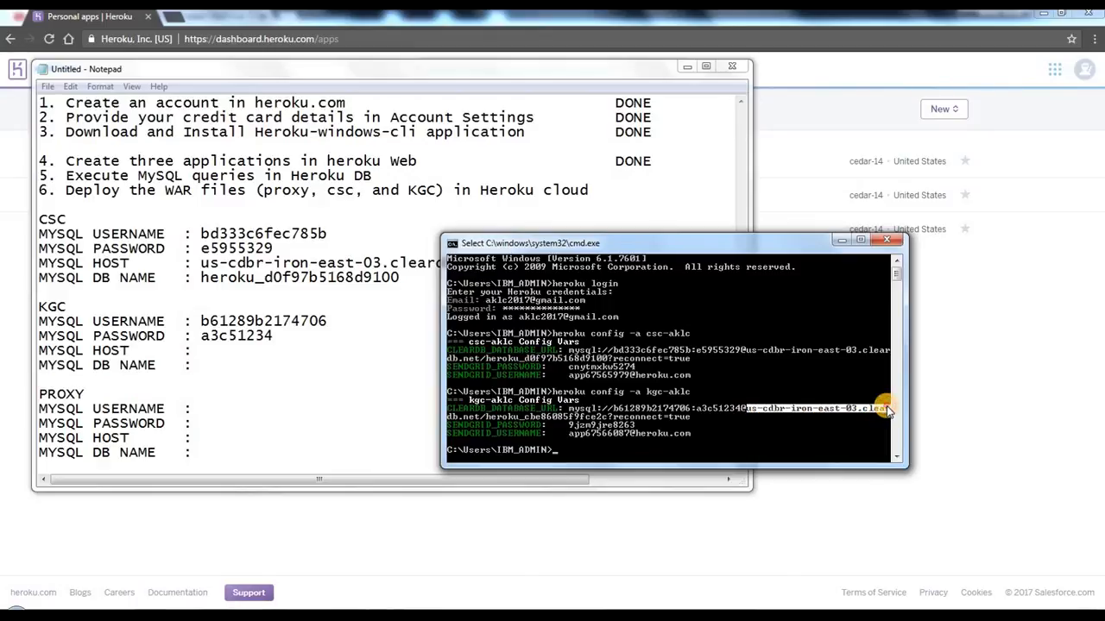
pyautogui.click(452, 248)
pyautogui.moveTo(486, 362)
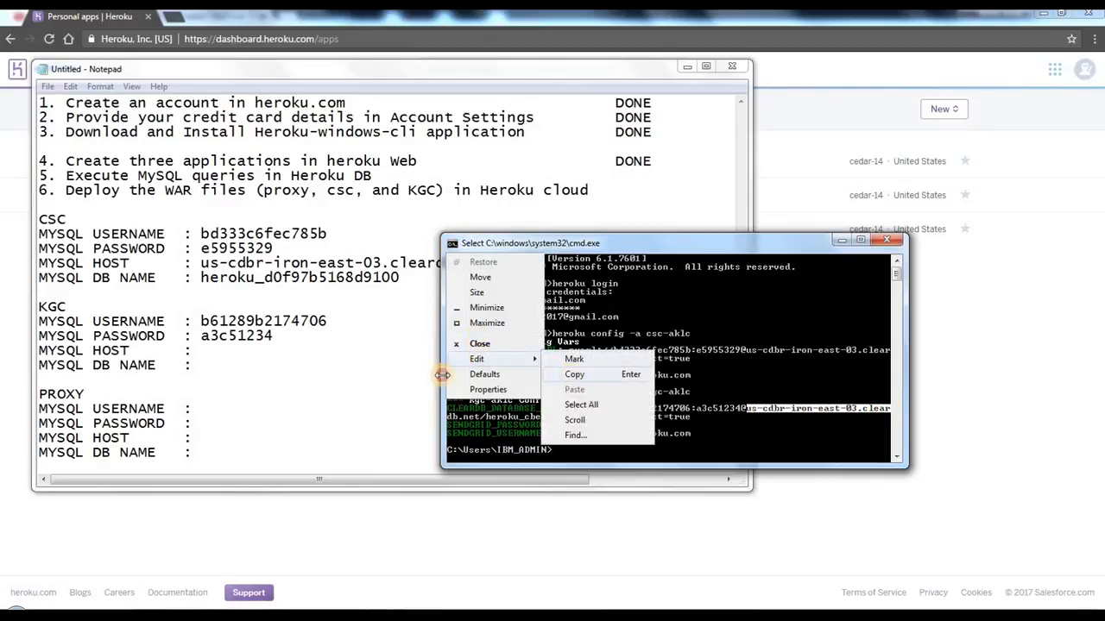
pyautogui.click(574, 374)
pyautogui.click(233, 346)
pyautogui.rightClick(231, 348)
pyautogui.click(289, 411)
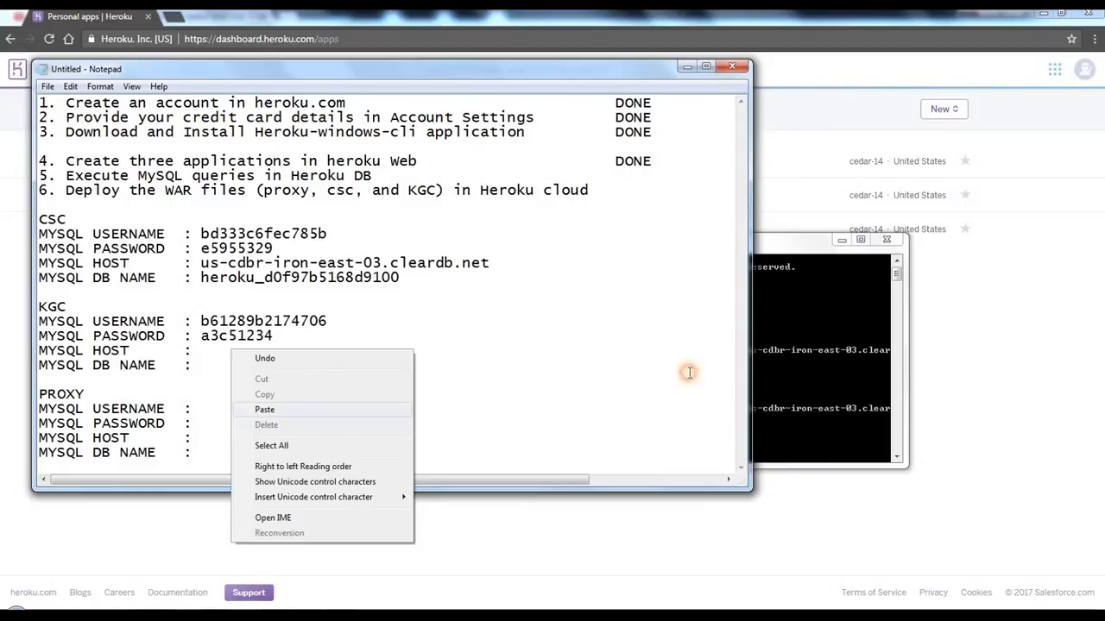
# Step: Copy the wrapped remainder db.net from the kgc-aklc database URL and append it to the KGC MYSQL HOST value
pyautogui.click(804, 319)
pyautogui.rightClick(742, 316)
pyautogui.click(759, 325)
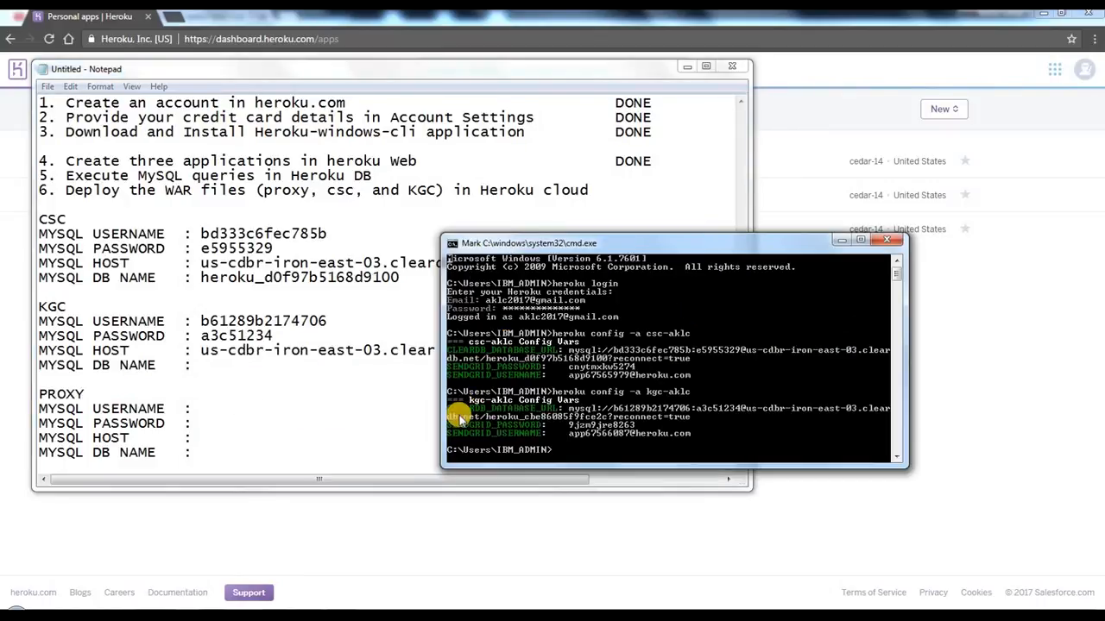
pyautogui.moveTo(449, 420); pyautogui.dragTo(481, 421)
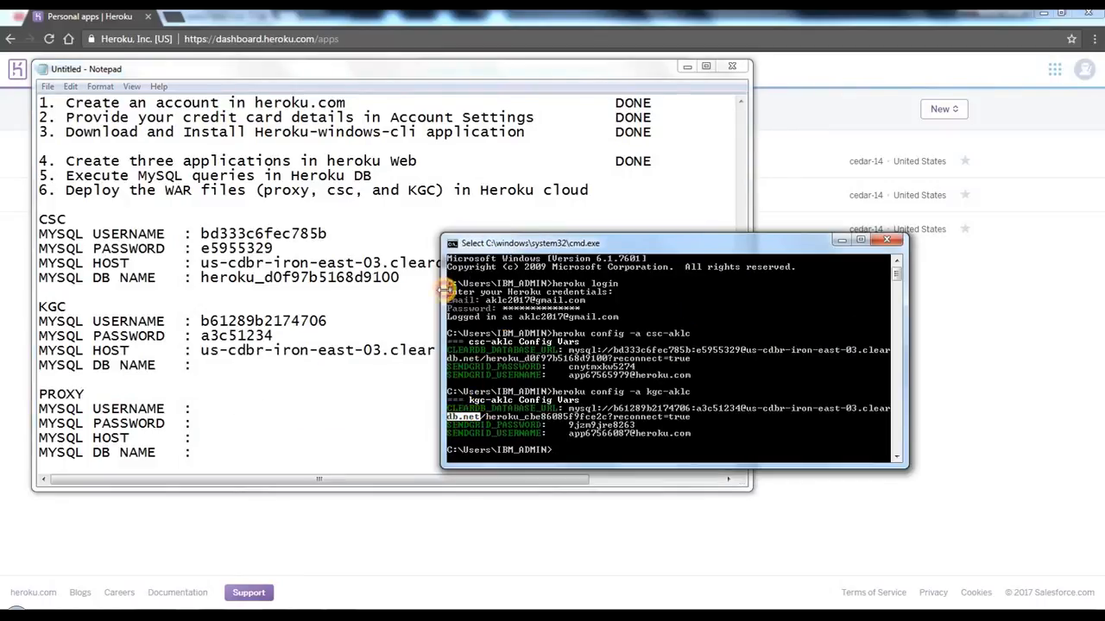
pyautogui.click(452, 245)
pyautogui.moveTo(484, 361)
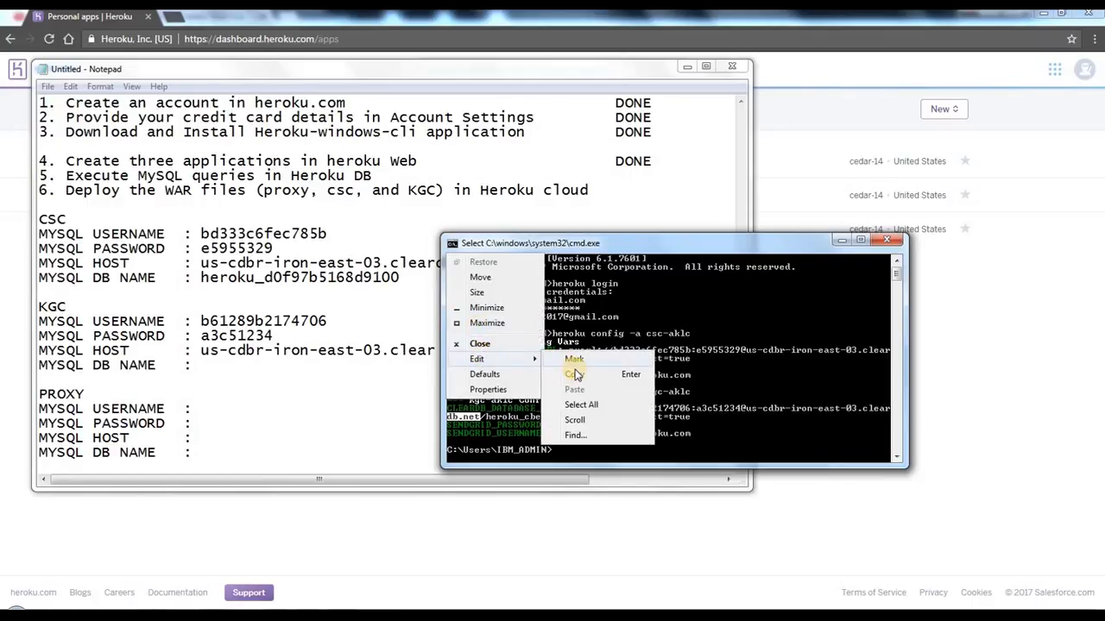
pyautogui.press('Return')
pyautogui.click(434, 350)
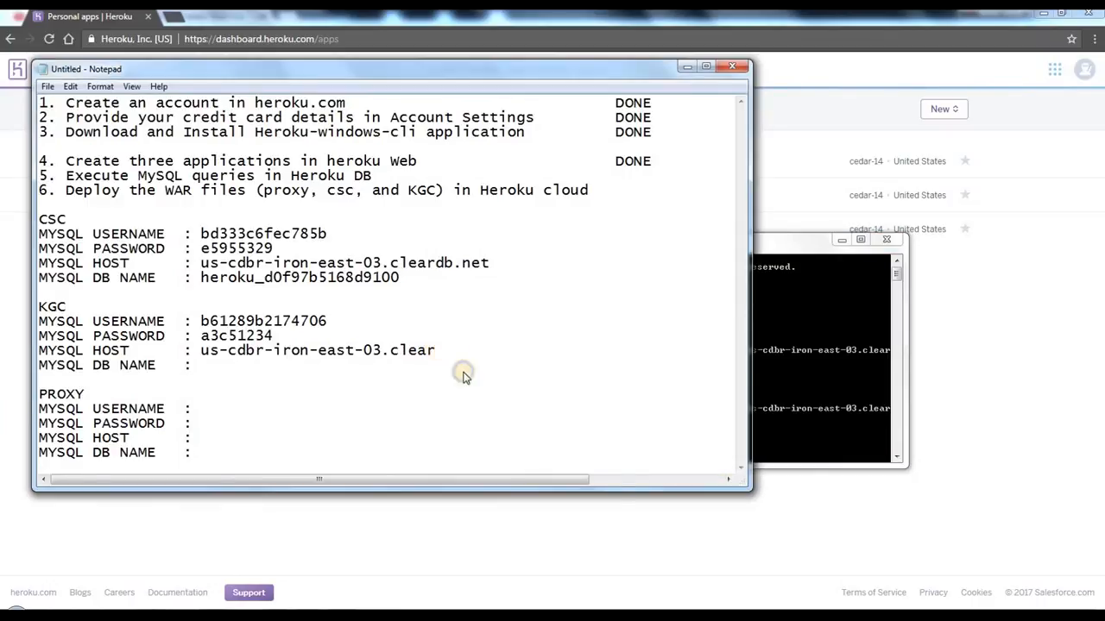
pyautogui.rightClick(436, 349)
pyautogui.click(470, 408)
# Step: Copy the database name heroku_cbe86085f9fce2c from the kgc-aklc database URL into the KGC MYSQL DB NAME line in Notepad
pyautogui.click(720, 309)
pyautogui.rightClick(732, 314)
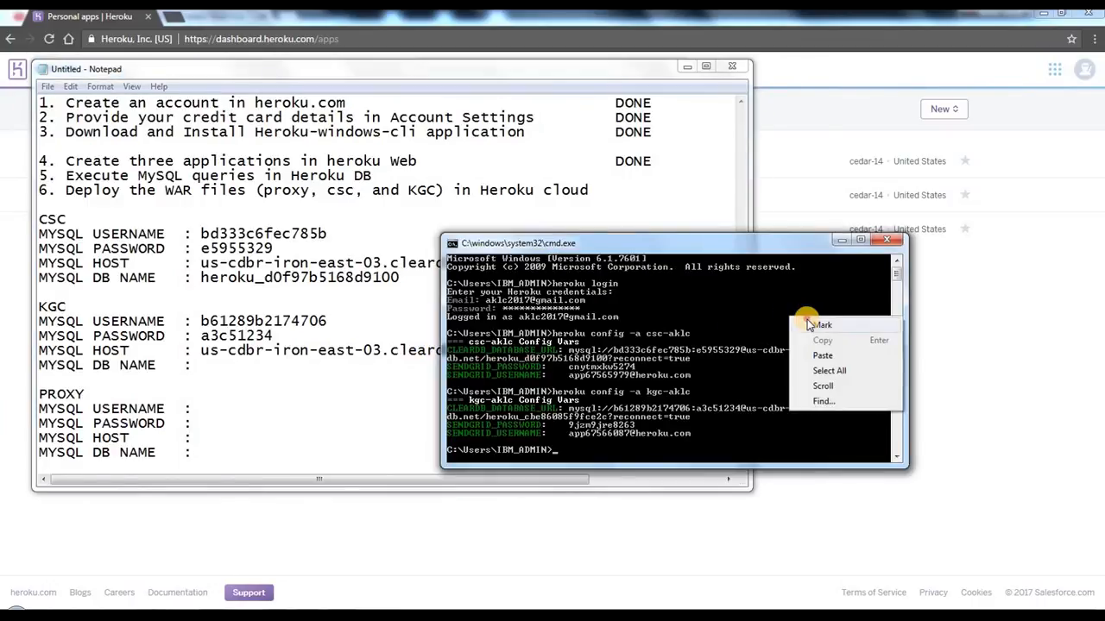
pyautogui.click(747, 321)
pyautogui.moveTo(486, 420); pyautogui.dragTo(582, 421)
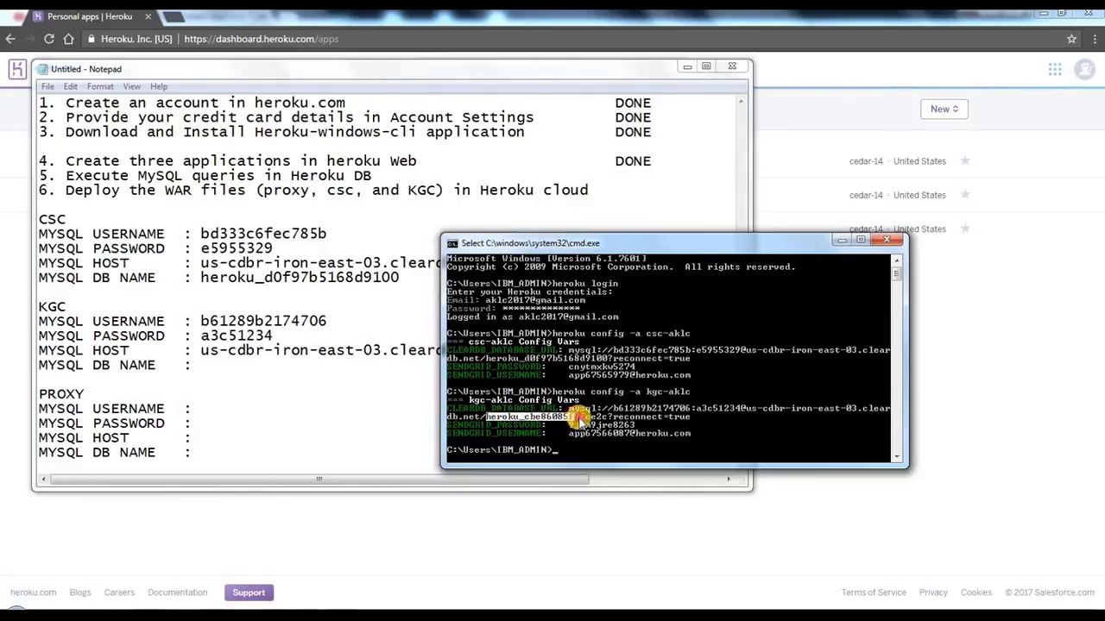
pyautogui.click(452, 243)
pyautogui.moveTo(476, 358)
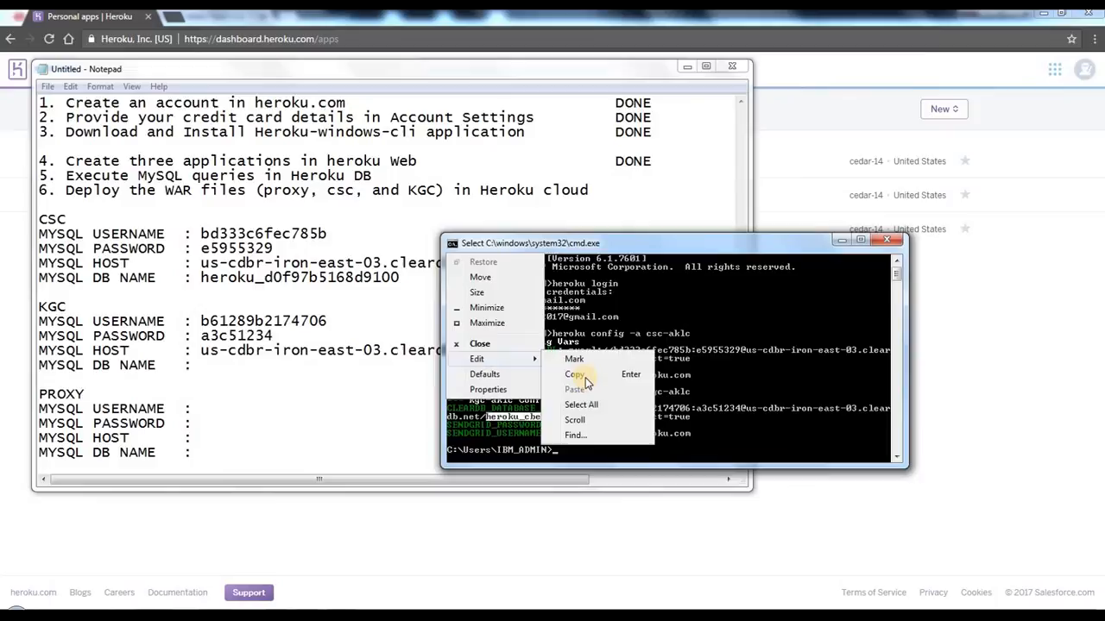
pyautogui.press('Return')
pyautogui.click(198, 365)
pyautogui.rightClick(208, 358)
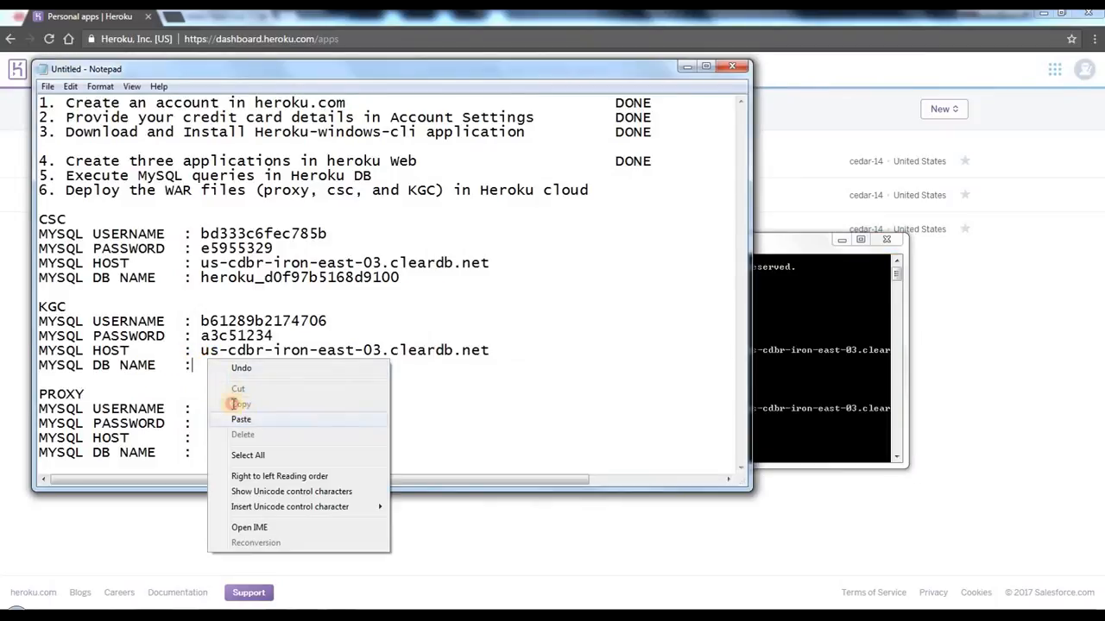
pyautogui.click(241, 420)
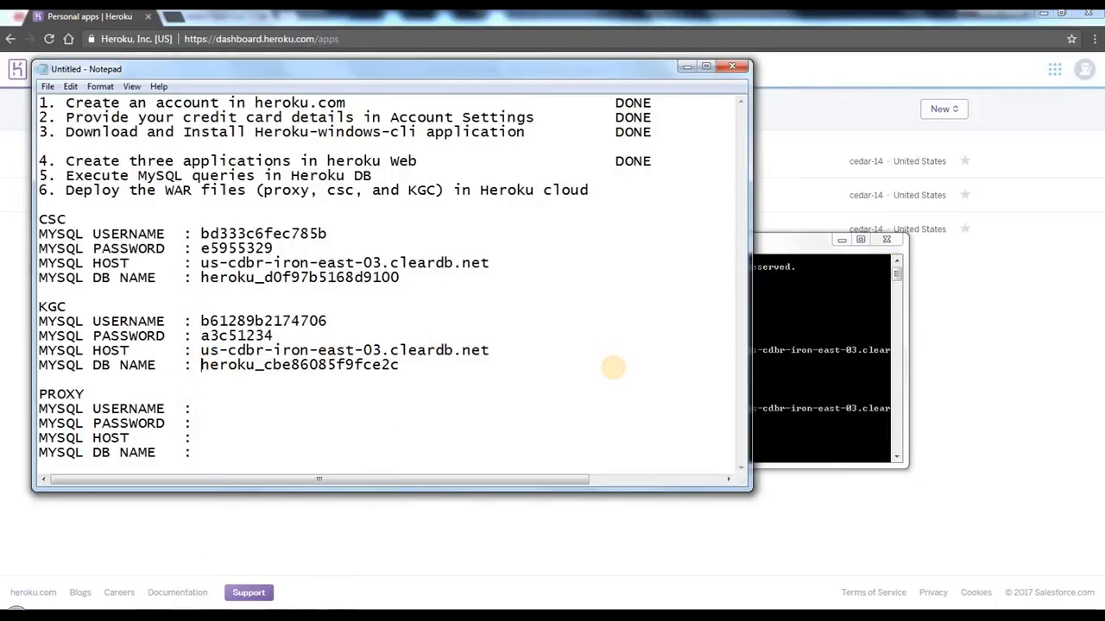
# Step: Run heroku config -a proxy-aklc in Command Prompt to list the proxy app's config variables
pyautogui.moveTo(176, 375); pyautogui.dragTo(36, 317)
pyautogui.click(69, 293)
pyautogui.click(198, 403)
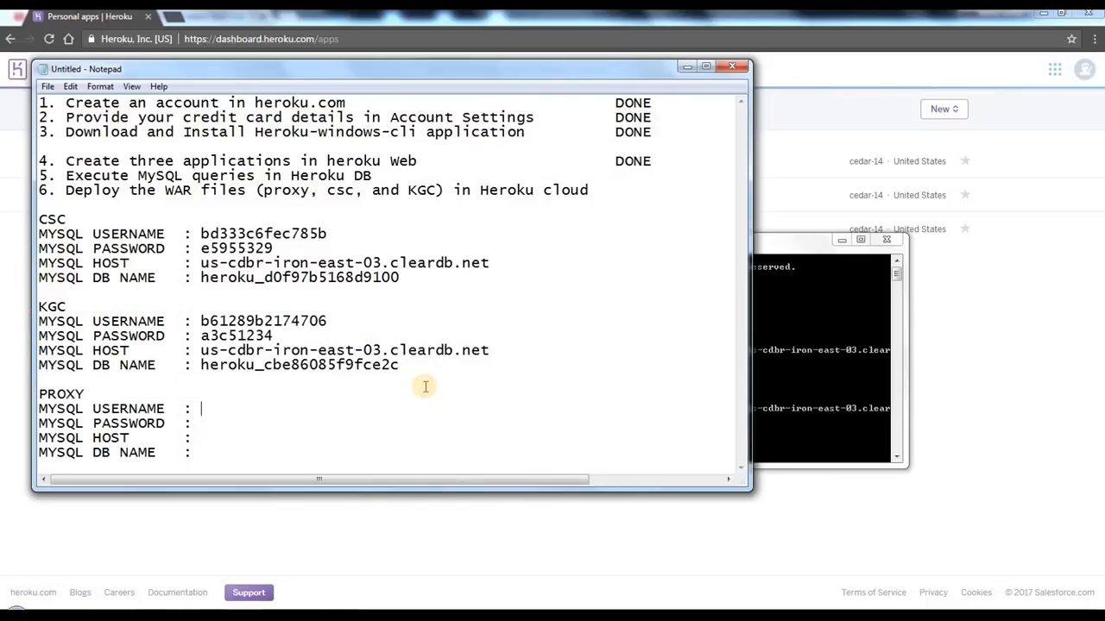
pyautogui.click(776, 378)
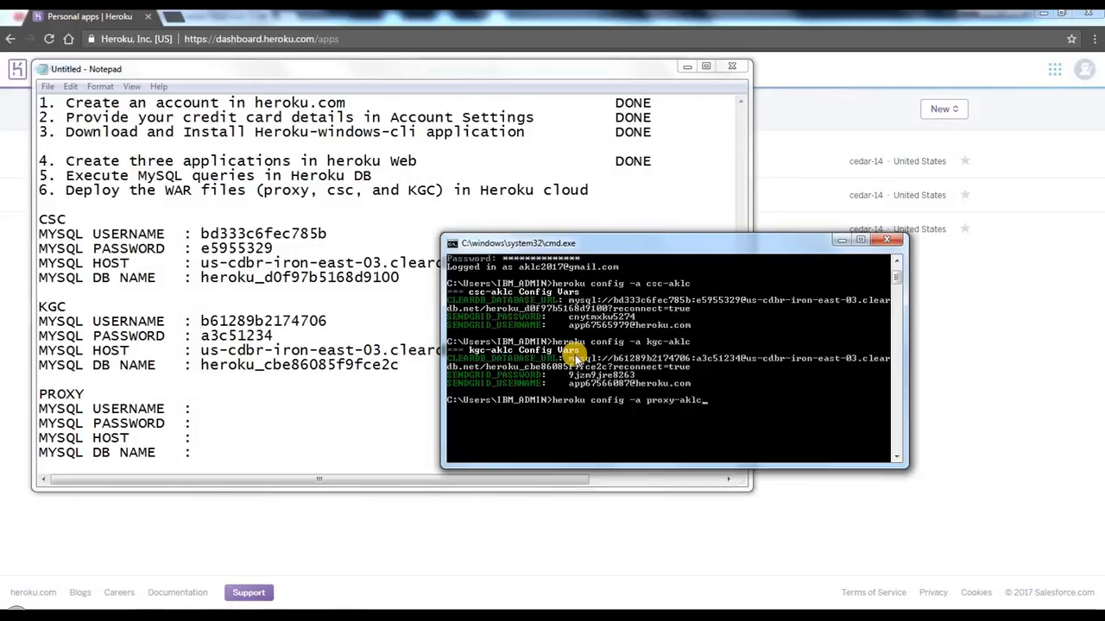
pyautogui.press('Return')
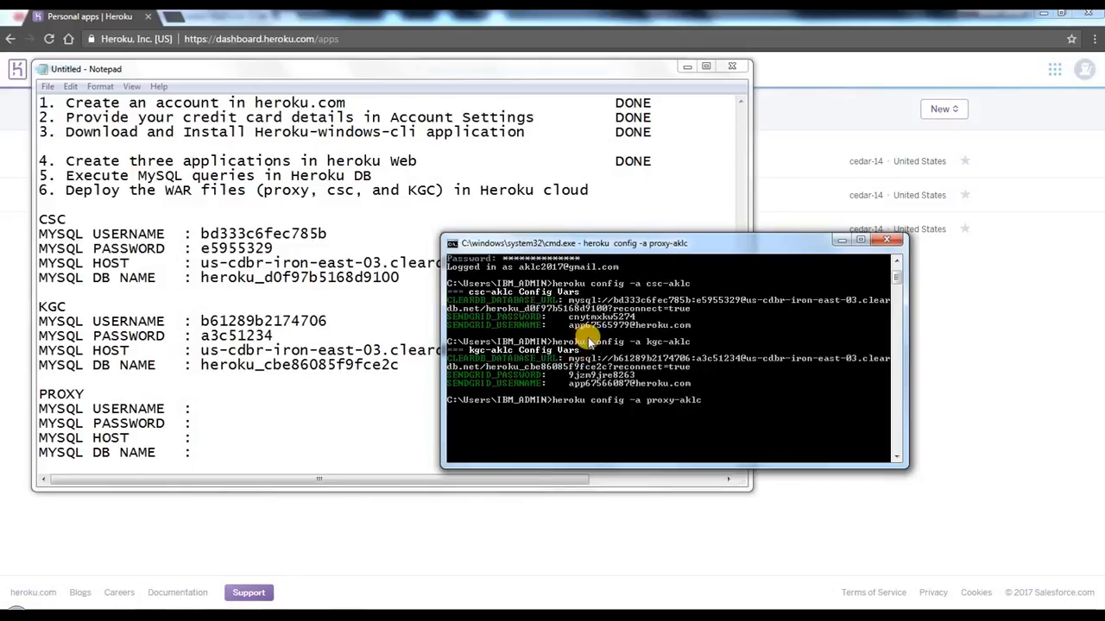
# Step: Copy the MySQL username from the proxy-aklc database URL in Command Prompt into the PROXY MYSQL USERNAME line in Notepad
pyautogui.rightClick(674, 339)
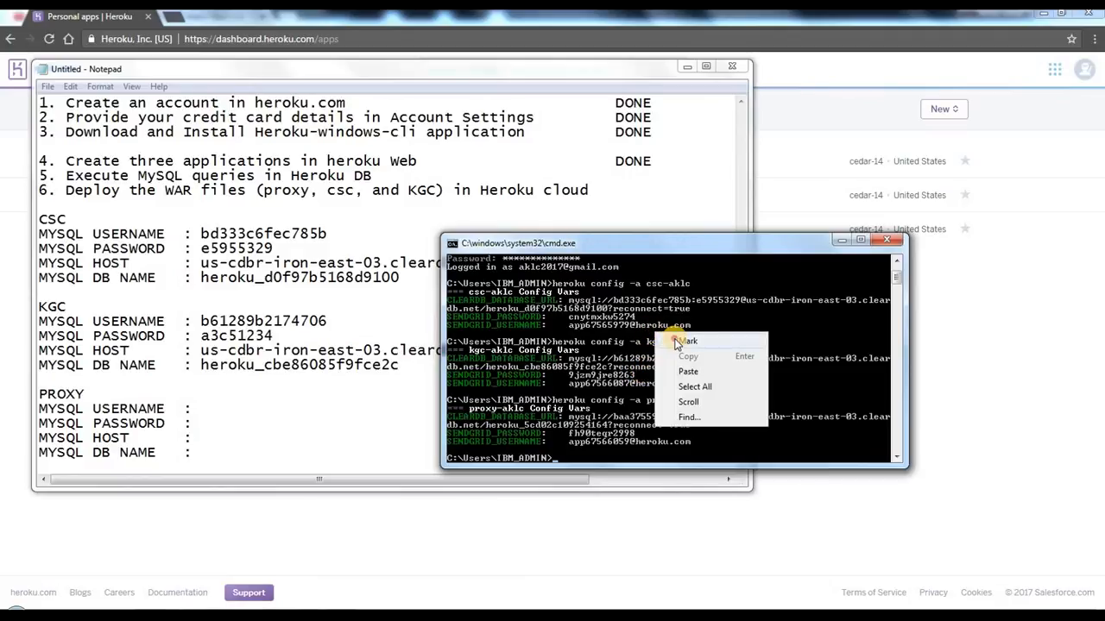
pyautogui.click(682, 342)
pyautogui.moveTo(614, 423); pyautogui.dragTo(691, 420)
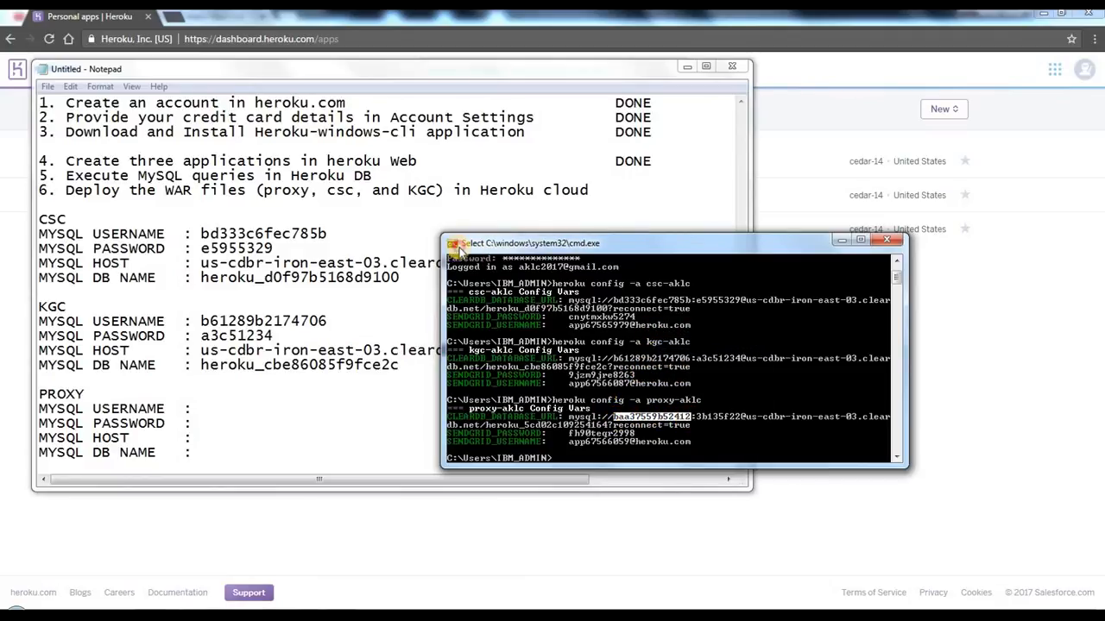
pyautogui.click(458, 247)
pyautogui.moveTo(546, 361)
pyautogui.click(574, 375)
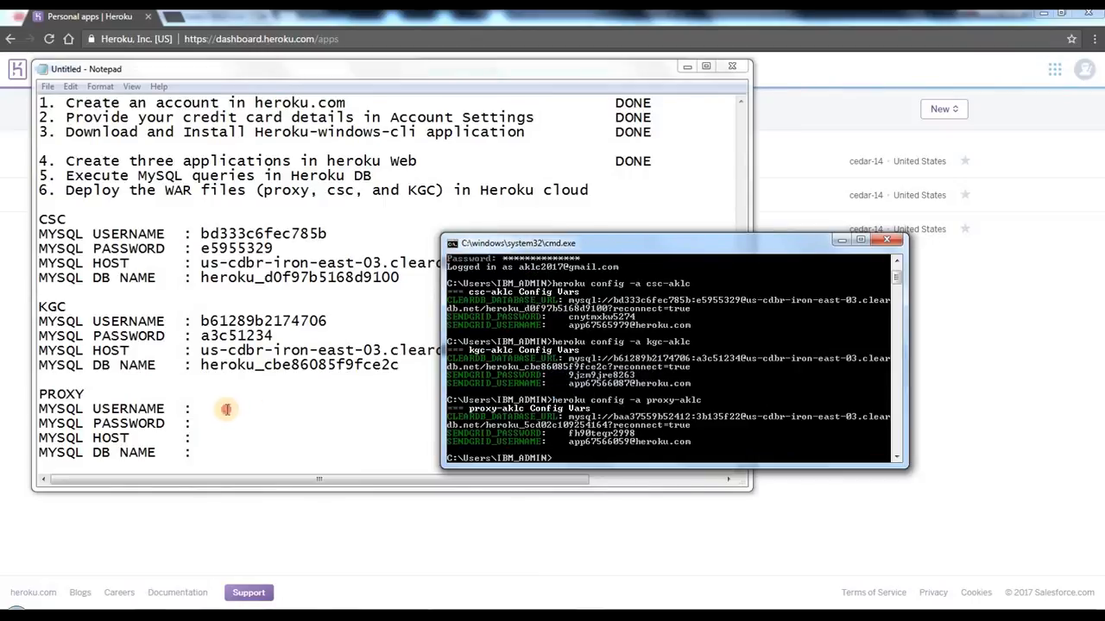
pyautogui.rightClick(226, 409)
pyautogui.click(264, 462)
# Step: Copy the MySQL password from the proxy-aklc database URL into the PROXY MYSQL PASSWORD line
pyautogui.click(749, 285)
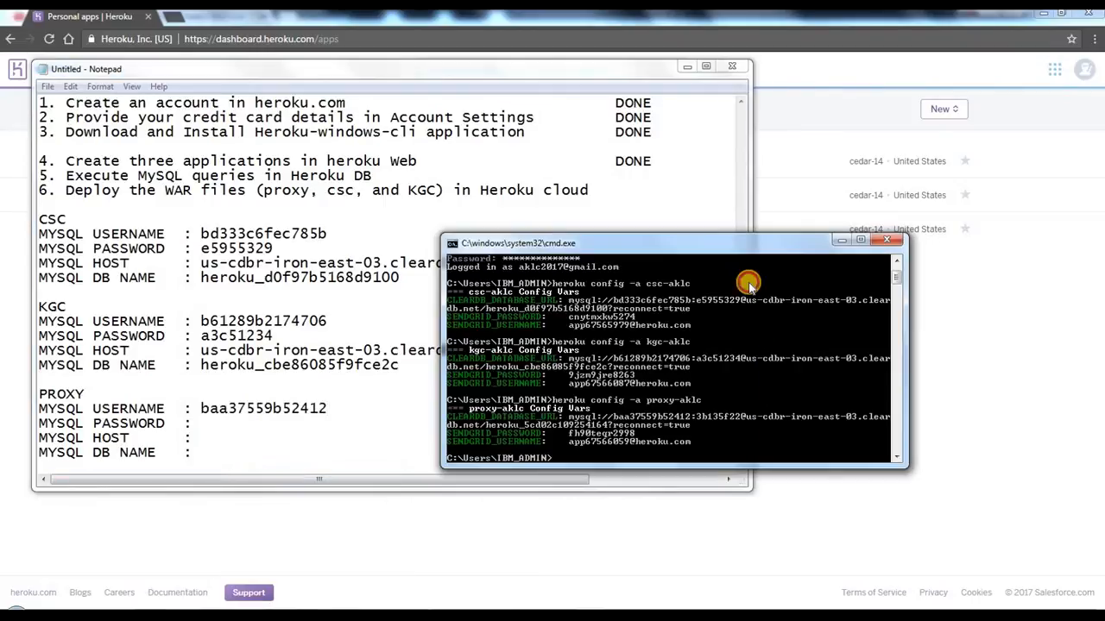
pyautogui.rightClick(749, 285)
pyautogui.click(770, 292)
pyautogui.moveTo(699, 418); pyautogui.dragTo(743, 418)
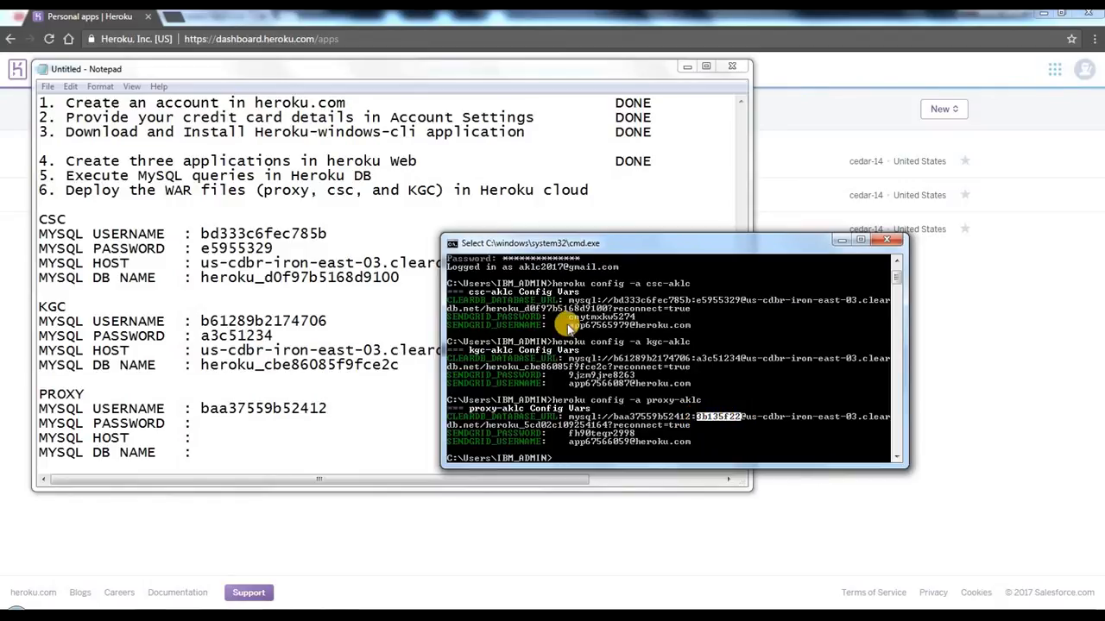
pyautogui.click(451, 244)
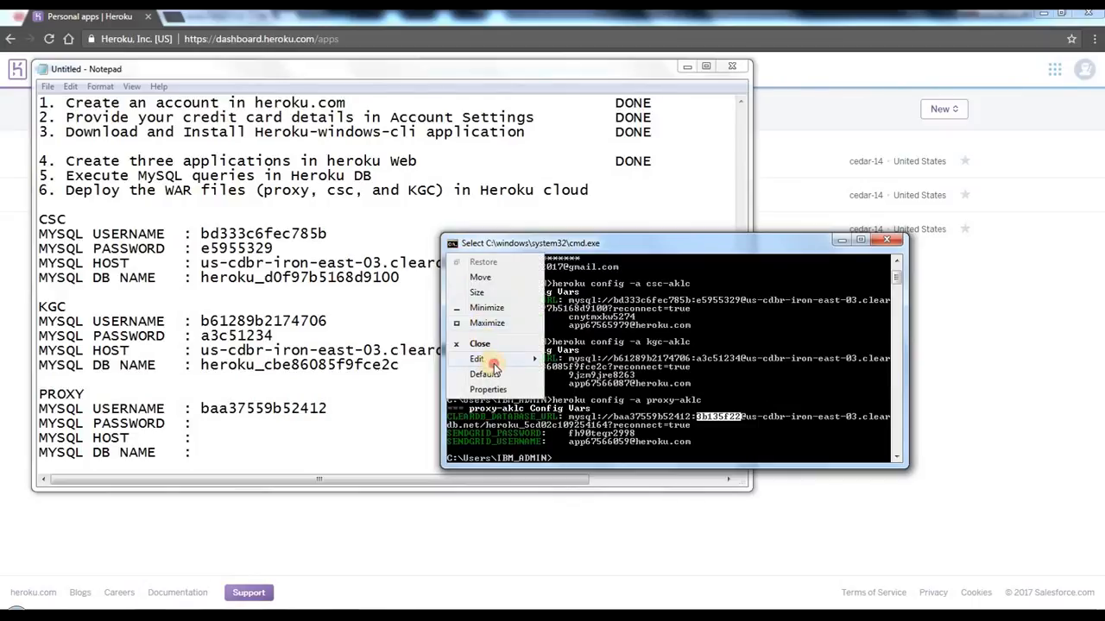
pyautogui.moveTo(492, 360)
pyautogui.click(595, 370)
pyautogui.click(228, 422)
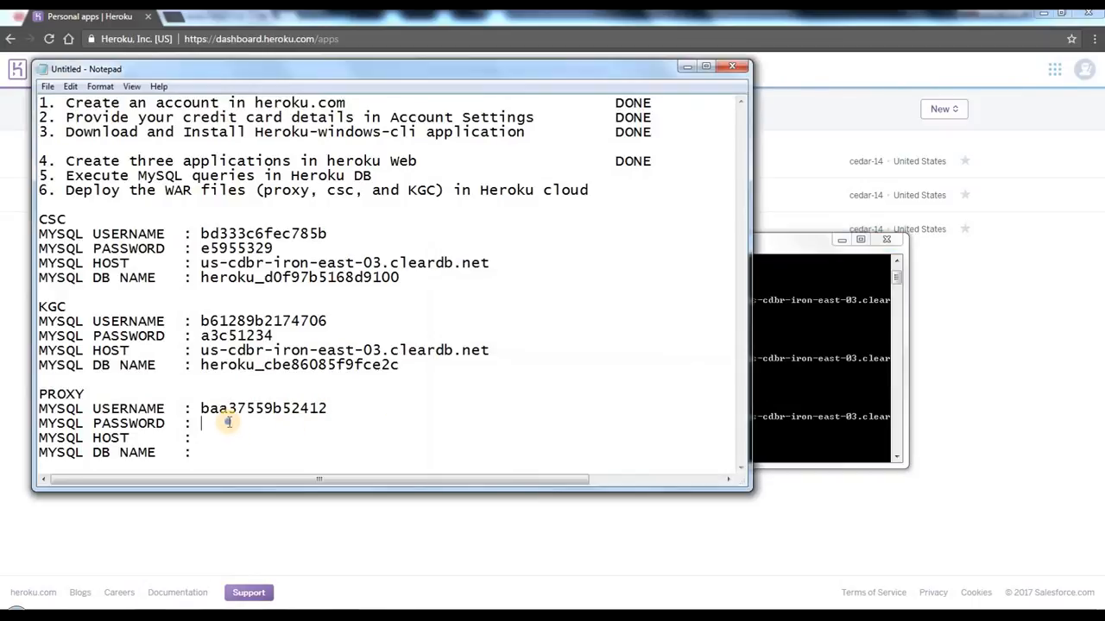
pyautogui.rightClick(228, 422)
pyautogui.click(289, 288)
# Step: Copy the host's first part, us-cdbr-iron-east-03.clear, from the proxy-aklc database URL into the PROXY MYSQL HOST line
pyautogui.click(815, 361)
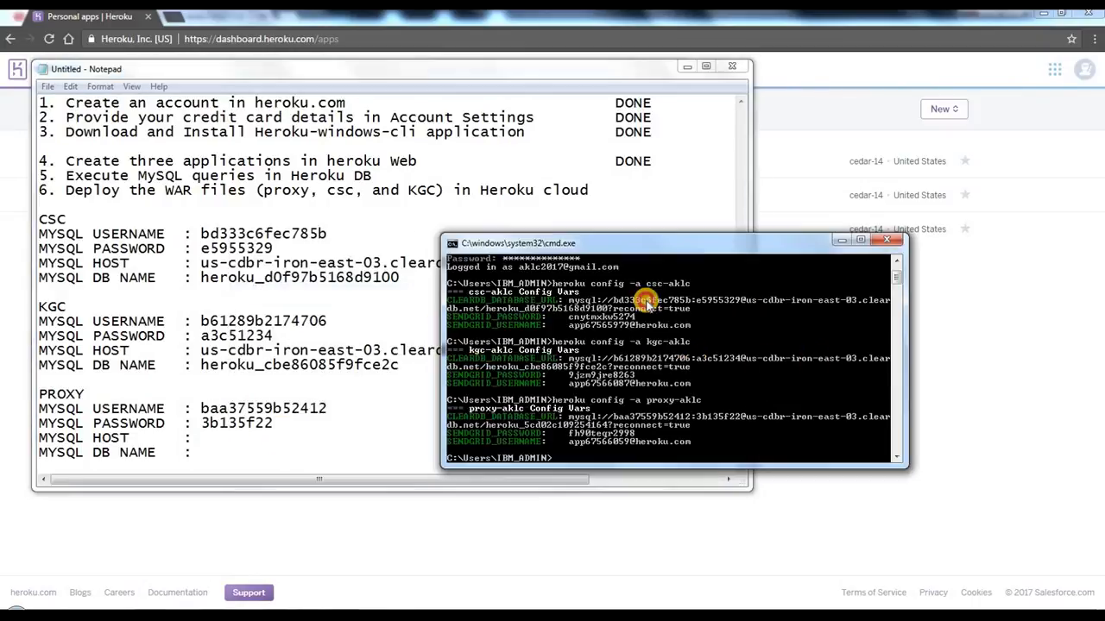
pyautogui.rightClick(557, 298)
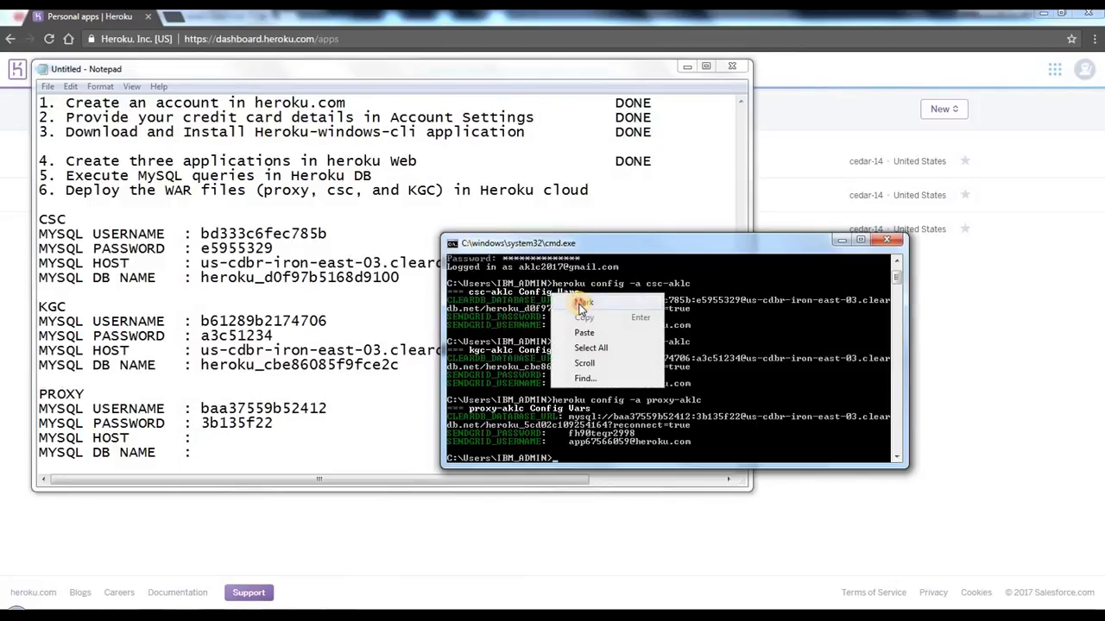
pyautogui.click(576, 299)
pyautogui.moveTo(750, 419); pyautogui.dragTo(887, 419)
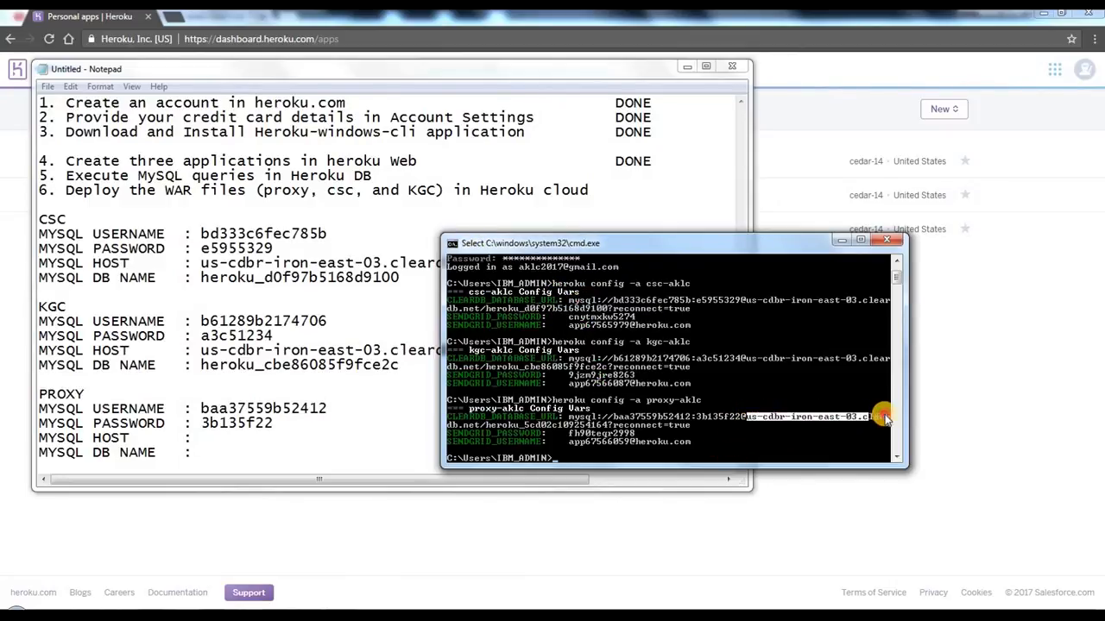
pyautogui.click(451, 244)
pyautogui.moveTo(485, 362)
pyautogui.click(587, 377)
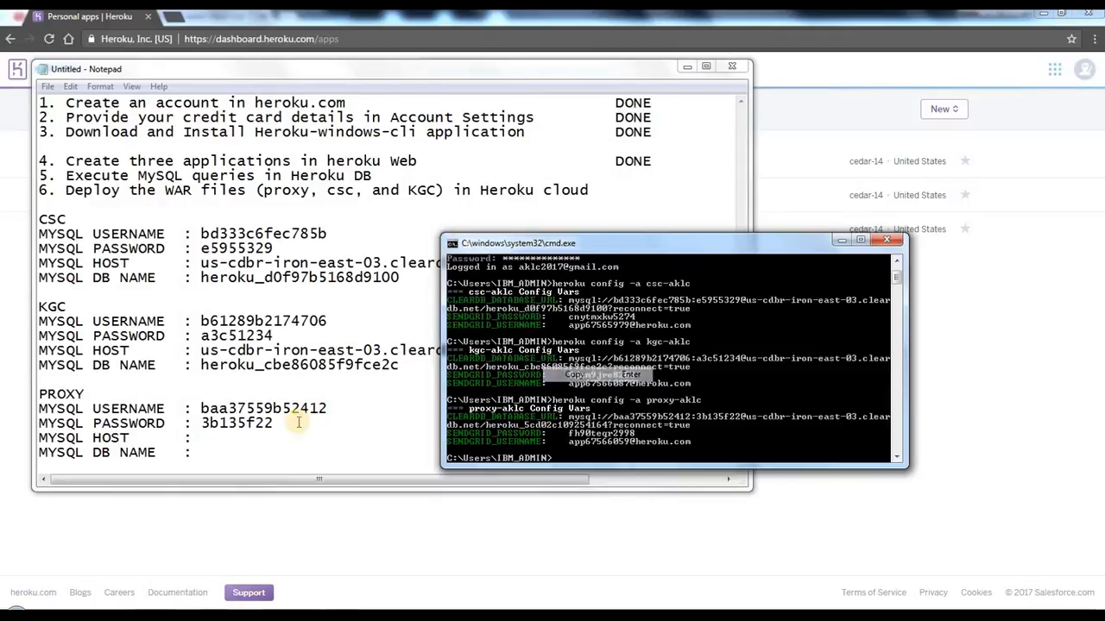
pyautogui.click(242, 438)
pyautogui.rightClick(279, 448)
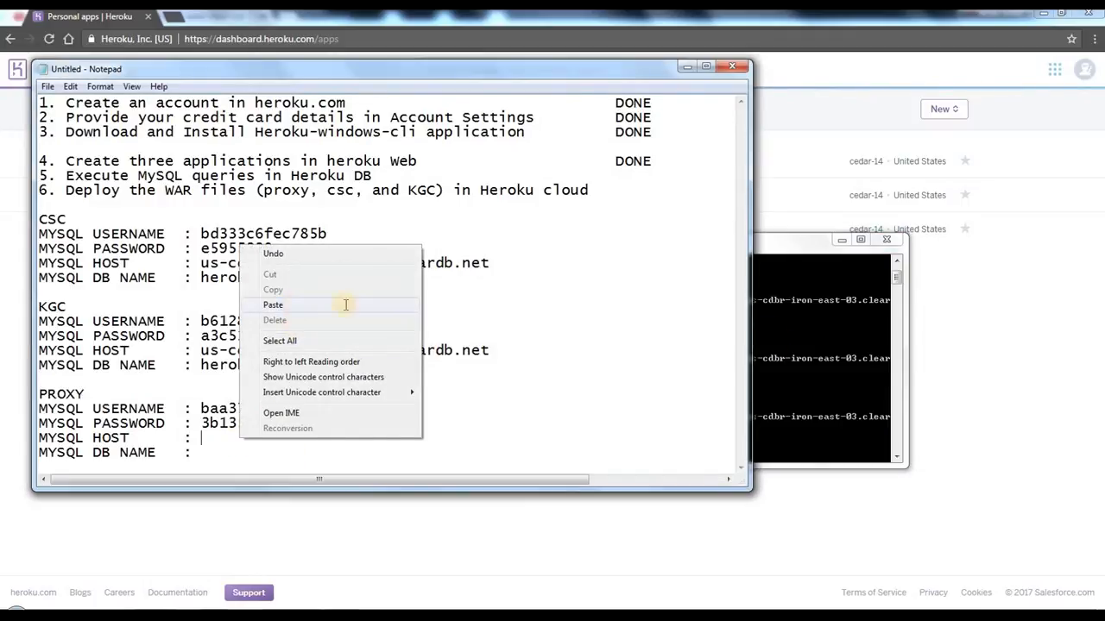
pyautogui.click(345, 303)
# Step: Copy the wrapped remainder db.net from the proxy-aklc database URL and append it to the PROXY MYSQL HOST value
pyautogui.click(824, 336)
pyautogui.rightClick(821, 338)
pyautogui.click(834, 340)
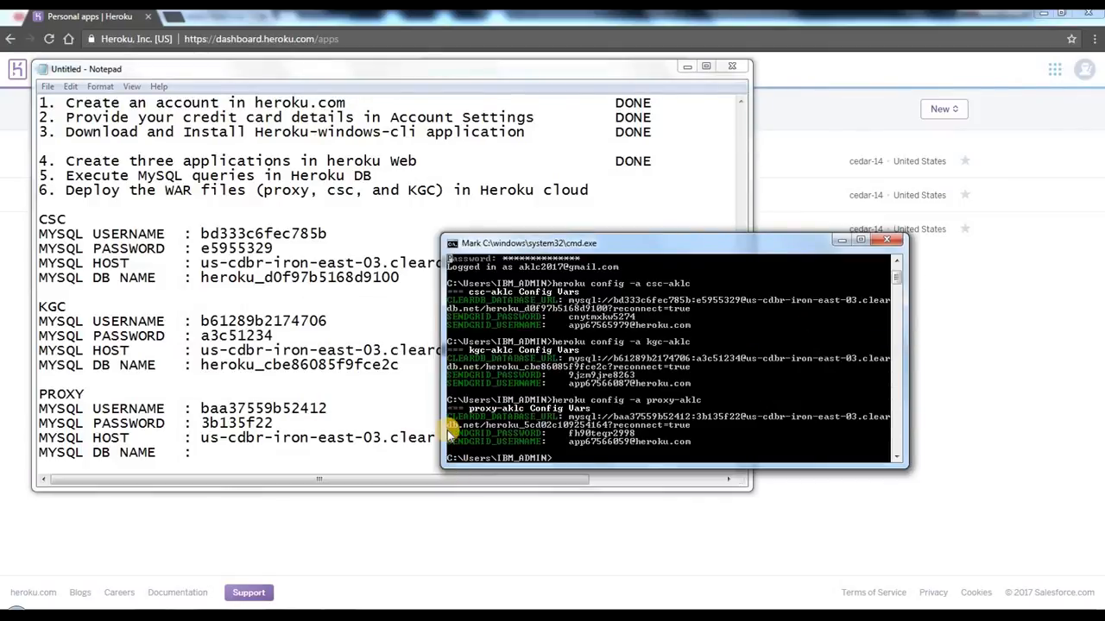
pyautogui.moveTo(448, 425); pyautogui.dragTo(475, 429)
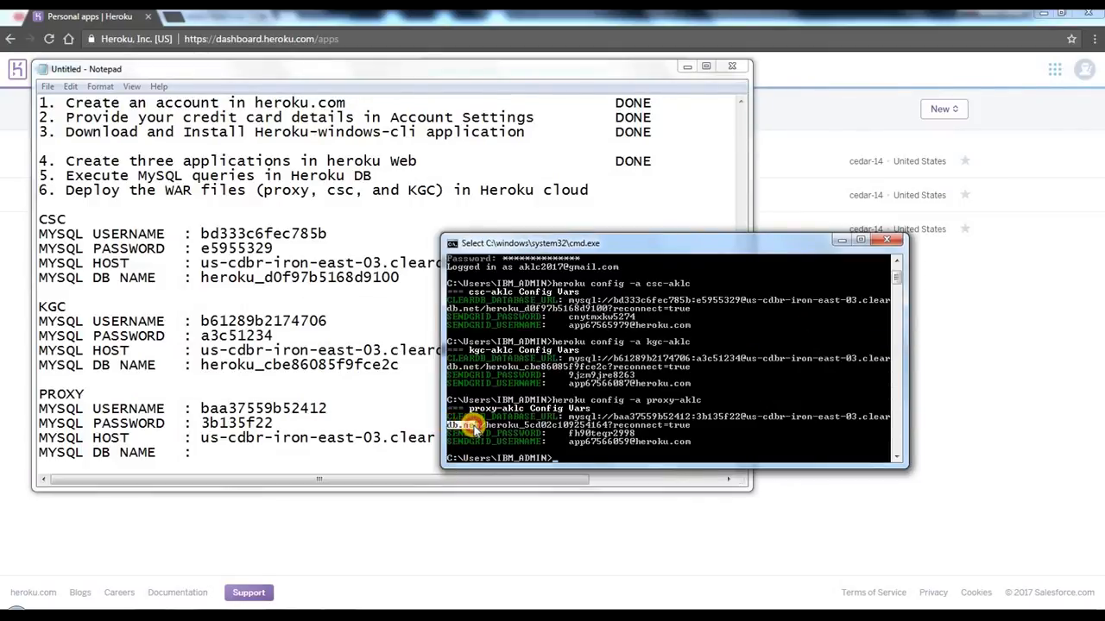
pyautogui.click(452, 243)
pyautogui.moveTo(477, 359)
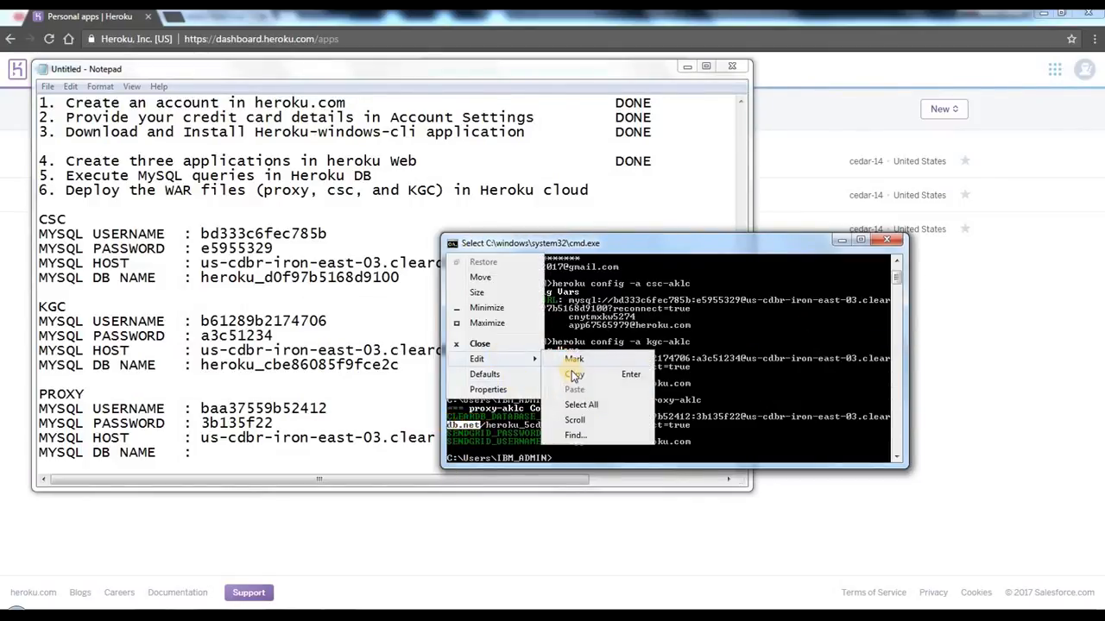
pyautogui.press('Return')
pyautogui.click(437, 438)
pyautogui.rightClick(446, 437)
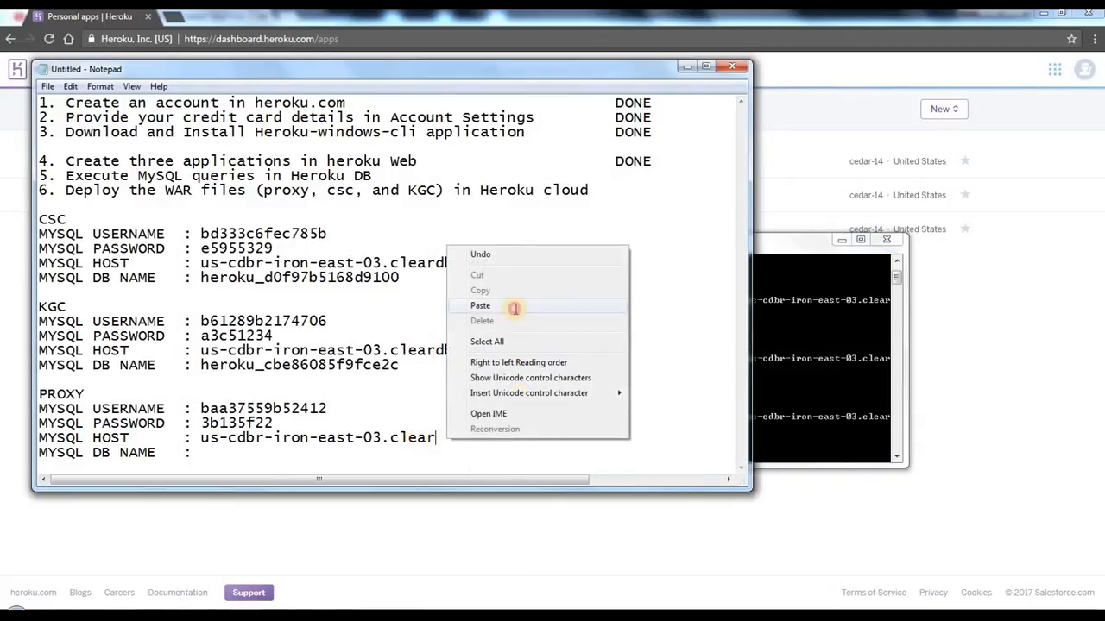
pyautogui.click(514, 306)
# Step: Copy the database name heroku_5cd02c109254164 from the proxy-aklc database URL into the PROXY MYSQL DB NAME line and add a line break after it
pyautogui.click(787, 321)
pyautogui.rightClick(785, 316)
pyautogui.click(796, 333)
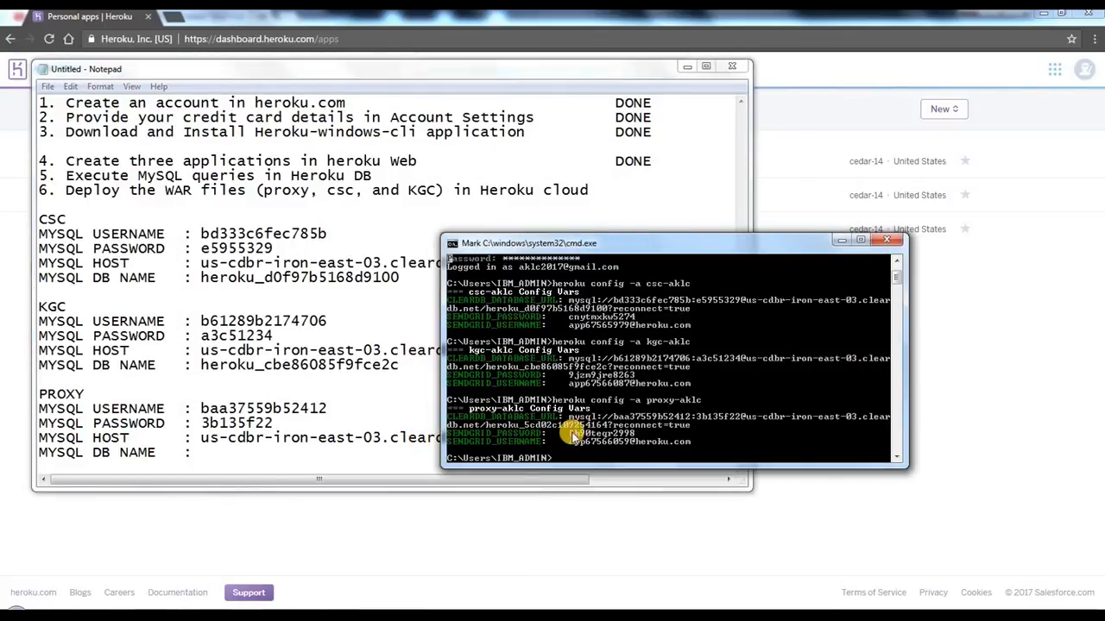
pyautogui.moveTo(528, 429); pyautogui.dragTo(609, 426)
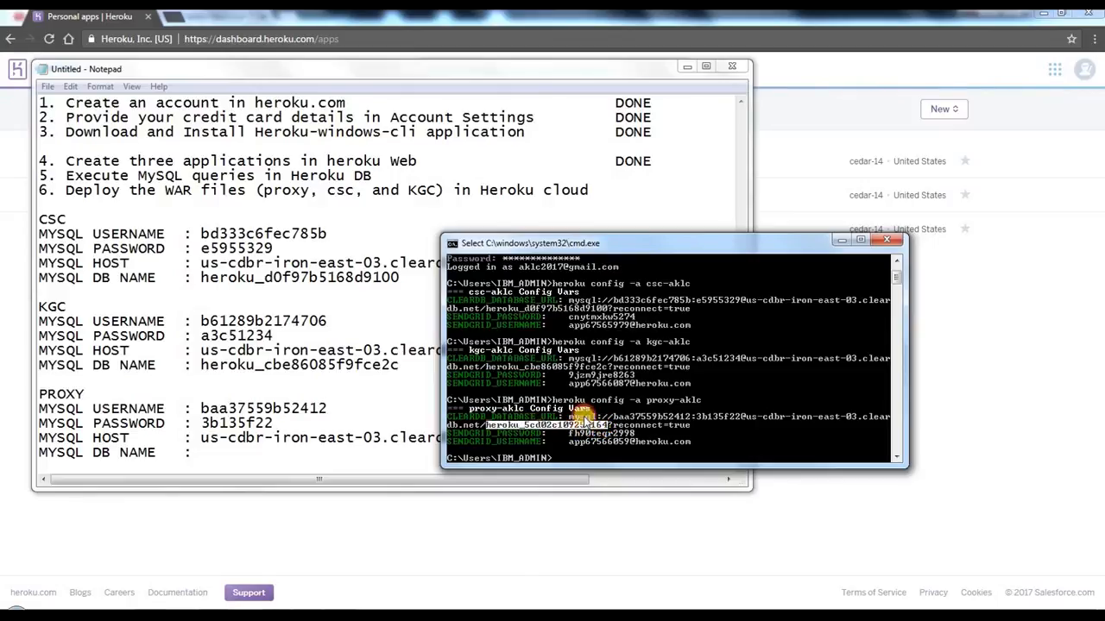
pyautogui.click(453, 246)
pyautogui.moveTo(480, 358)
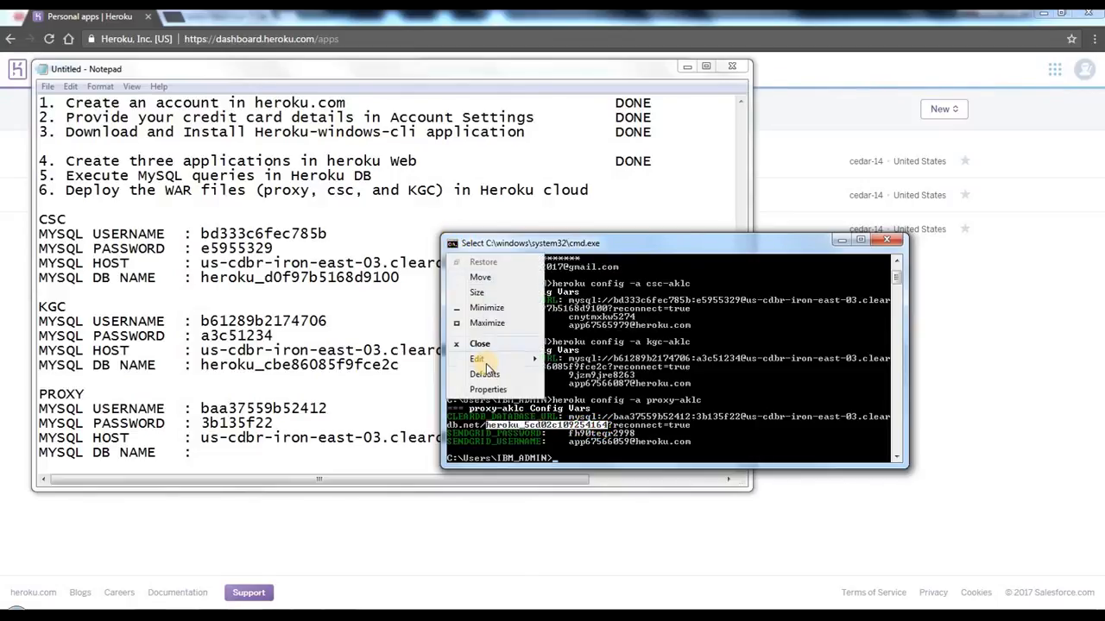
pyautogui.click(587, 377)
pyautogui.click(247, 454)
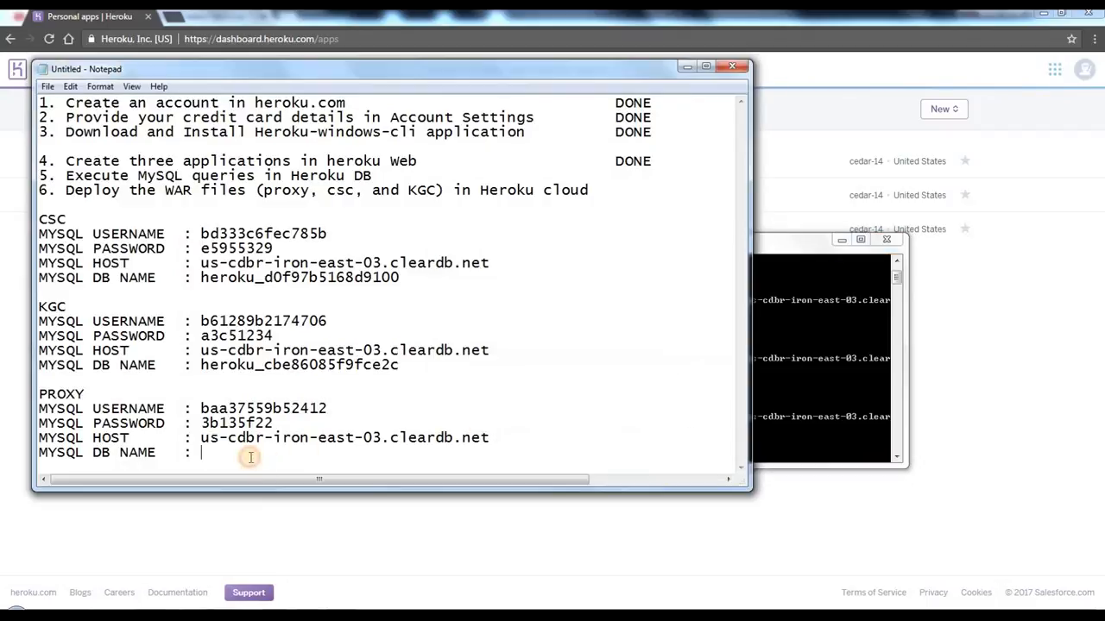
pyautogui.rightClick(250, 455)
pyautogui.click(281, 325)
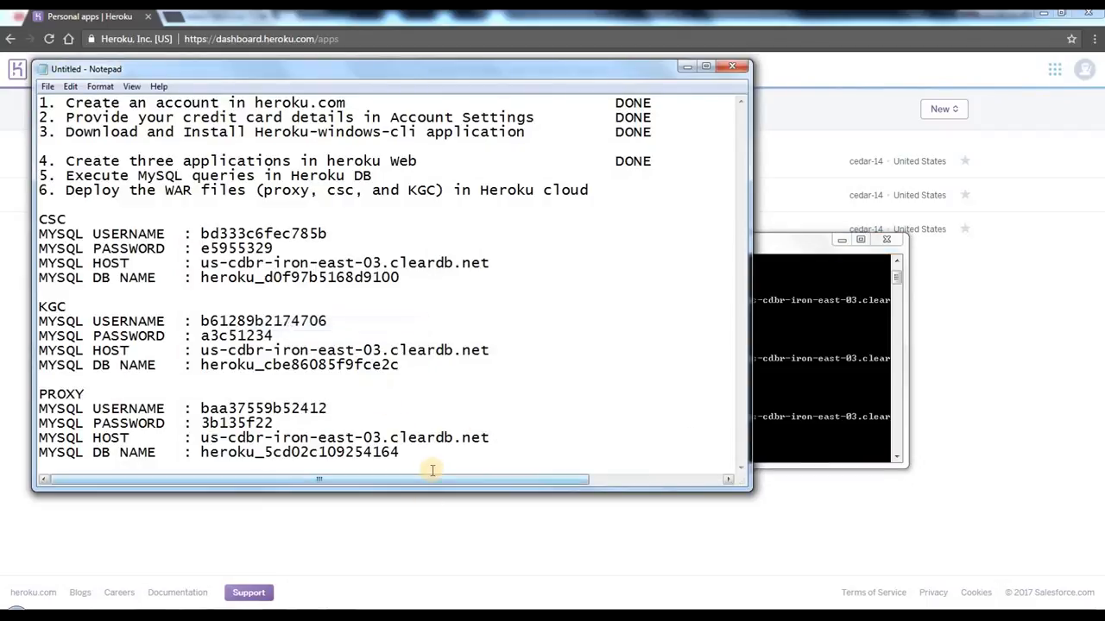
pyautogui.press('Return')
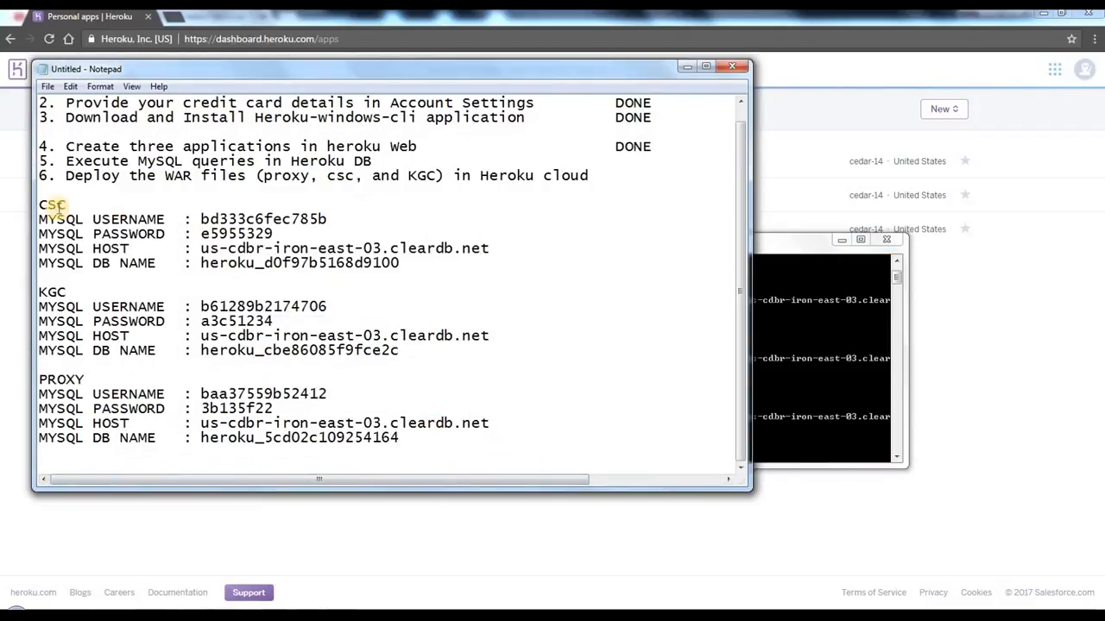
pyautogui.moveTo(40, 197)
pyautogui.mouseDown()
pyautogui.moveTo(152, 414)
pyautogui.moveTo(415, 439)
pyautogui.moveTo(108, 321)
pyautogui.moveTo(34, 199)
pyautogui.mouseUp()
pyautogui.click(415, 438)
pyautogui.click(226, 233)
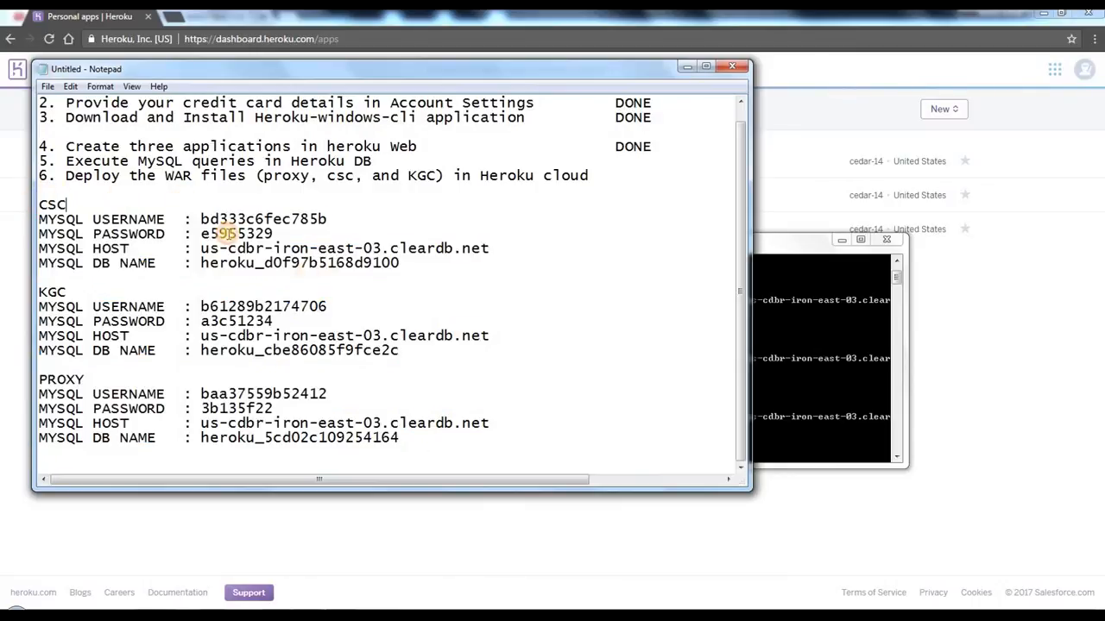
pyautogui.click(203, 199)
pyautogui.moveTo(140, 190); pyautogui.dragTo(535, 457)
pyautogui.click(524, 440)
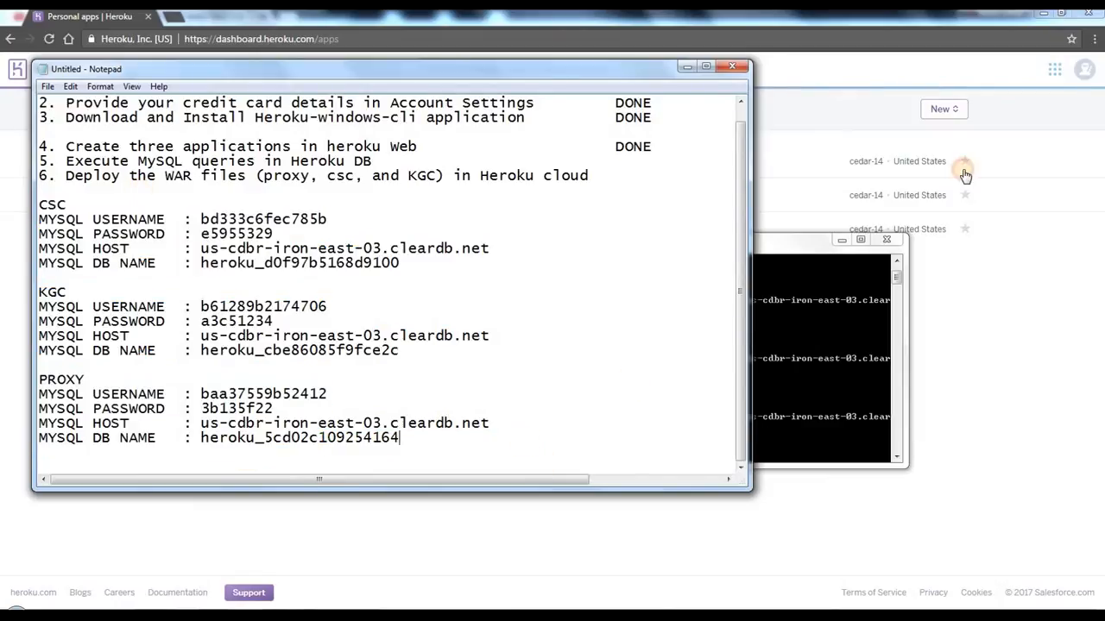
pyautogui.click(1044, 14)
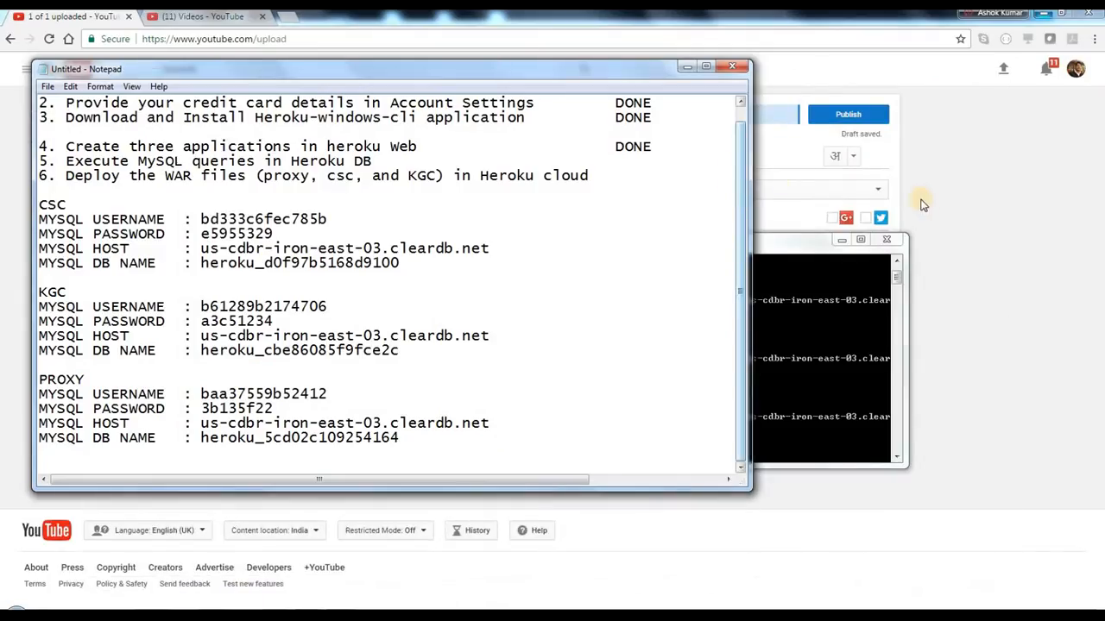
pyautogui.click(861, 241)
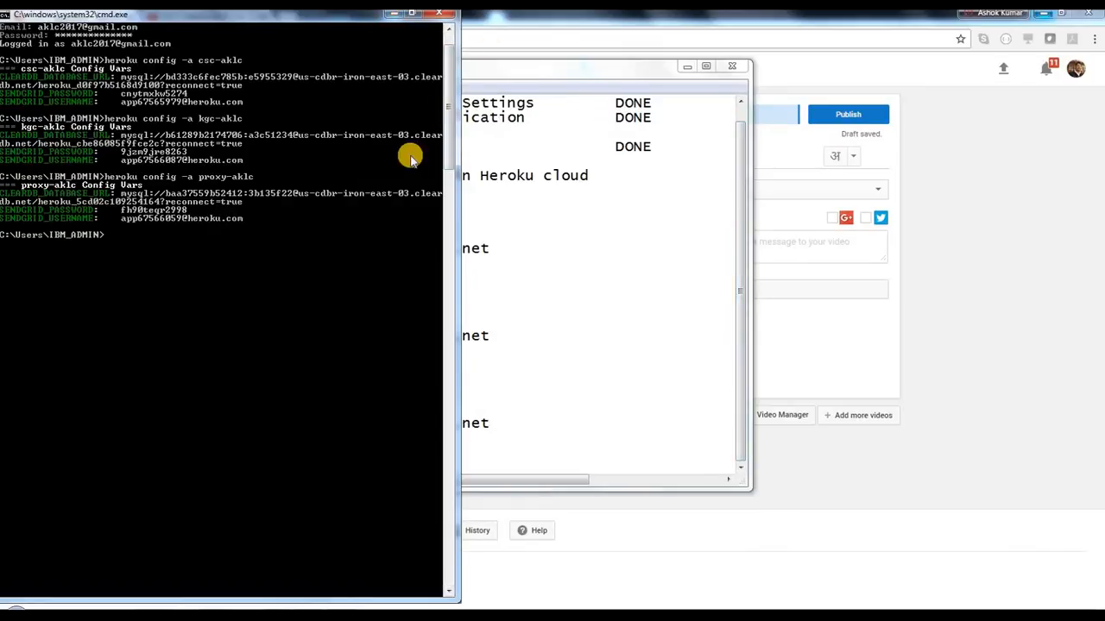
pyautogui.doubleClick(311, 17)
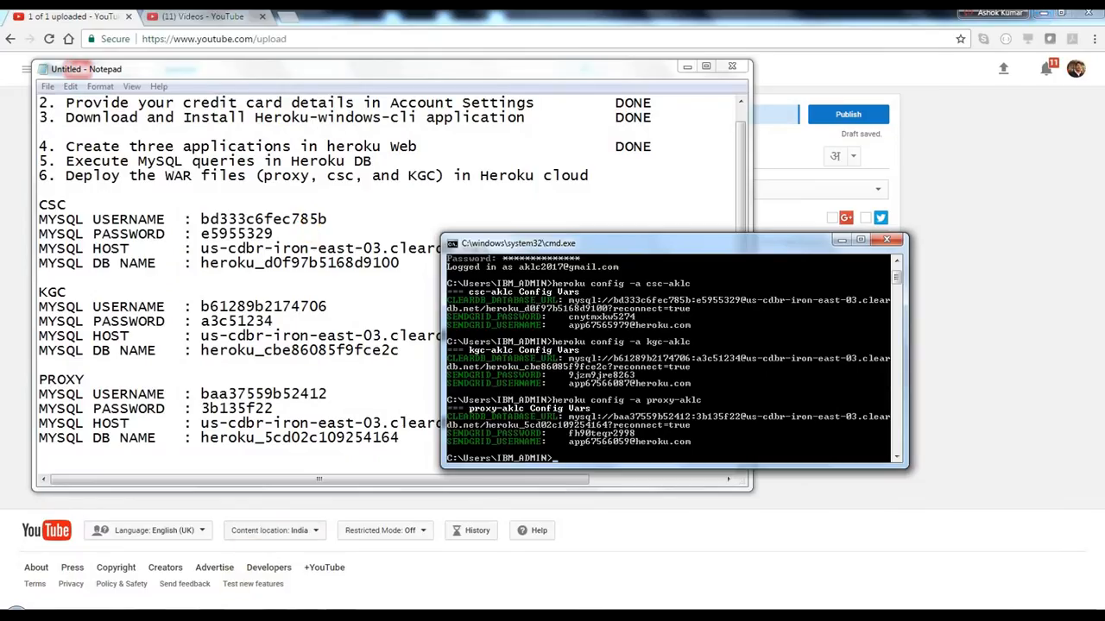
# Step: Switch to File Explorer and open the Proxy_Cloud_kit folder inside CloudDeployment\Proxy
pyautogui.click(153, 615)
pyautogui.click(151, 539)
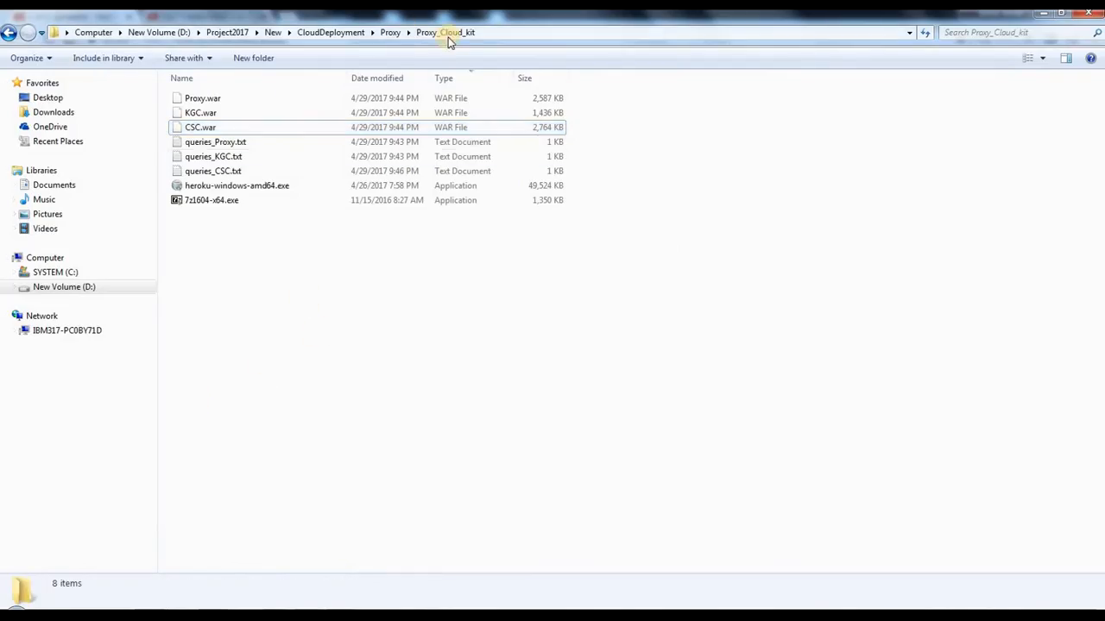
pyautogui.click(389, 32)
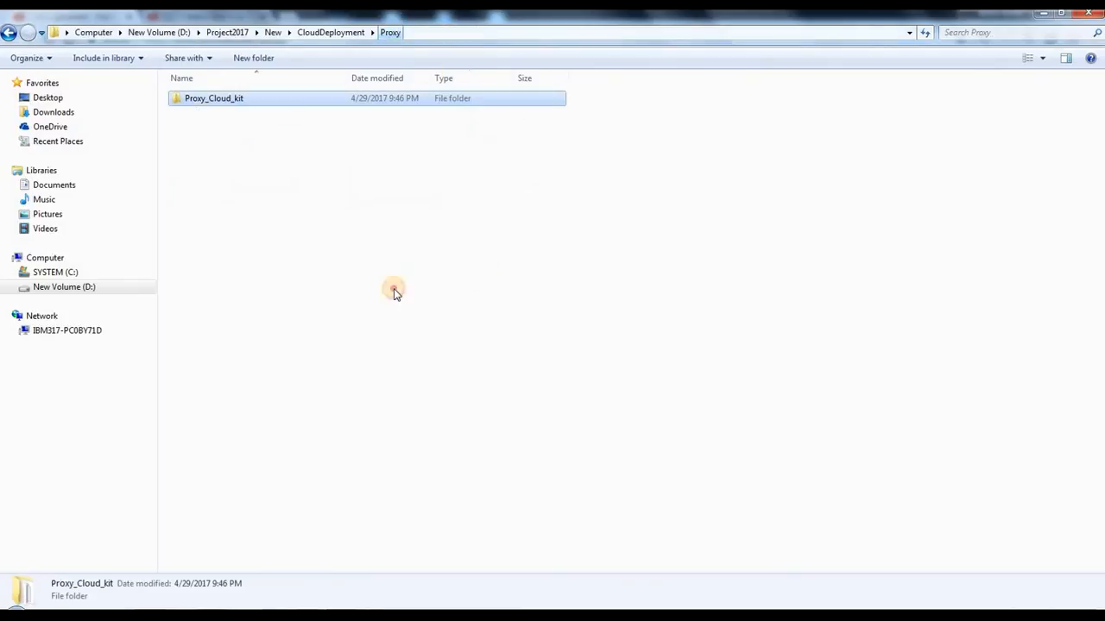
pyautogui.click(394, 288)
pyautogui.doubleClick(253, 98)
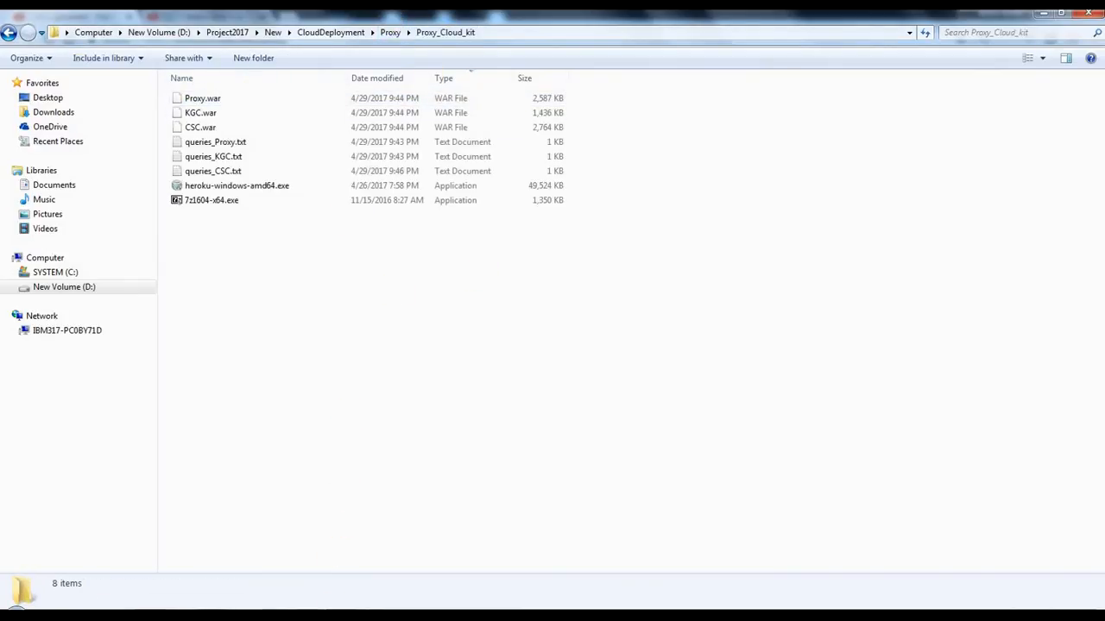
# Step: Place the Notepad window with the MySQL credentials beside the Proxy_Cloud_kit file list and select queries_Proxy.txt
pyautogui.click(308, 616)
pyautogui.click(457, 565)
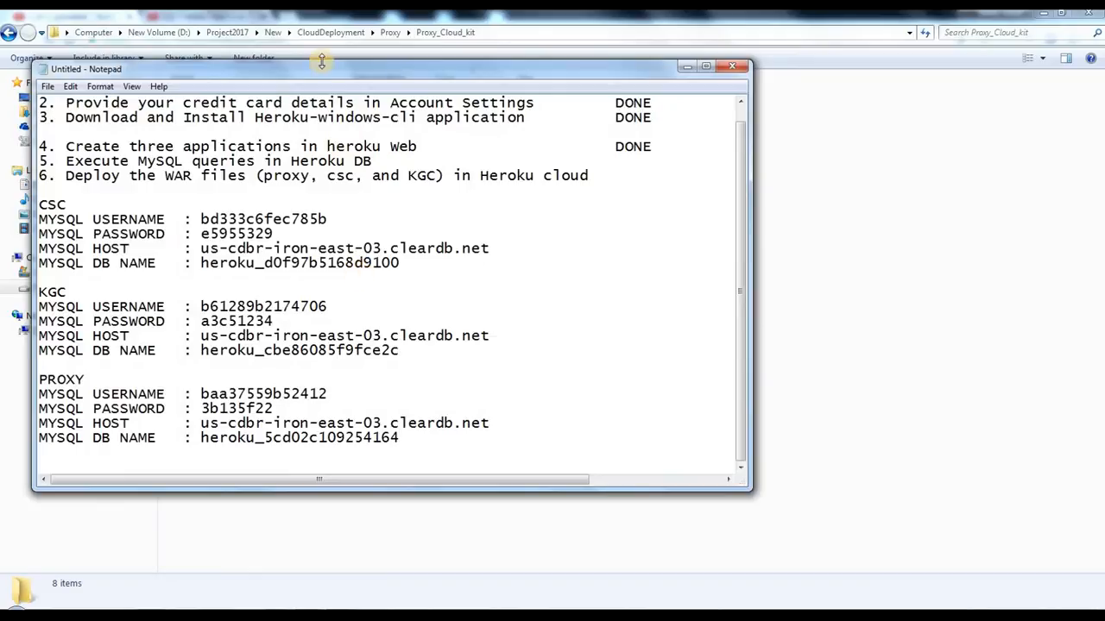
pyautogui.moveTo(391, 78); pyautogui.dragTo(692, 83)
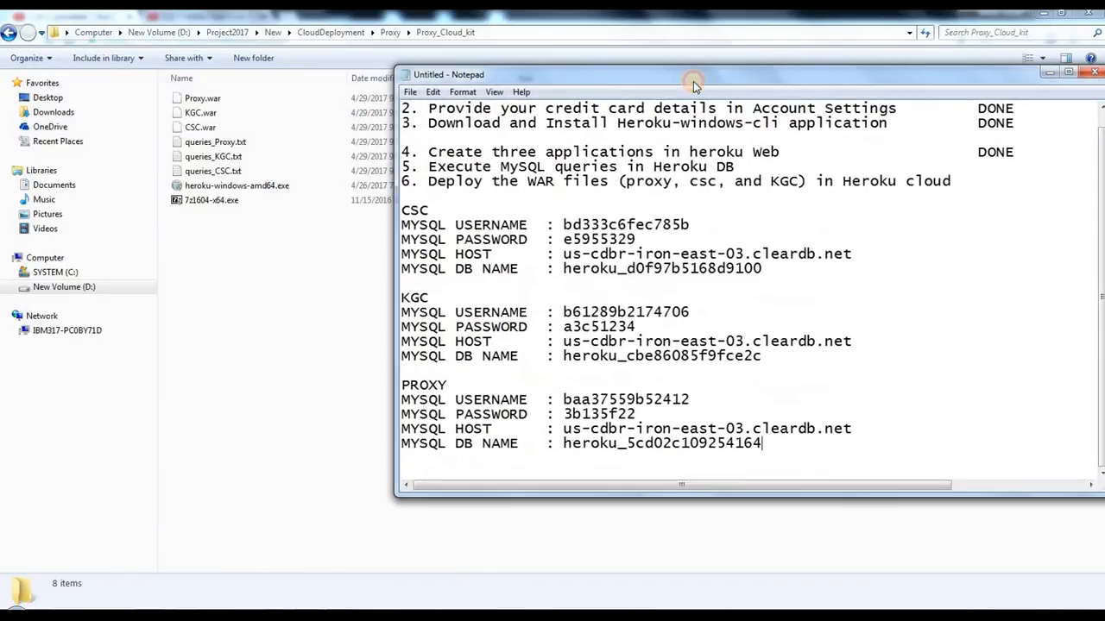
pyautogui.click(239, 144)
pyautogui.click(238, 157)
pyautogui.click(233, 170)
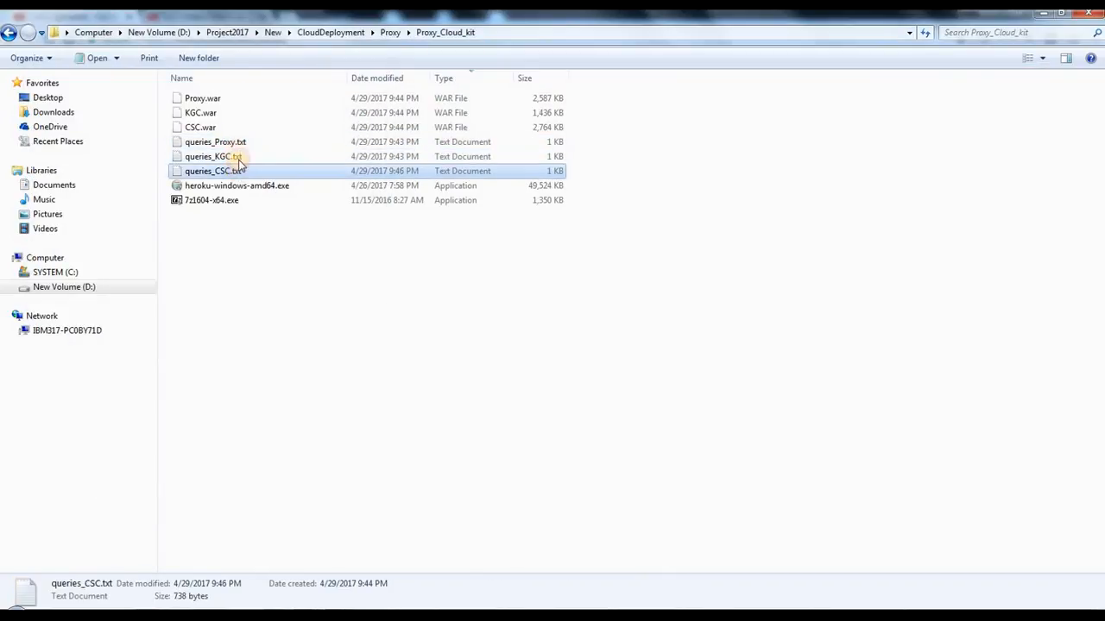
pyautogui.click(240, 144)
pyautogui.click(308, 617)
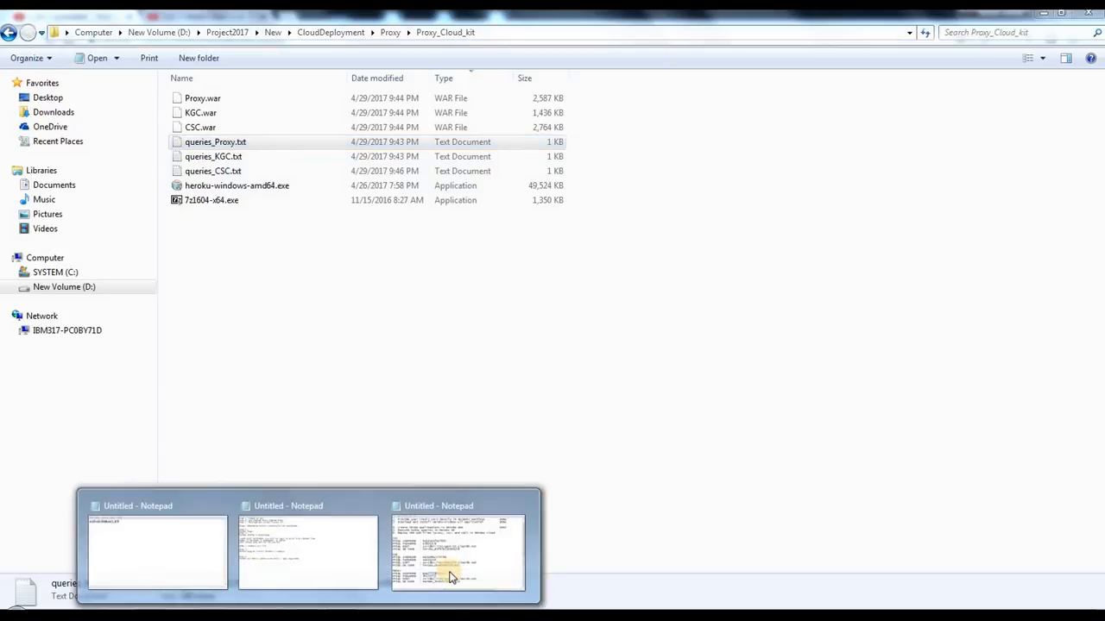
pyautogui.click(450, 576)
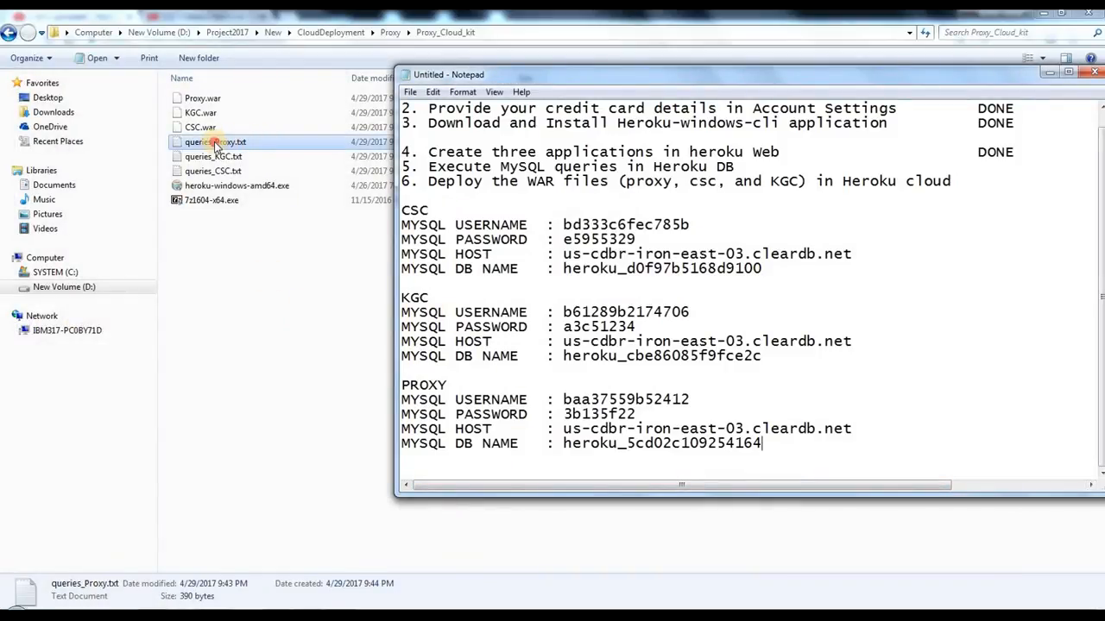
# Step: Open queries_Proxy.txt to check its schema name, and bring the MySQL credentials note back to the front
pyautogui.doubleClick(215, 143)
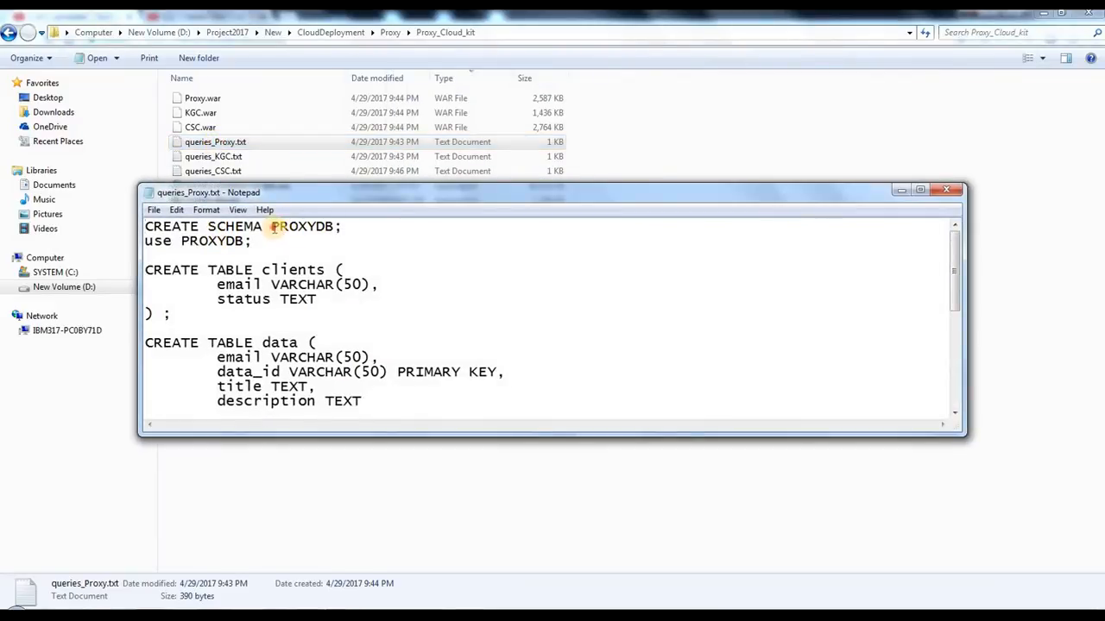
pyautogui.moveTo(273, 227); pyautogui.dragTo(338, 221)
pyautogui.click(377, 243)
pyautogui.click(310, 616)
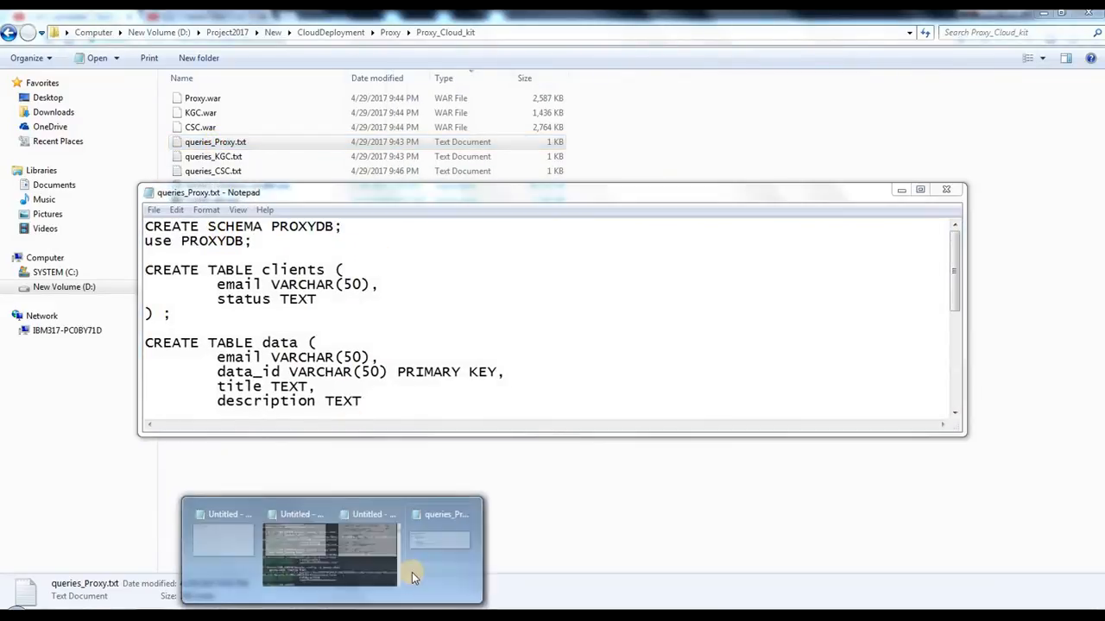
pyautogui.click(401, 553)
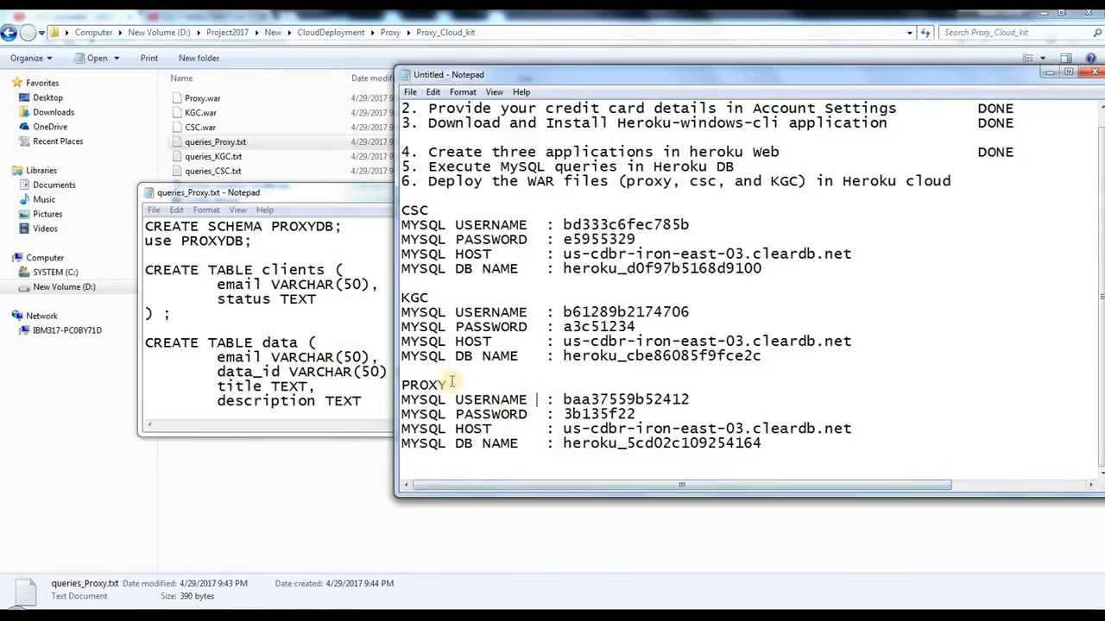
# Step: Copy the PROXY database name heroku_5cd02c109254164 from the MySQL credentials note
pyautogui.moveTo(449, 385); pyautogui.dragTo(411, 385)
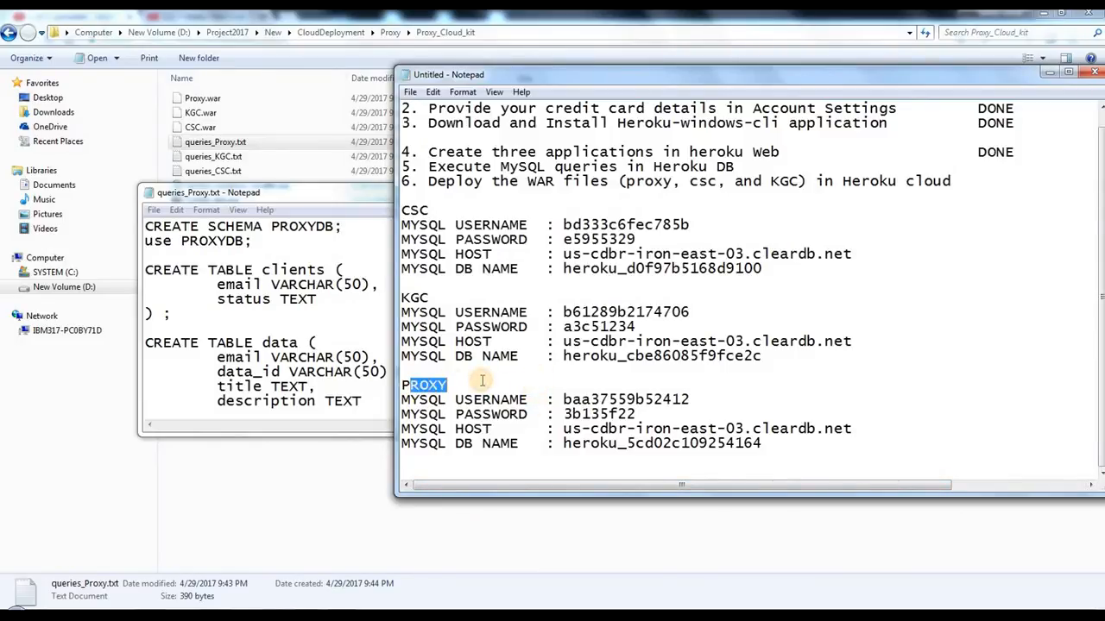
pyautogui.moveTo(566, 444); pyautogui.dragTo(762, 447)
pyautogui.click(753, 431)
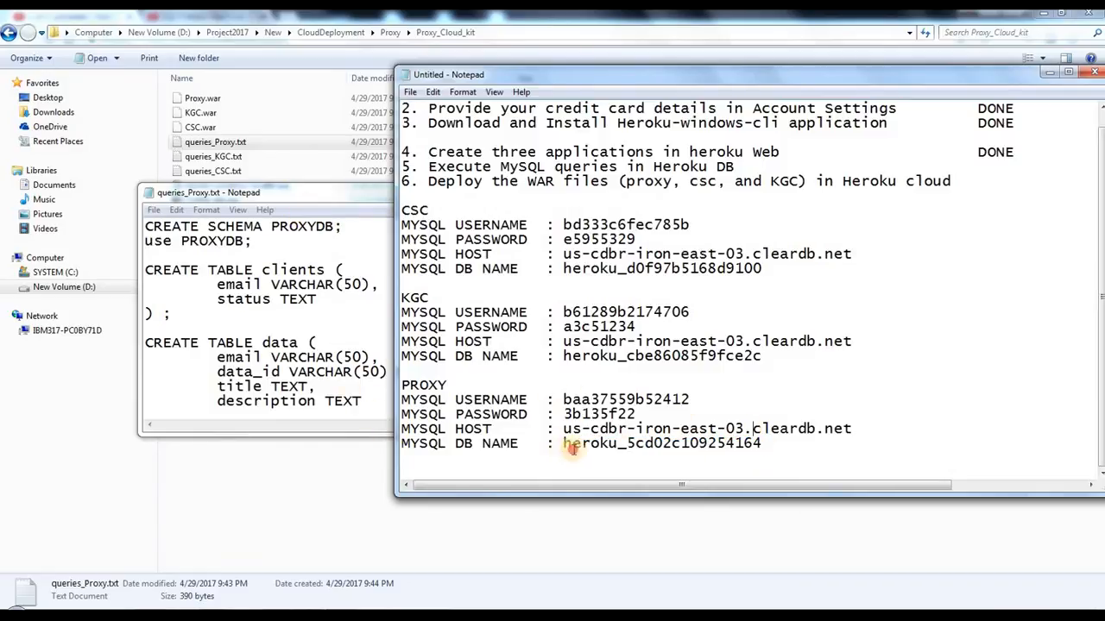
pyautogui.moveTo(565, 443); pyautogui.dragTo(726, 444)
pyautogui.moveTo(402, 386); pyautogui.dragTo(658, 486)
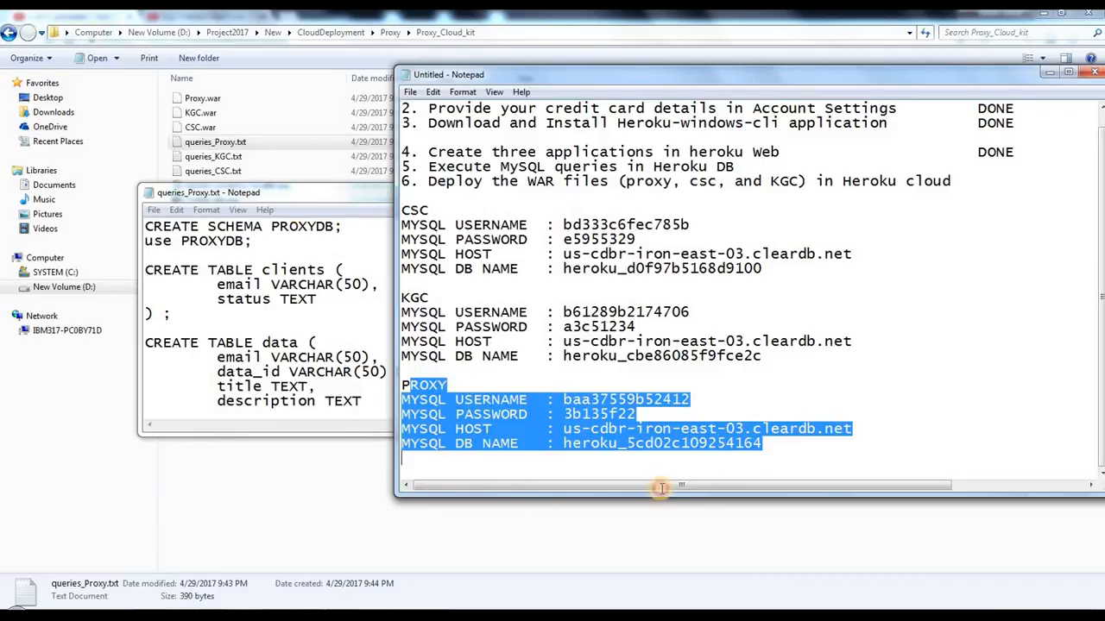
pyautogui.click(639, 414)
pyautogui.moveTo(564, 444); pyautogui.dragTo(763, 444)
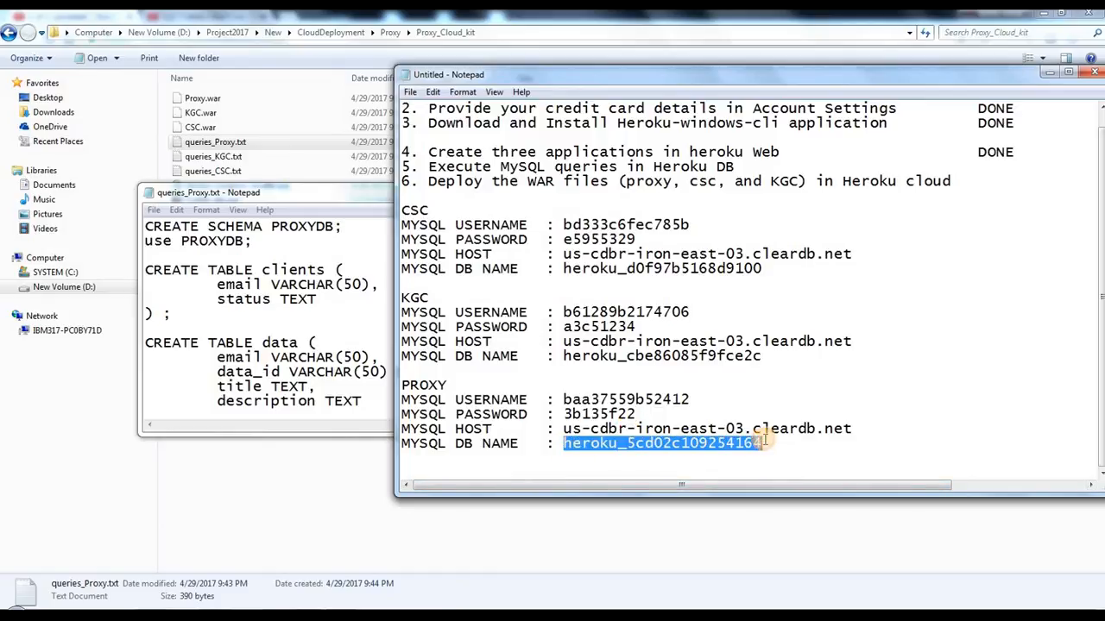
pyautogui.rightClick(688, 446)
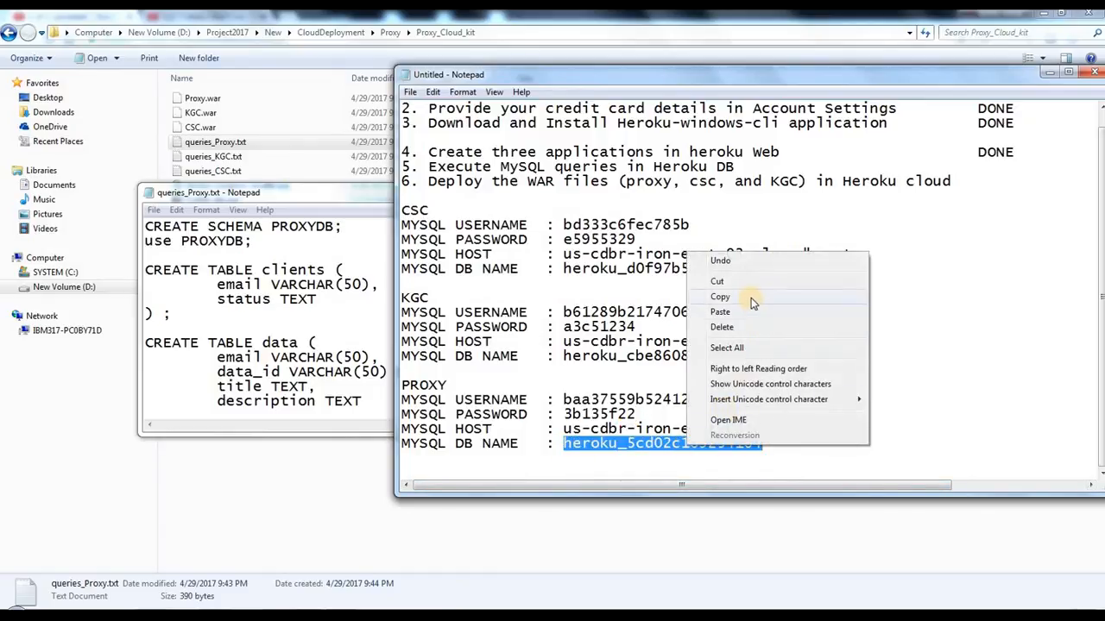
pyautogui.click(751, 298)
# Step: Replace PROXYDB with heroku_5cd02c109254164 in the CREATE SCHEMA and use statements of queries_Proxy.txt
pyautogui.click(339, 284)
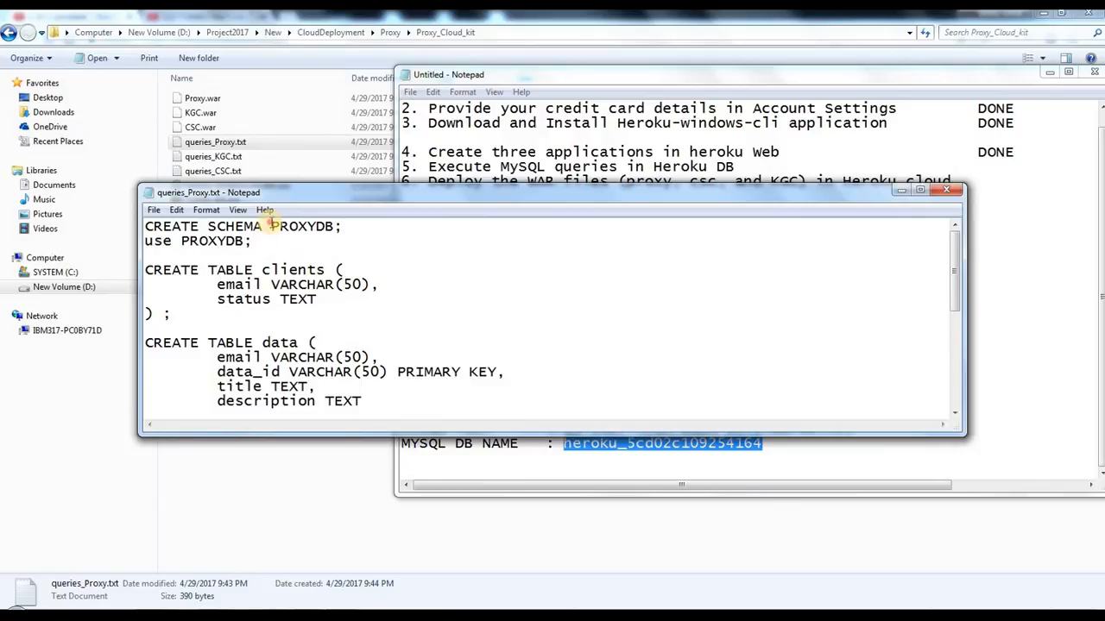
pyautogui.moveTo(270, 226); pyautogui.dragTo(339, 228)
pyautogui.rightClick(317, 229)
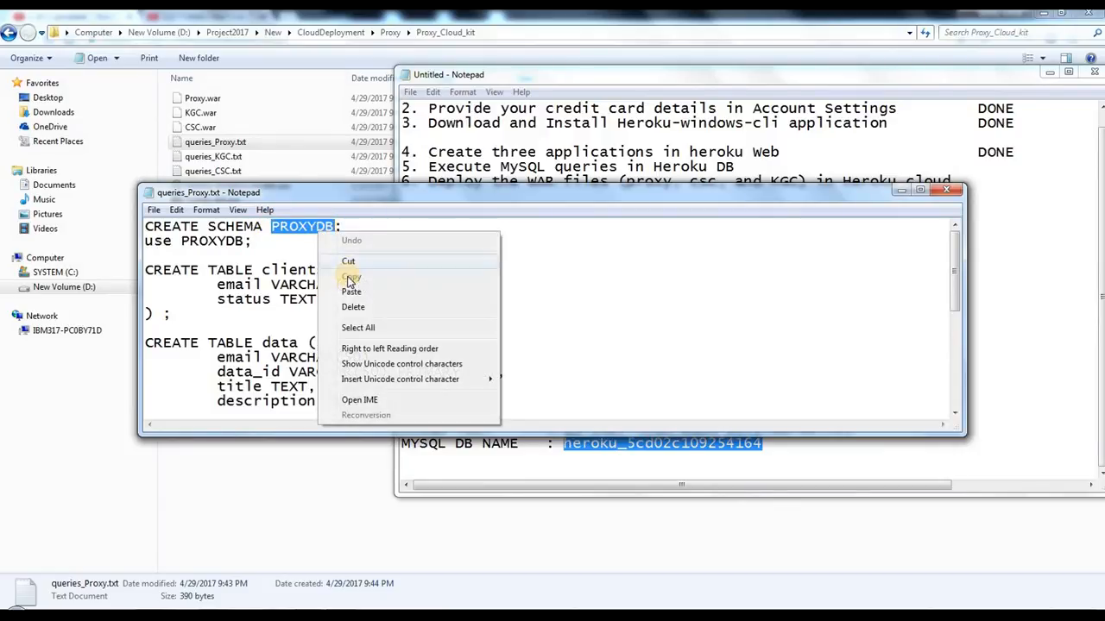
pyautogui.click(455, 291)
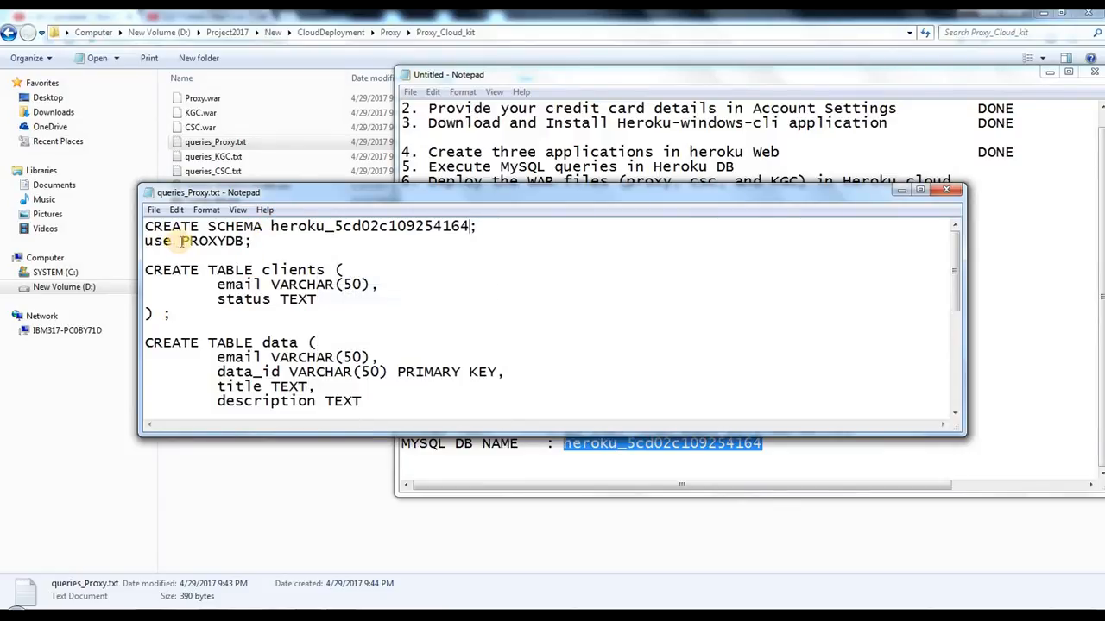
pyautogui.moveTo(181, 242); pyautogui.dragTo(233, 241)
pyautogui.rightClick(223, 246)
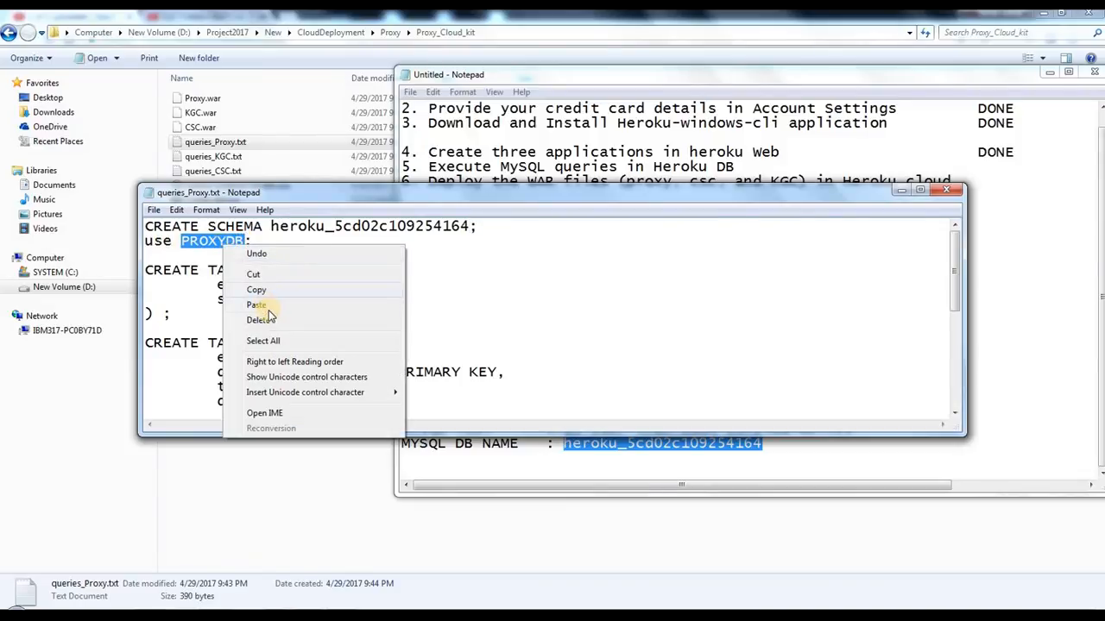
pyautogui.click(270, 309)
pyautogui.moveTo(422, 279); pyautogui.dragTo(254, 226)
pyautogui.click(444, 281)
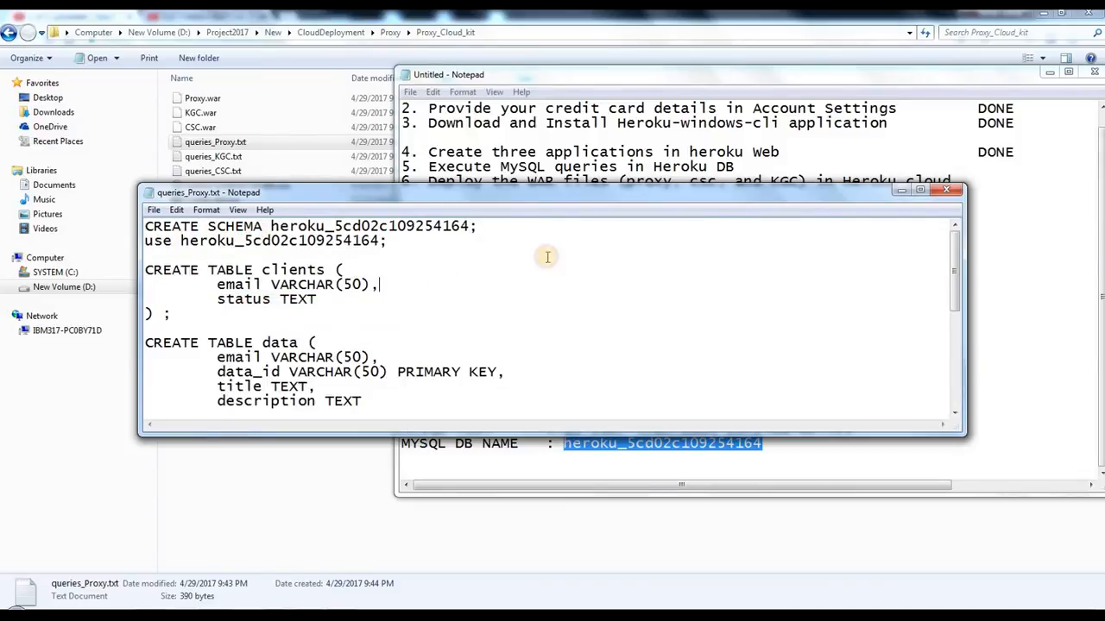
# Step: Save queries_Proxy.txt and close it
pyautogui.click(155, 210)
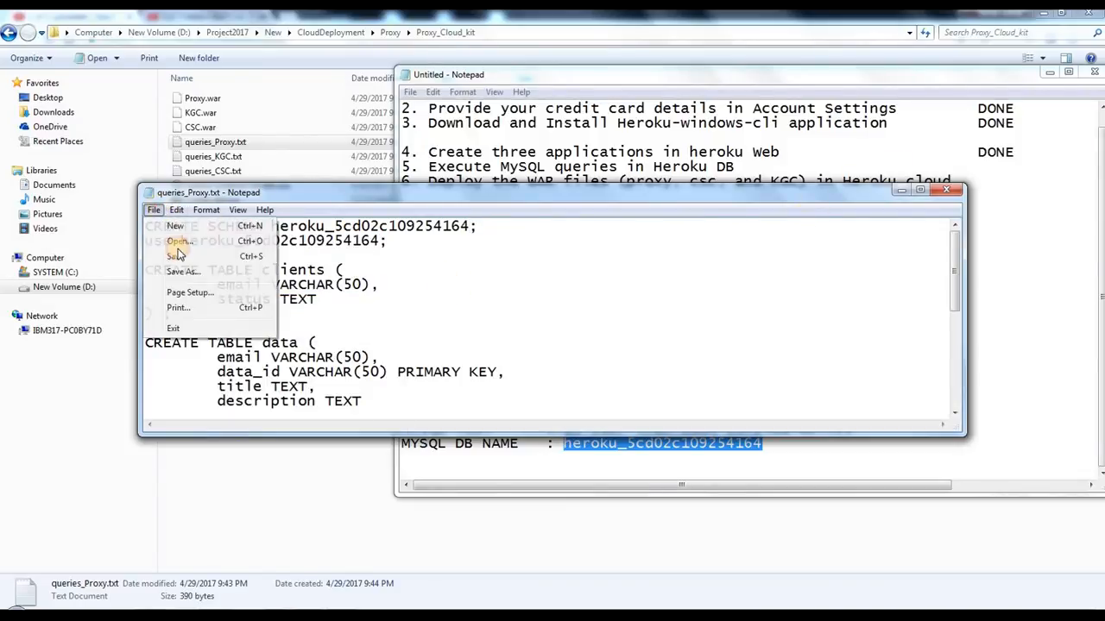
pyautogui.click(179, 255)
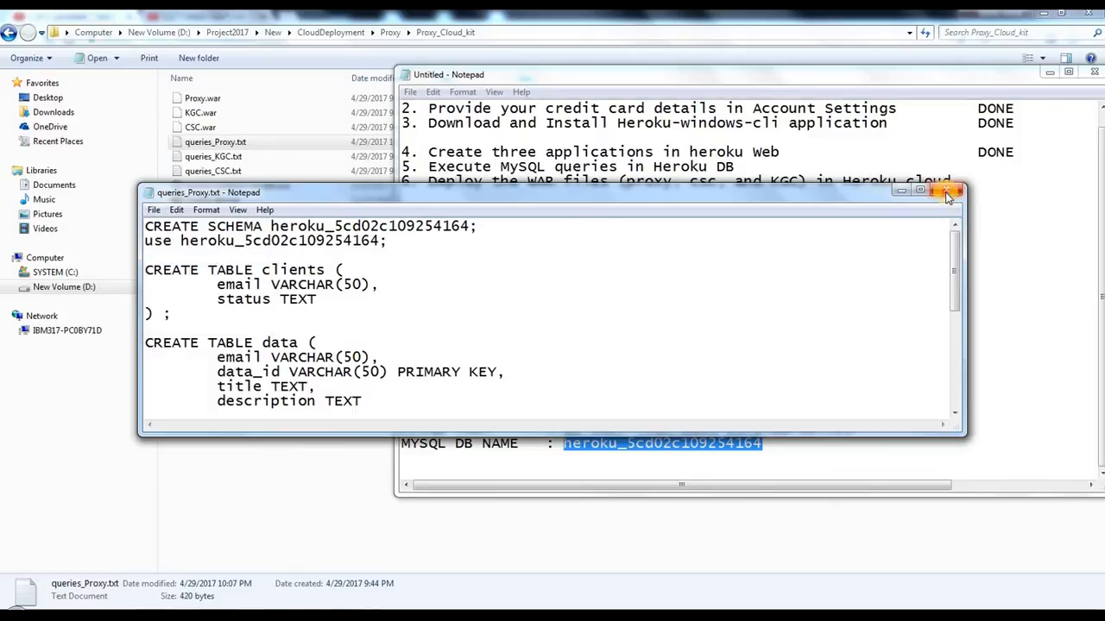
pyautogui.click(947, 197)
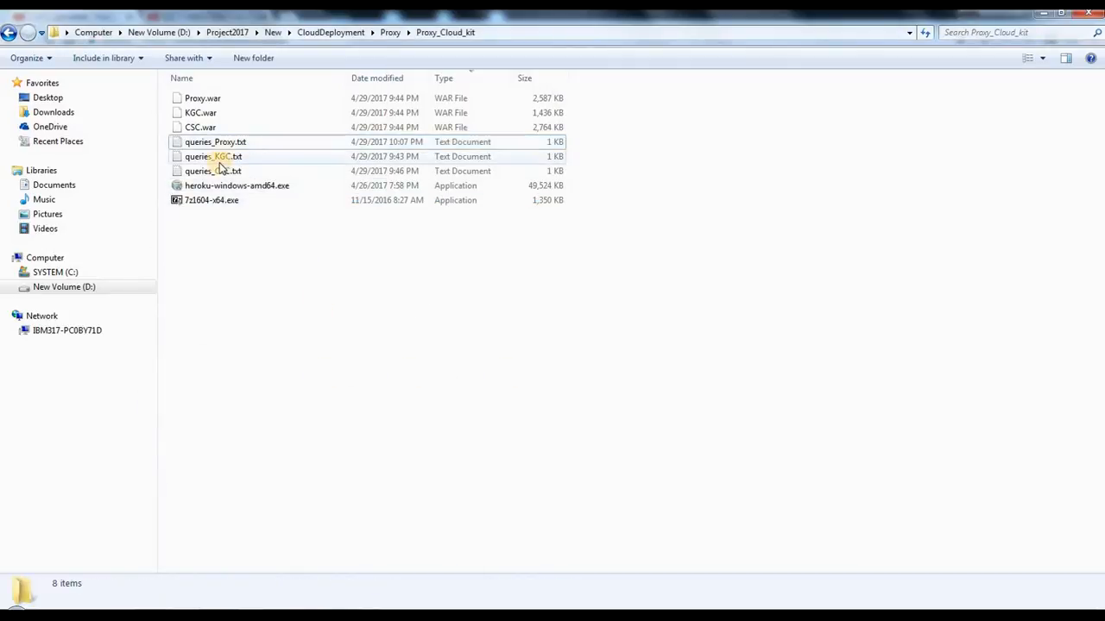
# Step: Open queries_KGC.txt from the Proxy_Cloud_kit folder and bring the MySQL credentials note back to the front
pyautogui.click(221, 159)
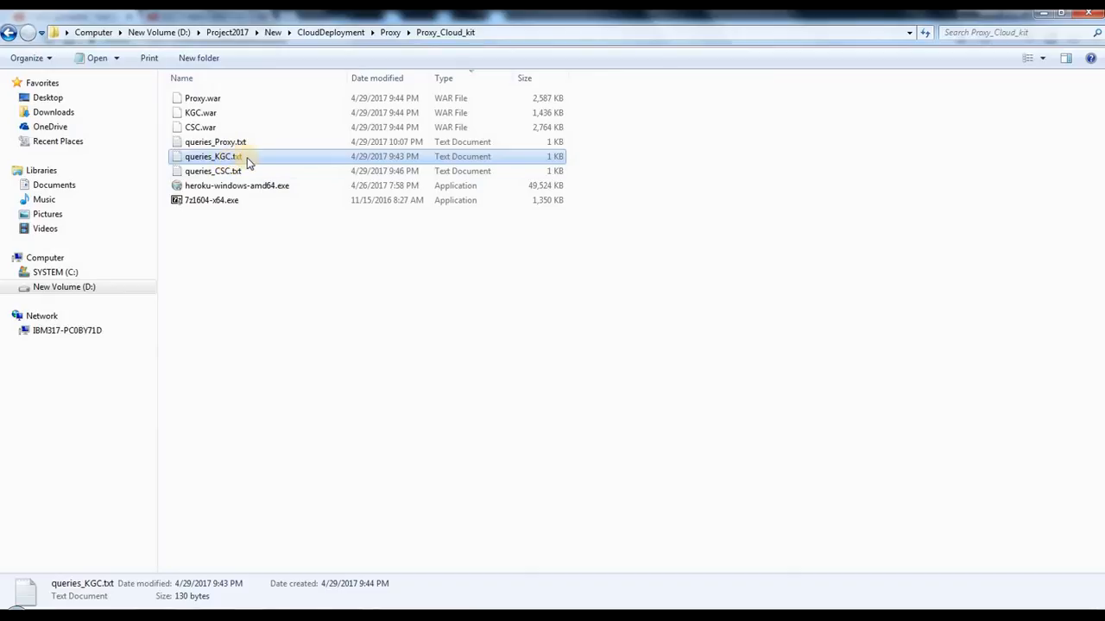
pyautogui.doubleClick(247, 161)
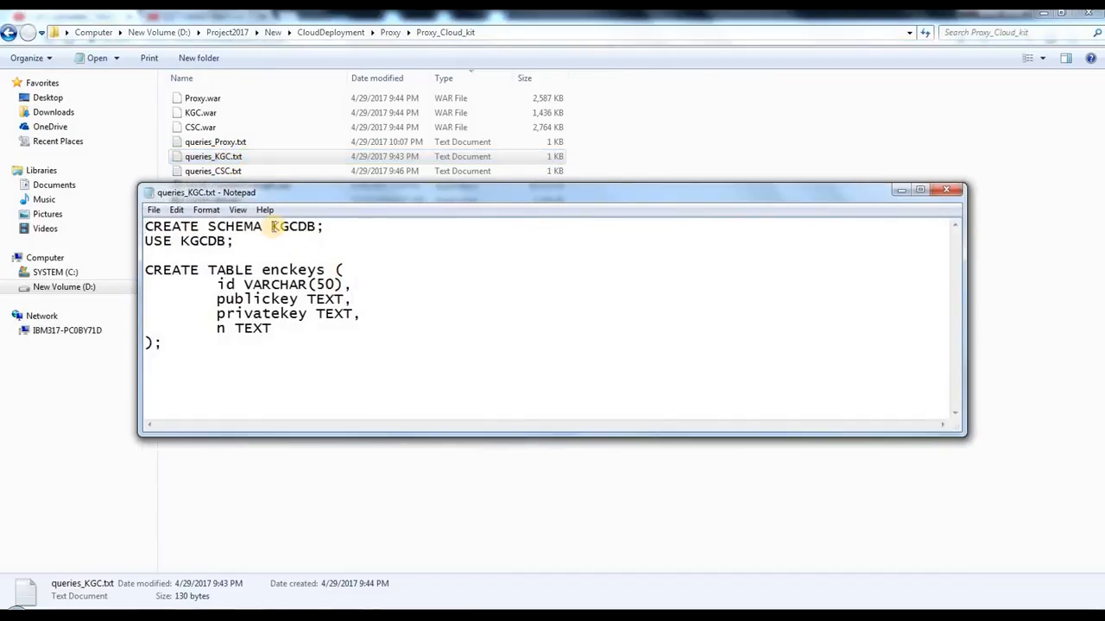
pyautogui.moveTo(271, 226); pyautogui.dragTo(320, 227)
pyautogui.click(493, 255)
pyautogui.click(312, 617)
pyautogui.click(370, 561)
# Step: Copy the KGC database name heroku_cbe86085f9fce2c from the MySQL credentials note
pyautogui.click(606, 325)
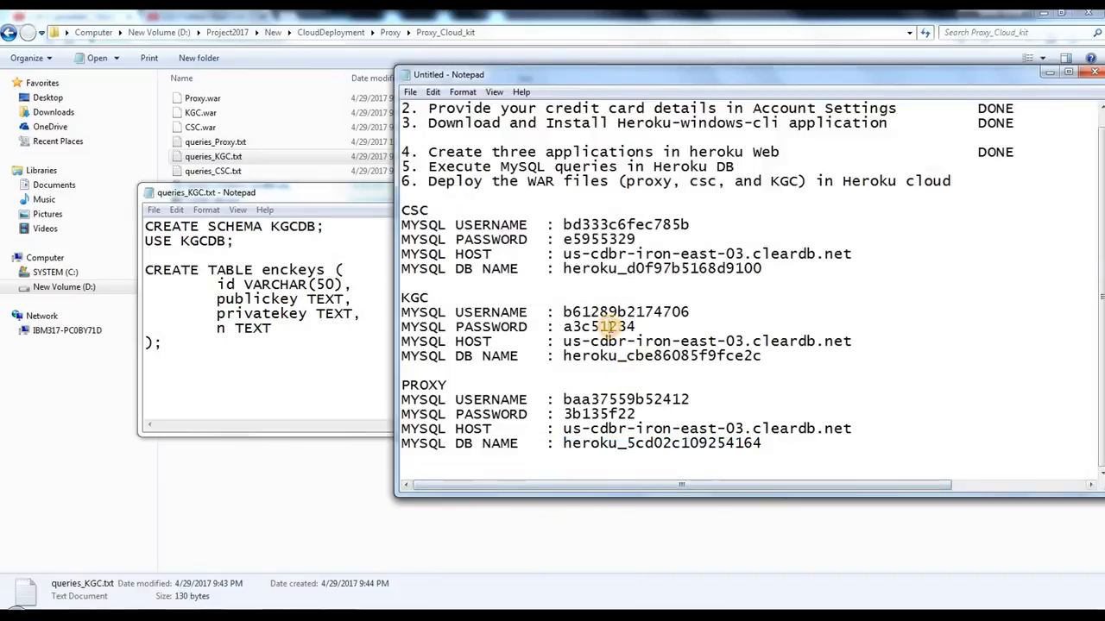
pyautogui.moveTo(402, 298); pyautogui.dragTo(640, 356)
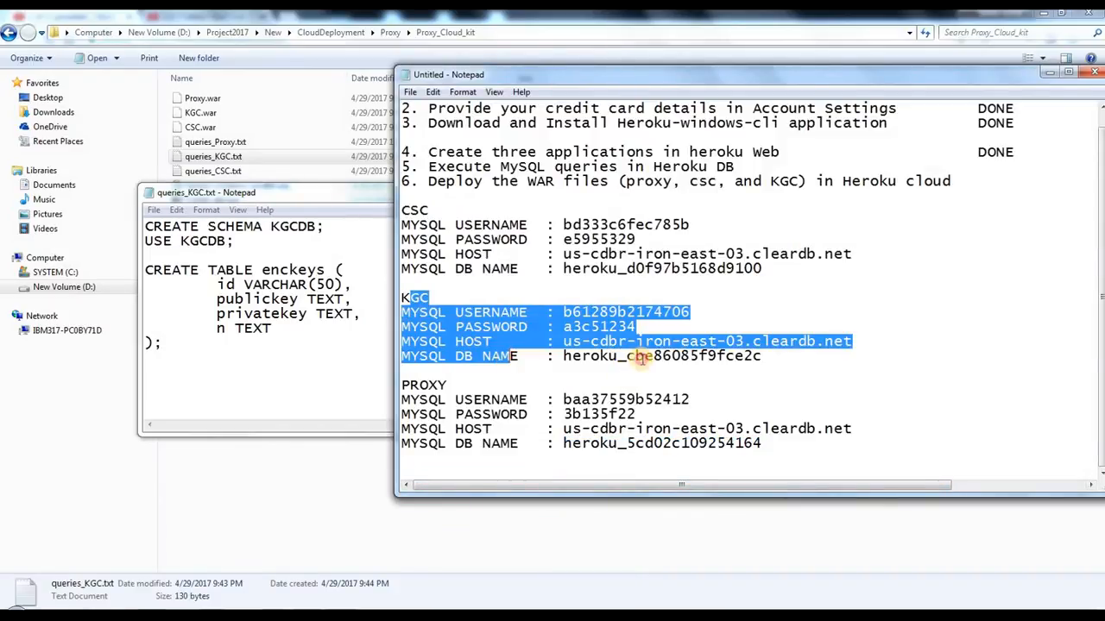
pyautogui.click(404, 295)
pyautogui.moveTo(414, 296); pyautogui.dragTo(851, 354)
pyautogui.moveTo(561, 355); pyautogui.dragTo(752, 354)
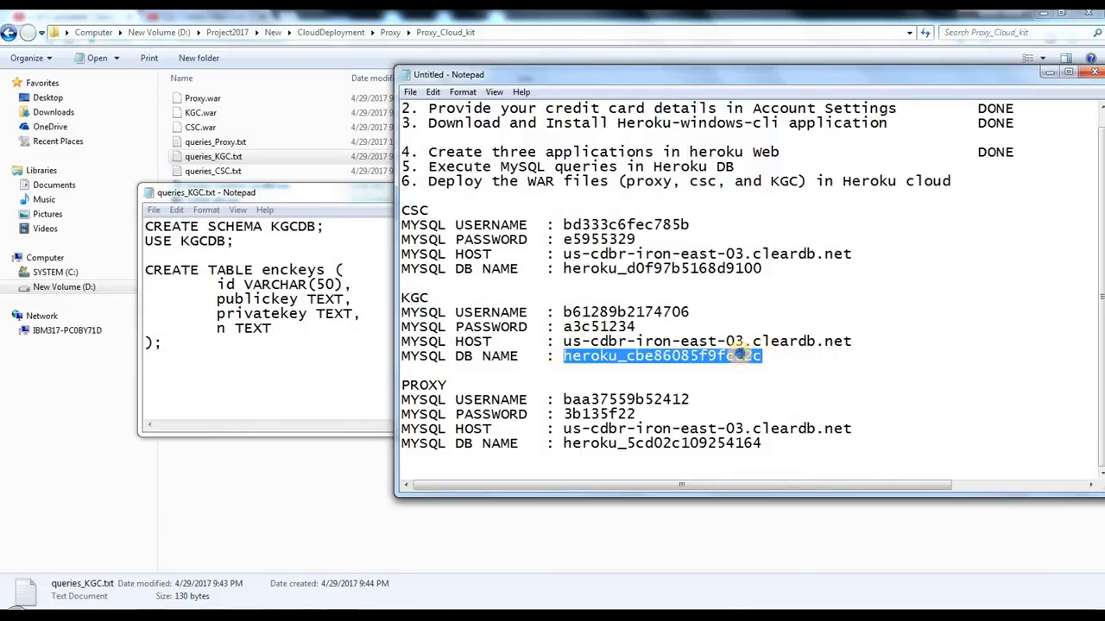
pyautogui.rightClick(756, 355)
pyautogui.click(775, 398)
# Step: Replace KGCDB with heroku_cbe86085f9fce2c in the CREATE SCHEMA and USE statements of queries_KGC.txt
pyautogui.click(284, 347)
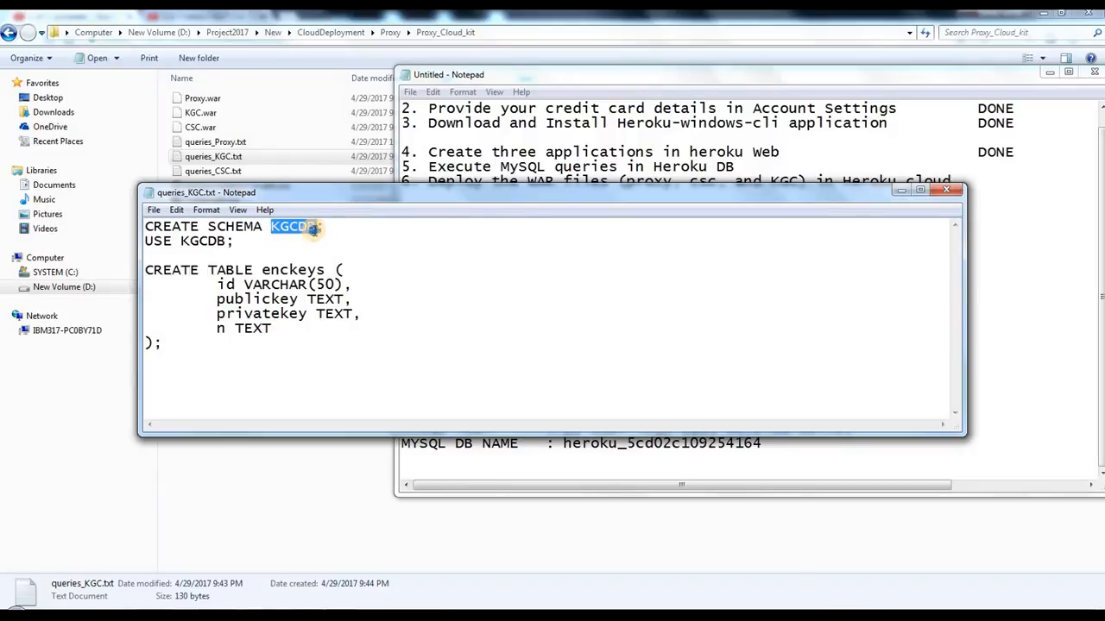
pyautogui.rightClick(312, 228)
pyautogui.click(350, 292)
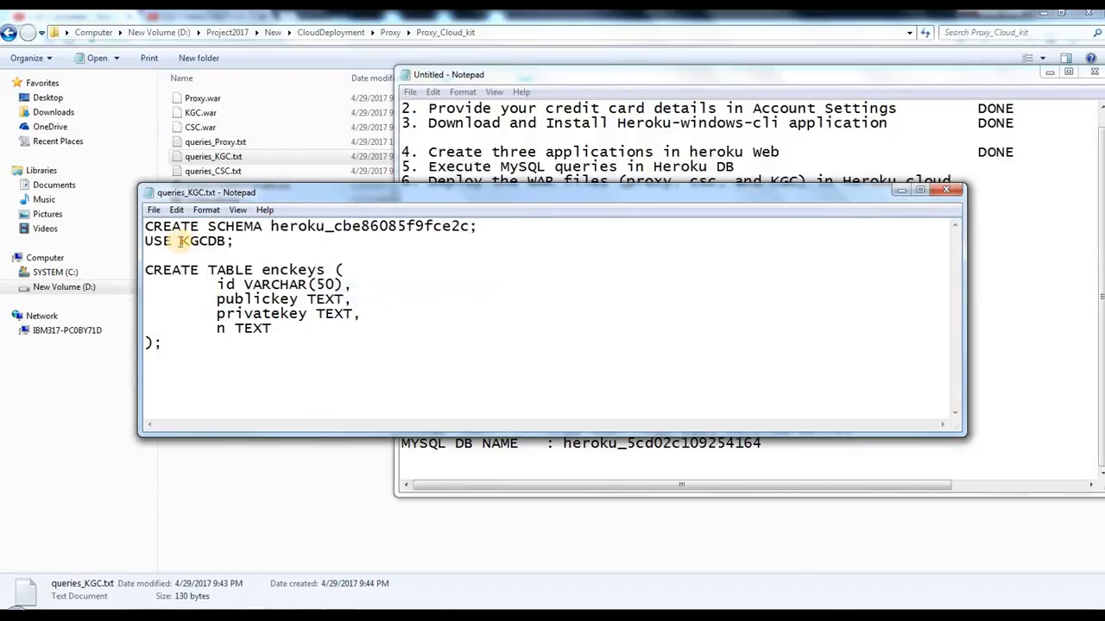
pyautogui.moveTo(182, 243); pyautogui.dragTo(232, 242)
pyautogui.rightClick(223, 243)
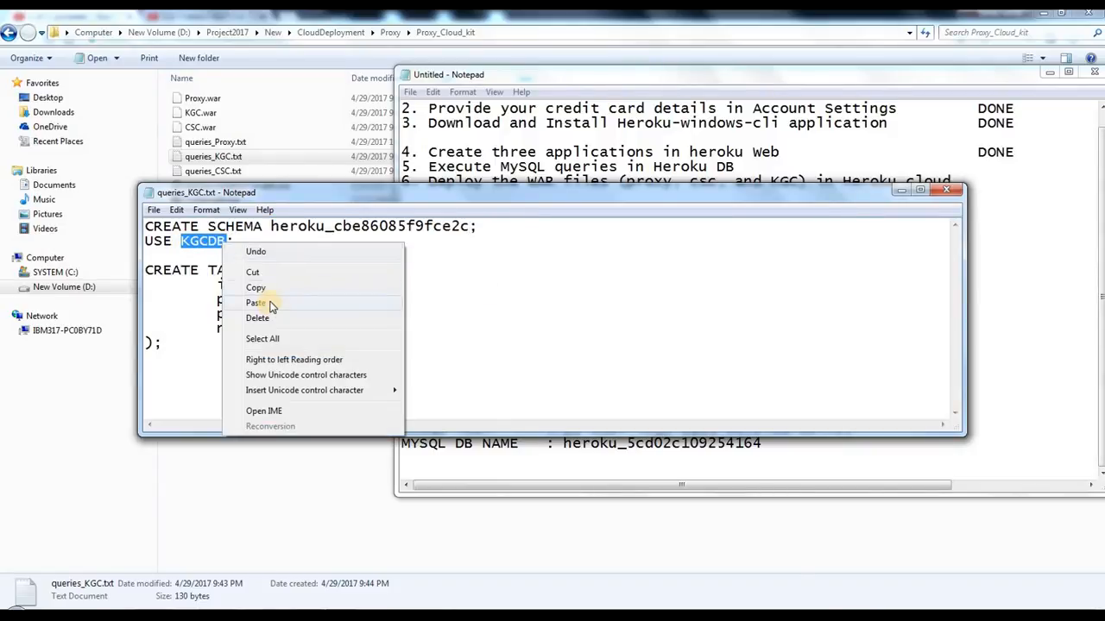
pyautogui.click(257, 303)
# Step: Save queries_KGC.txt and close it
pyautogui.click(155, 212)
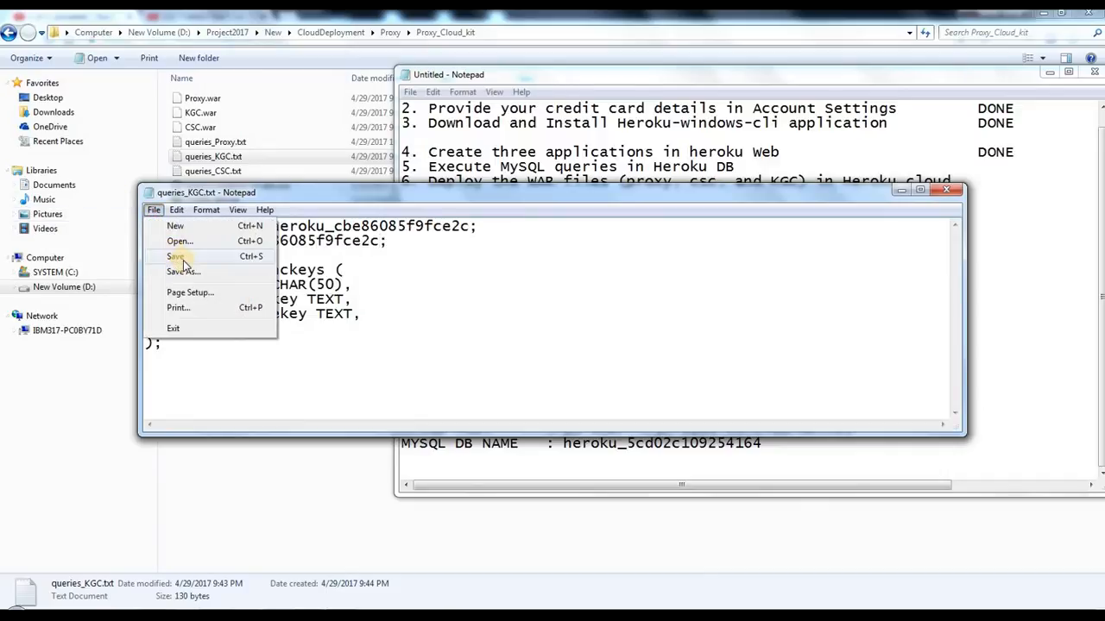
pyautogui.click(183, 258)
pyautogui.click(950, 192)
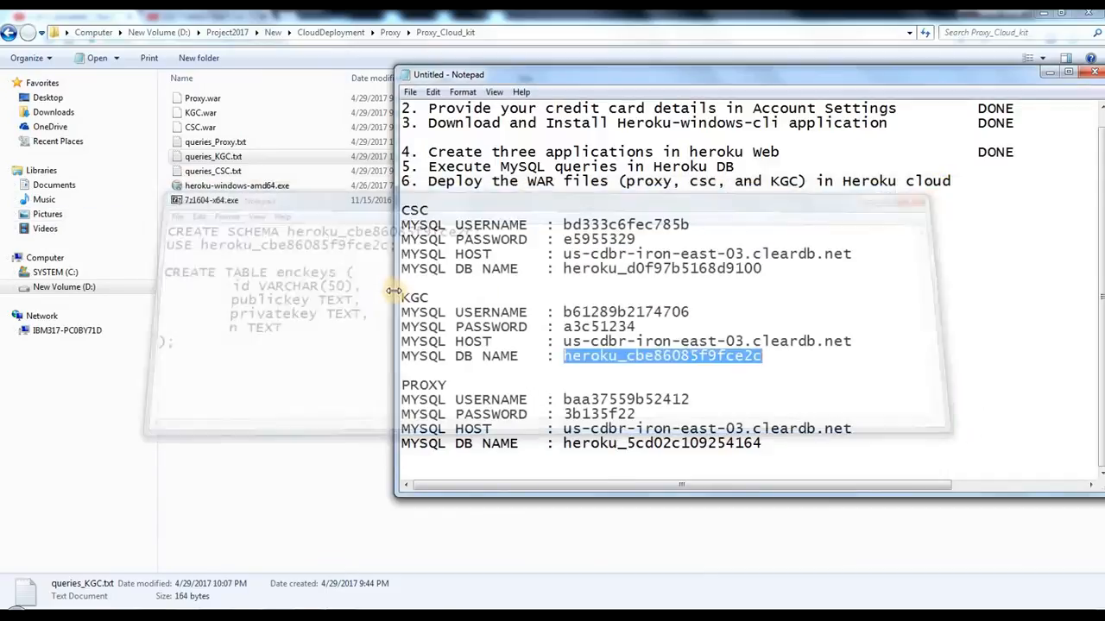
# Step: Open queries_CSC.txt from the Proxy_Cloud_kit folder and bring the MySQL credentials note back to the front
pyautogui.click(296, 229)
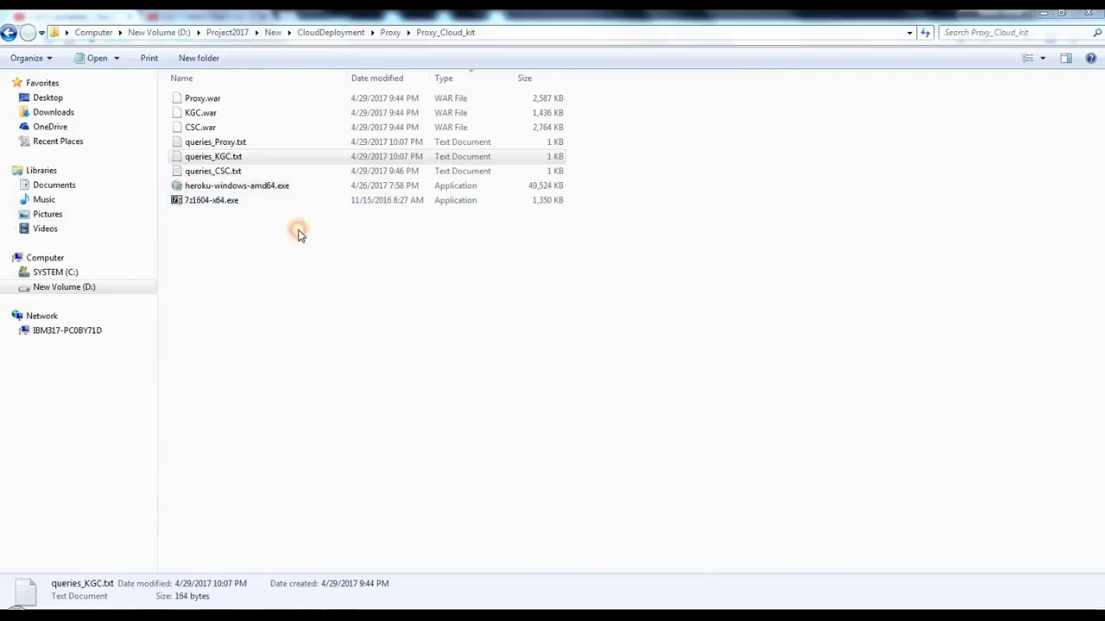
pyautogui.doubleClick(228, 173)
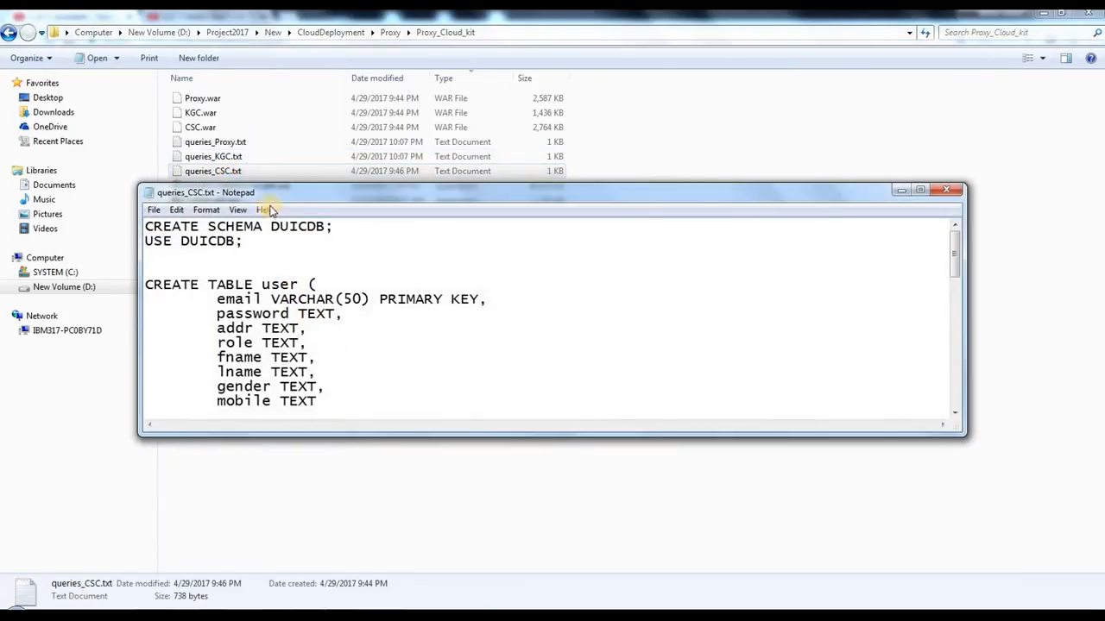
pyautogui.moveTo(298, 226); pyautogui.dragTo(323, 227)
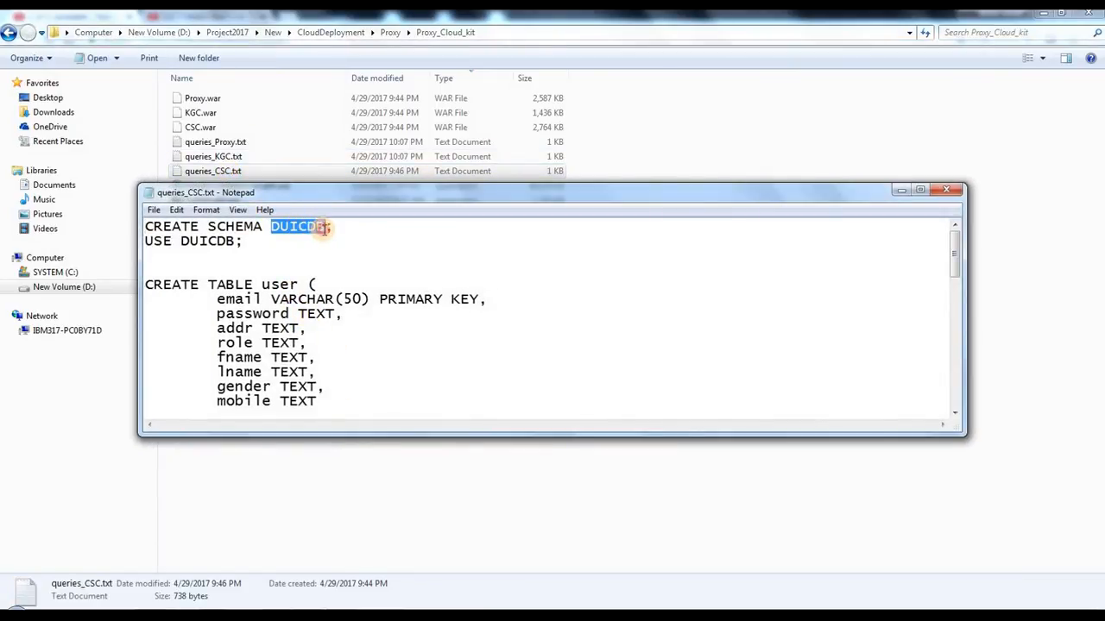
pyautogui.click(351, 298)
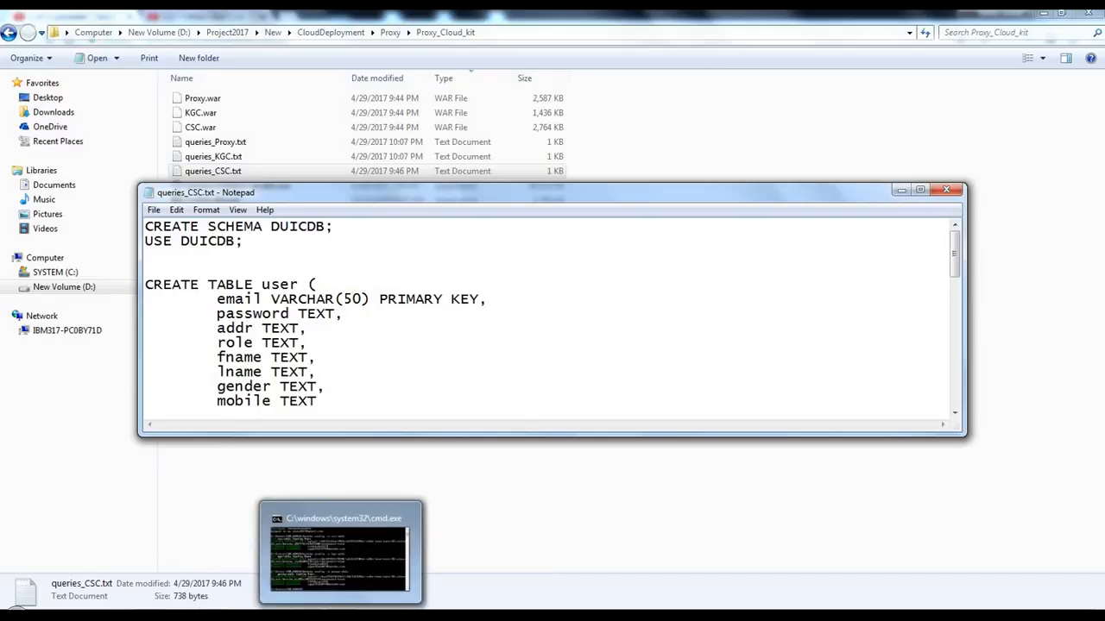
pyautogui.moveTo(316, 613)
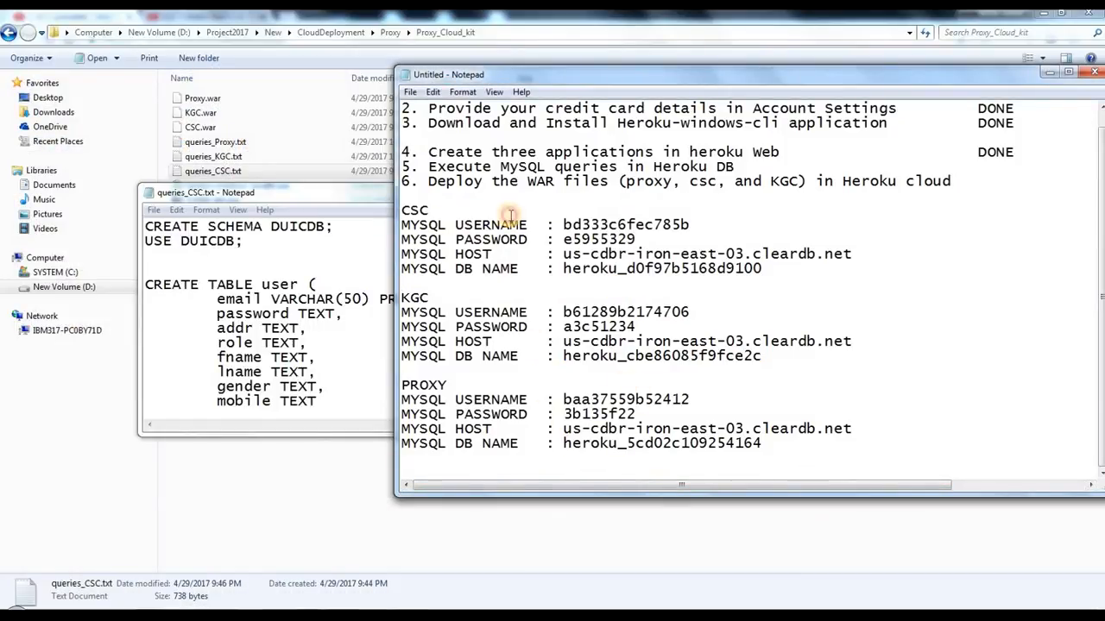
# Step: Copy the CSC database name heroku_d0f97b5168d9100 from the MySQL credentials note
pyautogui.moveTo(402, 225); pyautogui.dragTo(637, 275)
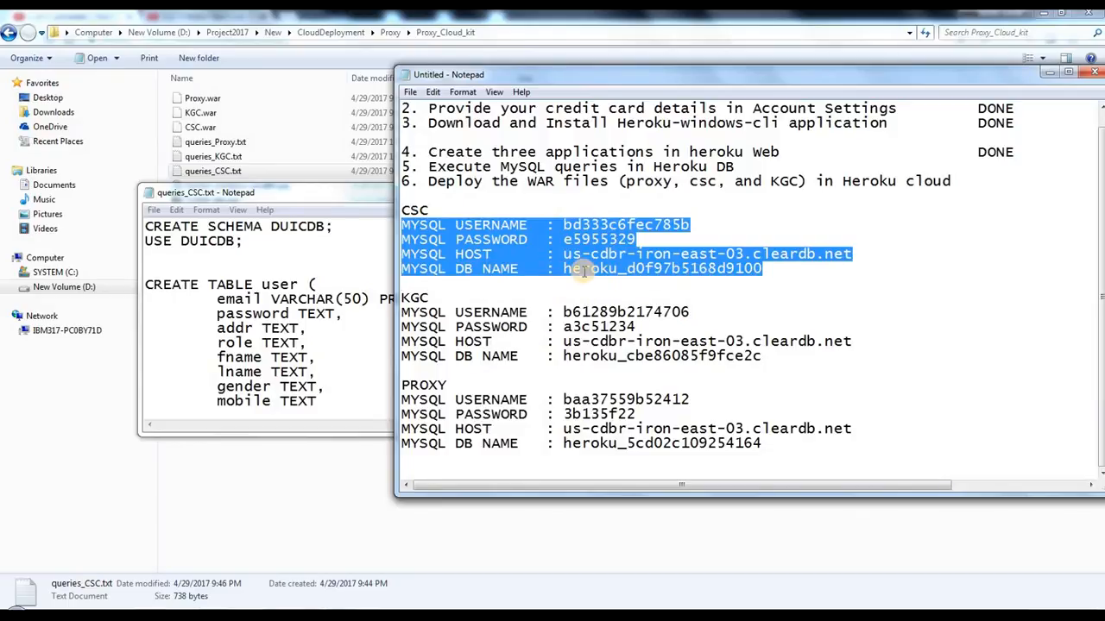
pyautogui.doubleClick(670, 272)
pyautogui.rightClick(670, 274)
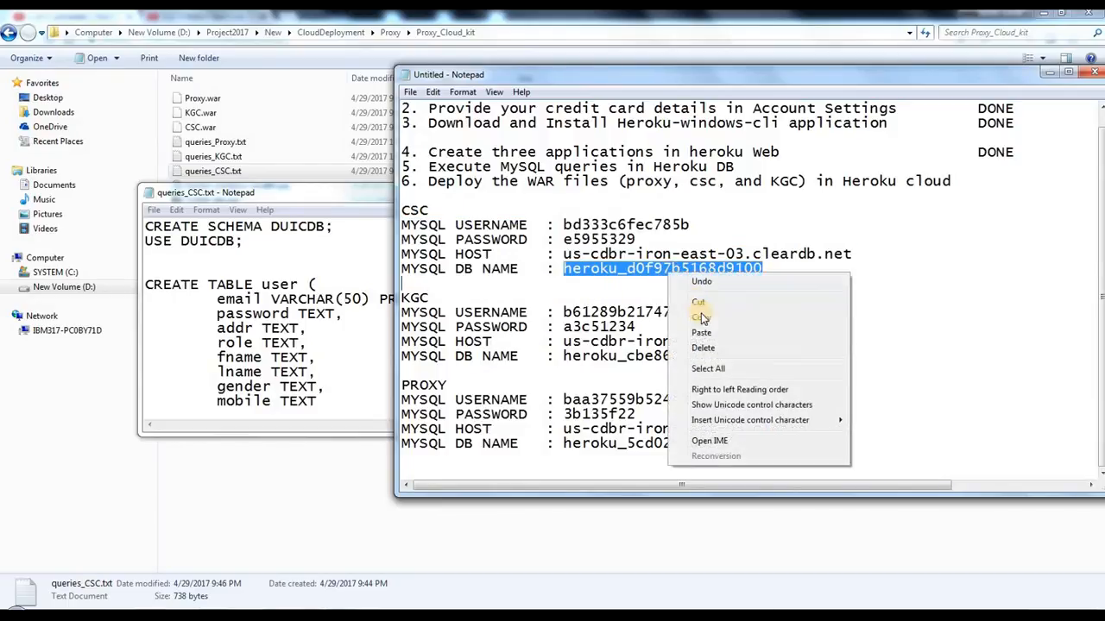
pyautogui.click(701, 318)
# Step: Replace DUICDB with heroku_d0f97b5168d9100 in the CREATE SCHEMA and USE statements of queries_CSC.txt
pyautogui.click(316, 301)
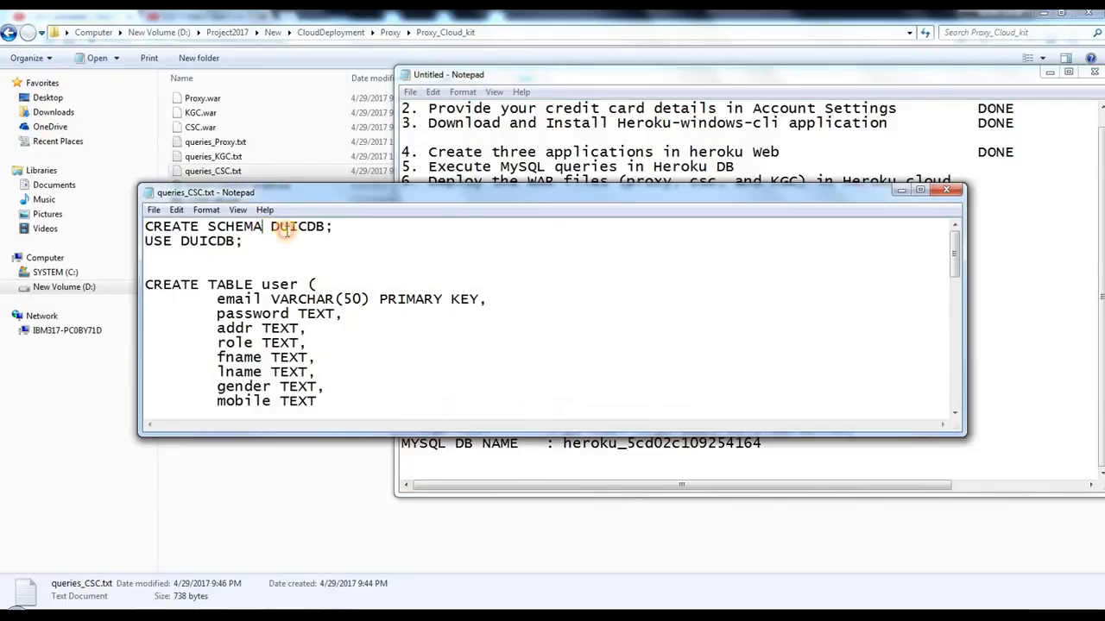
pyautogui.moveTo(270, 227); pyautogui.dragTo(321, 226)
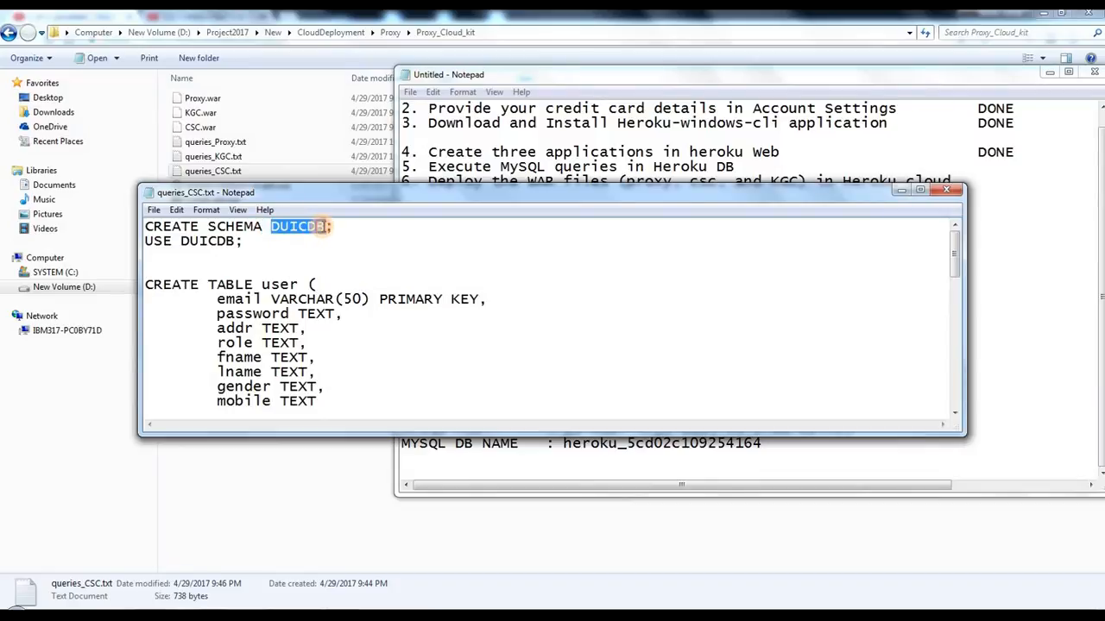
pyautogui.rightClick(315, 227)
pyautogui.click(347, 286)
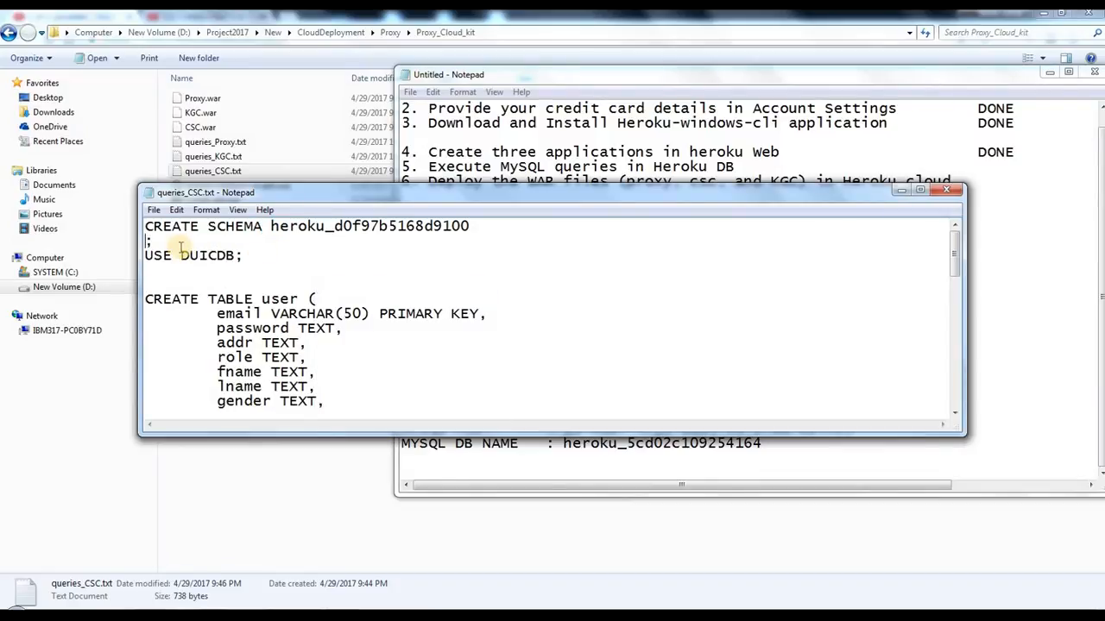
pyautogui.press('BackSpace')
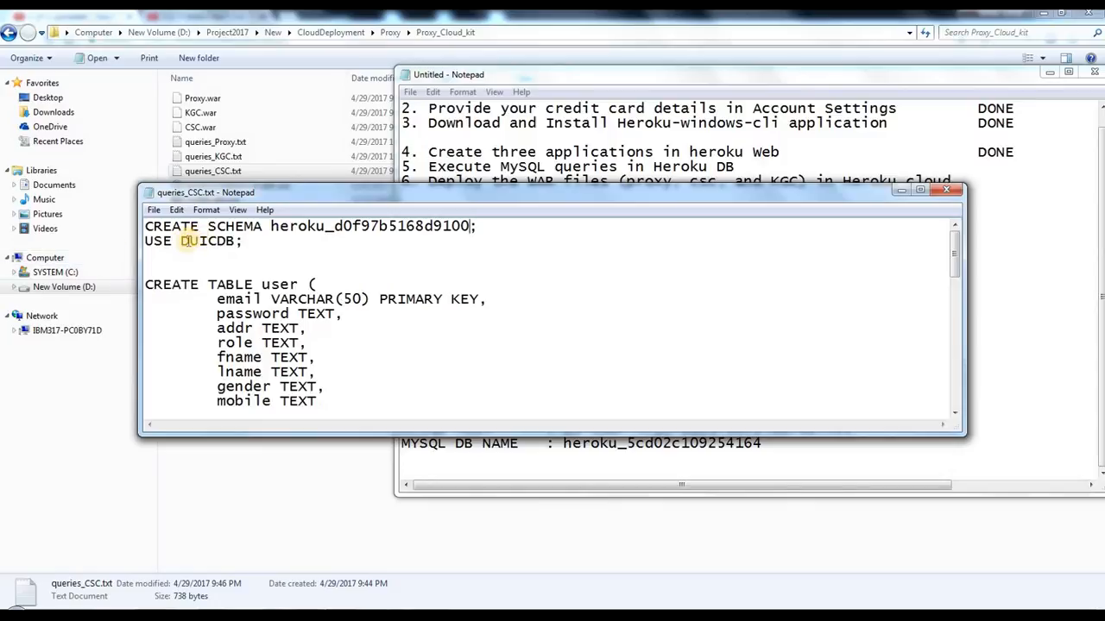
pyautogui.moveTo(182, 242); pyautogui.dragTo(233, 243)
pyautogui.rightClick(212, 233)
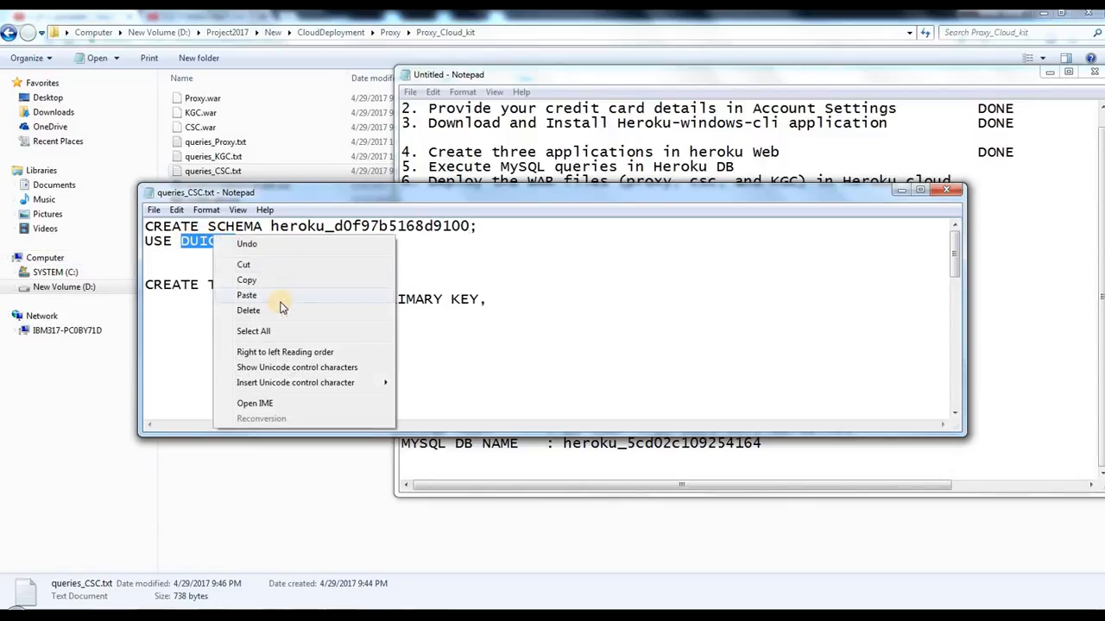
pyautogui.click(247, 295)
pyautogui.press('BackSpace')
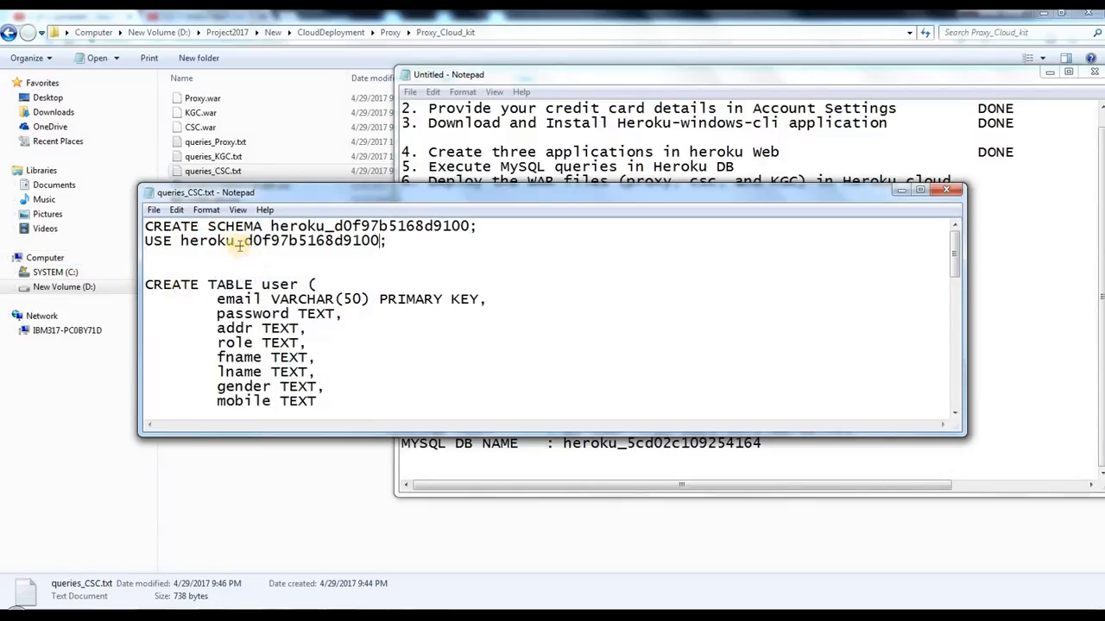
# Step: Save and close queries_CSC.txt, and minimize the MySQL credentials note
pyautogui.click(156, 212)
pyautogui.click(173, 256)
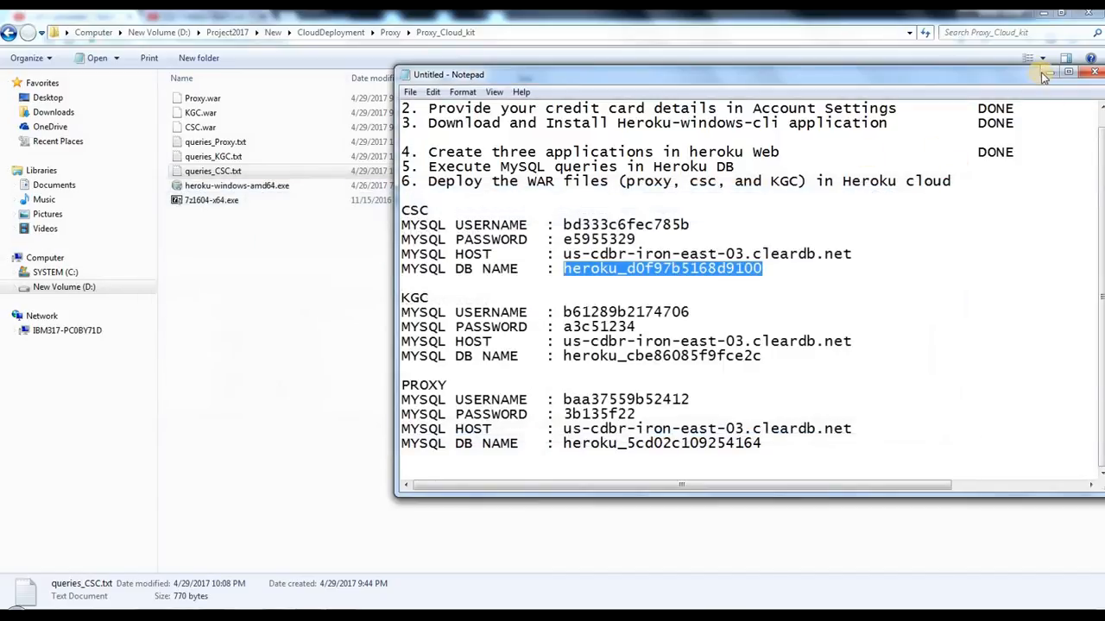
pyautogui.click(1049, 72)
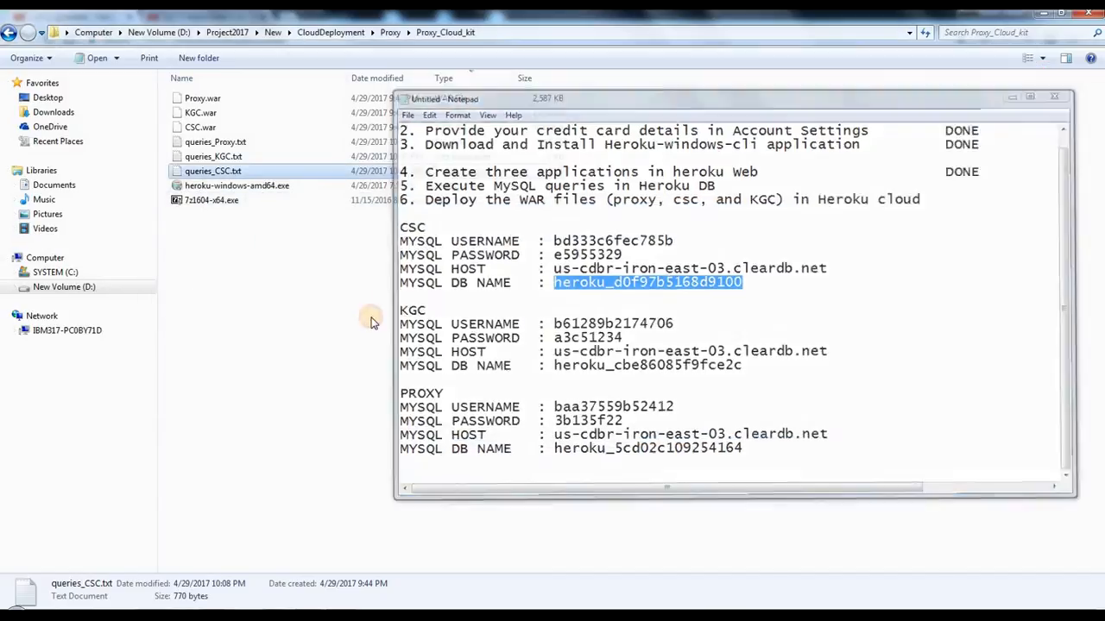
pyautogui.click(254, 224)
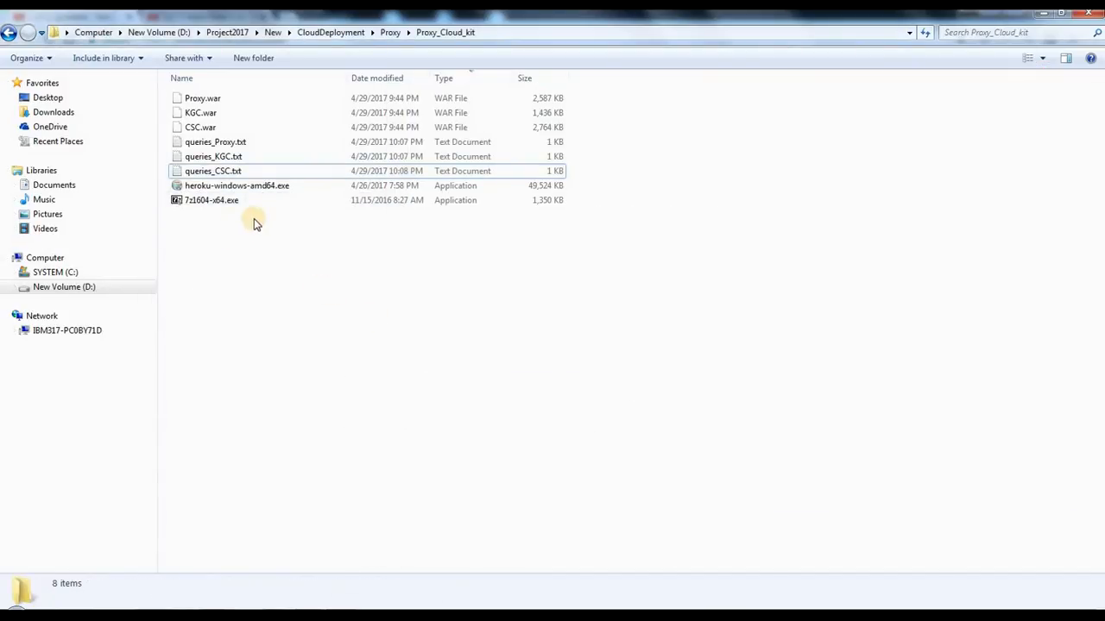
# Step: Reopen queries_CSC.txt from the Proxy_Cloud_kit folder and add blank lines after the final insert into proxy statement
pyautogui.click(192, 172)
pyautogui.click(277, 284)
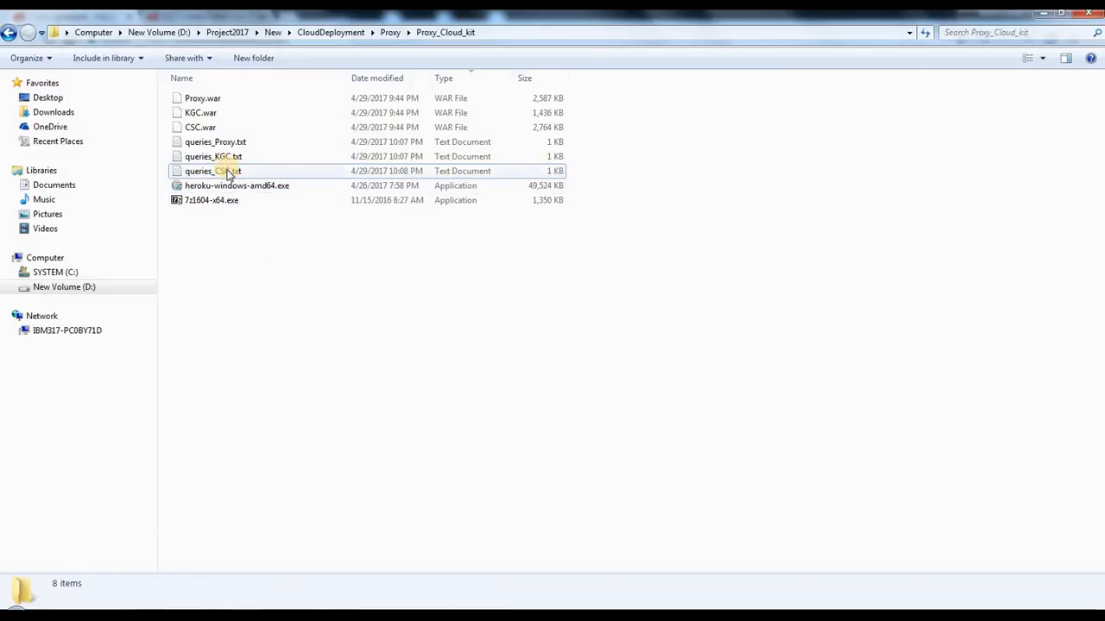
pyautogui.doubleClick(200, 171)
pyautogui.click(360, 358)
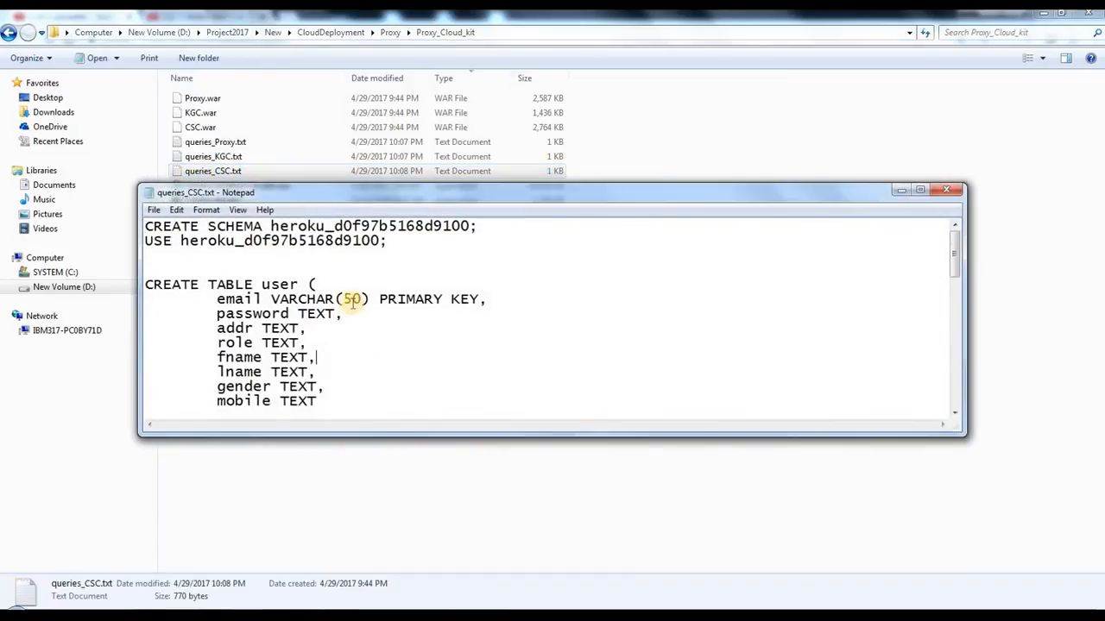
pyautogui.scroll(-13, 352, 299)
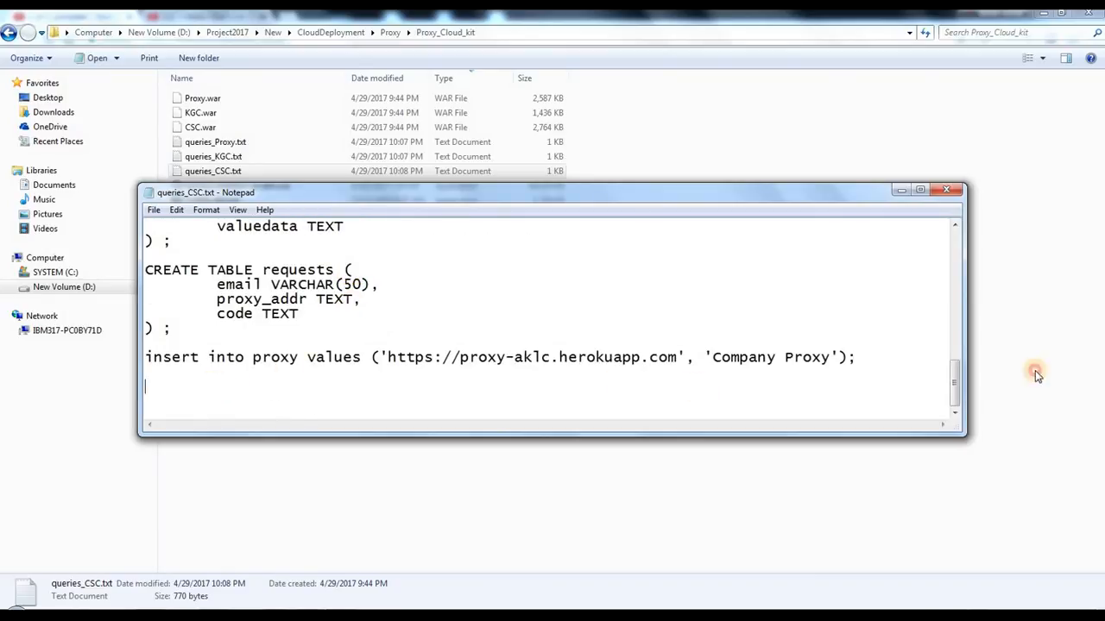
pyautogui.press('Return')
pyautogui.press('Return')
pyautogui.press('Return')
pyautogui.press('Return')
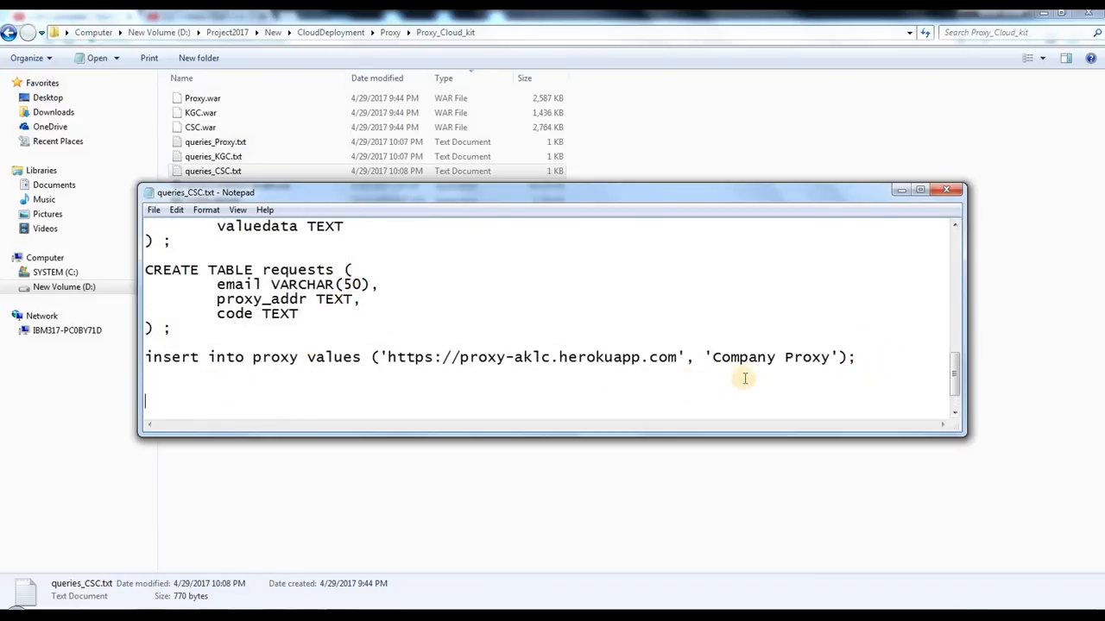
# Step: Compare the proxy-aklc subdomain in the insert statement's URL with the proxy app's name in the Heroku dashboard
pyautogui.moveTo(467, 330); pyautogui.dragTo(653, 323)
pyautogui.click(559, 354)
pyautogui.click(564, 347)
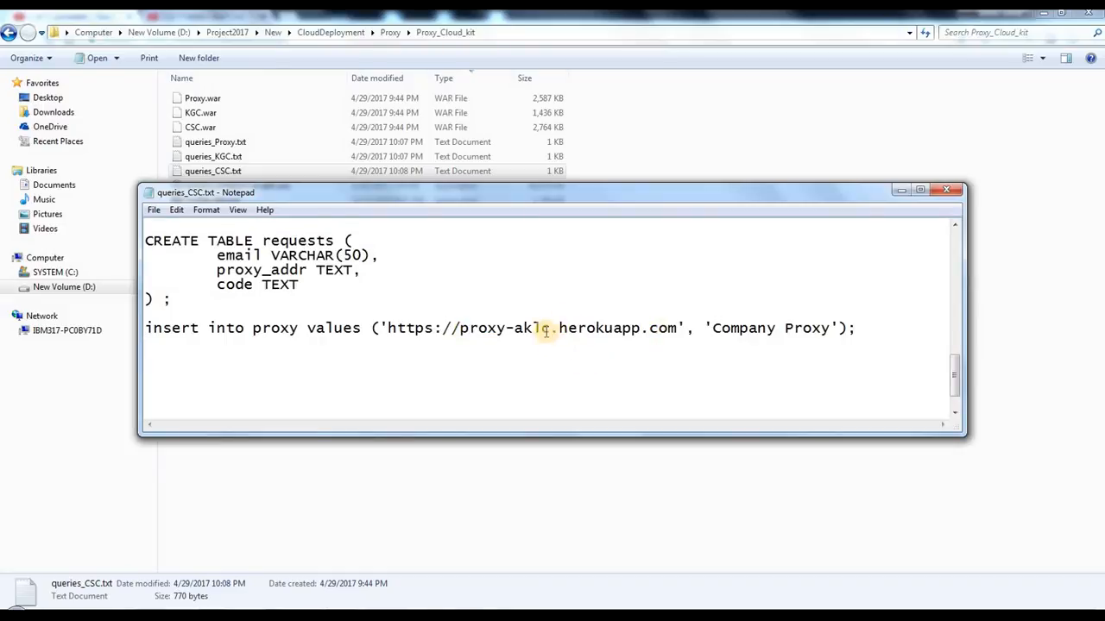
pyautogui.moveTo(552, 328); pyautogui.dragTo(460, 328)
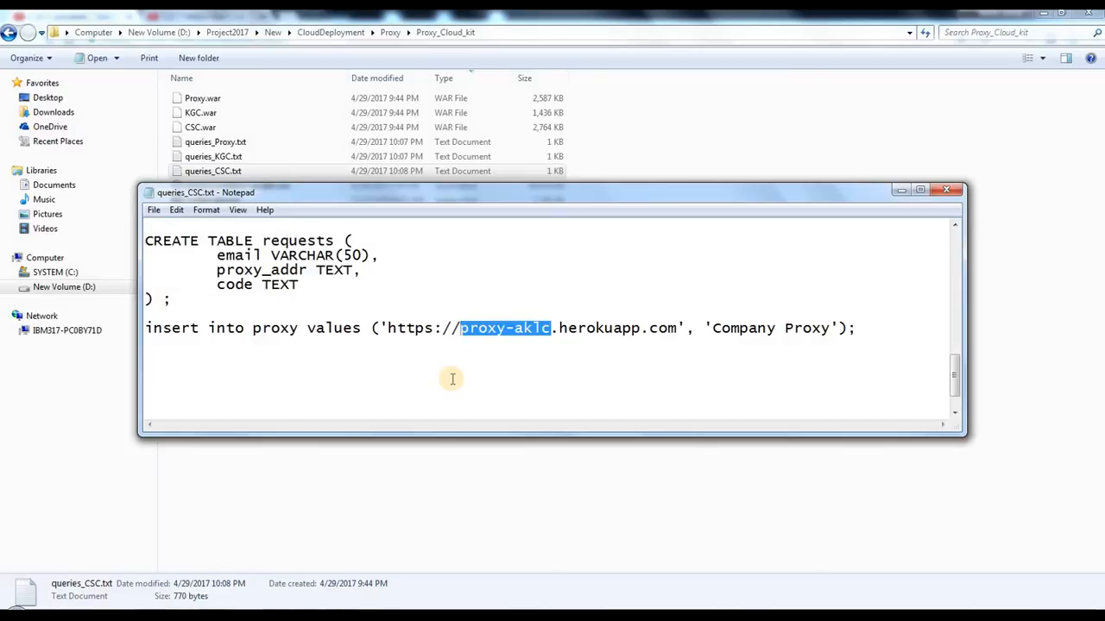
pyautogui.click(480, 329)
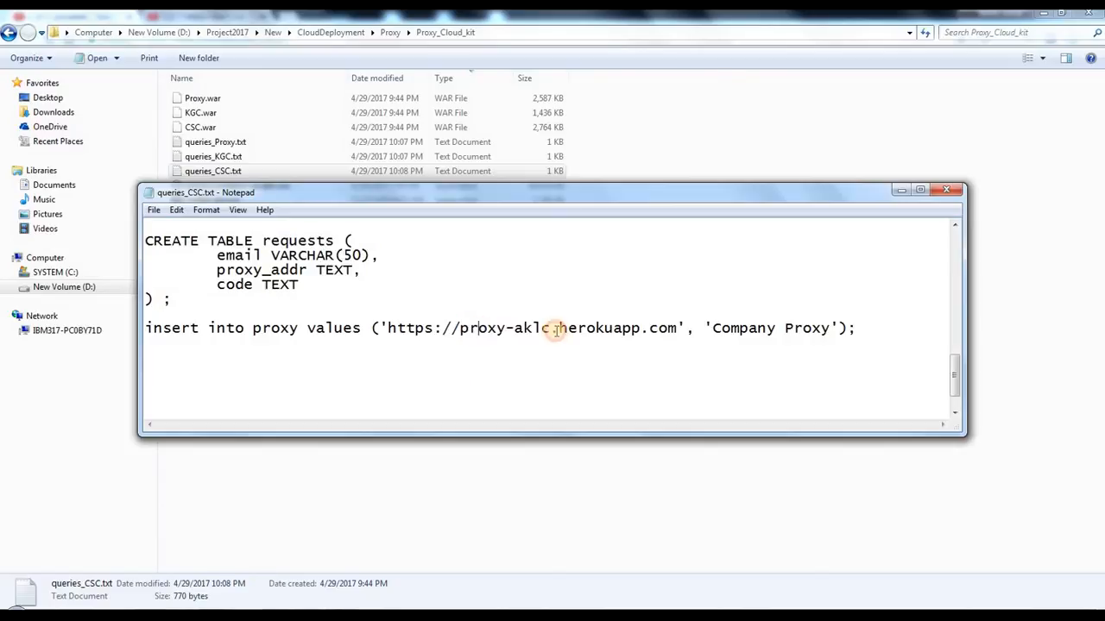
pyautogui.moveTo(550, 329); pyautogui.dragTo(470, 329)
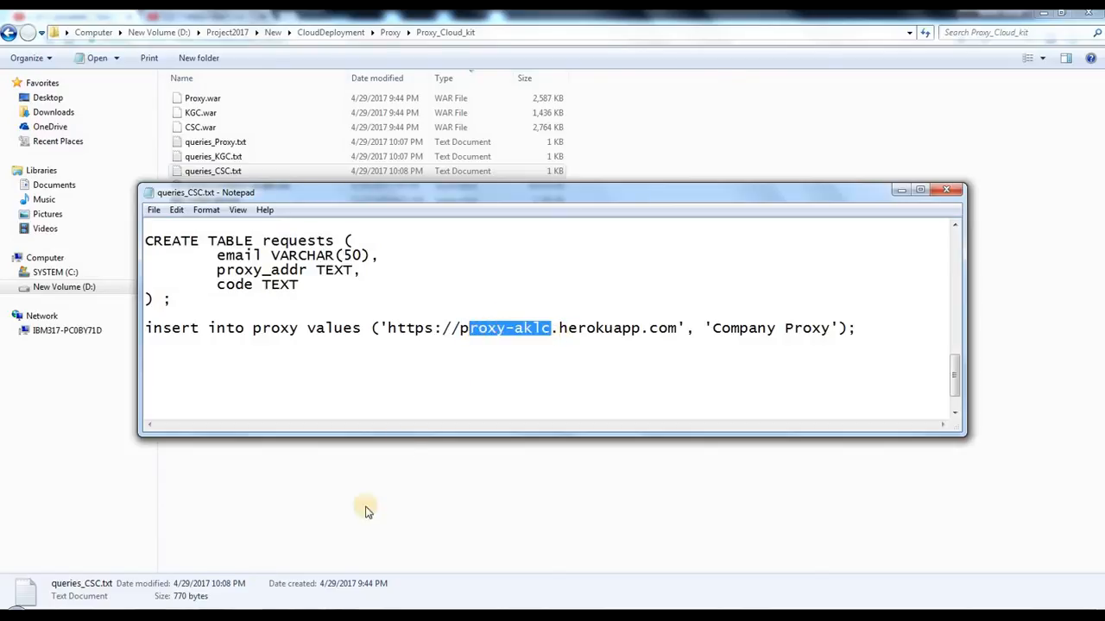
pyautogui.click(234, 548)
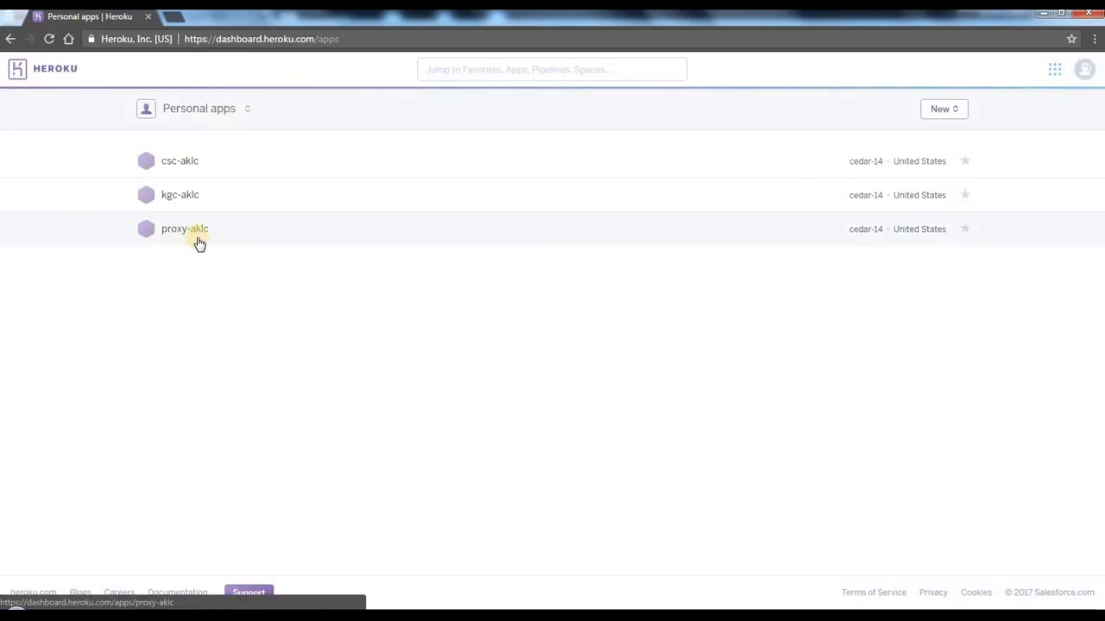
pyautogui.moveTo(315, 602)
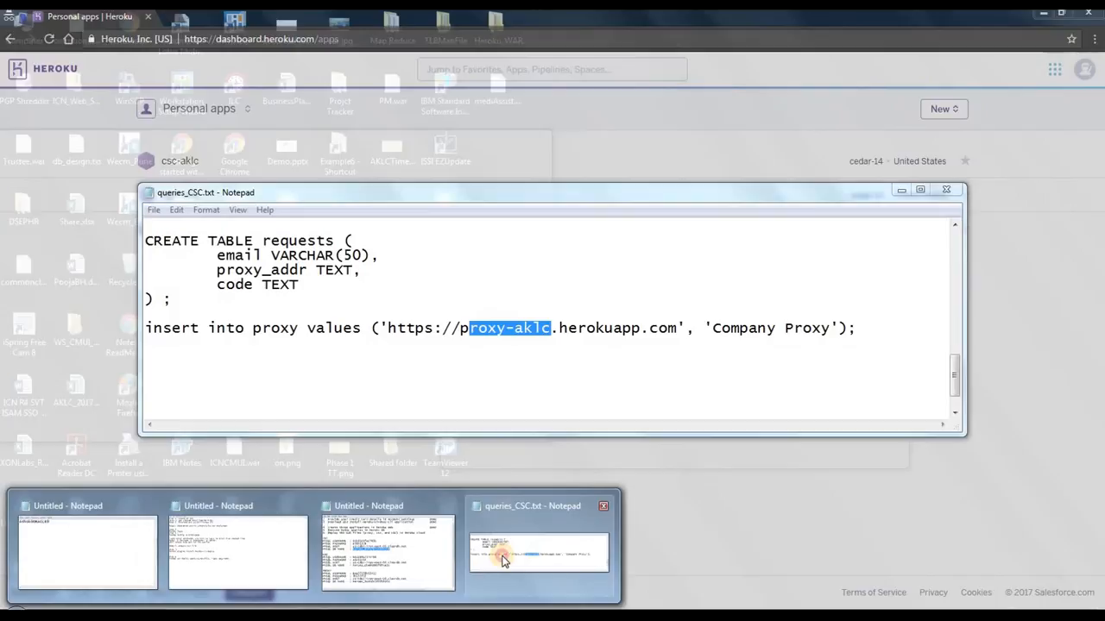
pyautogui.click(504, 561)
# Step: Change the subdomain suffix in the insert statement's proxy URL to dbit and back to aklc
pyautogui.click(542, 328)
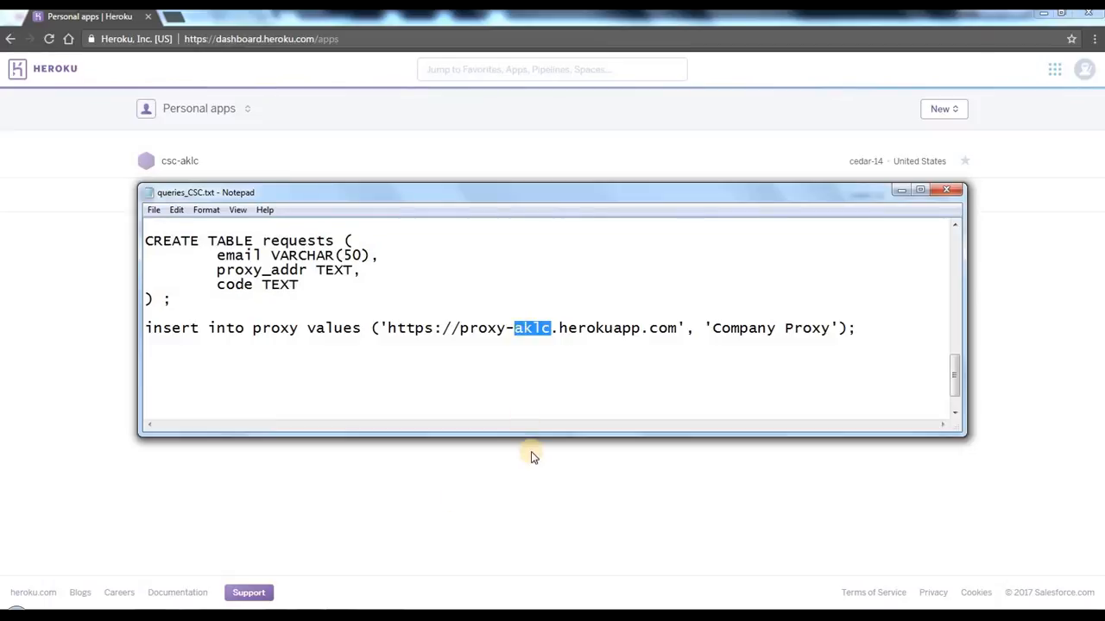
pyautogui.write('dbit')
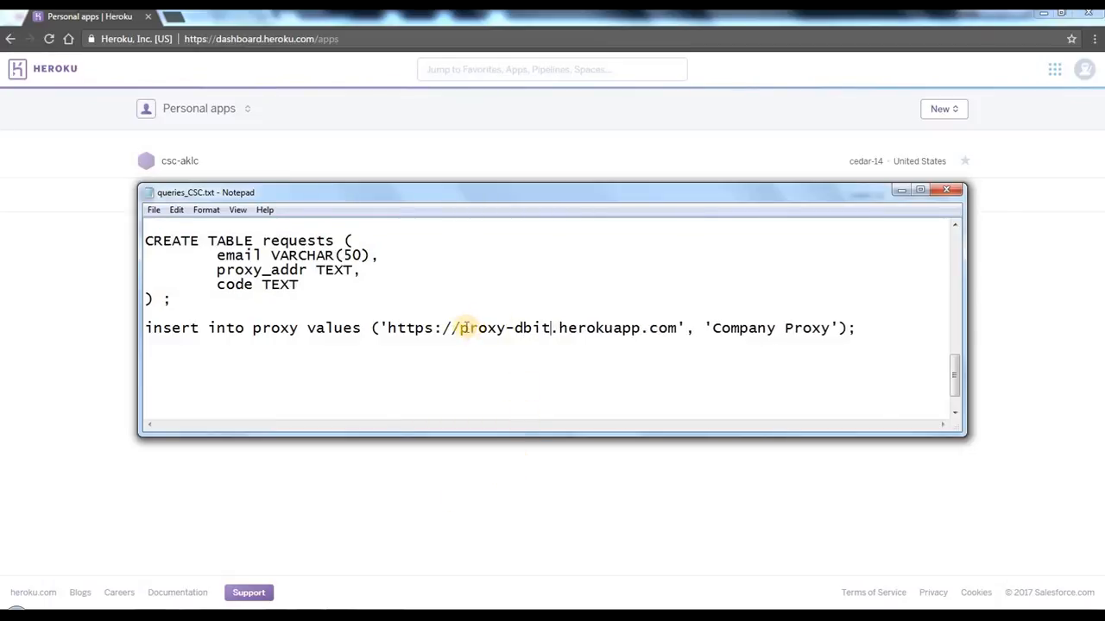
pyautogui.moveTo(470, 328); pyautogui.dragTo(591, 328)
pyautogui.click(546, 386)
pyautogui.click(547, 329)
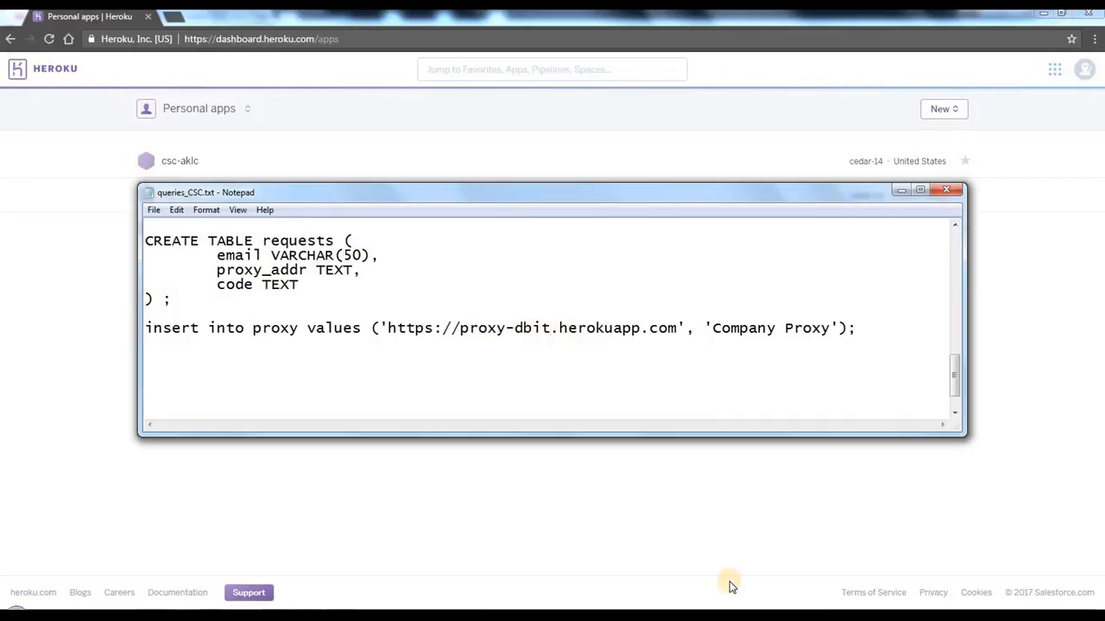
pyautogui.press('BackSpace')
pyautogui.press('BackSpace')
pyautogui.press('BackSpace')
pyautogui.press('BackSpace')
pyautogui.write('aklc')
# Step: Save queries_CSC.txt with the proxy-aklc URL and close it
pyautogui.click(153, 210)
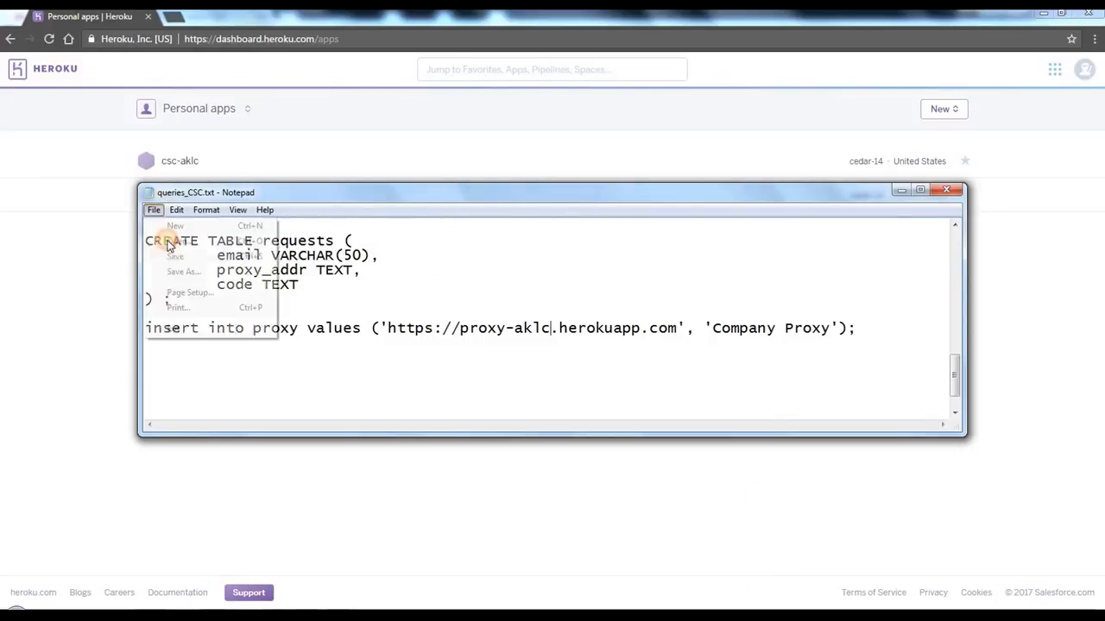
pyautogui.click(173, 256)
pyautogui.click(947, 193)
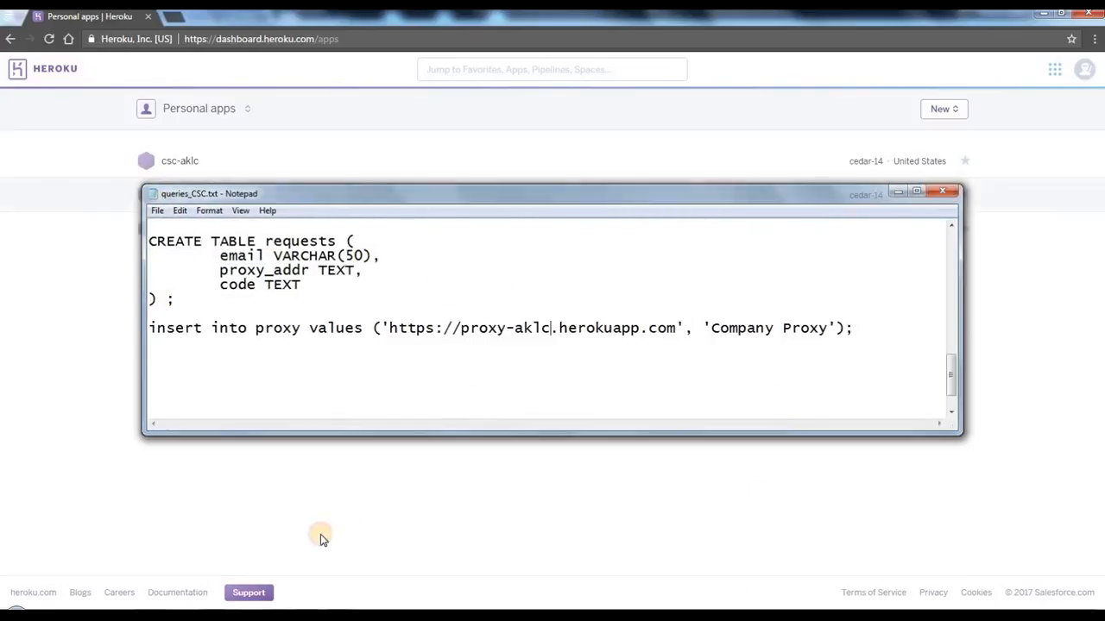
# Step: Return to the Proxy_Cloud_kit folder and select queries_Proxy.txt, queries_KGC.txt and queries_CSC.txt
pyautogui.click(149, 616)
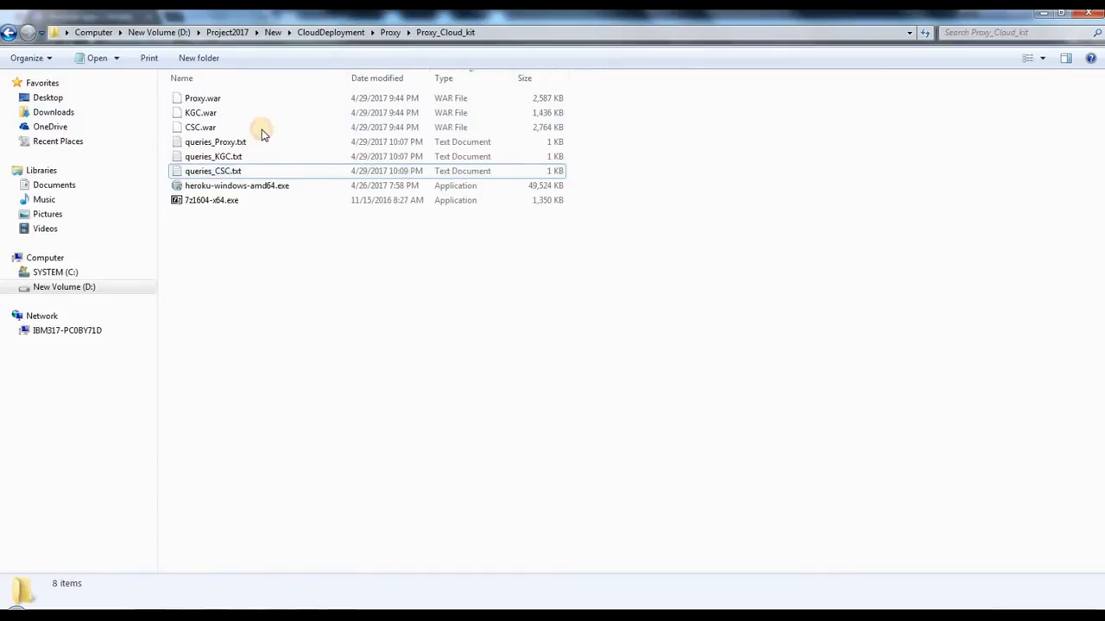
pyautogui.click(233, 141)
pyautogui.keyDown('shift'); pyautogui.click(242, 171); pyautogui.keyUp('shift')
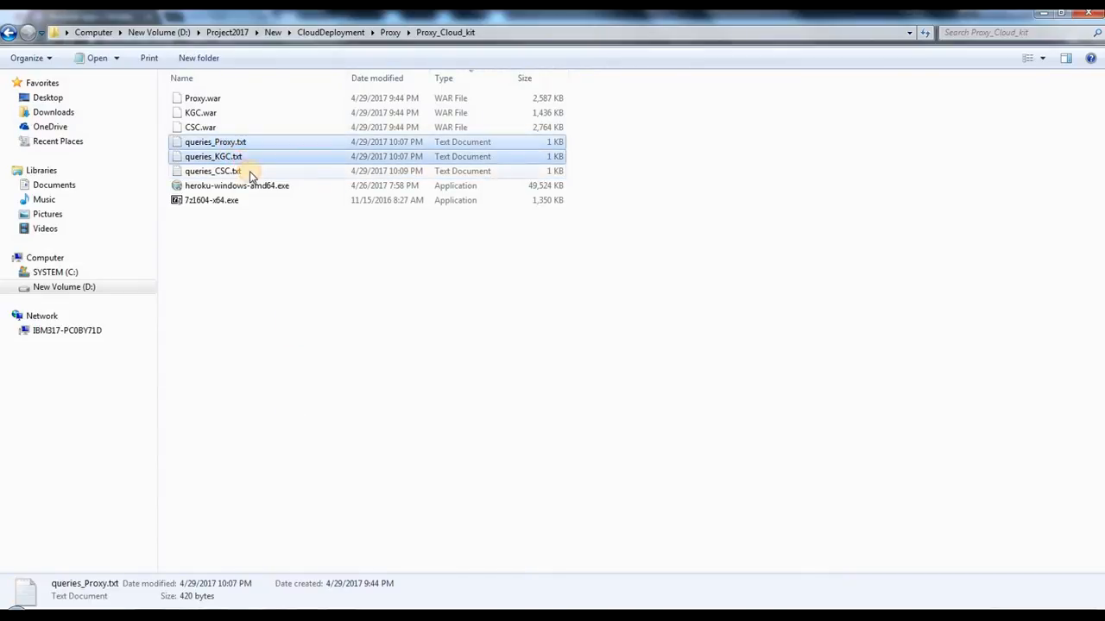
# Step: Bring the MySQL credentials note to the front and examine the CSC, KGC and PROXY connection details
pyautogui.click(307, 616)
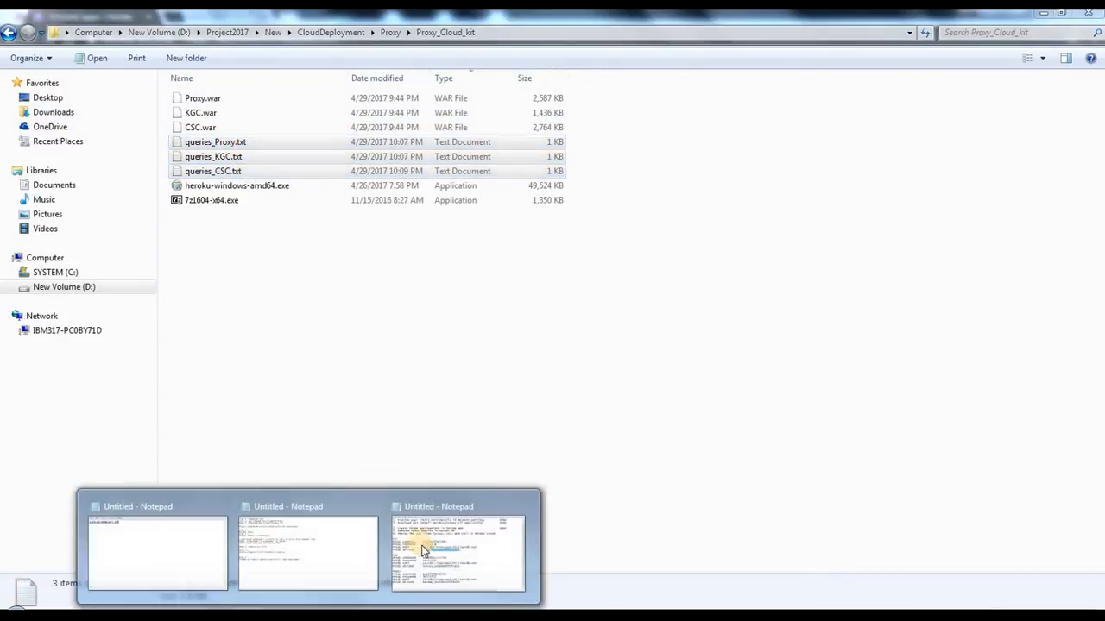
pyautogui.click(425, 548)
pyautogui.click(517, 365)
pyautogui.scroll(1, 542, 228)
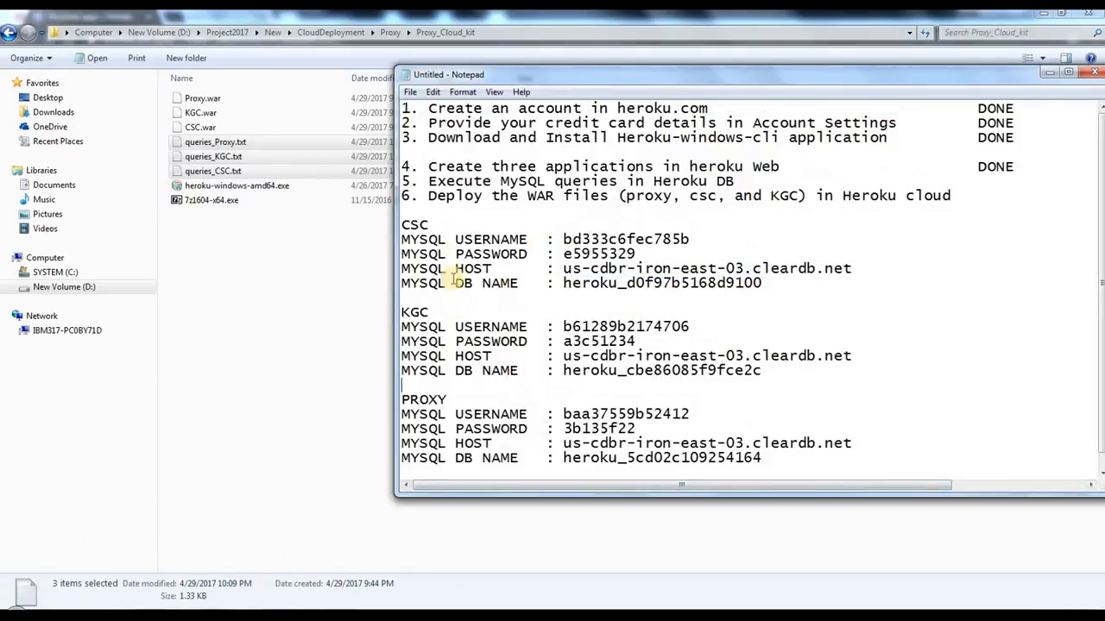
pyautogui.moveTo(446, 242); pyautogui.dragTo(629, 308)
pyautogui.click(805, 261)
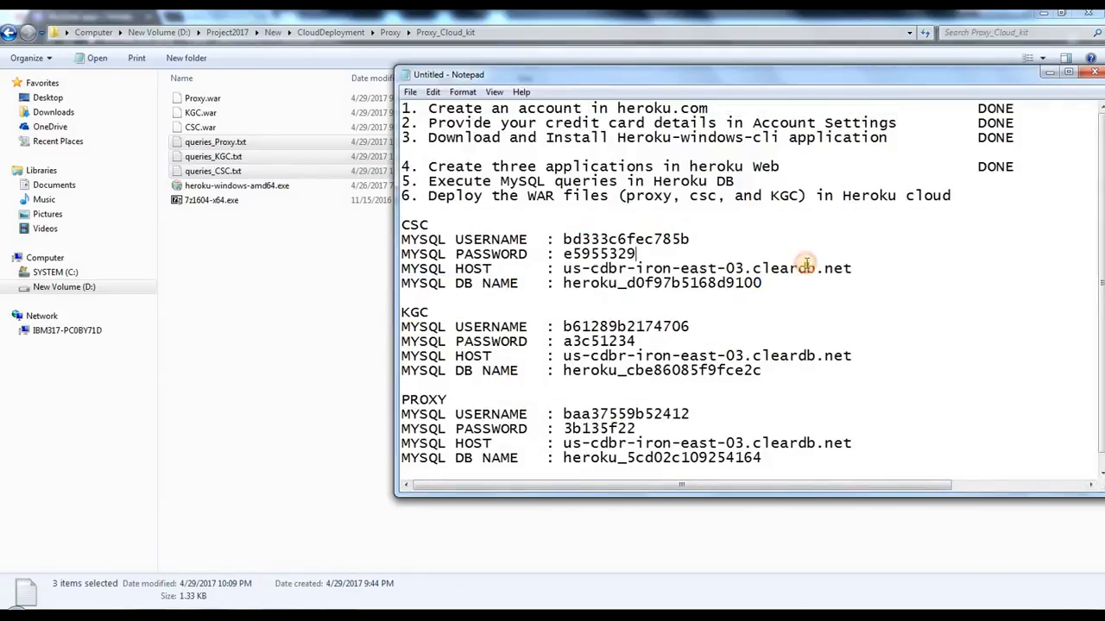
pyautogui.click(708, 268)
# Step: Open the SYSTEM (C:) drive in a new Computer window and enlarge the window to full screen
pyautogui.click(214, 335)
pyautogui.press('super')
pyautogui.click(229, 339)
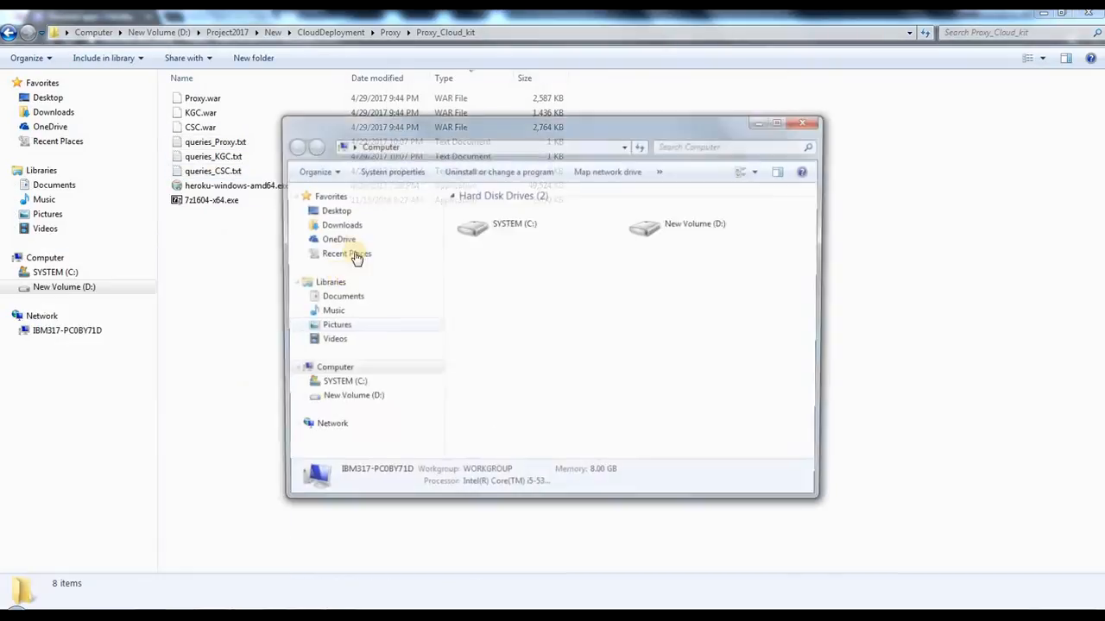
pyautogui.doubleClick(509, 222)
pyautogui.doubleClick(568, 129)
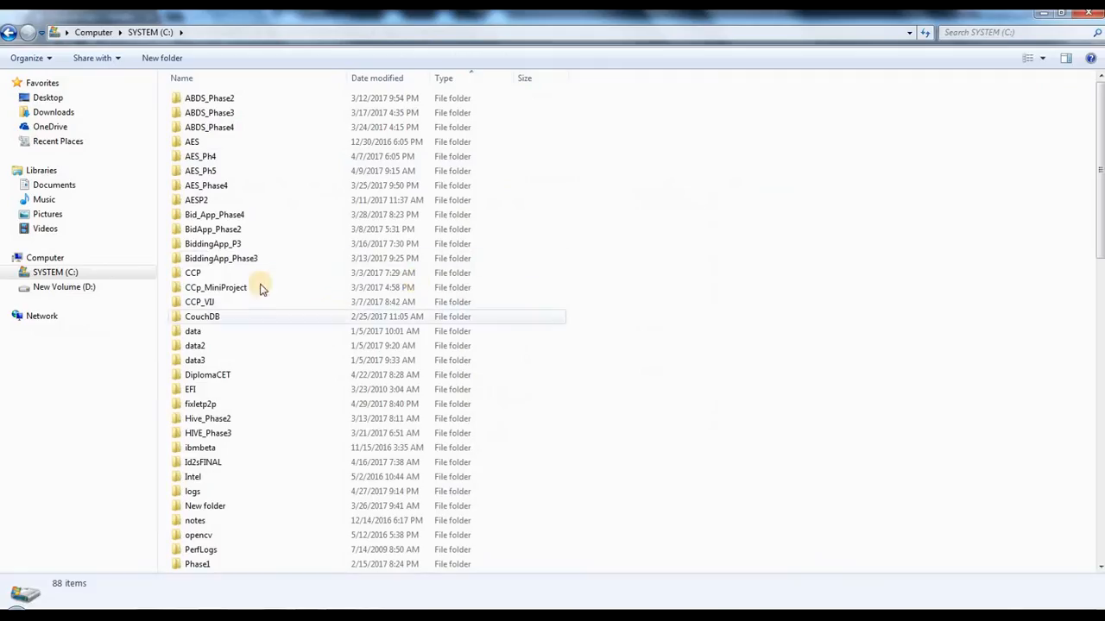
# Step: Open the bin folder of MySQL Server 5.7 under Program Files\MySQL on the C: drive
pyautogui.scroll(-9, 308, 331)
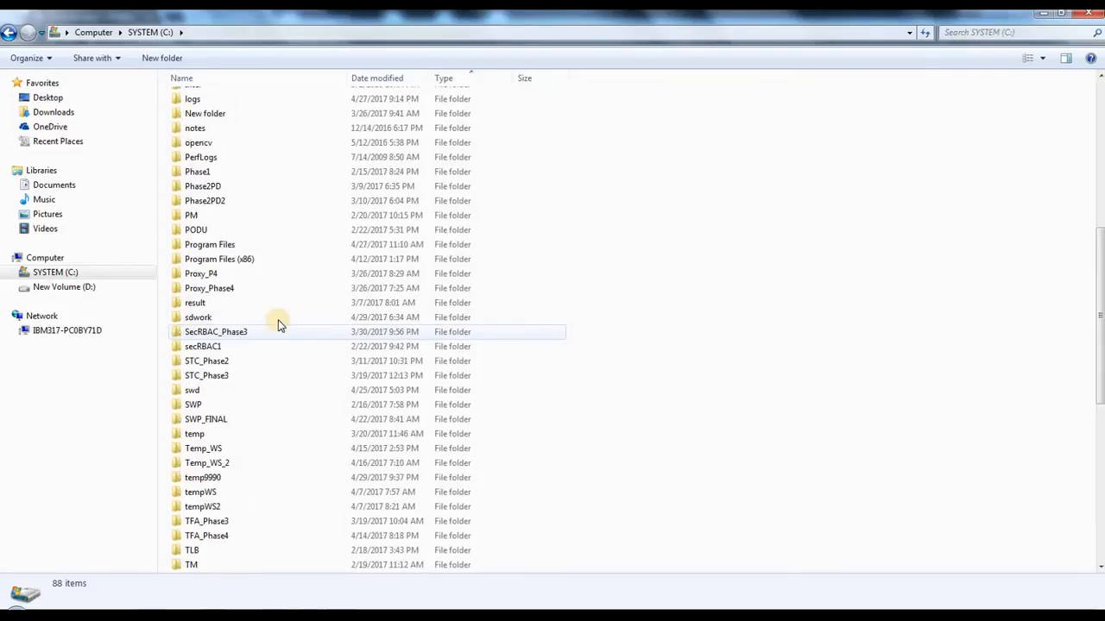
pyautogui.click(247, 245)
pyautogui.click(254, 260)
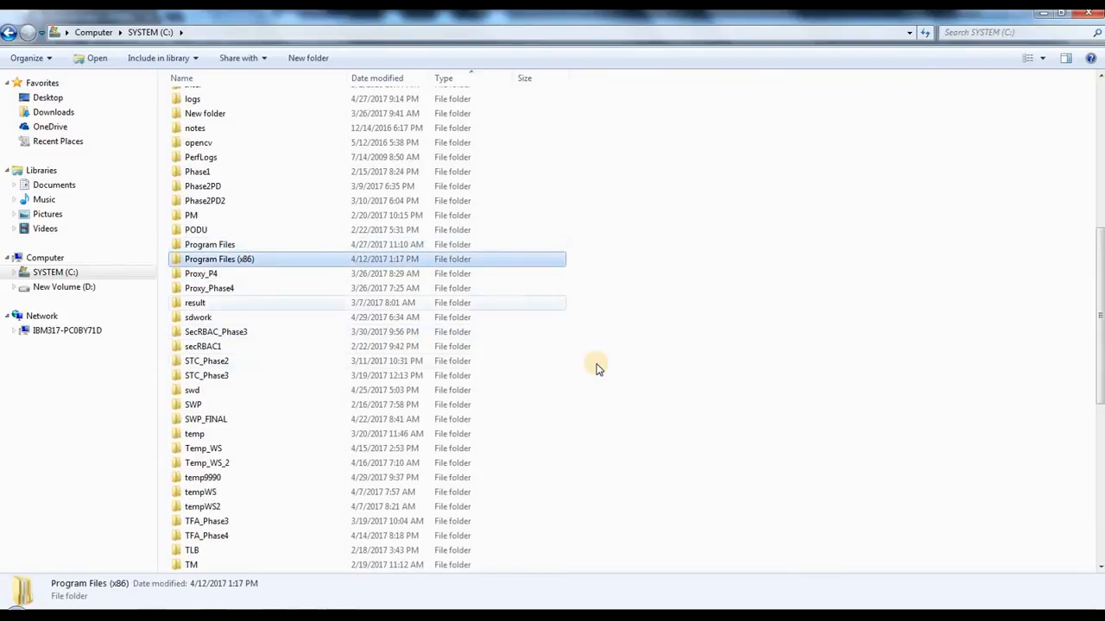
pyautogui.click(248, 246)
pyautogui.doubleClick(258, 246)
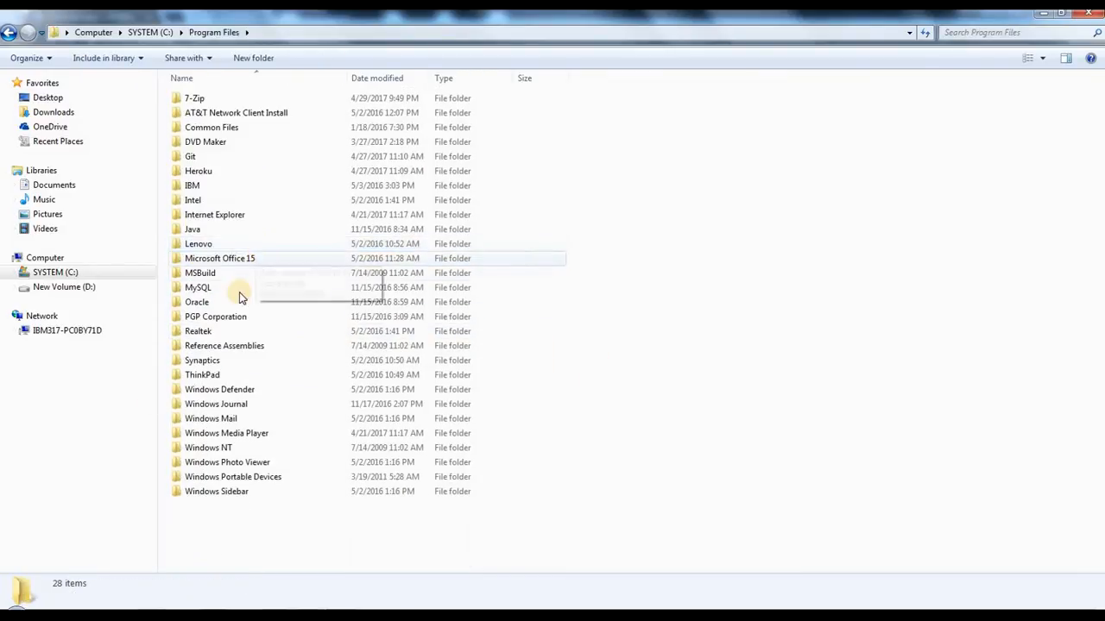
pyautogui.click(197, 291)
pyautogui.doubleClick(197, 291)
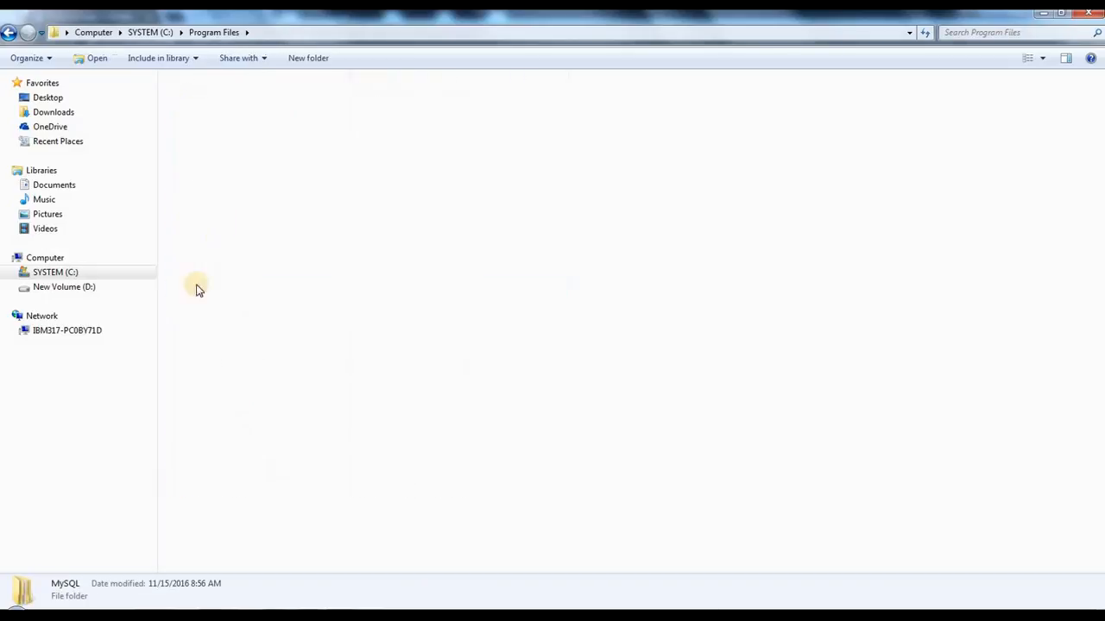
pyautogui.click(216, 104)
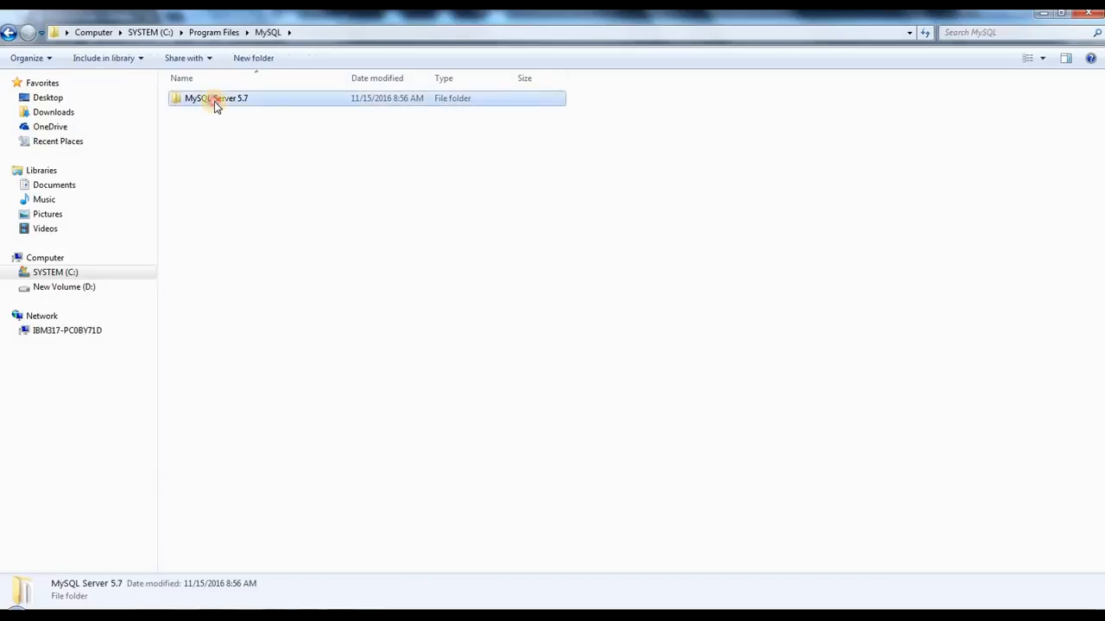
pyautogui.doubleClick(214, 101)
pyautogui.doubleClick(195, 97)
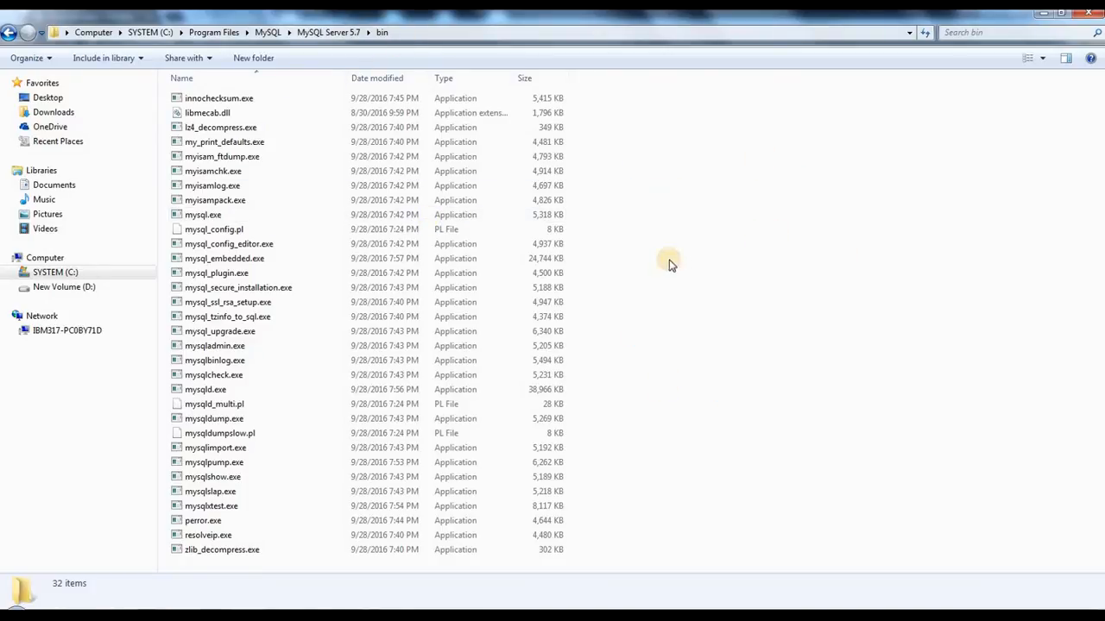
# Step: Open a command window in the MySQL bin folder and reposition it over the file list
pyautogui.rightClick(786, 195)
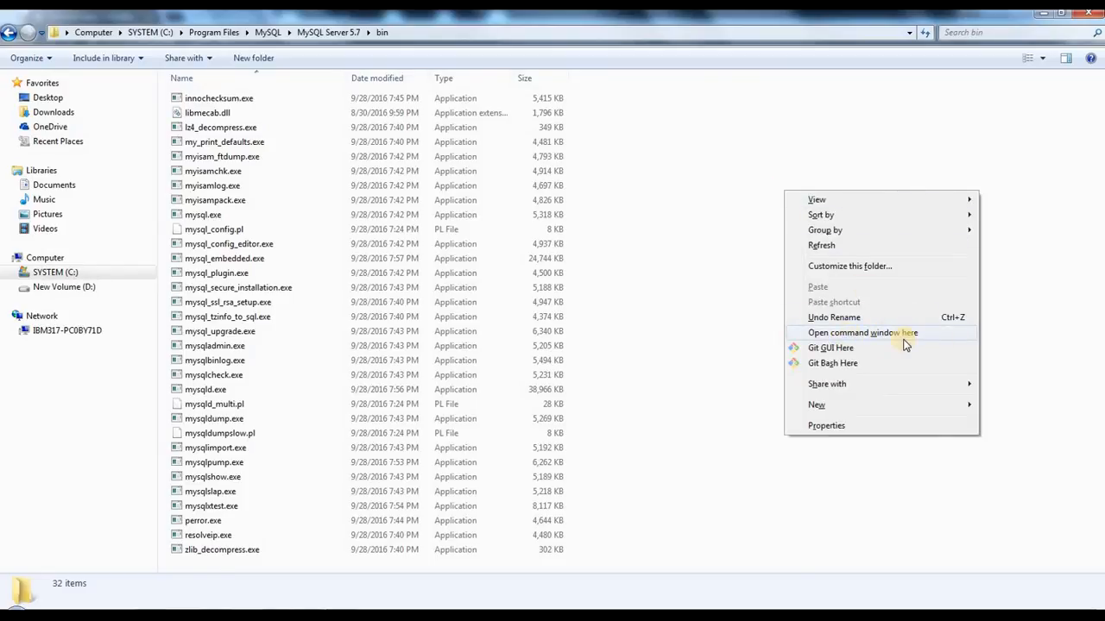
pyautogui.rightClick(744, 161)
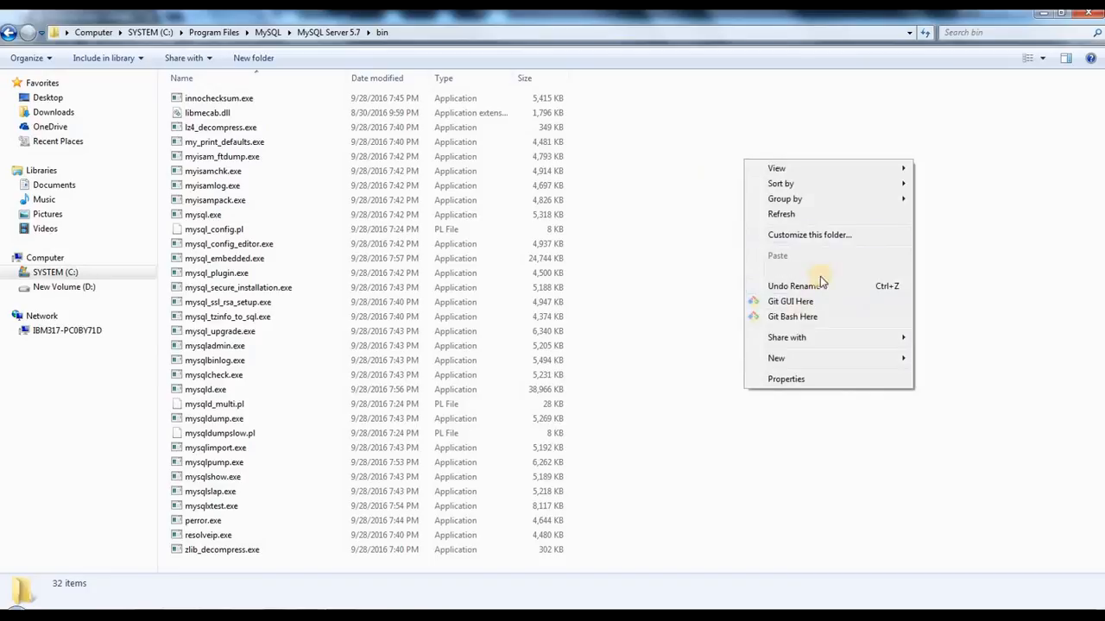
pyautogui.click(750, 135)
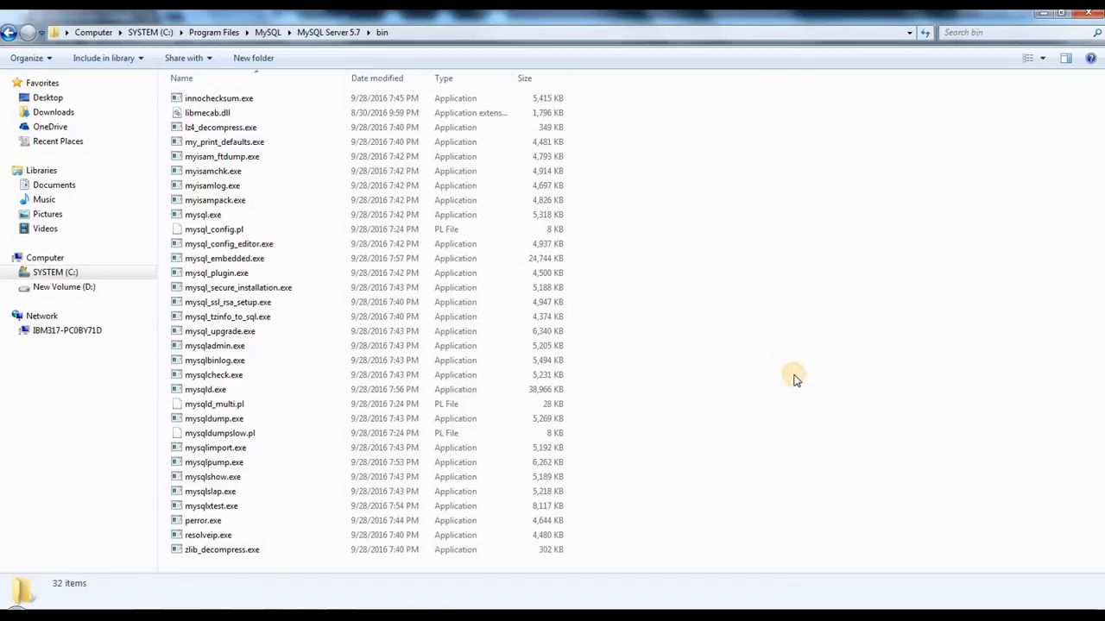
pyautogui.rightClick(774, 189)
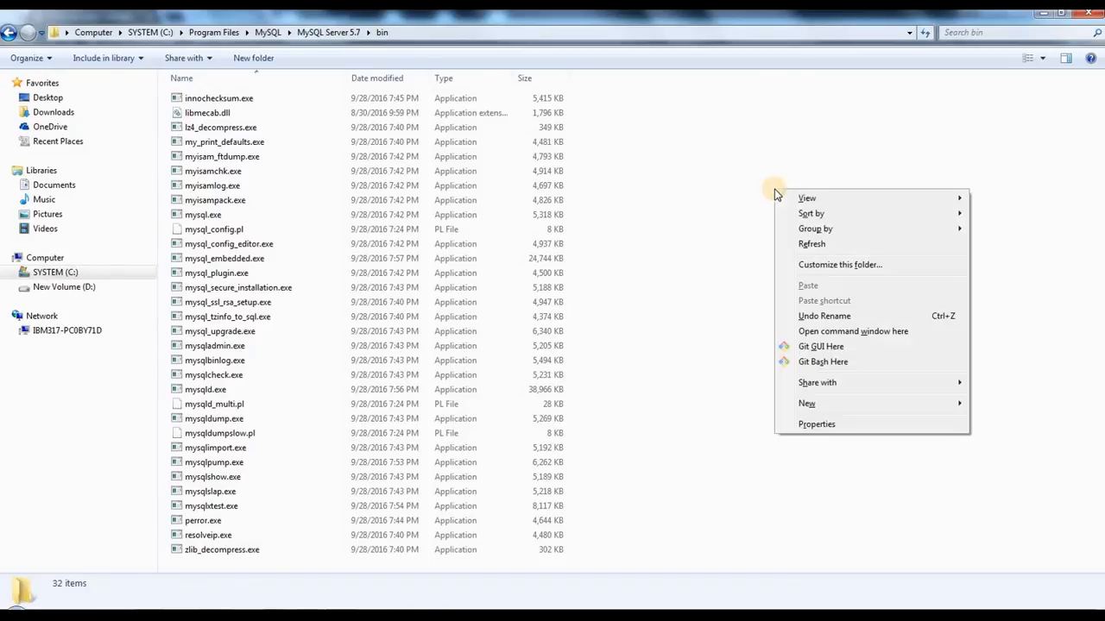
pyautogui.click(840, 333)
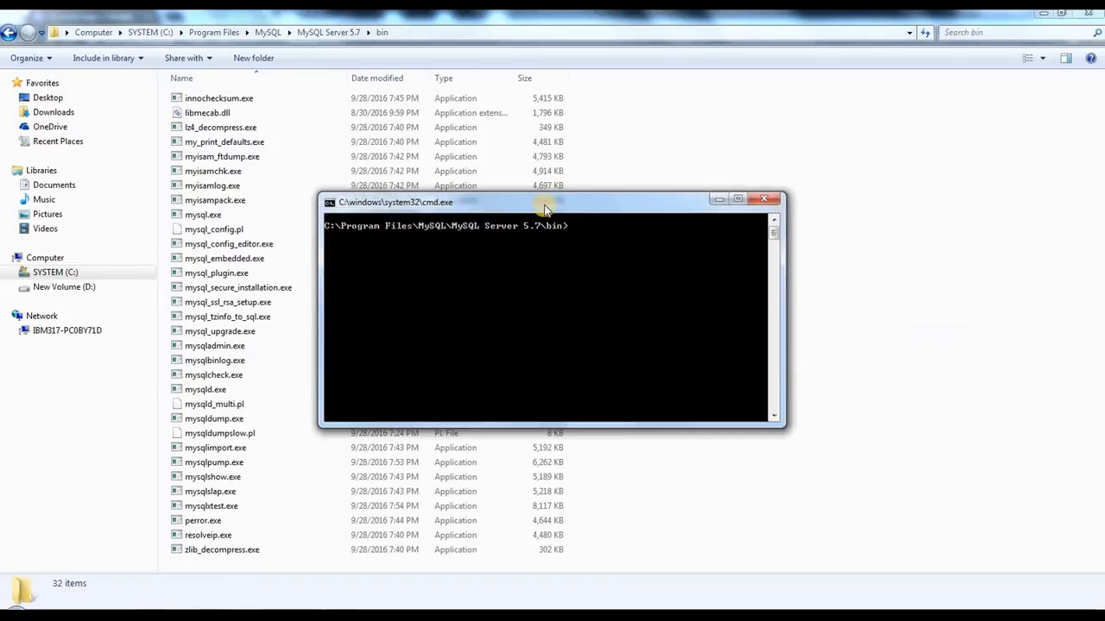
pyautogui.moveTo(547, 222); pyautogui.dragTo(521, 357)
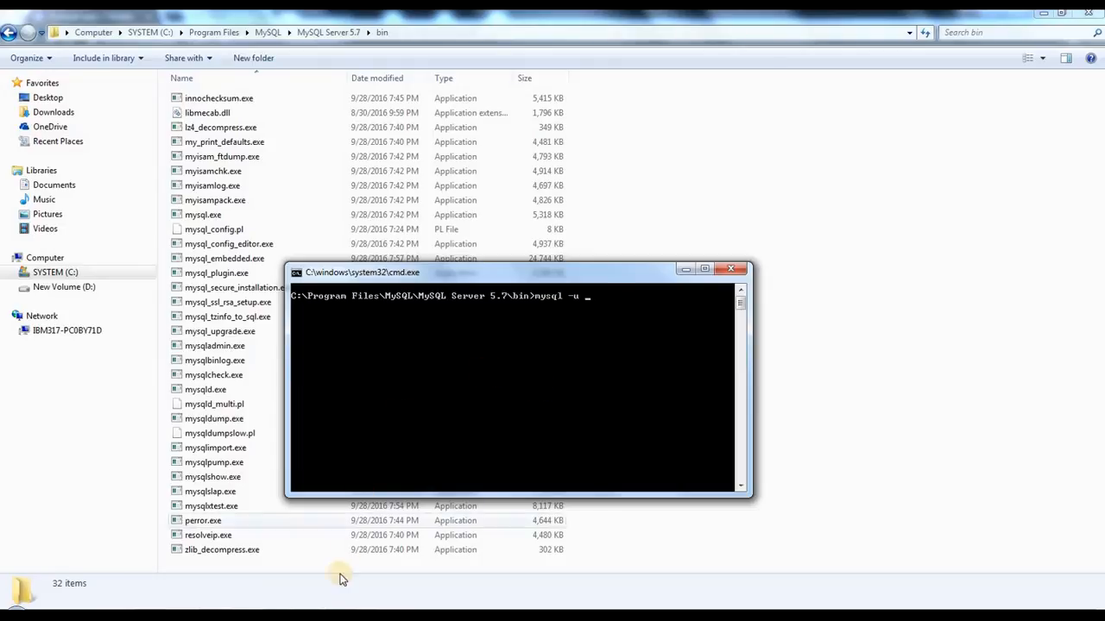
# Step: Begin a mysql -u command and arrange the command window so the CSC details in the credentials note are accessible
pyautogui.moveTo(333, 604)
pyautogui.click(479, 542)
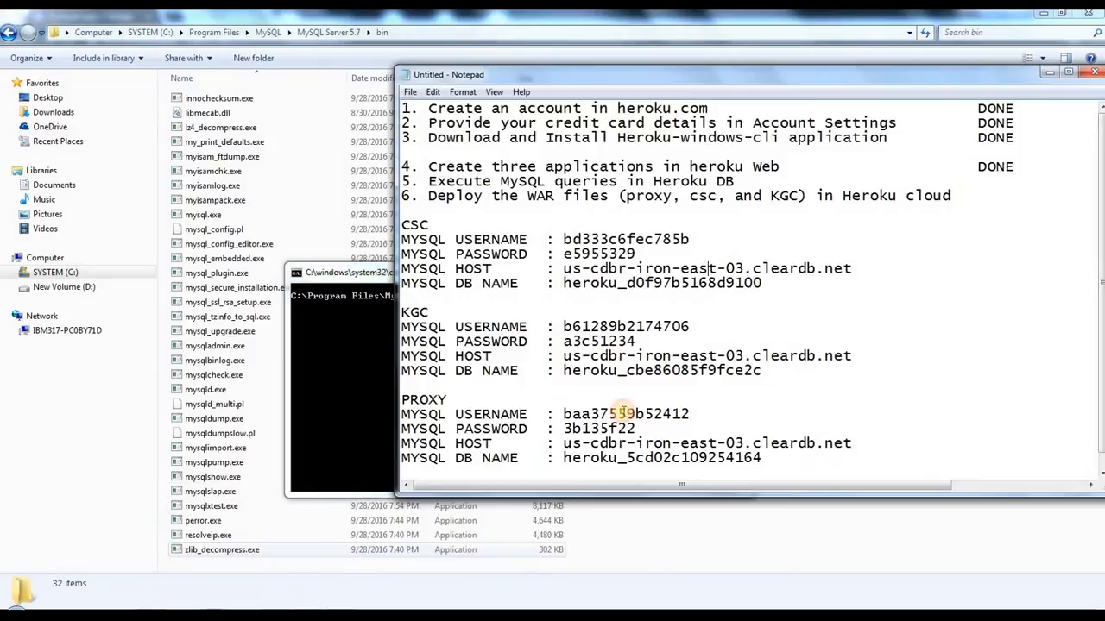
pyautogui.click(442, 239)
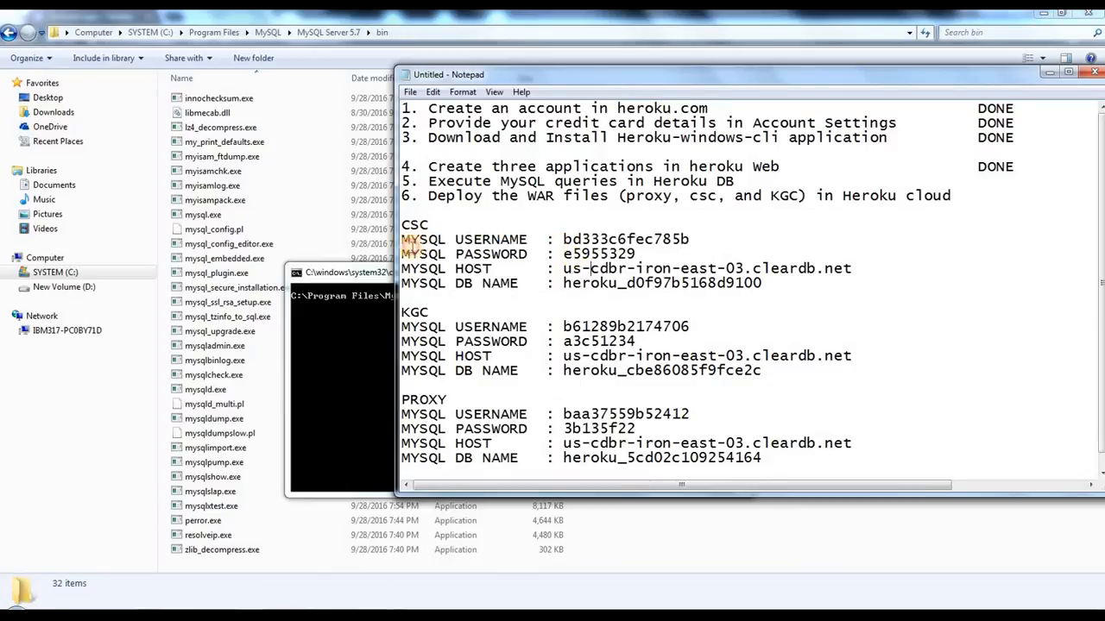
pyautogui.click(339, 307)
pyautogui.write('mysql -u')
pyautogui.moveTo(650, 318); pyautogui.dragTo(687, 337)
pyautogui.moveTo(413, 225); pyautogui.dragTo(463, 225)
pyautogui.click(567, 247)
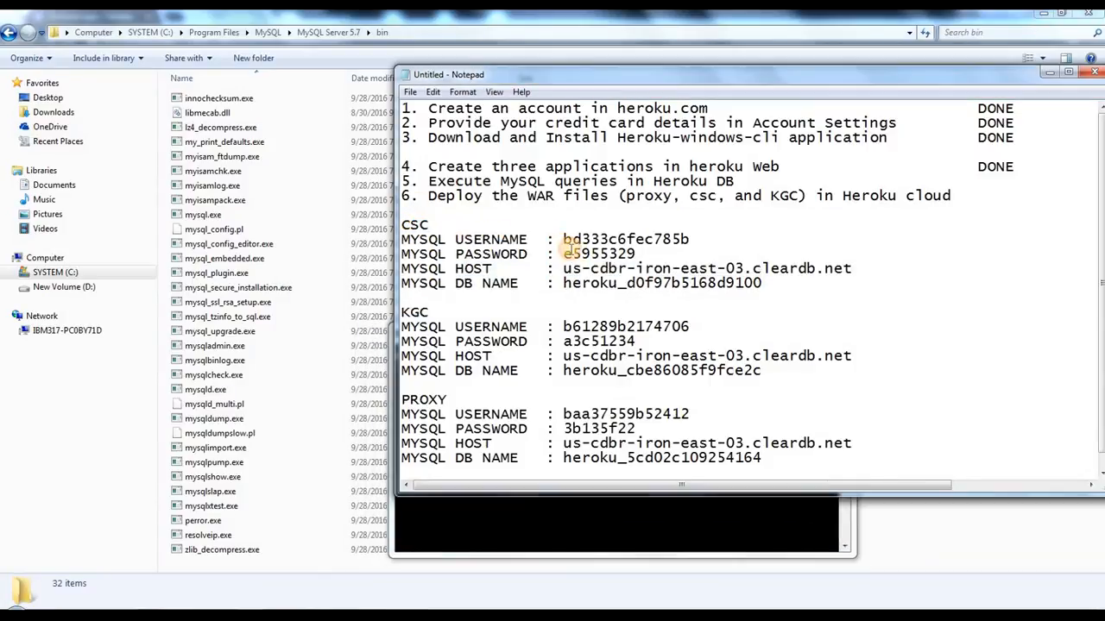
# Step: Copy the CSC MySQL username from the credentials note into the mysql command
pyautogui.moveTo(562, 239); pyautogui.dragTo(687, 240)
pyautogui.rightClick(674, 240)
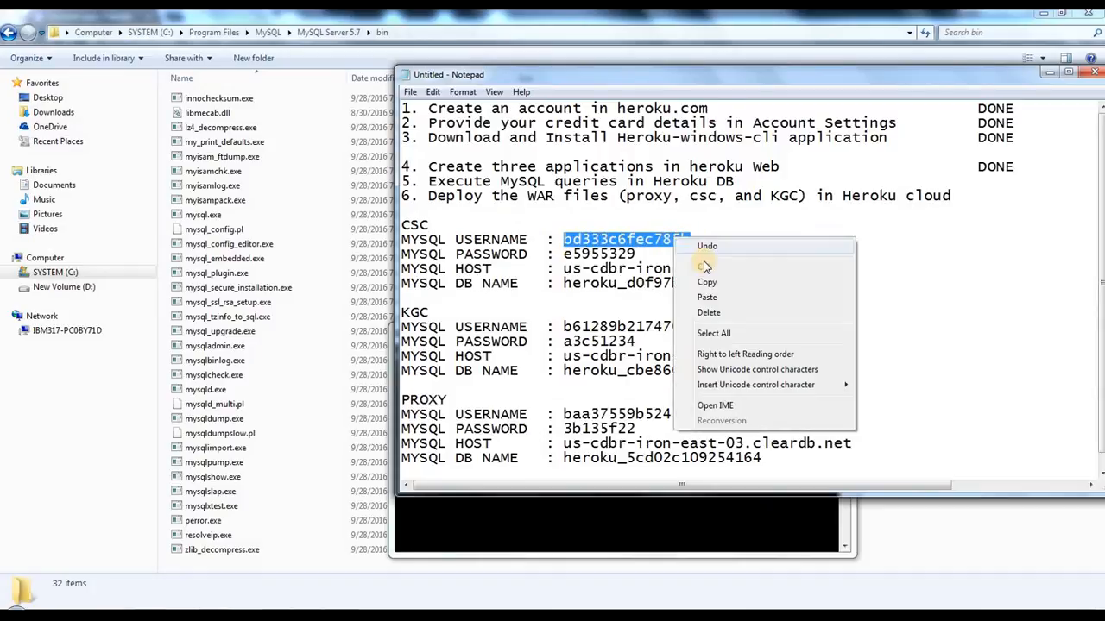
pyautogui.click(707, 283)
pyautogui.click(722, 513)
pyautogui.rightClick(666, 375)
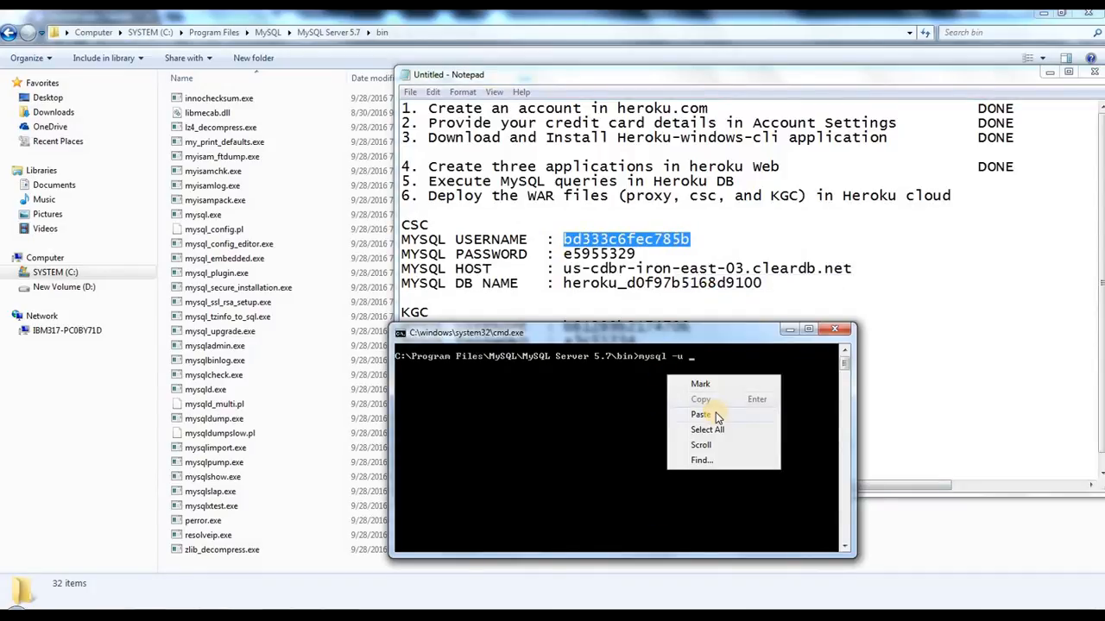
pyautogui.click(715, 415)
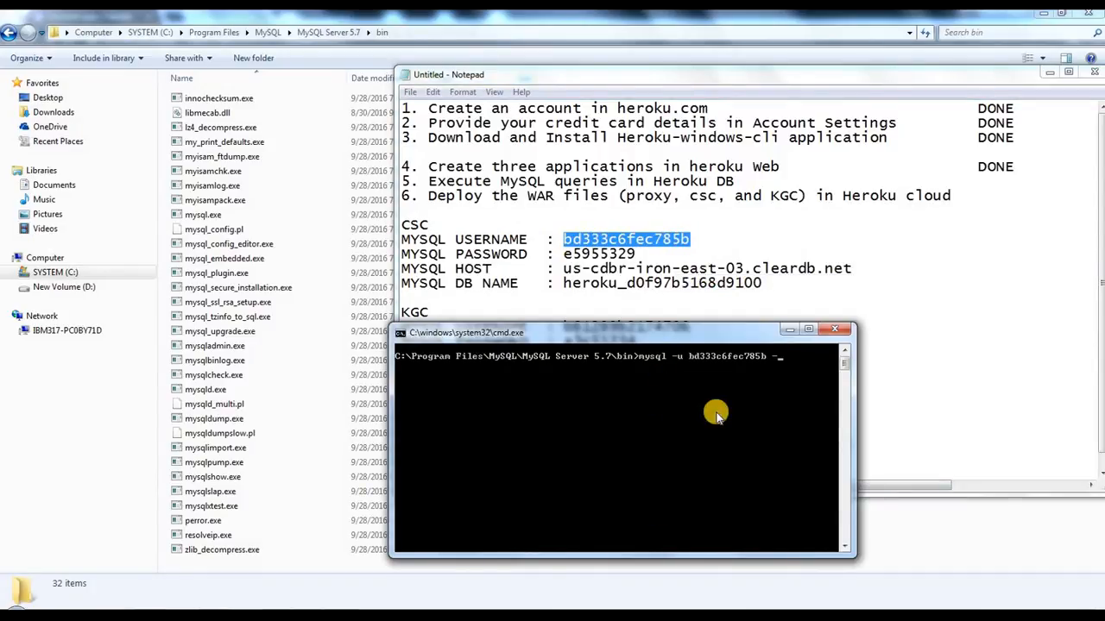
# Step: Add -h with the CSC host us-cdbr-iron-east-03.cleardb.net and the -p option, and run the mysql command
pyautogui.write('-h')
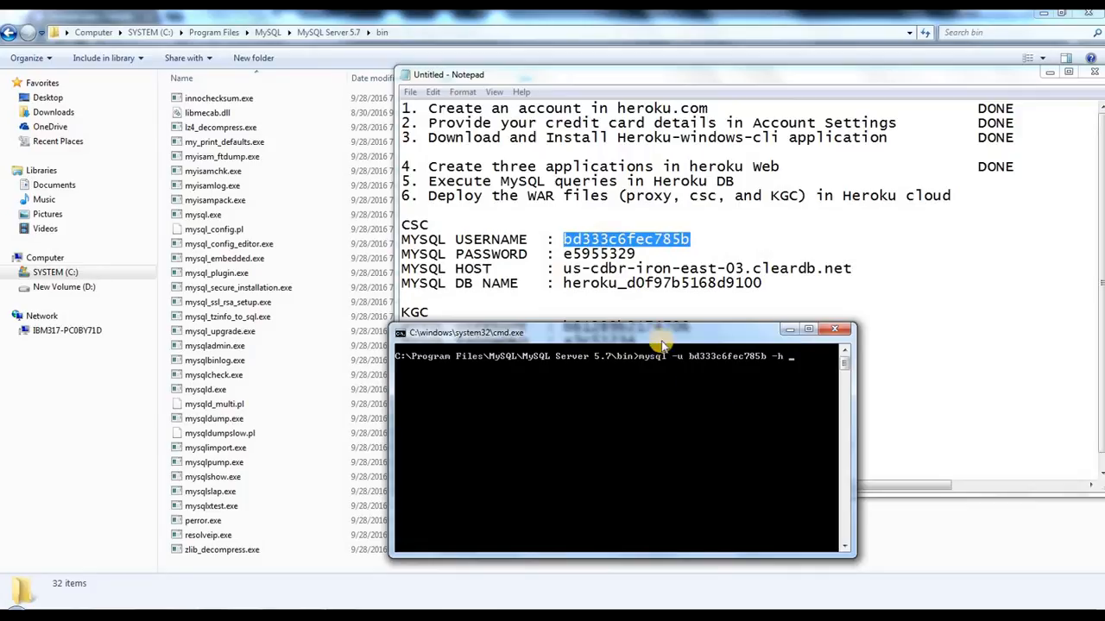
pyautogui.click(652, 311)
pyautogui.moveTo(446, 269); pyautogui.dragTo(760, 268)
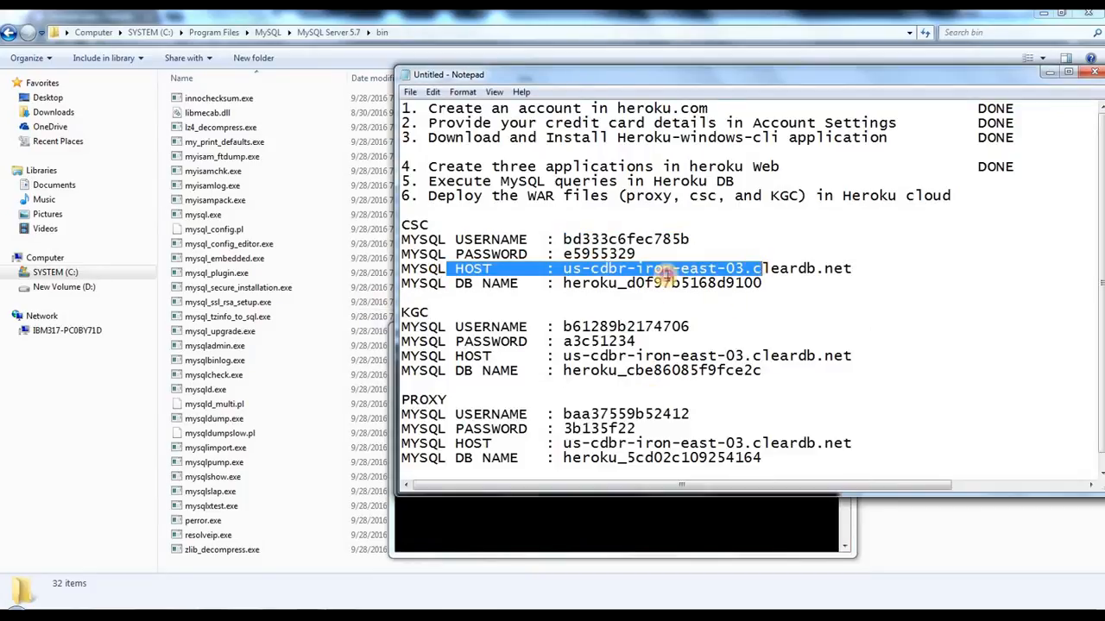
pyautogui.click(607, 261)
pyautogui.moveTo(565, 268); pyautogui.dragTo(852, 268)
pyautogui.rightClick(830, 271)
pyautogui.click(880, 313)
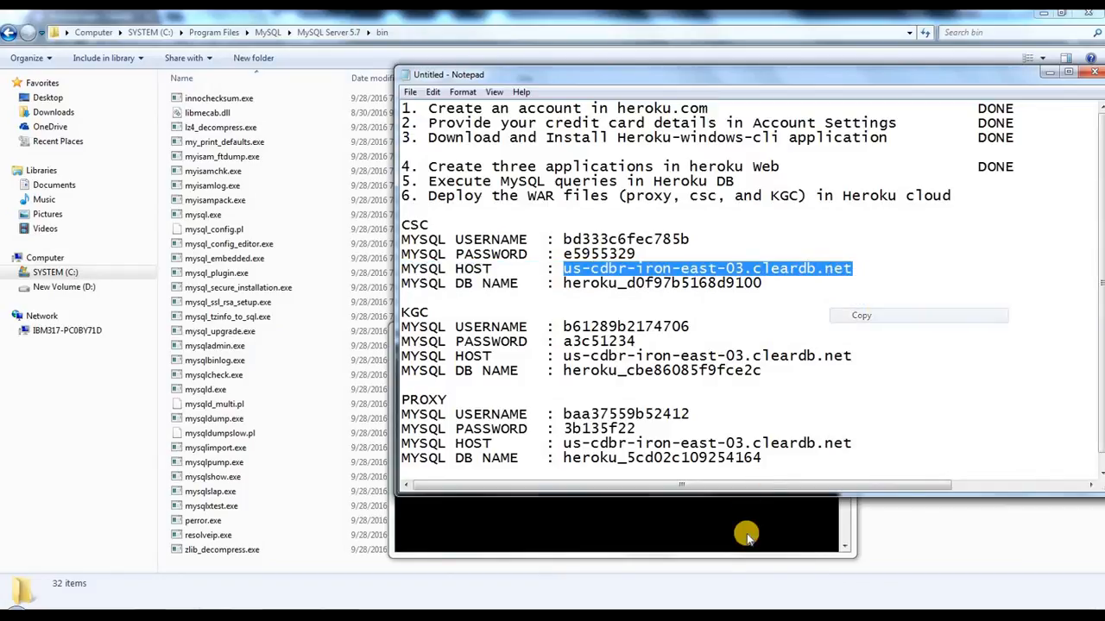
pyautogui.click(740, 530)
pyautogui.rightClick(709, 431)
pyautogui.click(742, 469)
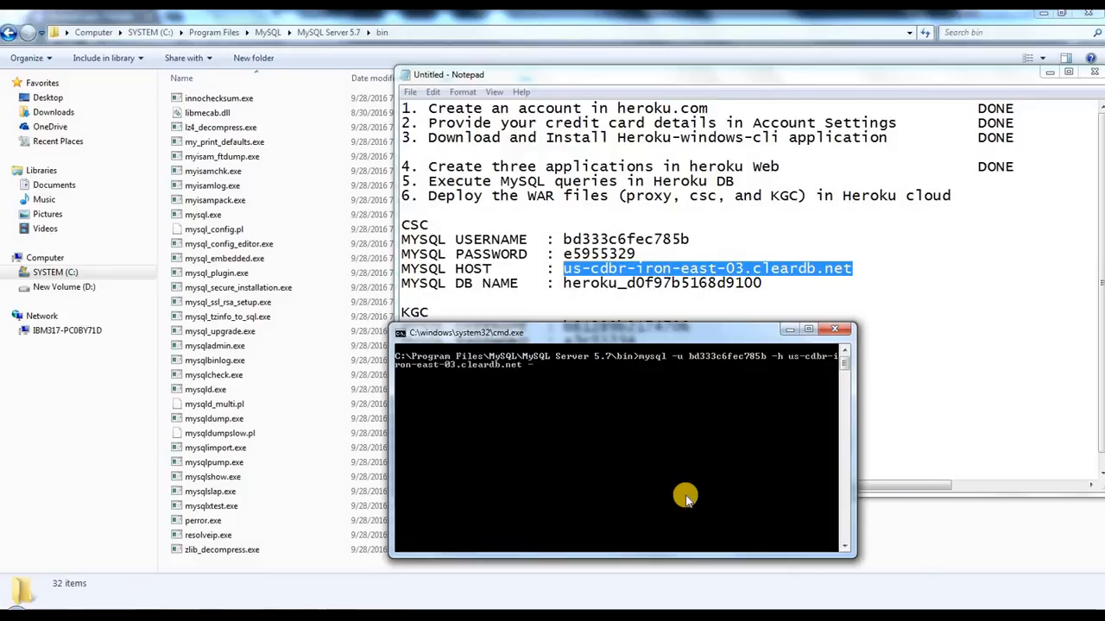
pyautogui.press('Return')
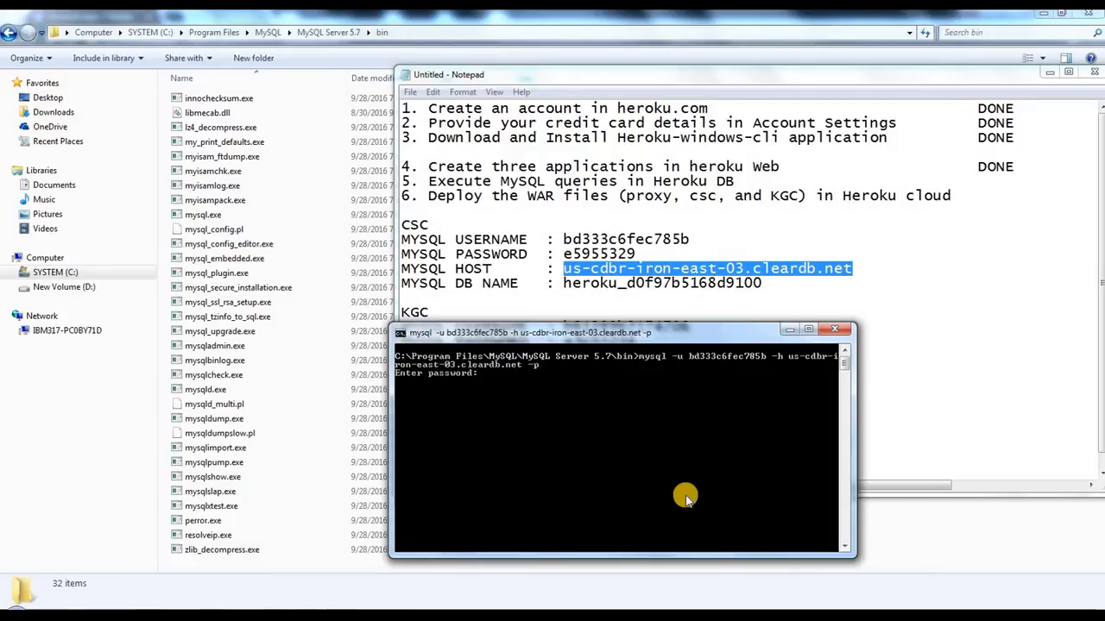
# Step: Log in to the CSC database by copying the CSC MySQL password from the credentials note into the password prompt
pyautogui.click(666, 249)
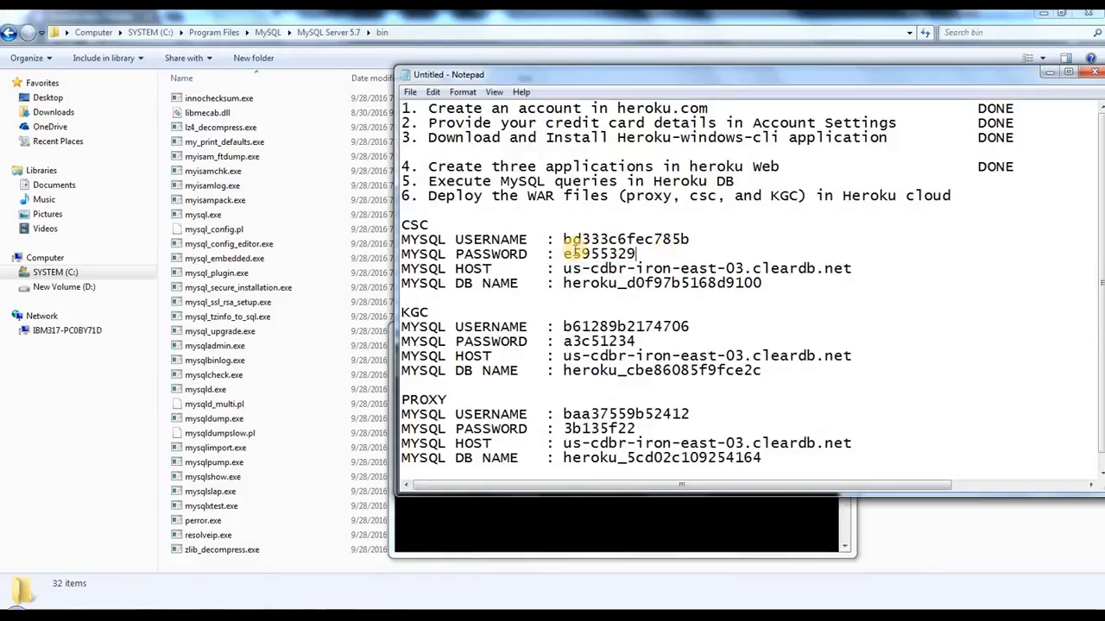
pyautogui.doubleClick(574, 254)
pyautogui.rightClick(590, 252)
pyautogui.click(633, 296)
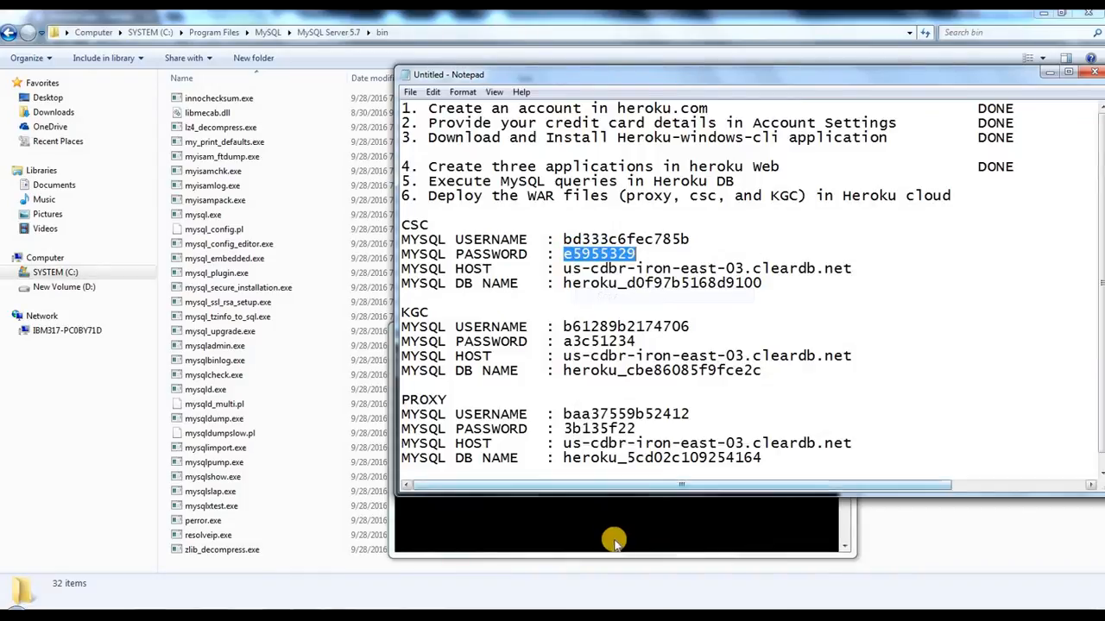
pyautogui.click(611, 531)
pyautogui.rightClick(605, 406)
pyautogui.click(638, 446)
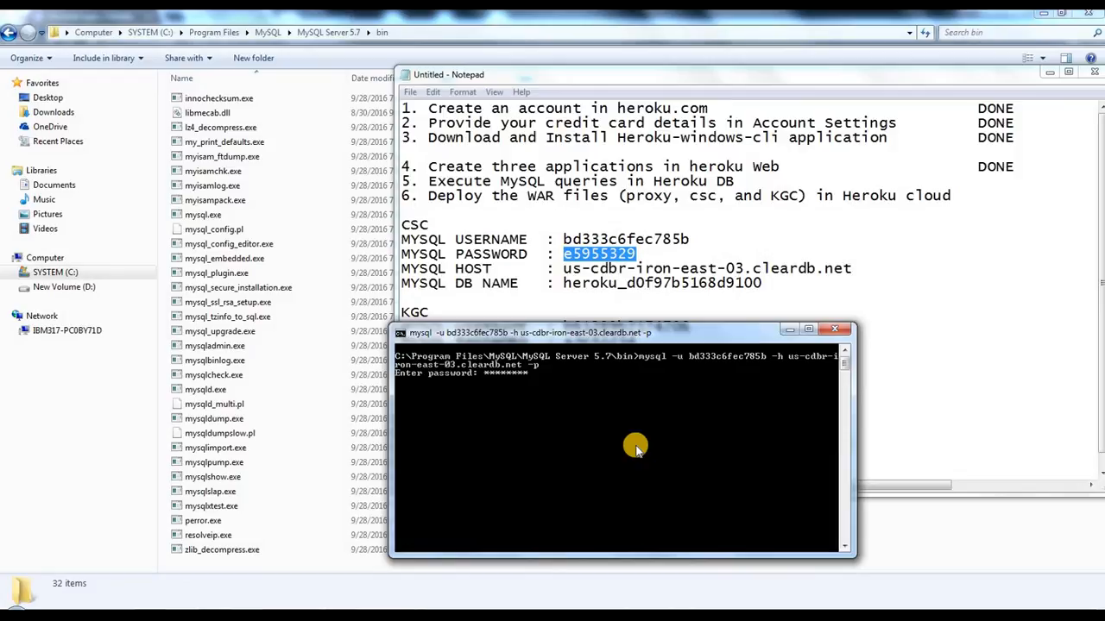
pyautogui.press('Return')
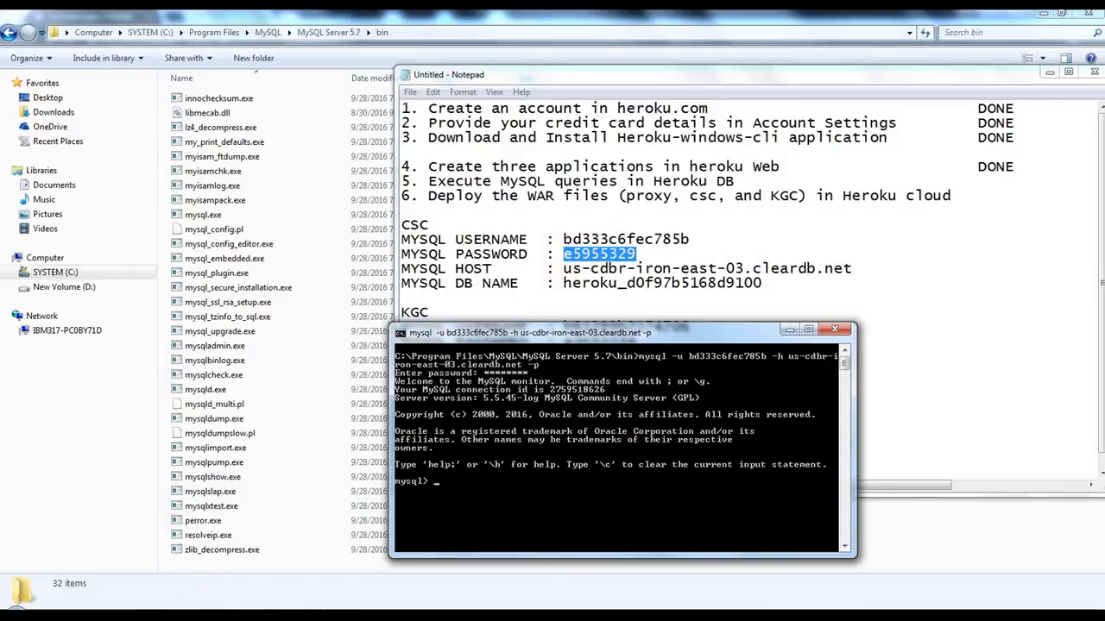
# Step: Open queries_CSC.txt from the Proxy_Cloud_kit folder and check its schema name and the proxy URL in the insert statement
pyautogui.click(173, 617)
pyautogui.click(77, 553)
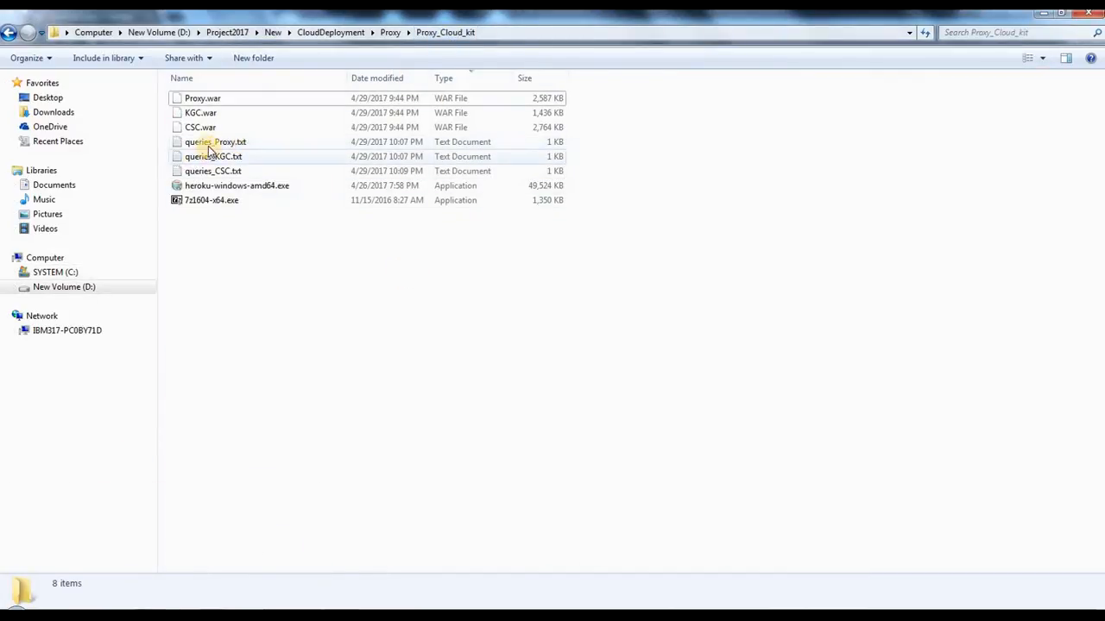
pyautogui.click(220, 173)
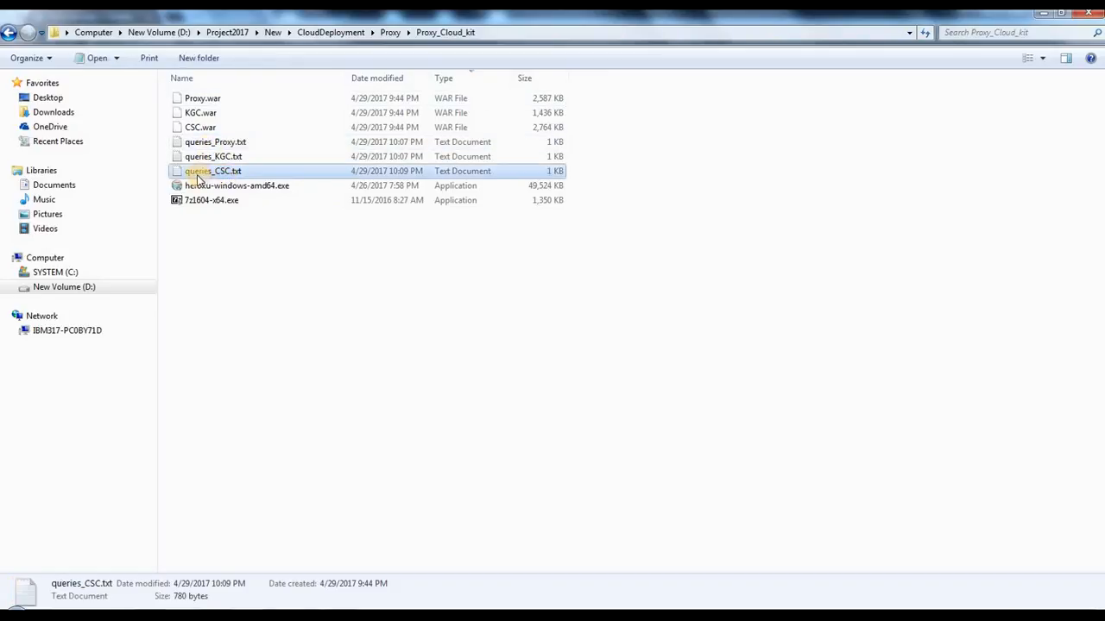
pyautogui.doubleClick(253, 176)
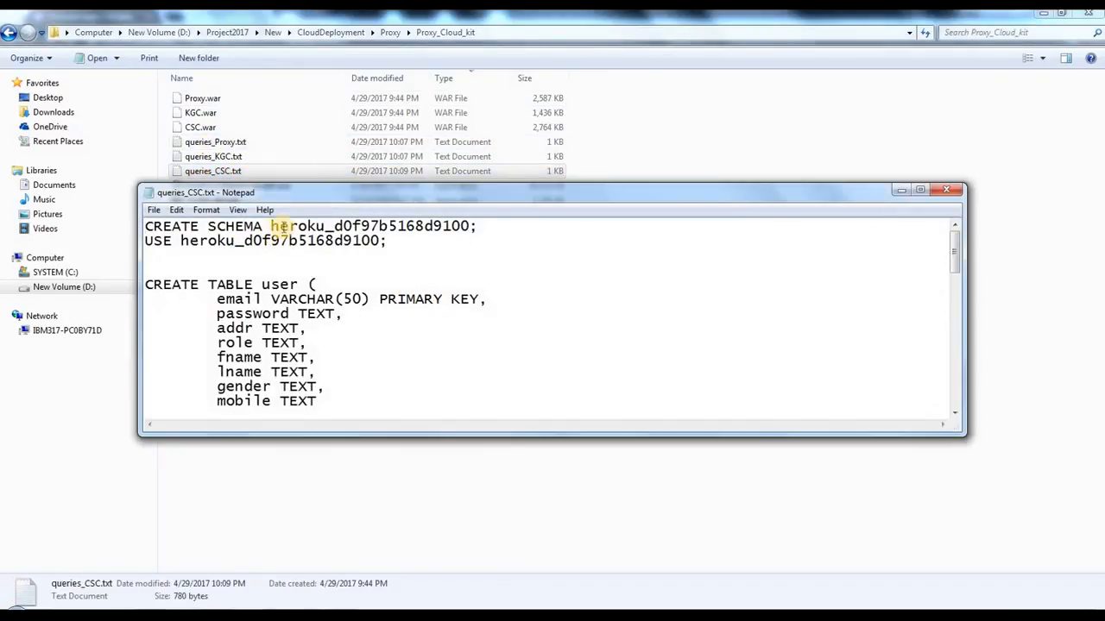
pyautogui.moveTo(273, 226); pyautogui.dragTo(461, 226)
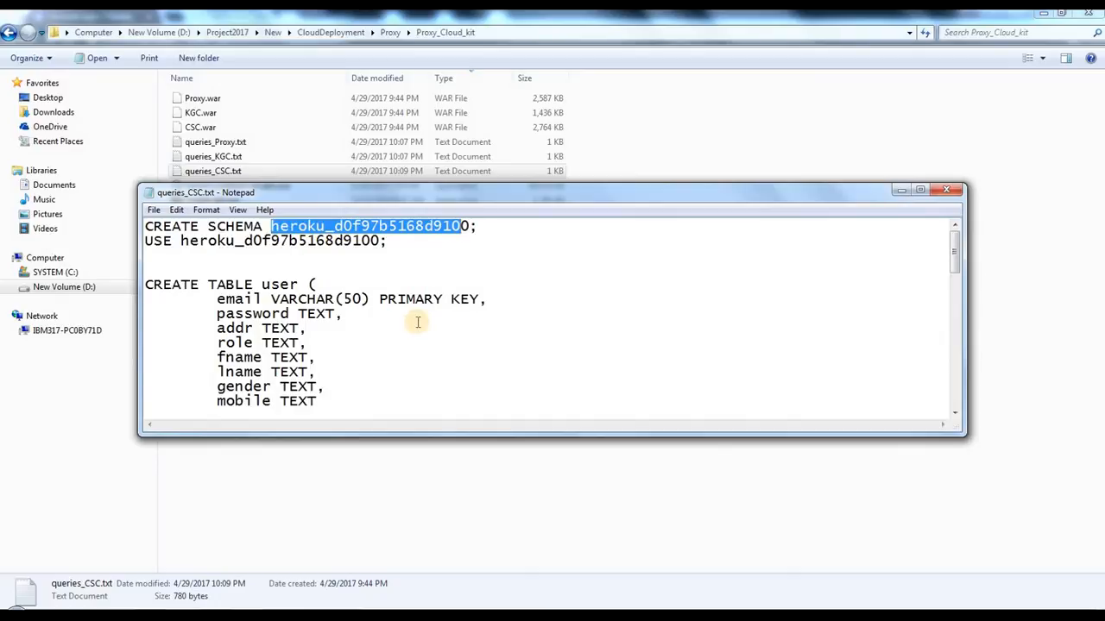
pyautogui.scroll(-10, 418, 322)
pyautogui.click(460, 284)
pyautogui.hotkey('shift', 'Home')
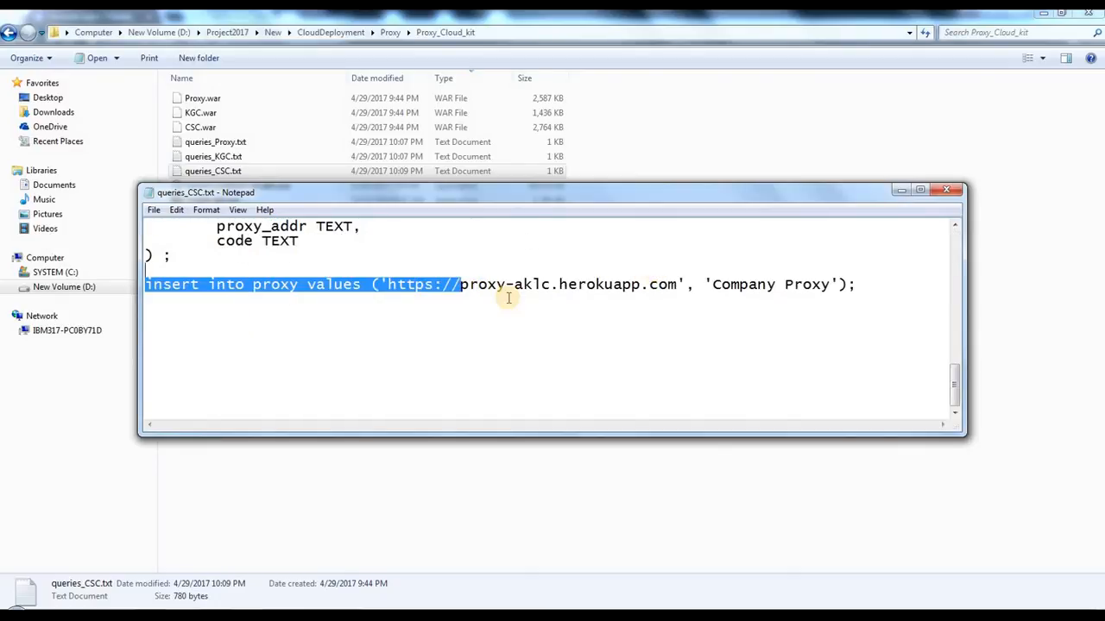
pyautogui.moveTo(512, 285); pyautogui.dragTo(511, 295)
pyautogui.click(557, 281)
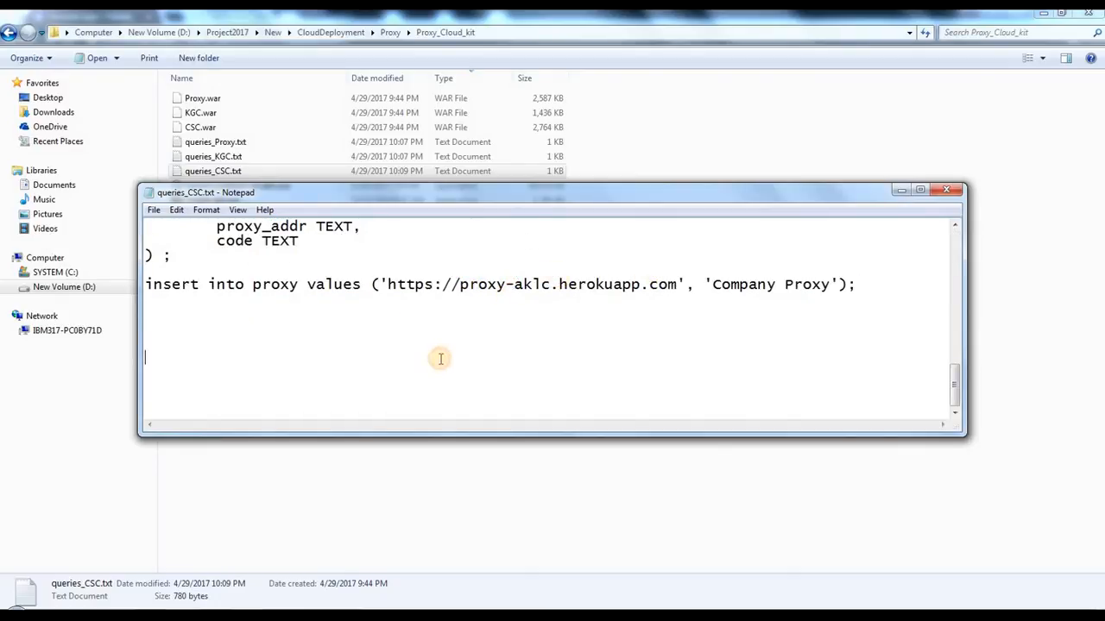
# Step: Copy all queries from queries_CSC.txt, run them in the CSC MySQL session, and close the text file
pyautogui.hotkey('ctrl', 'a')
pyautogui.scroll(10, 284, 262)
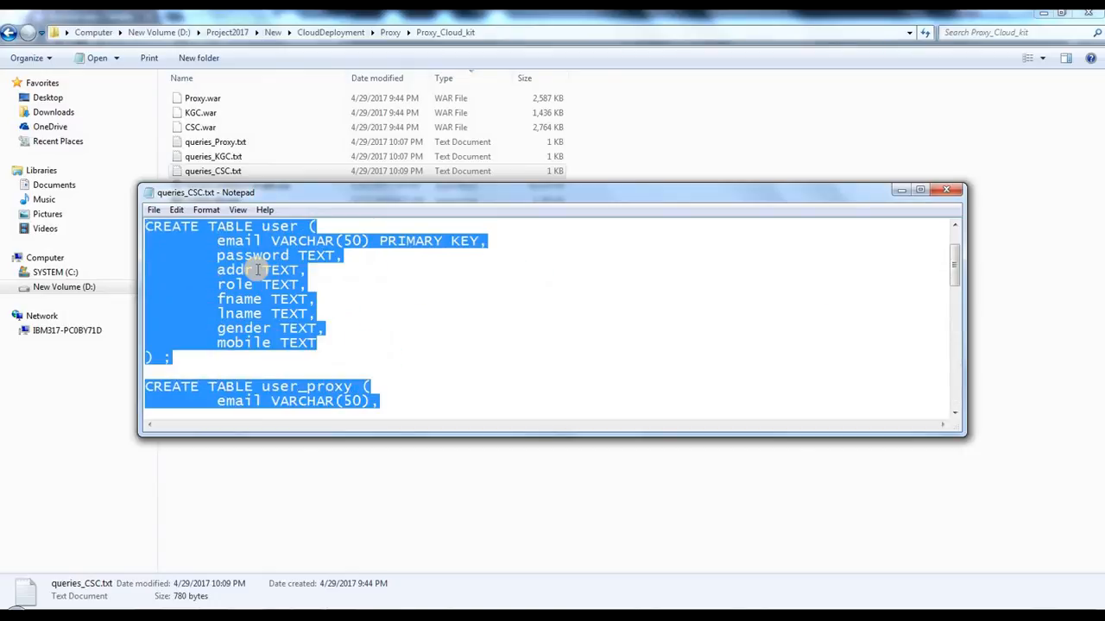
pyautogui.rightClick(257, 270)
pyautogui.click(306, 318)
pyautogui.moveTo(386, 601)
pyautogui.click(388, 530)
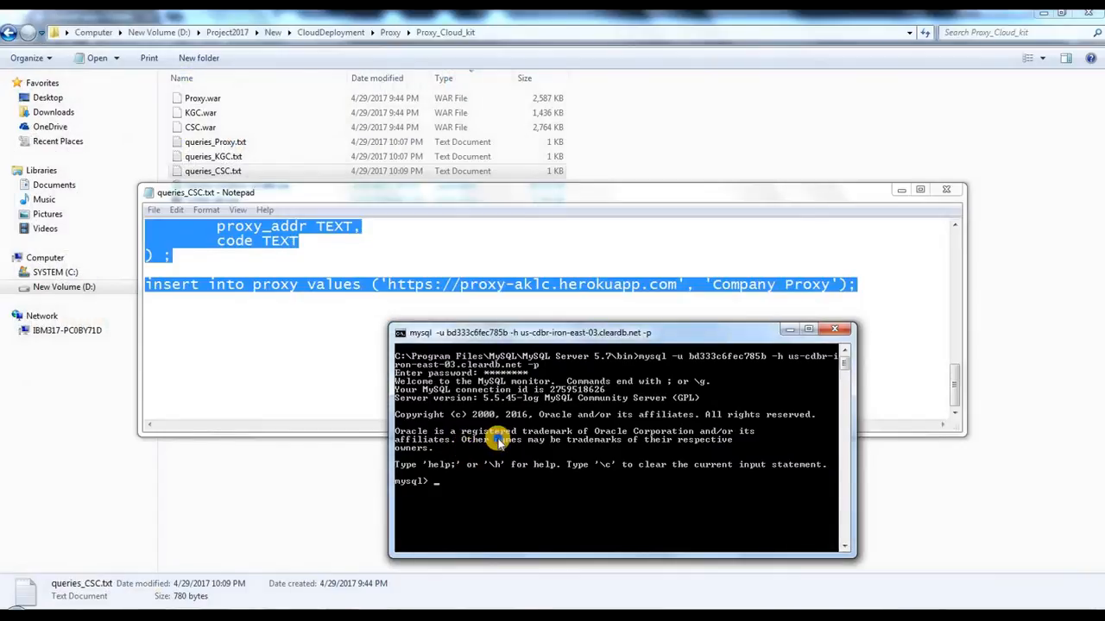
pyautogui.rightClick(499, 441)
pyautogui.click(550, 480)
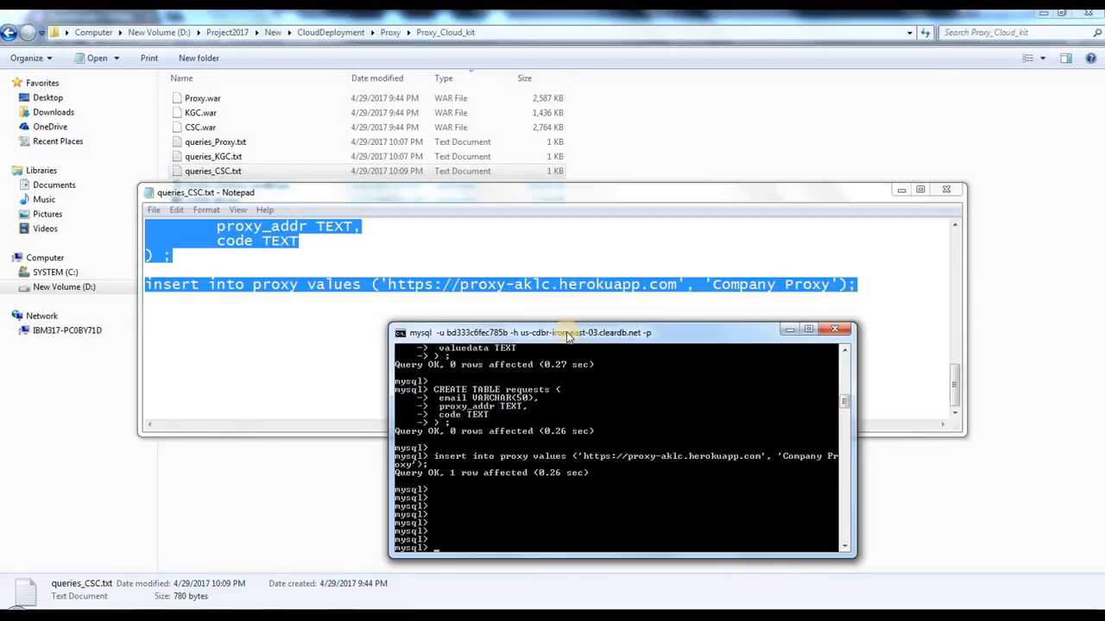
pyautogui.click(948, 190)
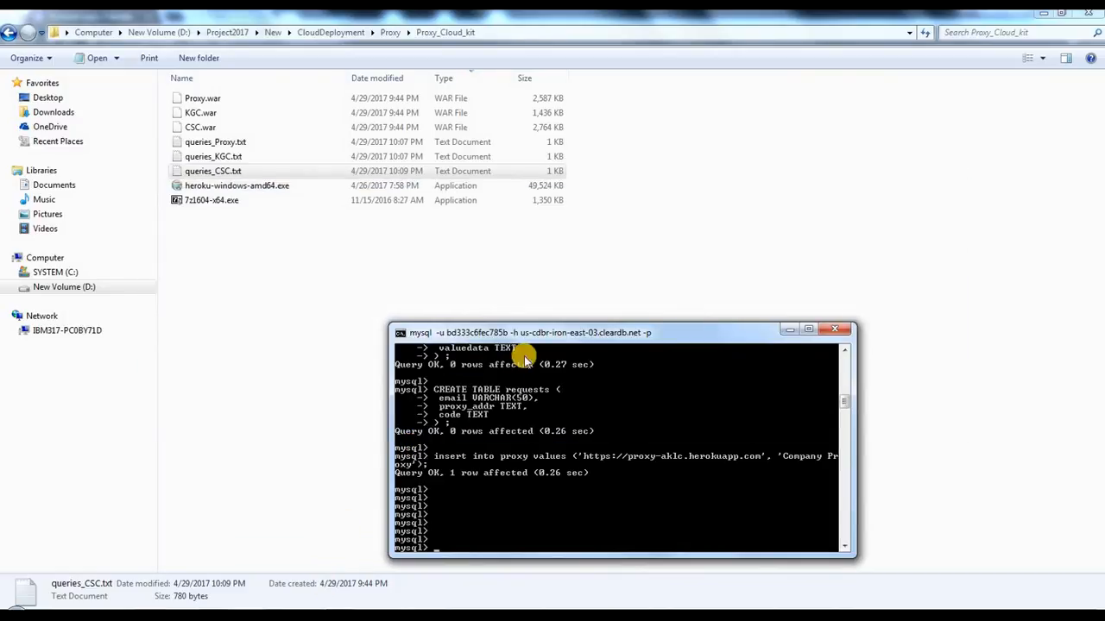
pyautogui.moveTo(530, 338); pyautogui.dragTo(489, 248)
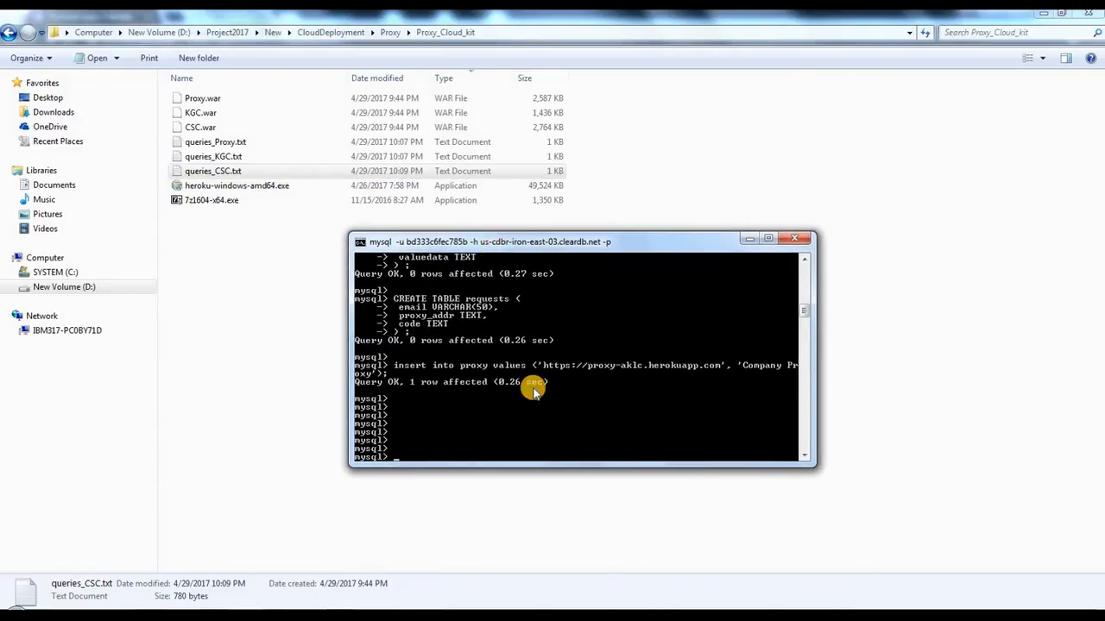
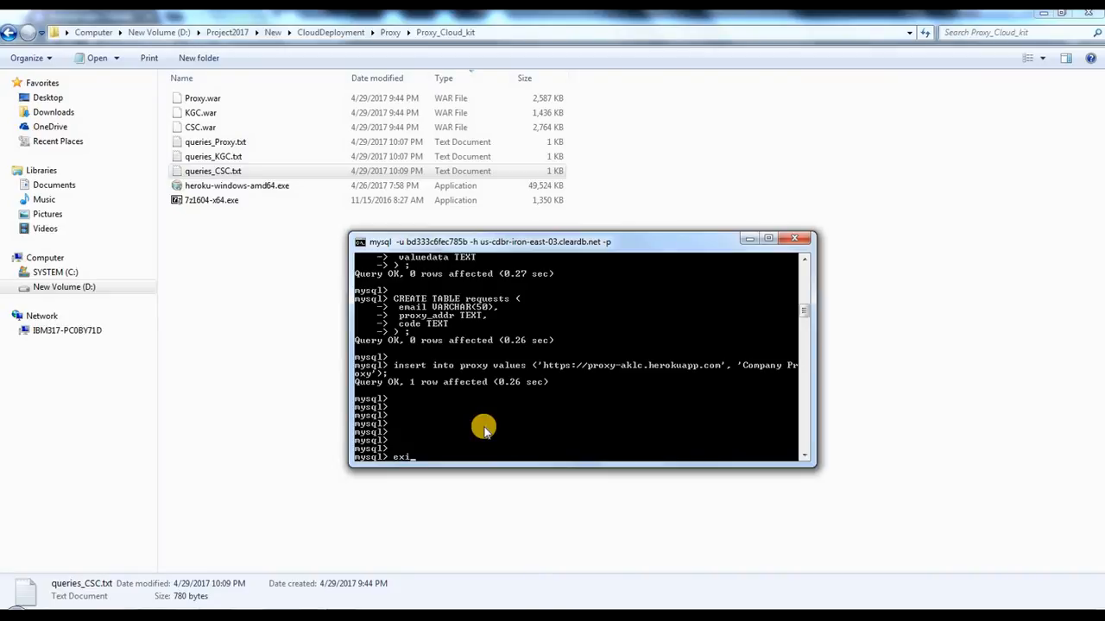
# Step: Exit the CSC MySQL session and start a mysql -u command with the KGC MySQL username copied from the credentials note
pyautogui.press('Return')
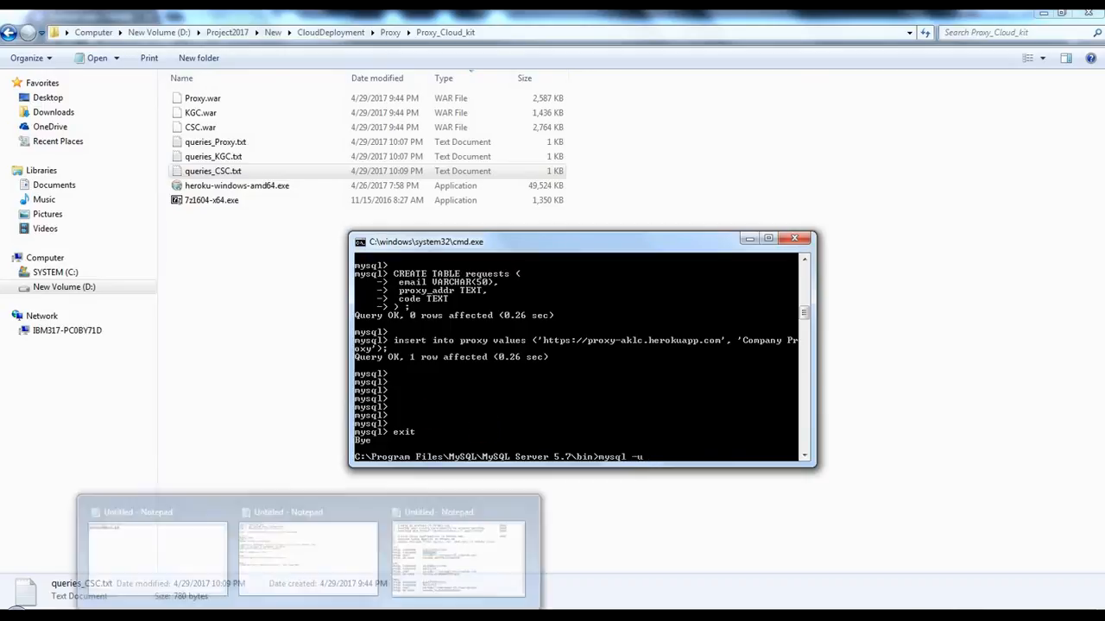
pyautogui.click(491, 574)
pyautogui.click(544, 371)
pyautogui.moveTo(446, 314); pyautogui.dragTo(548, 365)
pyautogui.click(664, 379)
pyautogui.doubleClick(586, 326)
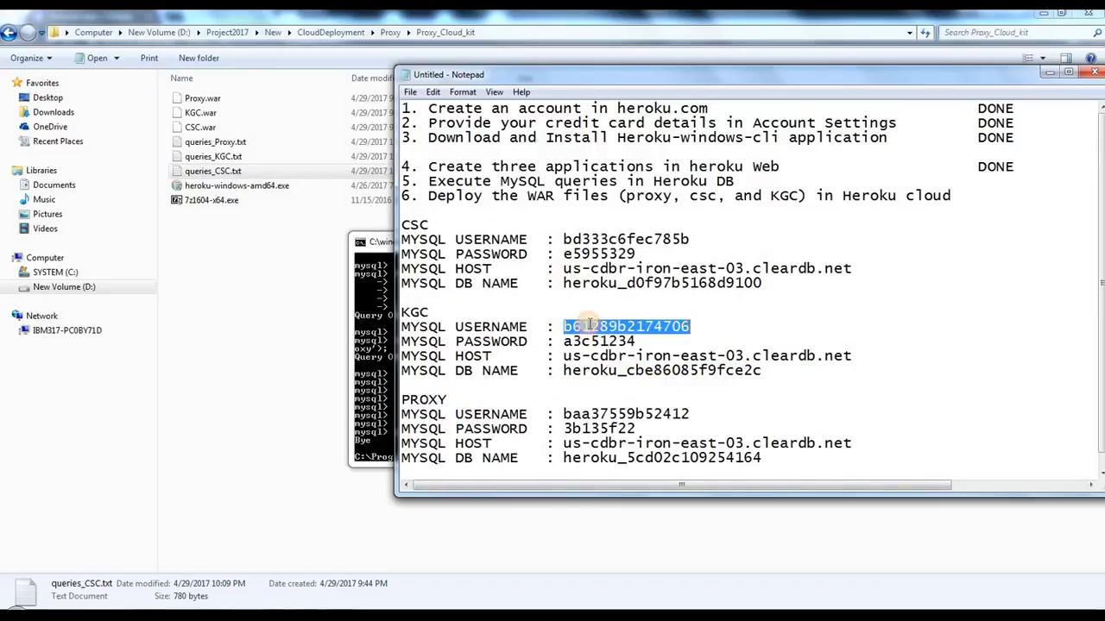
pyautogui.rightClick(591, 325)
pyautogui.click(642, 371)
pyautogui.click(379, 350)
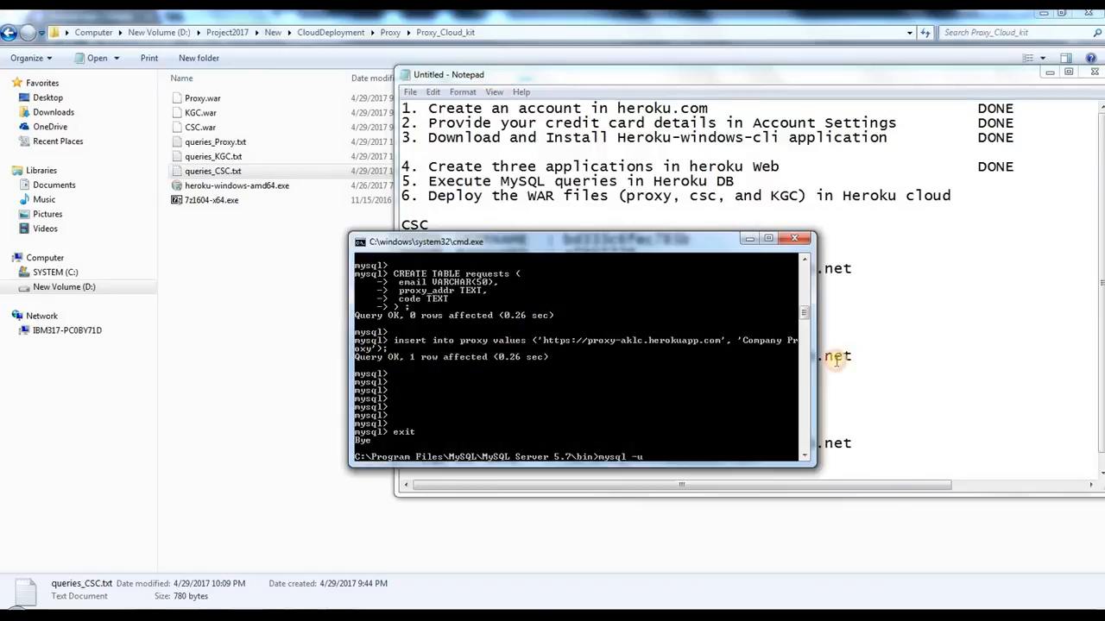
pyautogui.rightClick(646, 348)
pyautogui.click(670, 373)
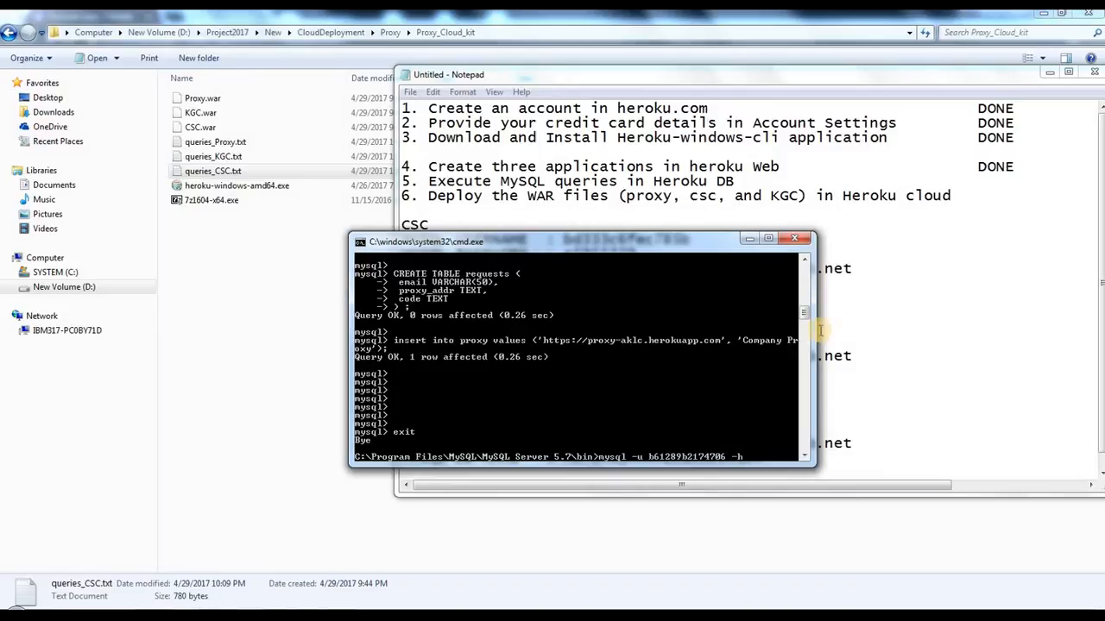
# Step: Add -h with the KGC host us-cdbr-iron-east-03.cleardb.net and the -p option, and run the mysql command
pyautogui.click(908, 304)
pyautogui.moveTo(549, 355); pyautogui.dragTo(720, 356)
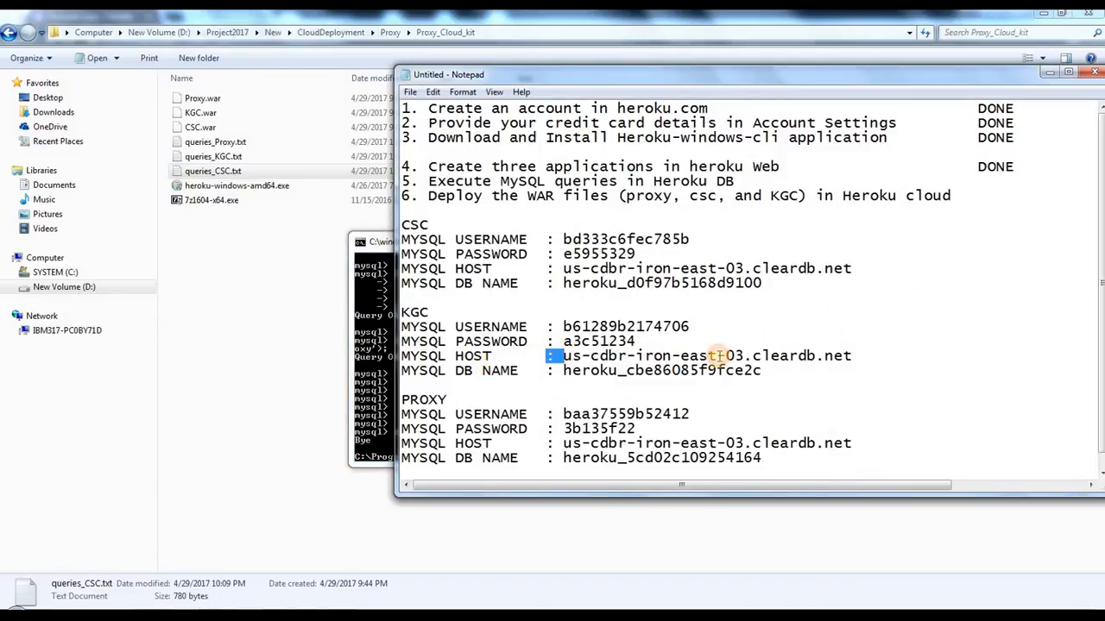
pyautogui.click(587, 352)
pyautogui.moveTo(566, 355); pyautogui.dragTo(849, 356)
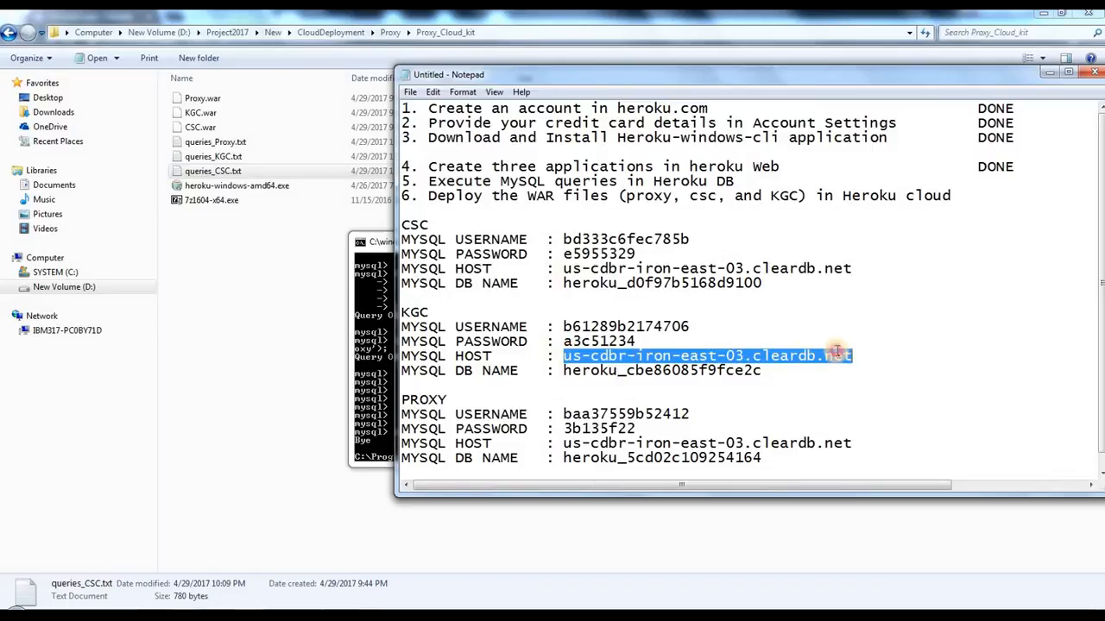
pyautogui.rightClick(842, 353)
pyautogui.click(914, 397)
pyautogui.click(373, 339)
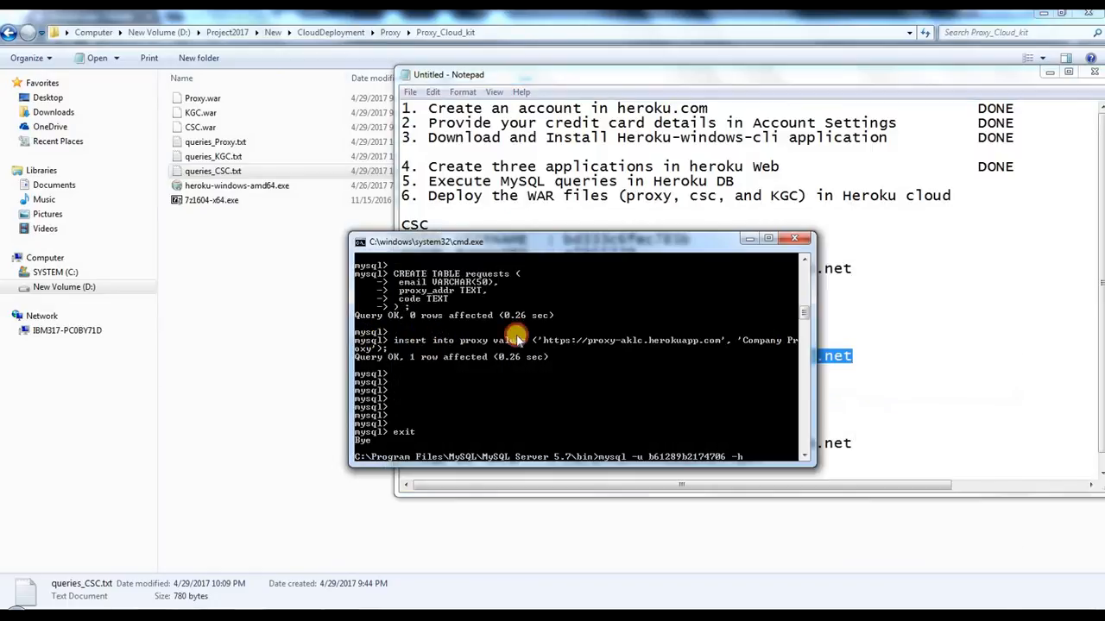
pyautogui.rightClick(528, 335)
pyautogui.click(549, 373)
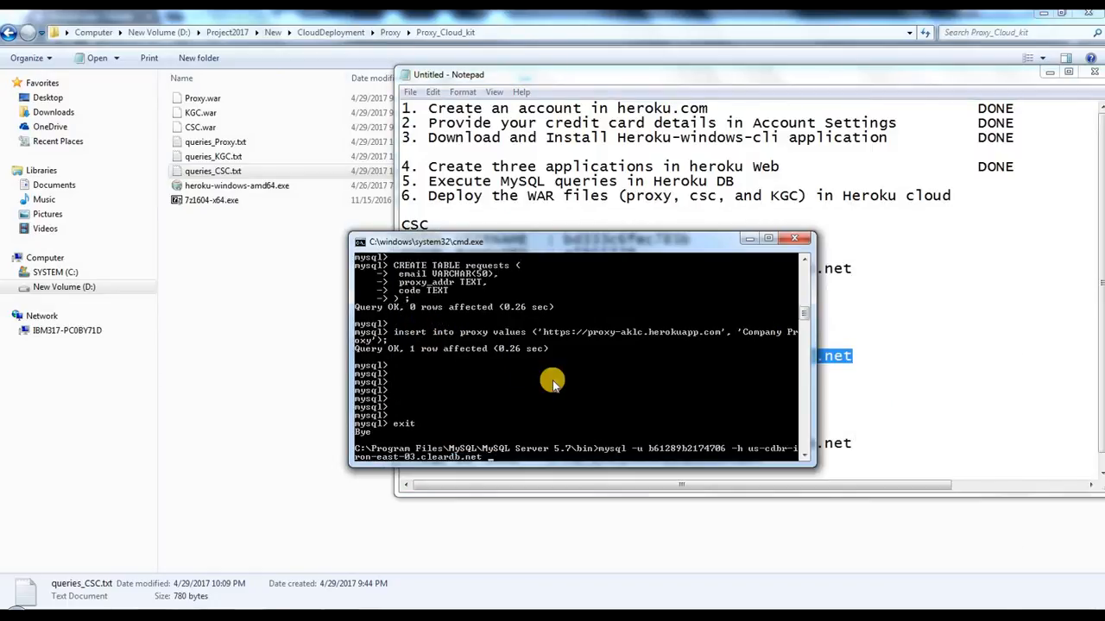
pyautogui.write('-p')
pyautogui.press('Return')
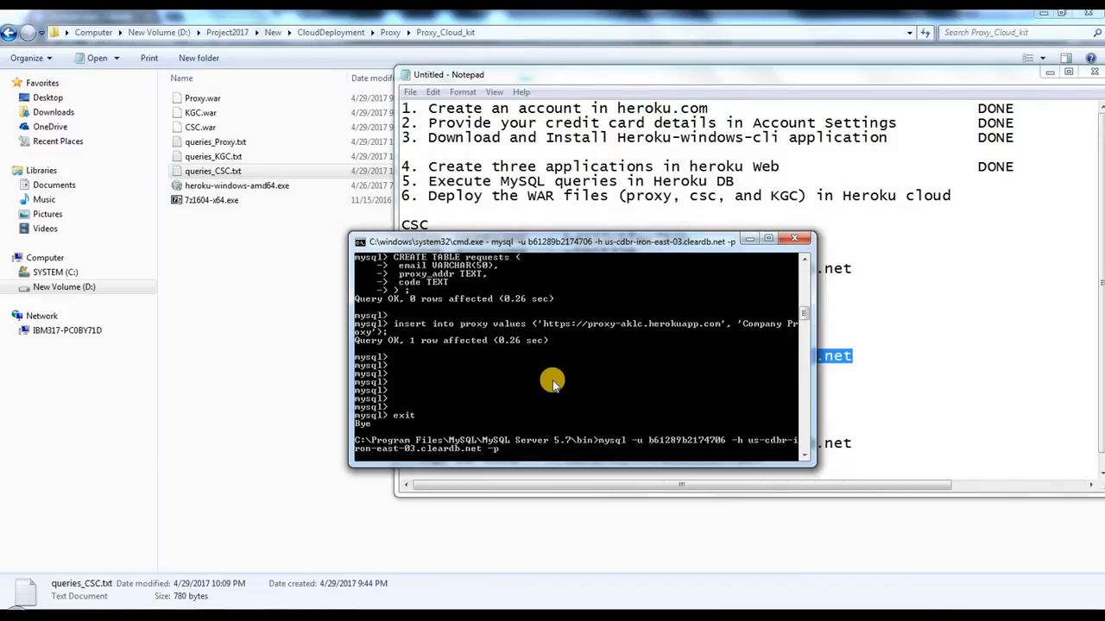
# Step: Log in to the KGC database by copying the KGC MySQL password from the credentials note into the password prompt
pyautogui.click(947, 335)
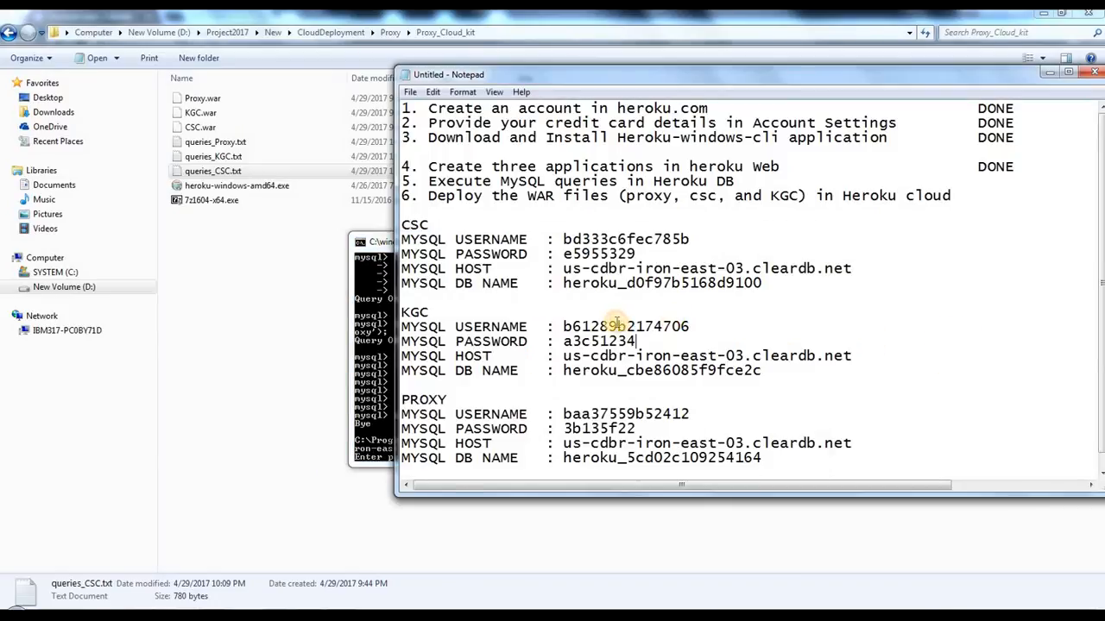
pyautogui.doubleClick(606, 353)
pyautogui.doubleClick(598, 338)
pyautogui.rightClick(597, 337)
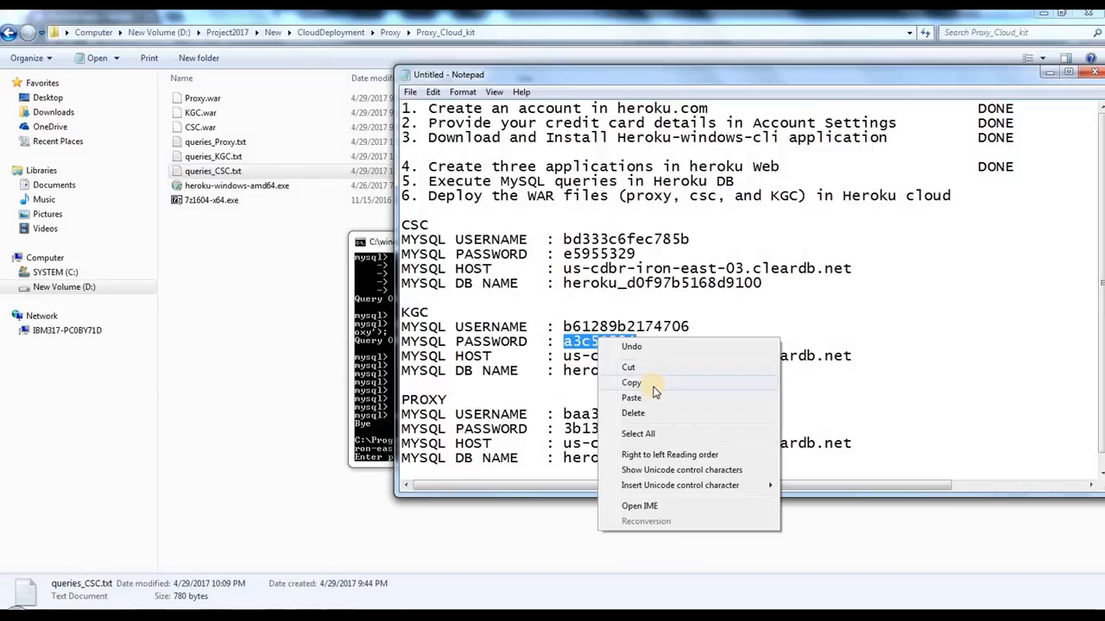
pyautogui.click(654, 389)
pyautogui.click(377, 368)
pyautogui.rightClick(441, 342)
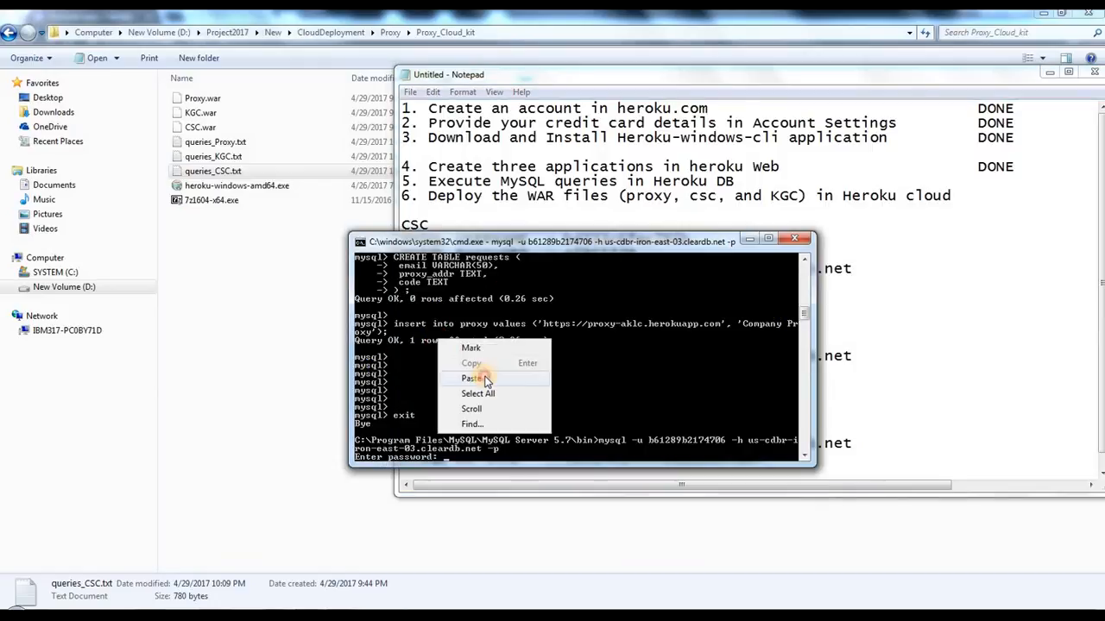
pyautogui.click(484, 379)
pyautogui.press('Return')
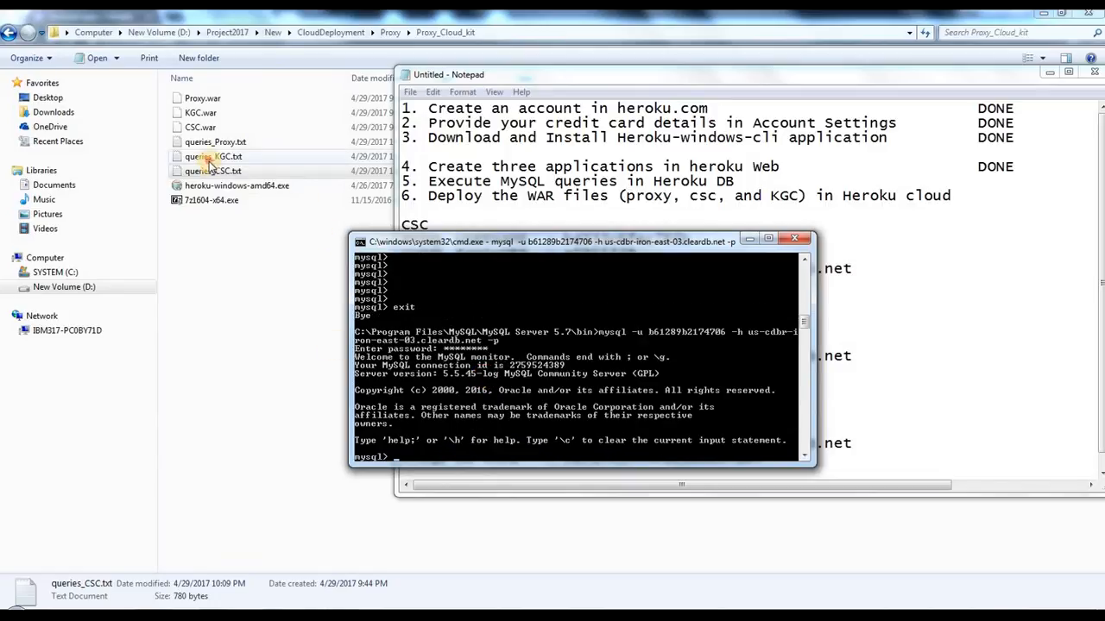
# Step: Open queries_KGC.txt from the Proxy_Cloud_kit folder and check the schema name in its CREATE SCHEMA and USE statements
pyautogui.click(269, 164)
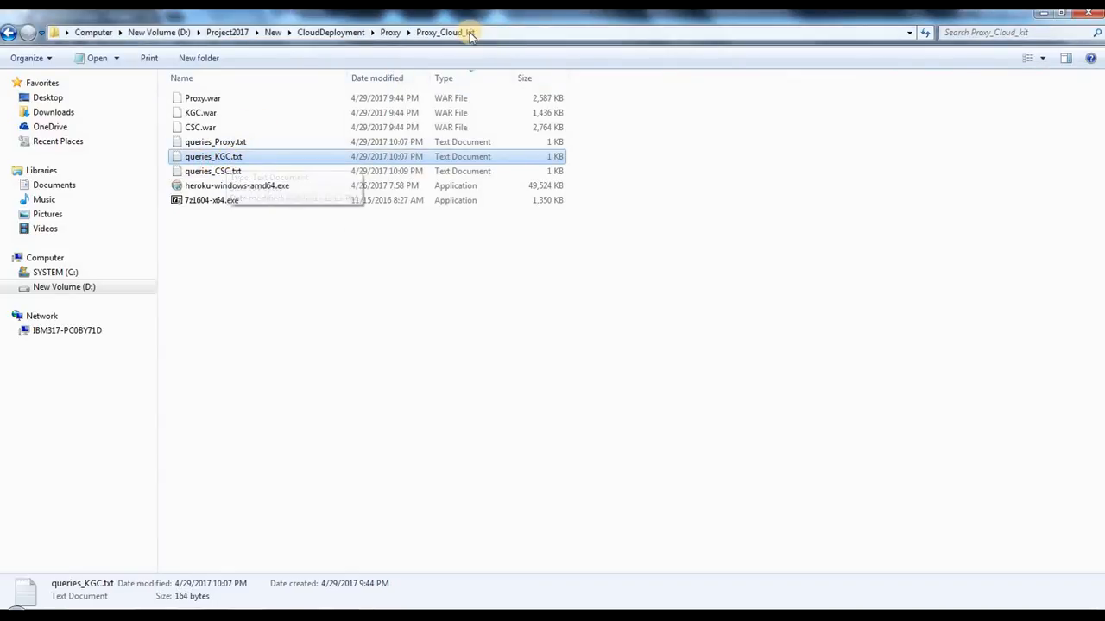
pyautogui.doubleClick(245, 157)
pyautogui.moveTo(297, 225); pyautogui.dragTo(387, 241)
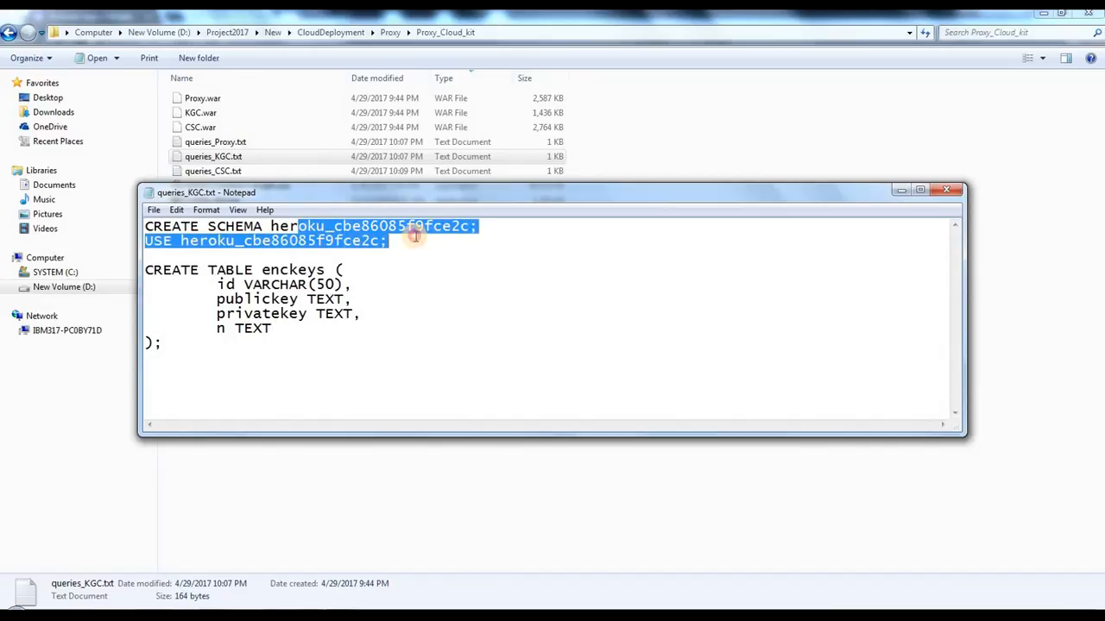
pyautogui.click(361, 241)
pyautogui.moveTo(270, 241); pyautogui.dragTo(393, 242)
pyautogui.click(286, 351)
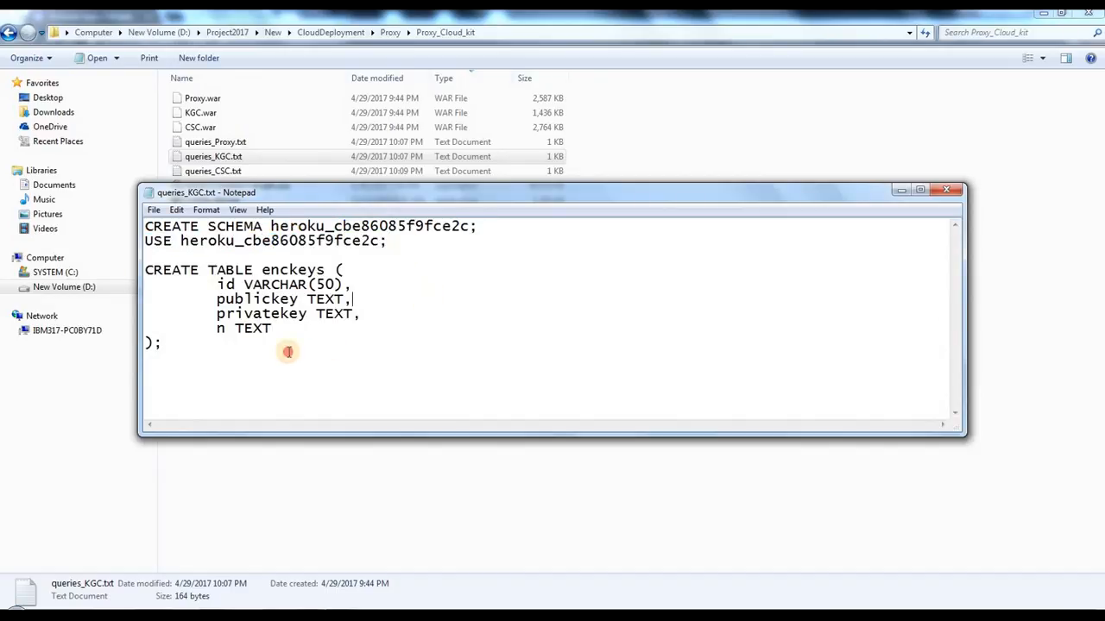
# Step: Copy all queries from queries_KGC.txt, run them in the KGC MySQL session, and close the text file
pyautogui.moveTo(286, 350); pyautogui.dragTo(145, 270)
pyautogui.hotkey('ctrl', 'a')
pyautogui.rightClick(223, 291)
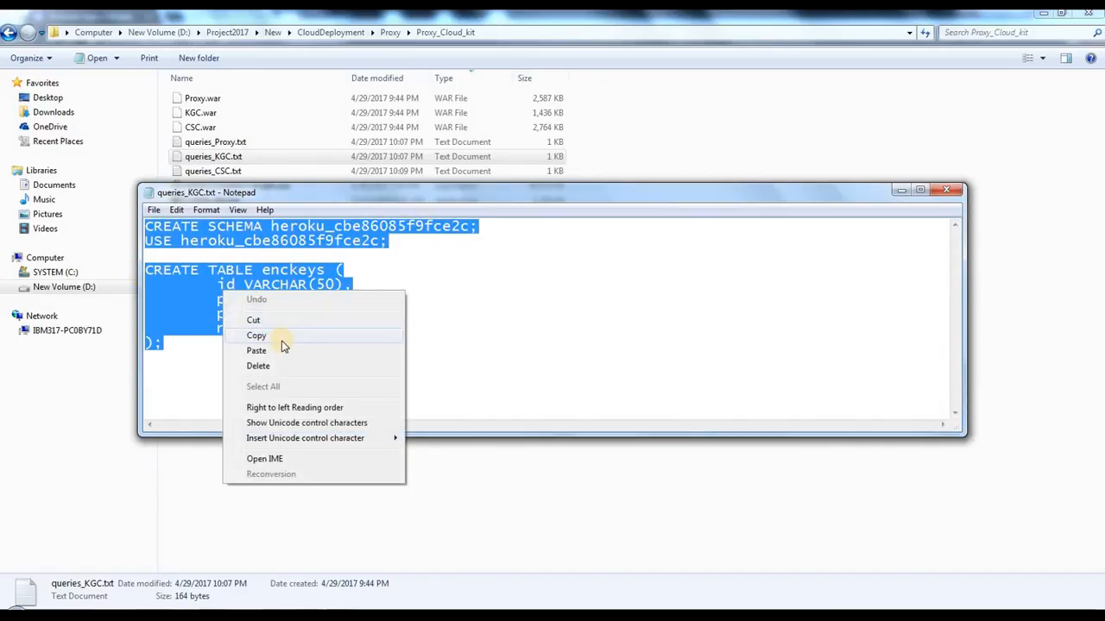
pyautogui.click(283, 336)
pyautogui.moveTo(290, 594)
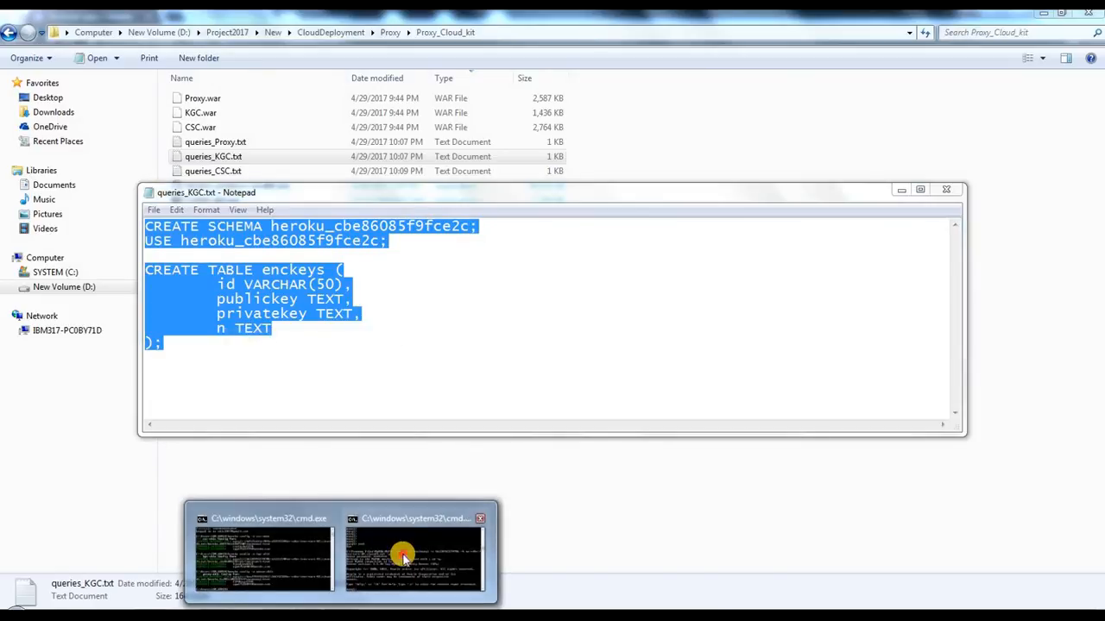
pyautogui.click(397, 561)
pyautogui.rightClick(542, 346)
pyautogui.click(550, 366)
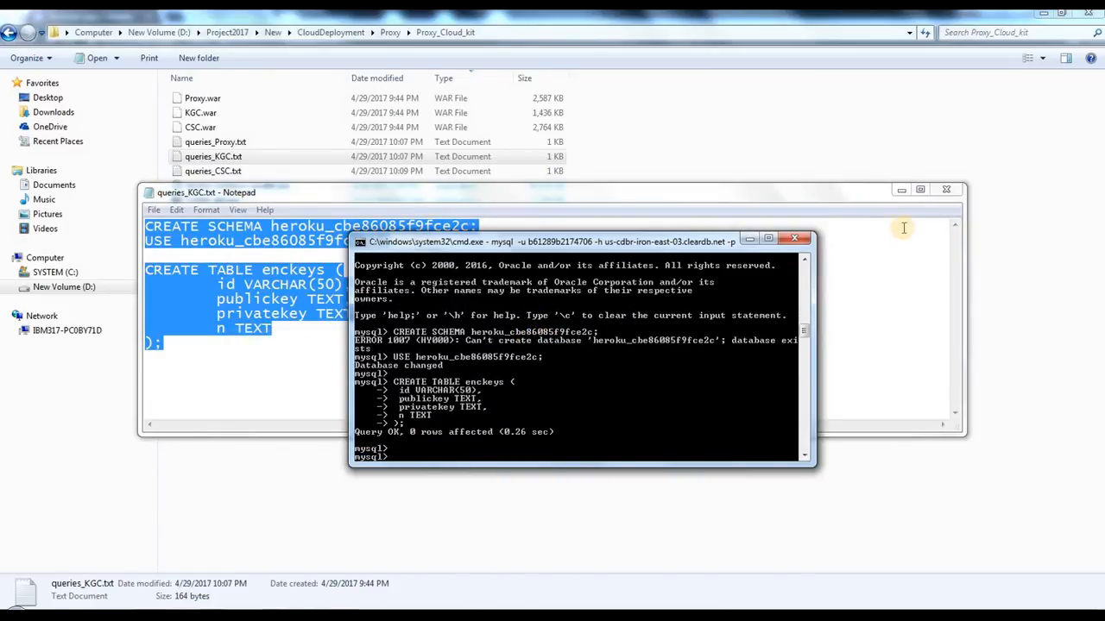
pyautogui.click(946, 189)
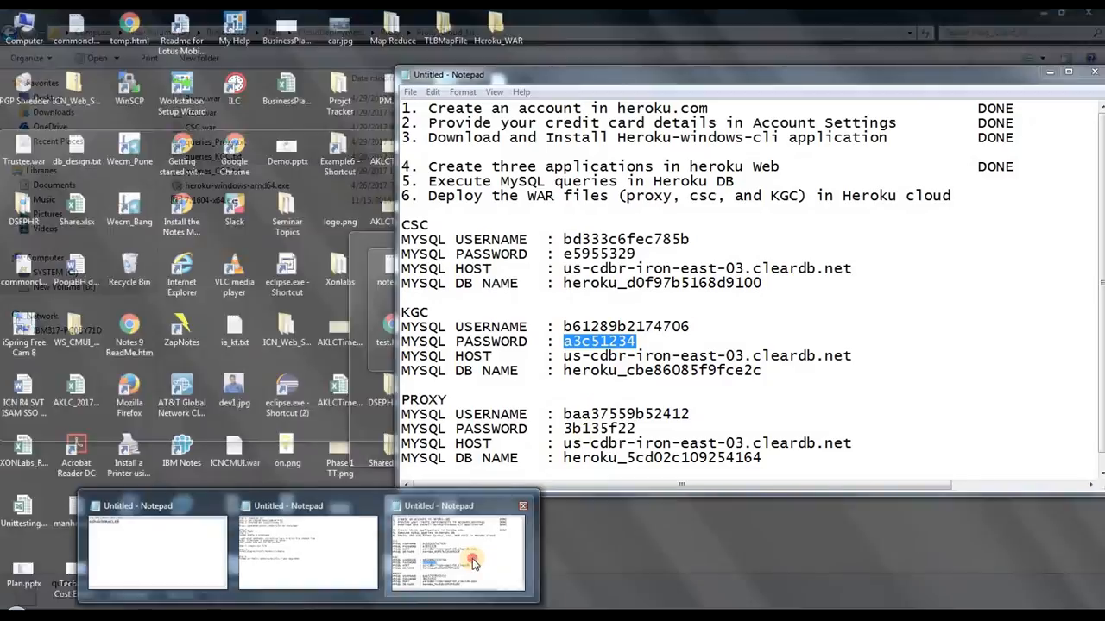
# Step: Bring back the credentials note, look over its KGC entries, and exit the KGC MySQL session
pyautogui.click(457, 578)
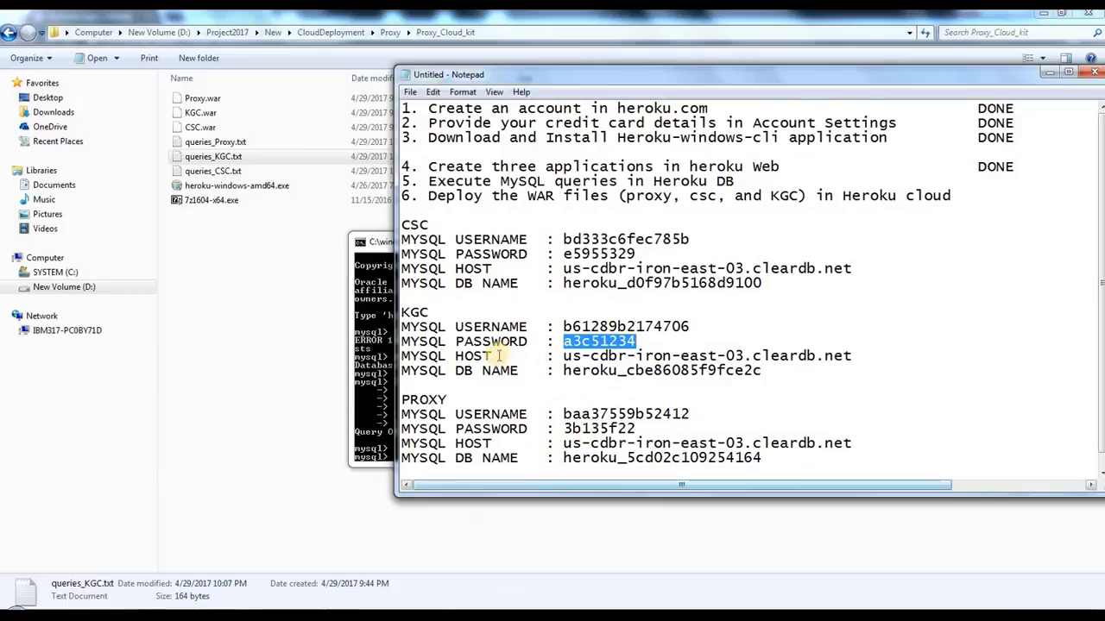
pyautogui.moveTo(420, 312); pyautogui.dragTo(537, 374)
pyautogui.click(724, 375)
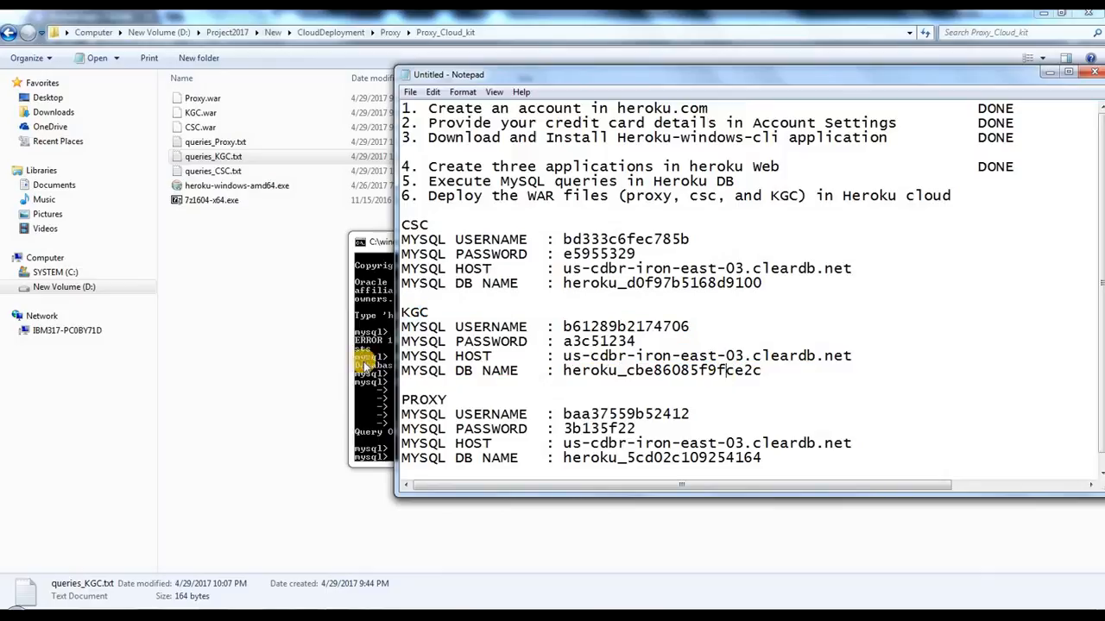
pyautogui.click(377, 356)
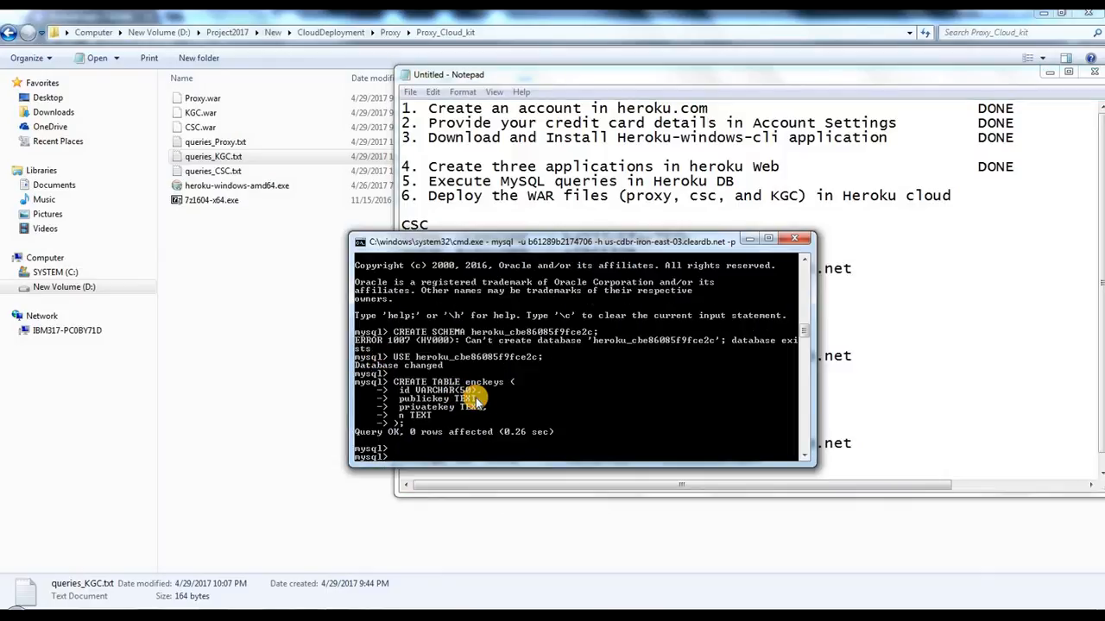
pyautogui.press('Return')
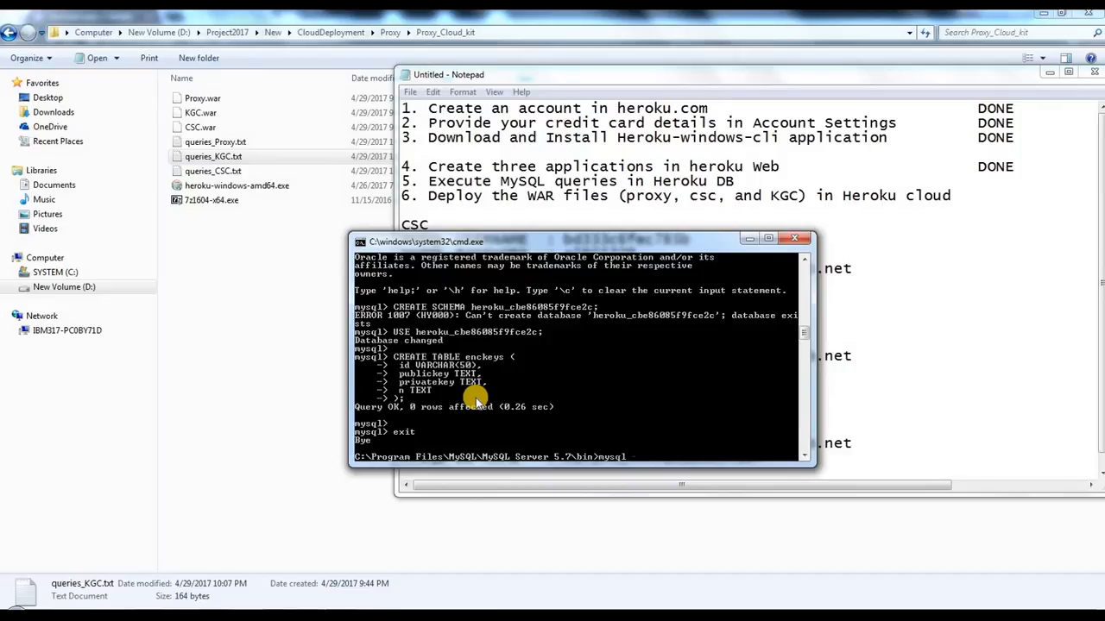
# Step: Start a mysql -u command with the PROXY MySQL username copied from the credentials note
pyautogui.write('mysql -u')
pyautogui.click(929, 377)
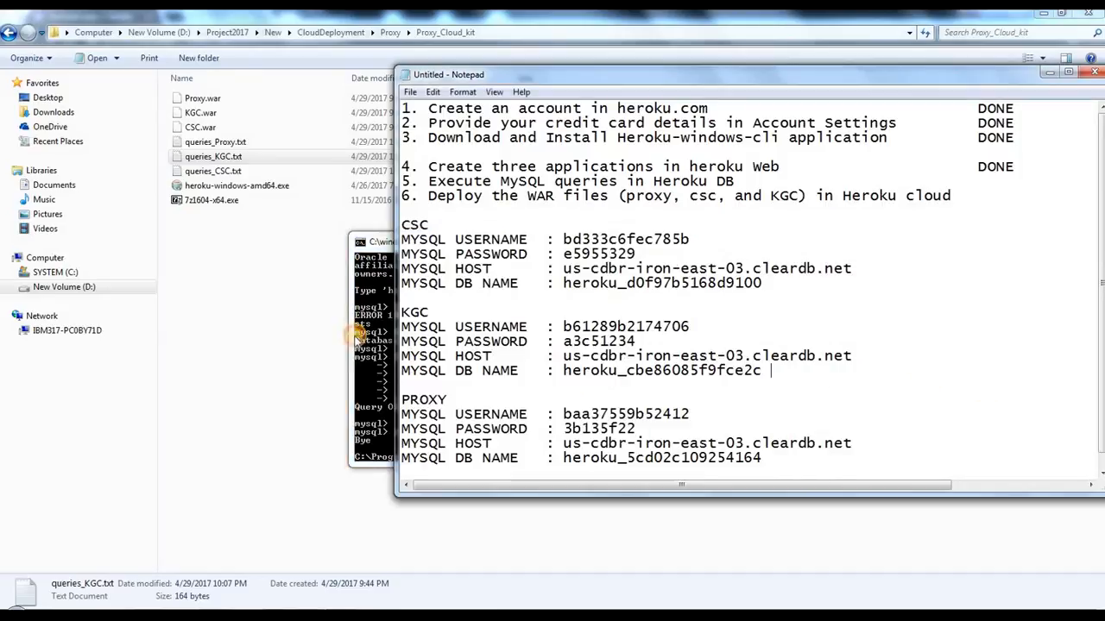
pyautogui.moveTo(403, 399); pyautogui.dragTo(496, 473)
pyautogui.click(612, 431)
pyautogui.doubleClick(576, 399)
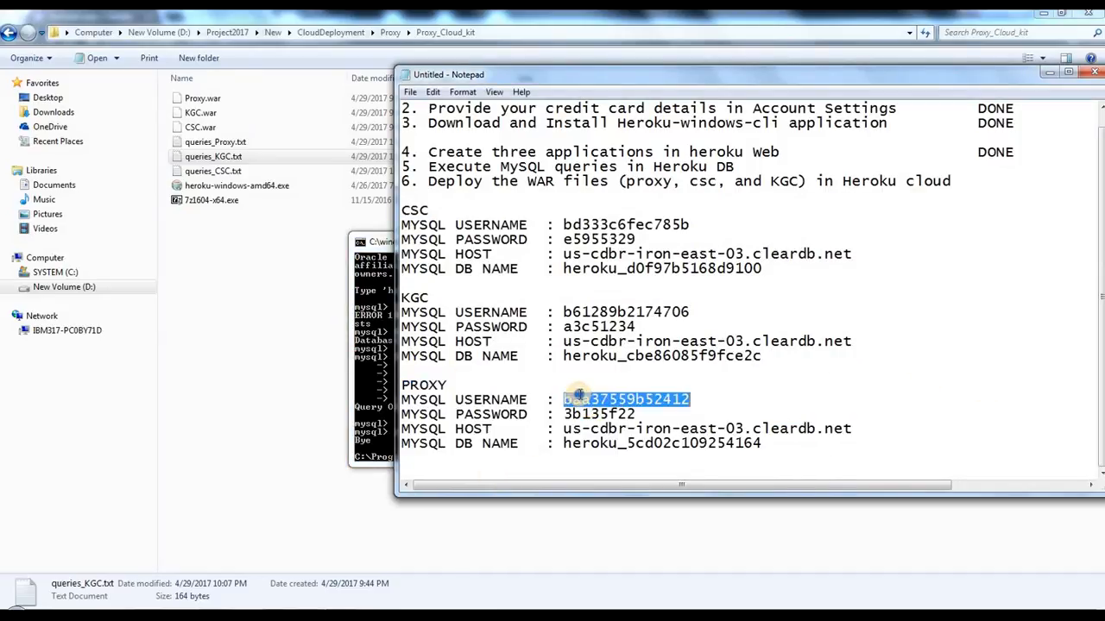
pyautogui.rightClick(578, 397)
pyautogui.click(626, 442)
pyautogui.click(367, 377)
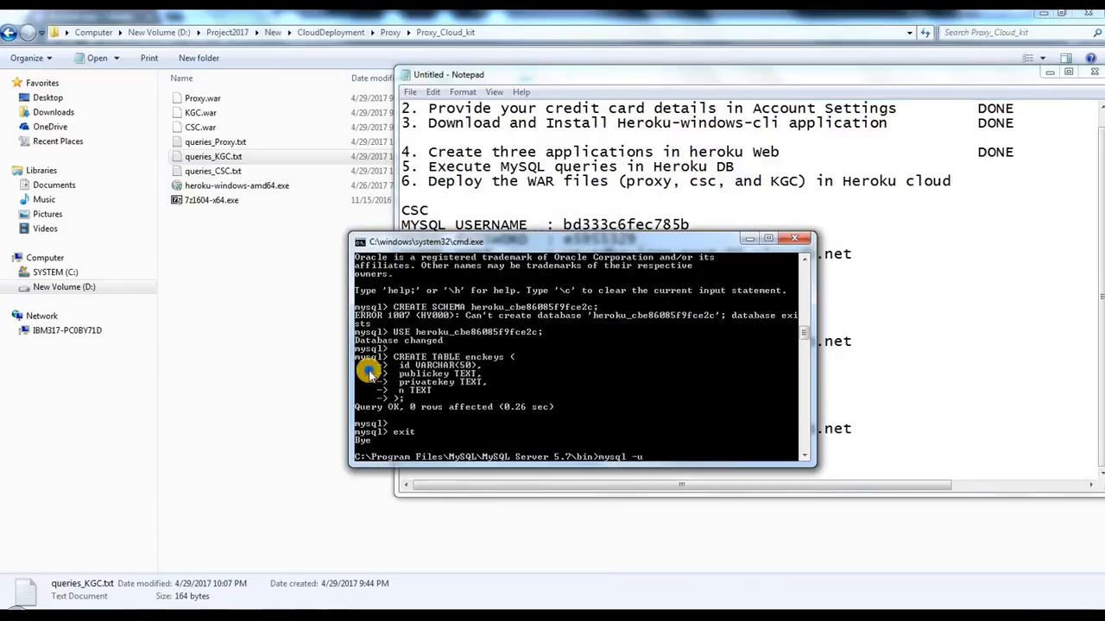
pyautogui.rightClick(370, 373)
pyautogui.click(436, 413)
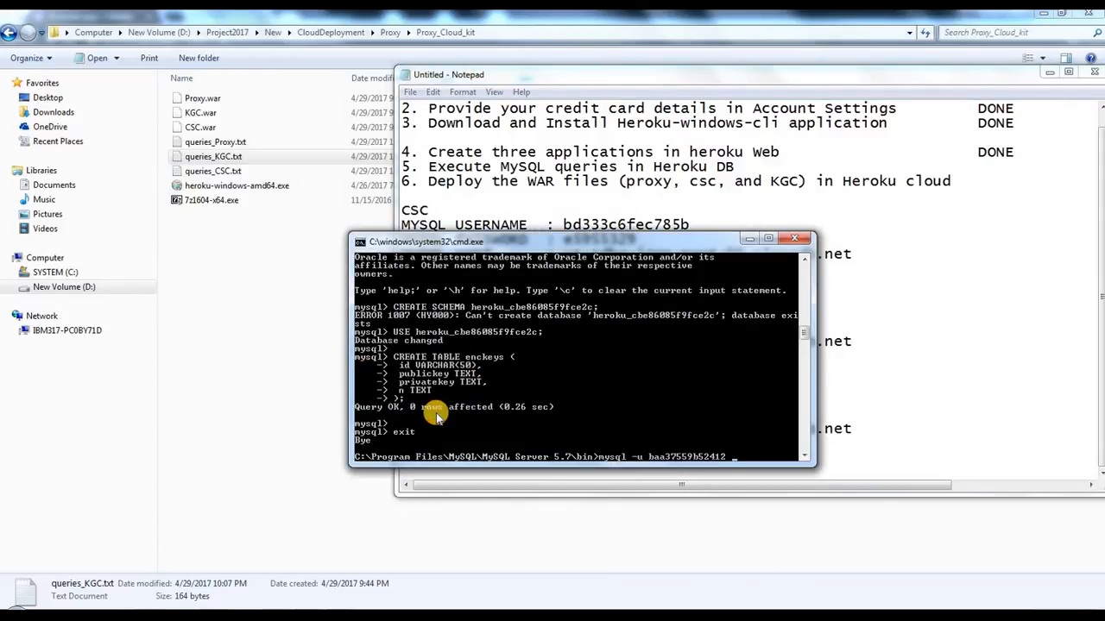
# Step: Add -h with the PROXY host us-cdbr-iron-east-03.cleardb.net and the -p option, and run the mysql command
pyautogui.write('-p')
pyautogui.click(903, 357)
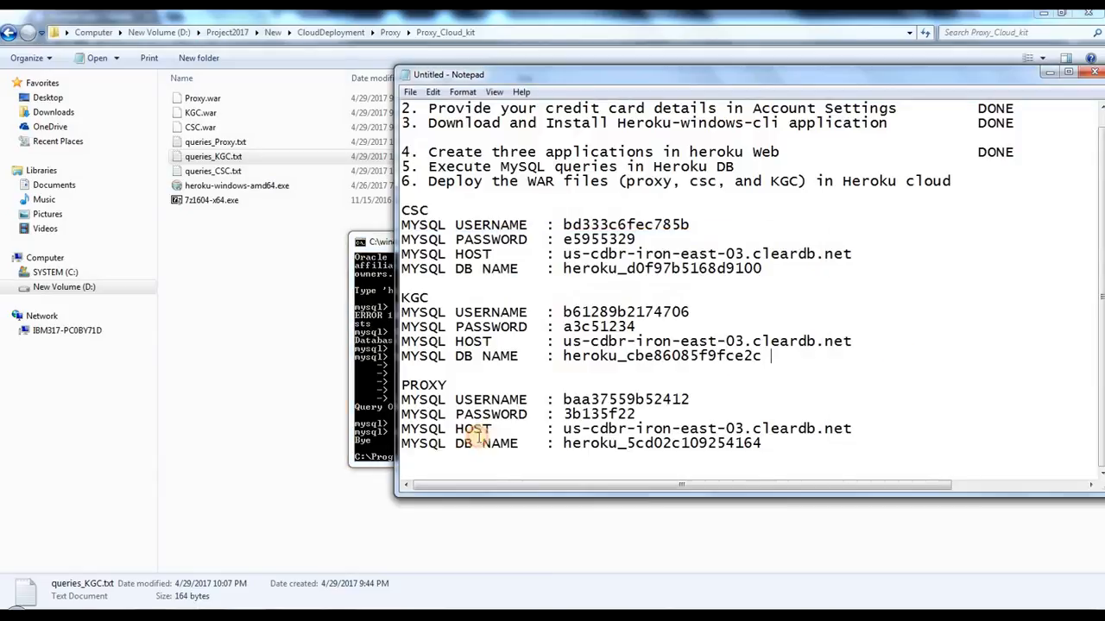
pyautogui.moveTo(565, 429); pyautogui.dragTo(853, 429)
pyautogui.rightClick(811, 437)
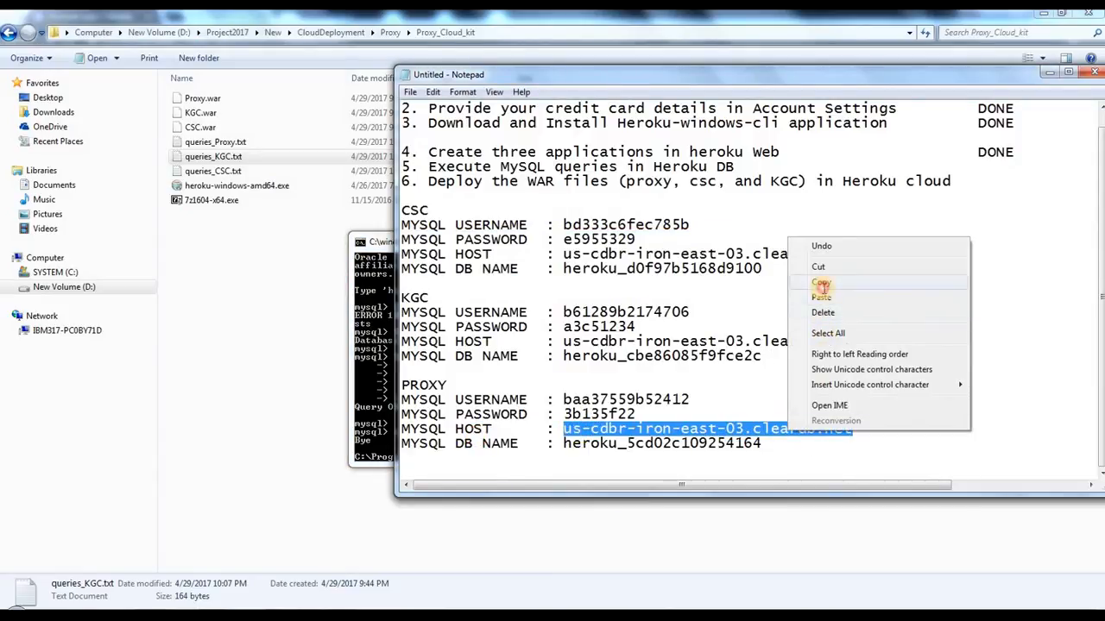
pyautogui.click(819, 289)
pyautogui.click(380, 362)
pyautogui.rightClick(403, 389)
pyautogui.click(414, 403)
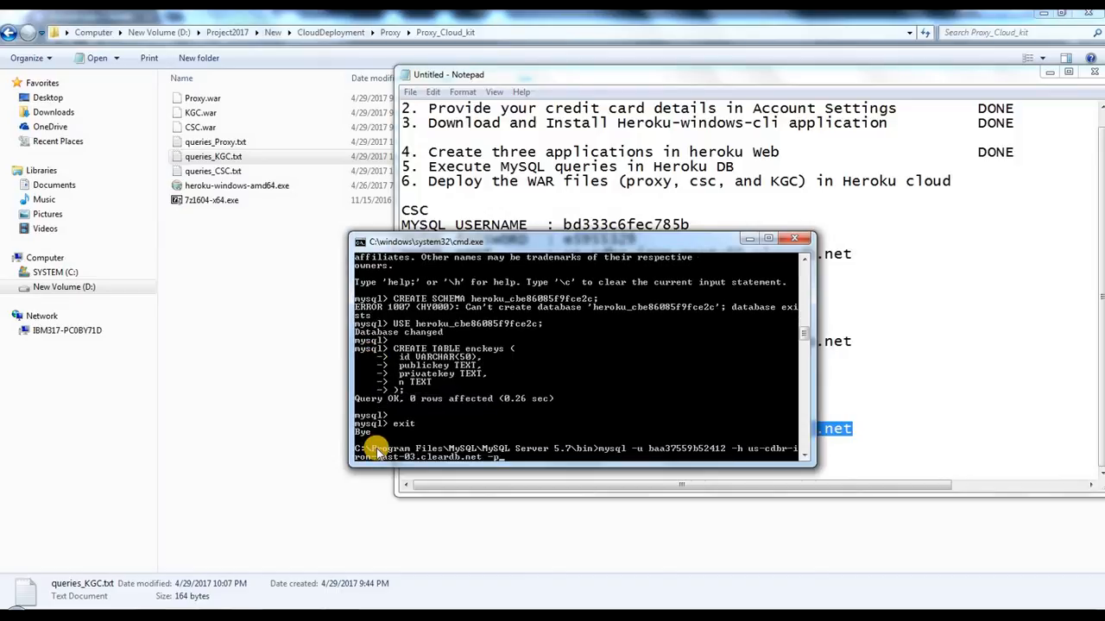
pyautogui.write('-p')
pyautogui.press('Return')
# Step: Log in to the PROXY database by copying the PROXY MySQL password from the credentials note into the password prompt
pyautogui.click(955, 300)
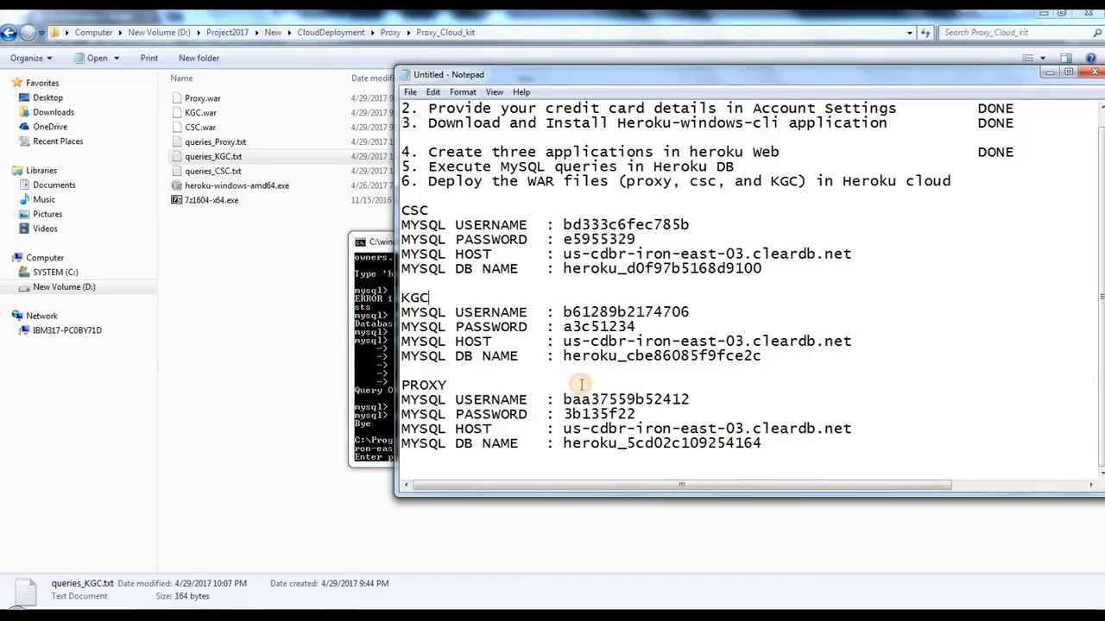
pyautogui.moveTo(563, 414); pyautogui.dragTo(636, 415)
pyautogui.rightClick(584, 415)
pyautogui.click(616, 459)
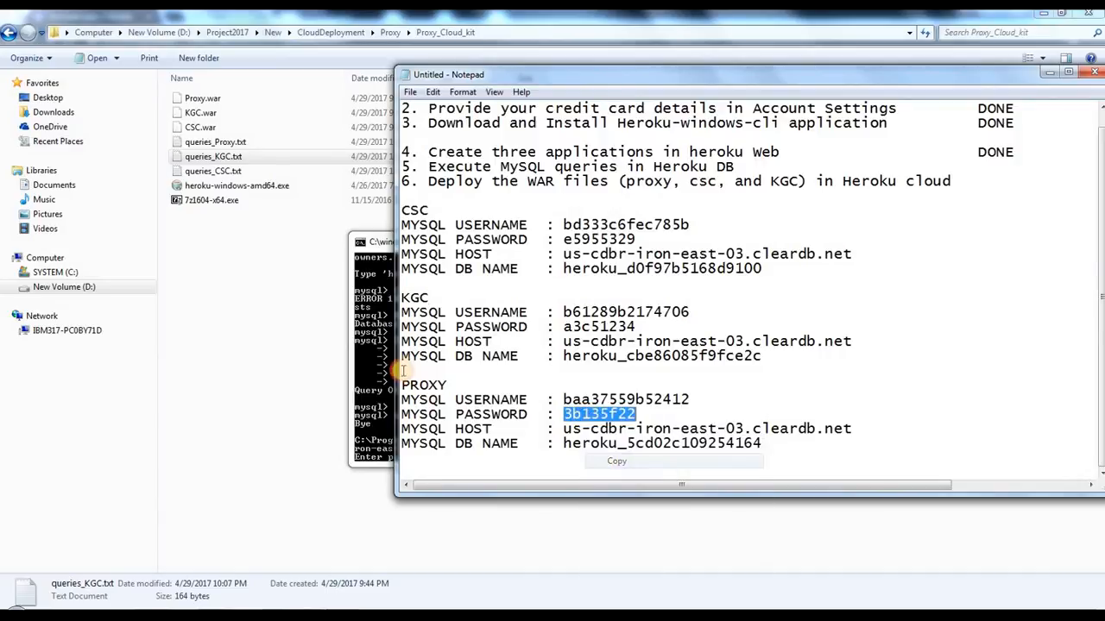
pyautogui.click(376, 355)
pyautogui.rightClick(376, 356)
pyautogui.click(407, 394)
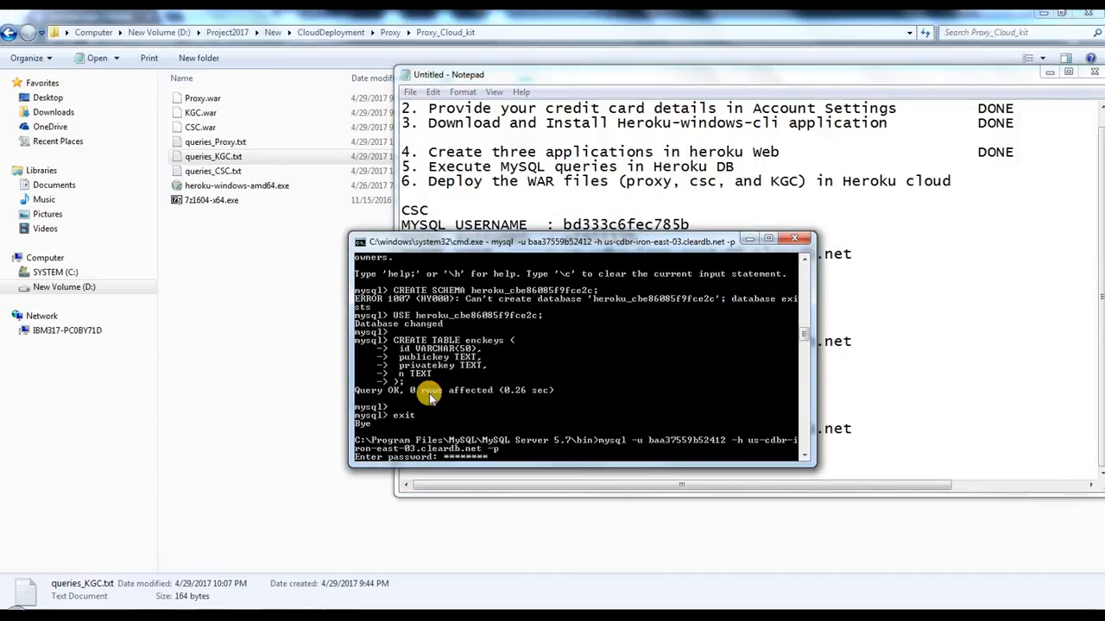
pyautogui.press('Return')
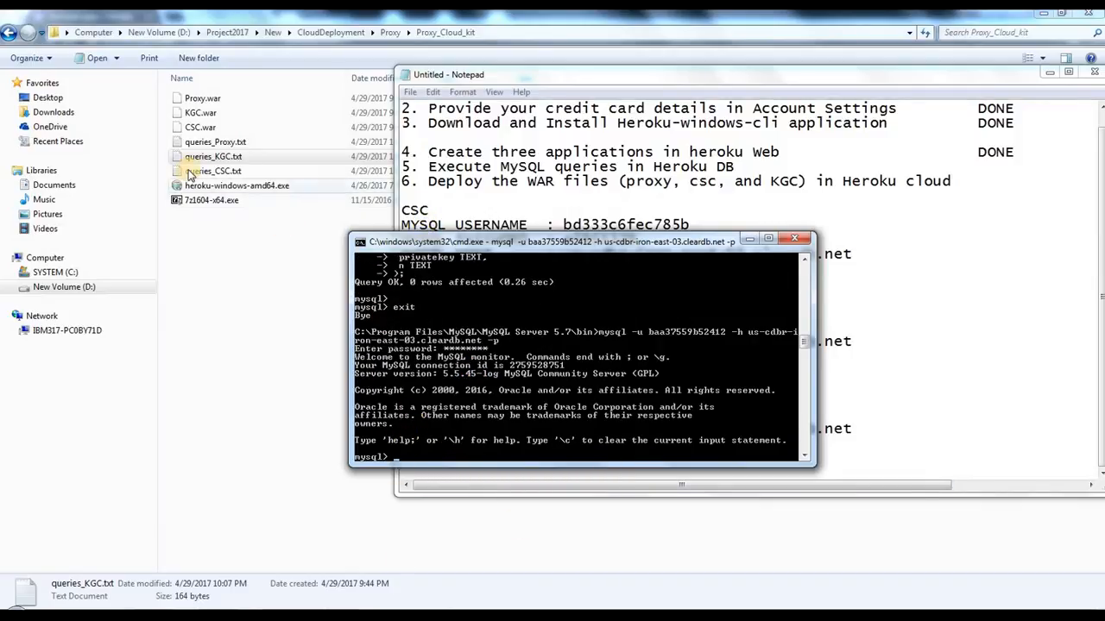
# Step: Open queries_Proxy.txt from the Proxy_Cloud_kit folder and copy all of its queries
pyautogui.click(496, 34)
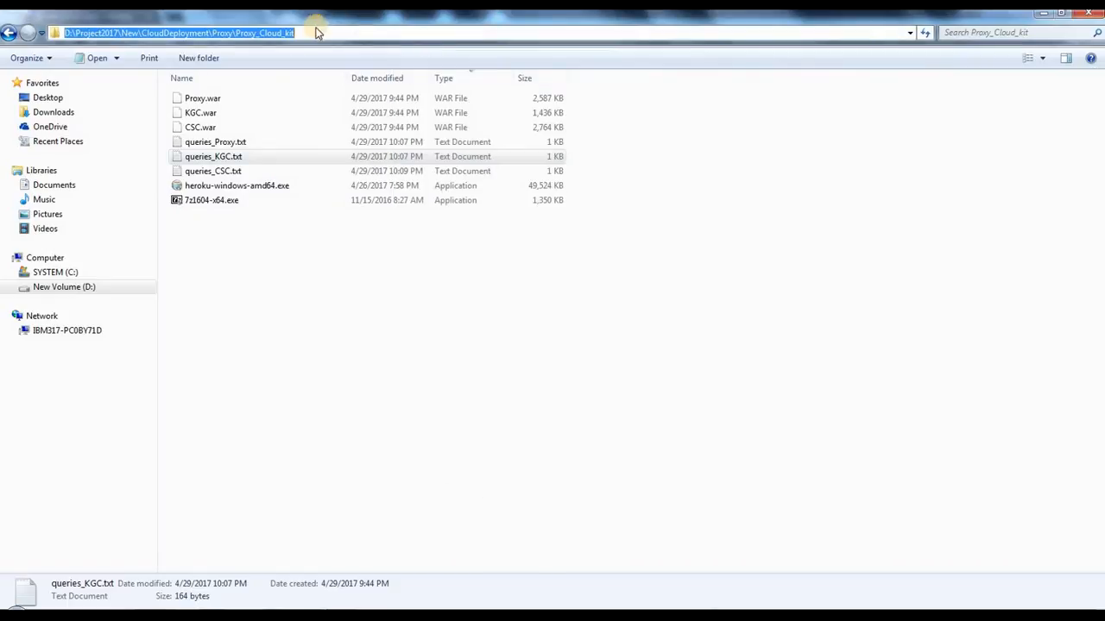
pyautogui.click(398, 241)
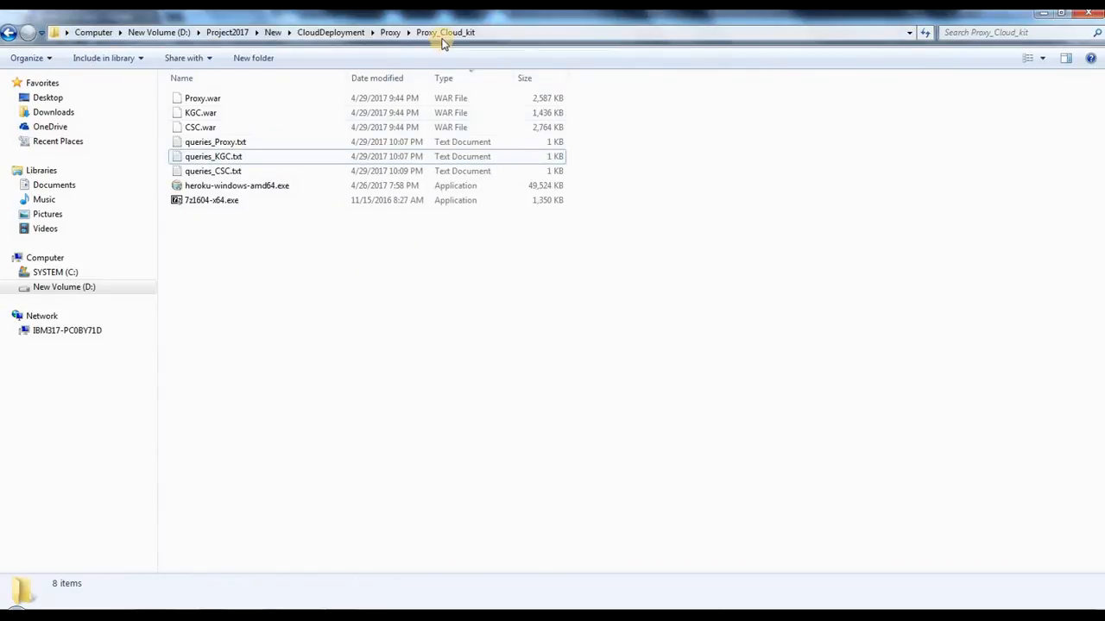
pyautogui.doubleClick(213, 143)
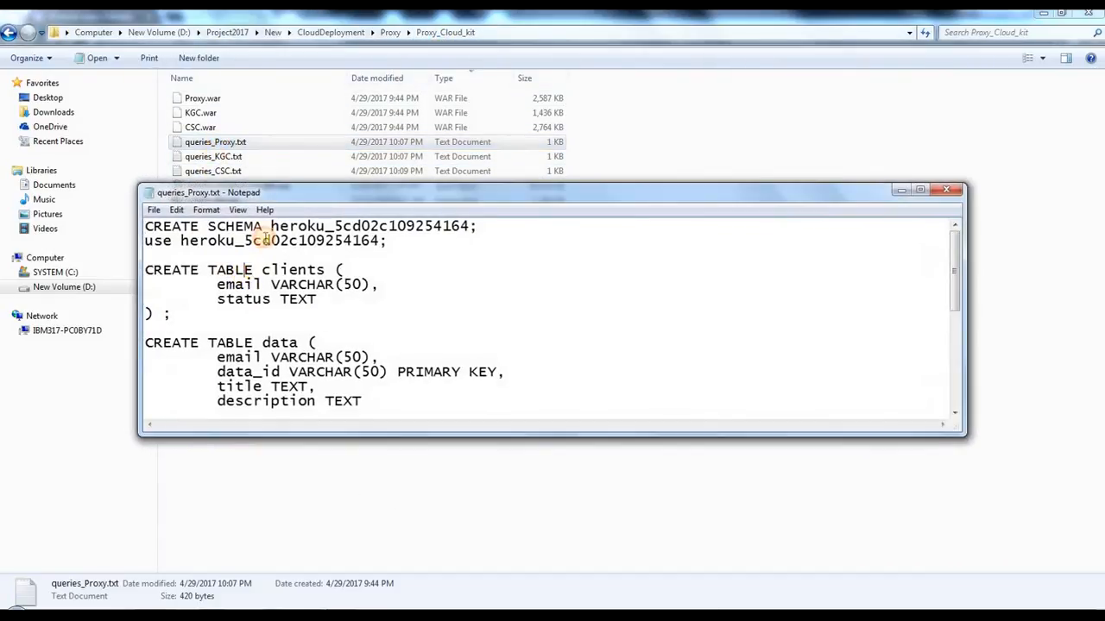
pyautogui.moveTo(271, 226); pyautogui.dragTo(470, 226)
pyautogui.click(235, 240)
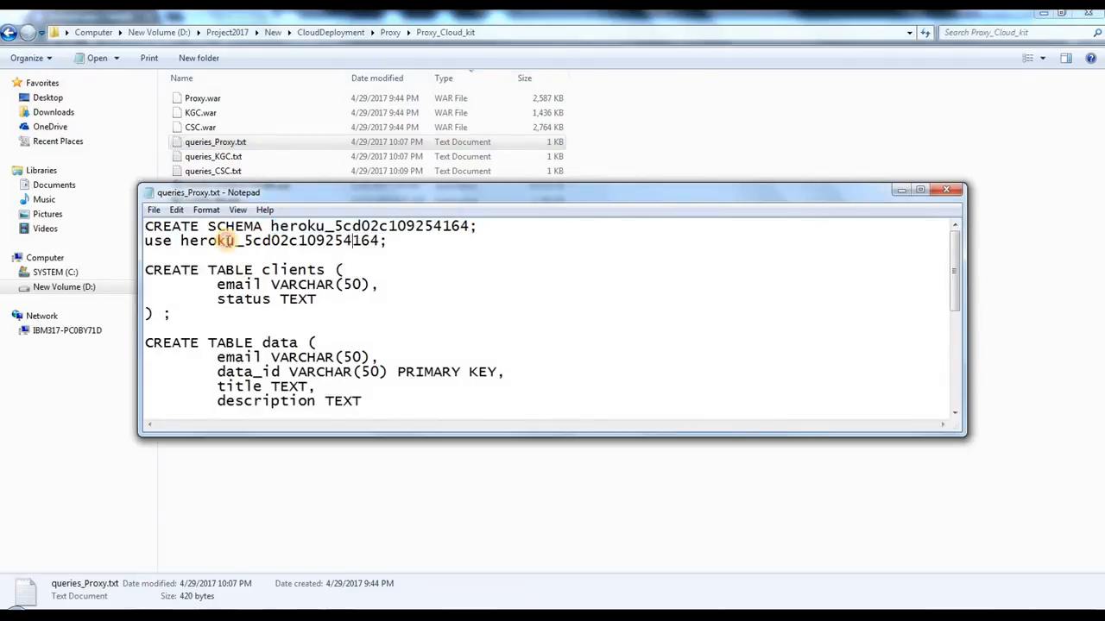
pyautogui.click(459, 322)
pyautogui.hotkey('ctrl', 'a')
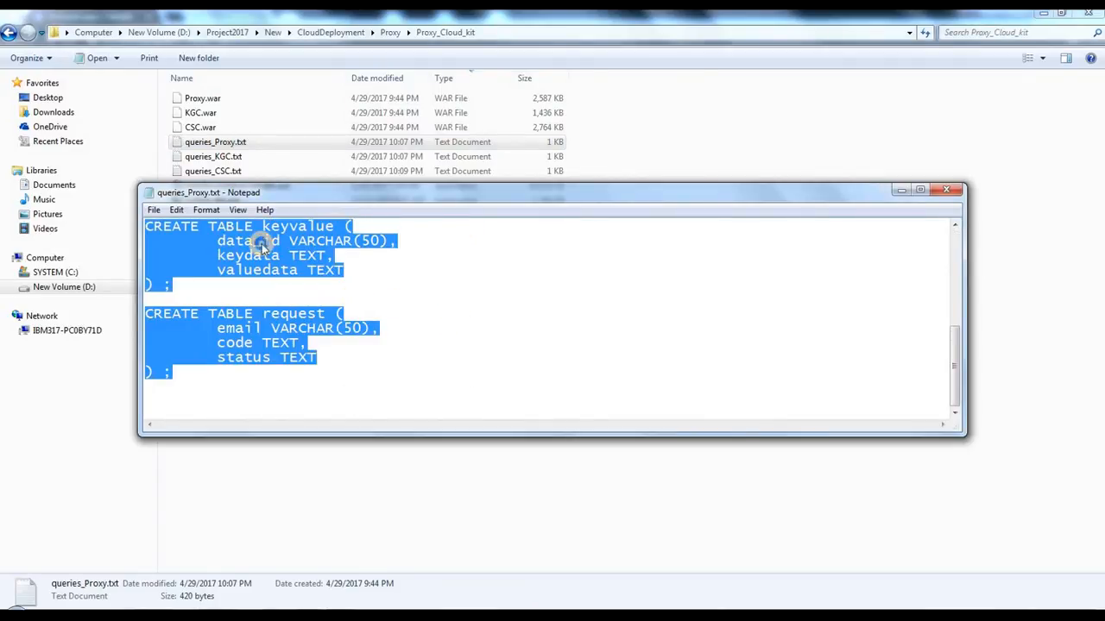
pyautogui.rightClick(261, 243)
pyautogui.click(298, 289)
# Step: Run the copied PROXY queries in the open MySQL session and close the queries_Proxy.txt file
pyautogui.moveTo(428, 567)
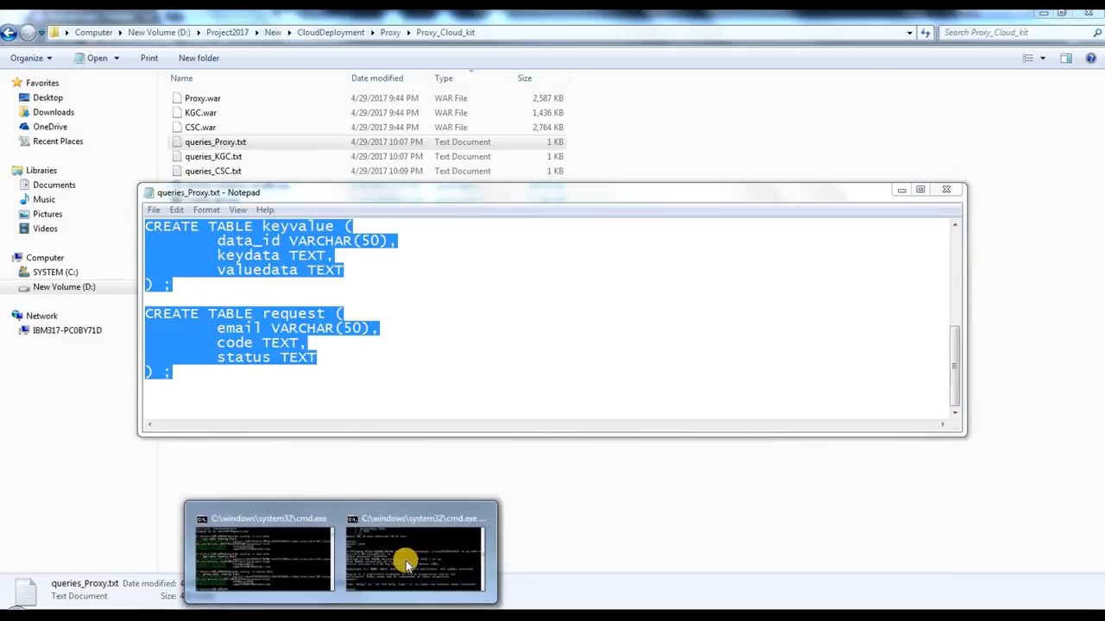
pyautogui.click(409, 500)
pyautogui.rightClick(448, 349)
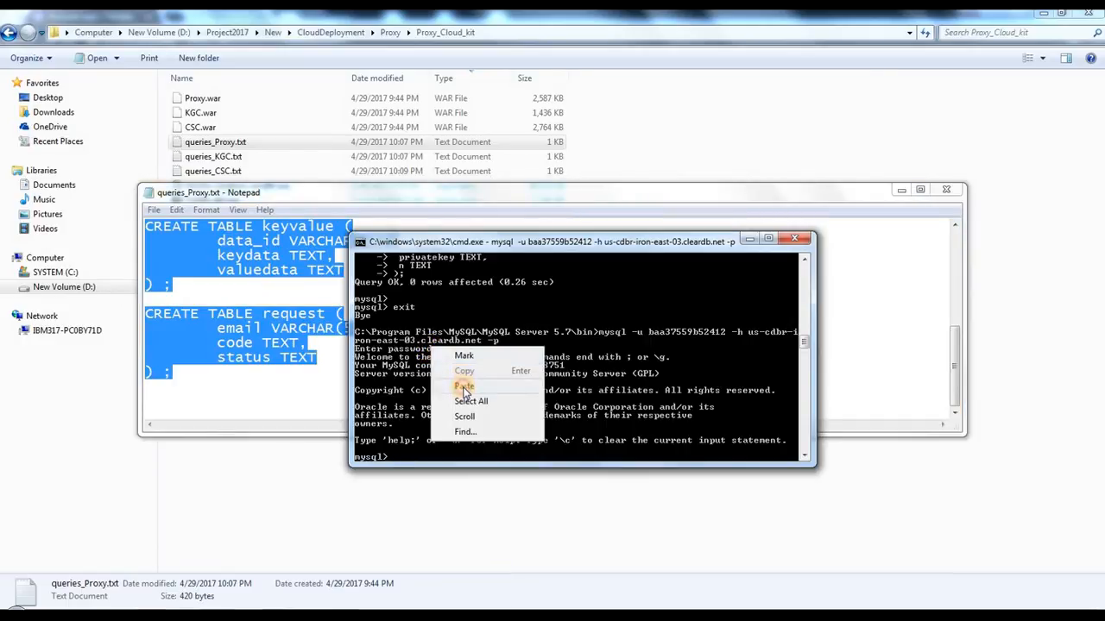
pyautogui.click(463, 388)
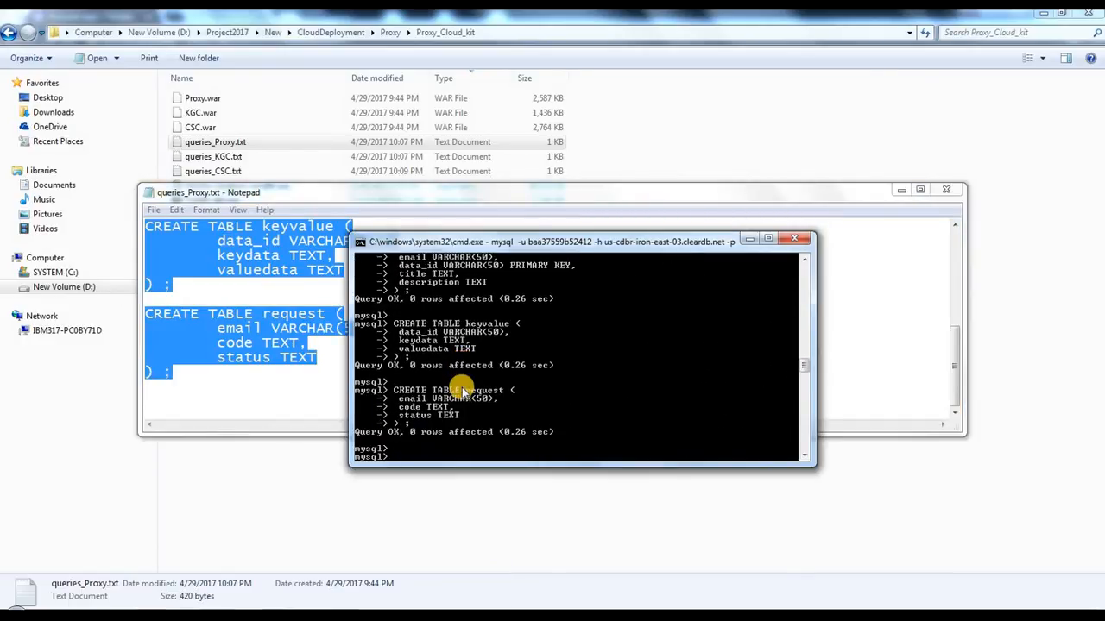
pyautogui.click(950, 192)
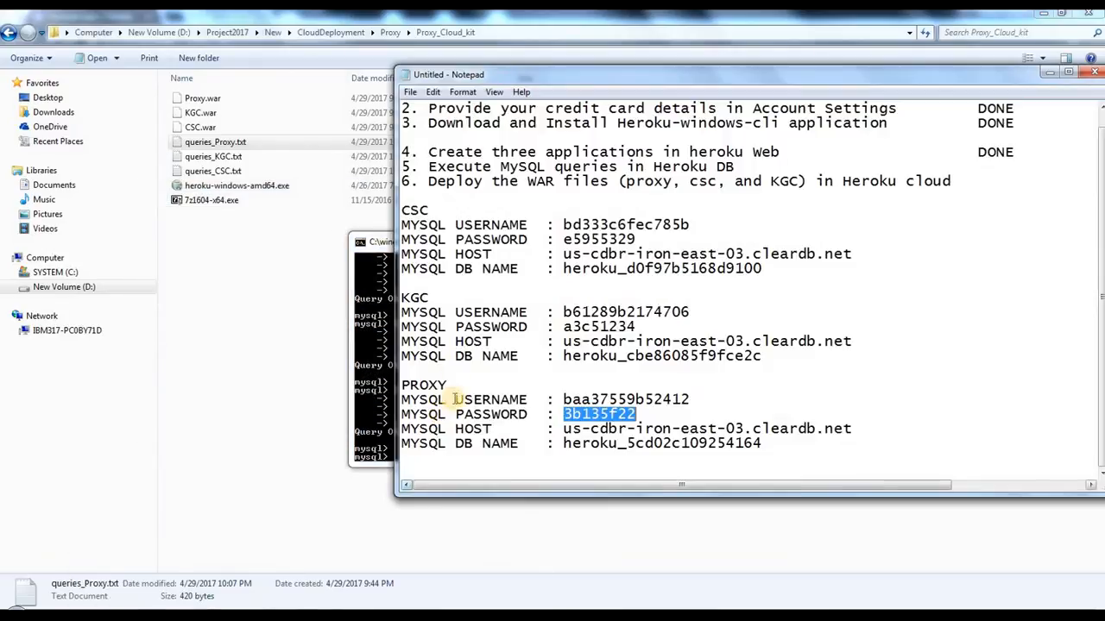
# Step: Bring back the credentials note and mark item 5, "Execute MySQL queries in Heroku DB", as DONE
pyautogui.click(414, 563)
pyautogui.moveTo(420, 209); pyautogui.dragTo(439, 461)
pyautogui.click(598, 404)
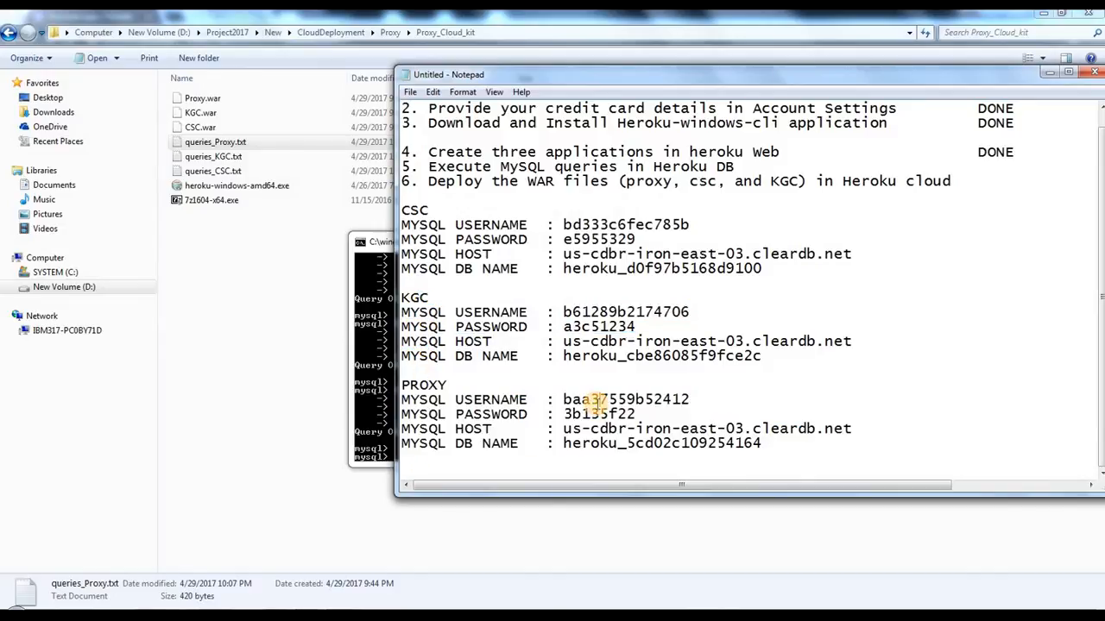
pyautogui.scroll(1, 596, 397)
pyautogui.click(747, 178)
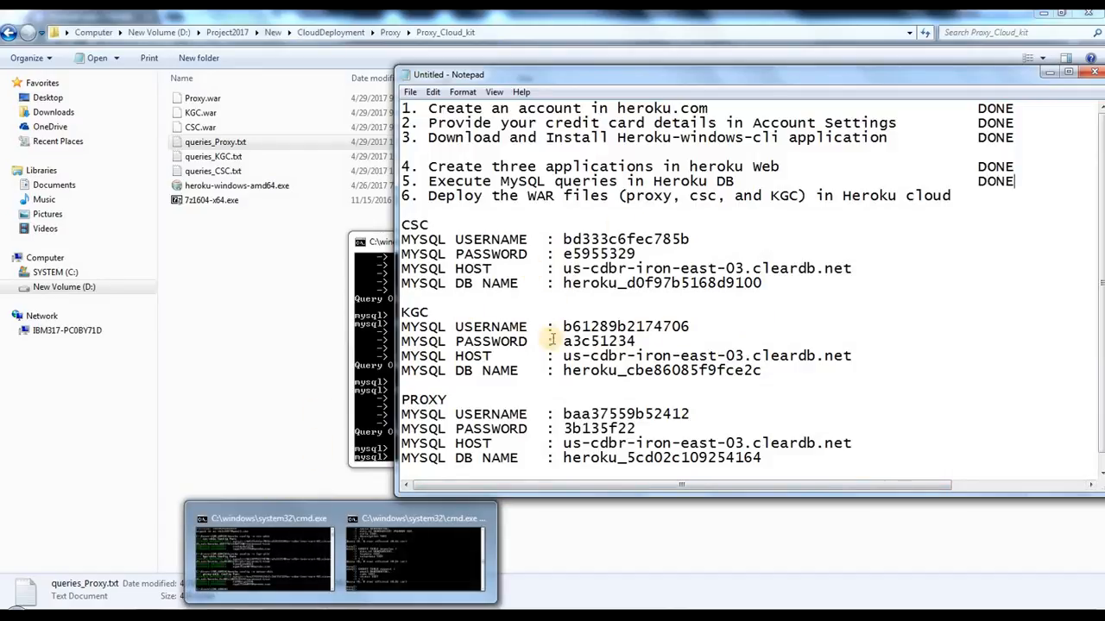
# Step: Review checklist item 6 on deploying the proxy, csc and KGC WAR files in the Heroku cloud
pyautogui.click(321, 294)
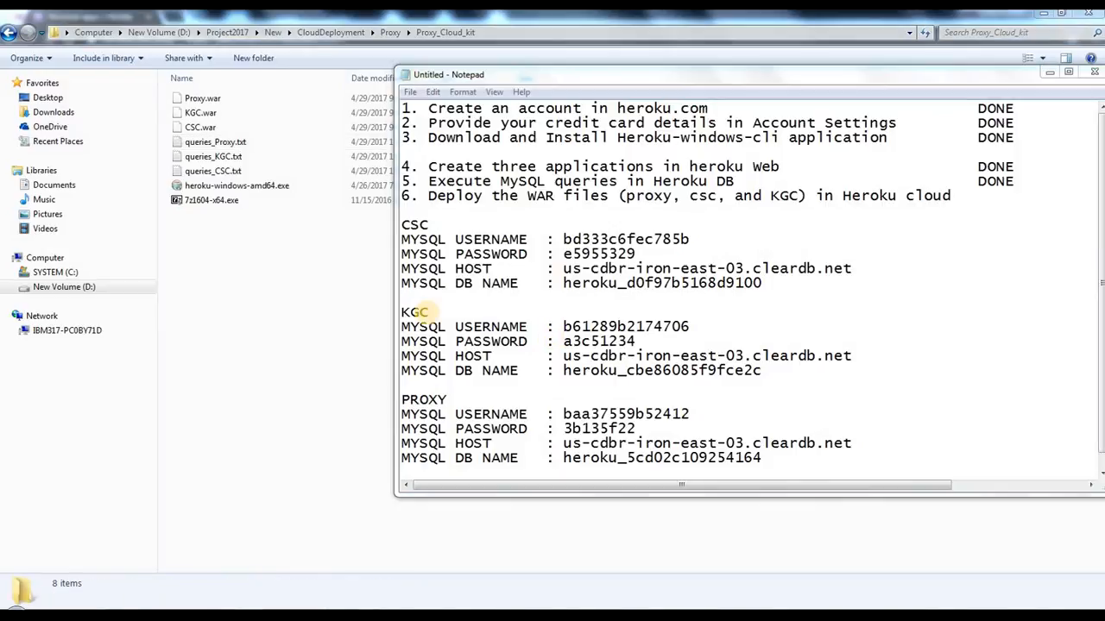
pyautogui.moveTo(446, 199); pyautogui.dragTo(656, 198)
pyautogui.click(874, 196)
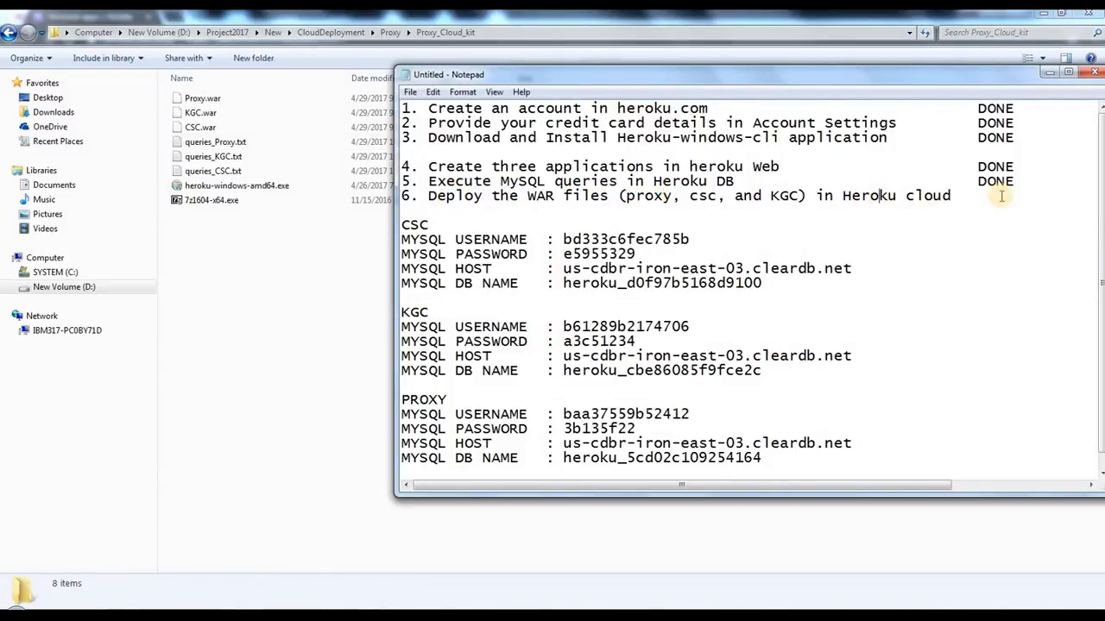
pyautogui.moveTo(982, 198); pyautogui.dragTo(430, 196)
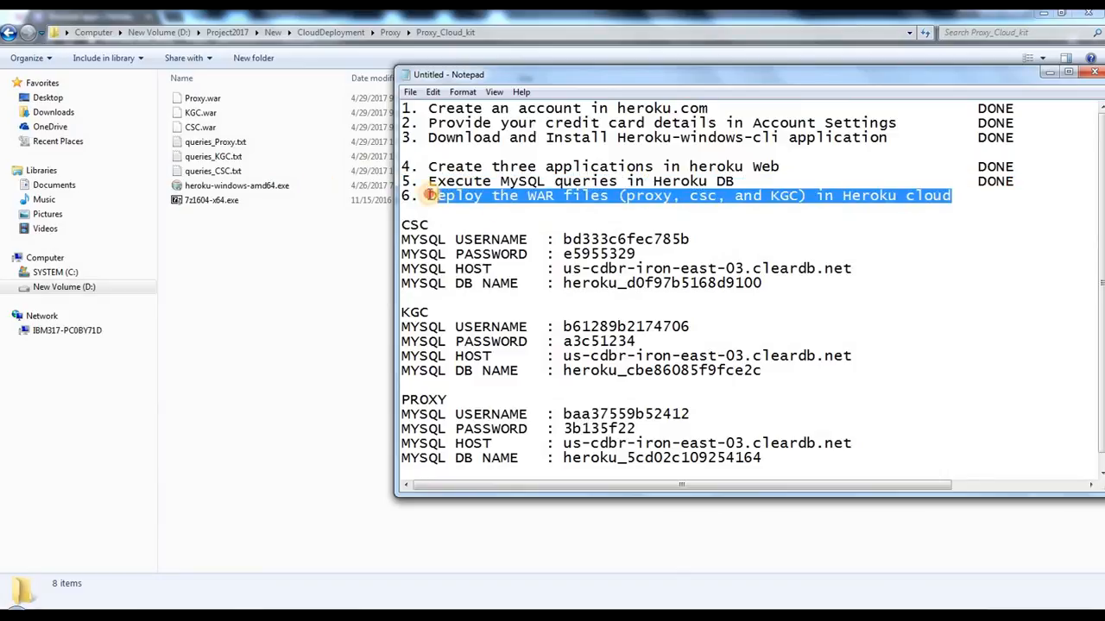
pyautogui.click(478, 202)
pyautogui.click(245, 292)
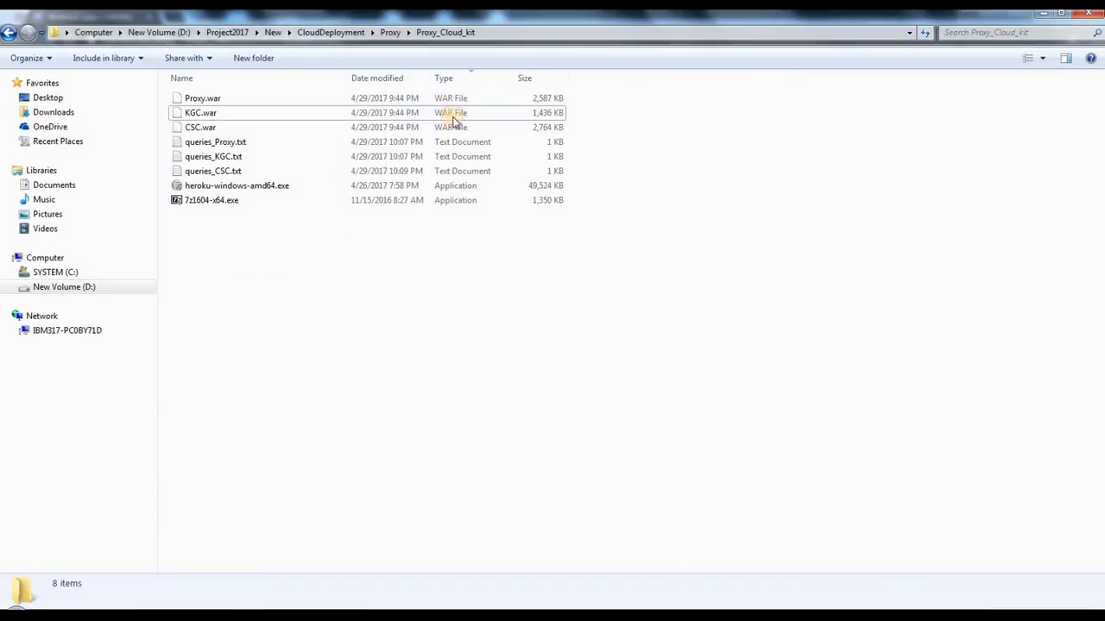
# Step: Look over the Proxy.war, KGC.war and CSC.war files and the 7z1604-x64.exe installer in the Proxy_Cloud_kit folder
pyautogui.click(513, 33)
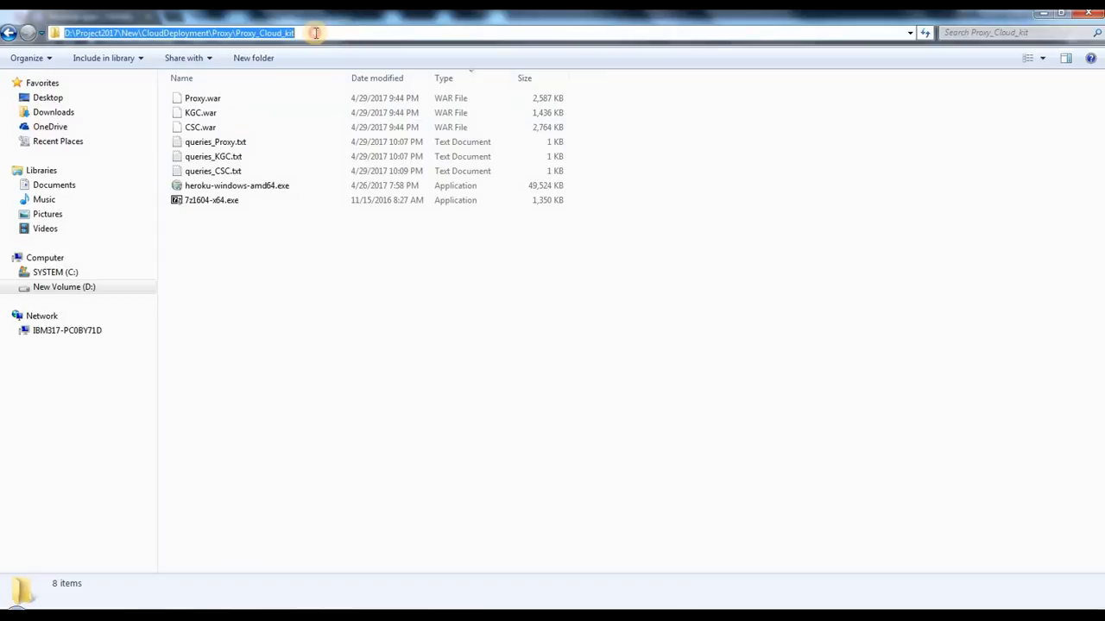
pyautogui.click(302, 259)
pyautogui.click(229, 99)
pyautogui.click(226, 114)
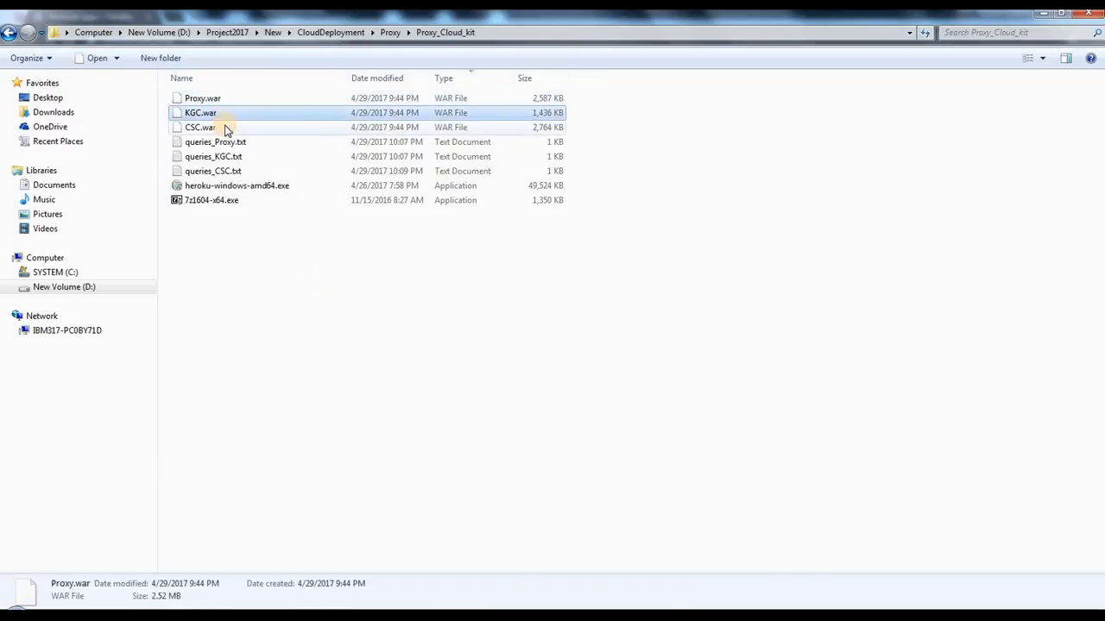
pyautogui.click(224, 127)
pyautogui.click(217, 98)
pyautogui.click(217, 113)
pyautogui.click(217, 129)
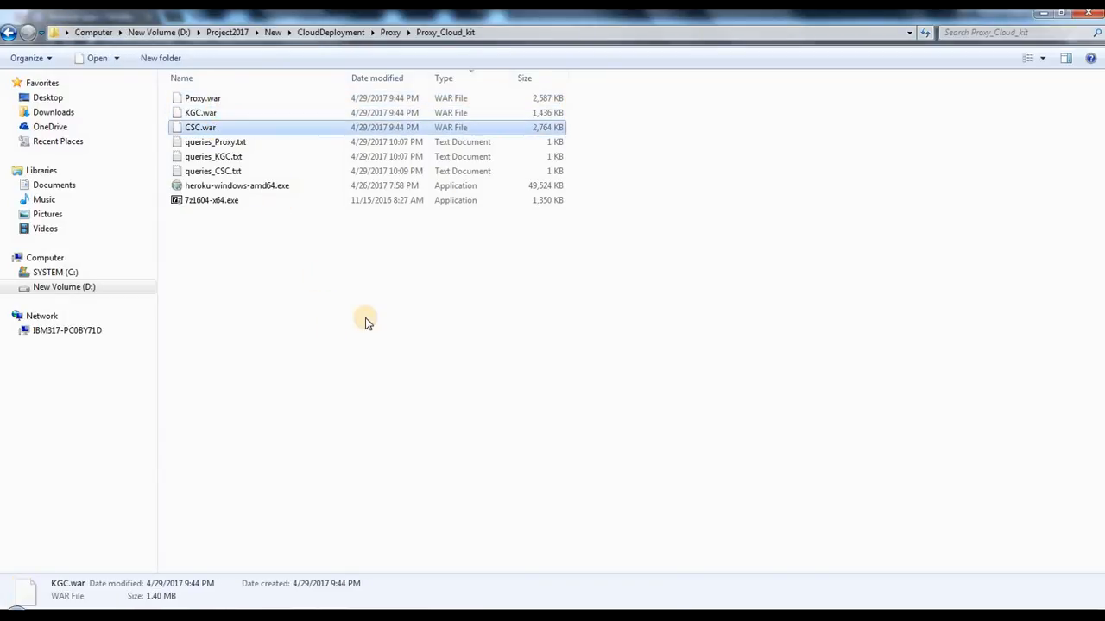
pyautogui.click(365, 322)
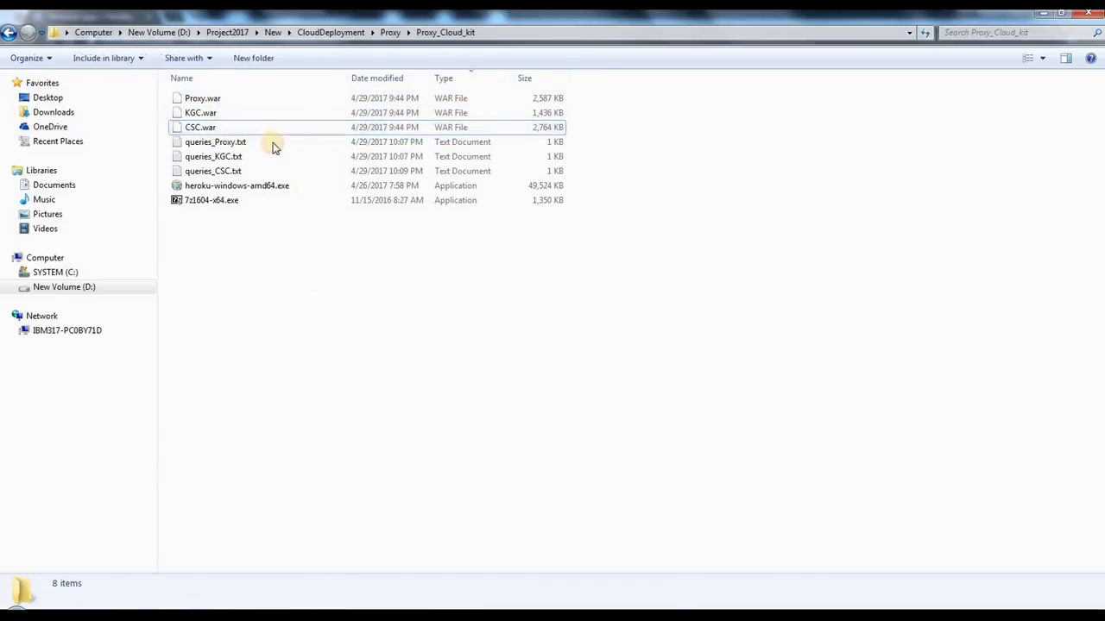
pyautogui.click(190, 200)
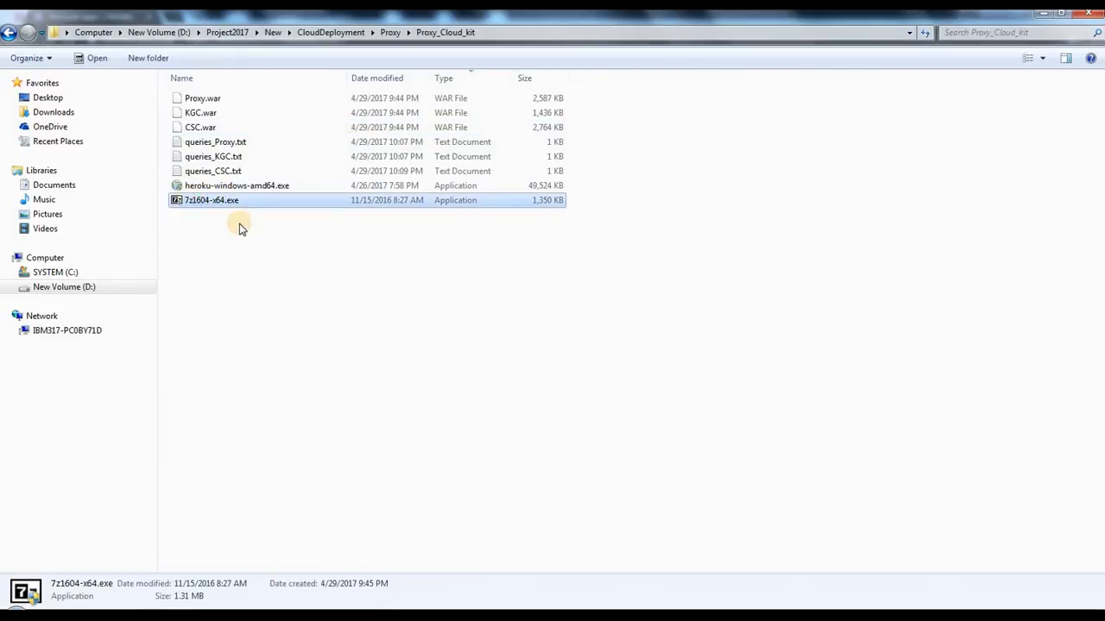
pyautogui.click(258, 280)
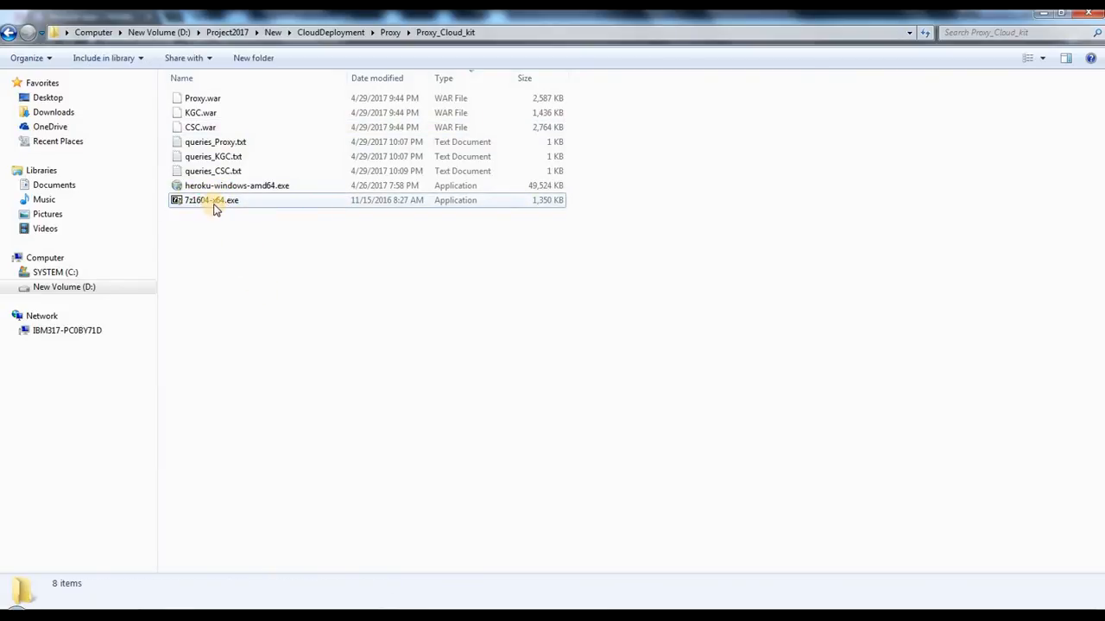
pyautogui.click(199, 101)
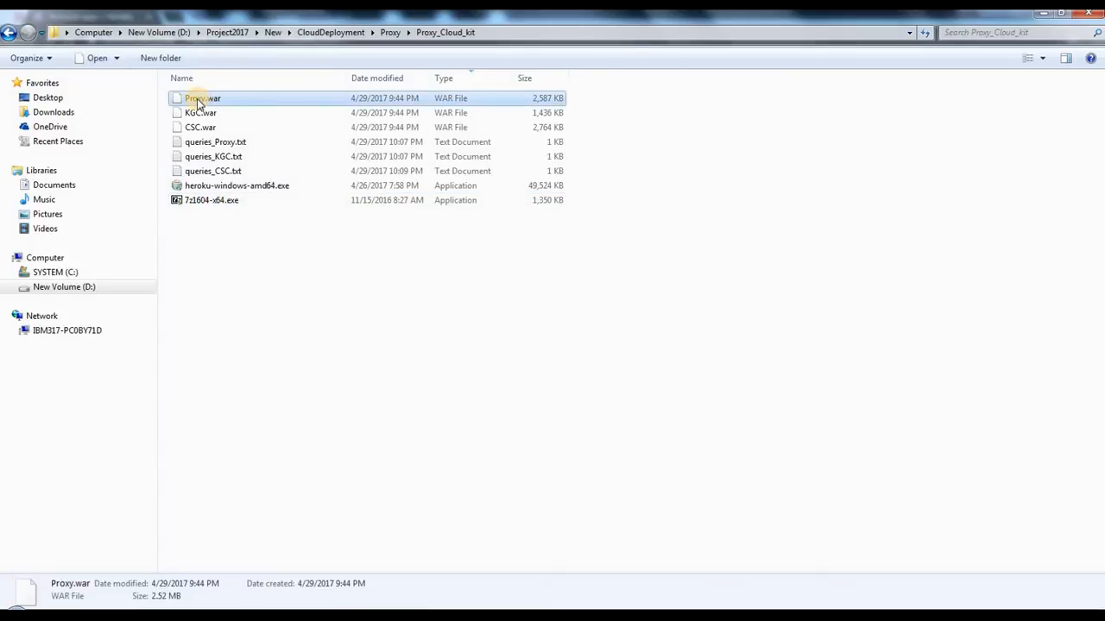
pyautogui.rightClick(197, 102)
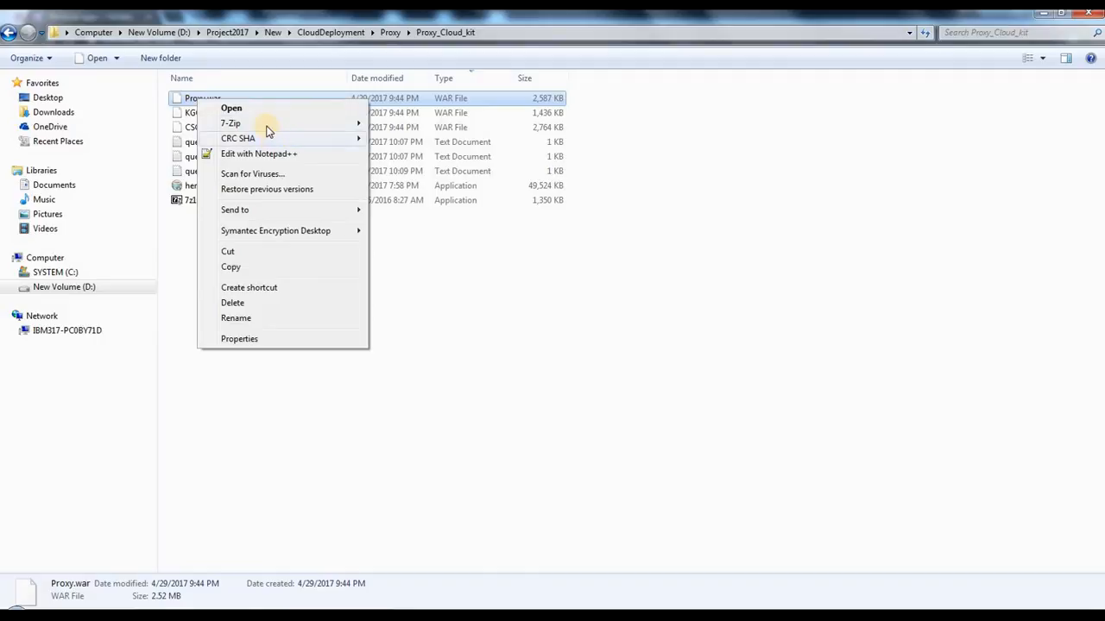
pyautogui.moveTo(265, 126)
pyautogui.click(408, 123)
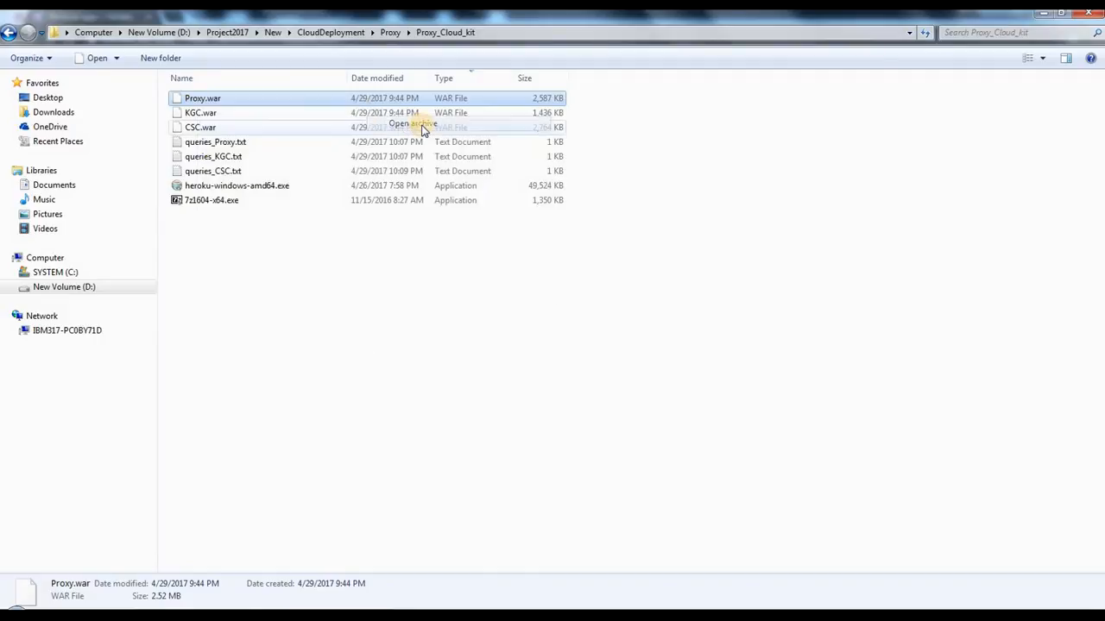
pyautogui.click(812, 147)
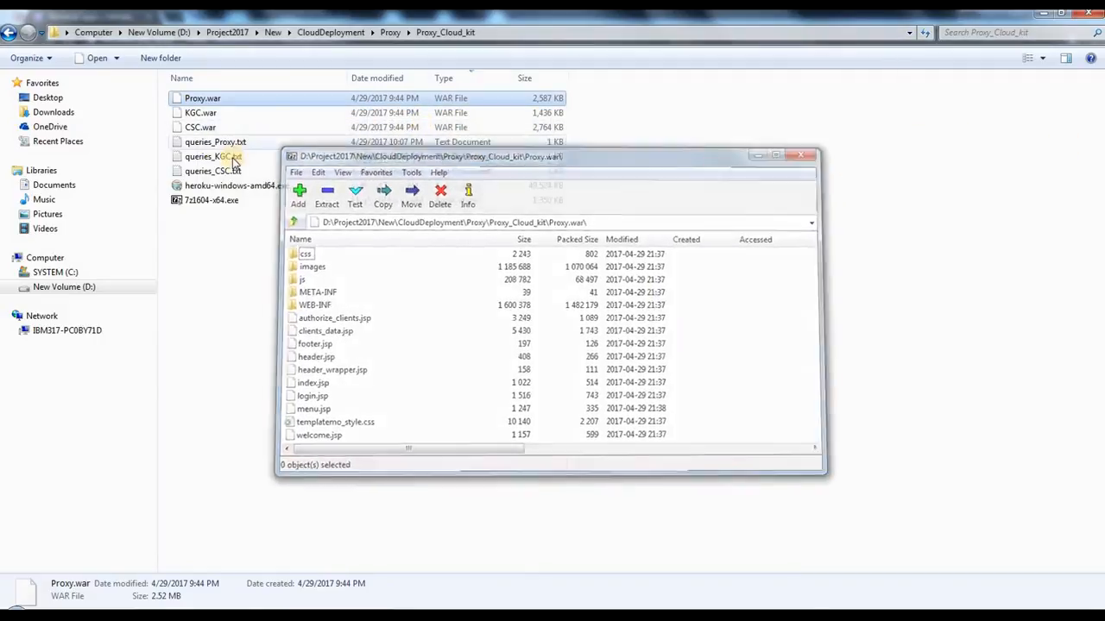
pyautogui.click(228, 206)
# Step: Open Proxy.war as an archive in 7-Zip
pyautogui.click(202, 101)
pyautogui.rightClick(196, 100)
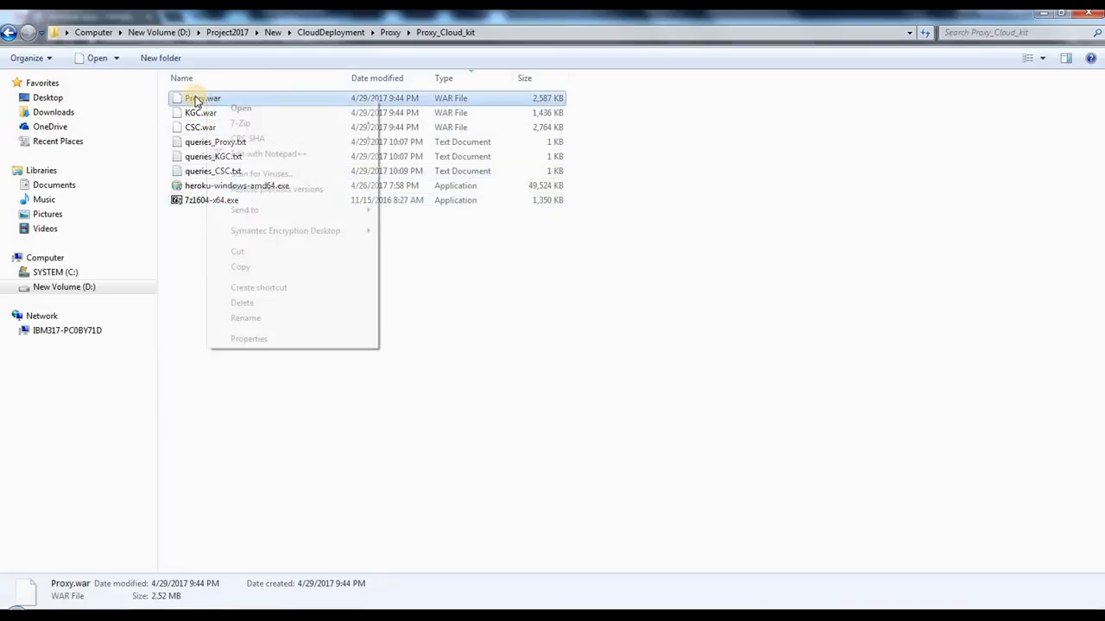
pyautogui.rightClick(195, 100)
pyautogui.moveTo(261, 126)
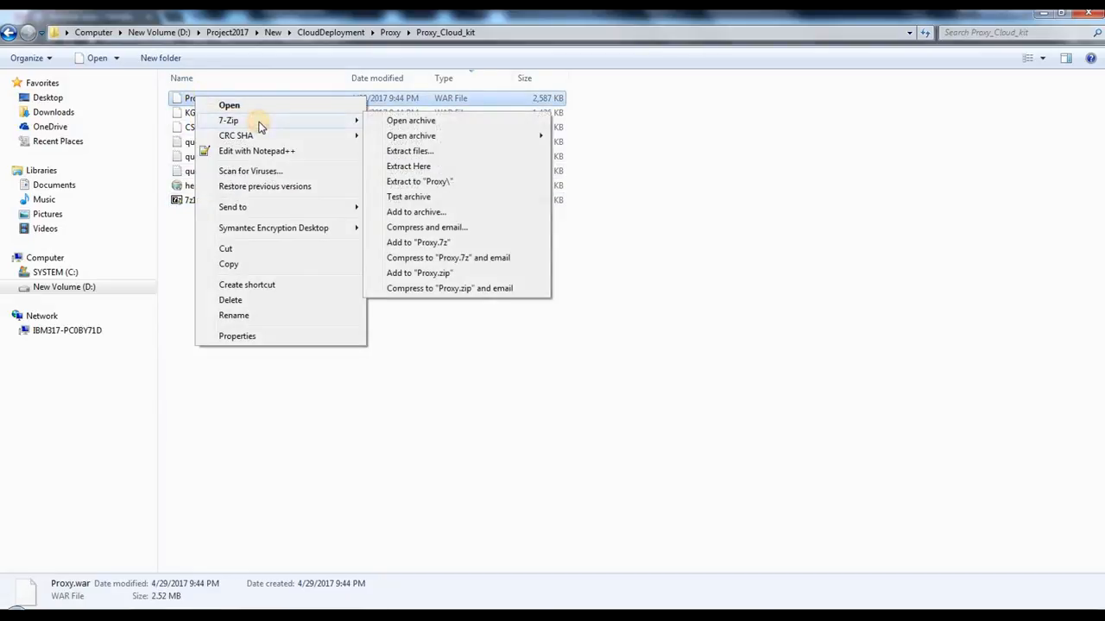
pyautogui.click(467, 126)
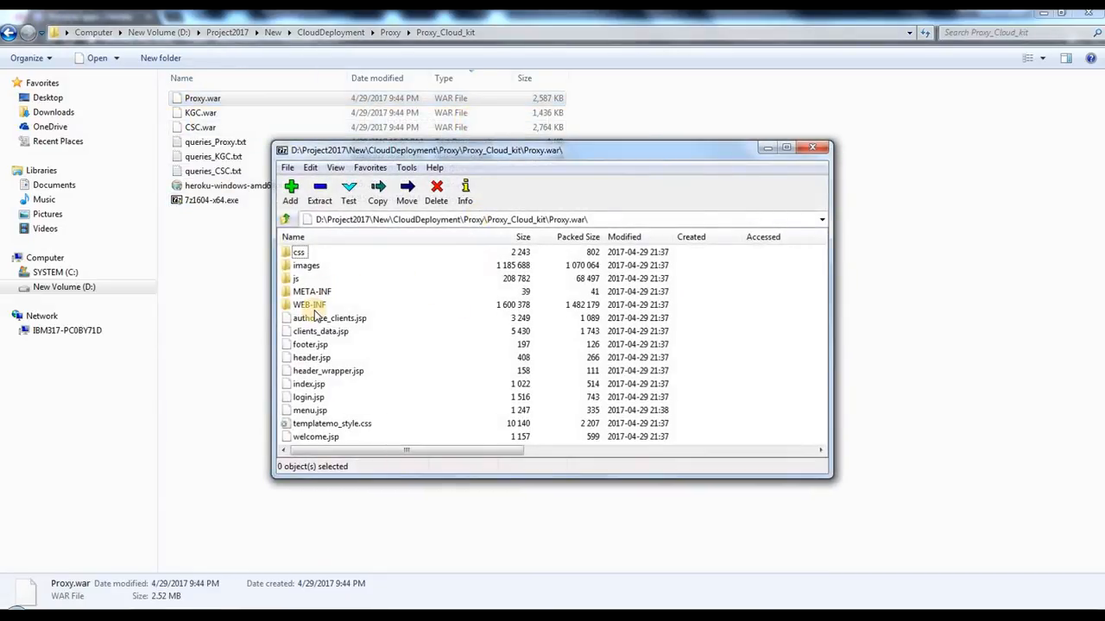
# Step: Browse inside the Proxy.war archive to the WEB-INF\classes\com\proxy\mail folder
pyautogui.doubleClick(309, 304)
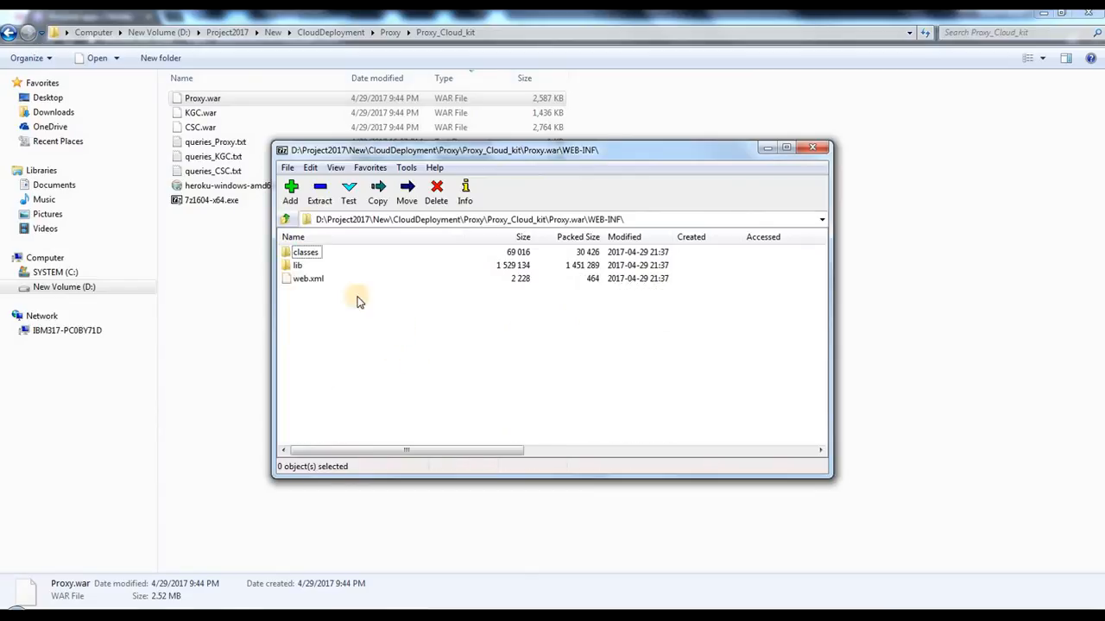
pyautogui.doubleClick(301, 252)
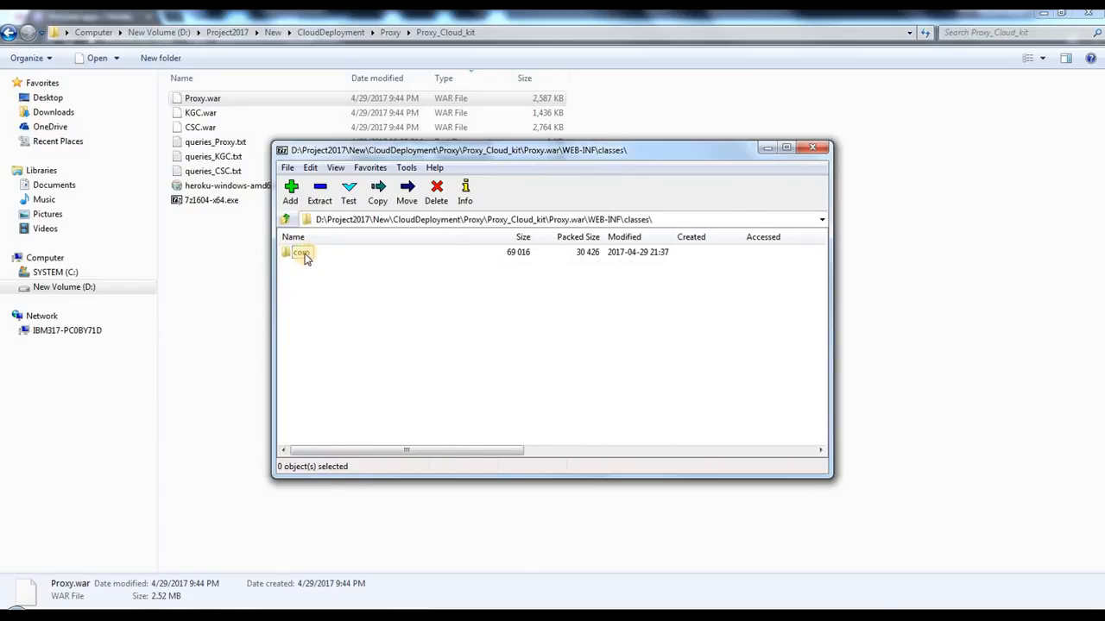
pyautogui.doubleClick(303, 252)
pyautogui.doubleClick(302, 255)
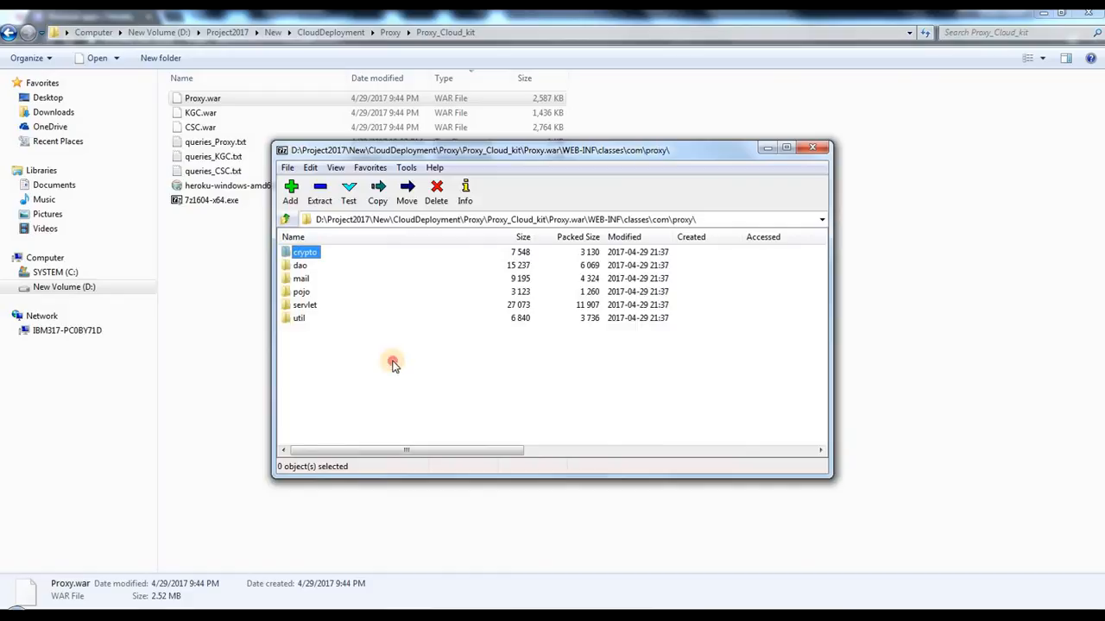
pyautogui.doubleClick(301, 280)
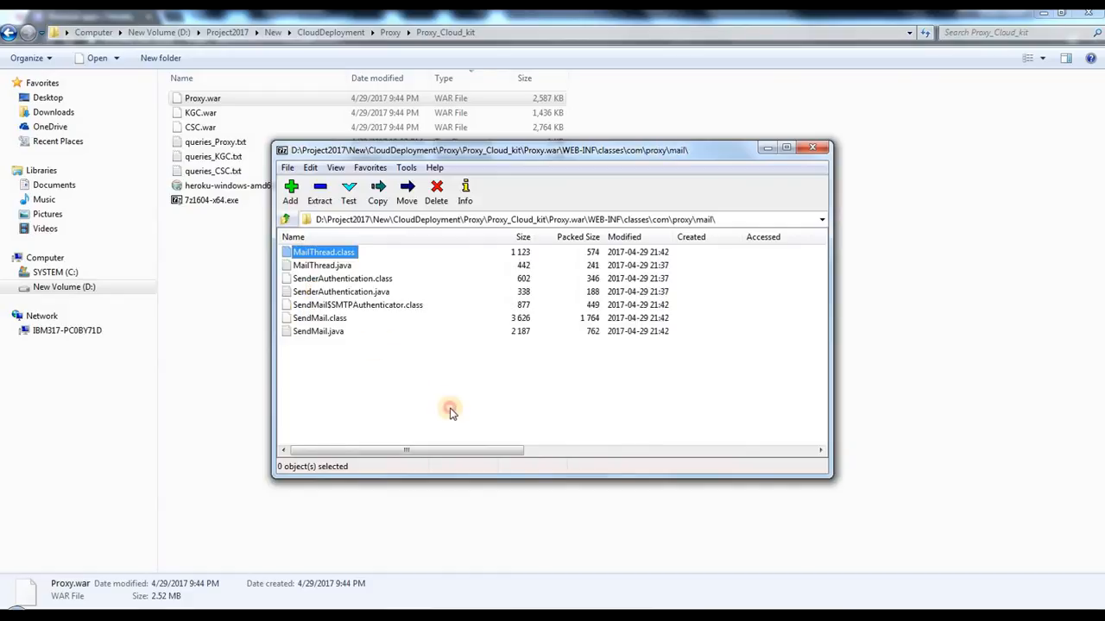
# Step: Open SendMail.java from the archive's mail folder and examine its SMTP host, user and password declarations
pyautogui.click(321, 330)
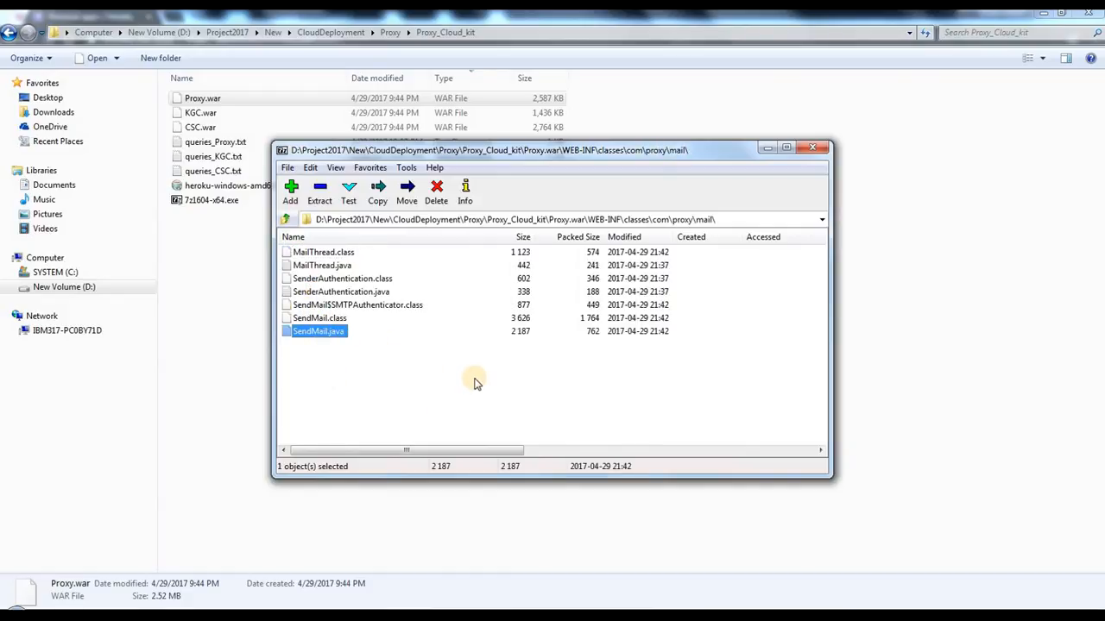
pyautogui.click(328, 348)
pyautogui.doubleClick(325, 337)
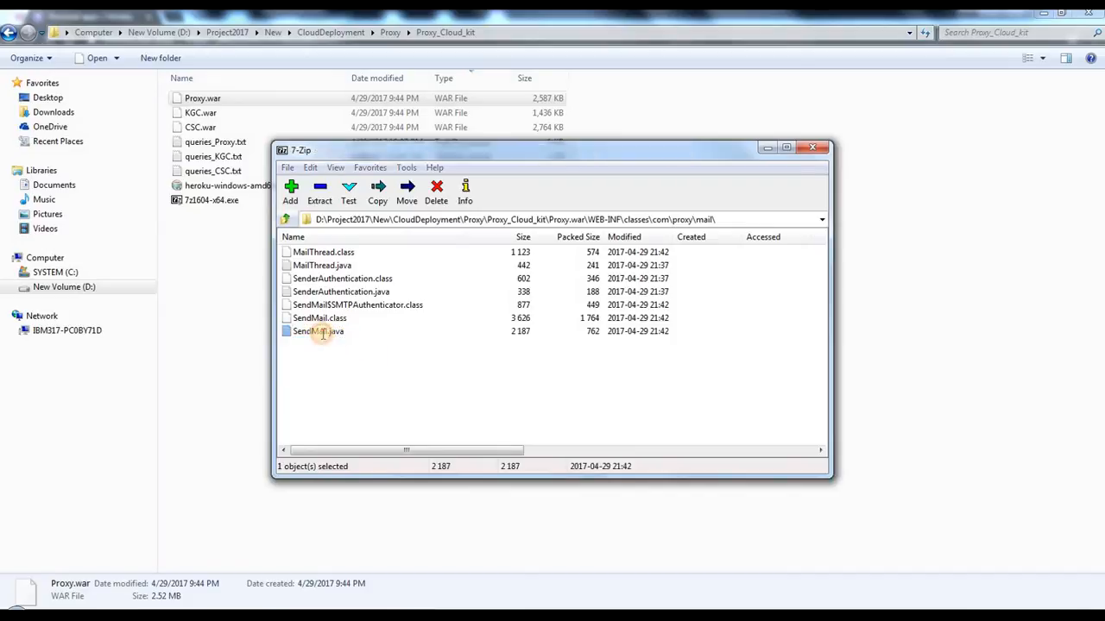
pyautogui.click(374, 314)
pyautogui.scroll(-15, 397, 276)
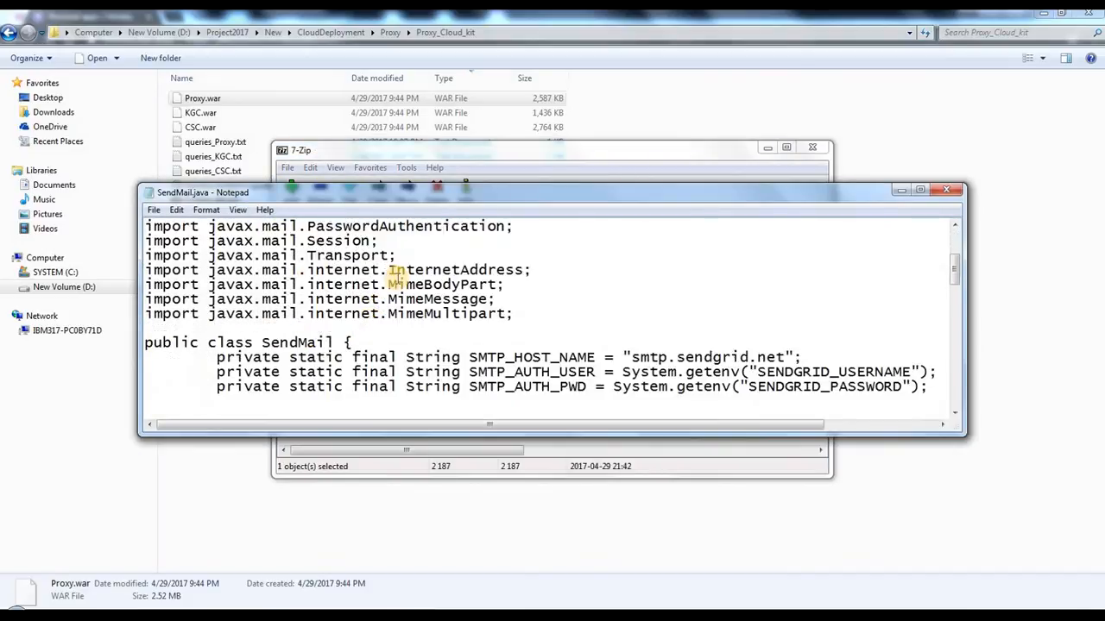
# Step: Examine the sender e-mail address in the setFrom line of SendMail.java
pyautogui.scroll(-2, 397, 276)
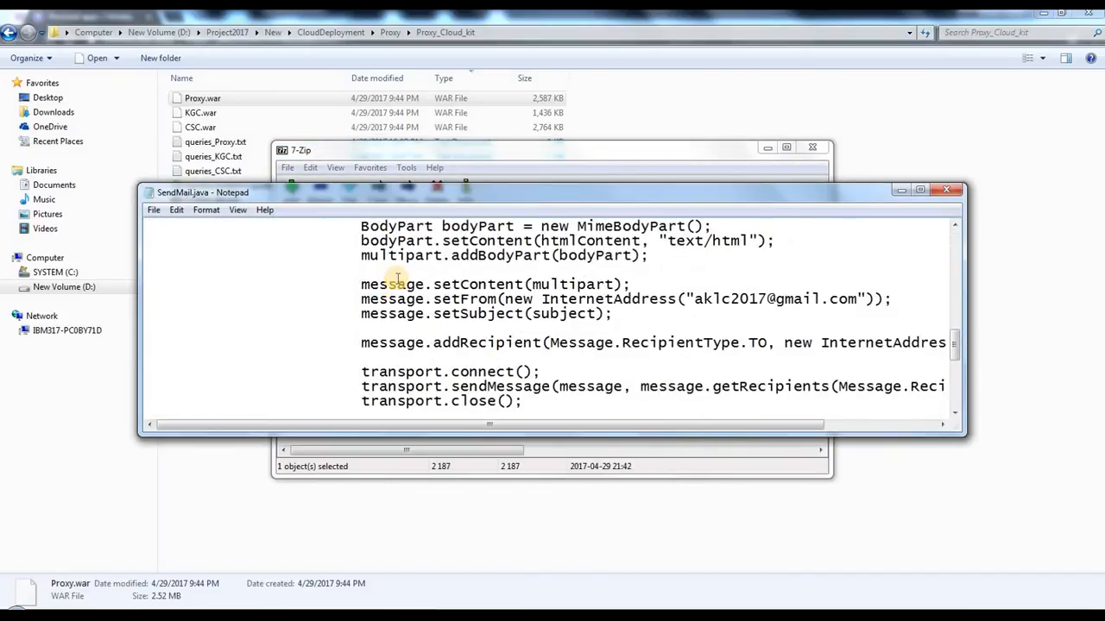
pyautogui.click(694, 255)
pyautogui.moveTo(738, 255); pyautogui.dragTo(852, 256)
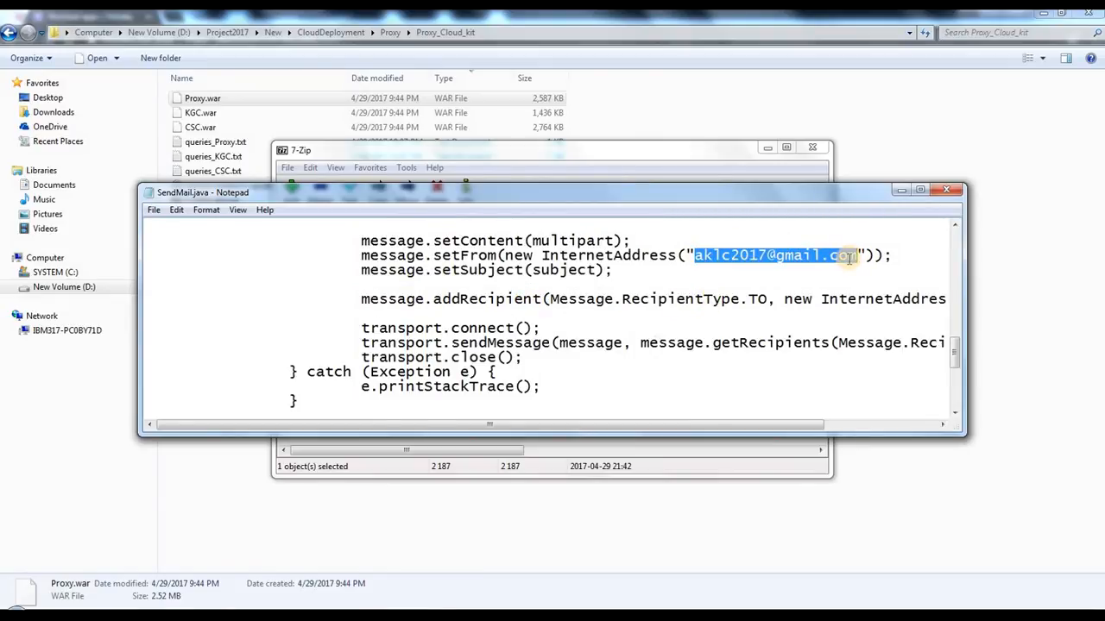
pyautogui.click(768, 256)
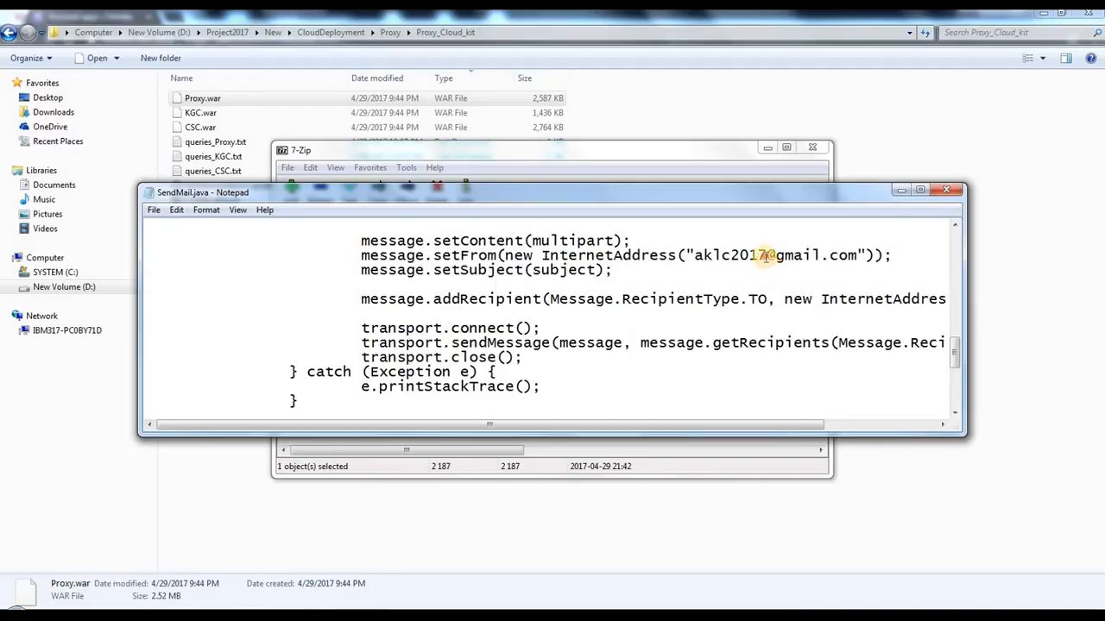
pyautogui.moveTo(766, 256); pyautogui.dragTo(688, 255)
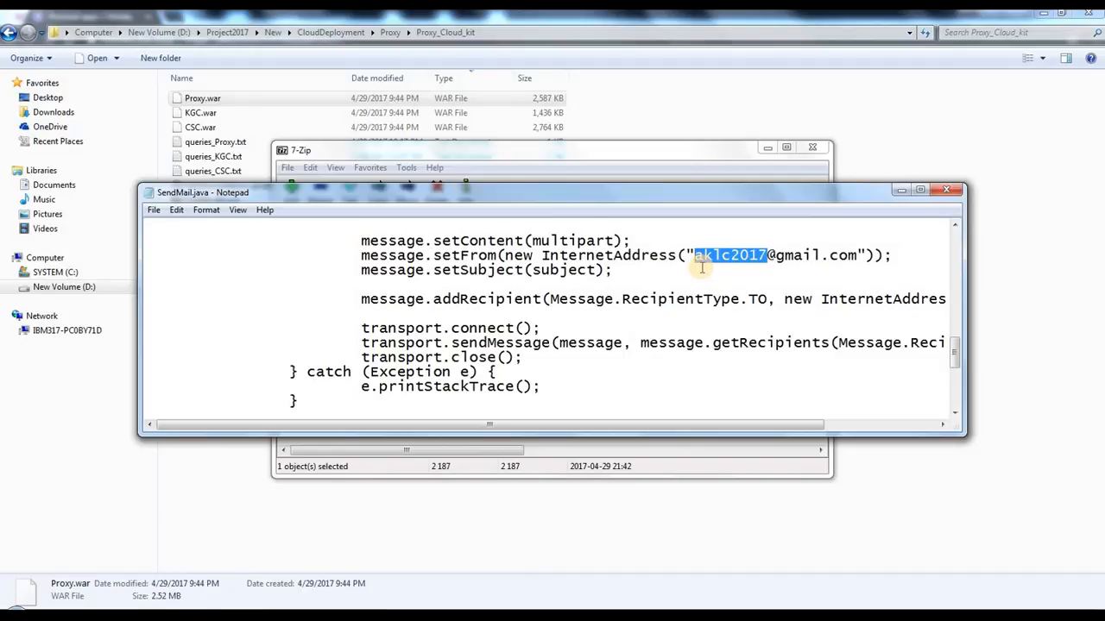
pyautogui.click(704, 255)
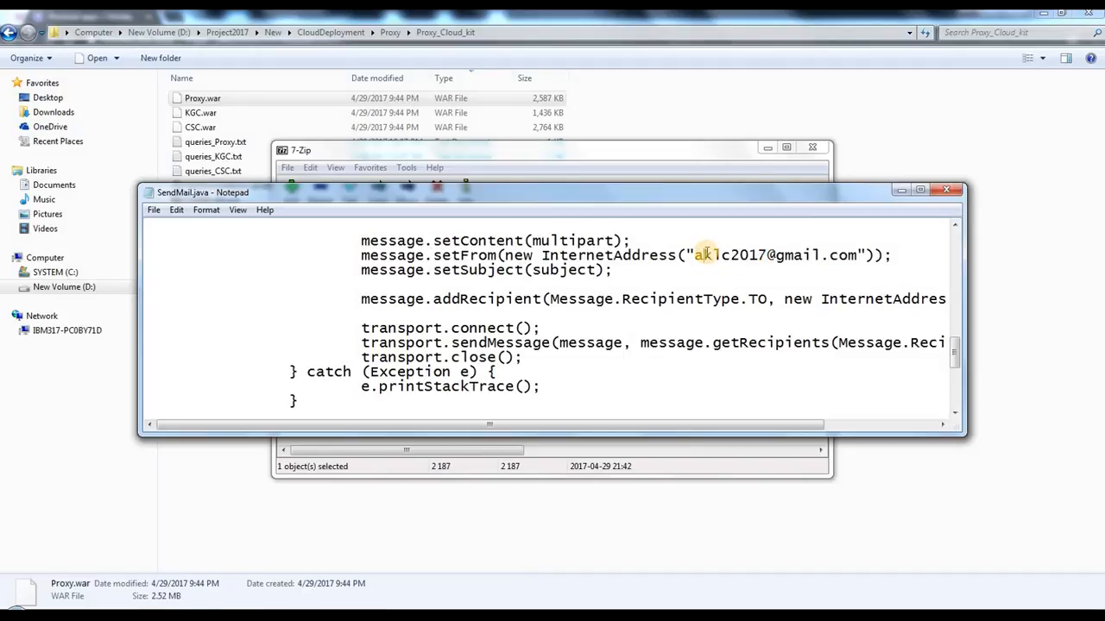
# Step: Replace the account part of the sender e-mail address in the setFrom line with a sample account name
pyautogui.moveTo(695, 251); pyautogui.dragTo(766, 256)
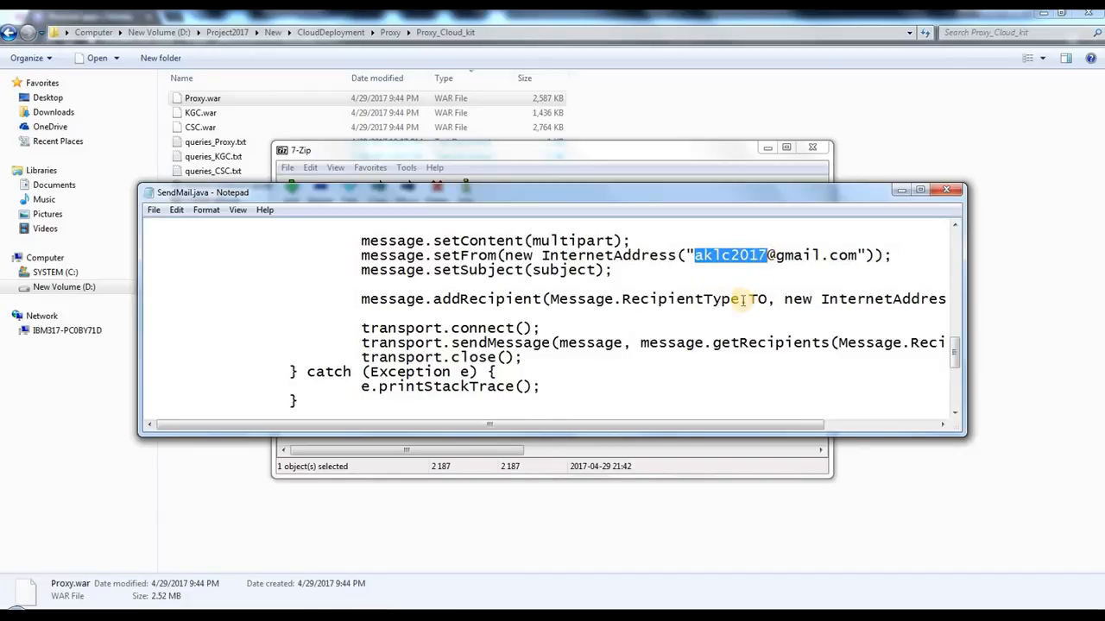
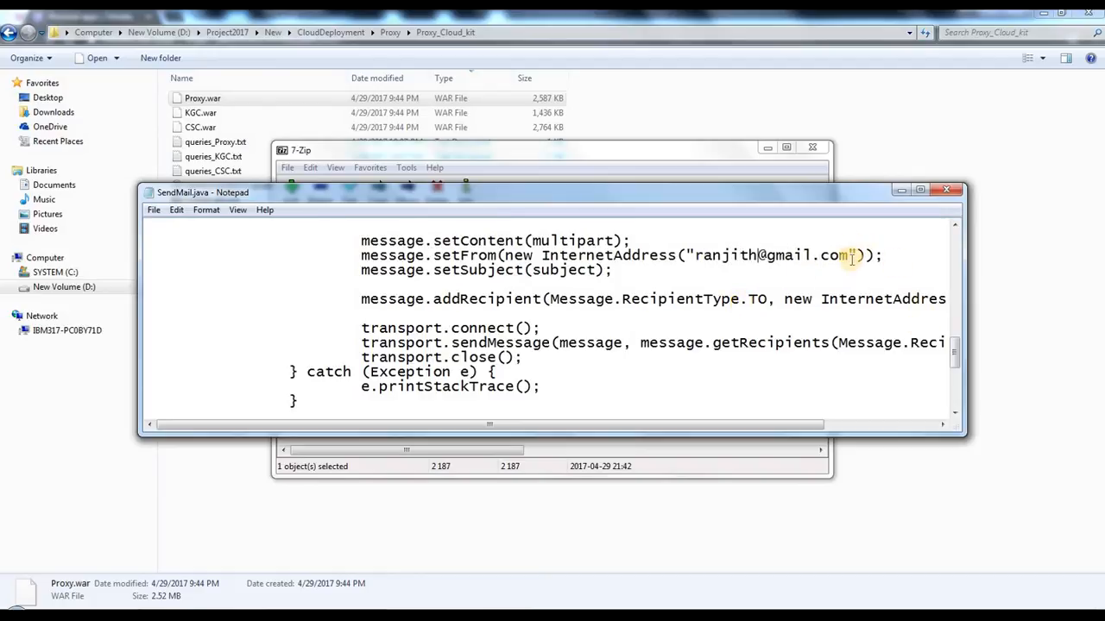
pyautogui.moveTo(852, 256); pyautogui.dragTo(688, 256)
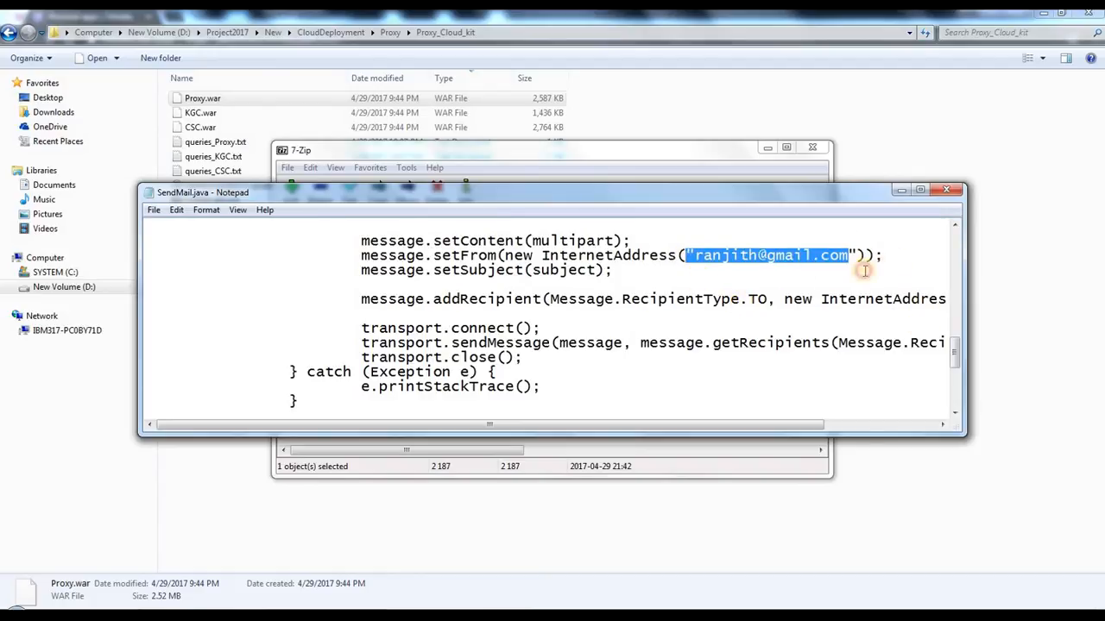
# Step: Restore the original account part of the sender e-mail address in the setFrom line
pyautogui.click(888, 249)
pyautogui.moveTo(695, 255); pyautogui.dragTo(753, 255)
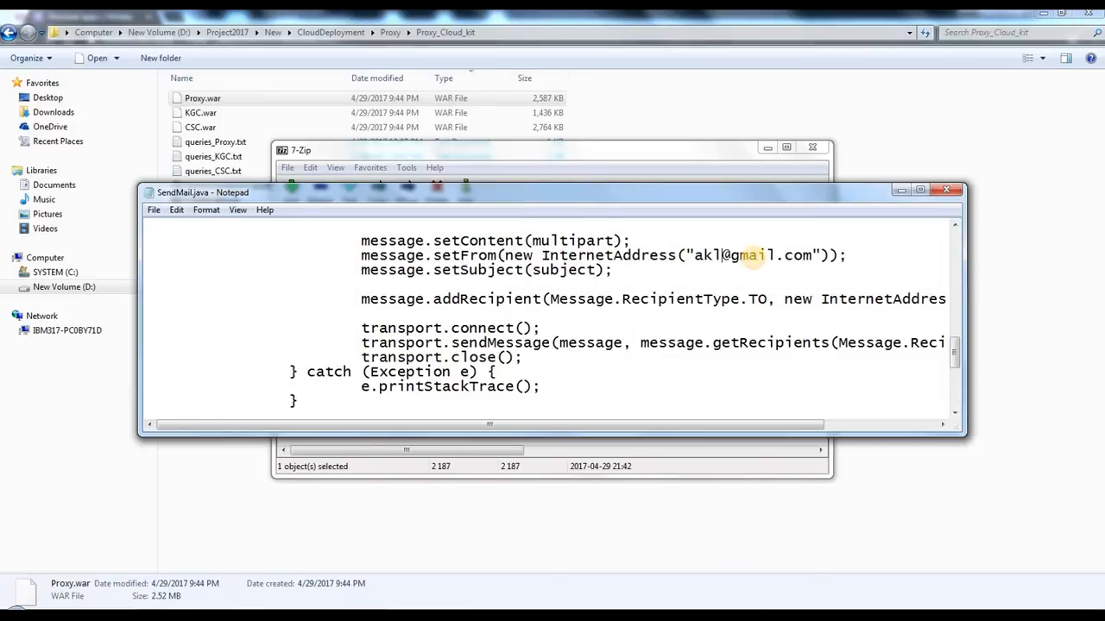
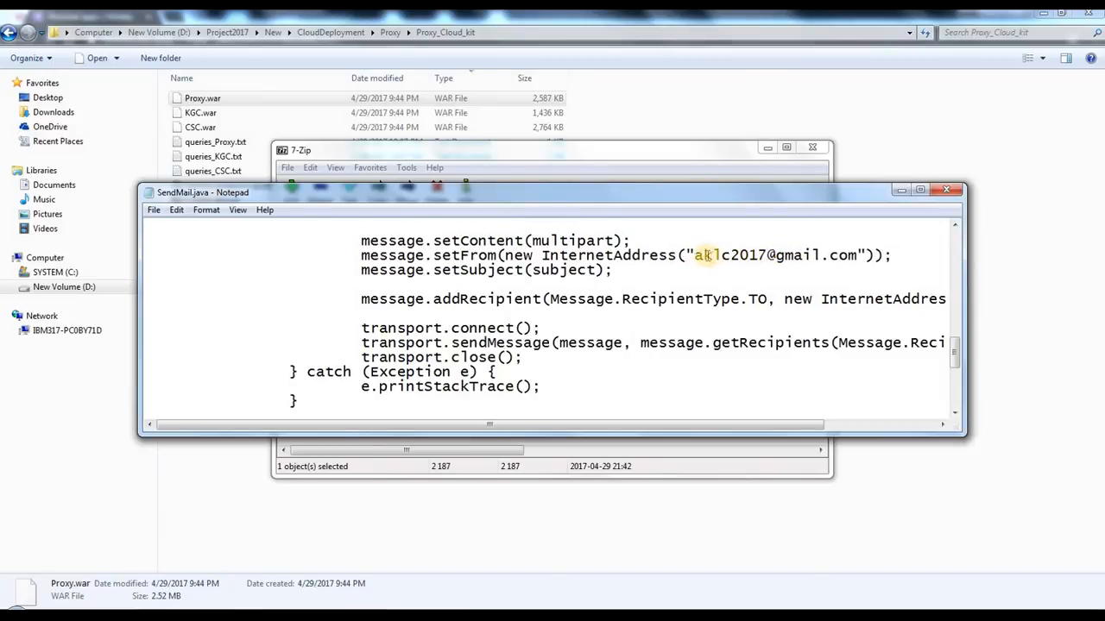
pyautogui.moveTo(696, 255); pyautogui.dragTo(779, 256)
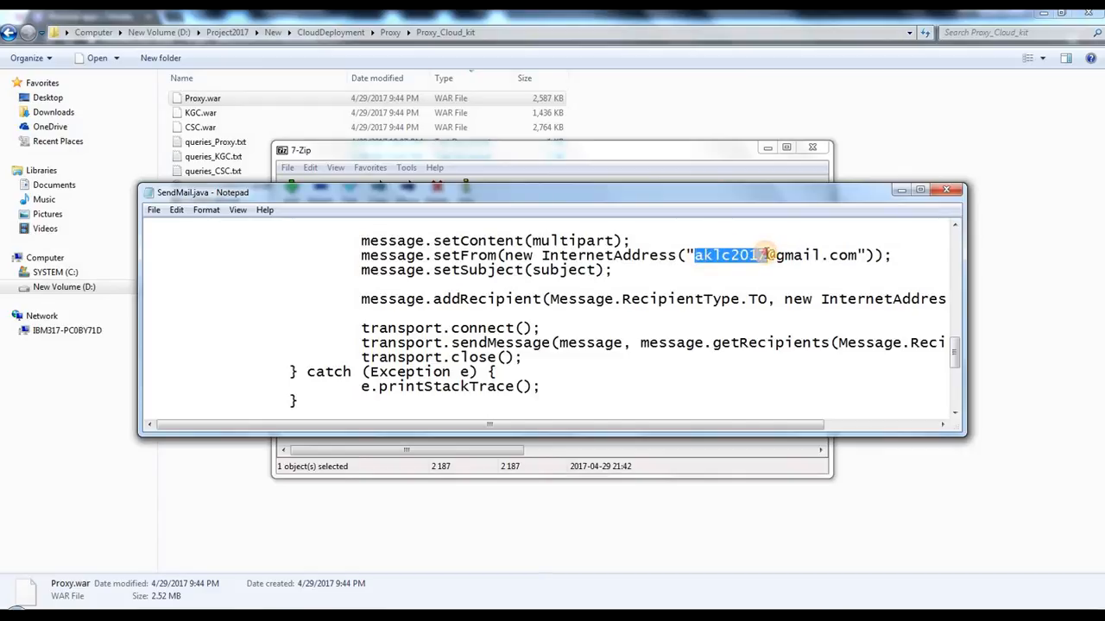
pyautogui.click(766, 256)
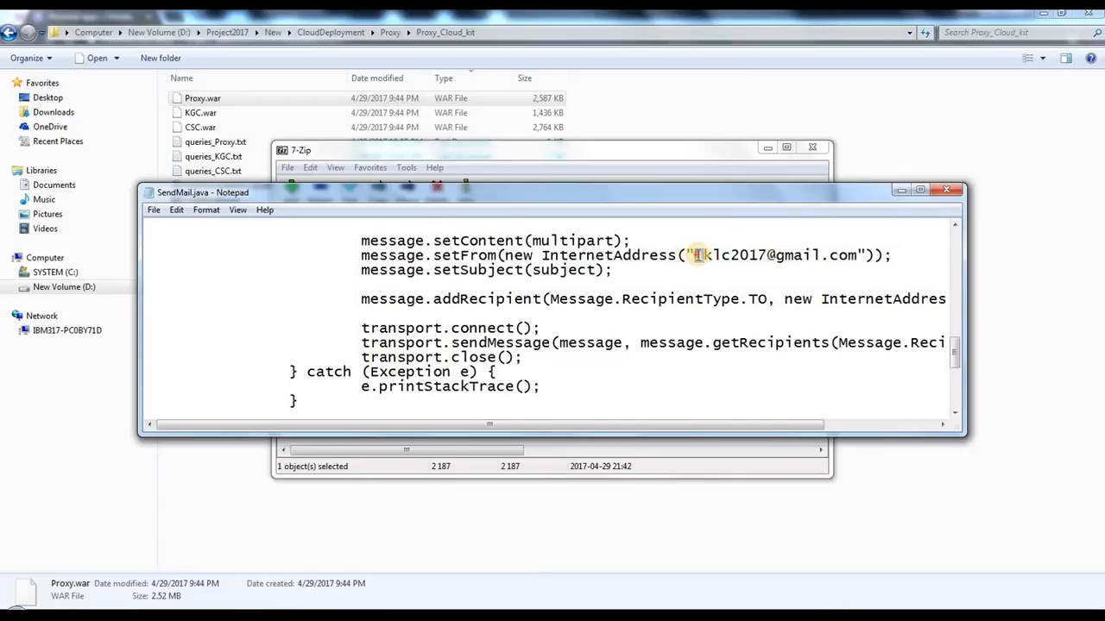
pyautogui.moveTo(696, 256); pyautogui.dragTo(768, 254)
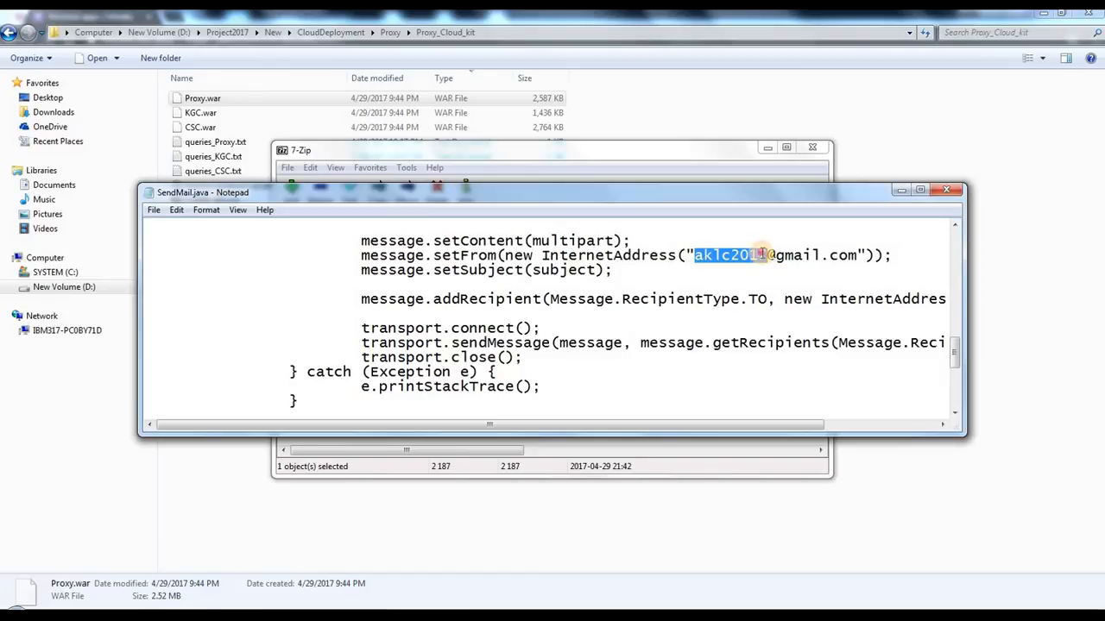
pyautogui.click(758, 255)
pyautogui.click(722, 256)
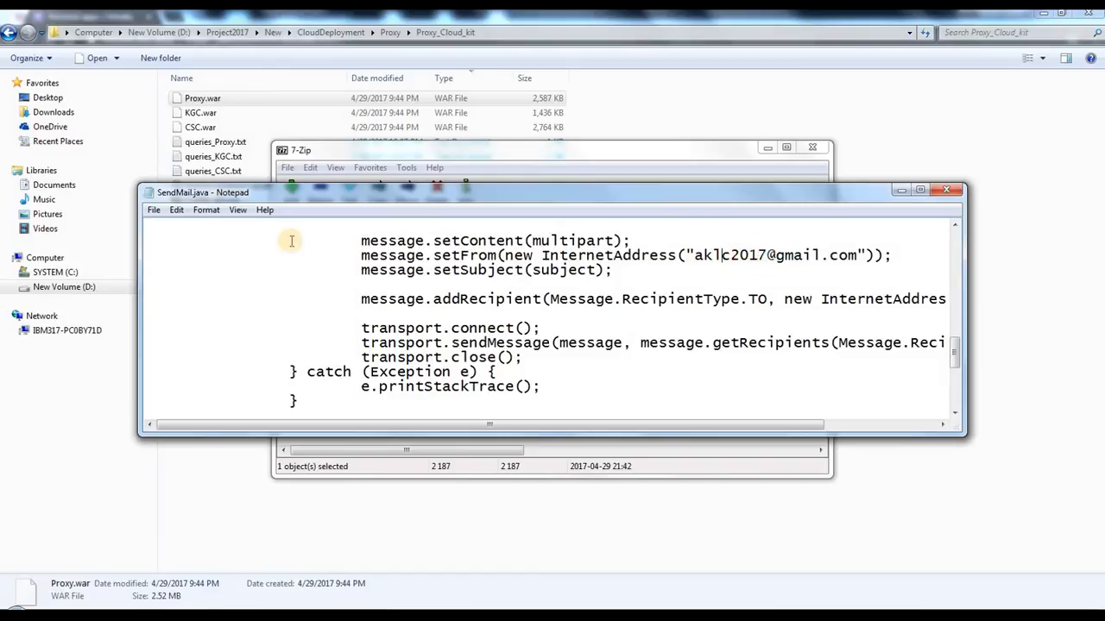
# Step: Save and close SendMail.java, update it in the Proxy.war archive and close the archive
pyautogui.click(153, 210)
pyautogui.click(176, 256)
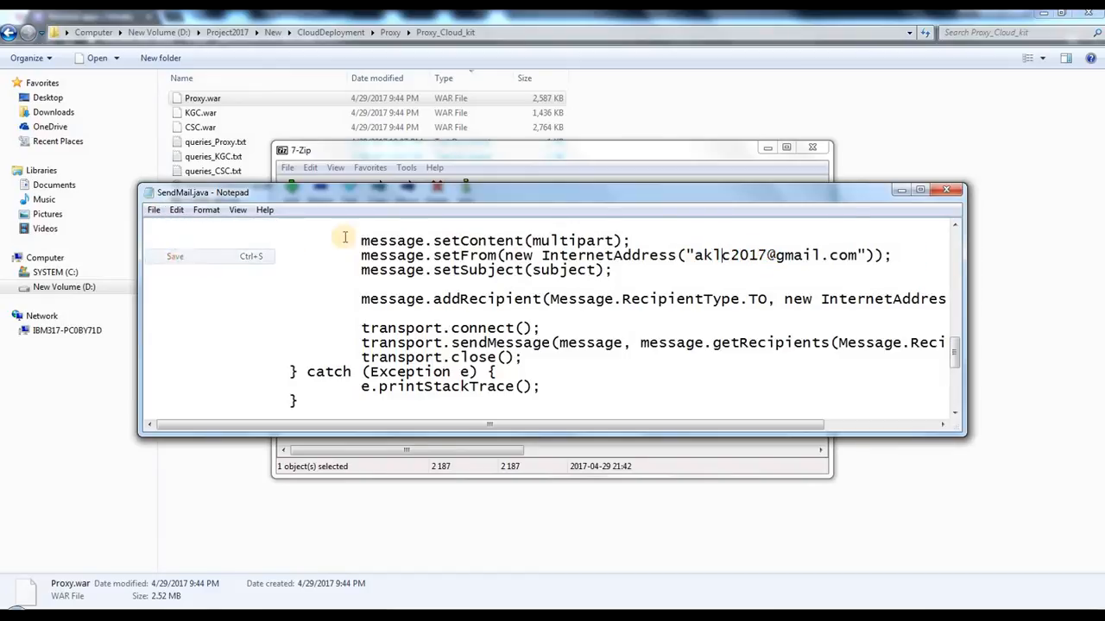
pyautogui.click(949, 192)
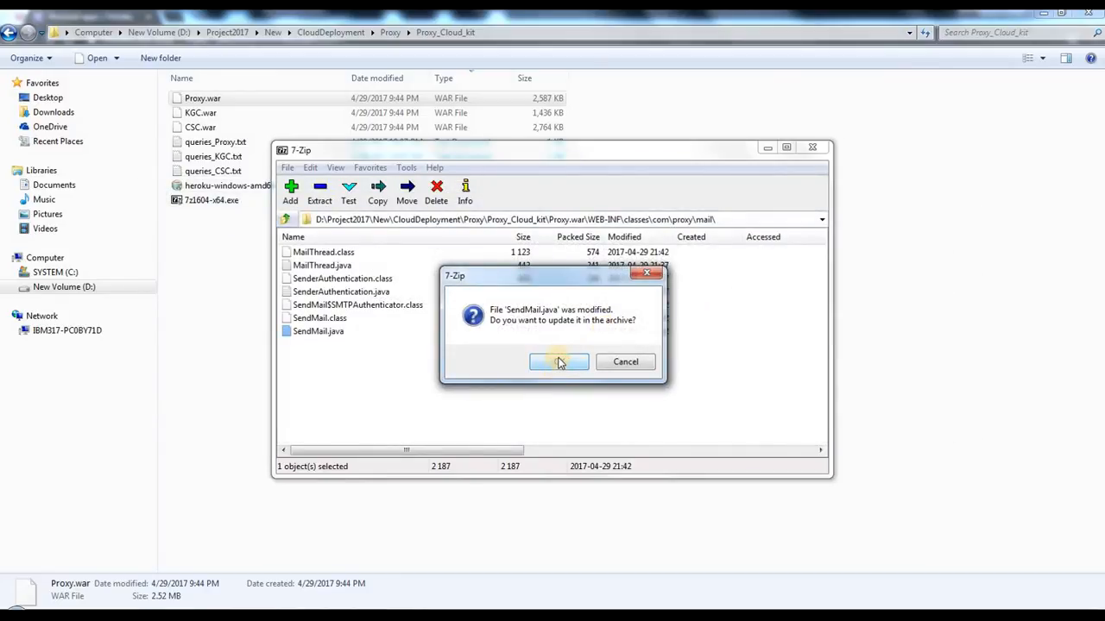
pyautogui.click(558, 362)
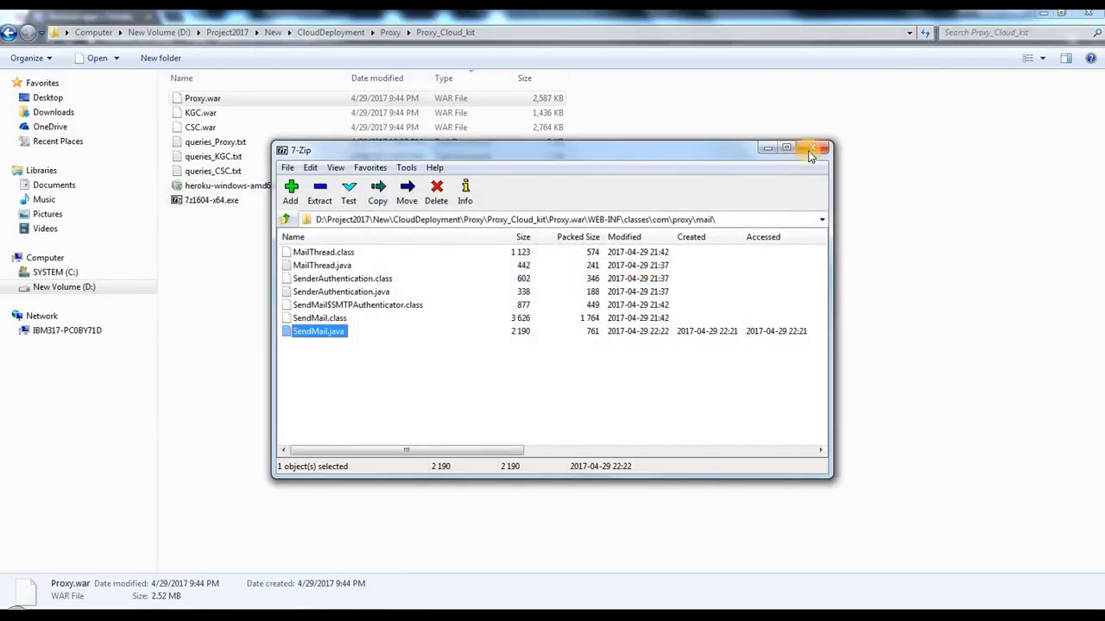
pyautogui.click(811, 154)
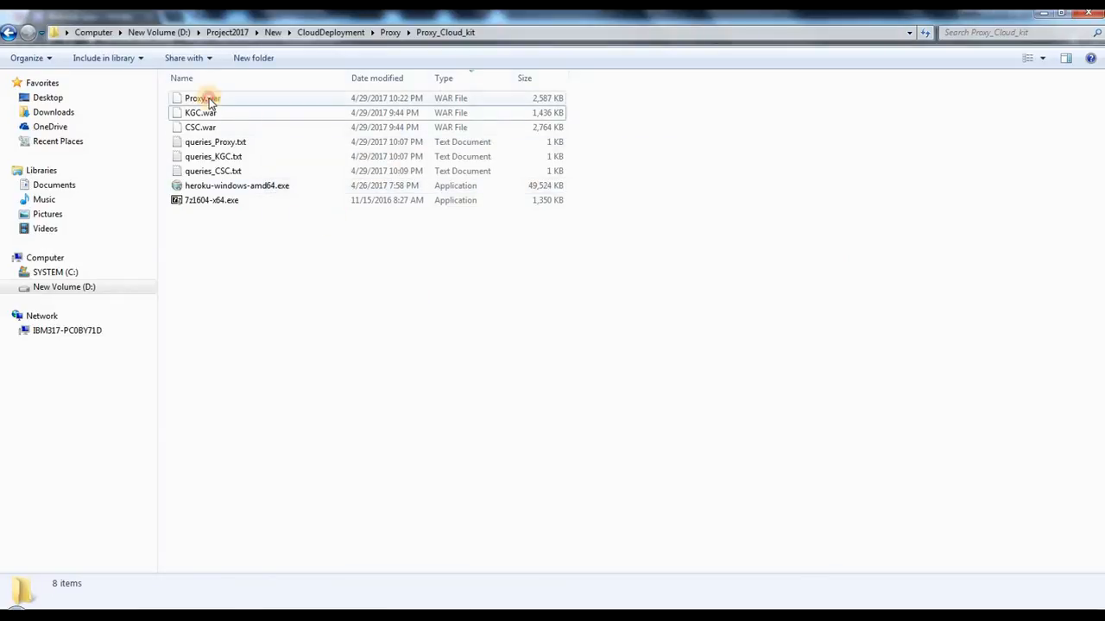
# Step: Look over the Proxy.war, KGC.war and CSC.war files in the Proxy_Cloud_kit folder
pyautogui.click(210, 102)
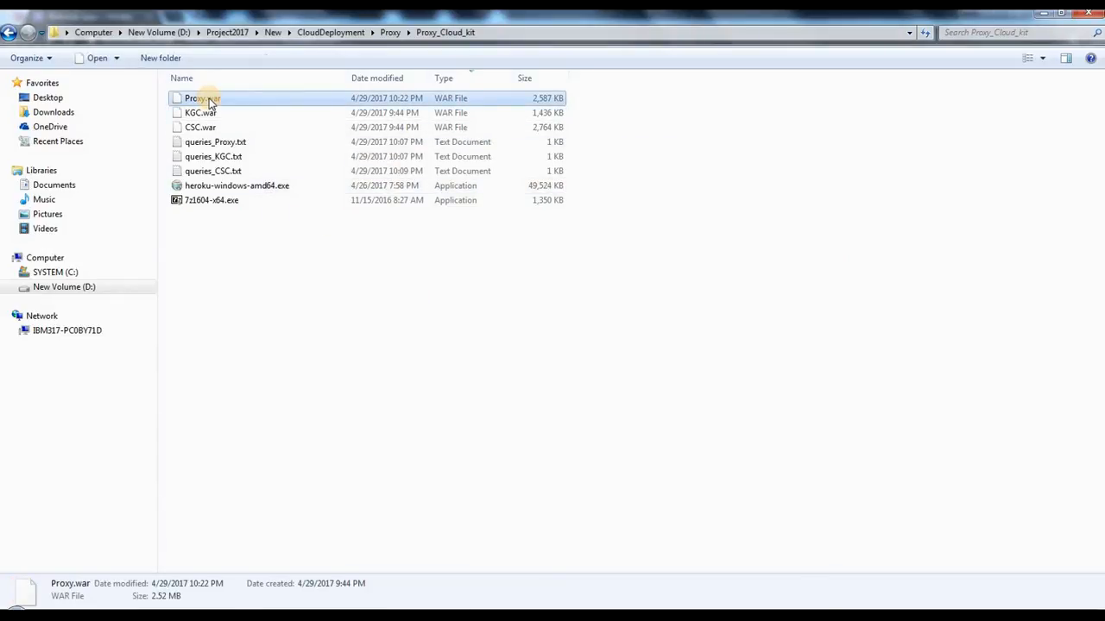
pyautogui.click(200, 127)
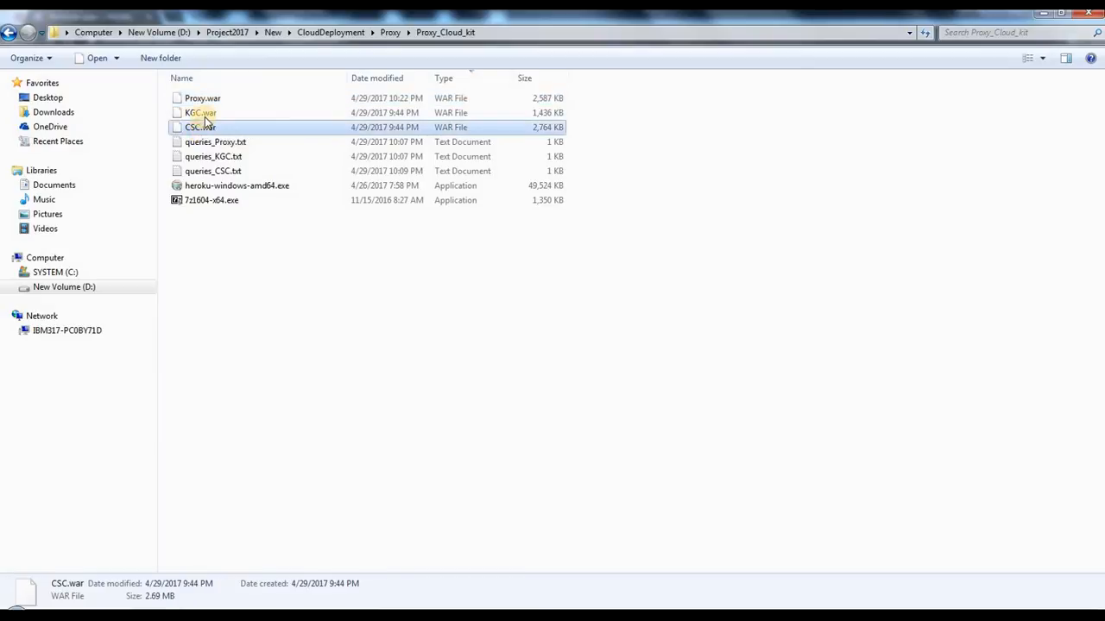
pyautogui.click(205, 115)
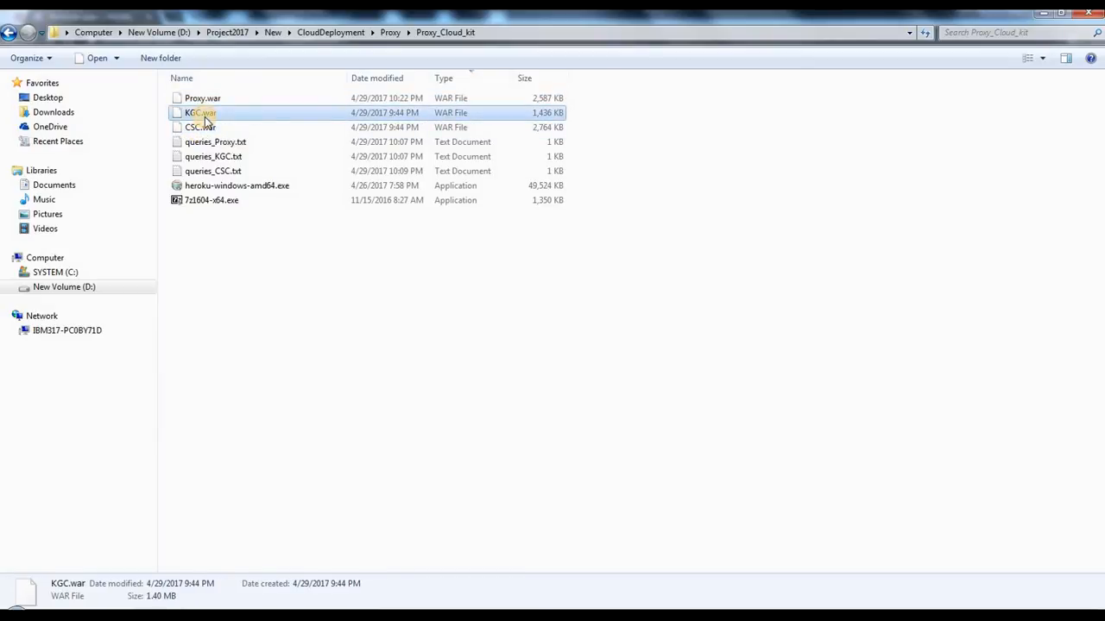
pyautogui.click(202, 130)
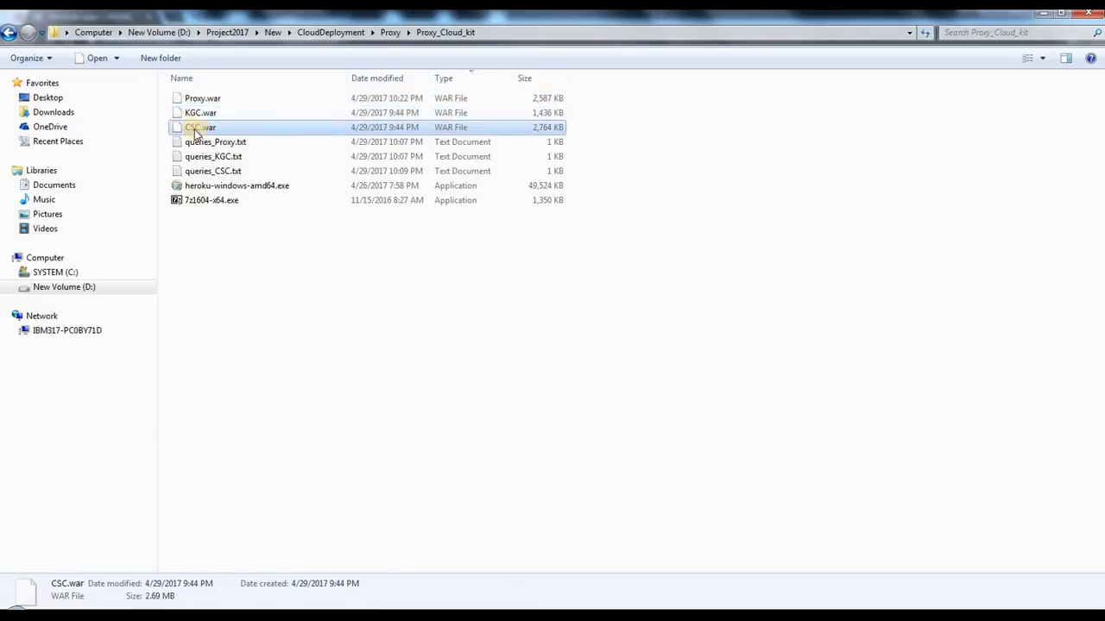
# Step: Open CSC.war as an archive in 7-Zip
pyautogui.click(230, 229)
pyautogui.click(192, 129)
pyautogui.rightClick(193, 130)
pyautogui.click(210, 128)
pyautogui.click(210, 129)
pyautogui.rightClick(211, 130)
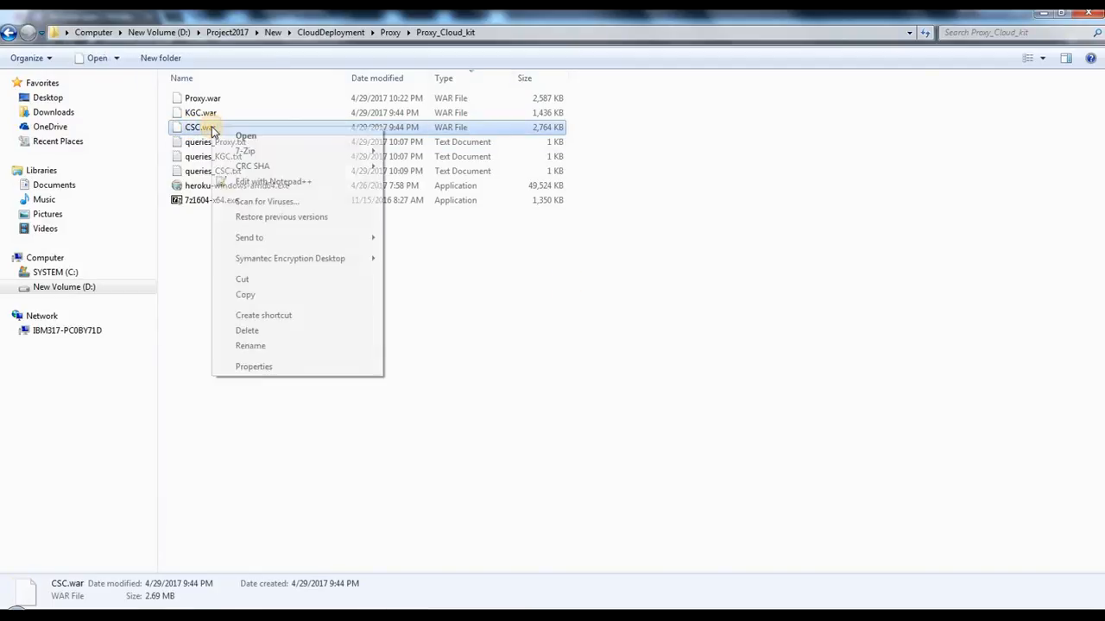
pyautogui.moveTo(264, 153)
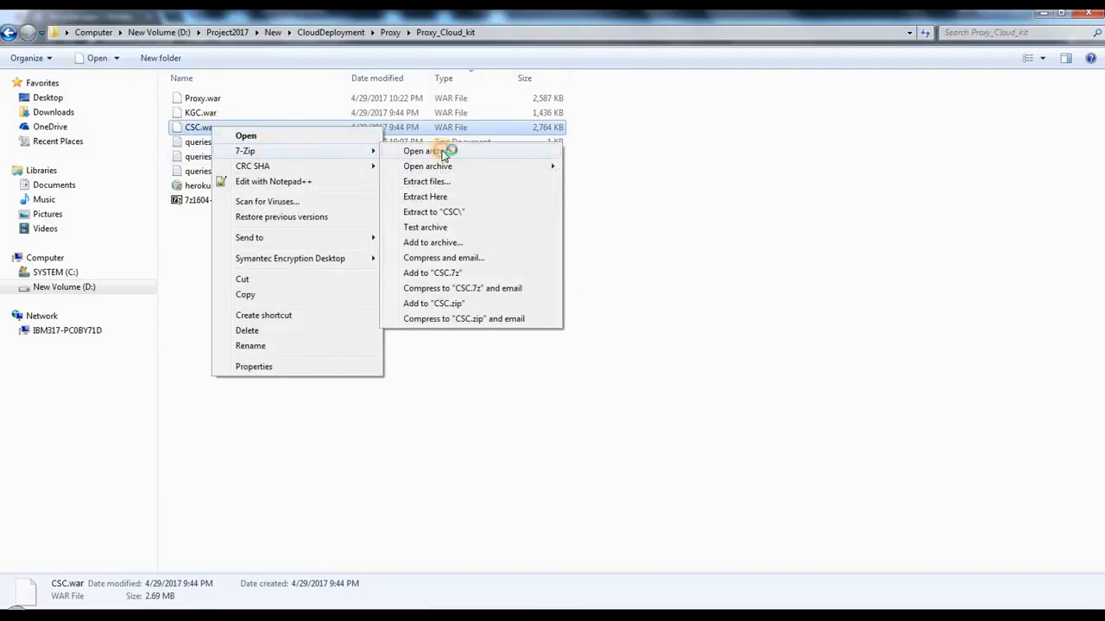
pyautogui.click(441, 152)
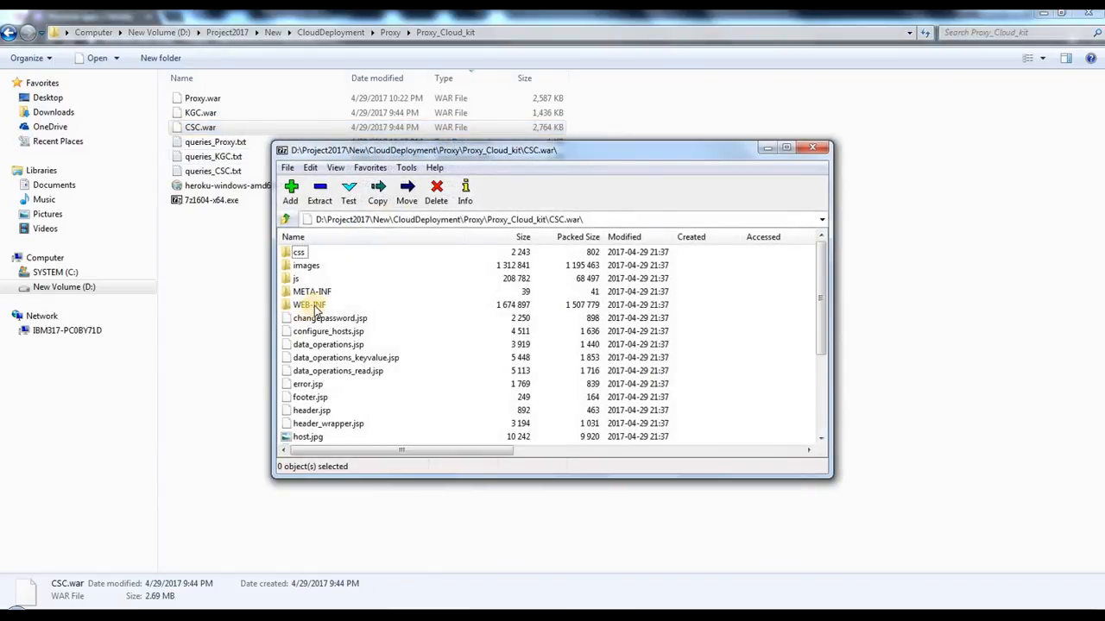
# Step: Browse inside the CSC.war archive to the WEB-INF\classes\com\duic\mail folder
pyautogui.doubleClick(313, 307)
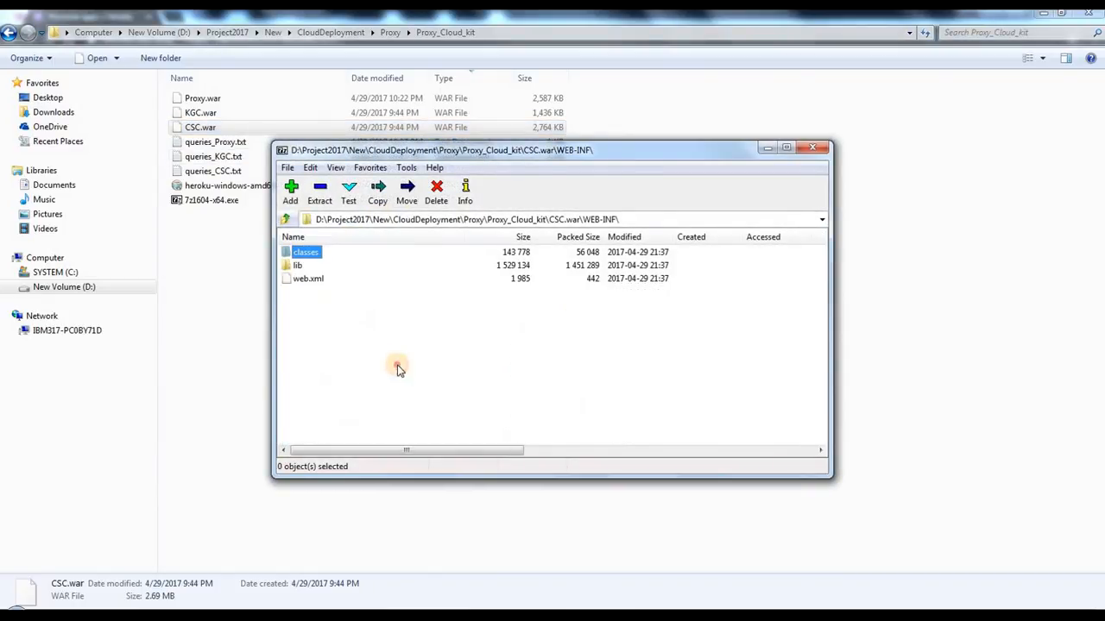
pyautogui.doubleClick(309, 259)
pyautogui.doubleClick(300, 253)
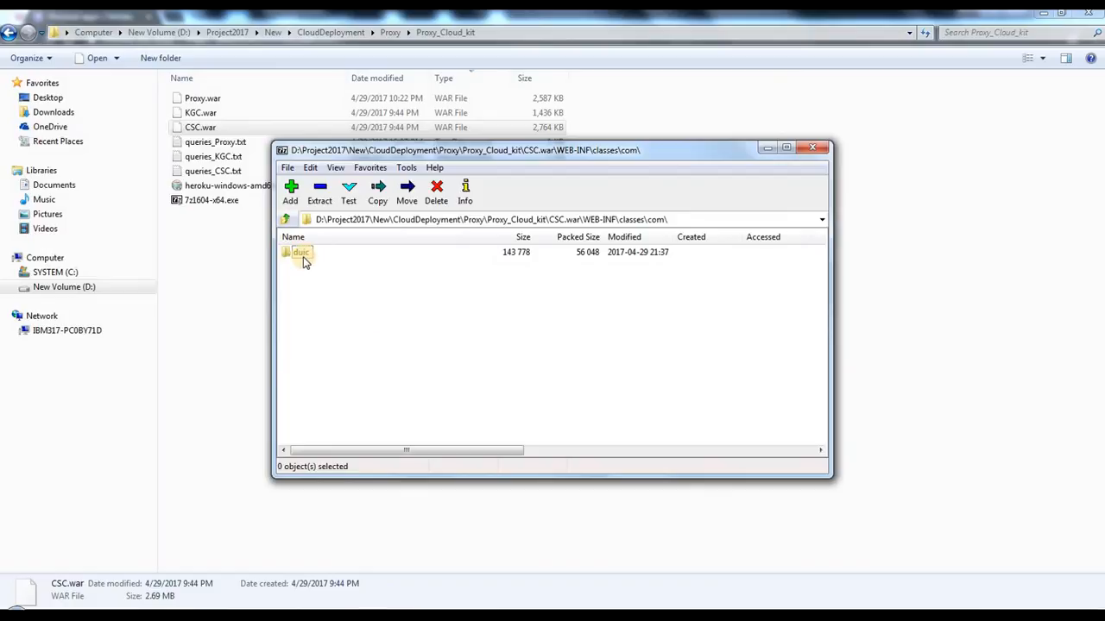
pyautogui.doubleClick(304, 260)
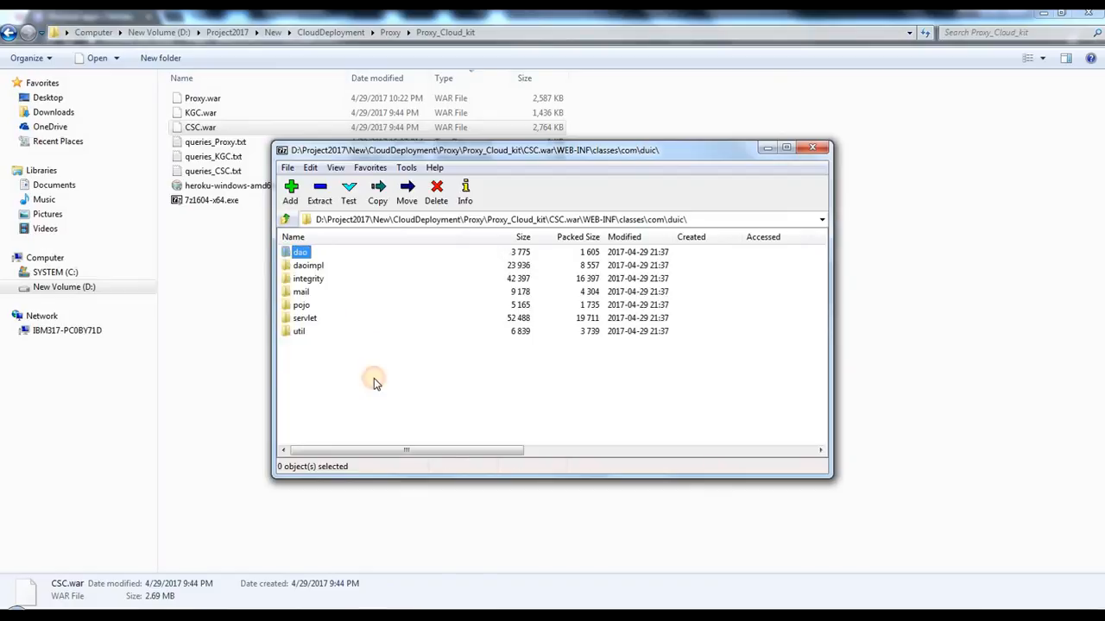
pyautogui.doubleClick(303, 293)
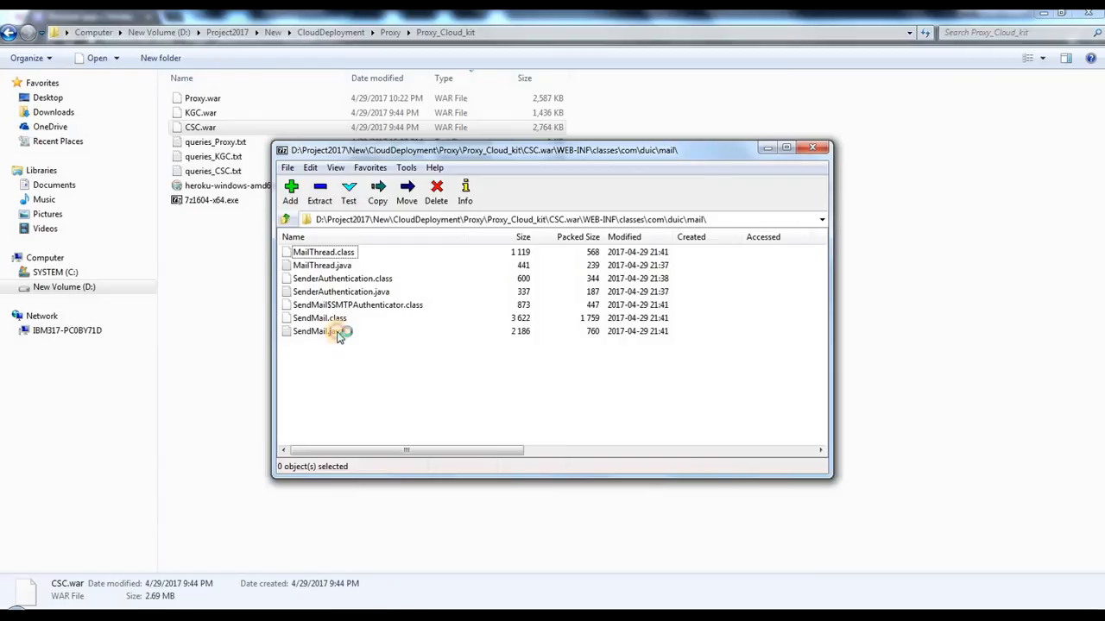
# Step: Open SendMail.java from the CSC.war mail folder and examine the sender e-mail address in its setFrom line
pyautogui.doubleClick(339, 334)
pyautogui.scroll(-7, 474, 284)
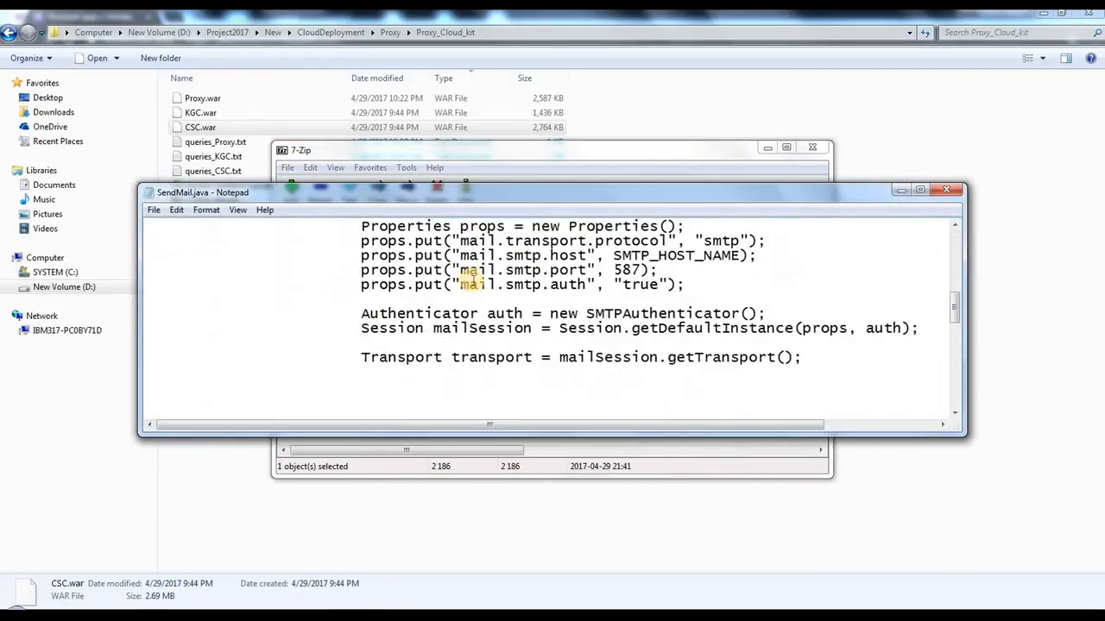
pyautogui.moveTo(697, 342); pyautogui.dragTo(771, 342)
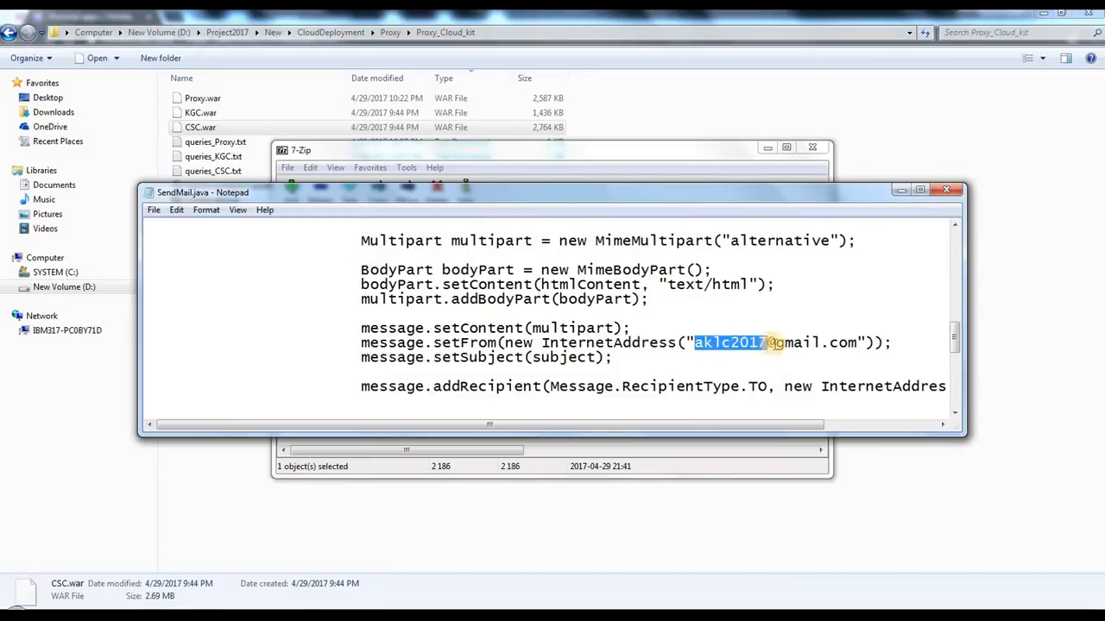
pyautogui.click(902, 343)
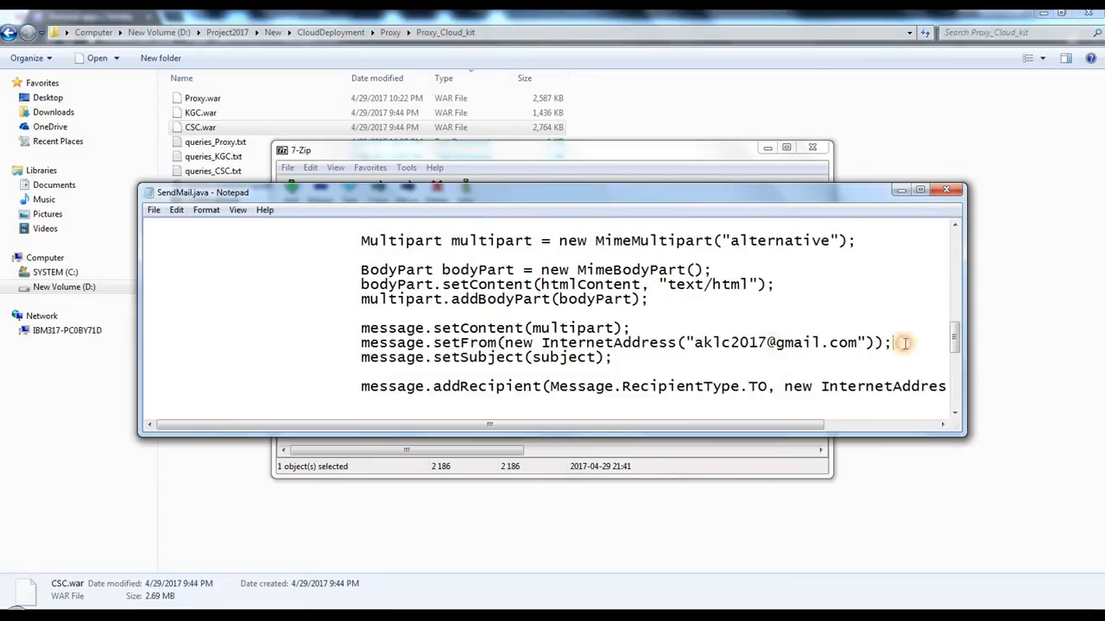
pyautogui.moveTo(769, 342)
pyautogui.mouseDown()
pyautogui.moveTo(696, 343)
pyautogui.moveTo(770, 342)
pyautogui.mouseUp()
pyautogui.click(802, 342)
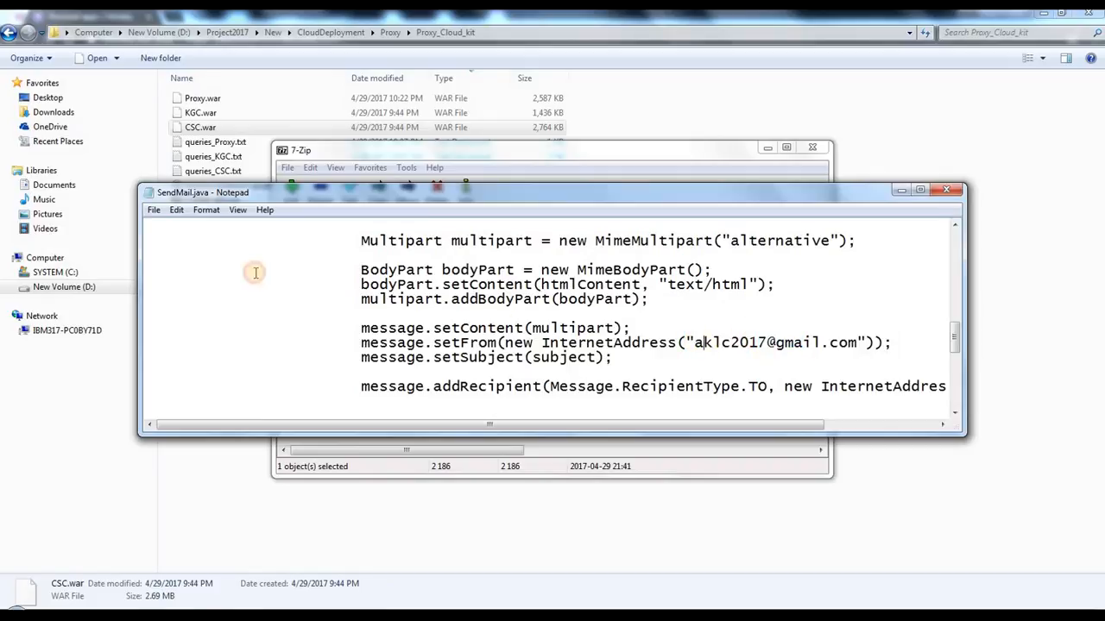
# Step: Save and close SendMail.java, update it inside the CSC.war archive, and close 7-Zip
pyautogui.click(154, 210)
pyautogui.click(180, 258)
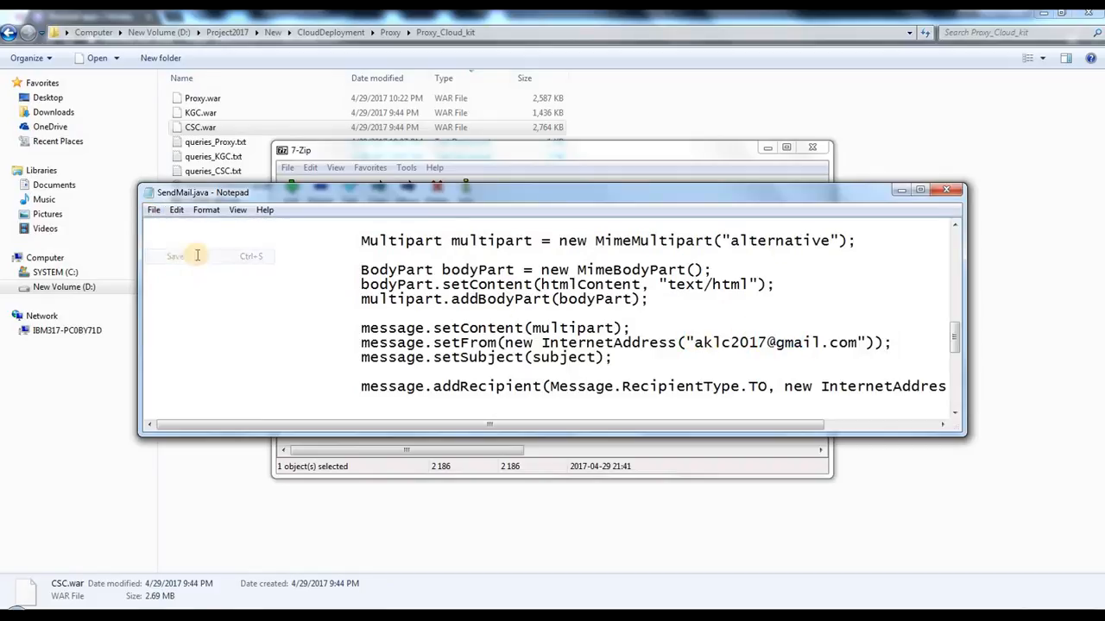
pyautogui.click(946, 189)
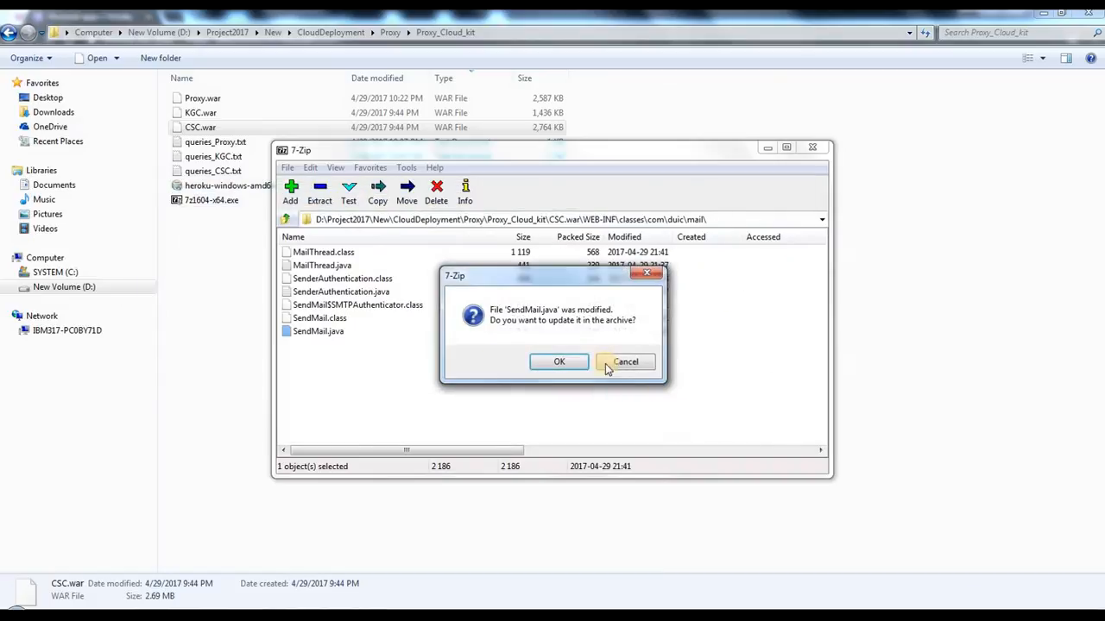
pyautogui.click(558, 362)
pyautogui.click(821, 152)
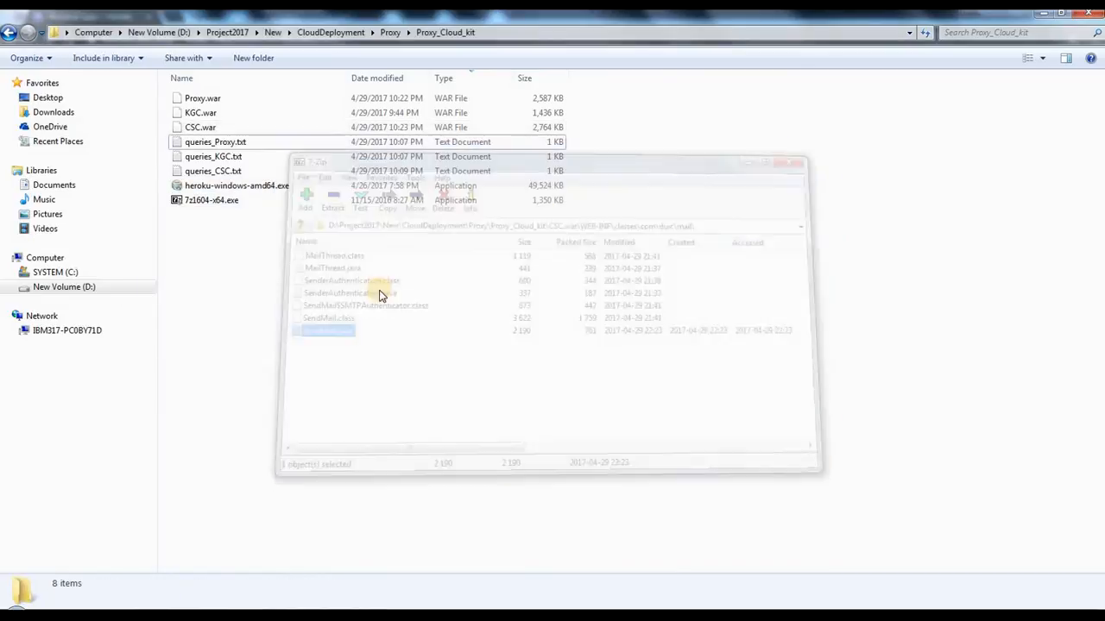
# Step: Copy Proxy.war, KGC.war and CSC.war from the Proxy_Cloud_kit folder
pyautogui.click(214, 100)
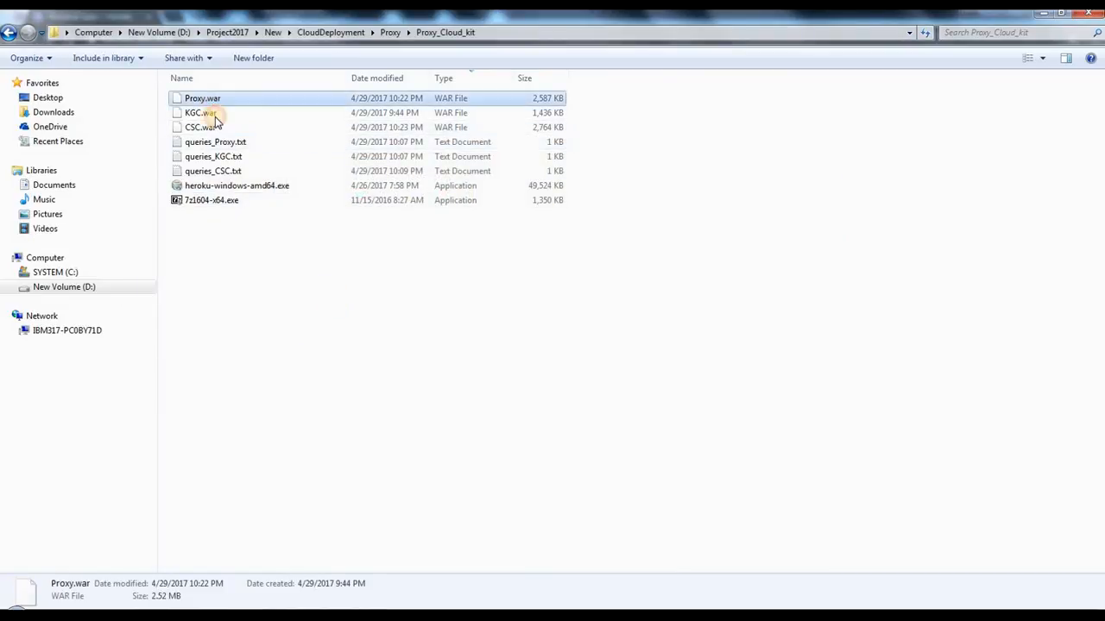
pyautogui.keyDown('ctrl'); pyautogui.click(215, 113); pyautogui.keyUp('ctrl')
pyautogui.keyDown('ctrl'); pyautogui.click(215, 127); pyautogui.keyUp('ctrl')
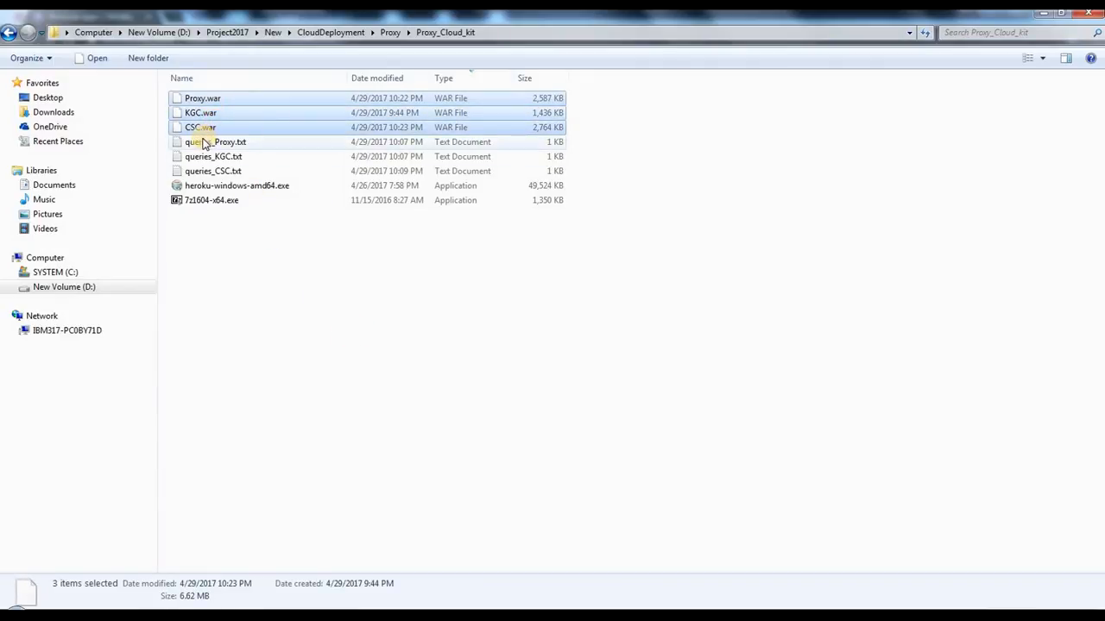
pyautogui.click(314, 333)
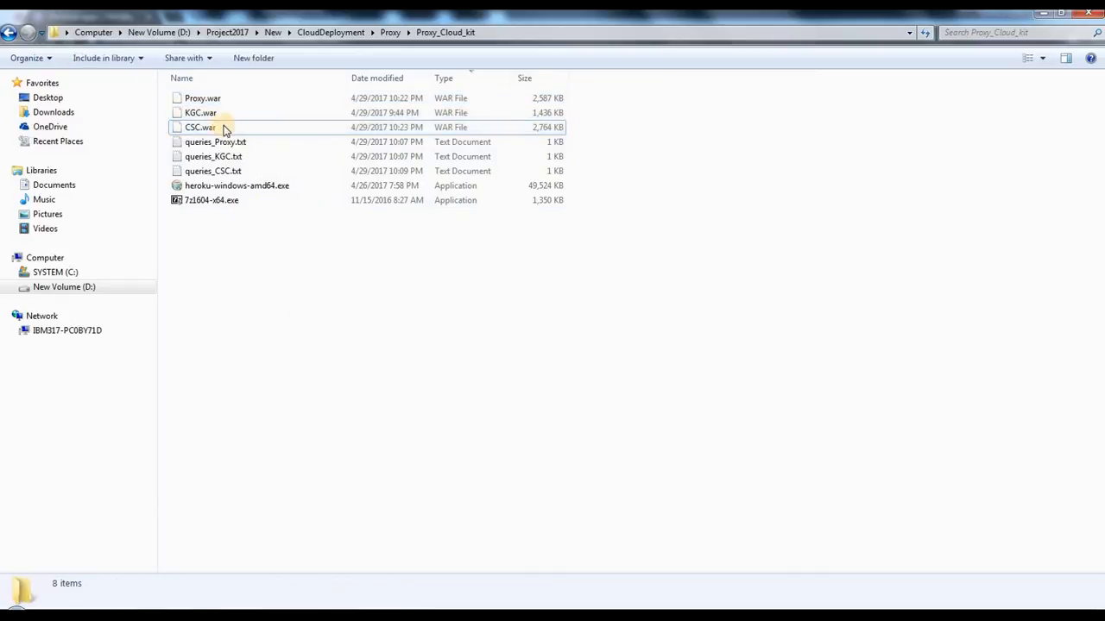
pyautogui.click(207, 129)
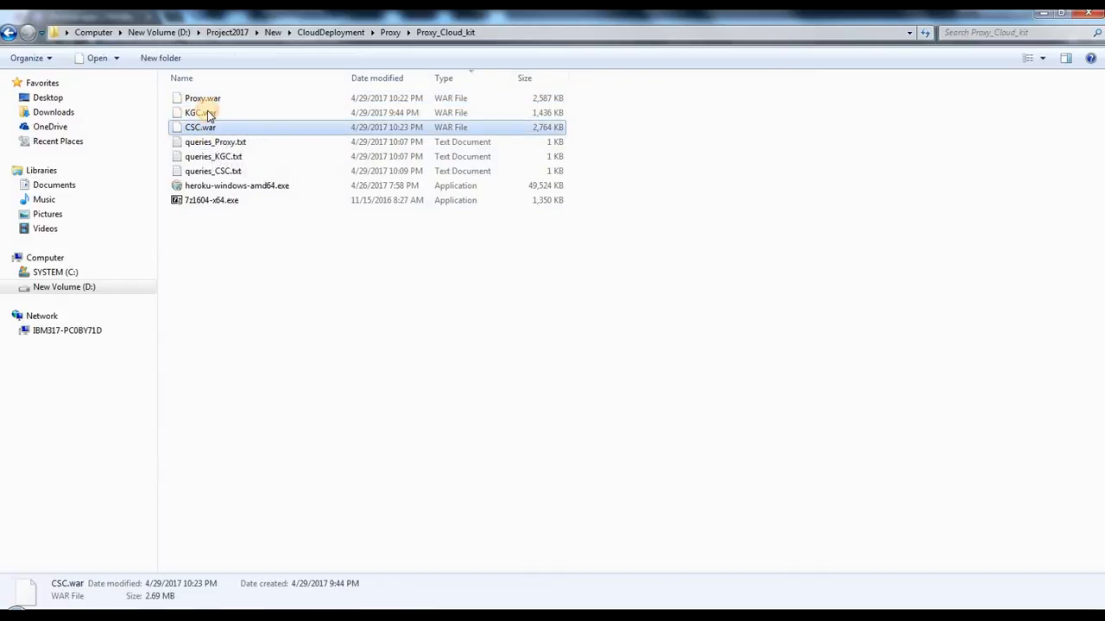
pyautogui.keyDown('shift'); pyautogui.click(209, 99); pyautogui.keyUp('shift')
pyautogui.rightClick(233, 126)
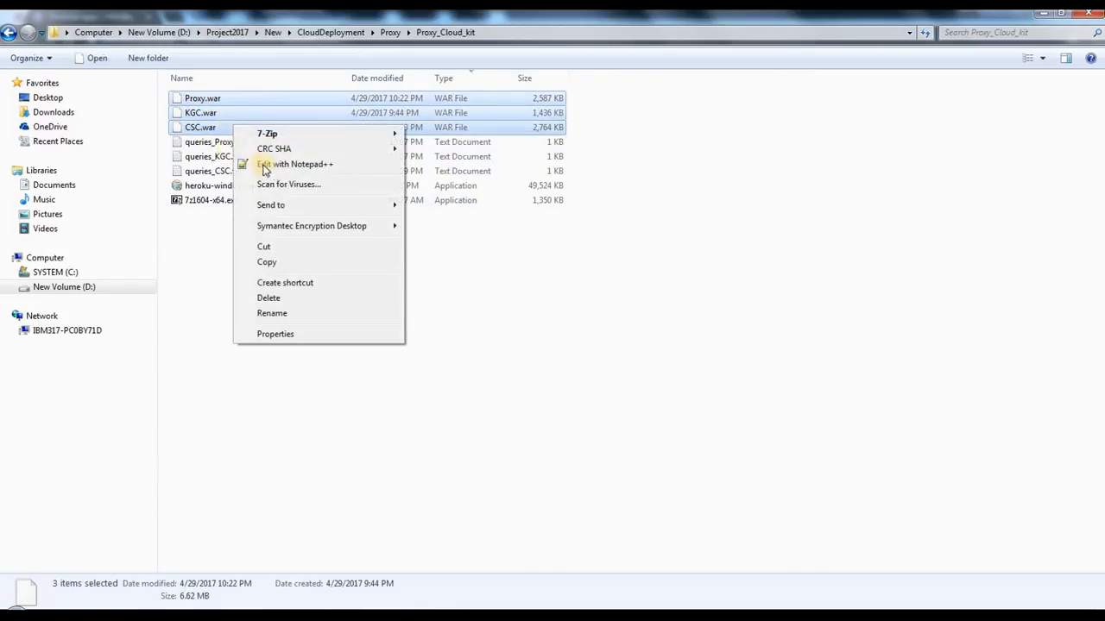
pyautogui.click(276, 262)
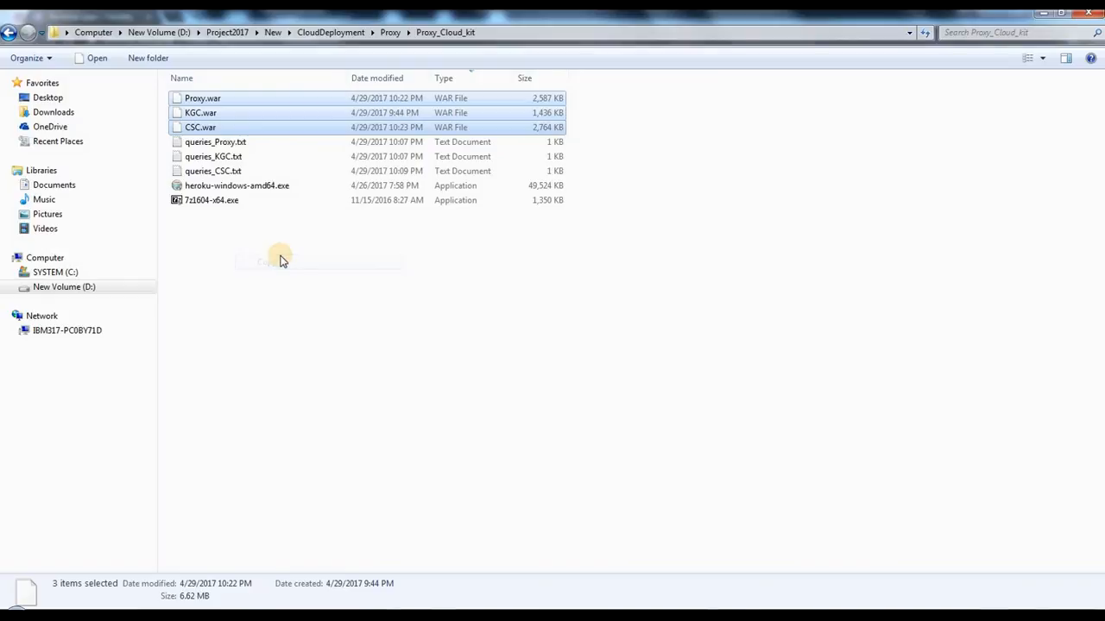
# Step: Create a folder named war in the root of the D: drive and open it
pyautogui.click(159, 32)
pyautogui.click(719, 299)
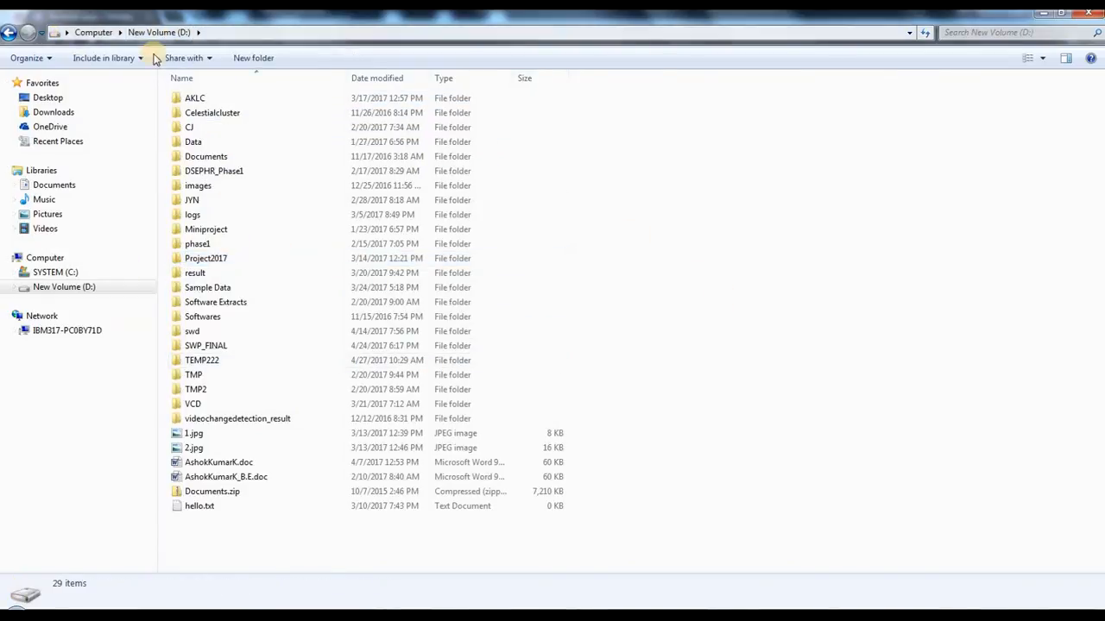
pyautogui.click(80, 32)
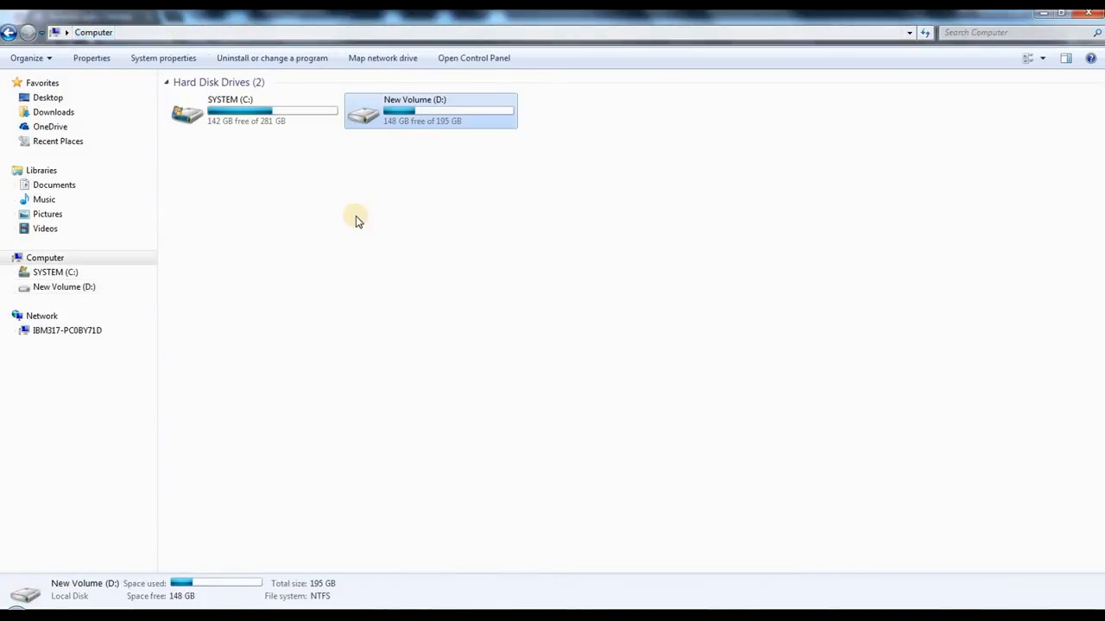
pyautogui.doubleClick(437, 103)
pyautogui.rightClick(722, 230)
pyautogui.moveTo(769, 428)
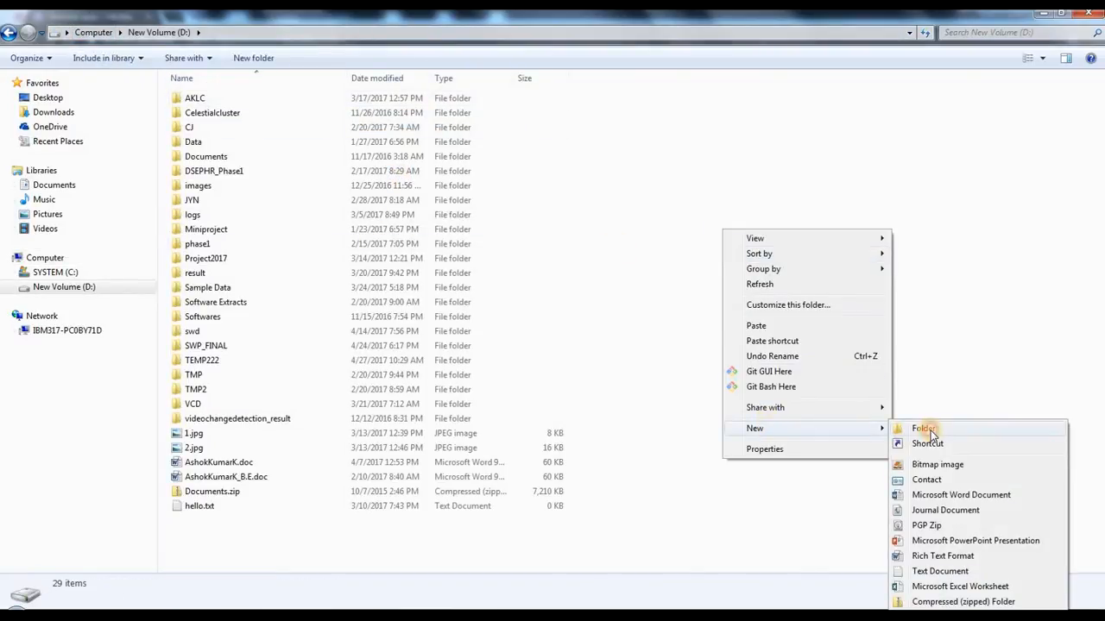
pyautogui.click(914, 430)
pyautogui.write('war')
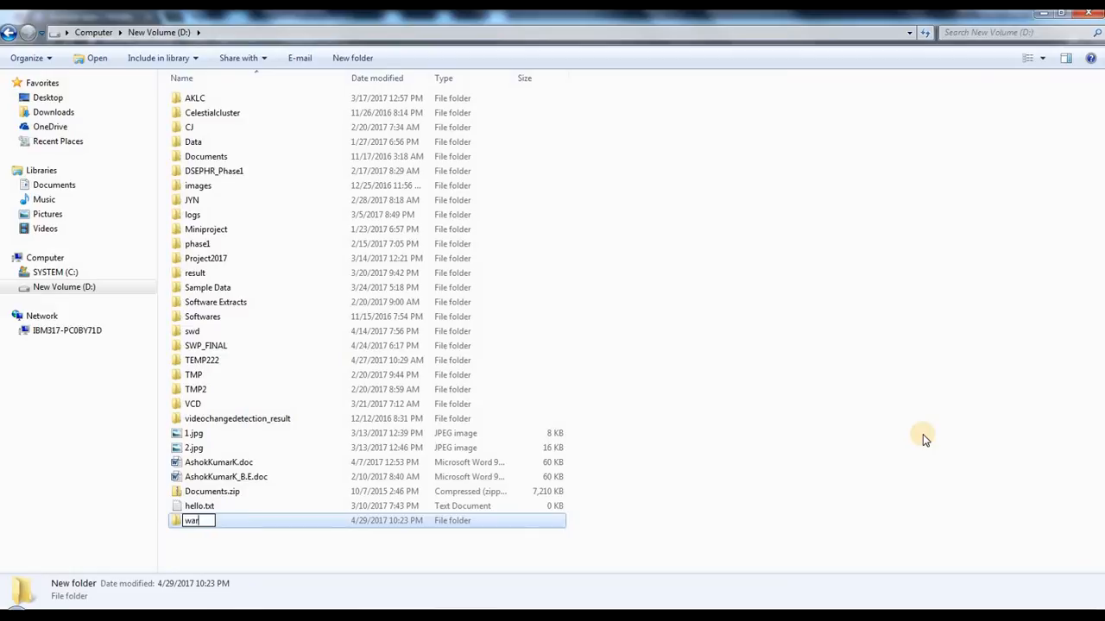
pyautogui.press('Return')
pyautogui.press('Return')
# Step: Paste the three copied WAR files into the D:\war folder
pyautogui.click(274, 32)
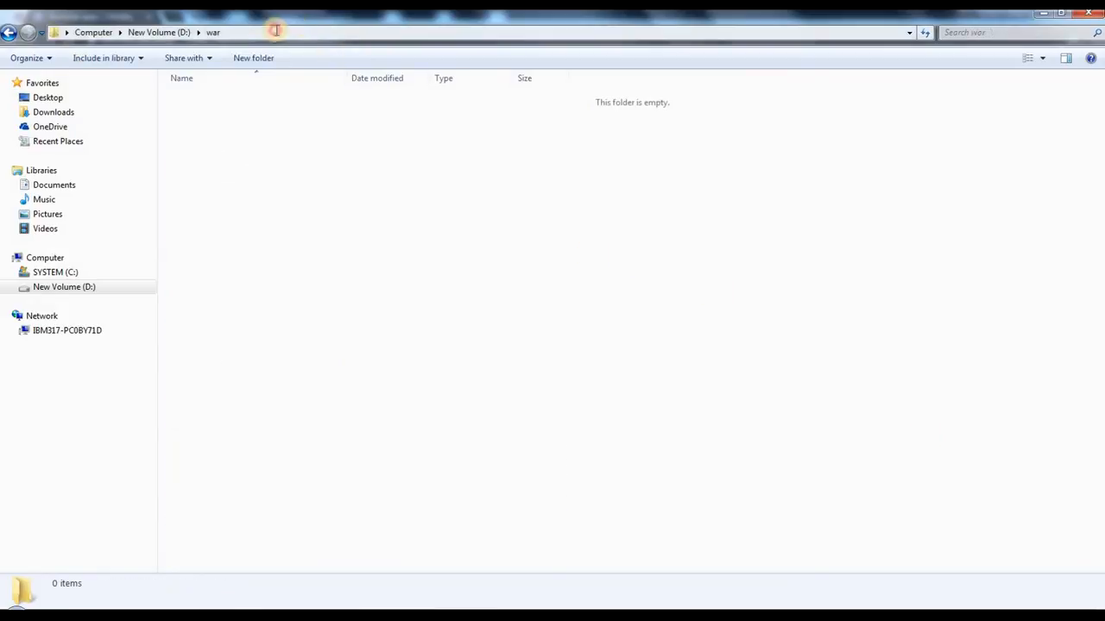
pyautogui.click(291, 175)
pyautogui.rightClick(291, 160)
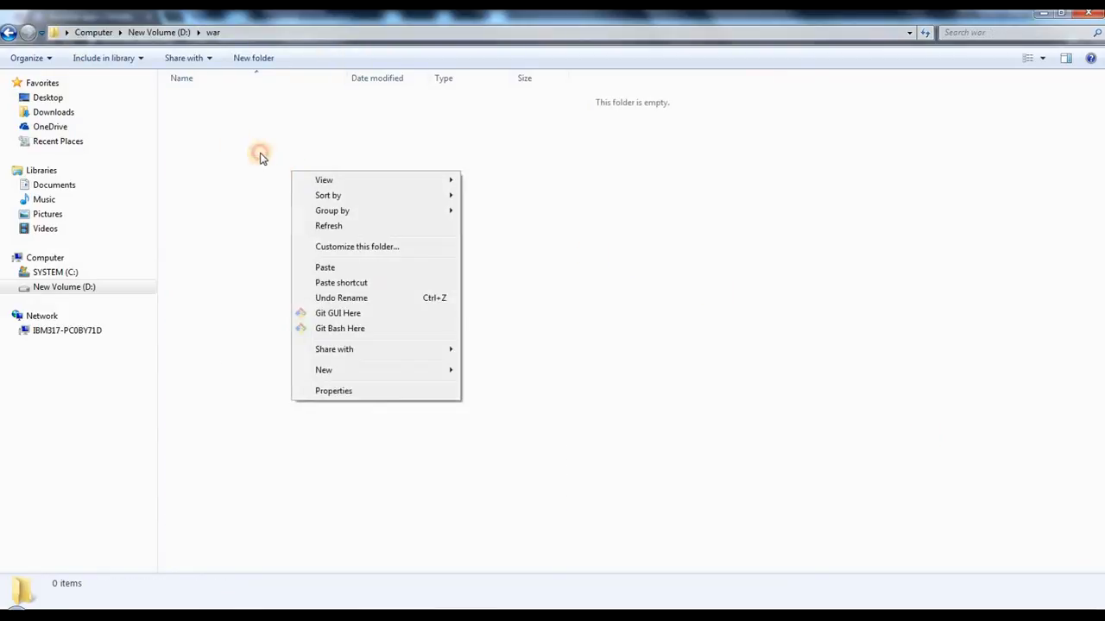
pyautogui.rightClick(260, 154)
pyautogui.click(309, 248)
pyautogui.click(517, 289)
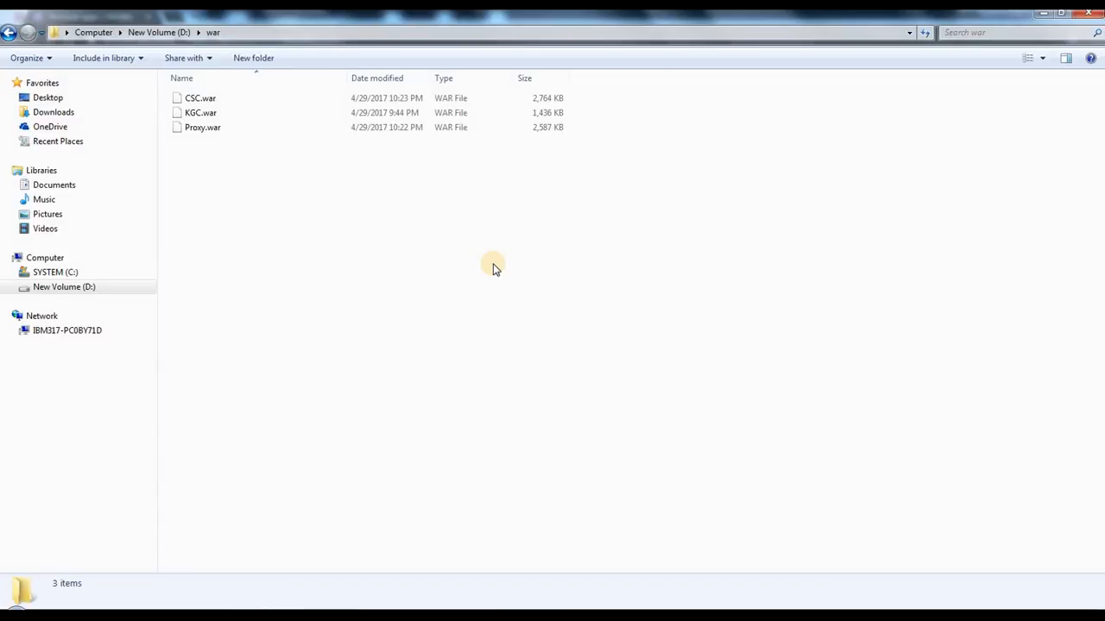
# Step: Review the war folder's location on the D: drive and the WAR files inside it
pyautogui.click(159, 32)
pyautogui.click(740, 378)
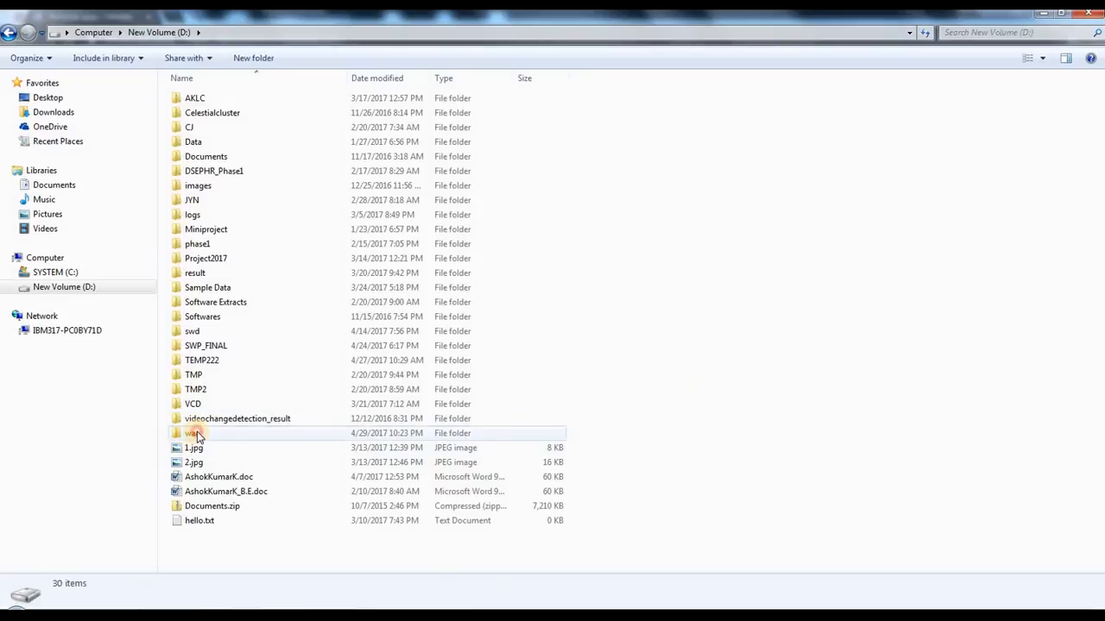
pyautogui.click(196, 436)
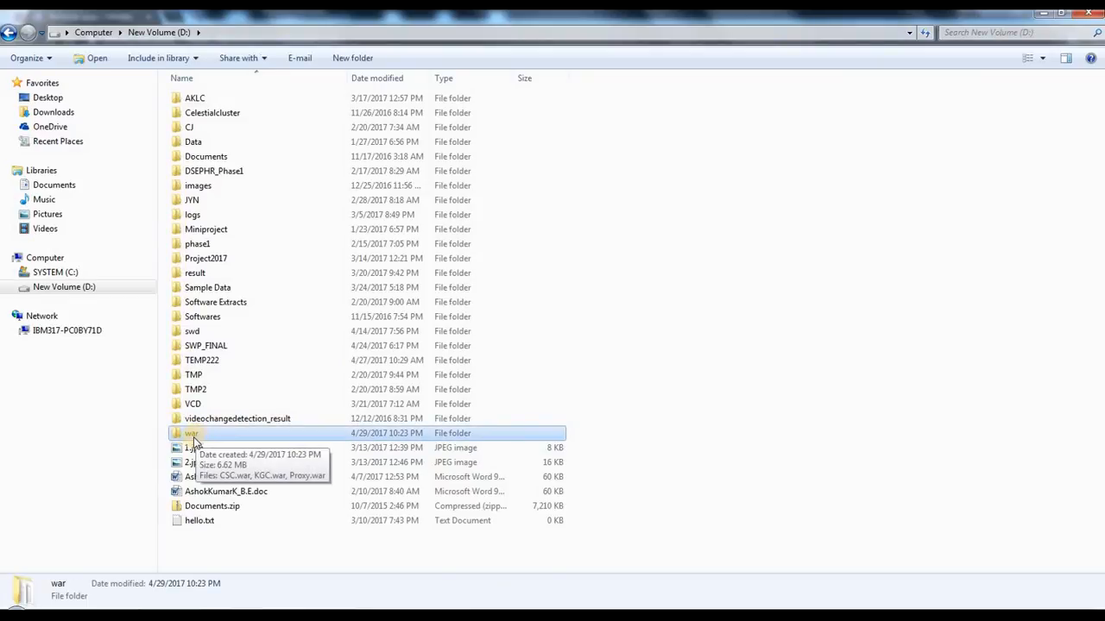
pyautogui.click(601, 341)
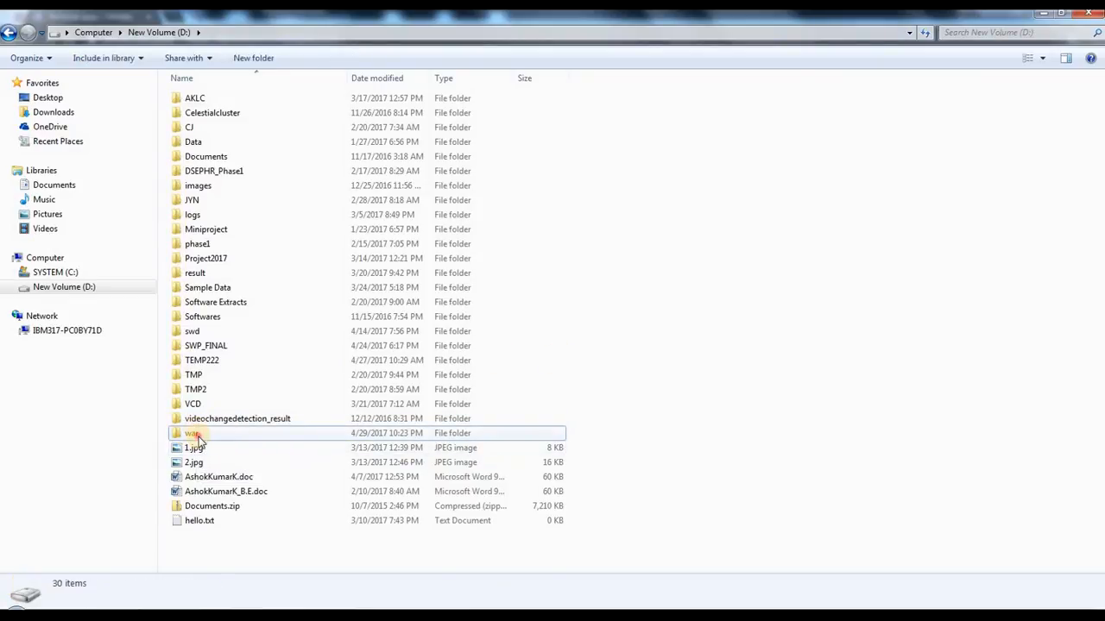
pyautogui.doubleClick(197, 436)
pyautogui.moveTo(316, 234); pyautogui.dragTo(229, 105)
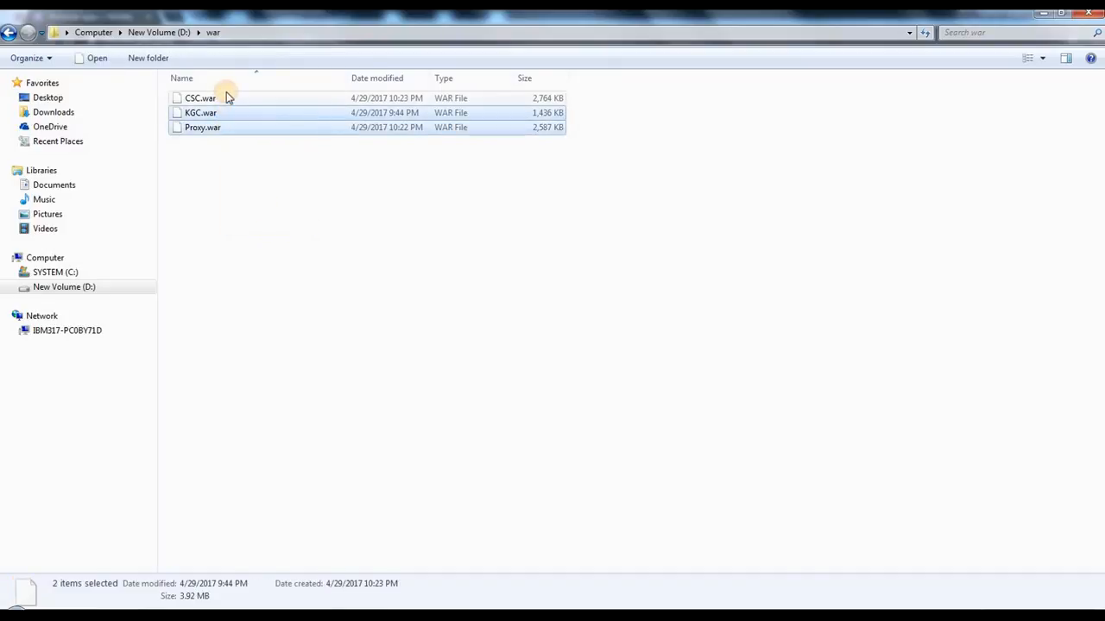
pyautogui.click(266, 210)
pyautogui.click(160, 33)
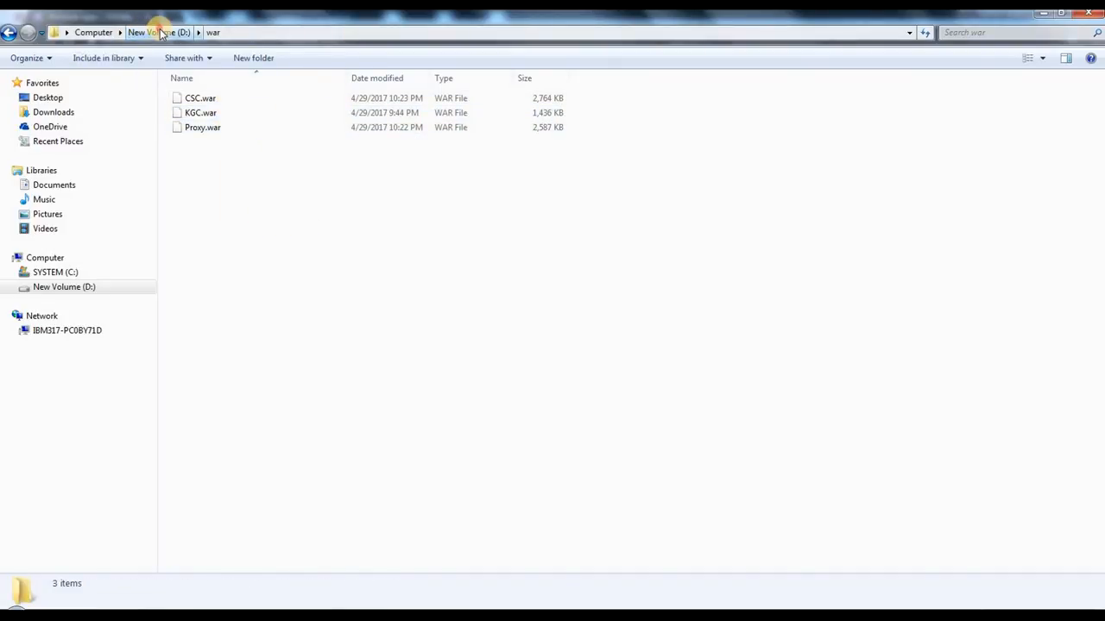
pyautogui.doubleClick(198, 432)
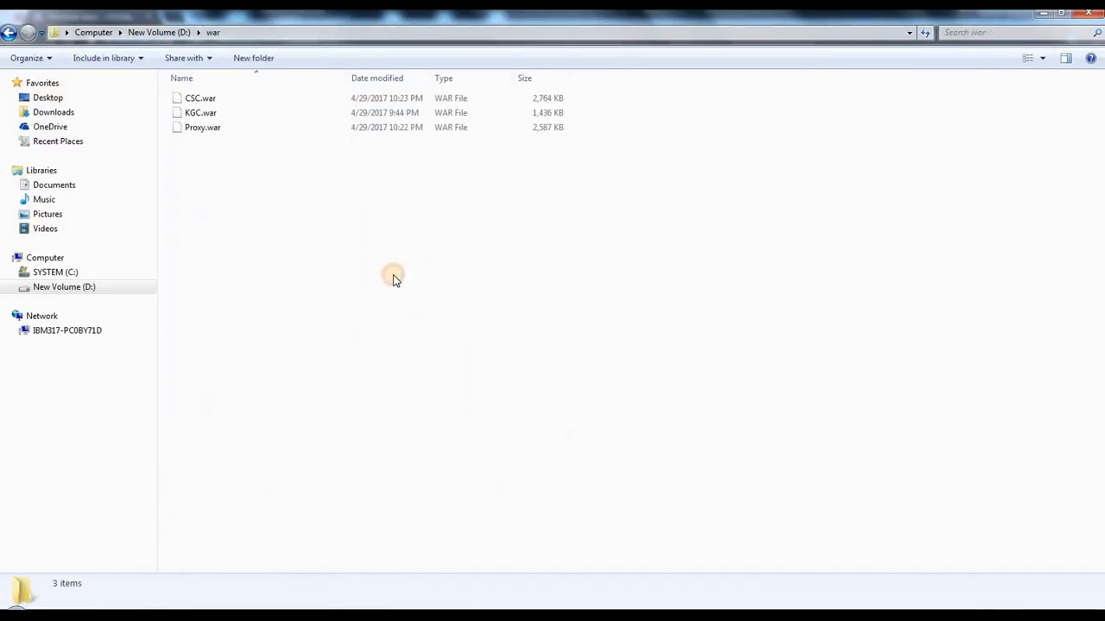
pyautogui.moveTo(236, 113); pyautogui.dragTo(395, 264)
pyautogui.click(365, 209)
pyautogui.moveTo(264, 189); pyautogui.dragTo(217, 95)
pyautogui.click(367, 328)
# Step: Close the Command Prompt window used for the database queries and switch to the one with the Heroku session
pyautogui.moveTo(355, 580)
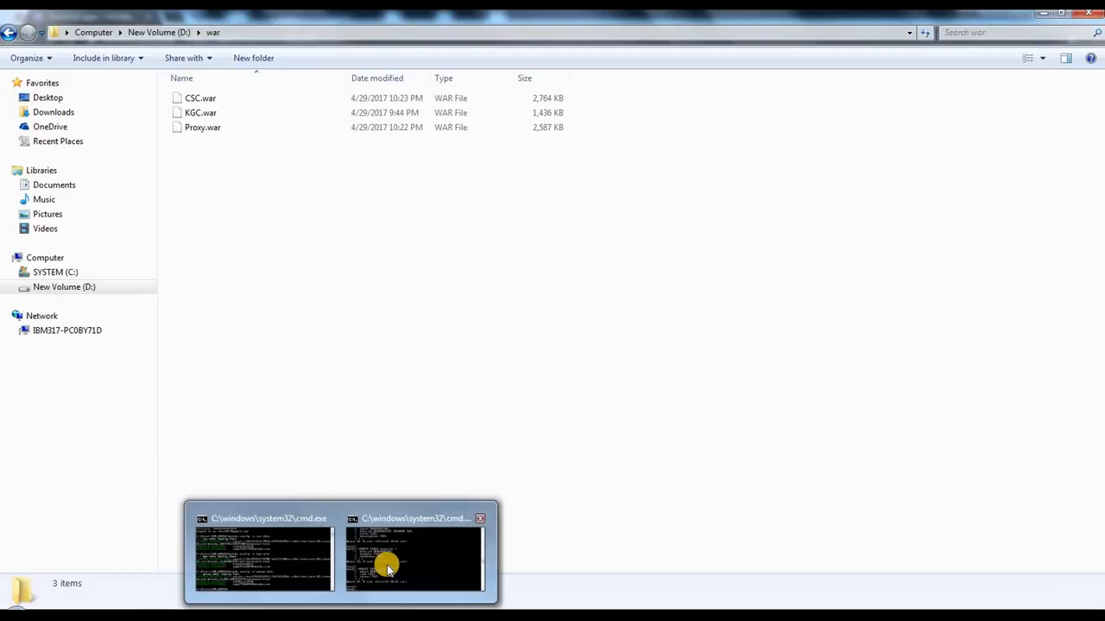
pyautogui.click(480, 518)
pyautogui.click(343, 613)
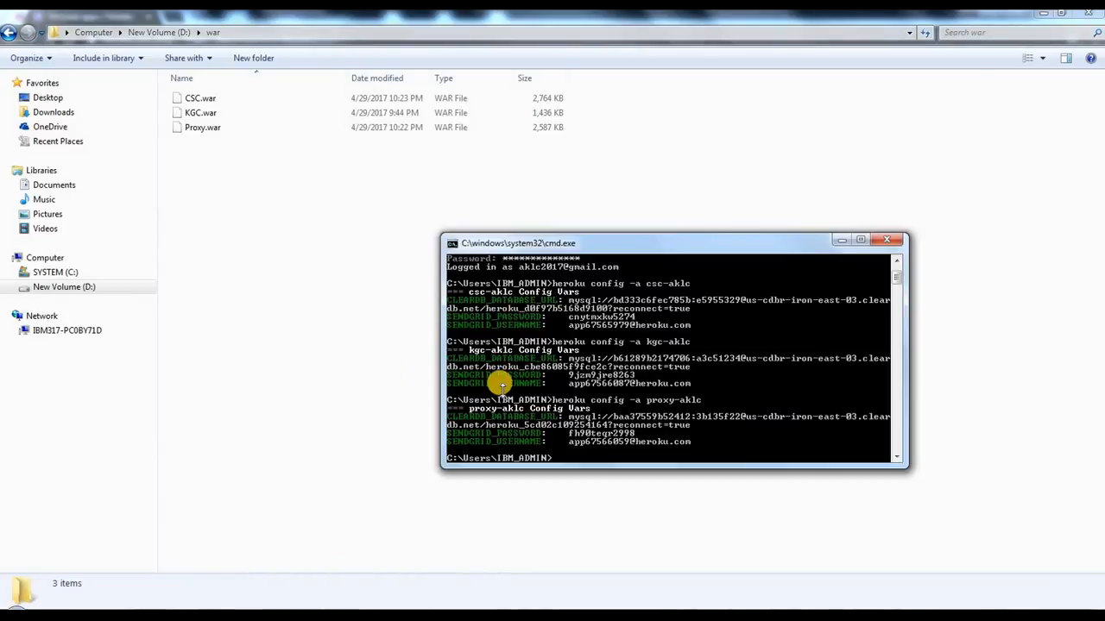
# Step: Install the Heroku deploy plugin by running heroku plugins:install heroku-cli-deploy
pyautogui.scroll(1, 533, 307)
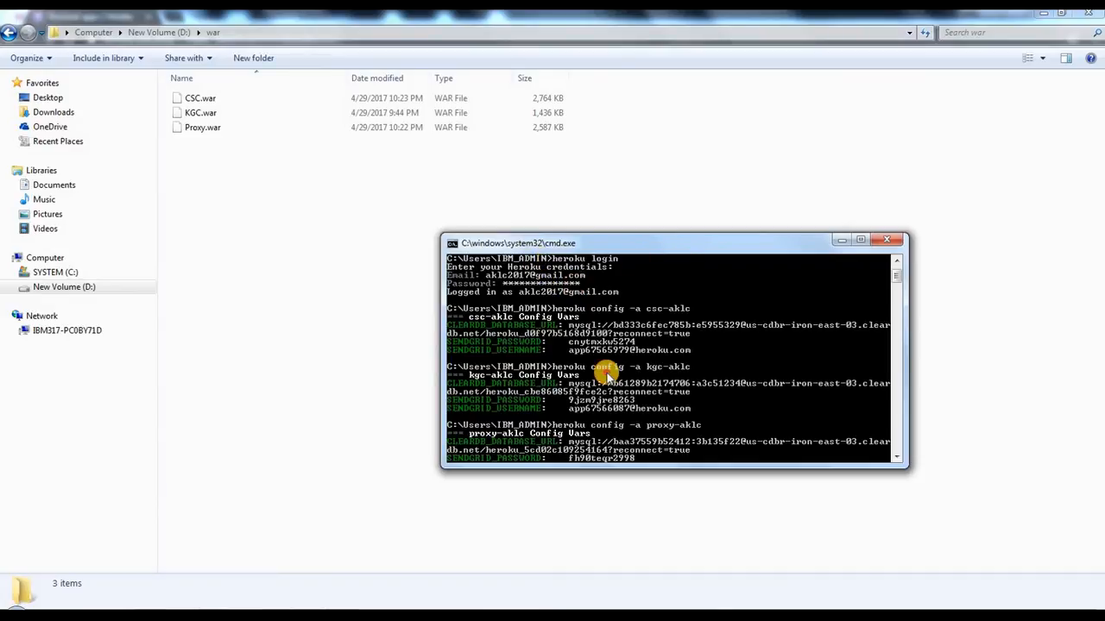
pyautogui.scroll(-1, 596, 341)
pyautogui.scroll(-5, 618, 375)
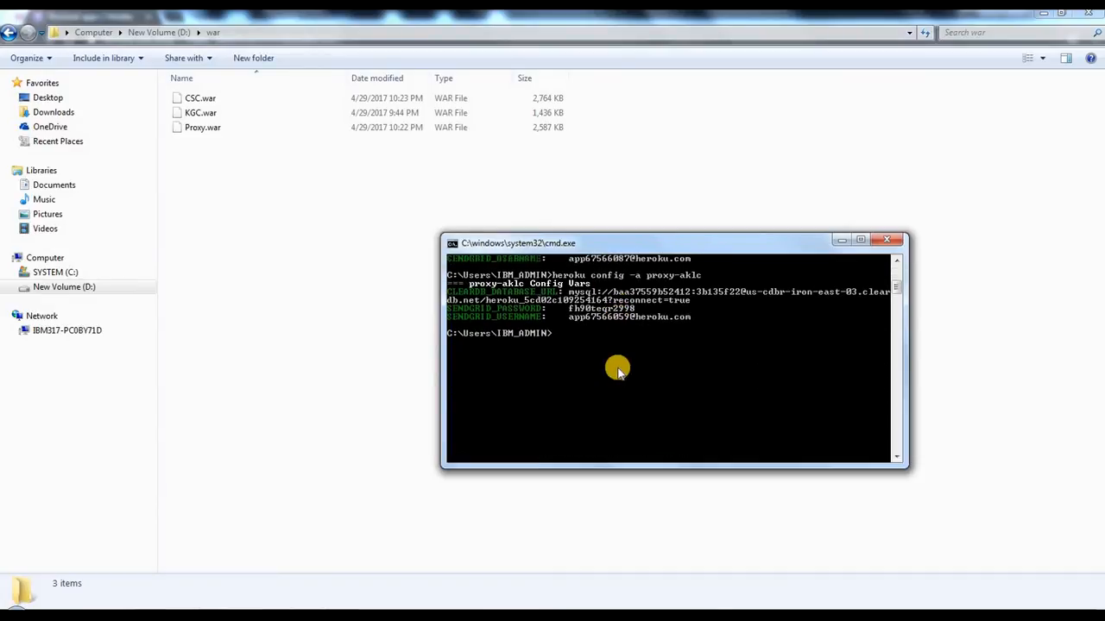
pyautogui.scroll(1, 618, 376)
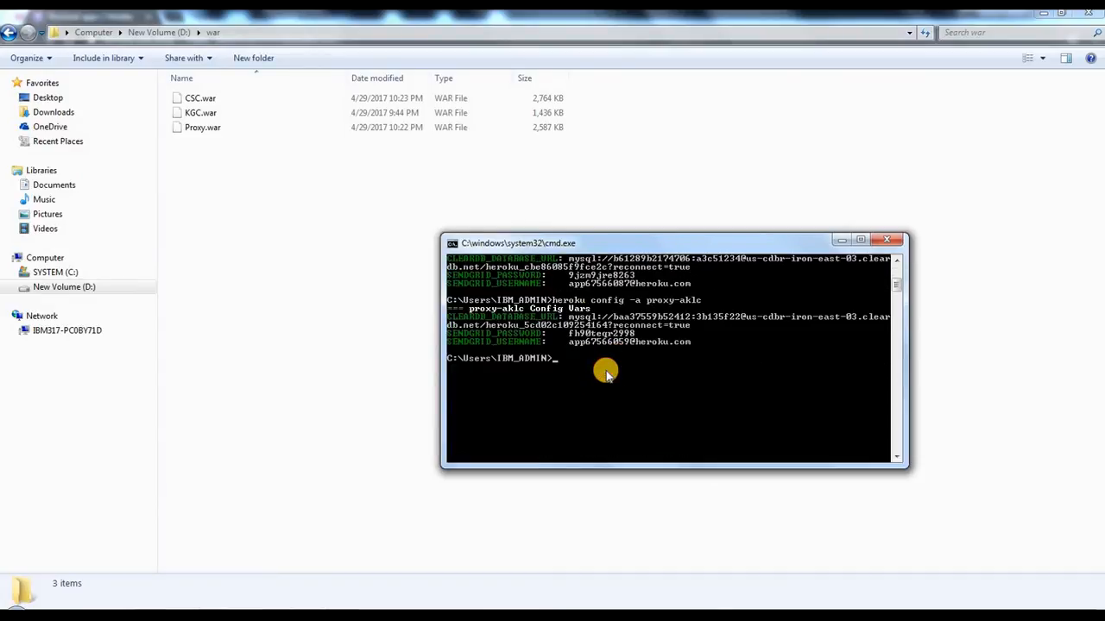
pyautogui.write('heroku plugins:install heroku-cli-deploy')
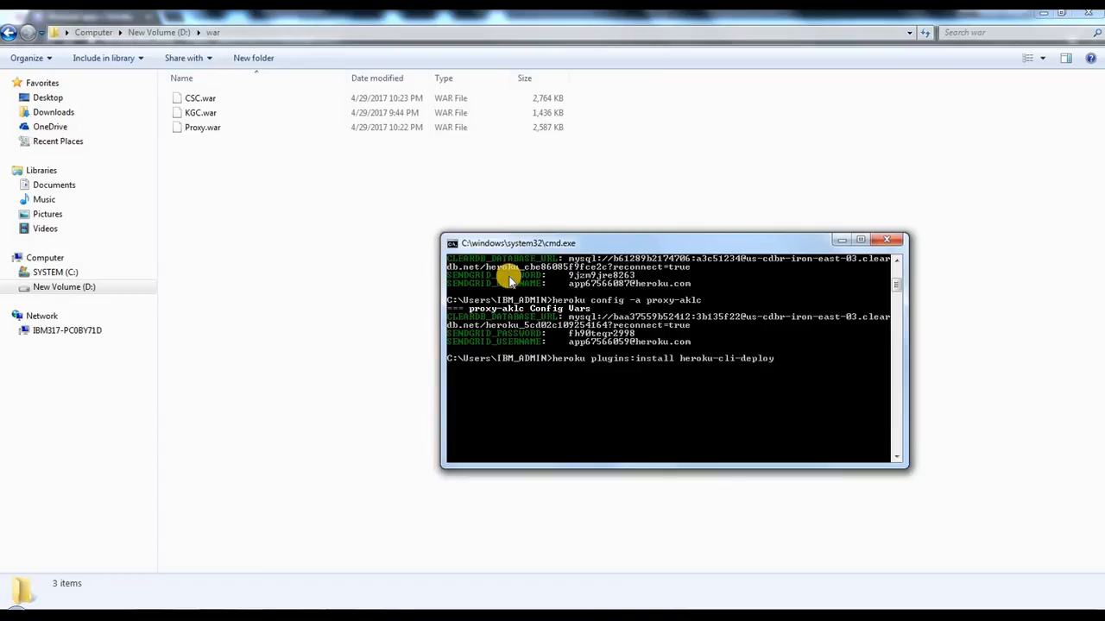
pyautogui.press('Return')
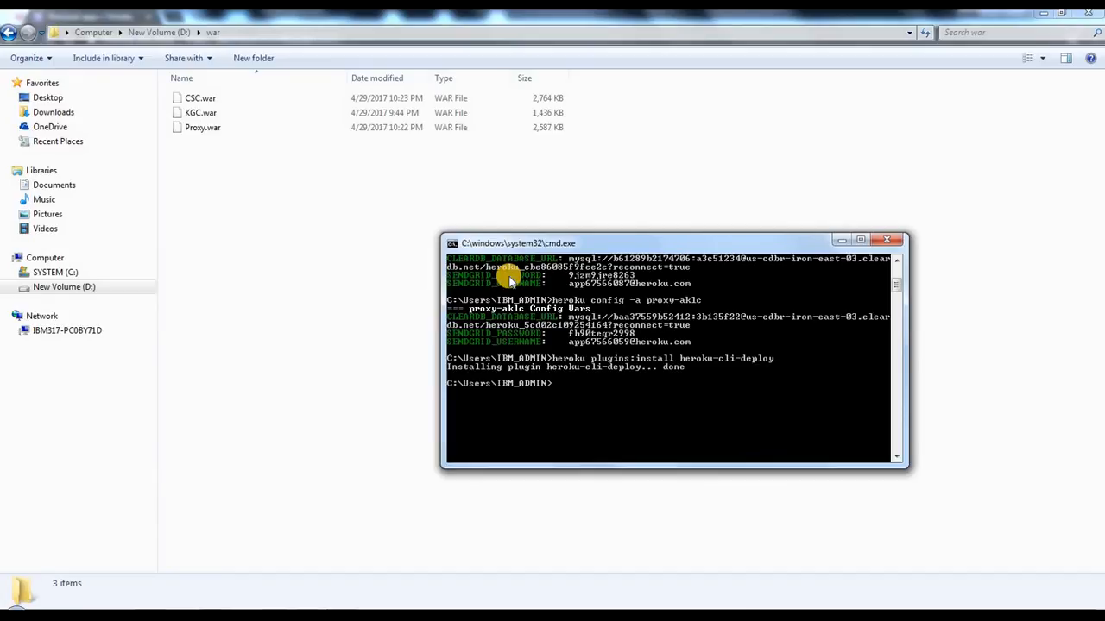
# Step: Check the file names CSC.war, KGC.war and Proxy.war in the D:\war folder
pyautogui.click(597, 388)
pyautogui.click(224, 106)
pyautogui.click(223, 116)
pyautogui.click(222, 130)
pyautogui.click(227, 97)
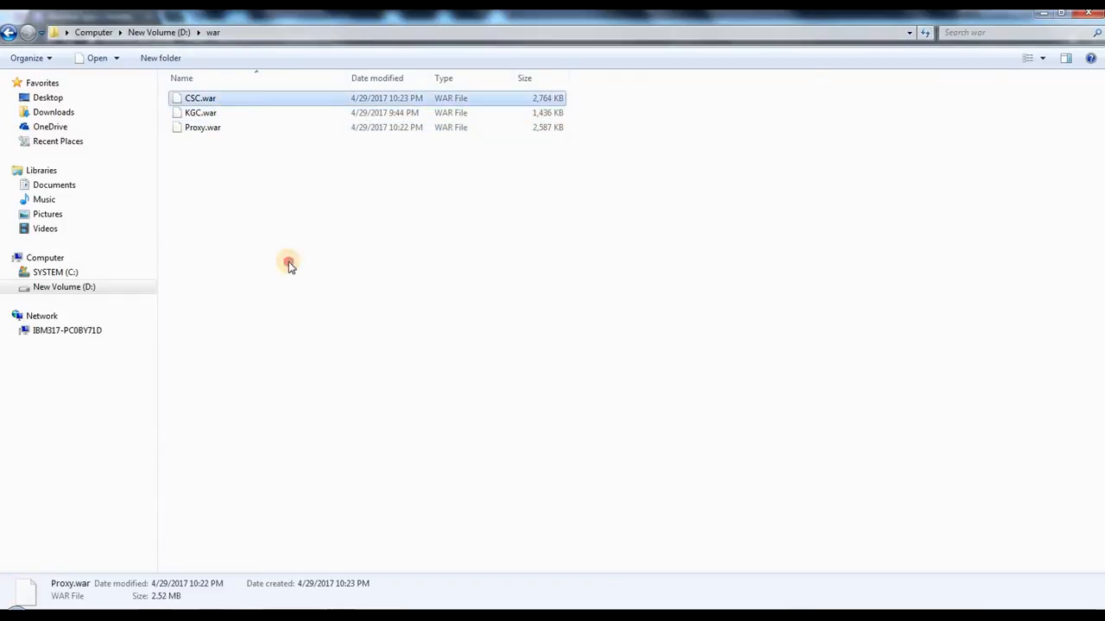
pyautogui.click(288, 261)
# Step: In Command Prompt, begin the deployment command heroku war:deploy "D:/war/CSC.war" --app
pyautogui.click(537, 615)
pyautogui.click(677, 407)
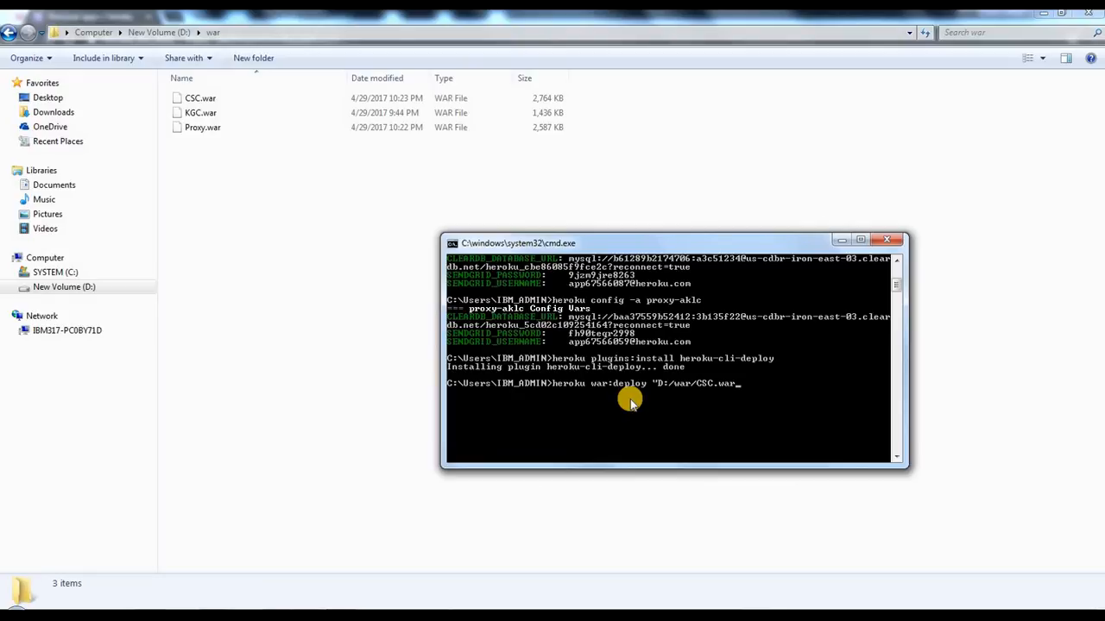
pyautogui.click(651, 388)
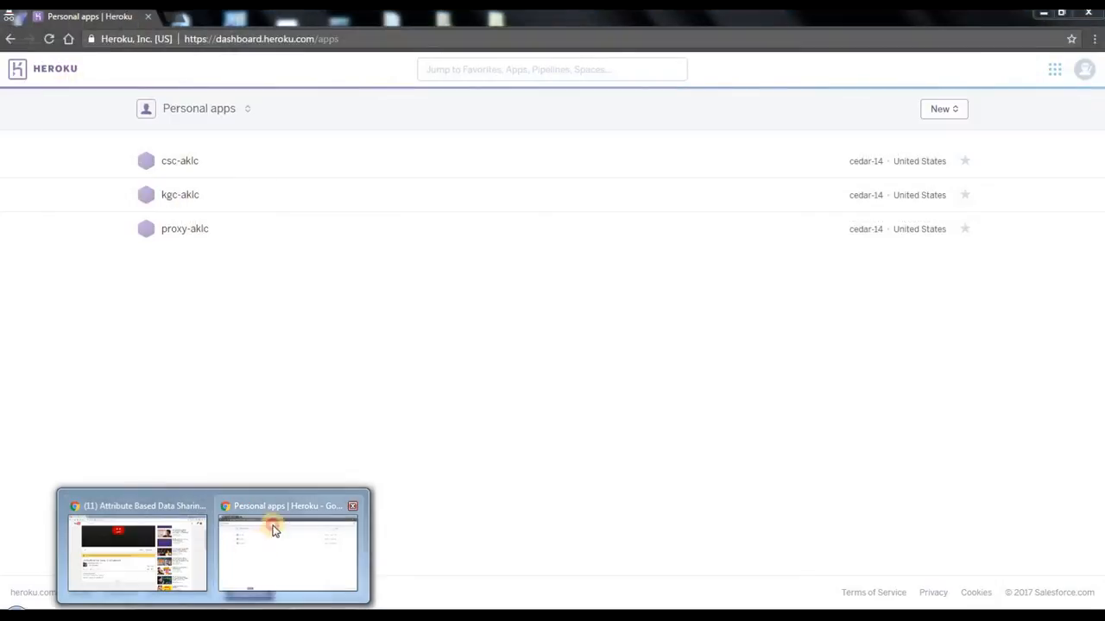
# Step: Look up the csc-aklc app name in the Heroku dashboard, then finish the CSC.war deployment command with csc-aklc and run it
pyautogui.click(271, 525)
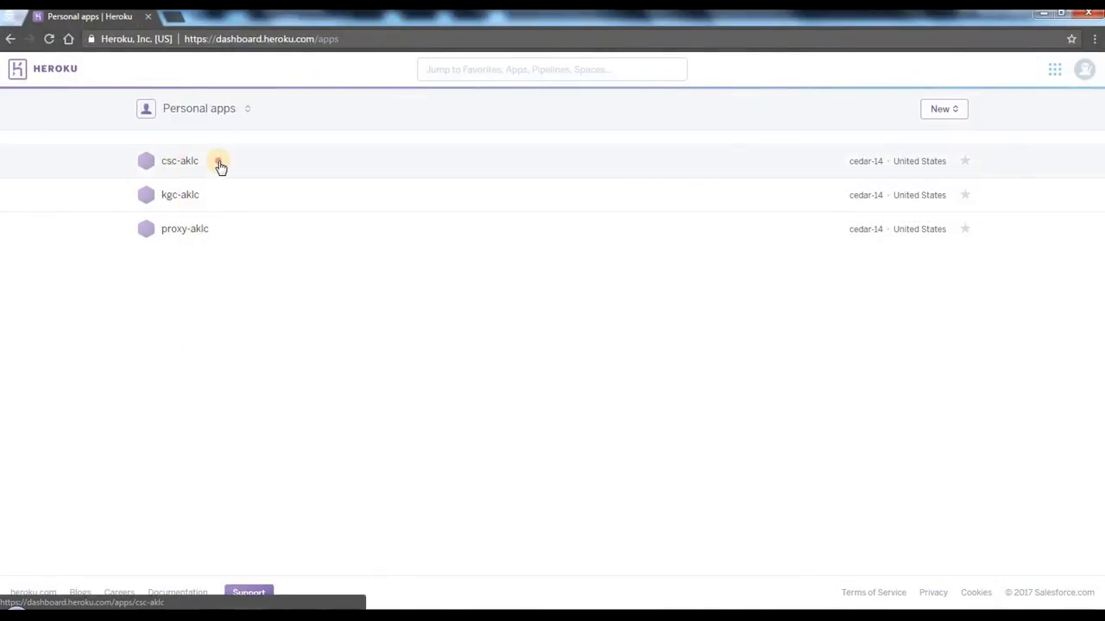
pyautogui.moveTo(218, 163); pyautogui.dragTo(161, 195)
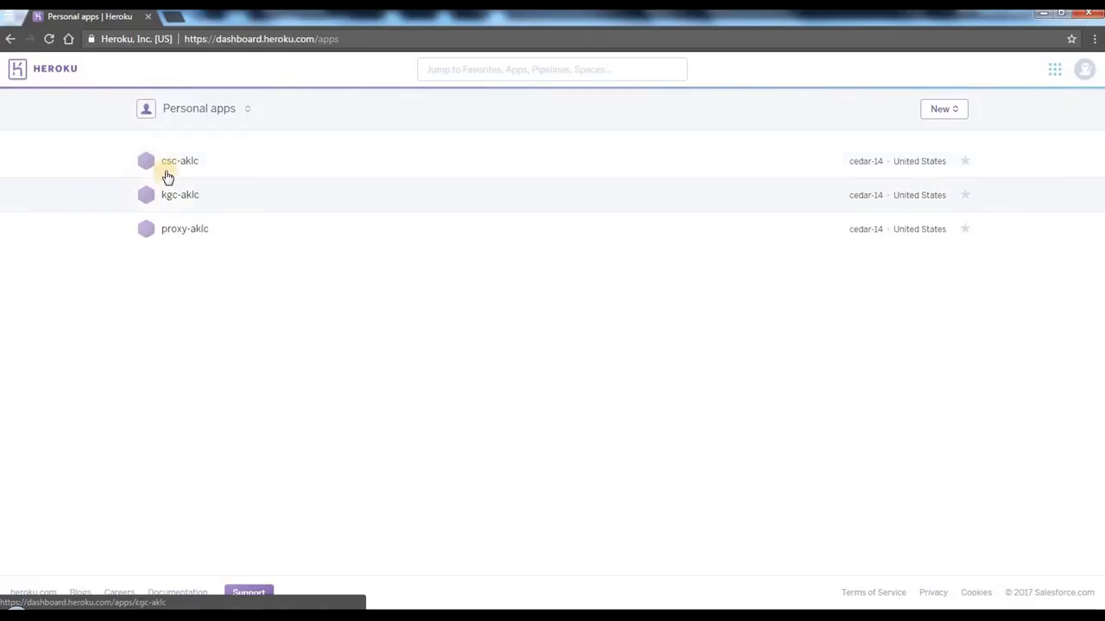
pyautogui.moveTo(341, 614)
pyautogui.click(341, 553)
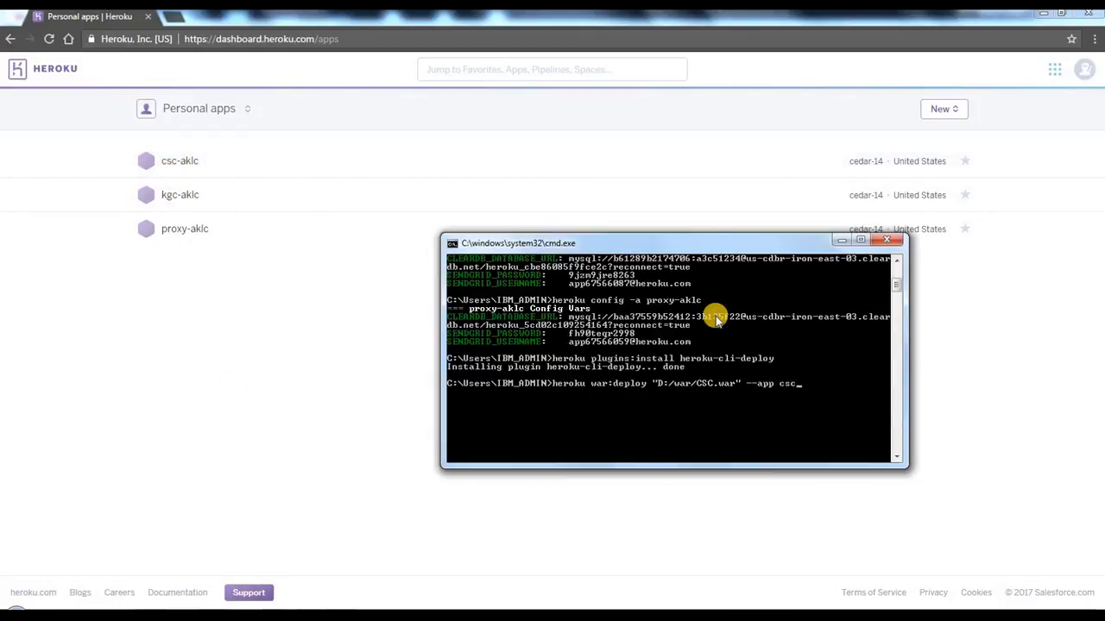
pyautogui.write('-aklc')
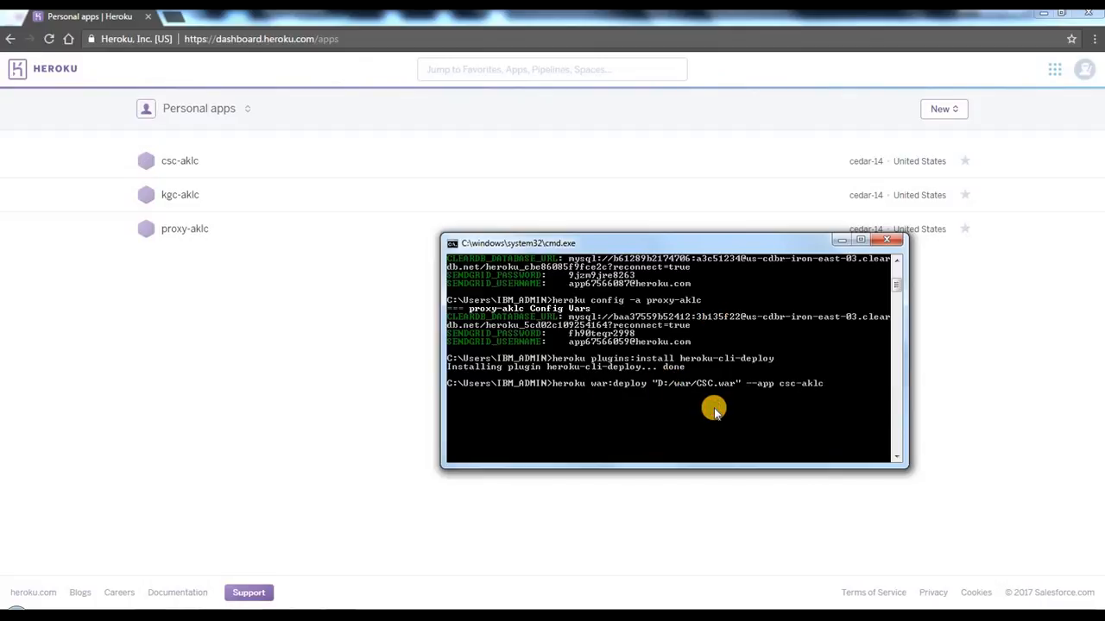
pyautogui.press('Return')
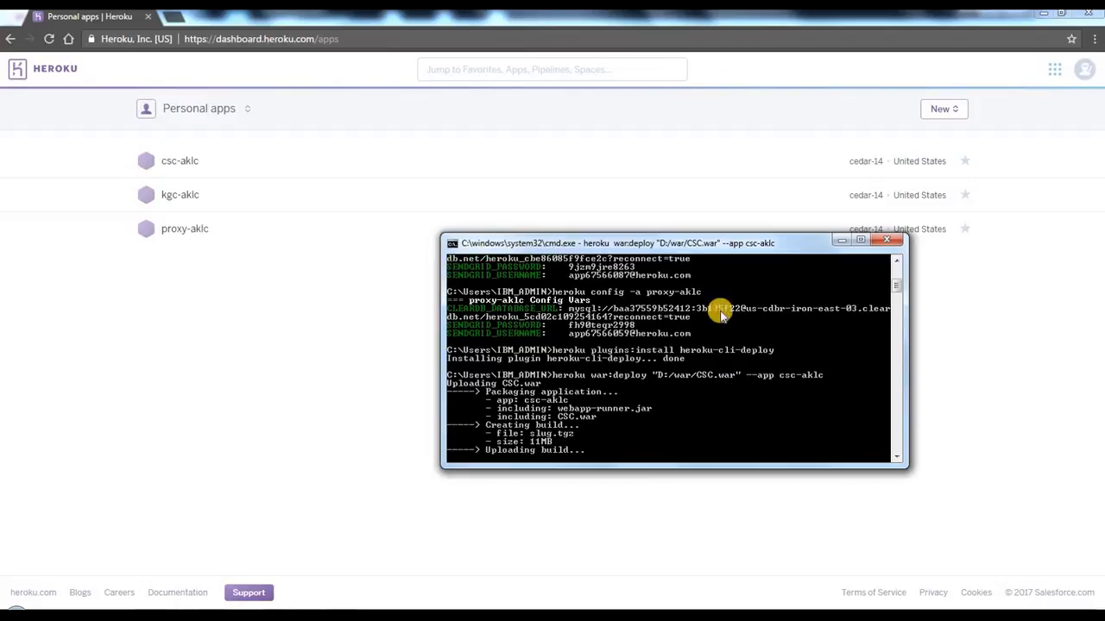
pyautogui.moveTo(648, 241); pyautogui.dragTo(626, 251)
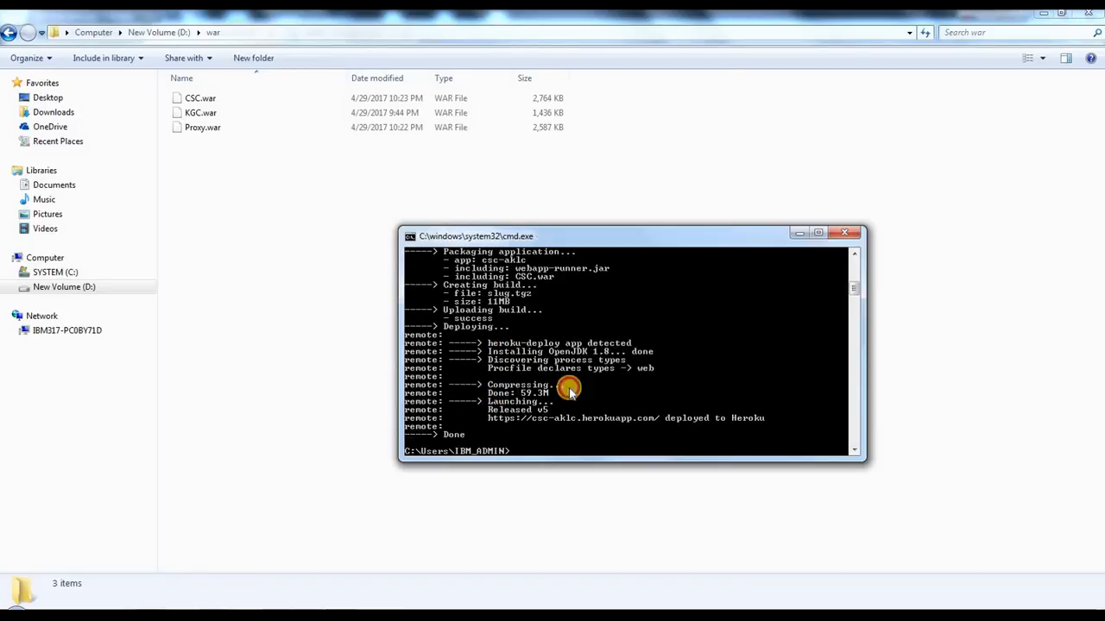
pyautogui.rightClick(547, 360)
pyautogui.click(578, 369)
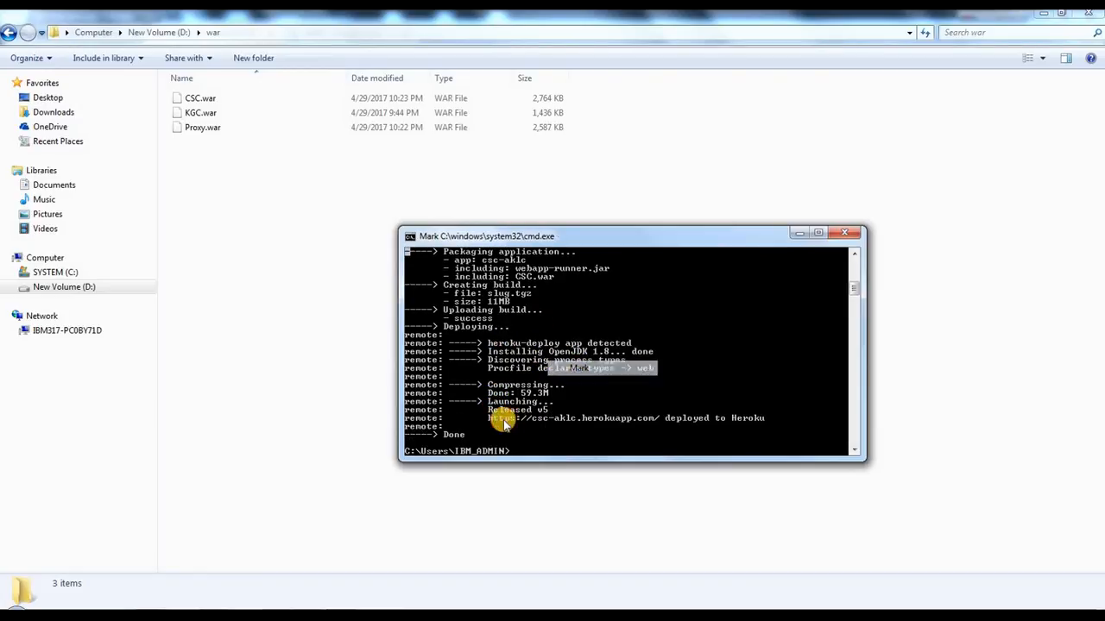
pyautogui.moveTo(490, 419); pyautogui.dragTo(659, 419)
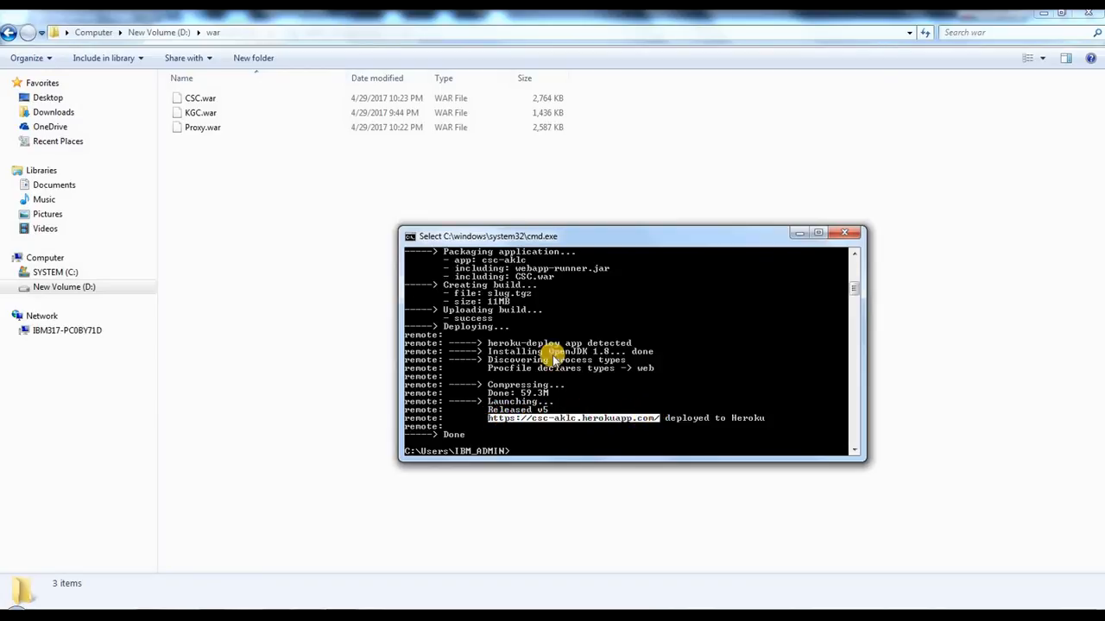
pyautogui.click(411, 237)
pyautogui.moveTo(449, 353)
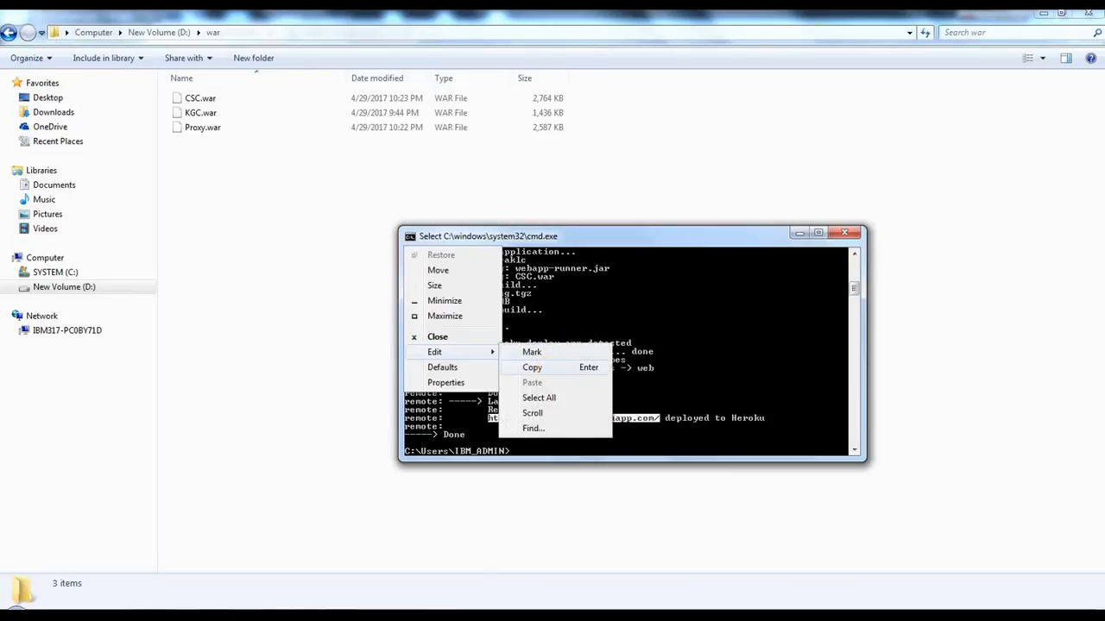
pyautogui.click(547, 370)
pyautogui.click(16, 611)
pyautogui.click(53, 263)
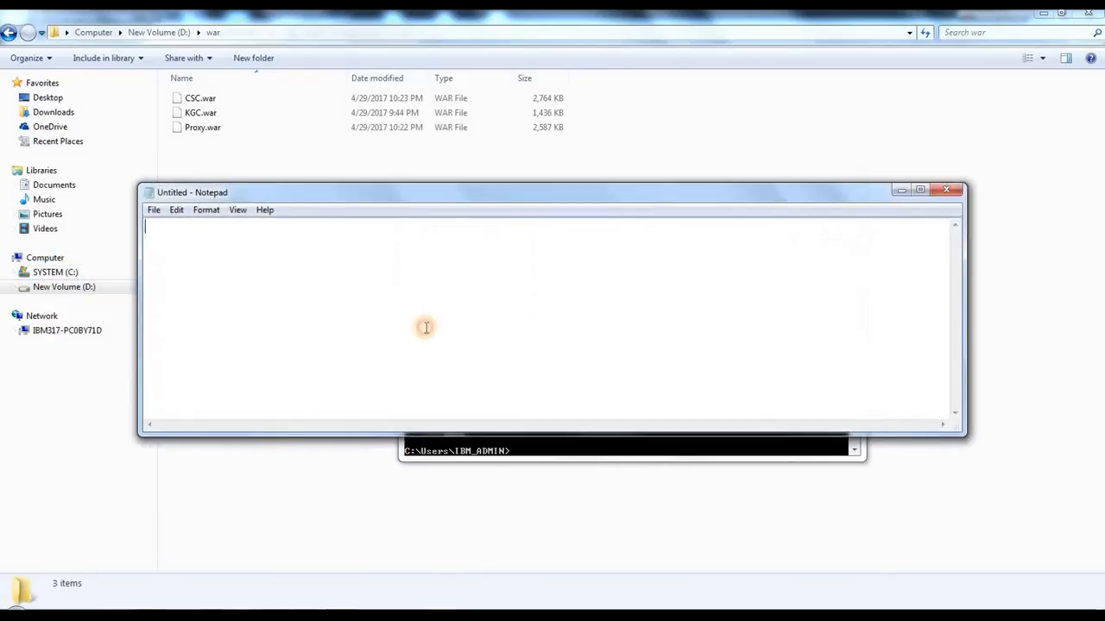
pyautogui.write('csc:')
pyautogui.press('Return')
pyautogui.hotkey('ctrl', 'v')
pyautogui.press('Return')
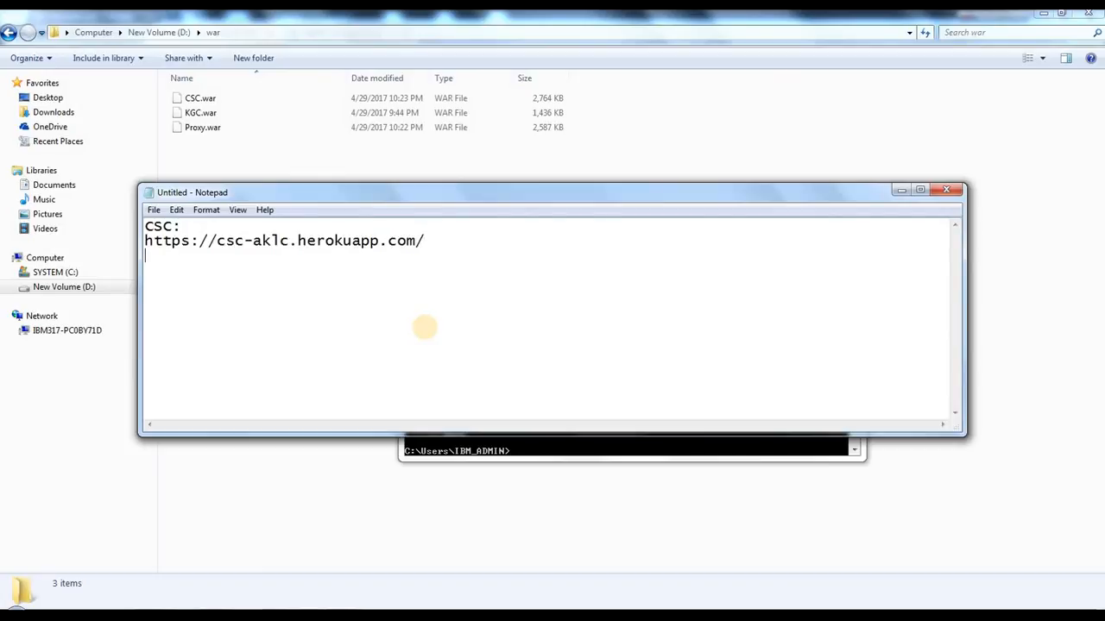
# Step: Add the headings Proxy: and KGC: below the CSC address, separated by blank lines
pyautogui.press('Return')
pyautogui.write('Proxy:')
pyautogui.press('Return')
pyautogui.press('Return')
pyautogui.write('KGC:')
pyautogui.press('Return')
pyautogui.press('Return')
# Step: In Command Prompt, begin the deployment command heroku war:deploy "D:/war/Proxy.war" --app
pyautogui.click(553, 443)
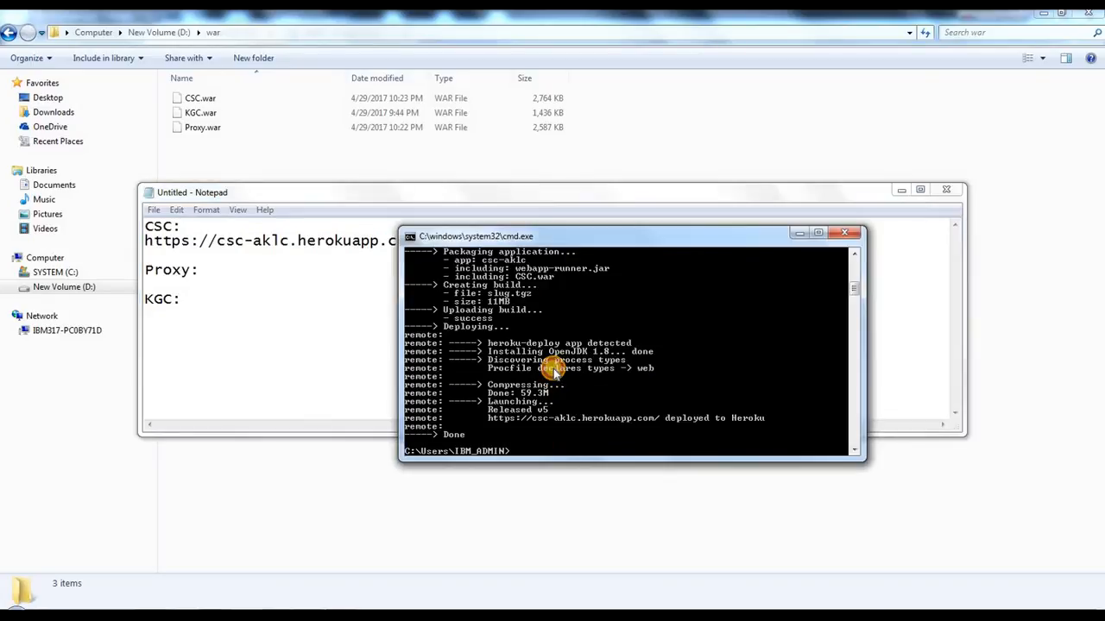
pyautogui.write('heroku war:deploy "D:/war/')
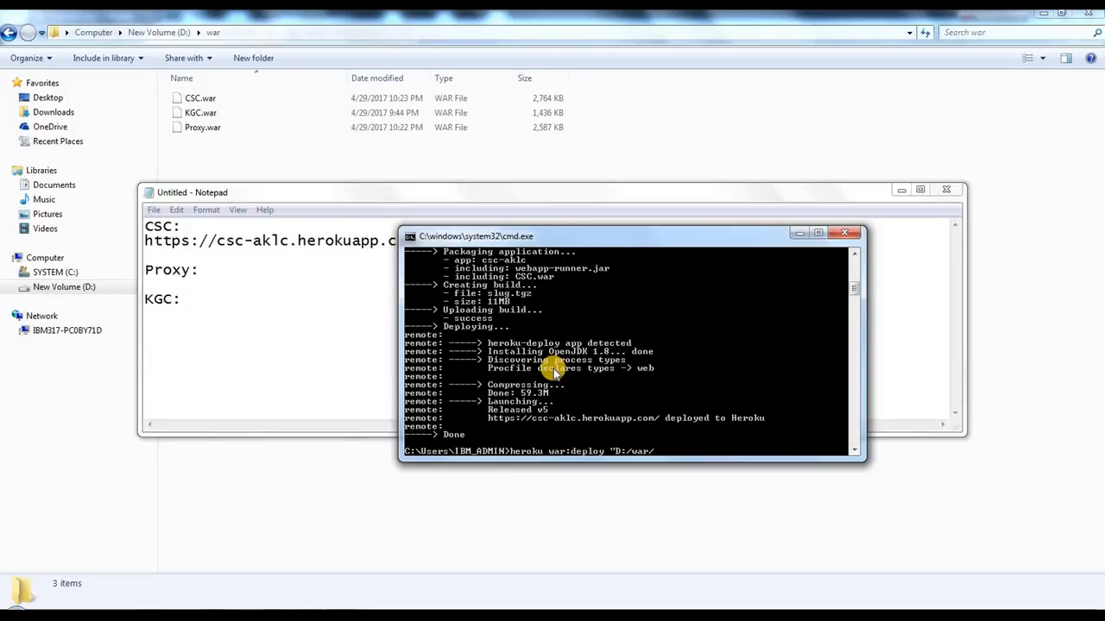
pyautogui.write('KGC')
pyautogui.press('BackSpace')
pyautogui.press('BackSpace')
pyautogui.press('BackSpace')
pyautogui.write('Proxy.war" --ap')
pyautogui.write('p')
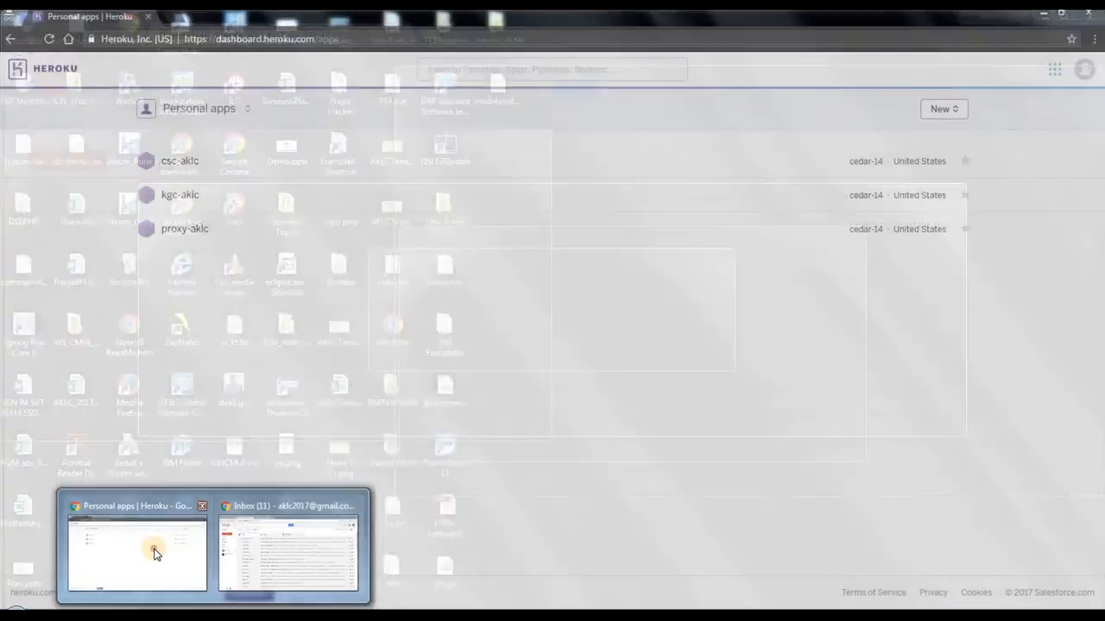
# Step: Check the proxy app name in the Heroku dashboard and complete the Proxy.war deployment command with proxy-aklc, running it
pyautogui.click(156, 552)
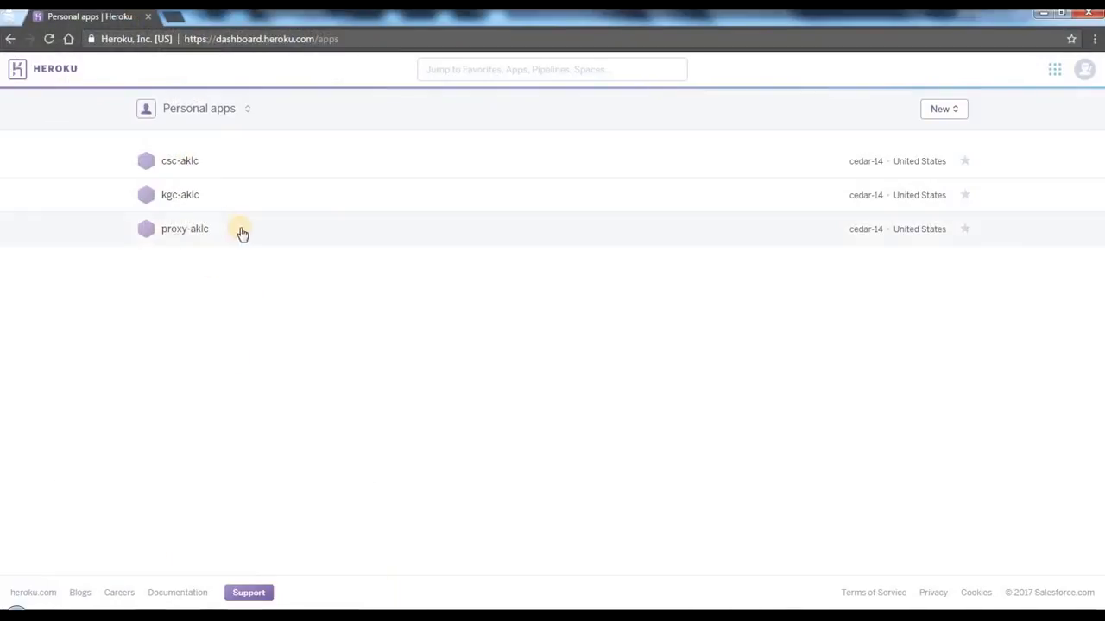
pyautogui.moveTo(194, 616)
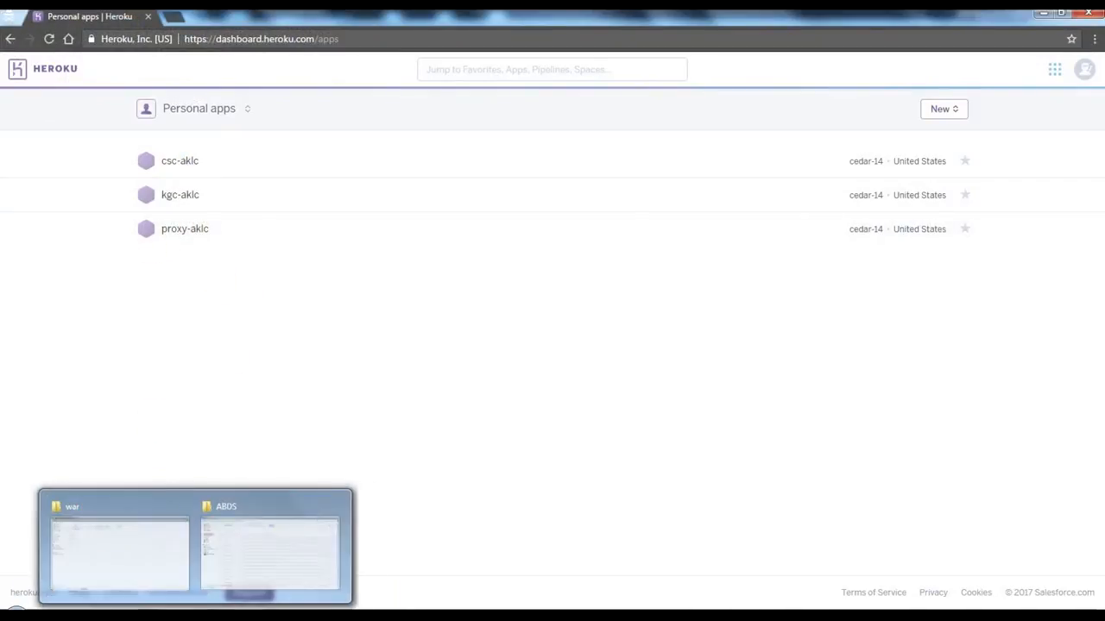
pyautogui.click(90, 554)
pyautogui.click(341, 616)
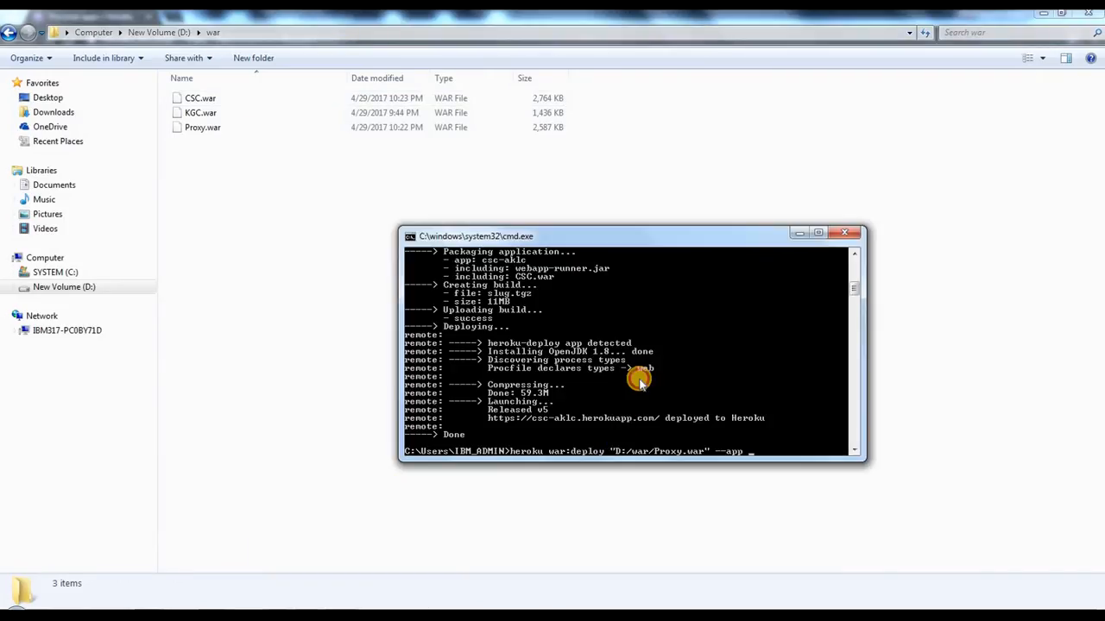
pyautogui.write('proxy-aklc')
pyautogui.press('Return')
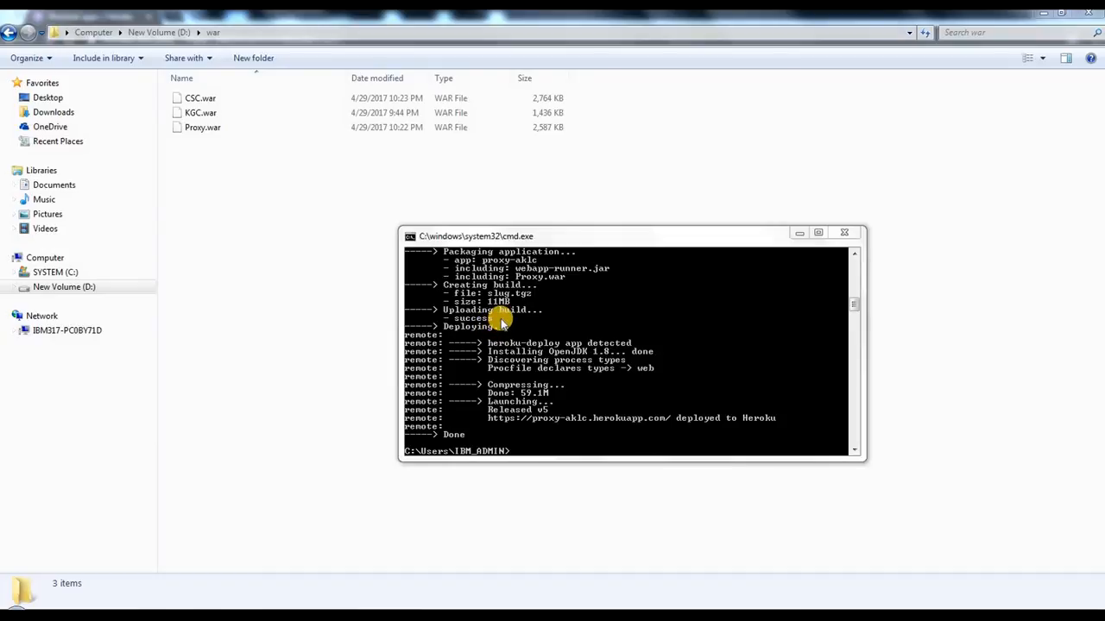
pyautogui.click(565, 418)
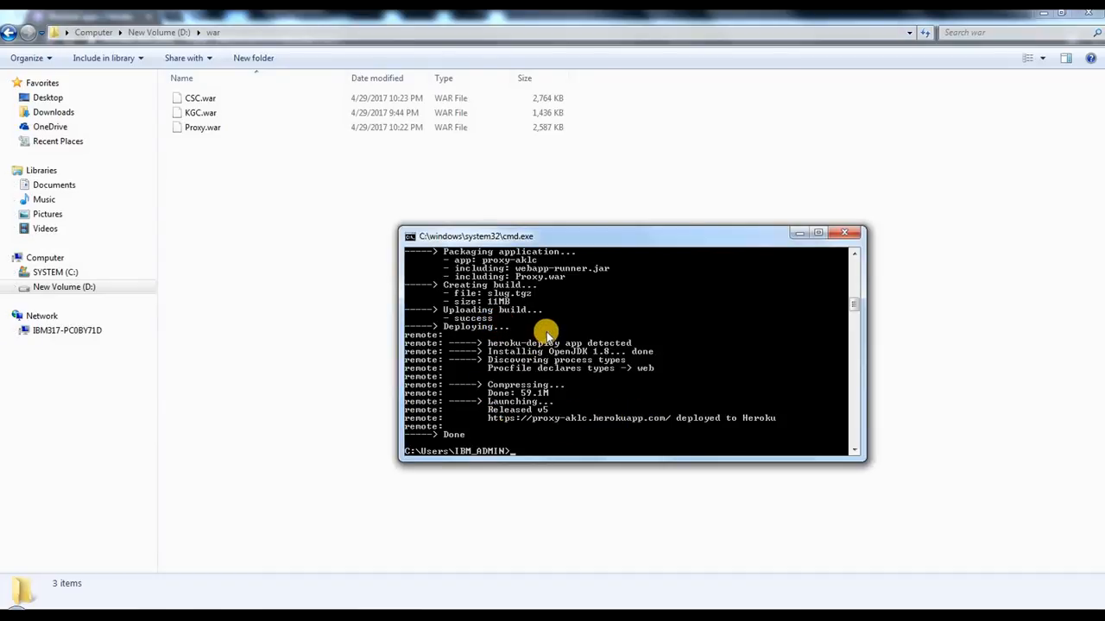
pyautogui.rightClick(630, 333)
pyautogui.click(646, 342)
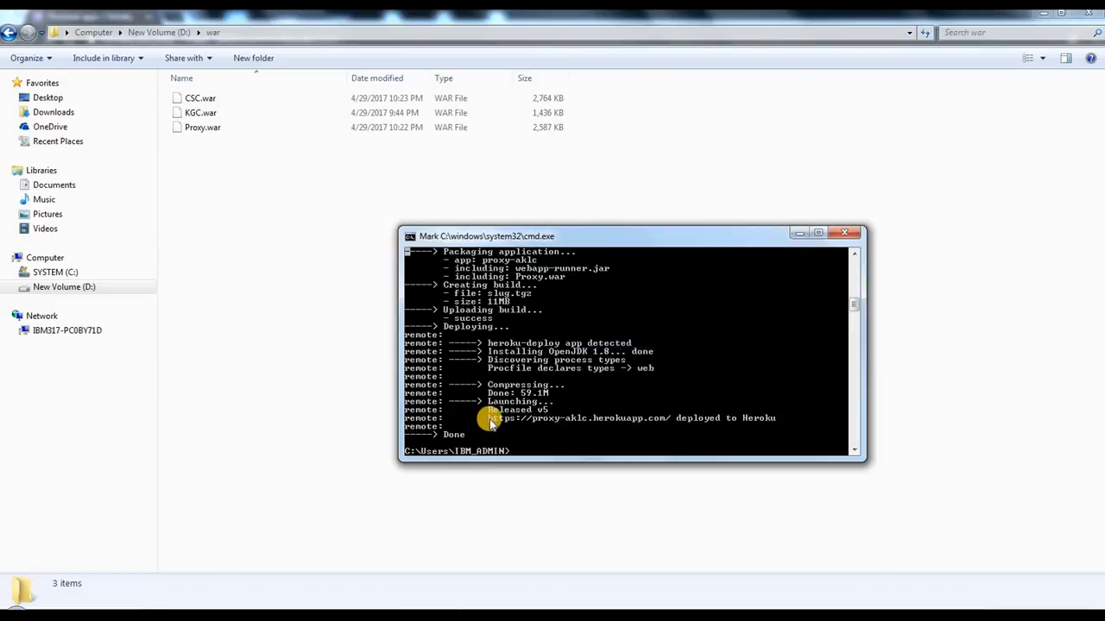
pyautogui.click(489, 418)
pyautogui.moveTo(489, 419); pyautogui.dragTo(669, 420)
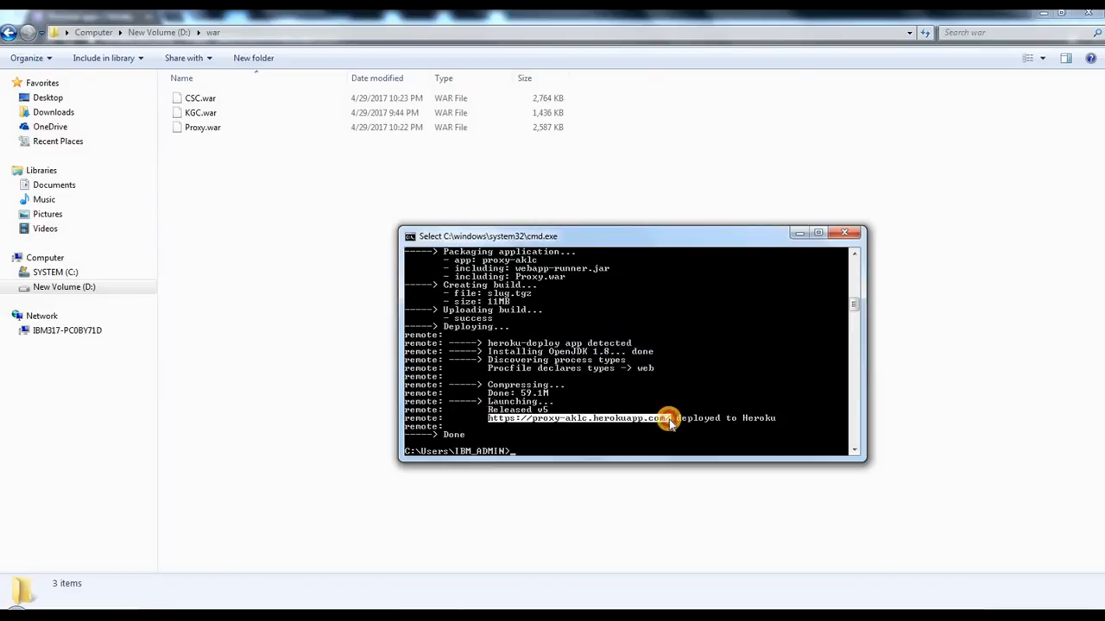
pyautogui.click(410, 236)
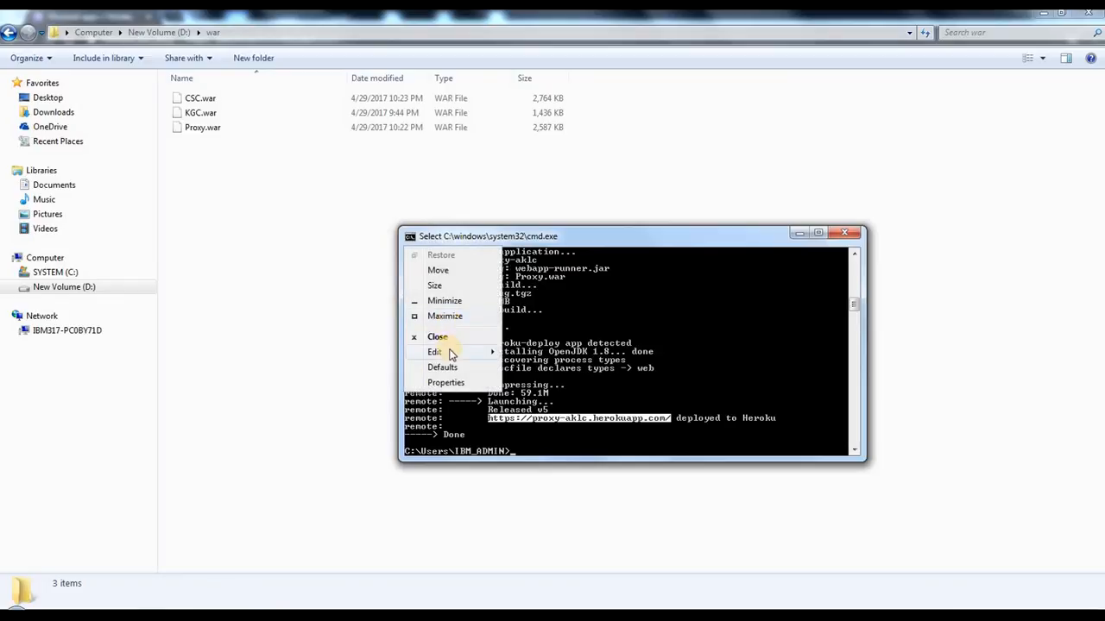
pyautogui.click(434, 352)
pyautogui.click(526, 373)
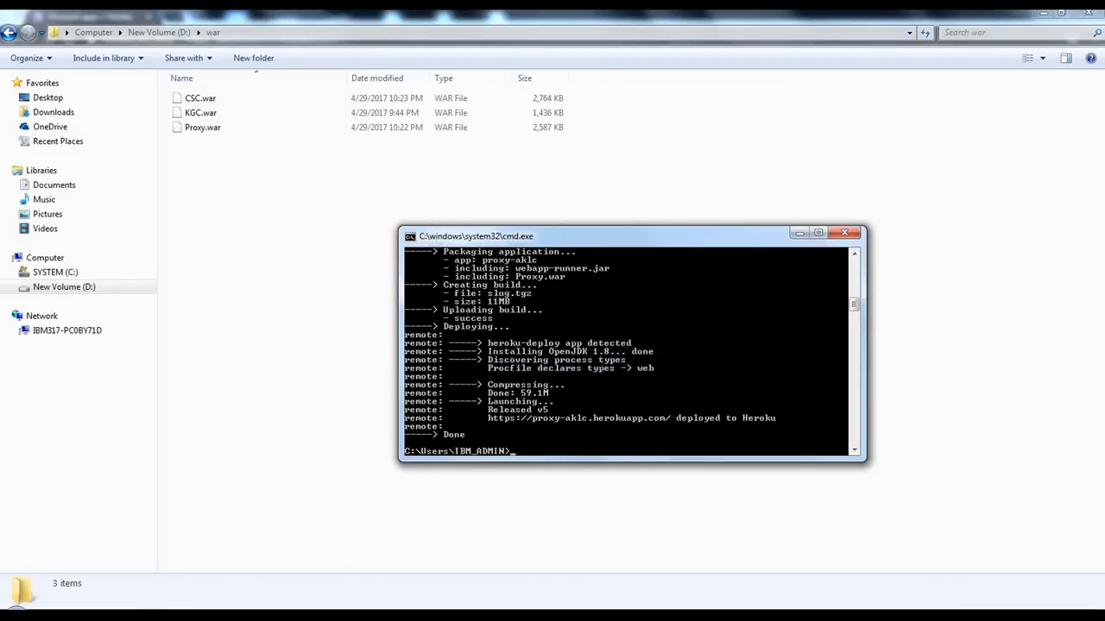
# Step: In the Notepad notes, paste the proxy-aklc address beneath the Proxy: heading, followed by a blank line
pyautogui.moveTo(510, 564)
pyautogui.click(636, 553)
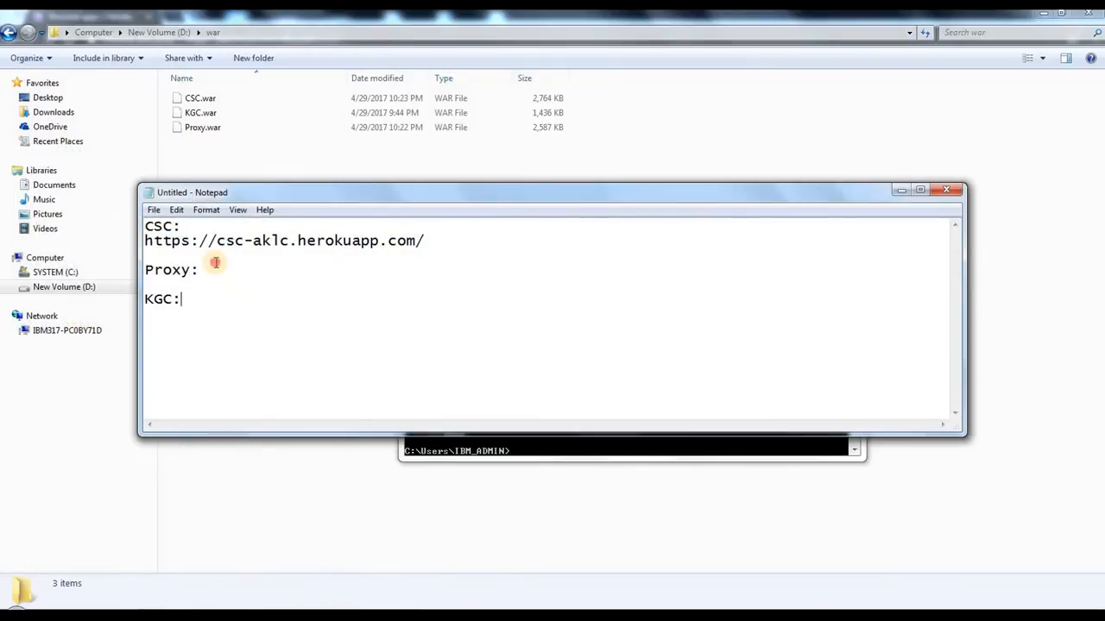
pyautogui.click(225, 280)
pyautogui.hotkey('ctrl', 'v')
pyautogui.press('Return')
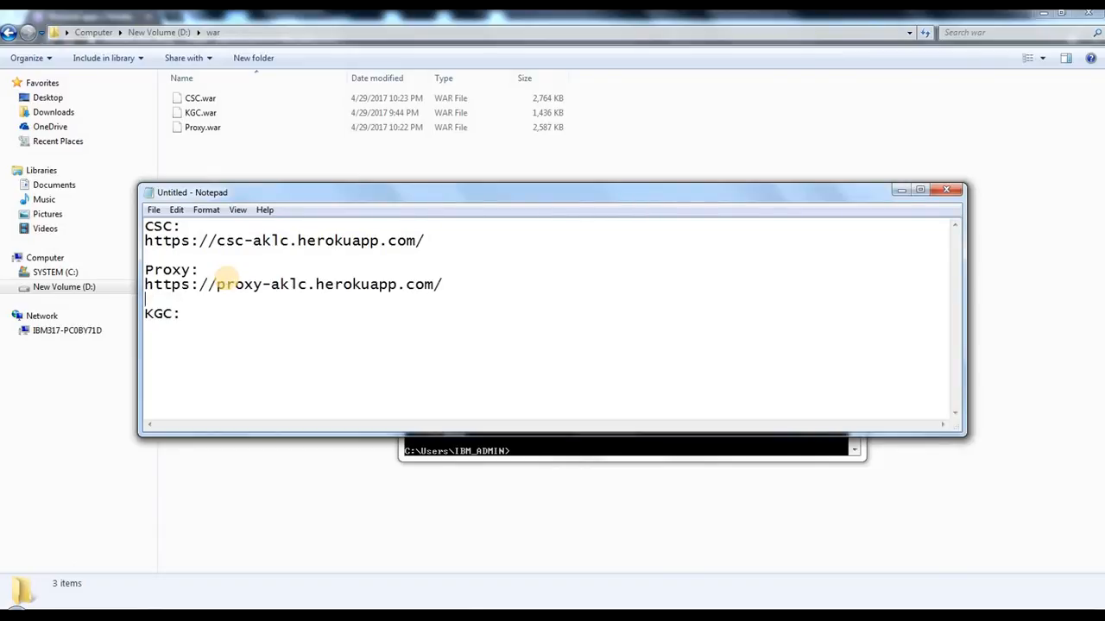
pyautogui.moveTo(224, 284); pyautogui.dragTo(407, 284)
pyautogui.click(470, 285)
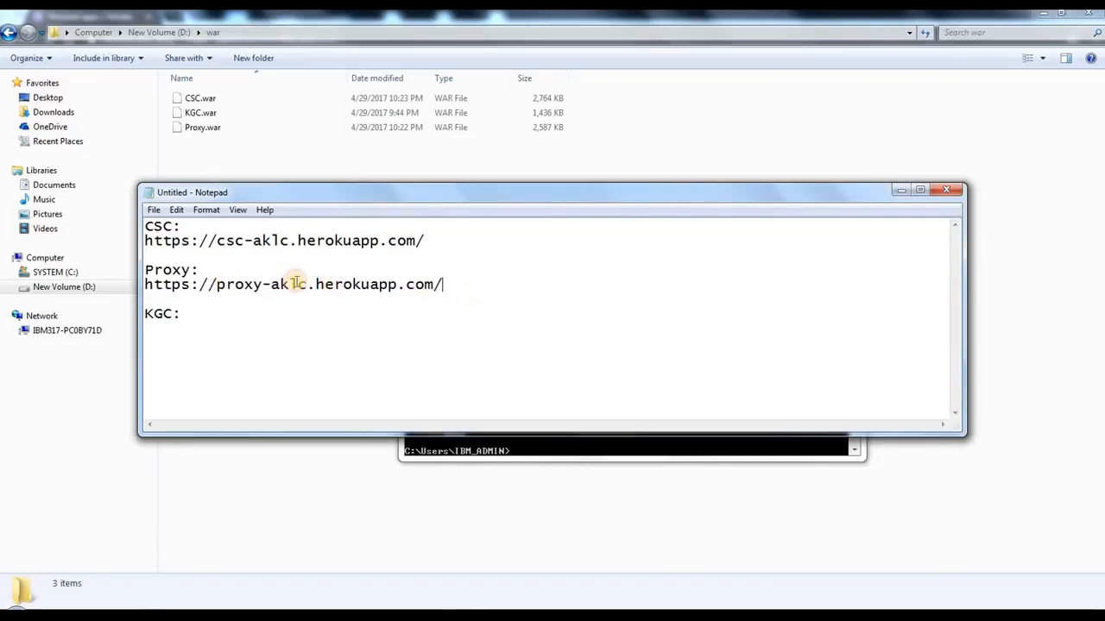
pyautogui.moveTo(297, 283); pyautogui.dragTo(151, 285)
pyautogui.click(224, 287)
pyautogui.click(205, 313)
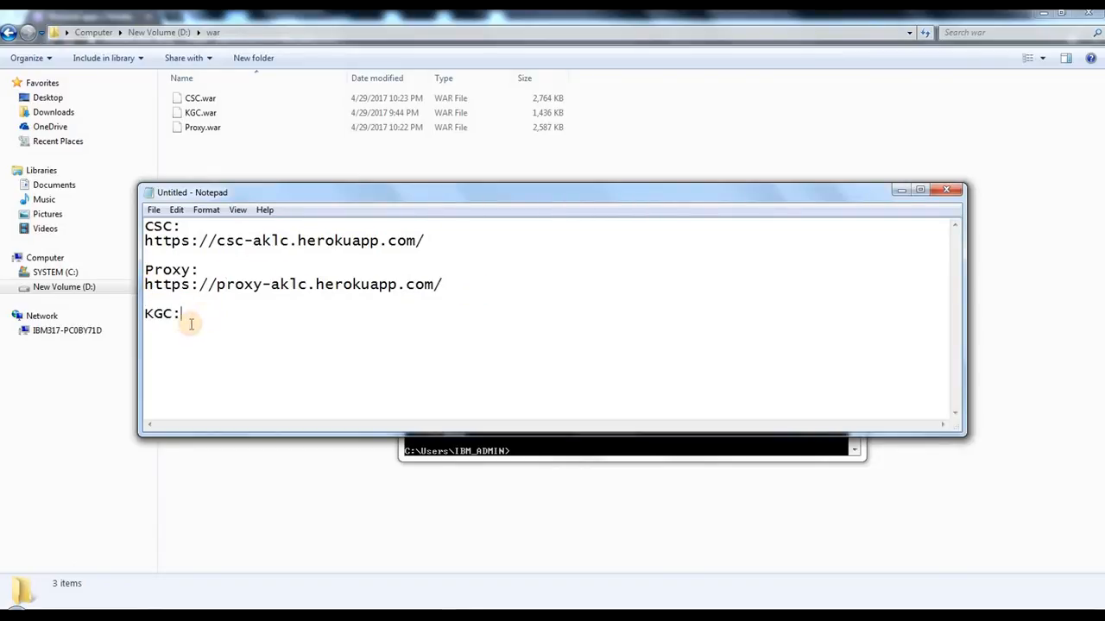
# Step: In Command Prompt, begin the deployment command heroku war:deploy "D:/war/KGC.war" --app
pyautogui.click(458, 449)
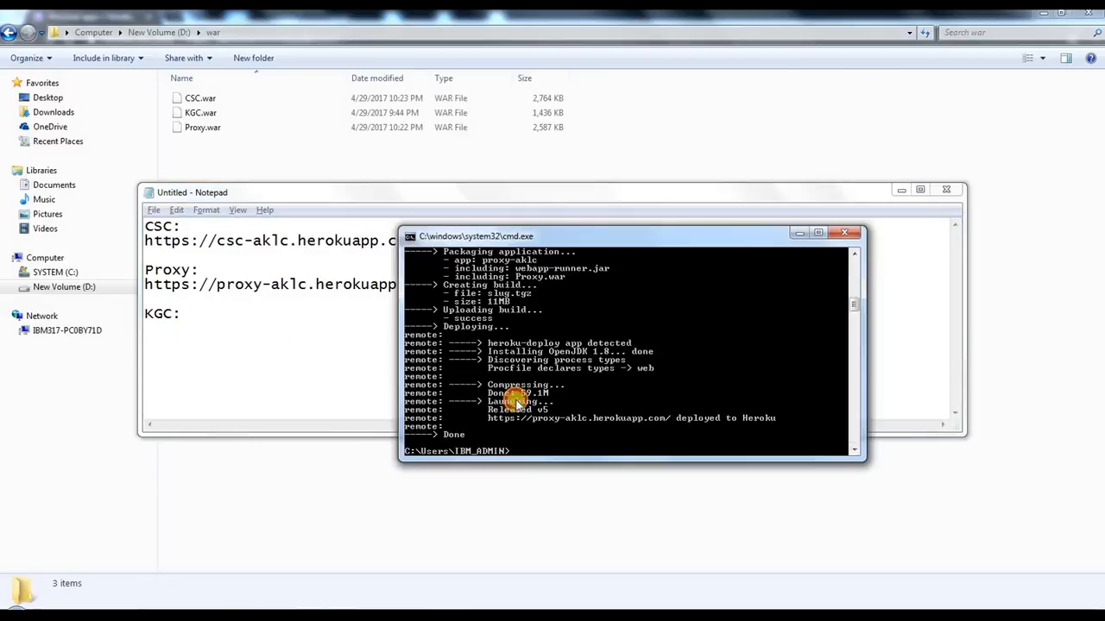
pyautogui.hotkey('alt', 'Tab')
pyautogui.hotkey('alt', 'Tab')
pyautogui.write('heroku war:')
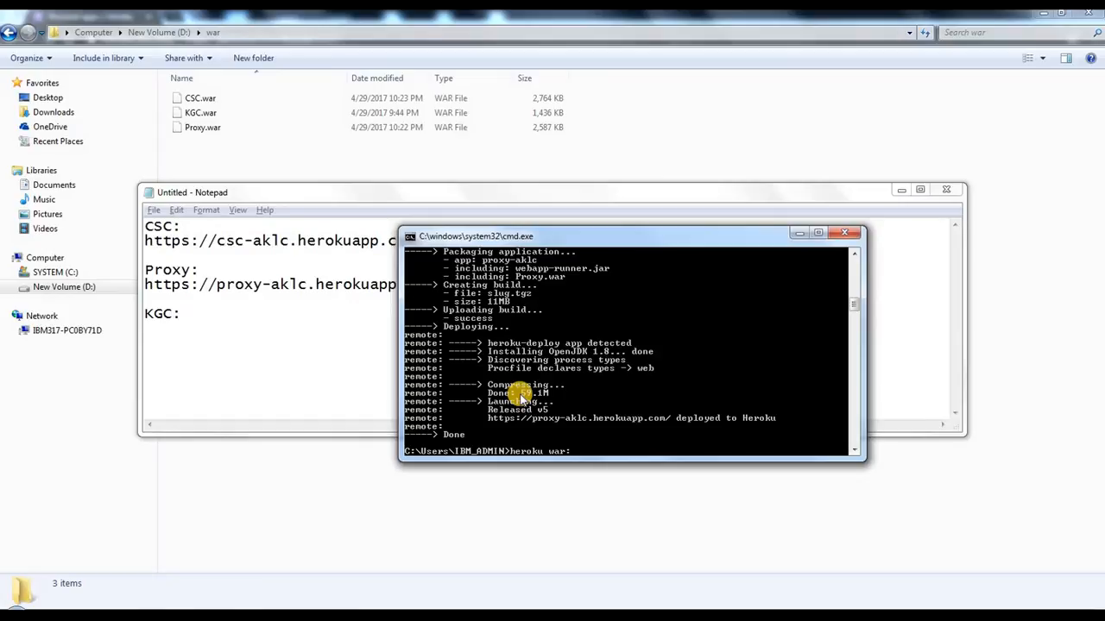
pyautogui.write('deploy "D:/war/KGC.war"')
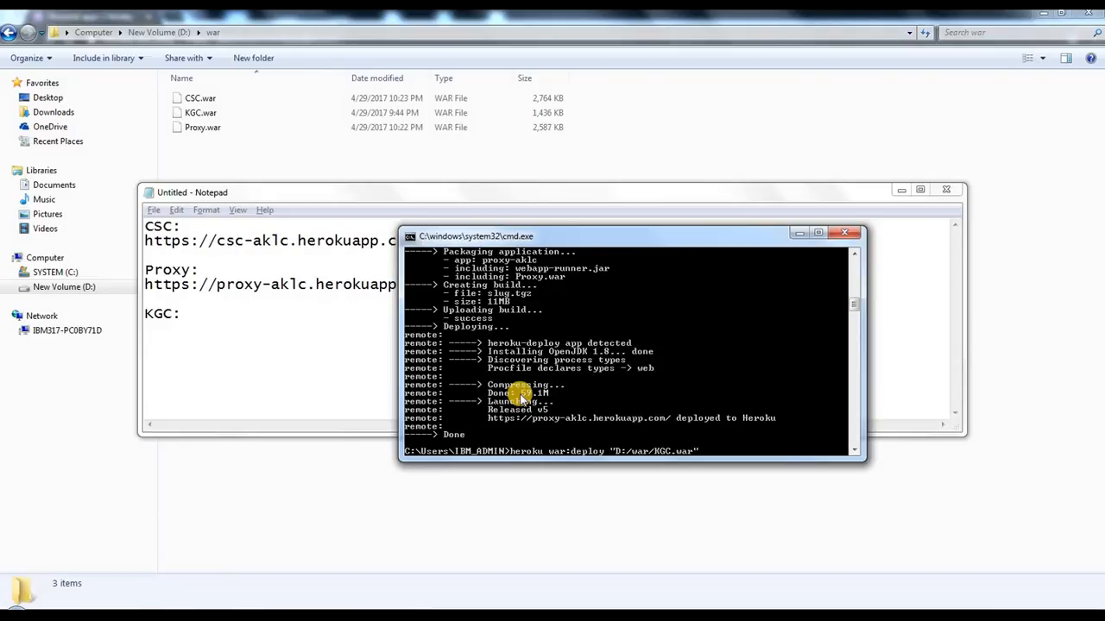
pyautogui.write(' --app')
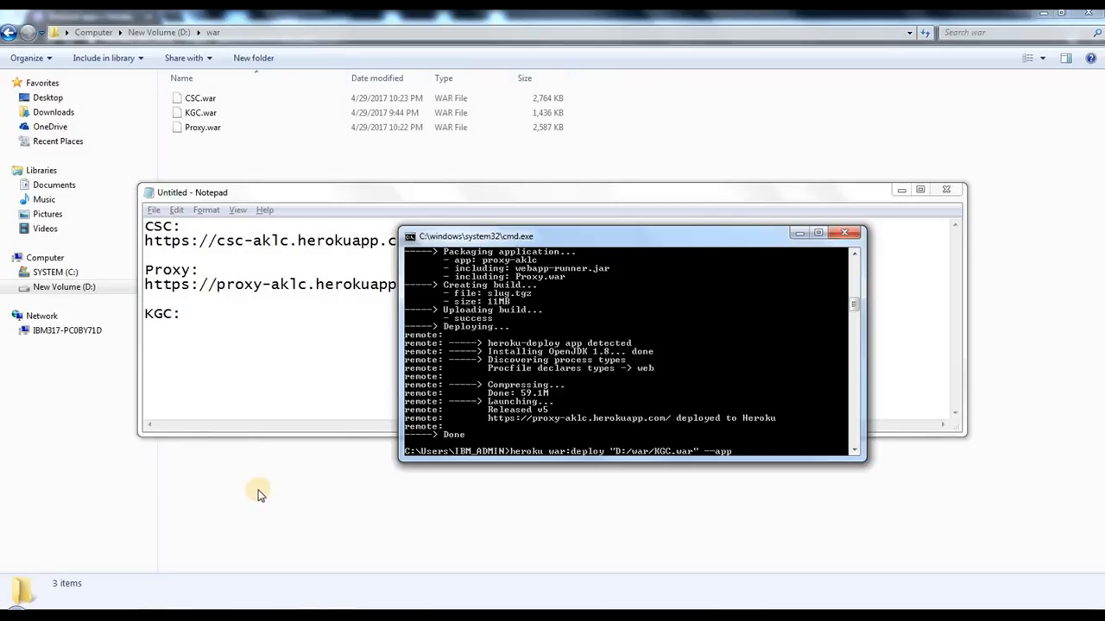
# Step: Check the KGC app name in the Heroku dashboard and complete the KGC.war deployment command with kgc-aklc, running it
pyautogui.moveTo(156, 609)
pyautogui.click(170, 537)
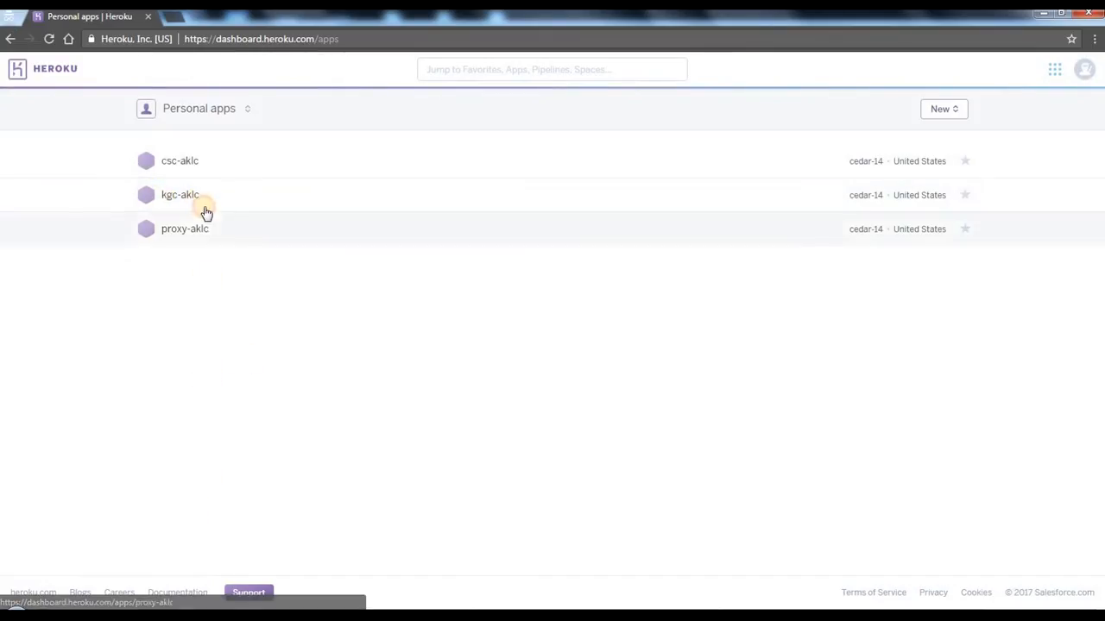
pyautogui.moveTo(341, 612)
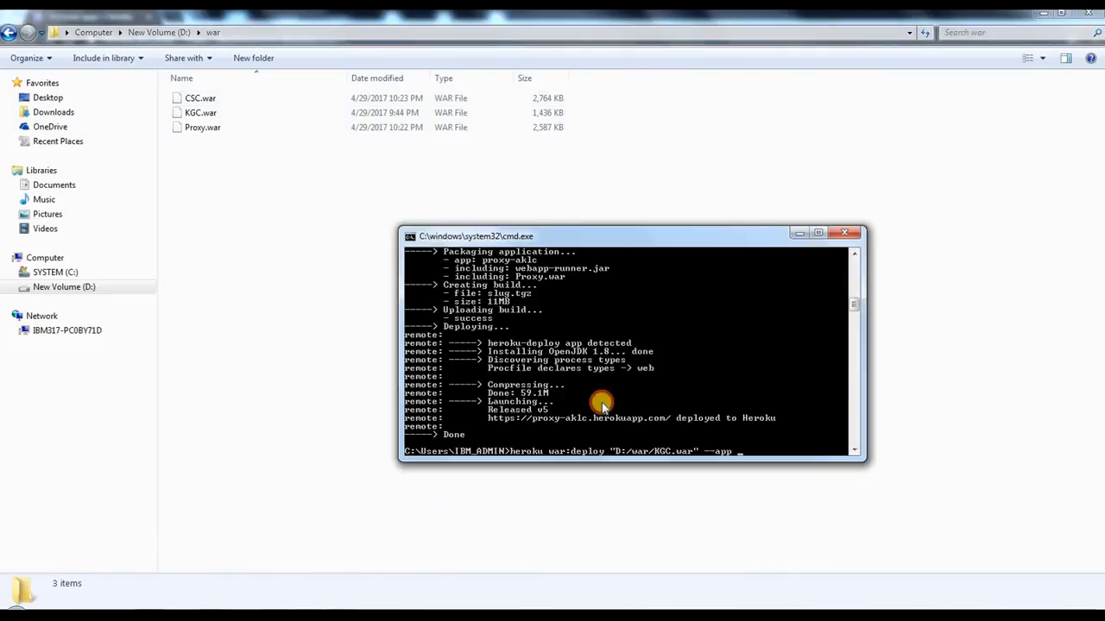
pyautogui.write('kgc-aklc')
pyautogui.press('Return')
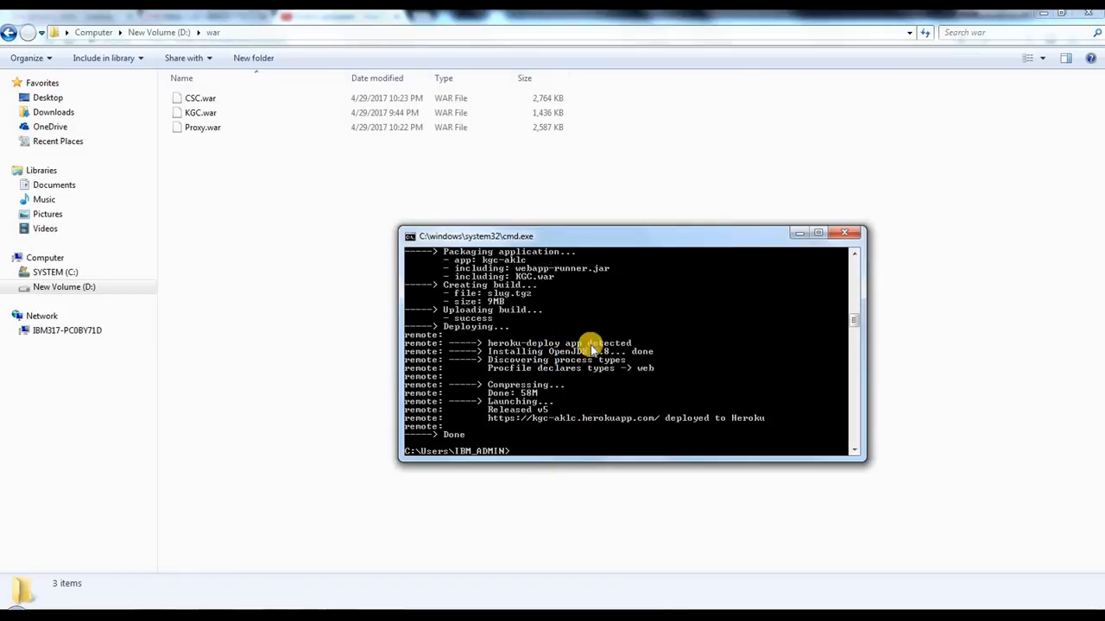
pyautogui.rightClick(612, 337)
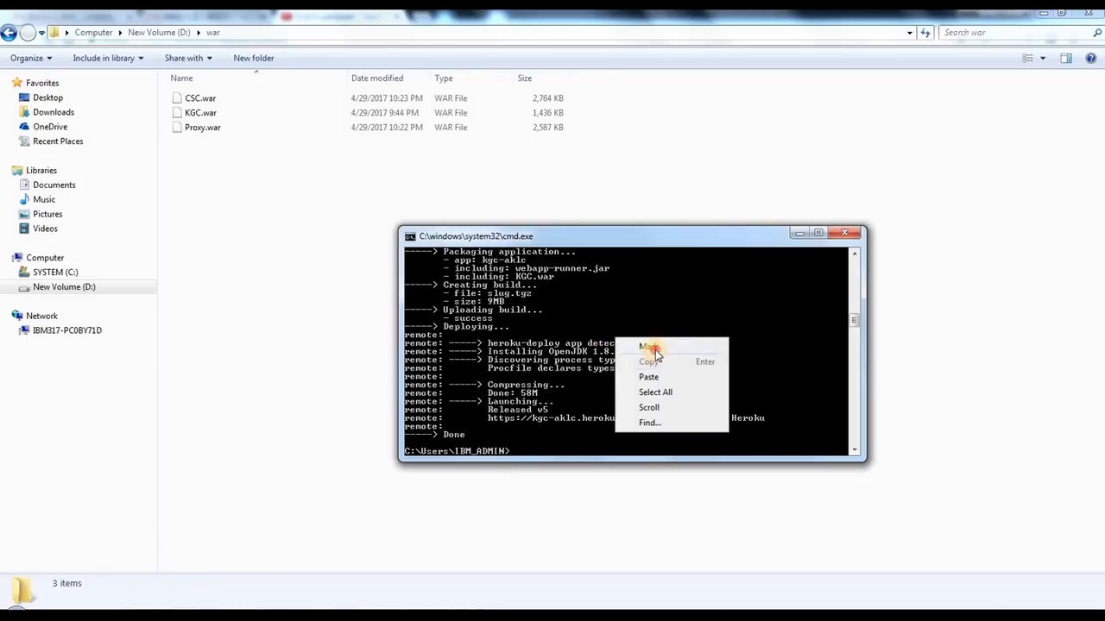
pyautogui.click(649, 348)
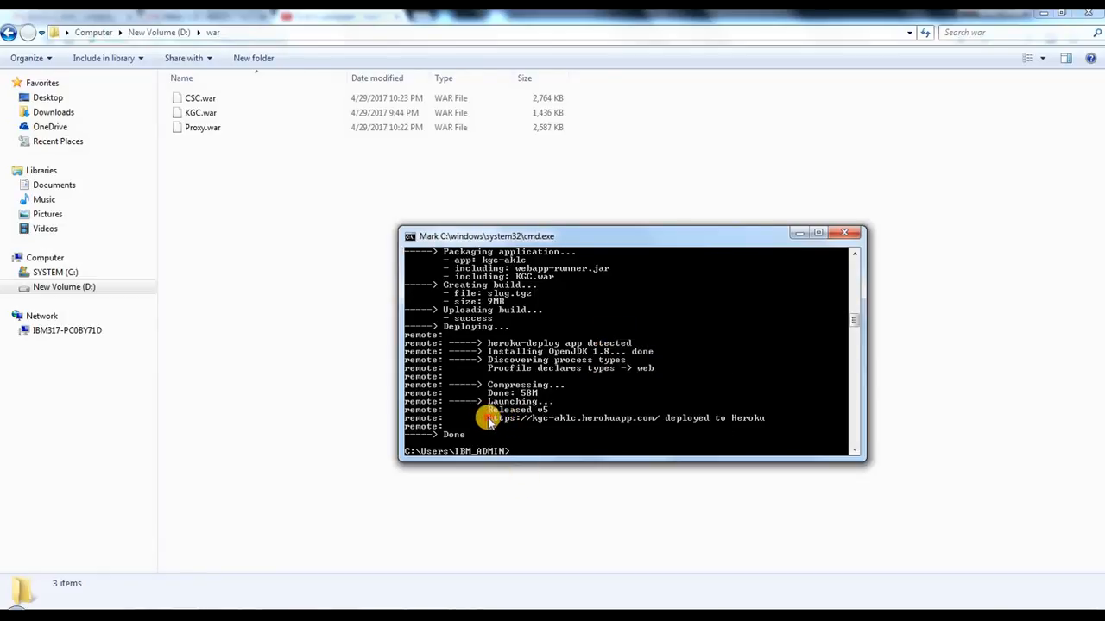
pyautogui.moveTo(488, 420); pyautogui.dragTo(660, 420)
pyautogui.click(409, 238)
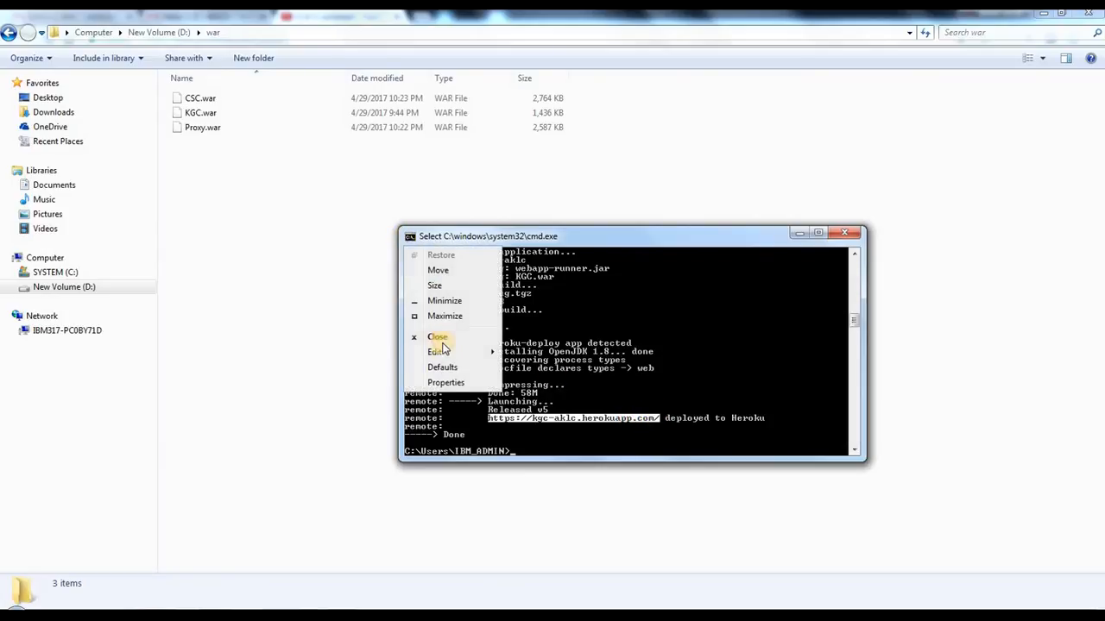
pyautogui.moveTo(445, 351)
pyautogui.click(537, 366)
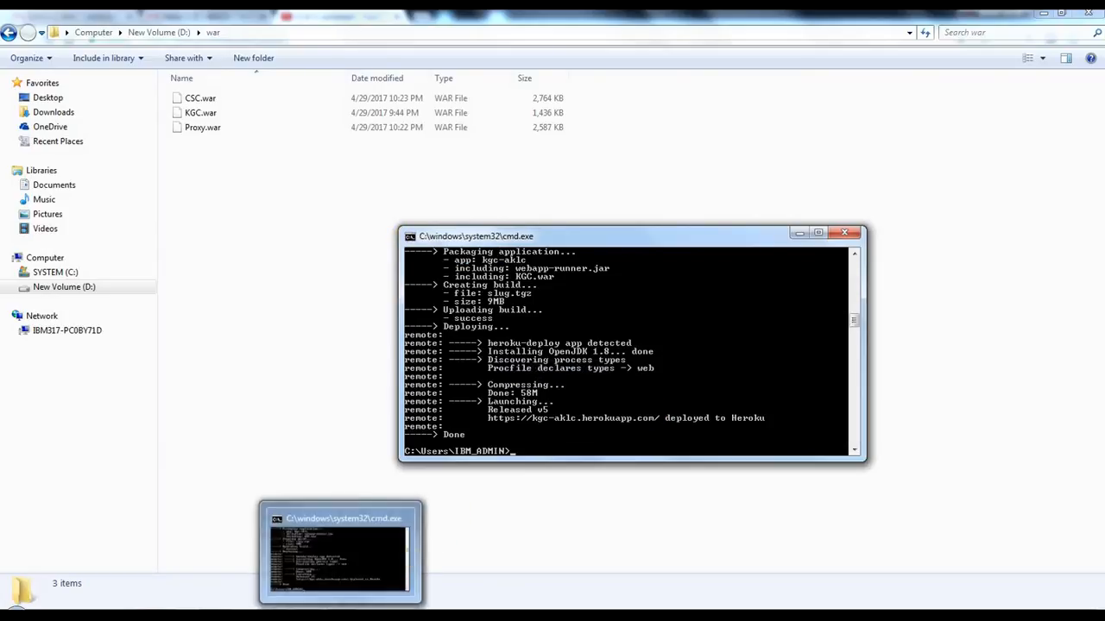
# Step: Switch to the Notepad notes and paste the kgc-aklc address beneath the KGC: heading
pyautogui.moveTo(405, 603)
pyautogui.click(550, 547)
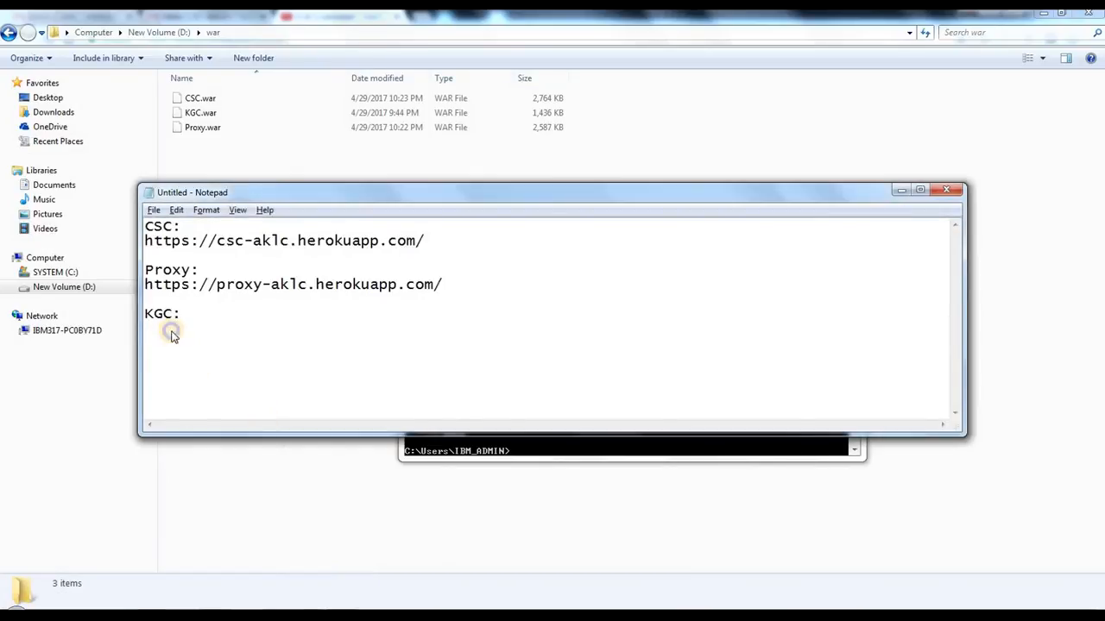
pyautogui.rightClick(171, 335)
pyautogui.press('Return')
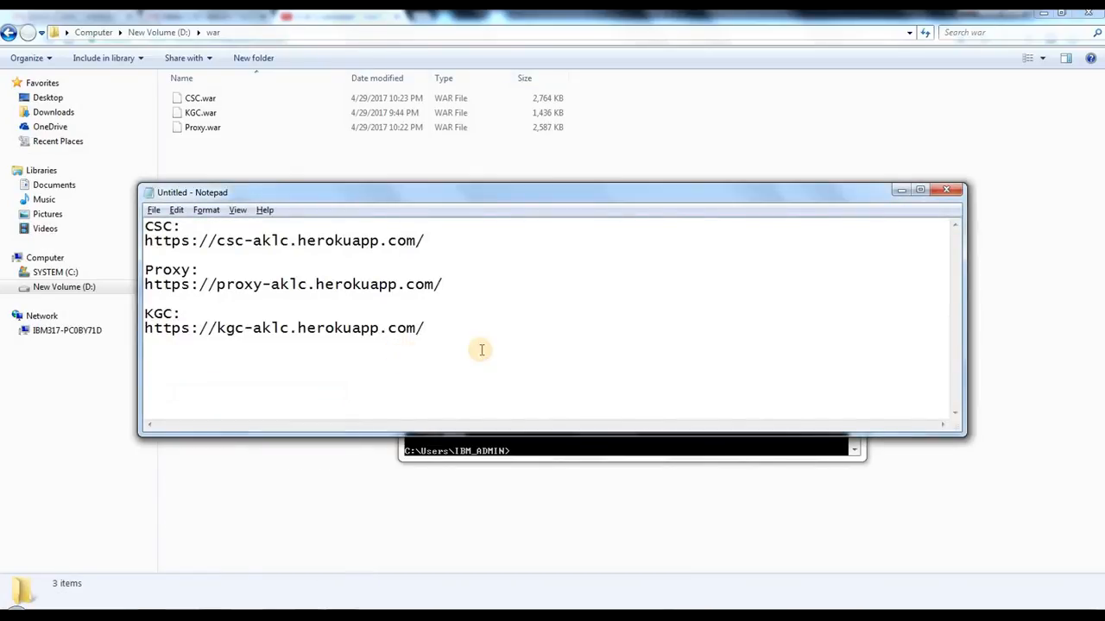
# Step: Review the recorded CSC, Proxy and KGC addresses in the Notepad notes
pyautogui.moveTo(482, 349); pyautogui.dragTo(127, 215)
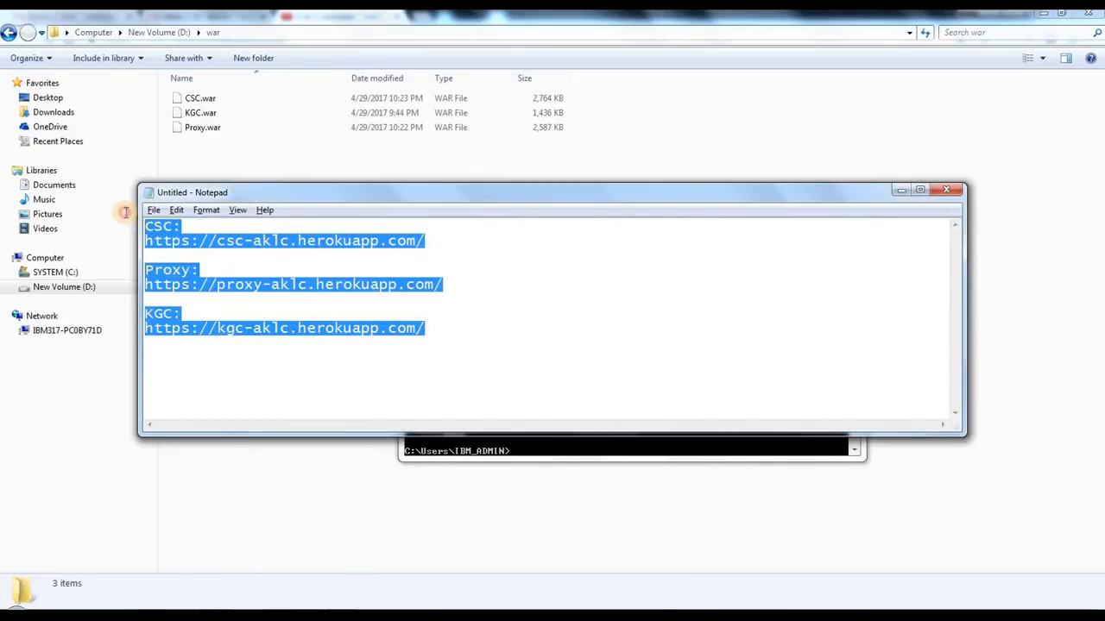
pyautogui.doubleClick(187, 238)
pyautogui.click(190, 261)
pyautogui.click(240, 348)
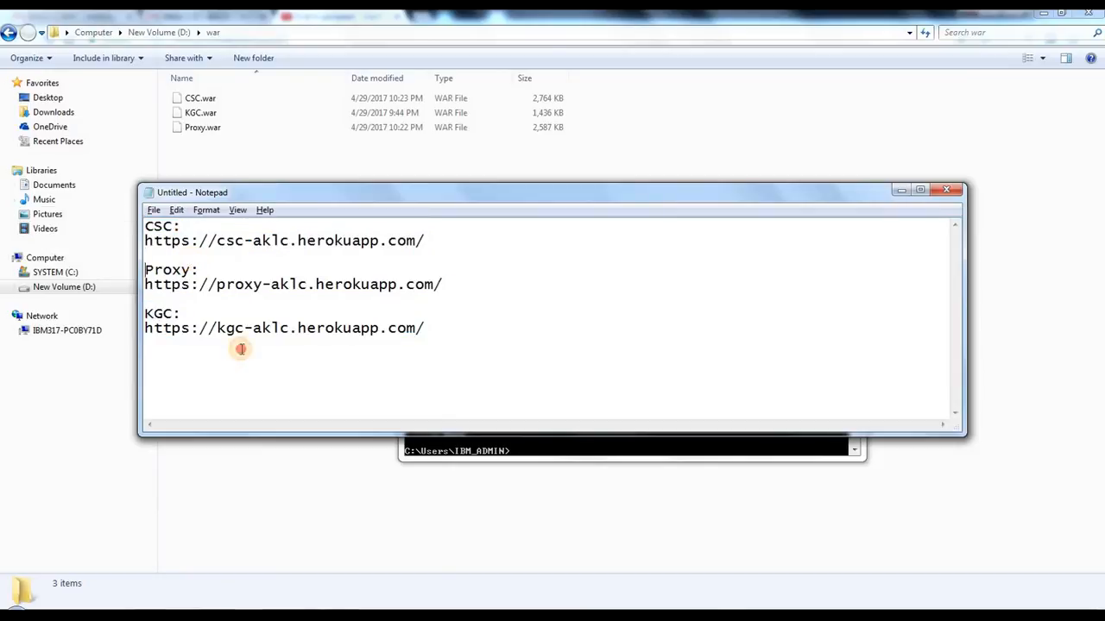
pyautogui.click(371, 351)
pyautogui.moveTo(371, 351); pyautogui.dragTo(358, 307)
pyautogui.moveTo(475, 370); pyautogui.dragTo(135, 222)
pyautogui.click(238, 243)
pyautogui.moveTo(200, 239); pyautogui.dragTo(387, 245)
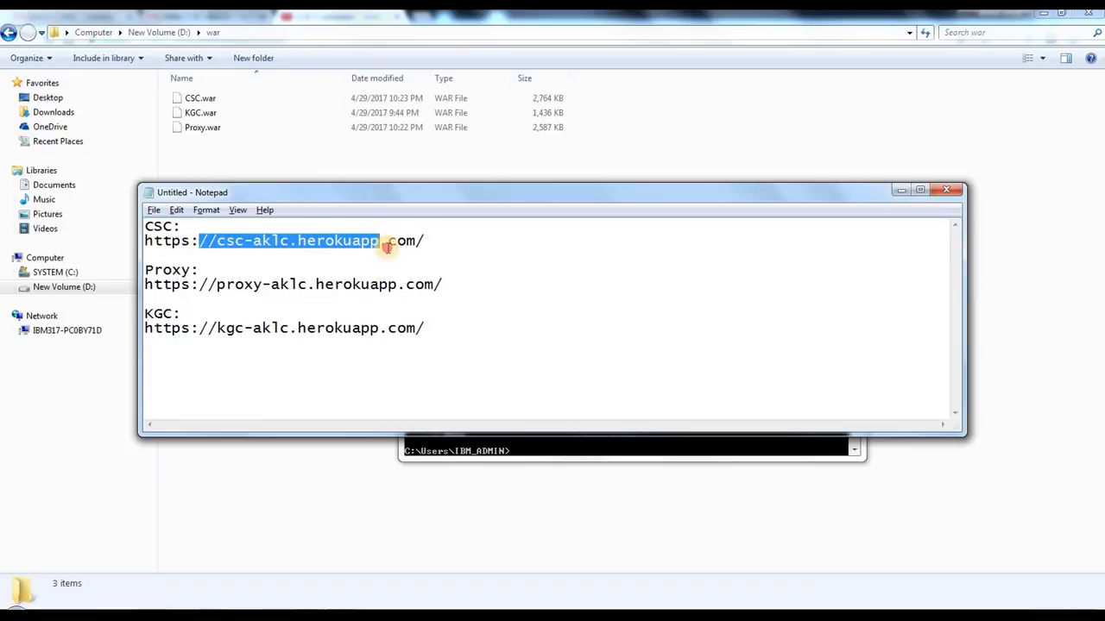
pyautogui.click(468, 259)
pyautogui.moveTo(438, 373); pyautogui.dragTo(138, 226)
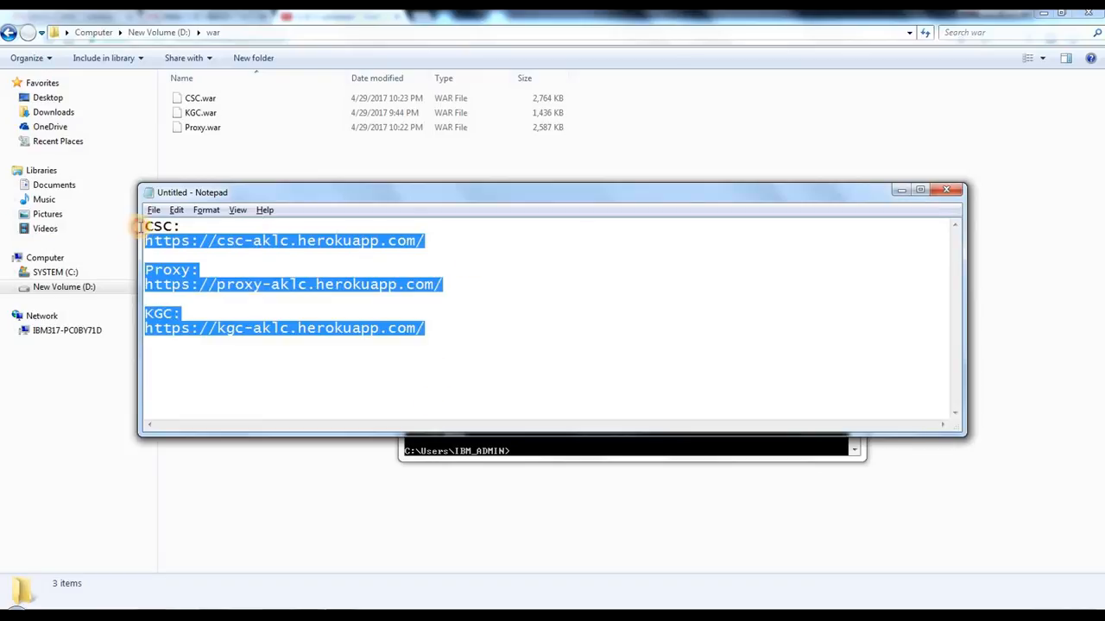
pyautogui.click(253, 269)
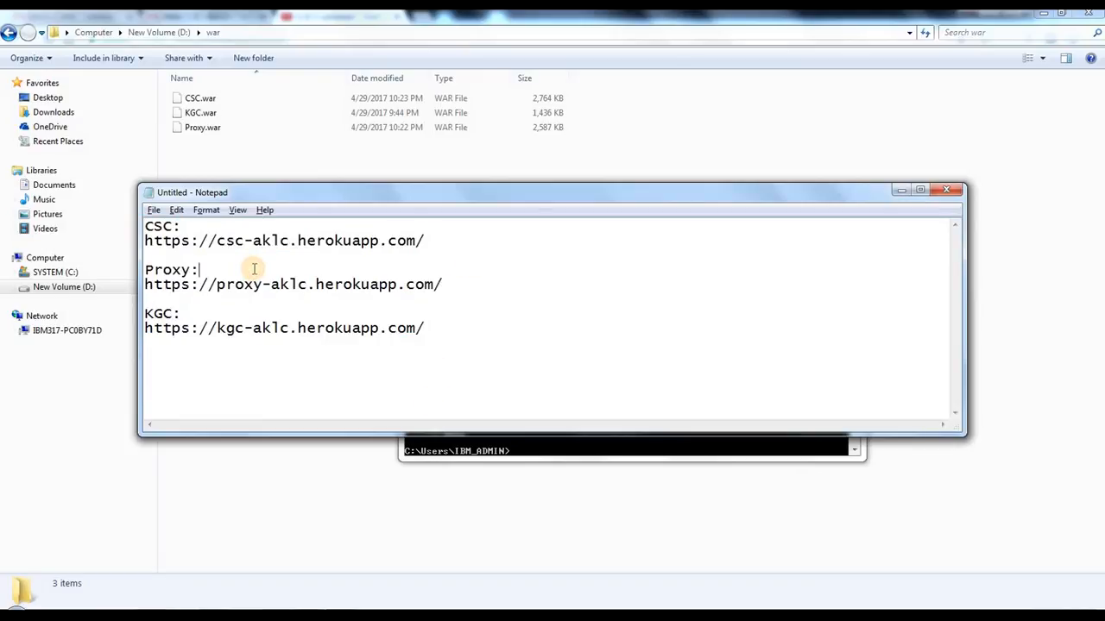
pyautogui.click(378, 304)
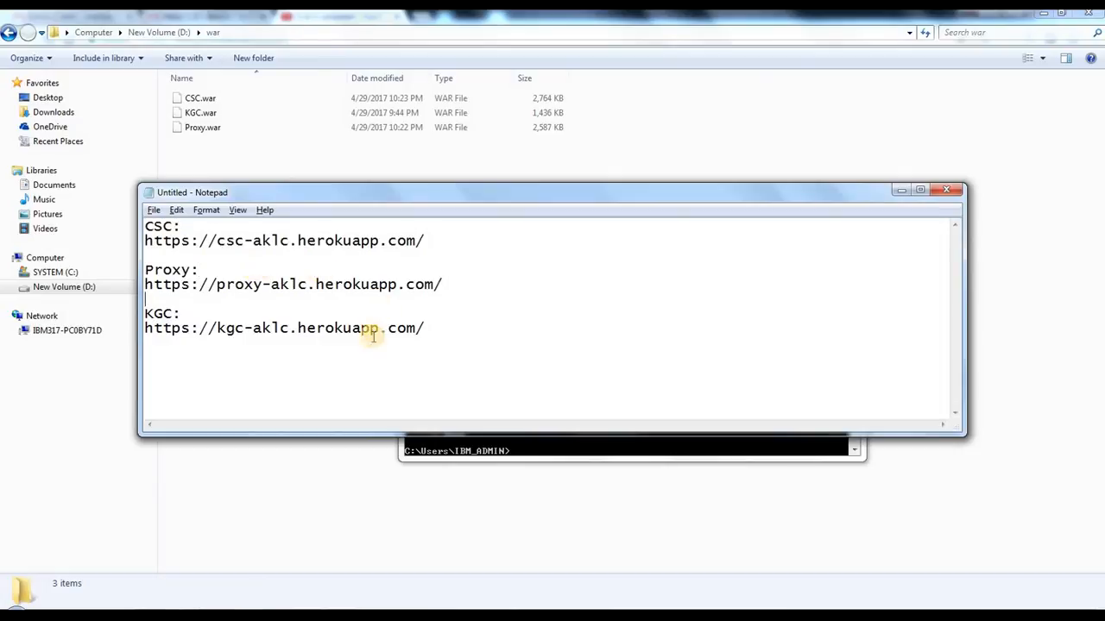
pyautogui.moveTo(216, 603)
pyautogui.click(141, 556)
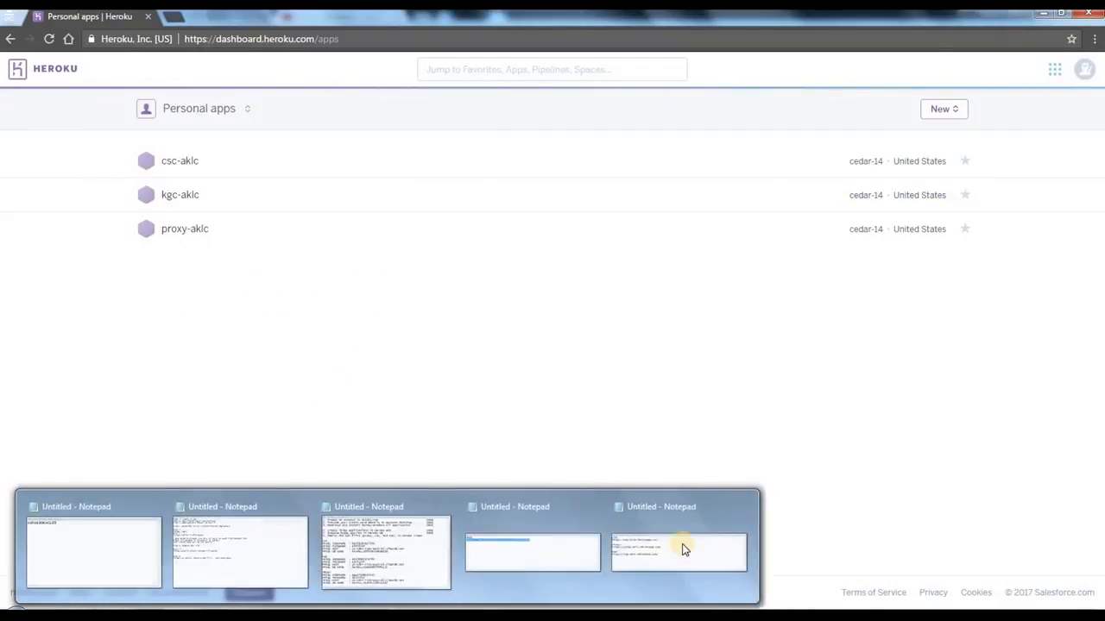
pyautogui.click(683, 548)
pyautogui.moveTo(152, 242); pyautogui.dragTo(461, 244)
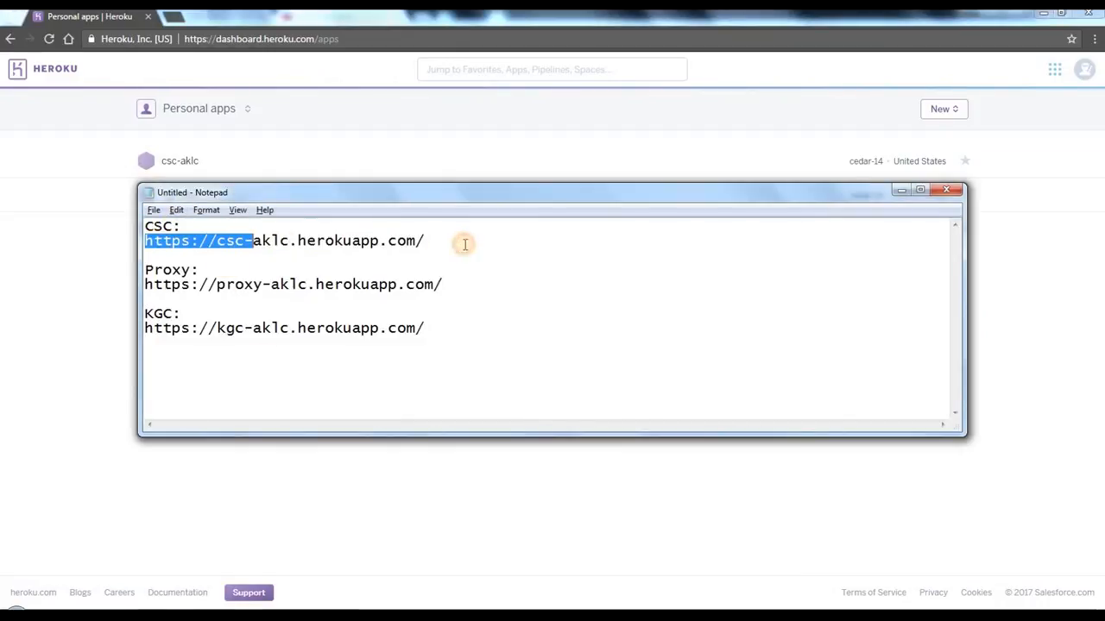
pyautogui.rightClick(403, 240)
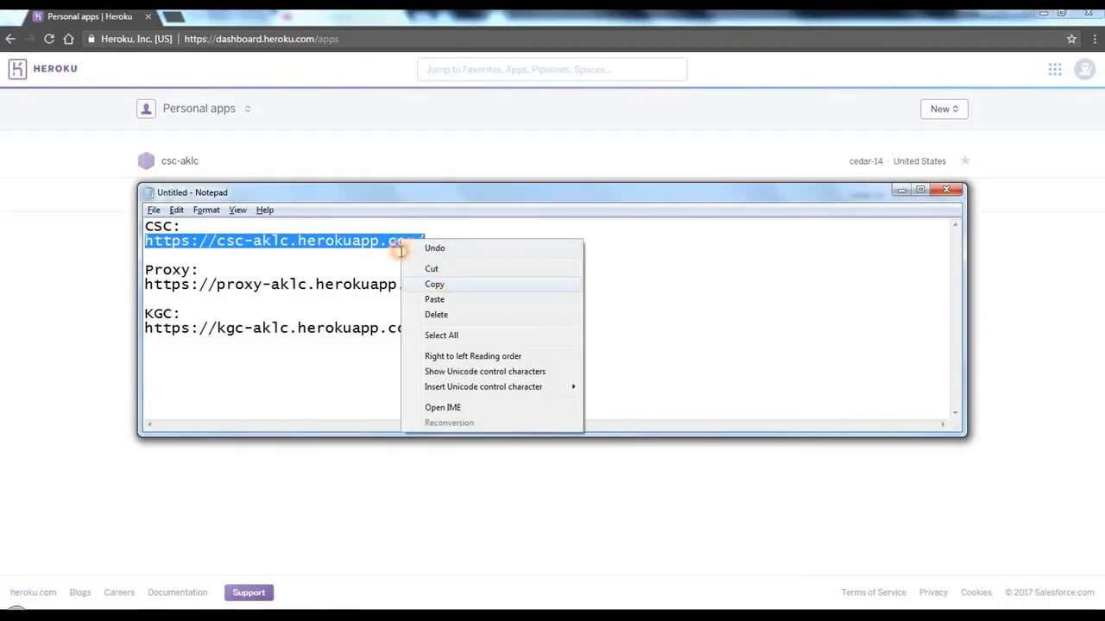
pyautogui.click(438, 286)
# Step: Open the copied csc-aklc.herokuapp.com address in a new Chrome tab to view the deployed CSC application
pyautogui.click(175, 17)
pyautogui.rightClick(215, 40)
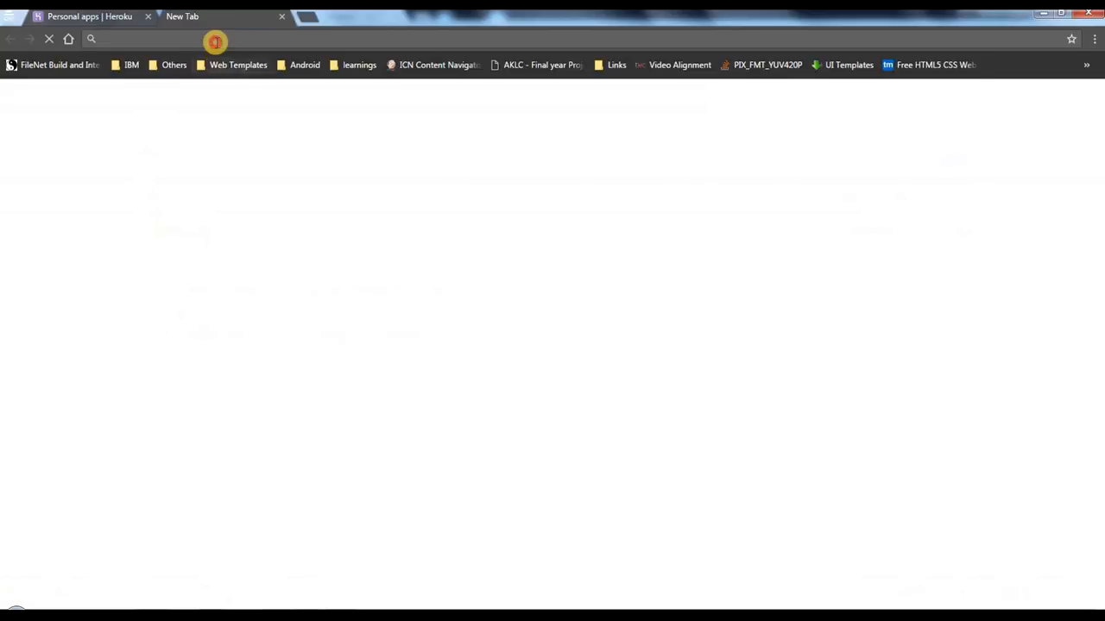
pyautogui.click(278, 112)
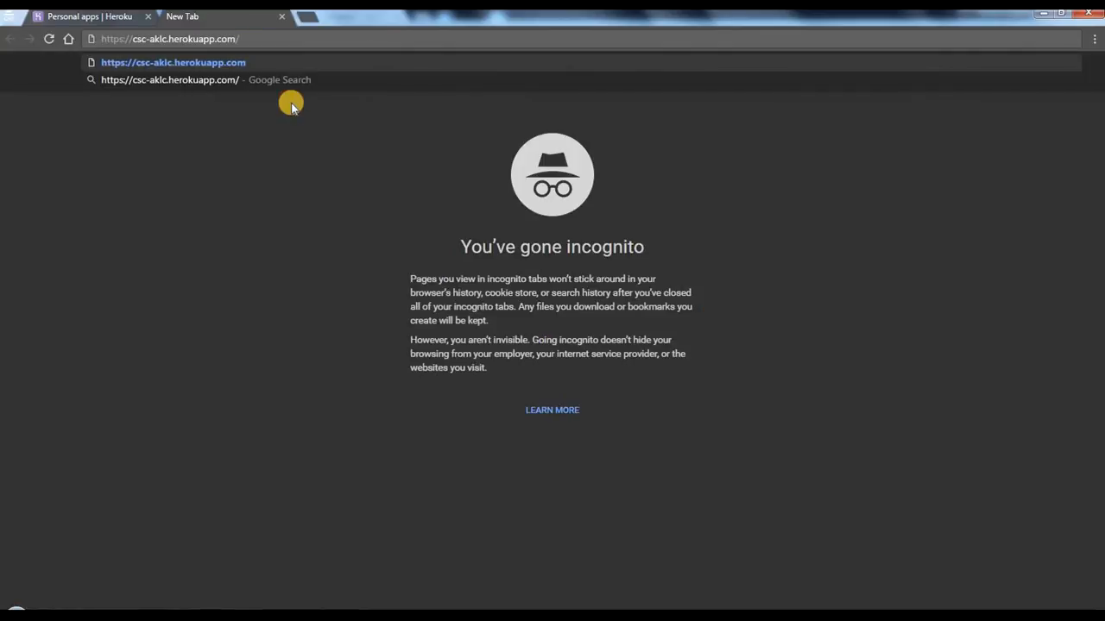
pyautogui.press('Return')
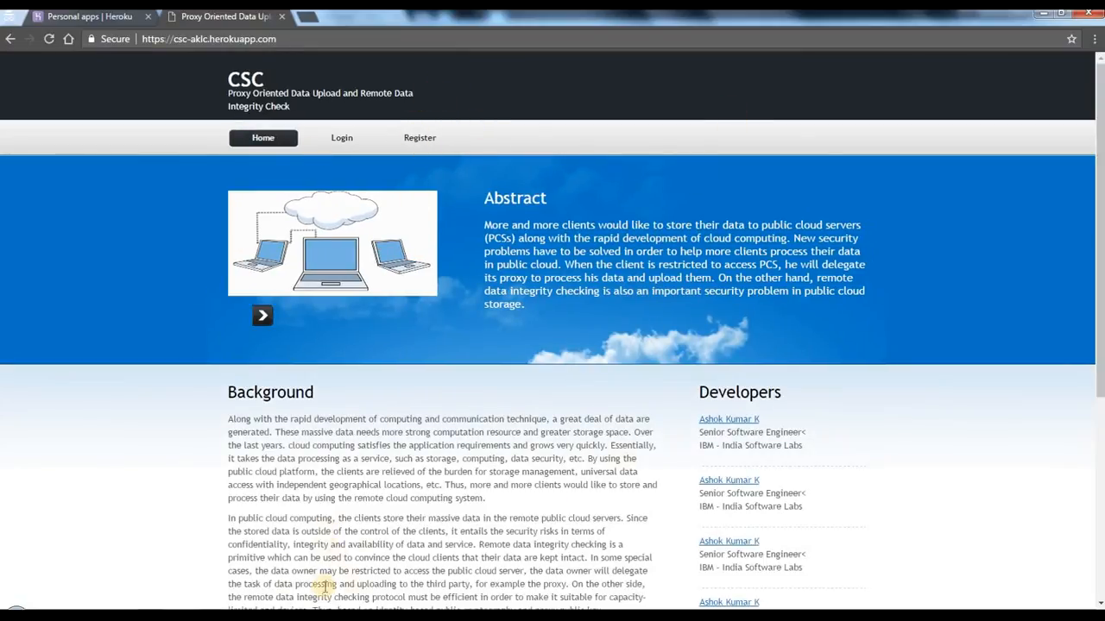
pyautogui.click(550, 244)
pyautogui.click(536, 284)
pyautogui.click(541, 228)
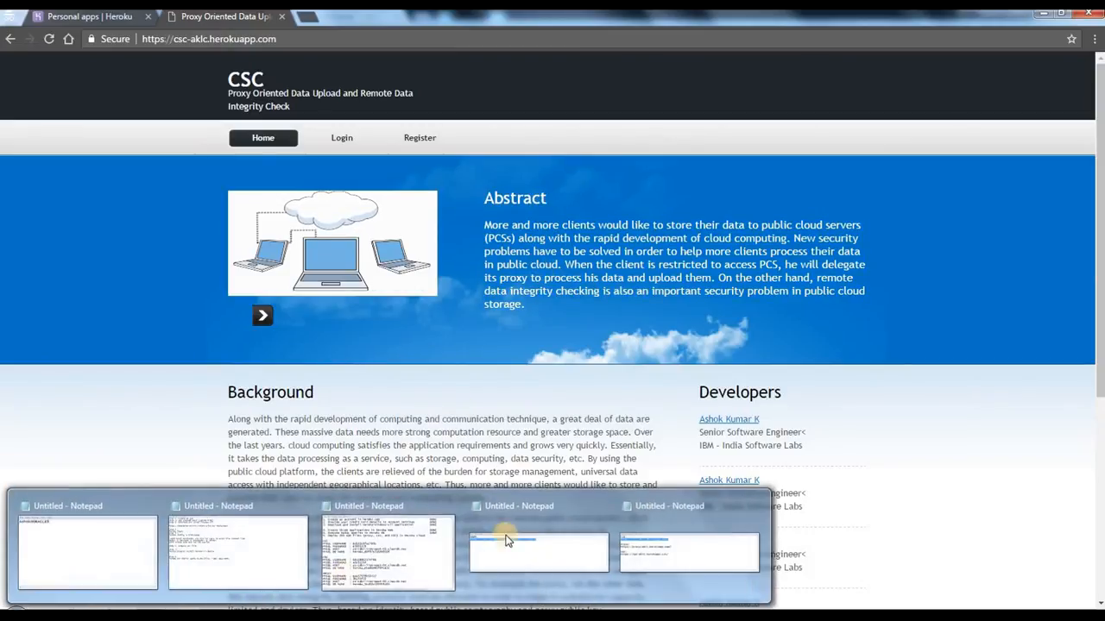
pyautogui.click(687, 527)
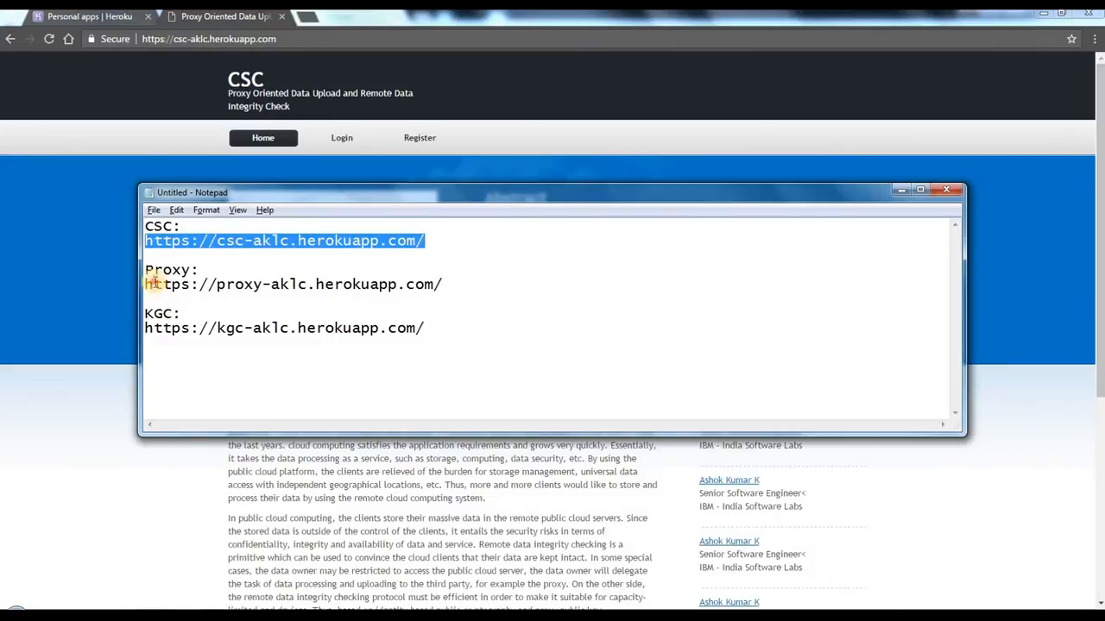
pyautogui.moveTo(146, 284); pyautogui.dragTo(444, 281)
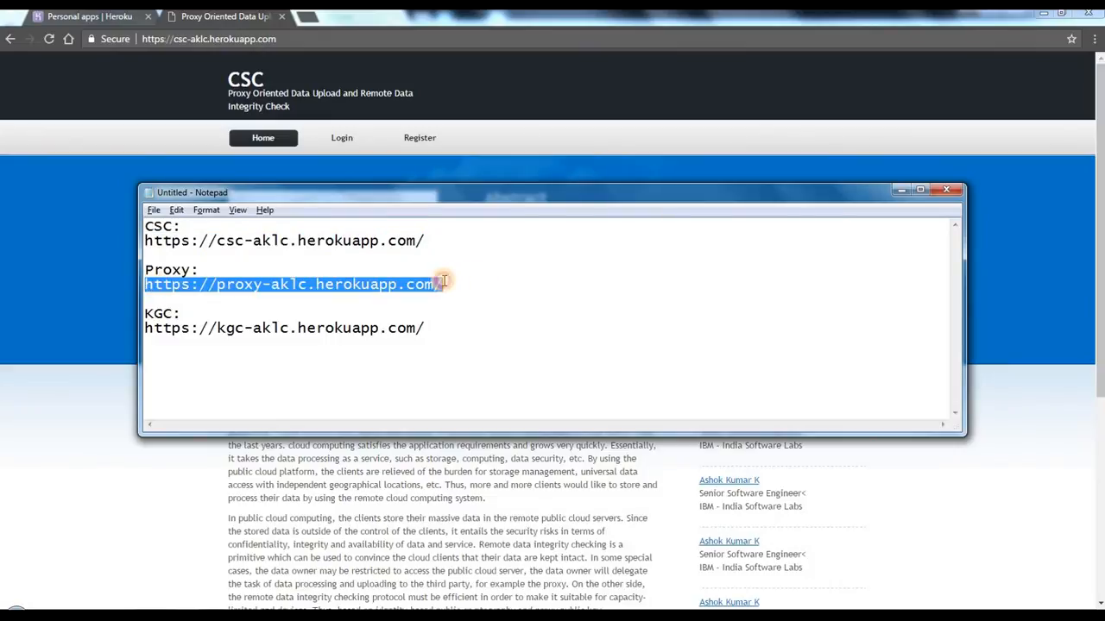
pyautogui.rightClick(319, 289)
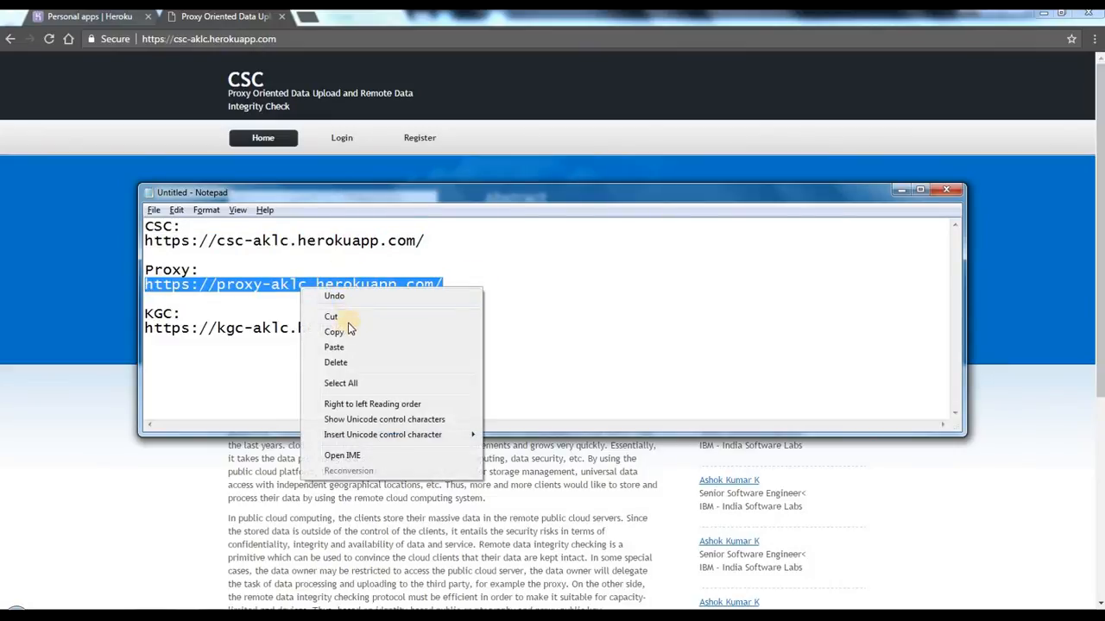
pyautogui.click(349, 326)
# Step: Open the copied proxy-aklc.herokuapp.com address in another new Chrome tab and view the Proxy application's home page
pyautogui.click(285, 36)
pyautogui.hotkey('ctrl', 't')
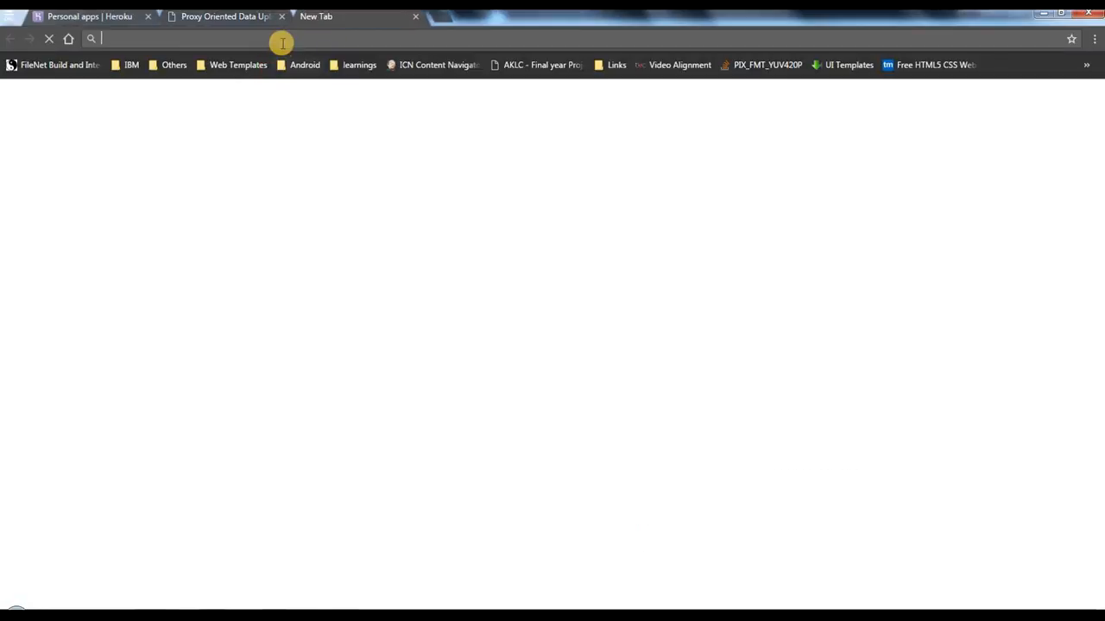
pyautogui.rightClick(283, 36)
pyautogui.click(342, 111)
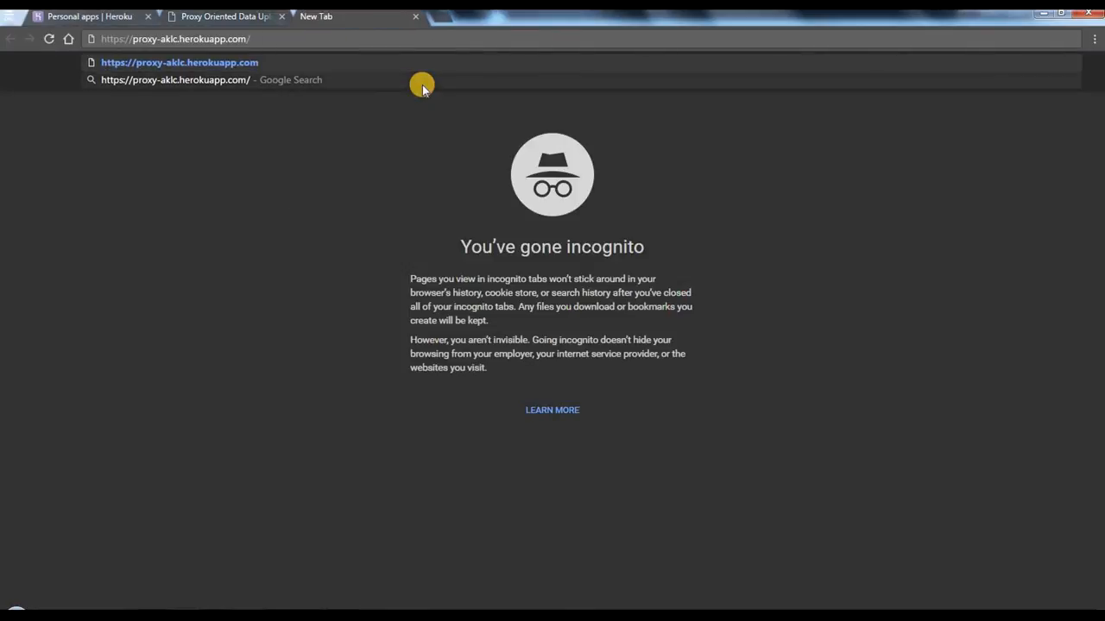
pyautogui.press('Return')
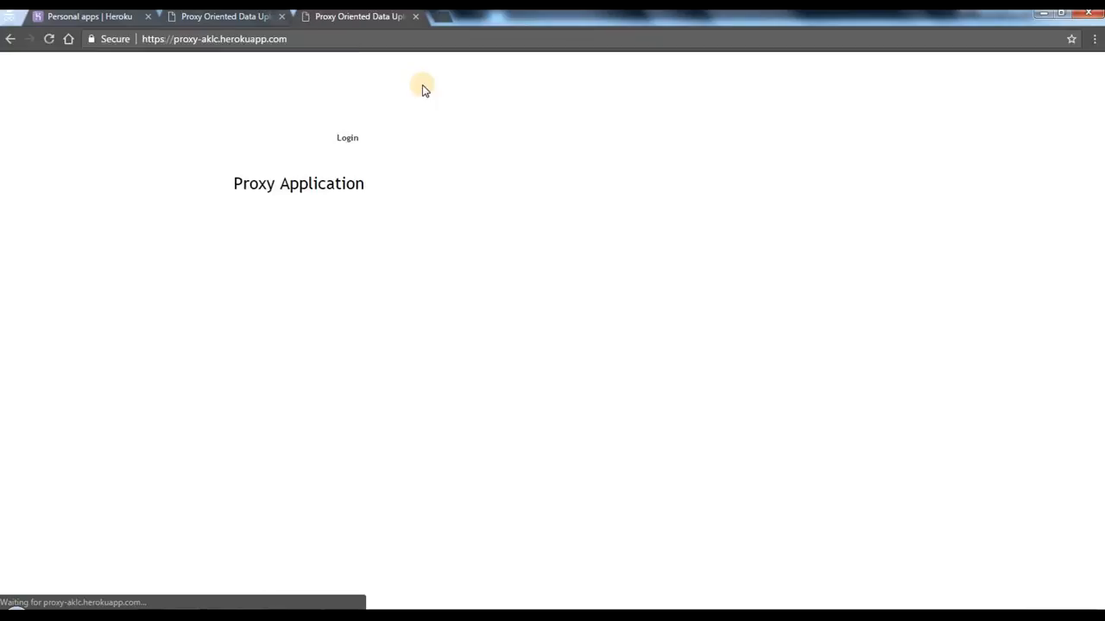
pyautogui.click(249, 97)
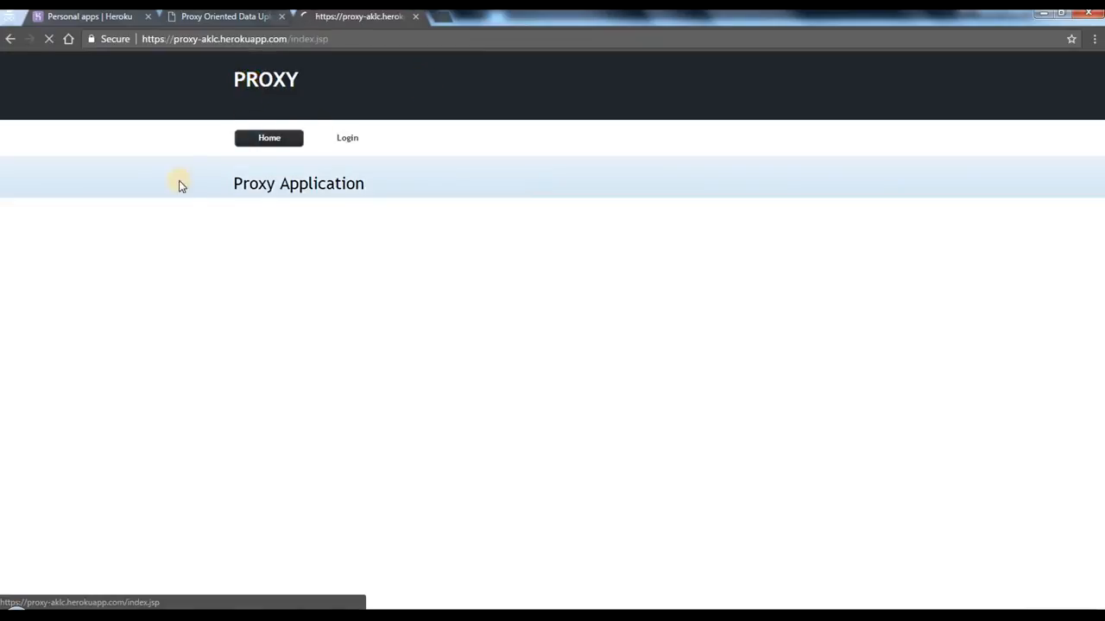
# Step: Compare the deployed CSC and Proxy home pages, reading through the CSC page down to its footer
pyautogui.click(221, 19)
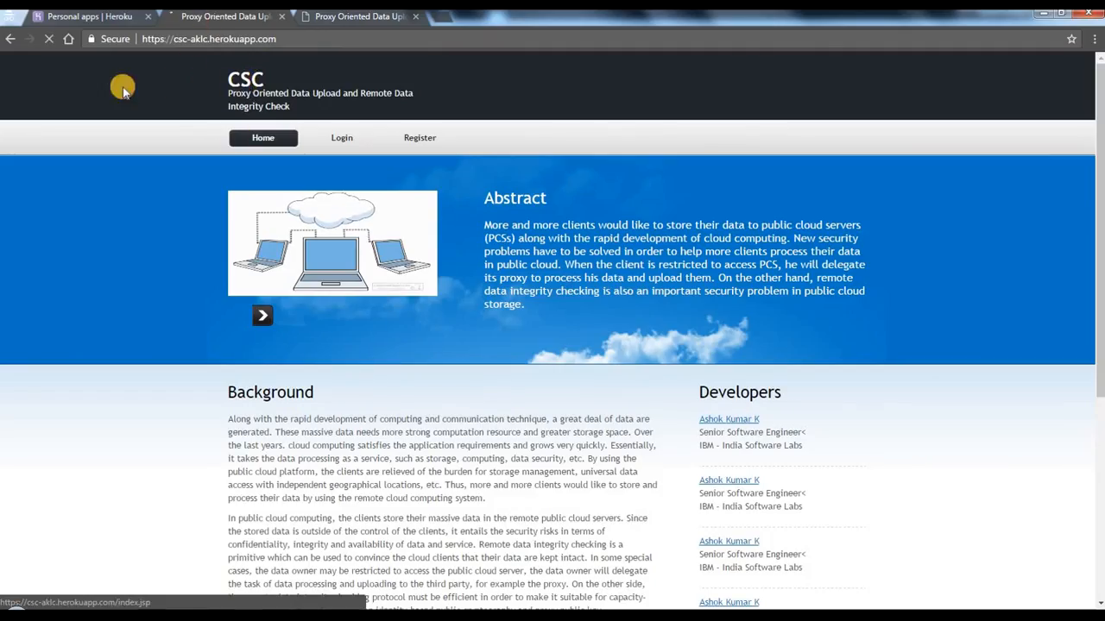
pyautogui.click(366, 17)
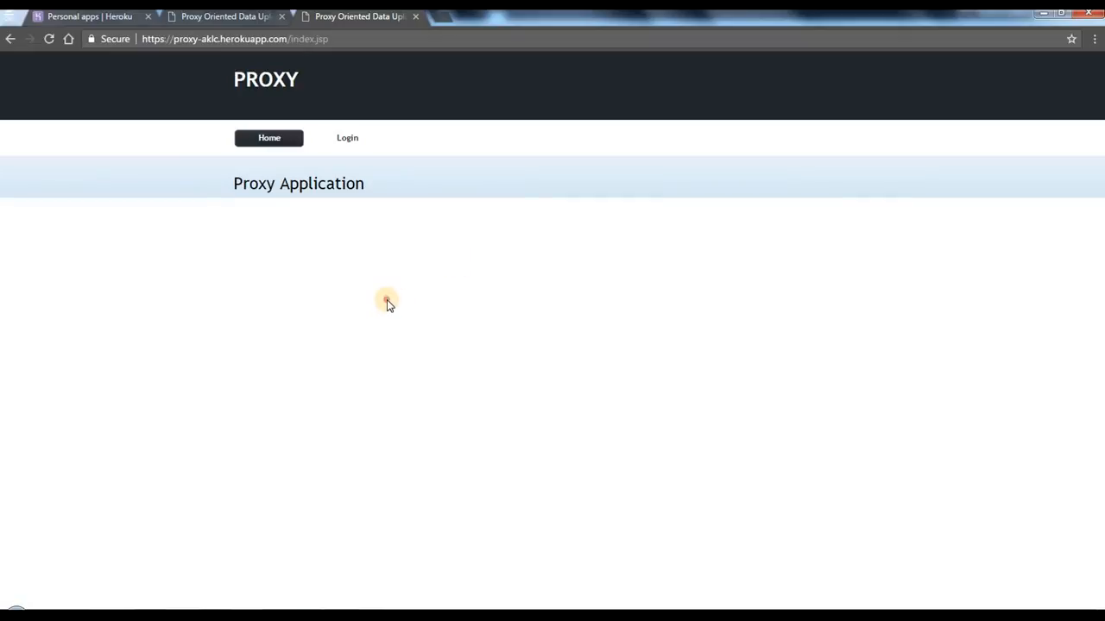
pyautogui.click(217, 19)
pyautogui.click(359, 18)
pyautogui.click(233, 19)
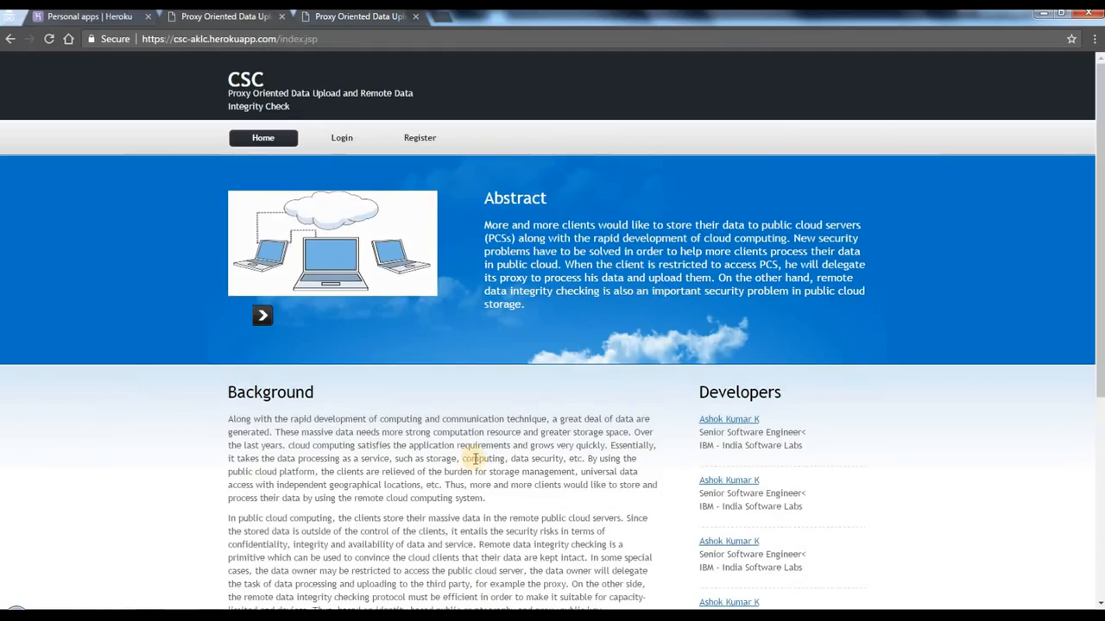
pyautogui.scroll(-4, 507, 447)
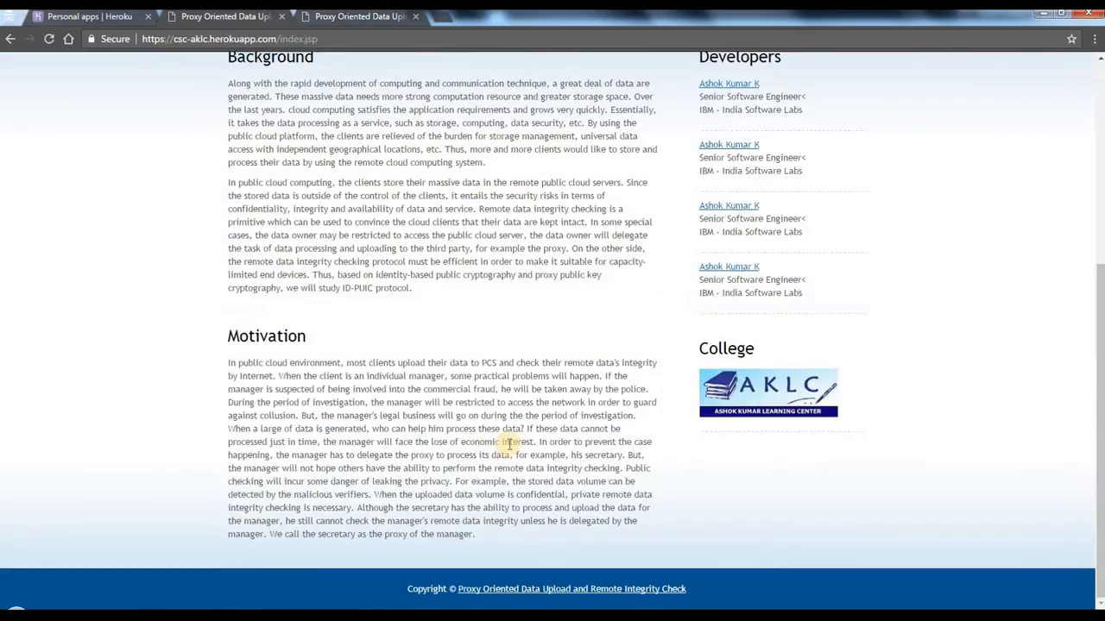
pyautogui.scroll(4, 505, 436)
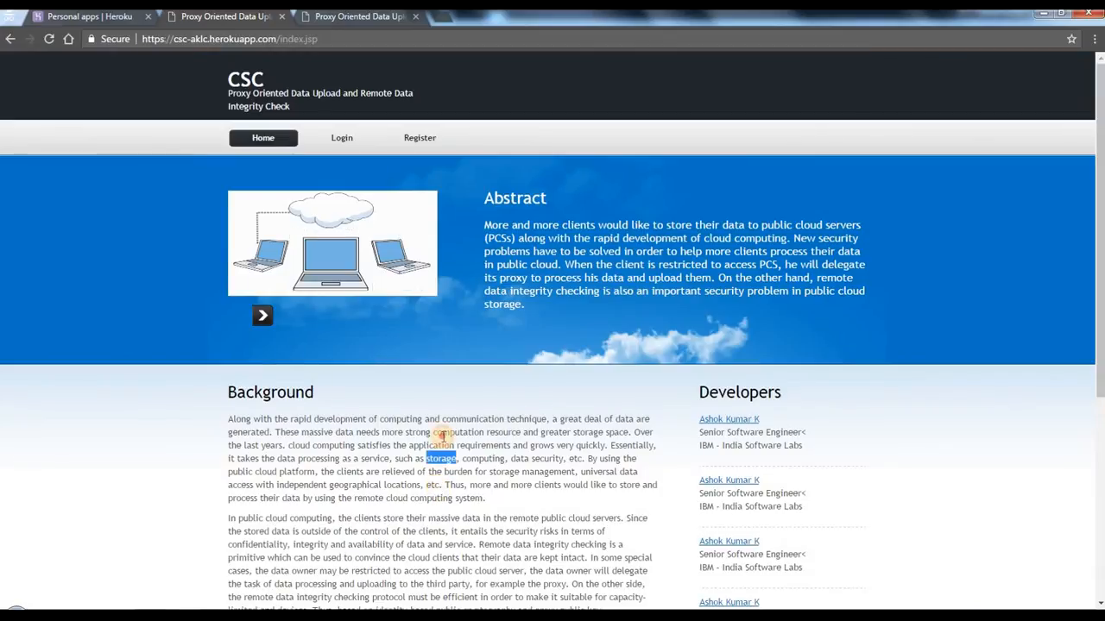
# Step: Open the CSC application's registration page and enter the account e-mail and password
pyautogui.click(421, 142)
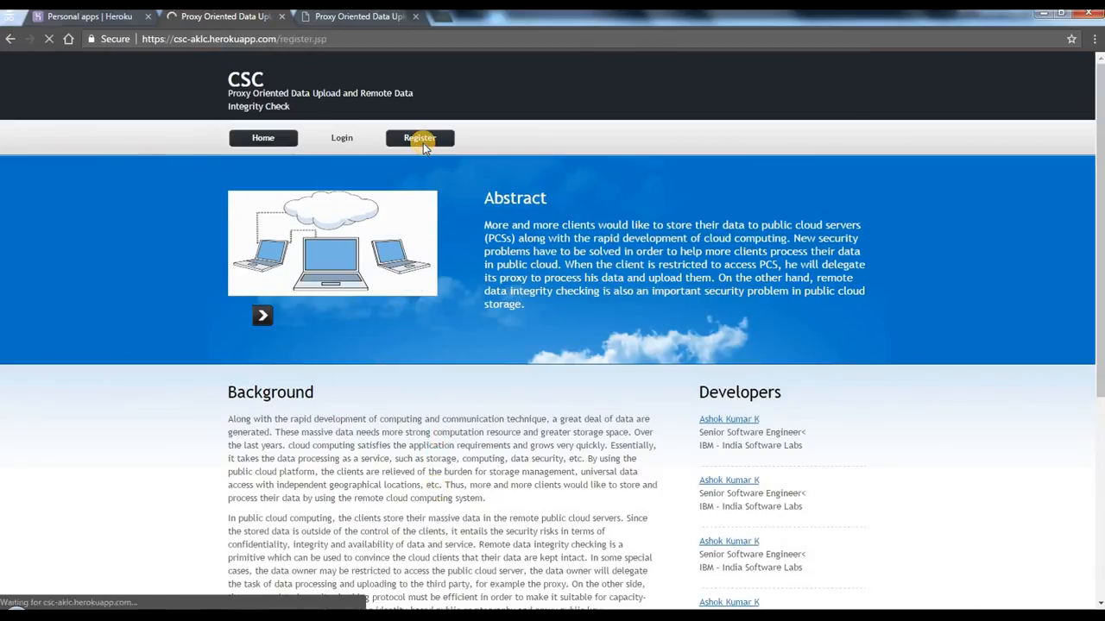
pyautogui.scroll(-3, 345, 231)
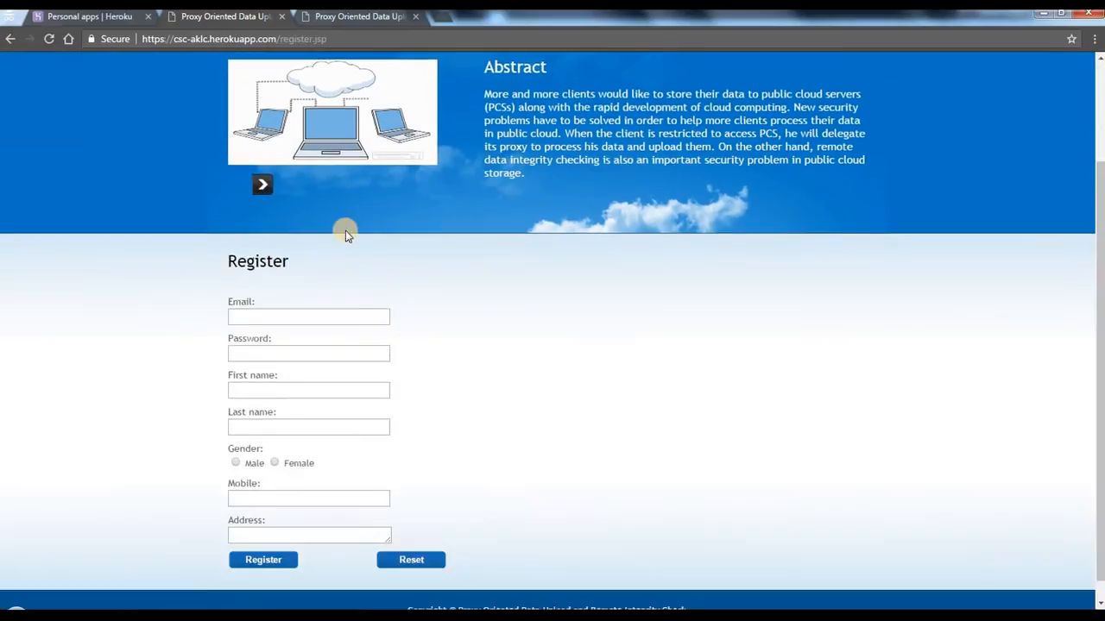
pyautogui.click(270, 293)
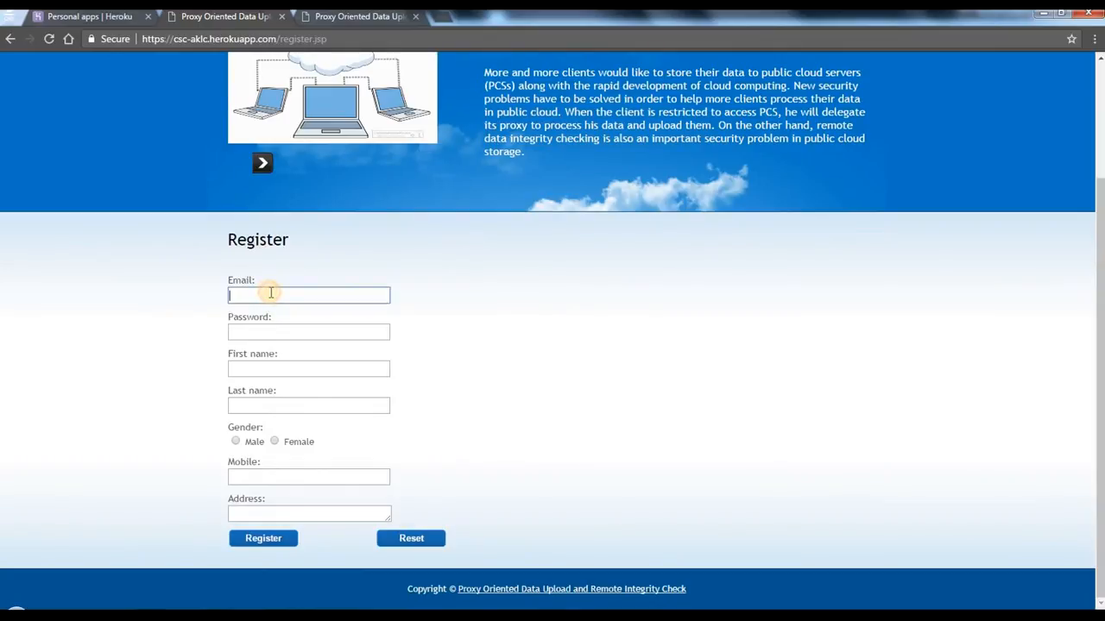
pyautogui.write('cele')
pyautogui.press('Down')
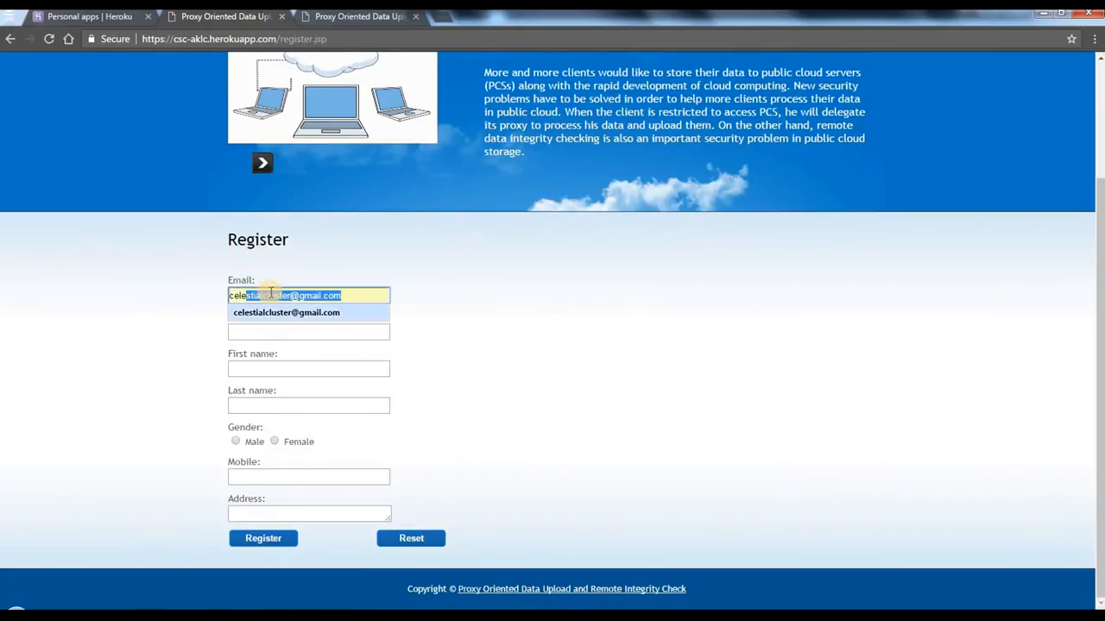
pyautogui.press('Tab')
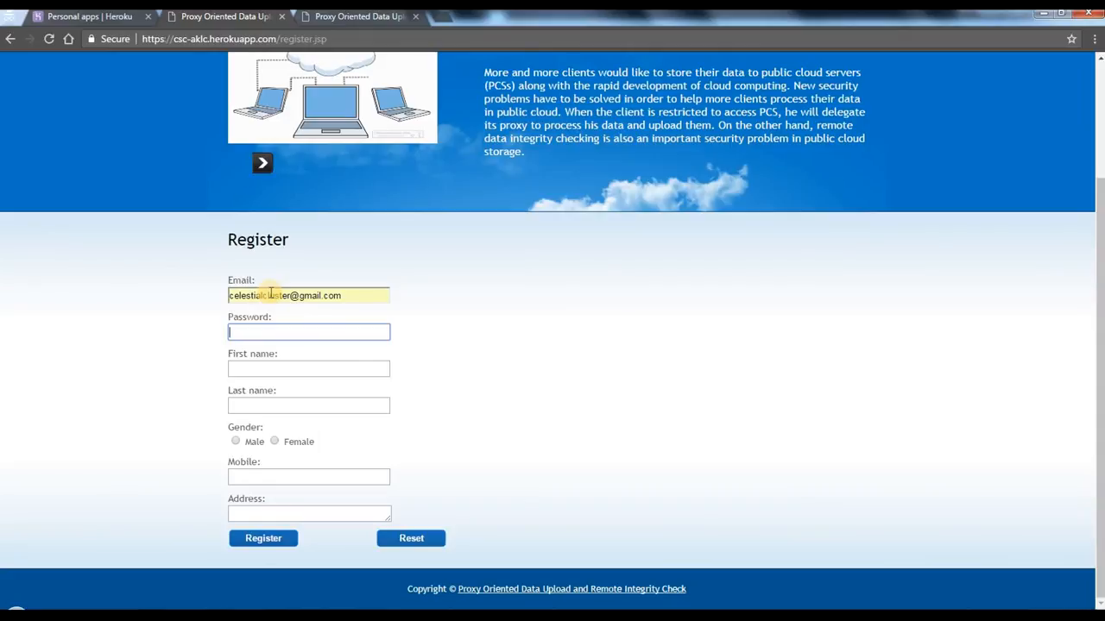
pyautogui.press('Tab')
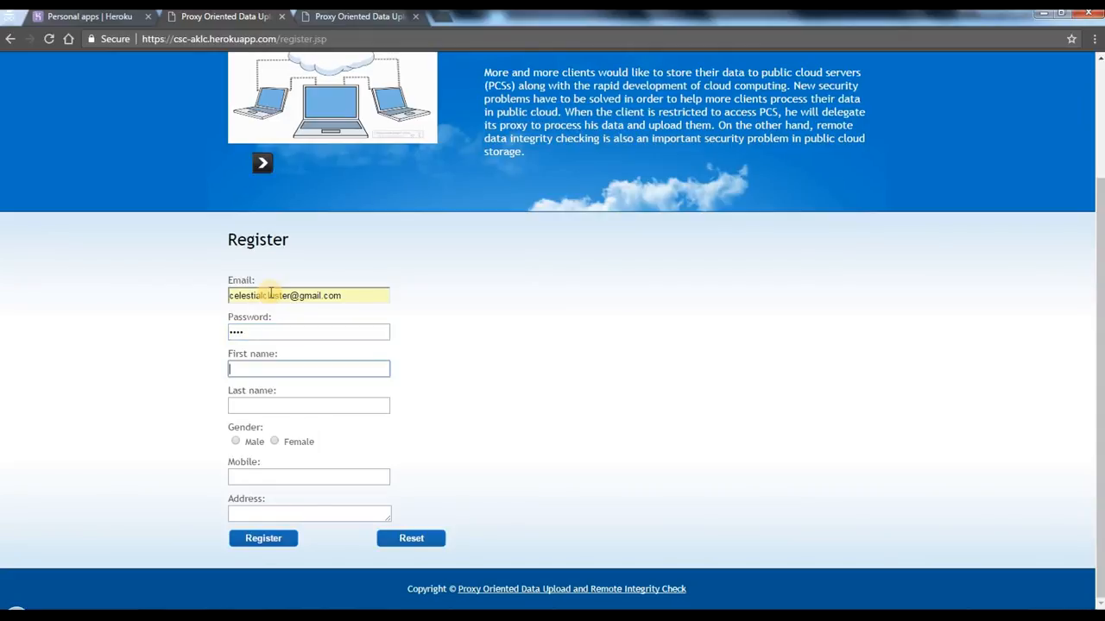
# Step: Fill in the first name, last name, gender Male, mobile number and address, and submit the CSC registration
pyautogui.press('Tab')
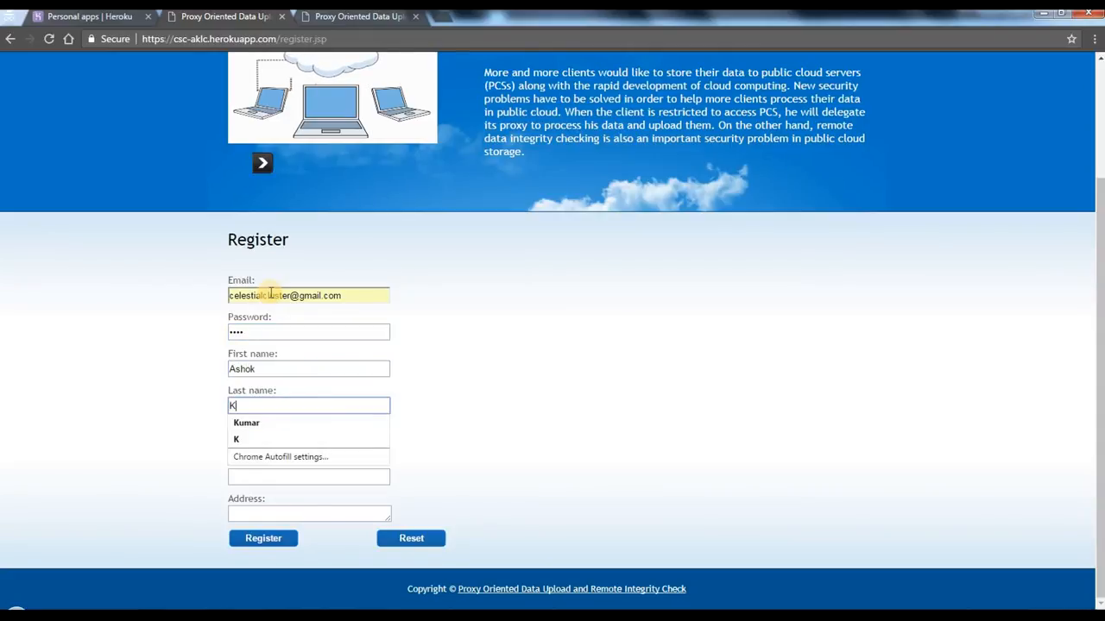
pyautogui.press('Tab')
pyautogui.press('space')
pyautogui.press('Tab')
pyautogui.press('Down')
pyautogui.press('Down')
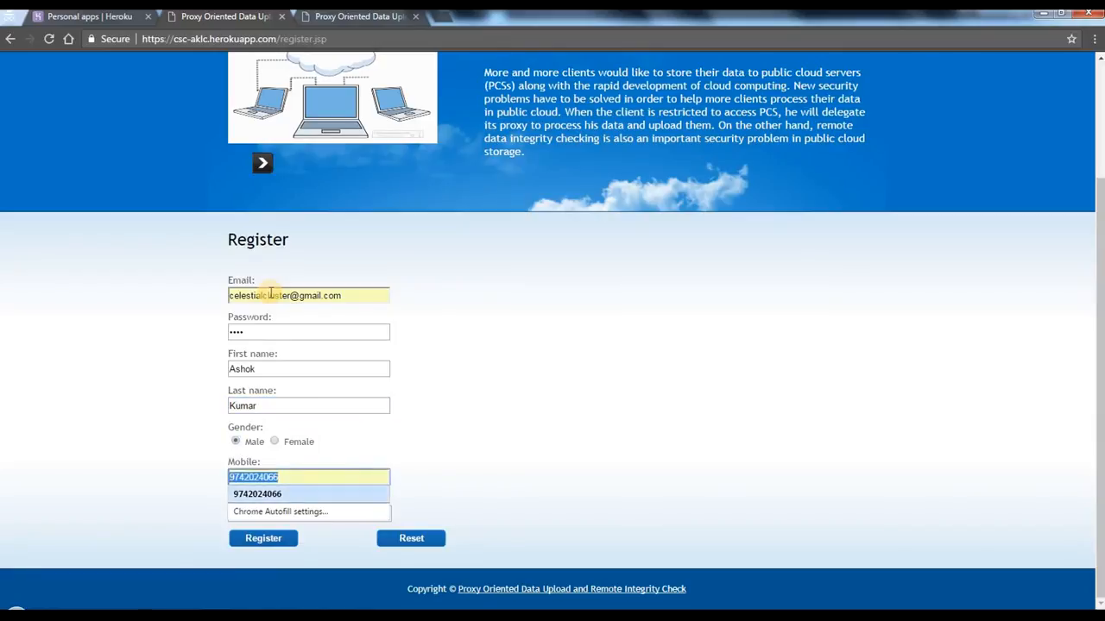
pyautogui.press('Tab')
pyautogui.click(292, 511)
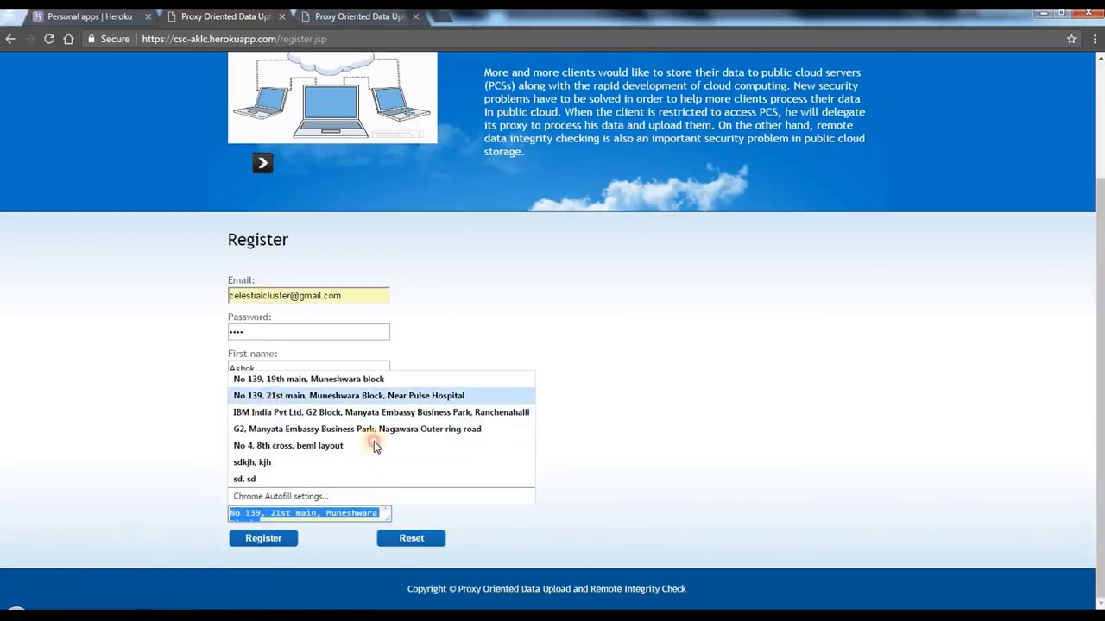
pyautogui.click(375, 444)
pyautogui.click(258, 539)
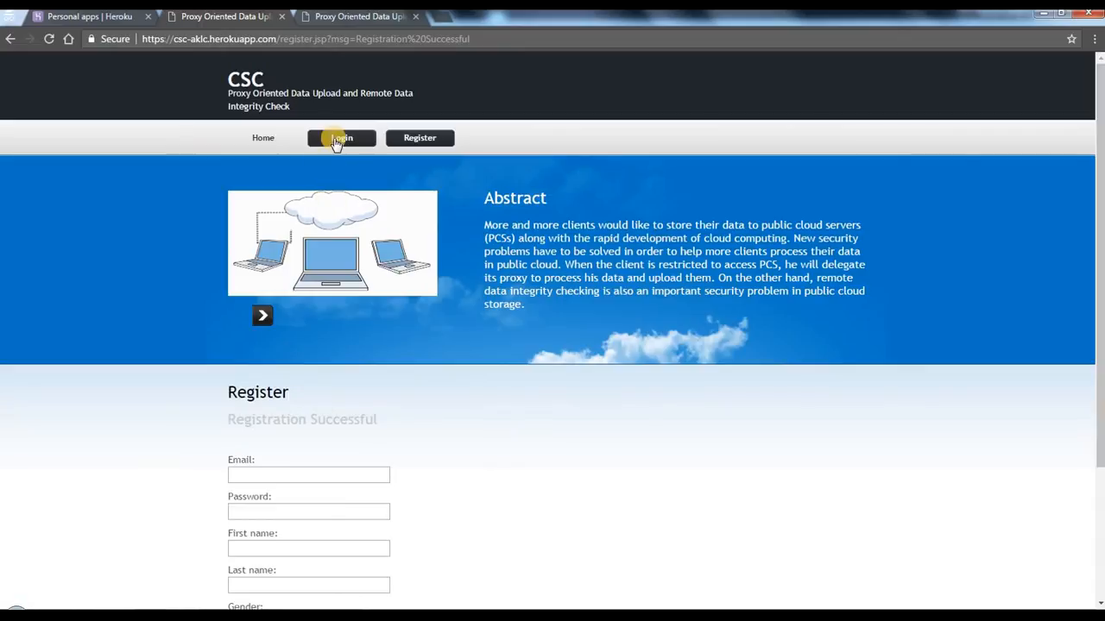
# Step: Log in to the CSC application with the registered e-mail and account password
pyautogui.click(338, 138)
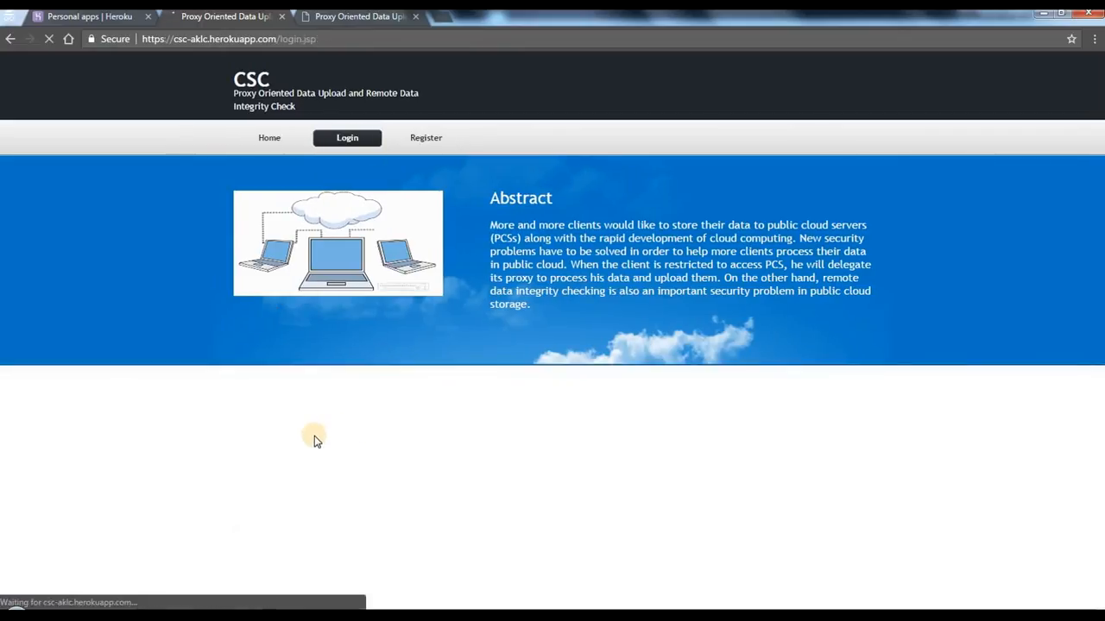
pyautogui.click(313, 442)
pyautogui.press('Down')
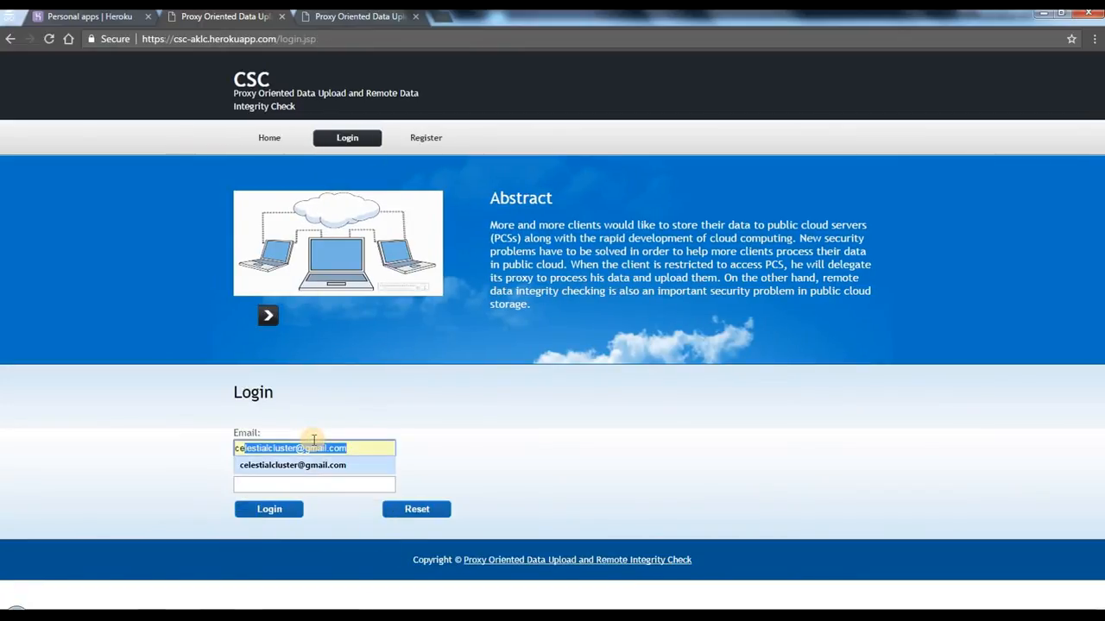
pyautogui.press('Tab')
pyautogui.write('•')
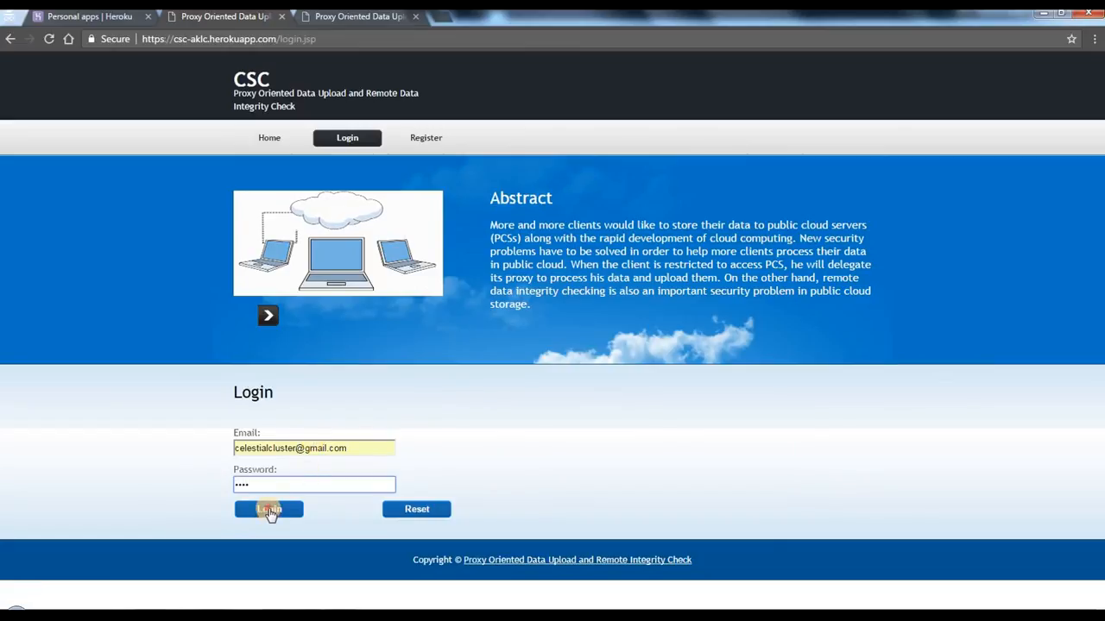
pyautogui.click(268, 510)
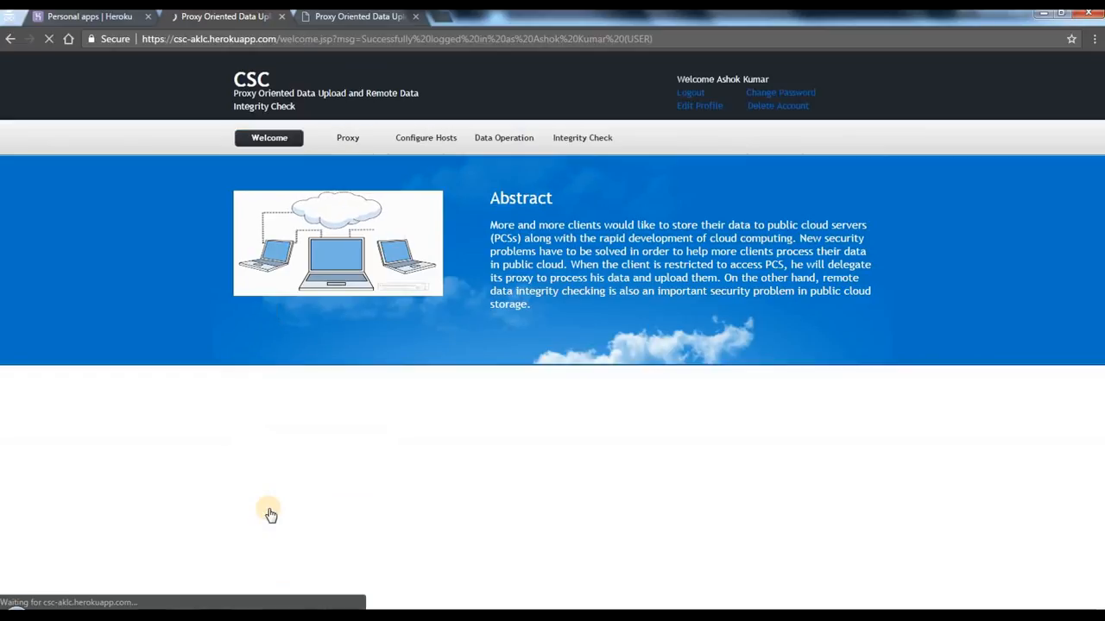
pyautogui.moveTo(259, 405); pyautogui.dragTo(635, 398)
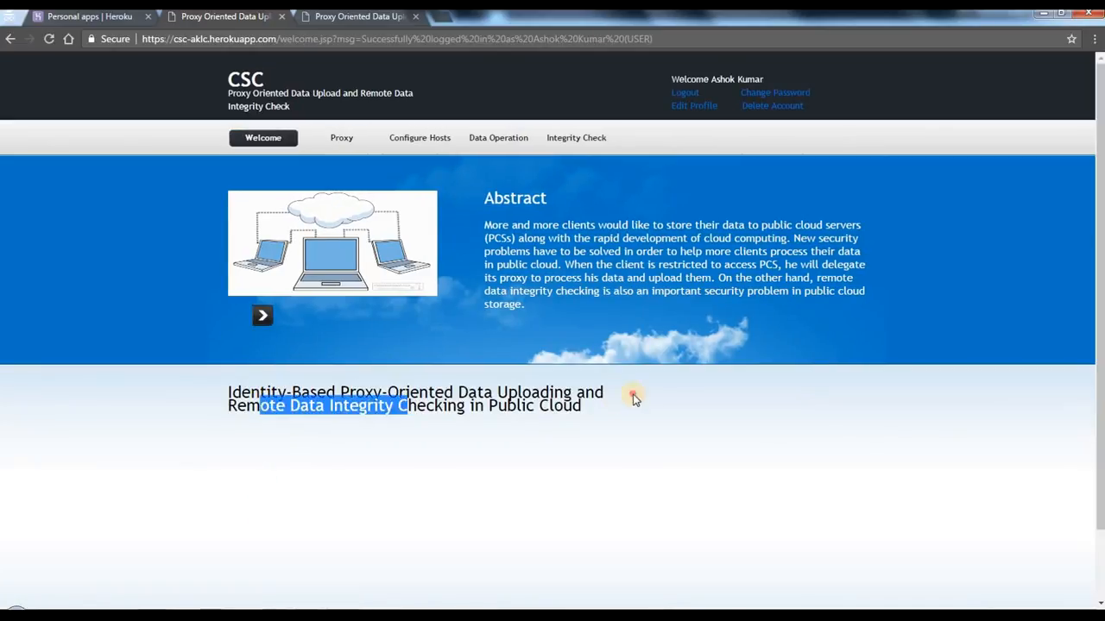
pyautogui.doubleClick(632, 396)
pyautogui.click(529, 442)
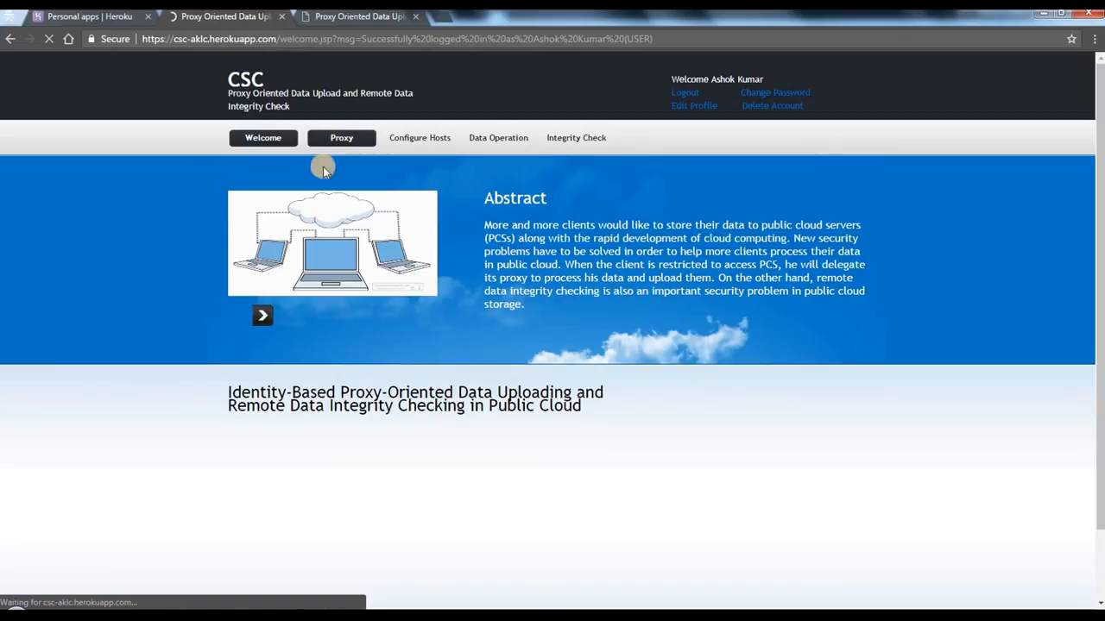
# Step: Open the CSC Proxy page and compare the available proxy's address with the Proxy URL in the Notepad notes
pyautogui.scroll(-3, 171, 303)
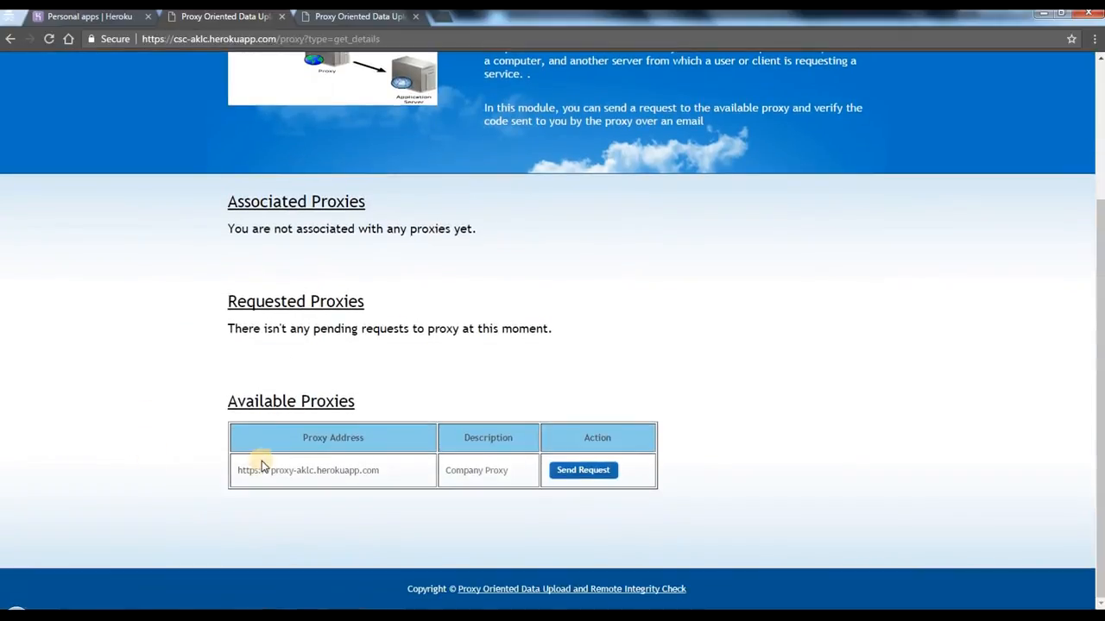
pyautogui.moveTo(250, 471)
pyautogui.mouseDown()
pyautogui.moveTo(390, 471)
pyautogui.moveTo(262, 466)
pyautogui.mouseUp()
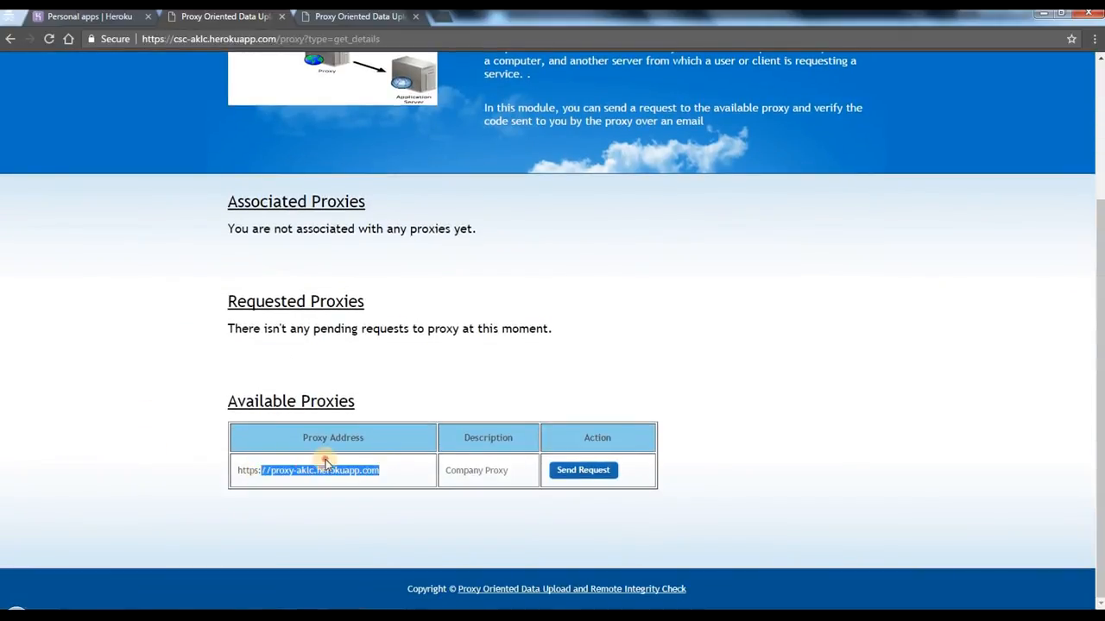
pyautogui.click(265, 477)
pyautogui.doubleClick(340, 469)
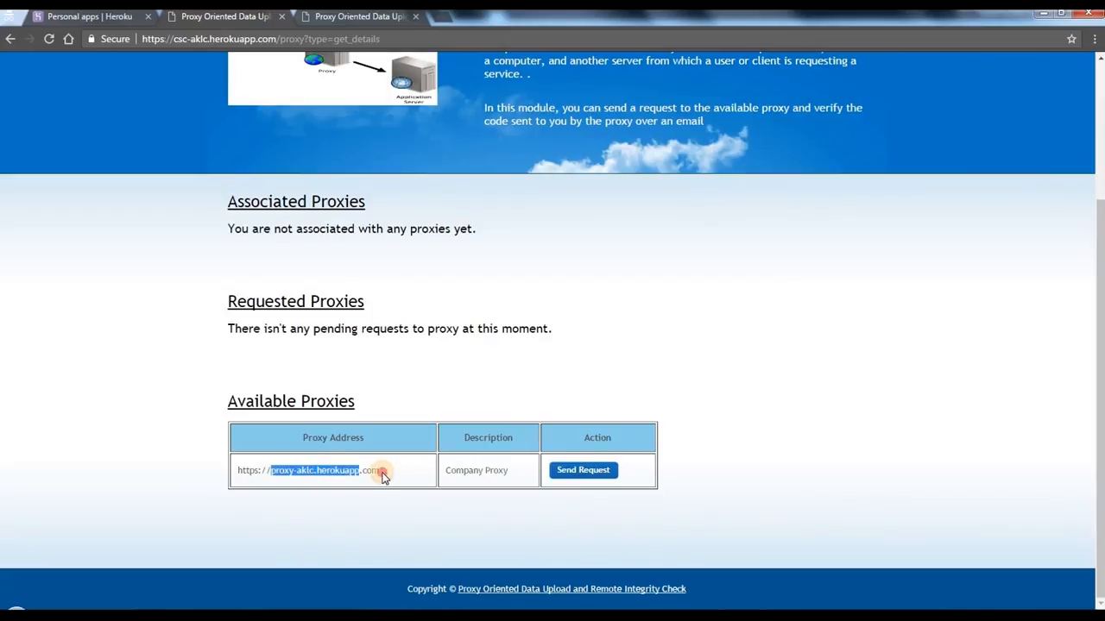
pyautogui.click(383, 473)
pyautogui.doubleClick(374, 469)
pyautogui.tripleClick(243, 460)
pyautogui.click(338, 481)
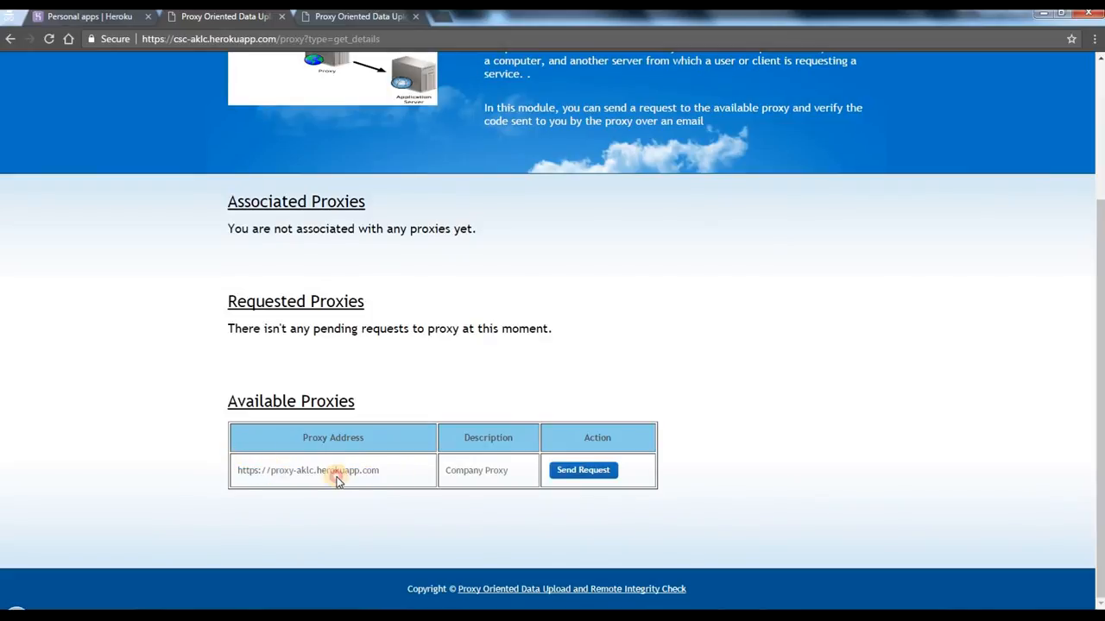
pyautogui.moveTo(286, 473); pyautogui.dragTo(365, 467)
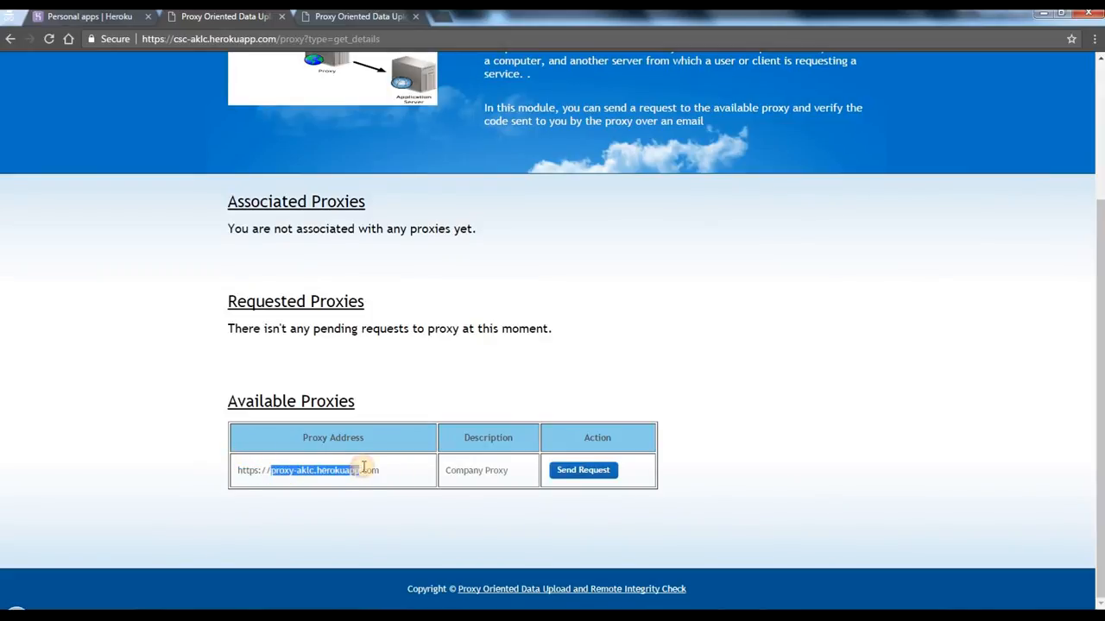
pyautogui.click(273, 577)
pyautogui.tripleClick(397, 469)
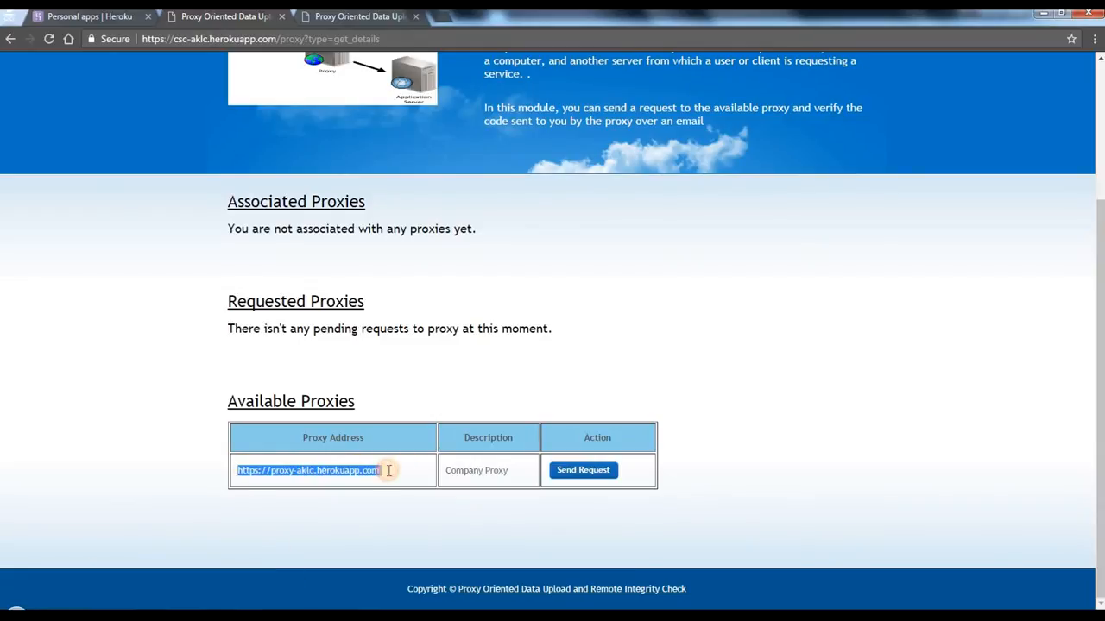
pyautogui.click(300, 616)
pyautogui.click(640, 546)
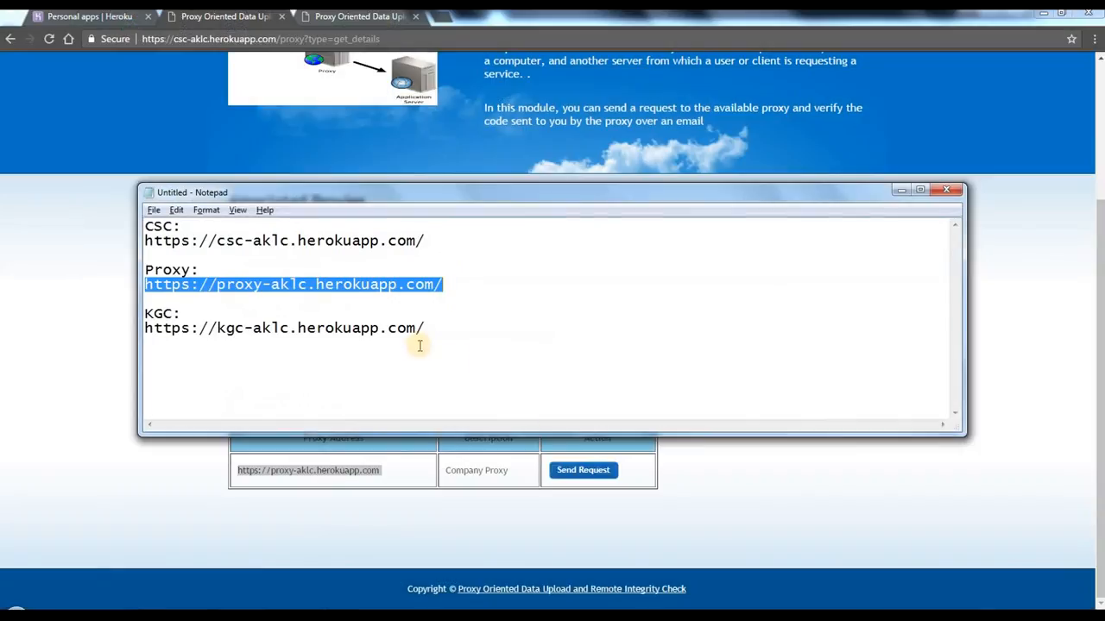
# Step: Return to the CSC page, send a request to the available Company Proxy, and reload the Proxy page to check Requested Proxies
pyautogui.click(344, 508)
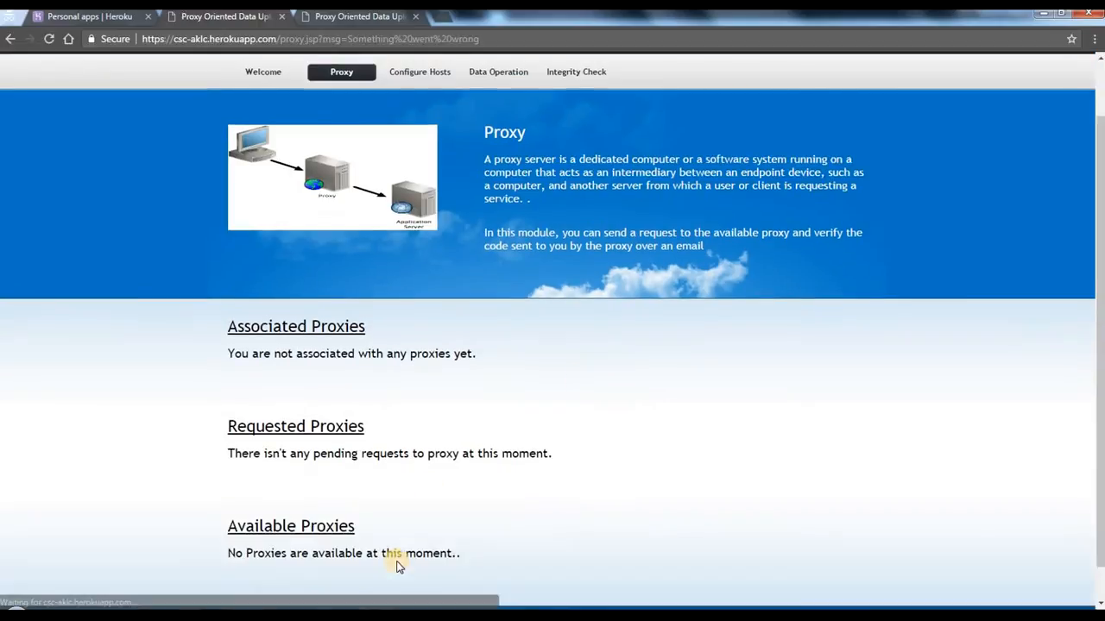
pyautogui.scroll(1, 398, 552)
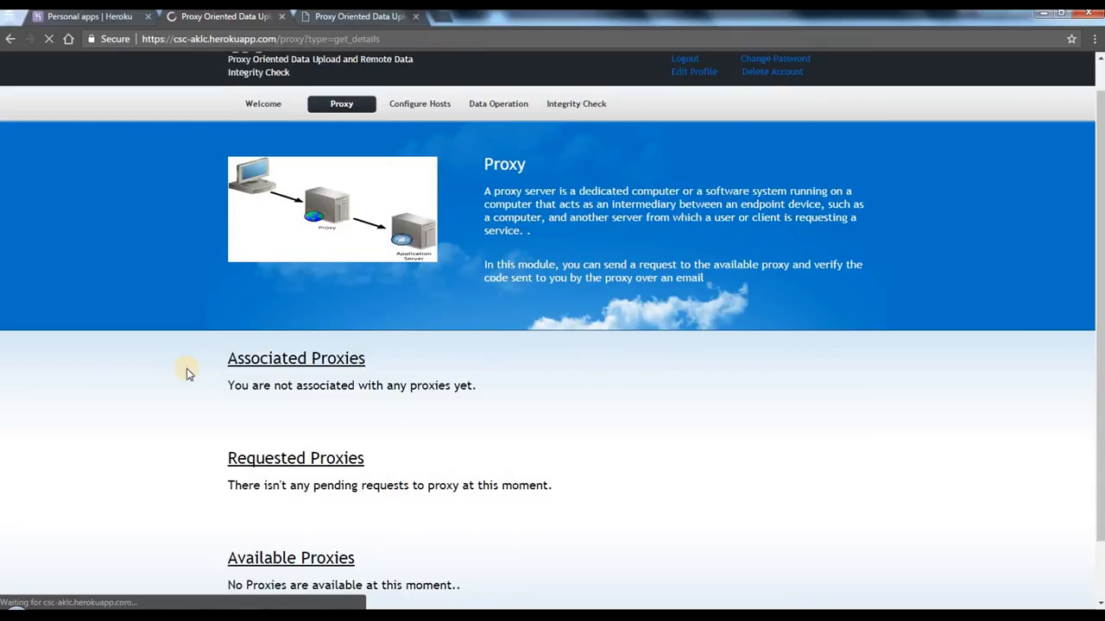
pyautogui.scroll(-2, 186, 371)
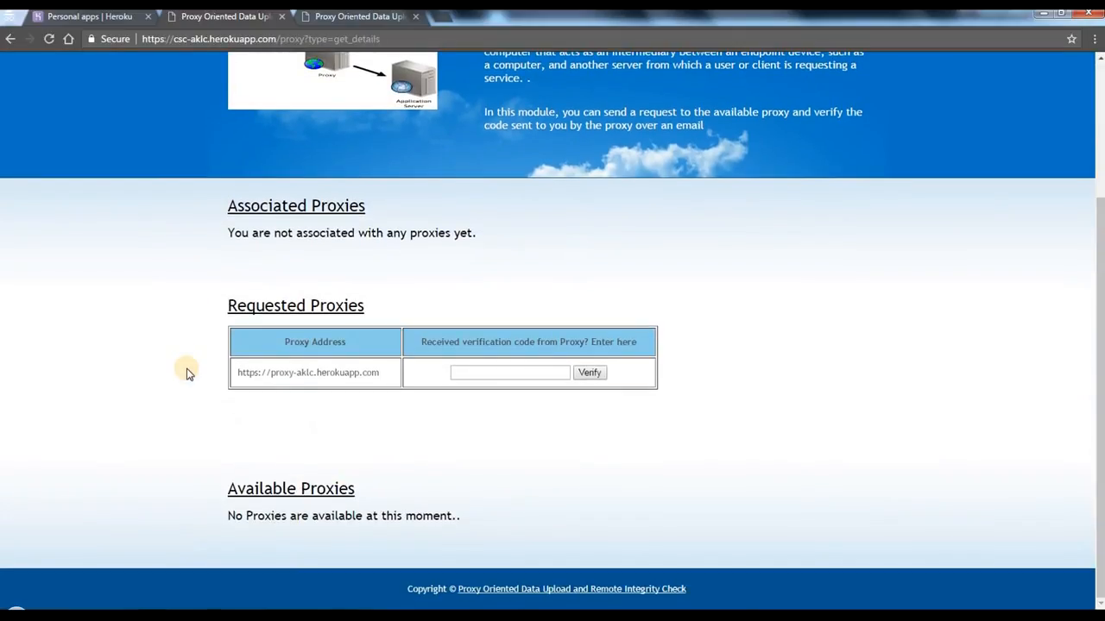
pyautogui.doubleClick(148, 393)
pyautogui.click(172, 363)
pyautogui.scroll(2, 602, 322)
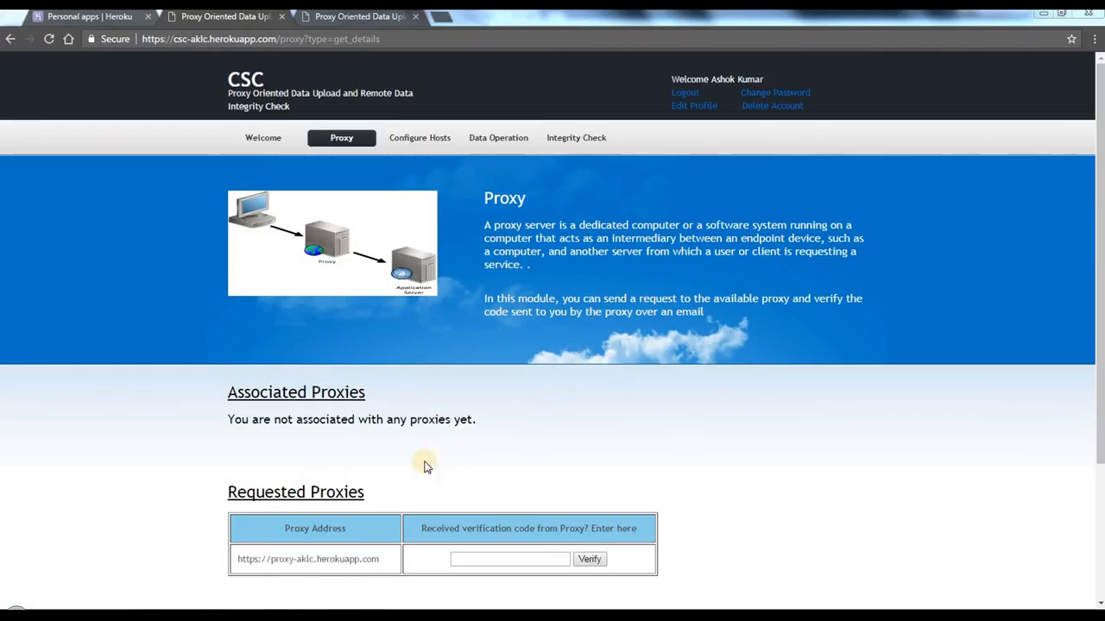
# Step: Log in to the Proxy application with the admin's password, approve the client's pending request, and check the authorization history
pyautogui.click(354, 19)
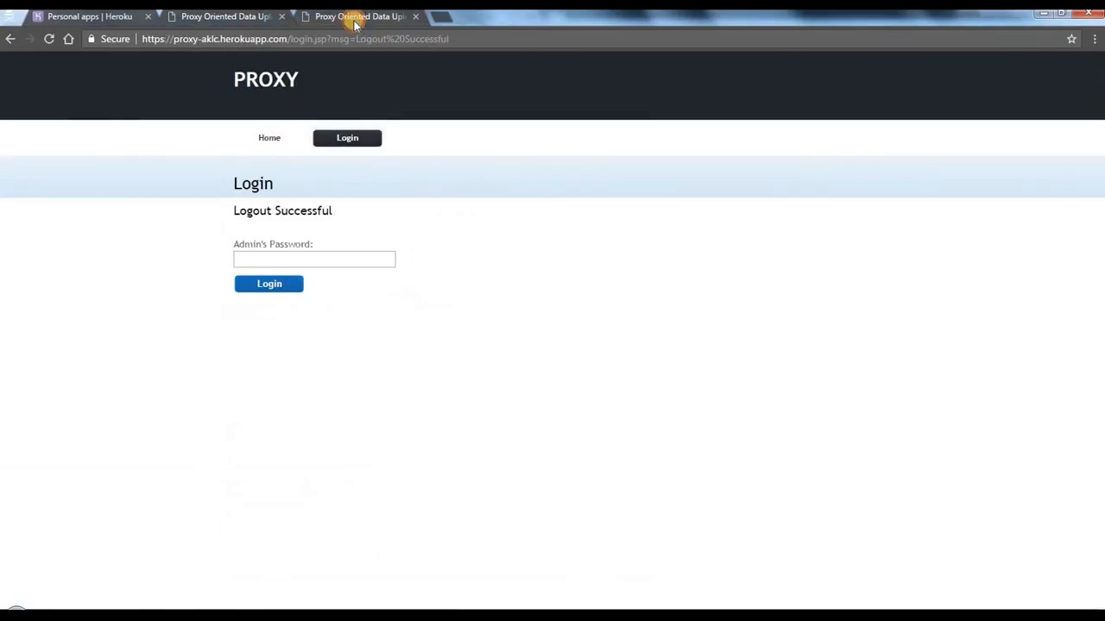
pyautogui.click(280, 258)
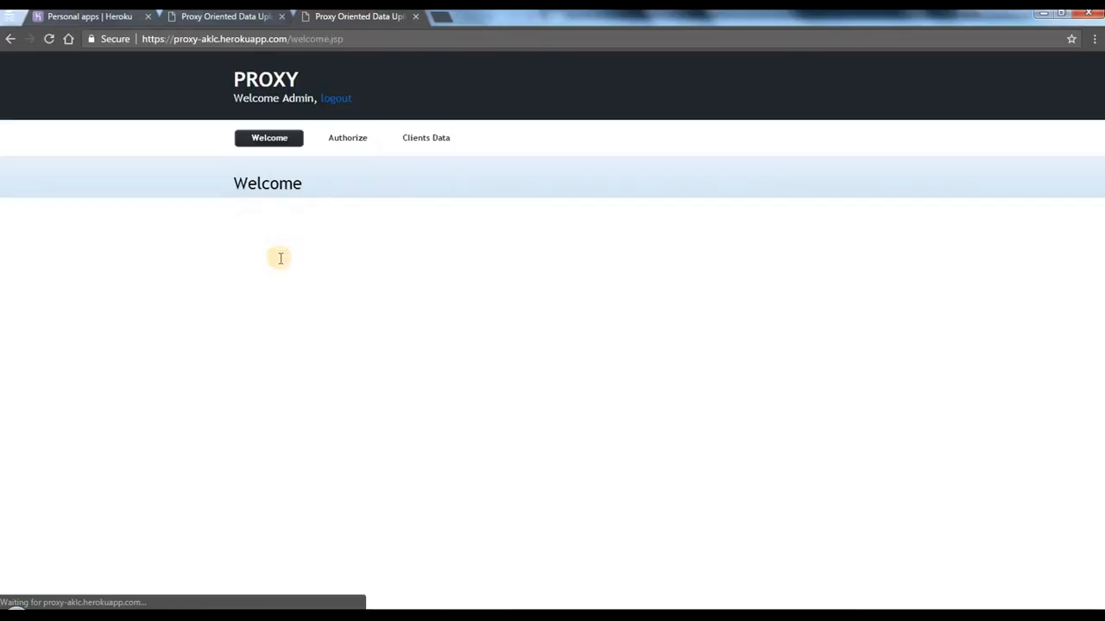
pyautogui.click(357, 139)
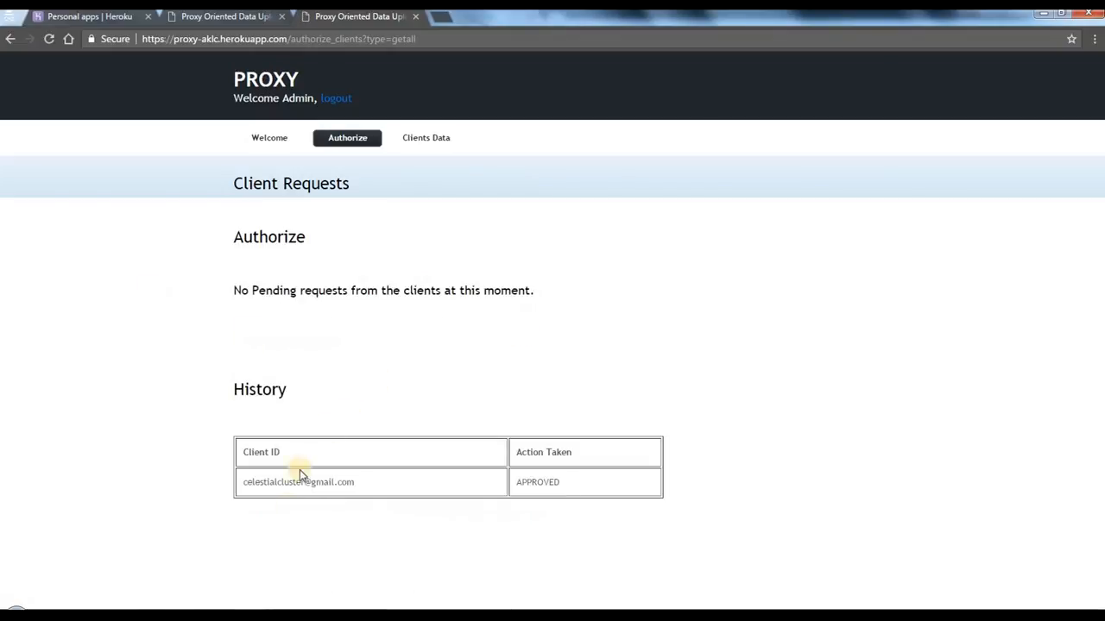
pyautogui.tripleClick(275, 482)
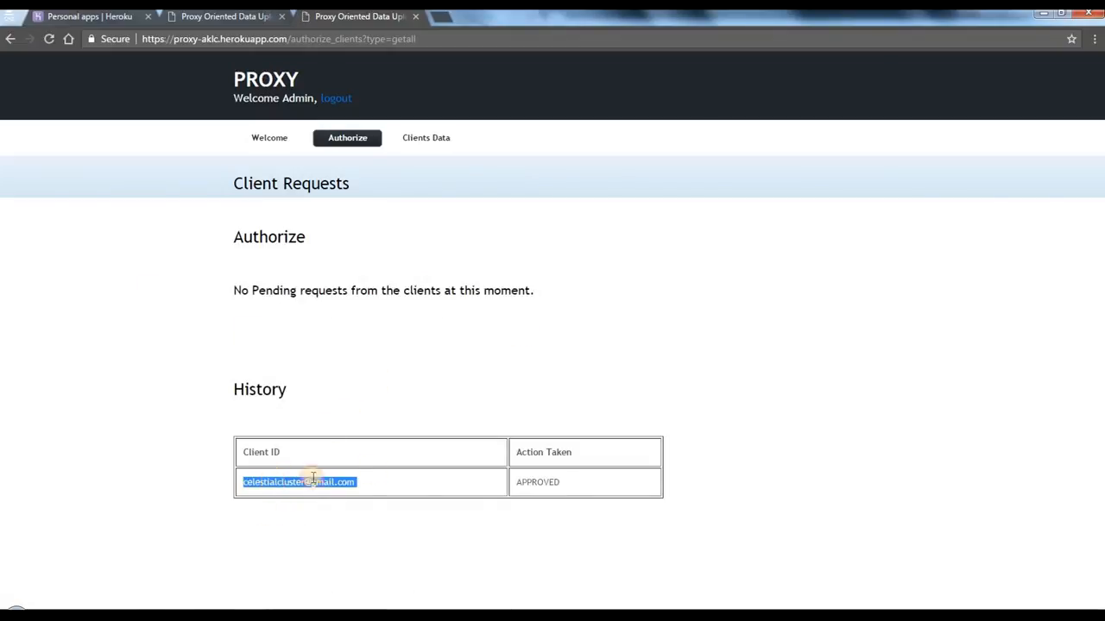
pyautogui.click(372, 472)
# Step: Open Gmail in a new browser tab and sign in with the registered e-mail address and account password
pyautogui.click(445, 19)
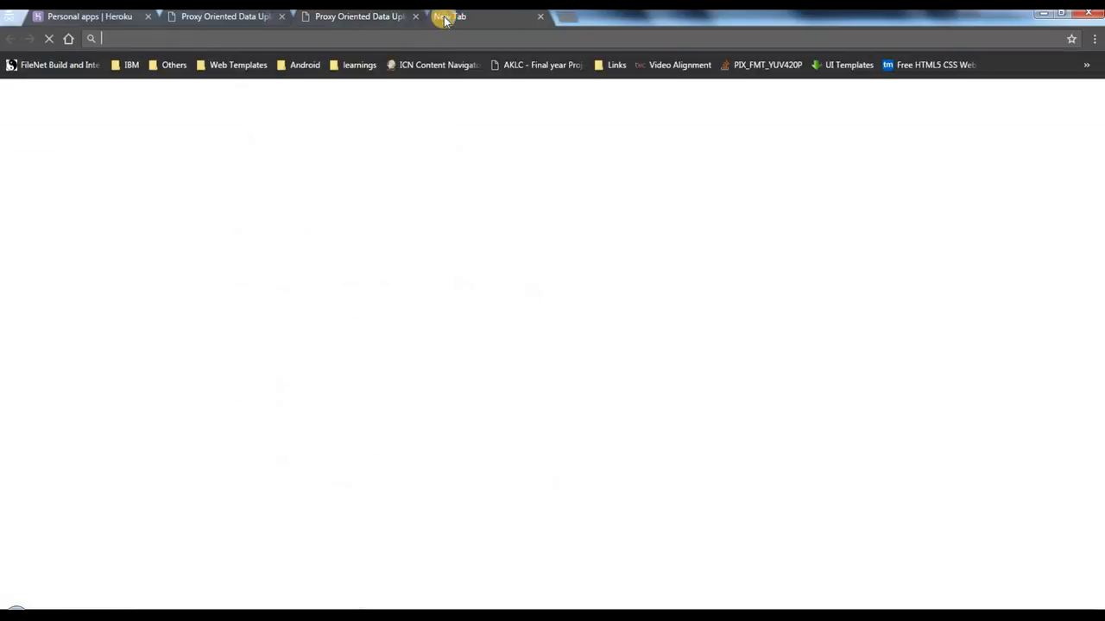
pyautogui.write('gmail.com')
pyautogui.press('Return')
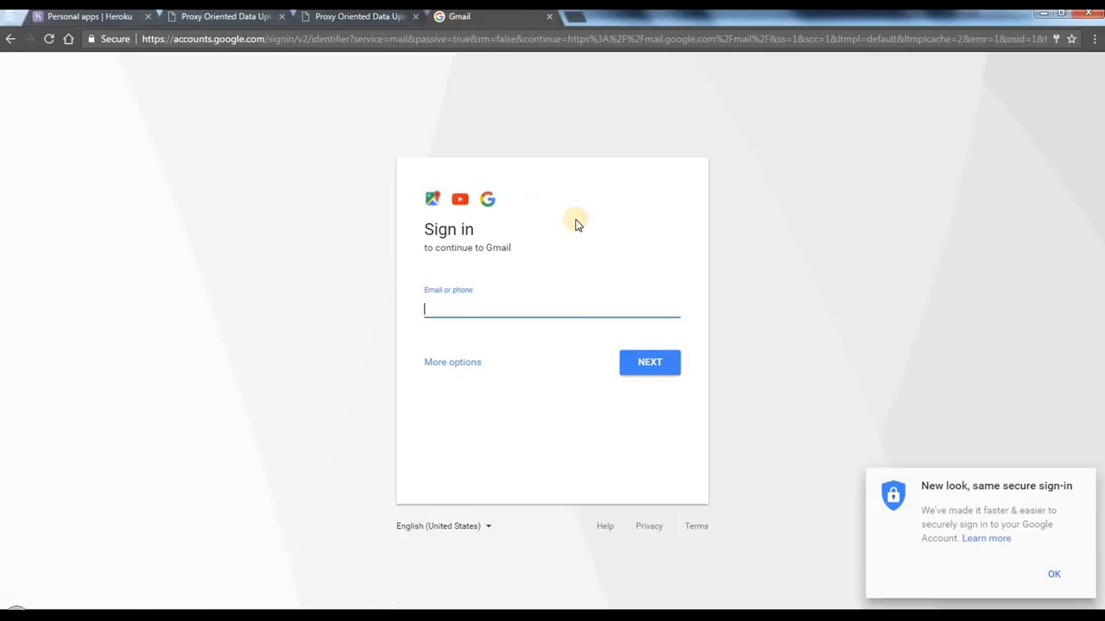
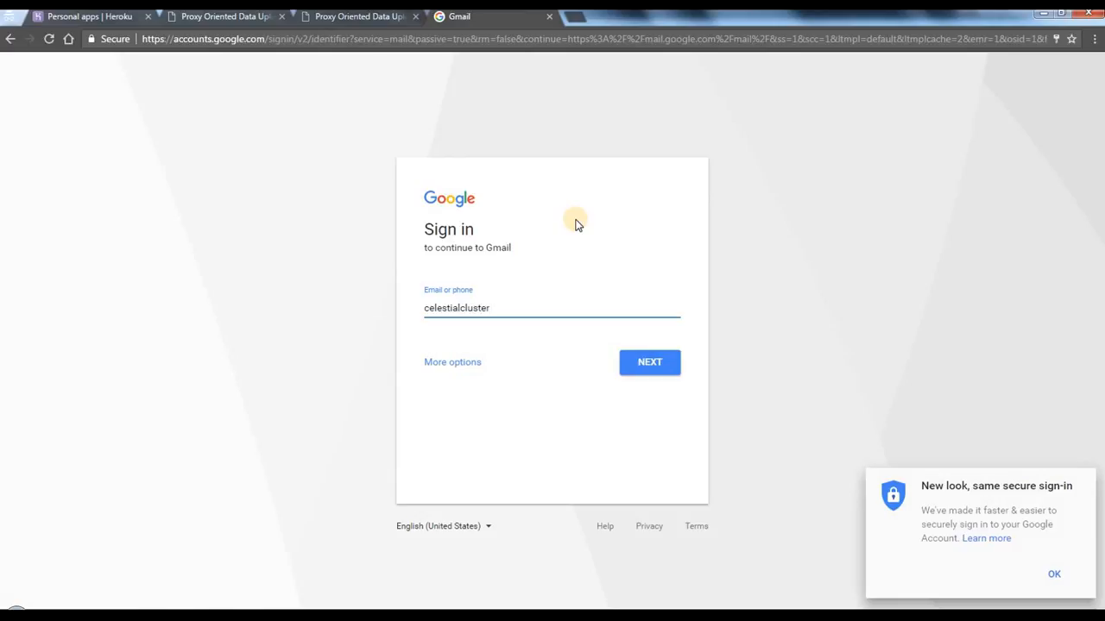
pyautogui.press('Return')
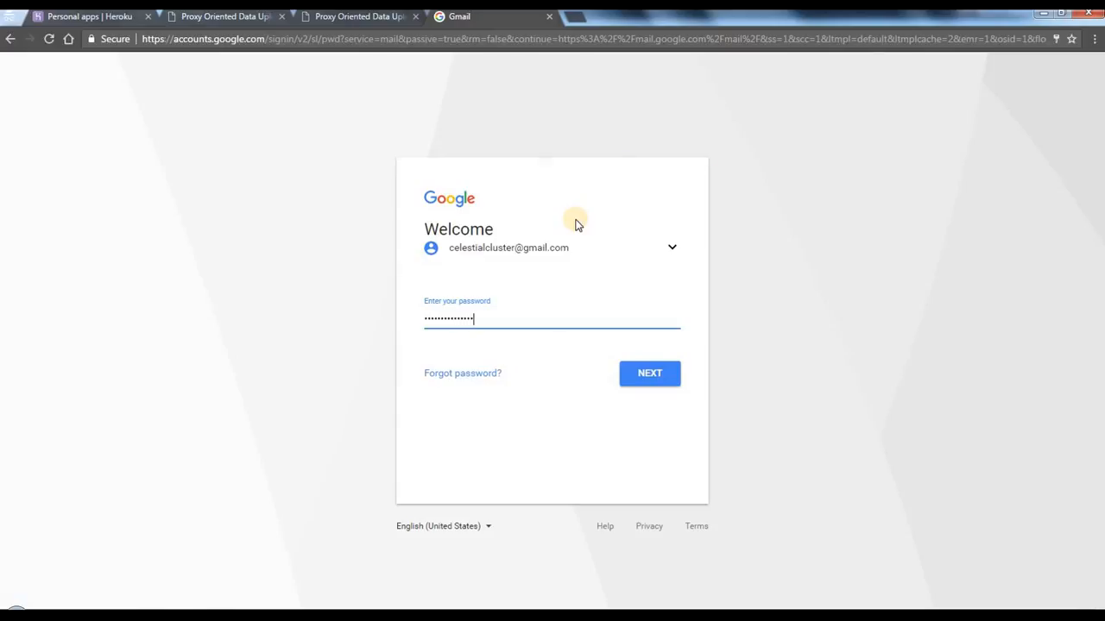
pyautogui.press('Return')
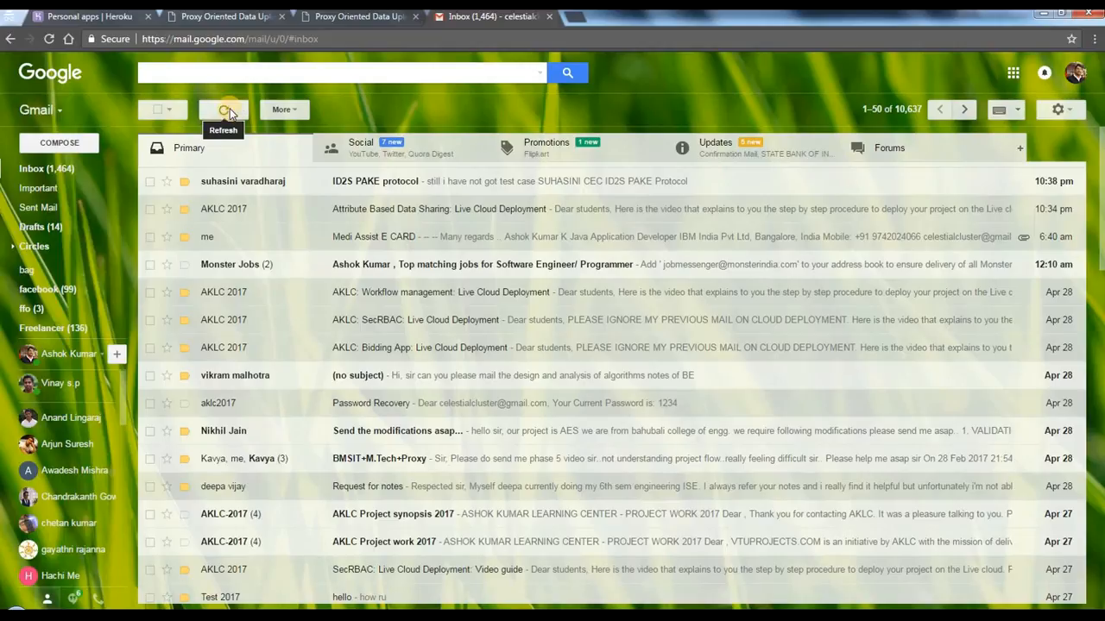
# Step: Refresh the Gmail inbox and open the message "Code for Proxy Verfication"
pyautogui.click(228, 110)
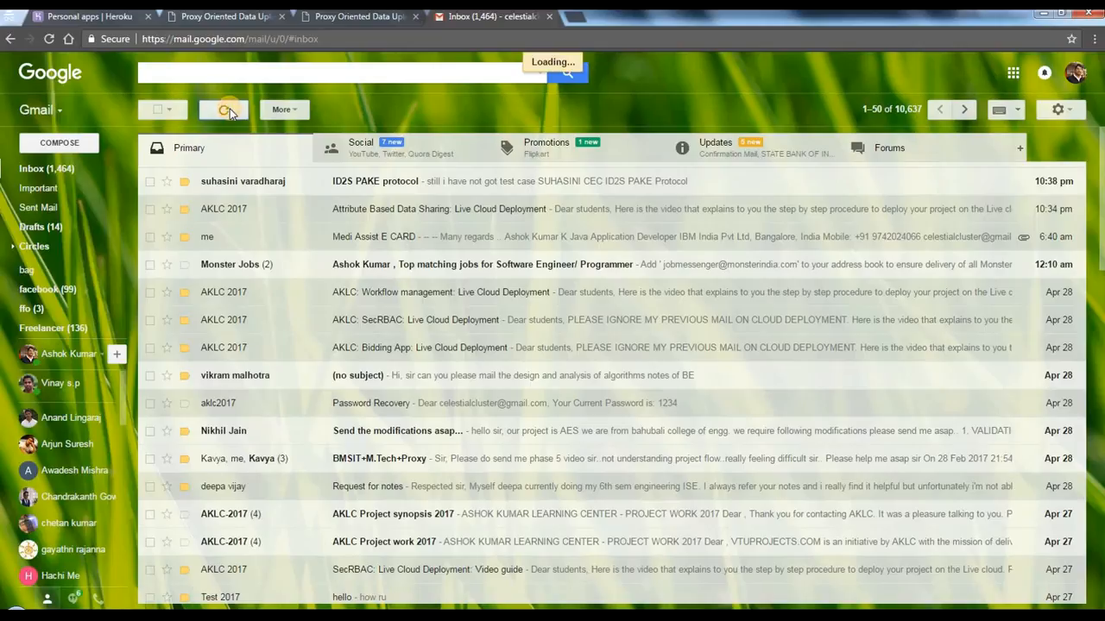
pyautogui.click(230, 112)
pyautogui.click(230, 112)
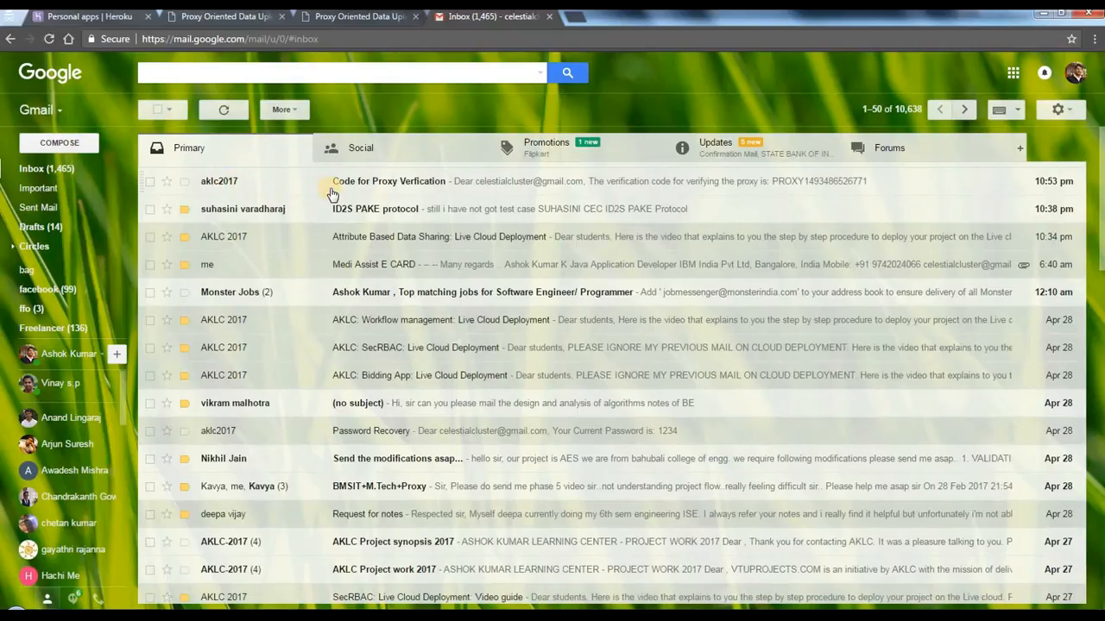
pyautogui.click(406, 184)
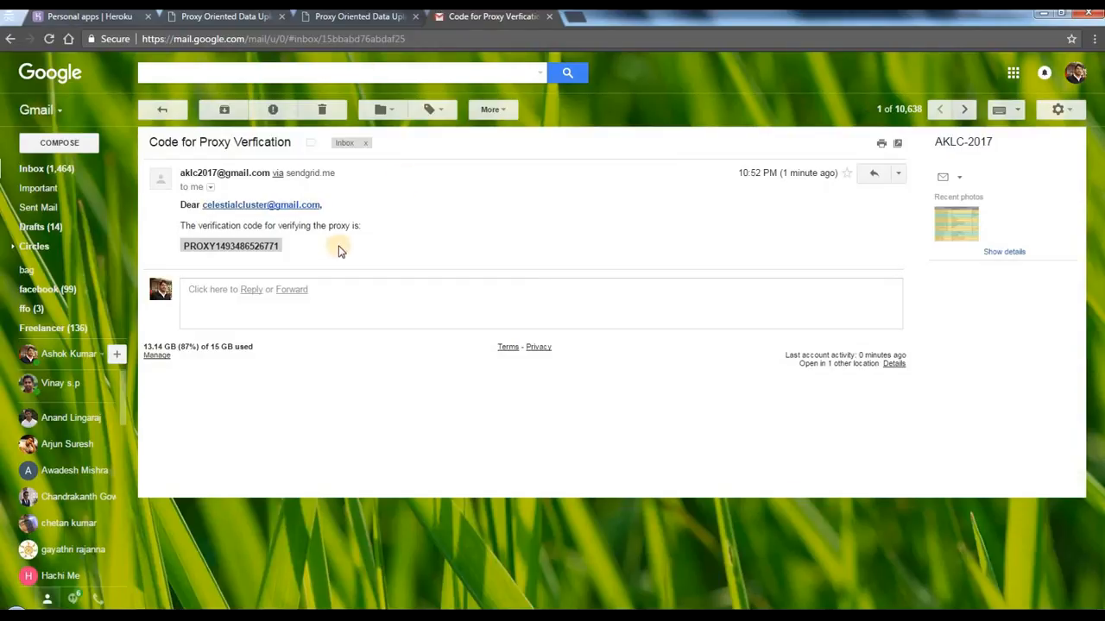
# Step: Copy the proxy verification code from the e-mail body
pyautogui.doubleClick(222, 246)
pyautogui.rightClick(222, 246)
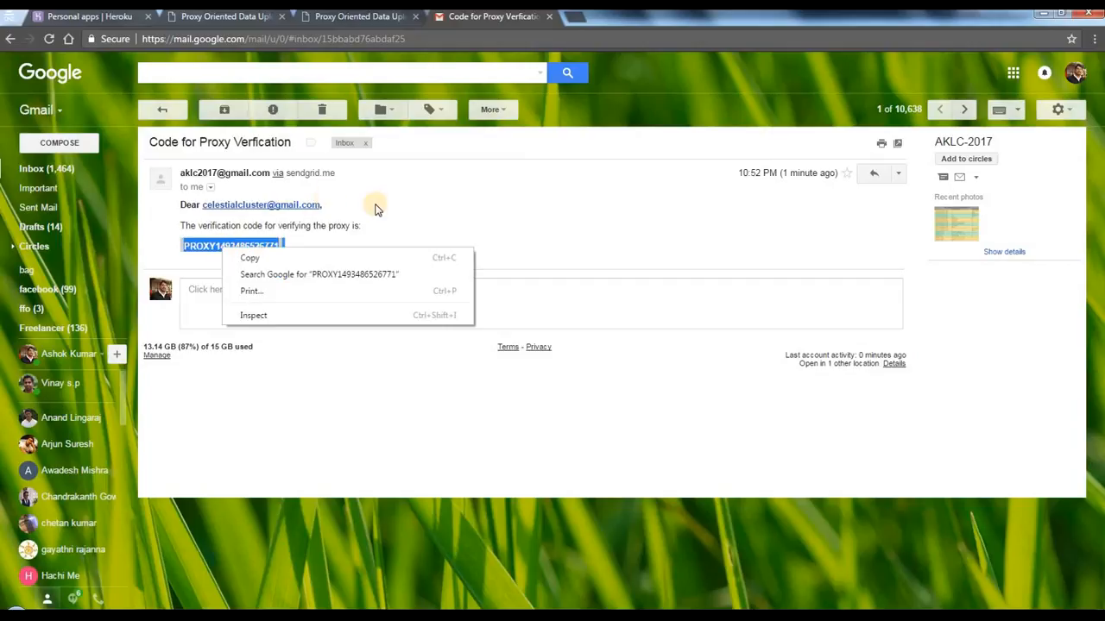
pyautogui.click(377, 209)
pyautogui.doubleClick(235, 245)
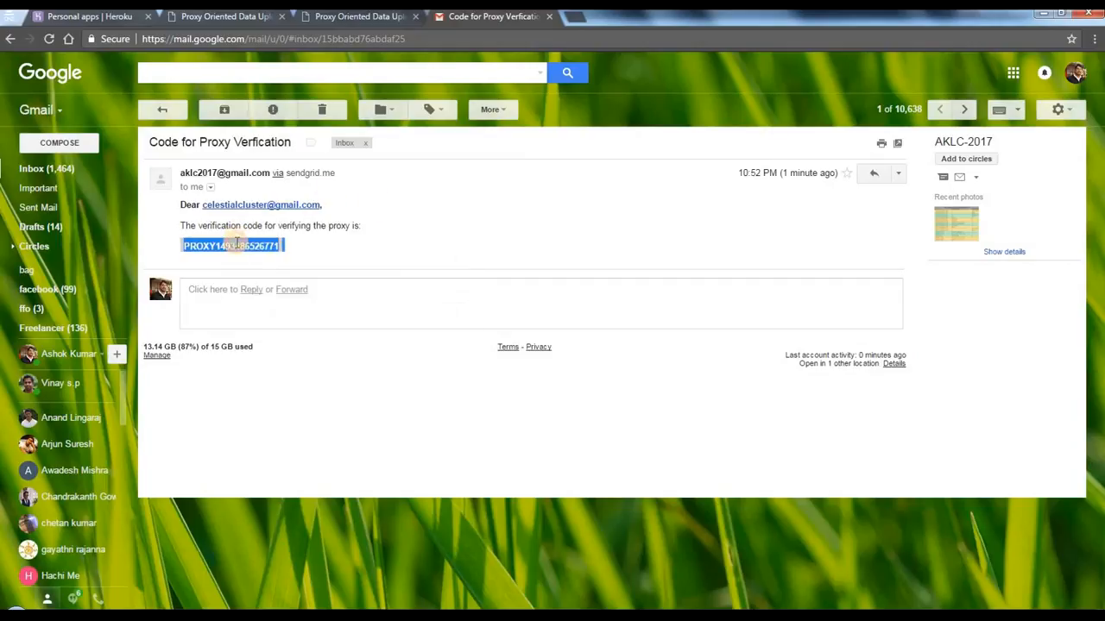
pyautogui.rightClick(233, 246)
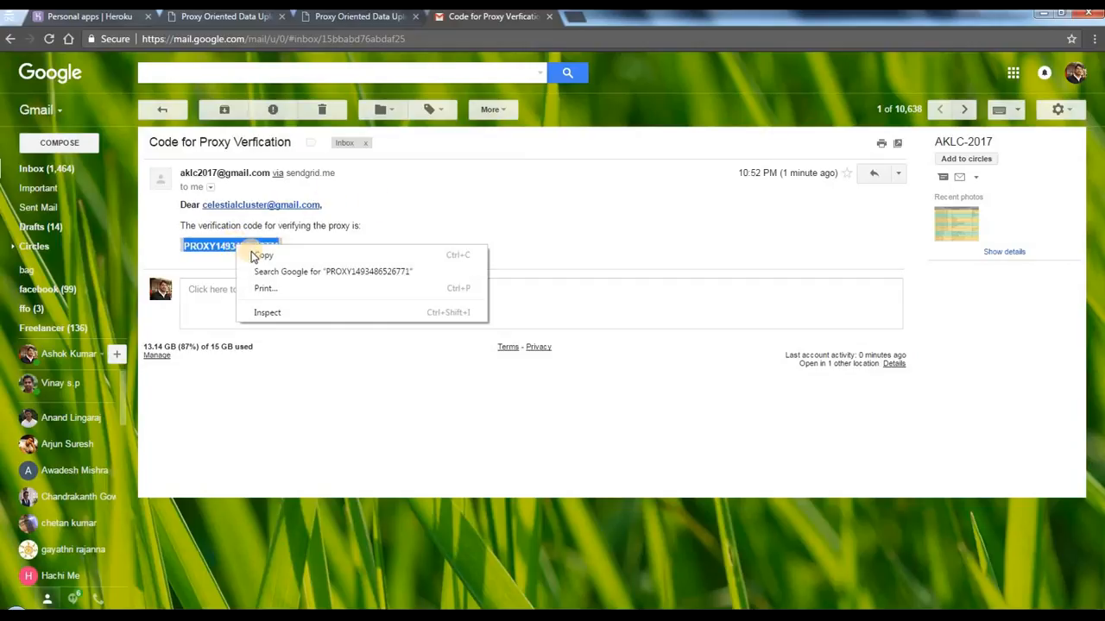
pyautogui.click(254, 253)
# Step: Return to the CSC Proxy page, paste the verification code for the requested proxy, and verify it
pyautogui.click(214, 16)
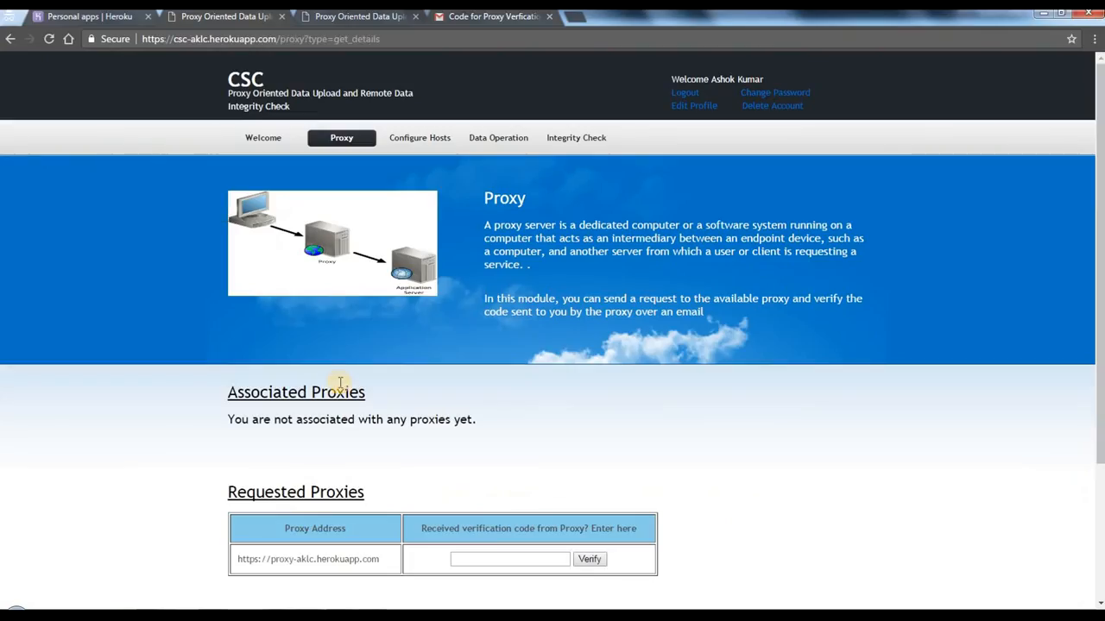
pyautogui.click(501, 557)
pyautogui.rightClick(501, 558)
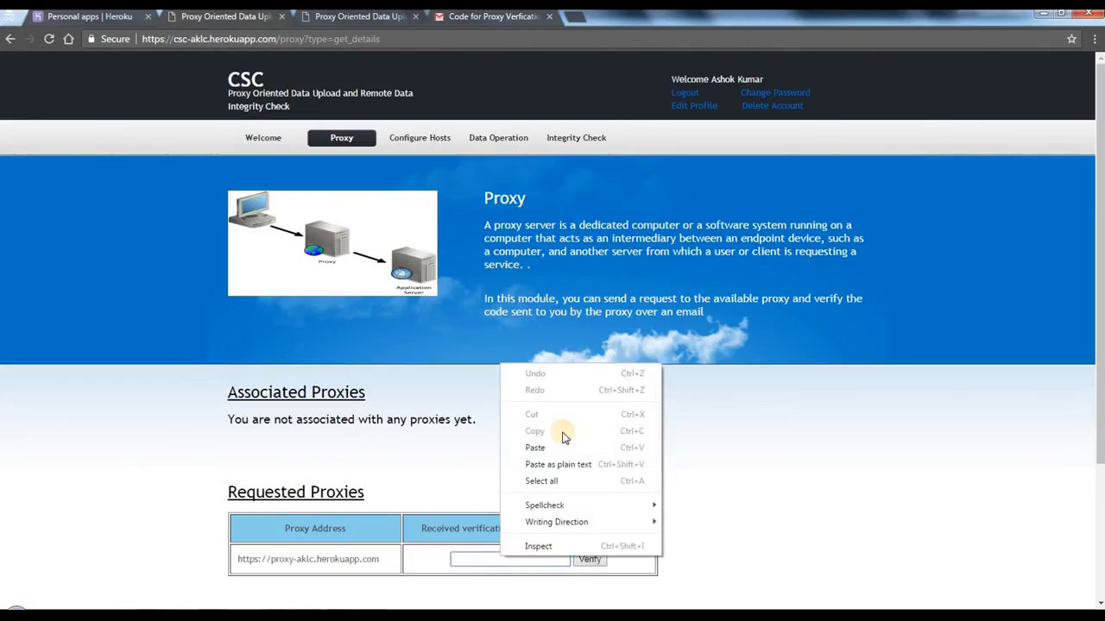
pyautogui.click(553, 443)
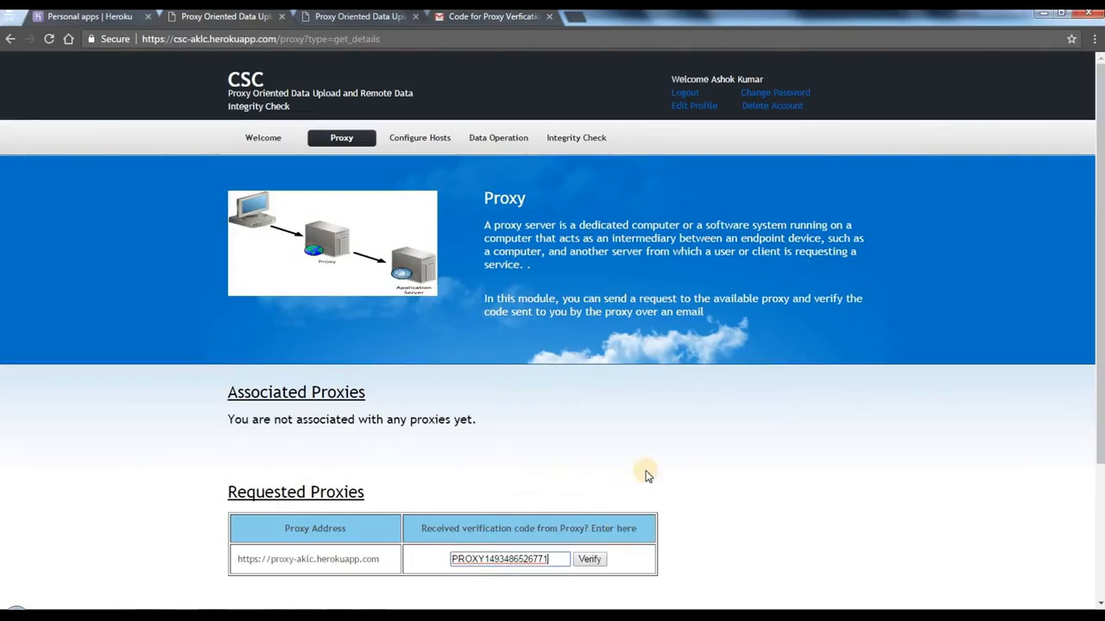
pyautogui.click(592, 564)
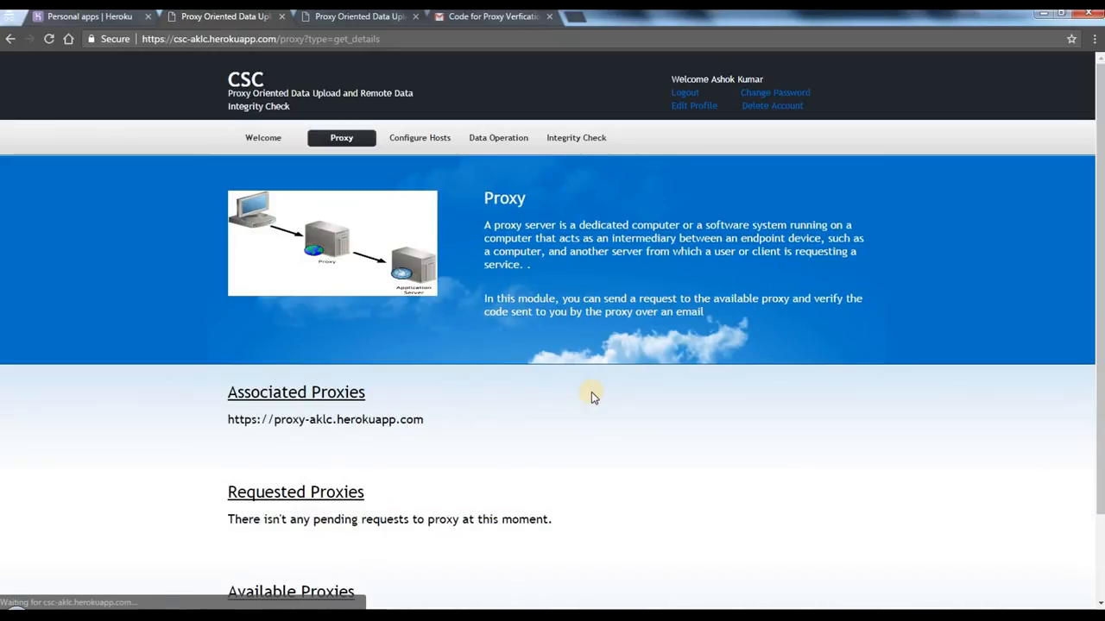
# Step: Check the Associated, Requested and Available Proxies sections on the CSC Proxy page
pyautogui.scroll(-1, 538, 456)
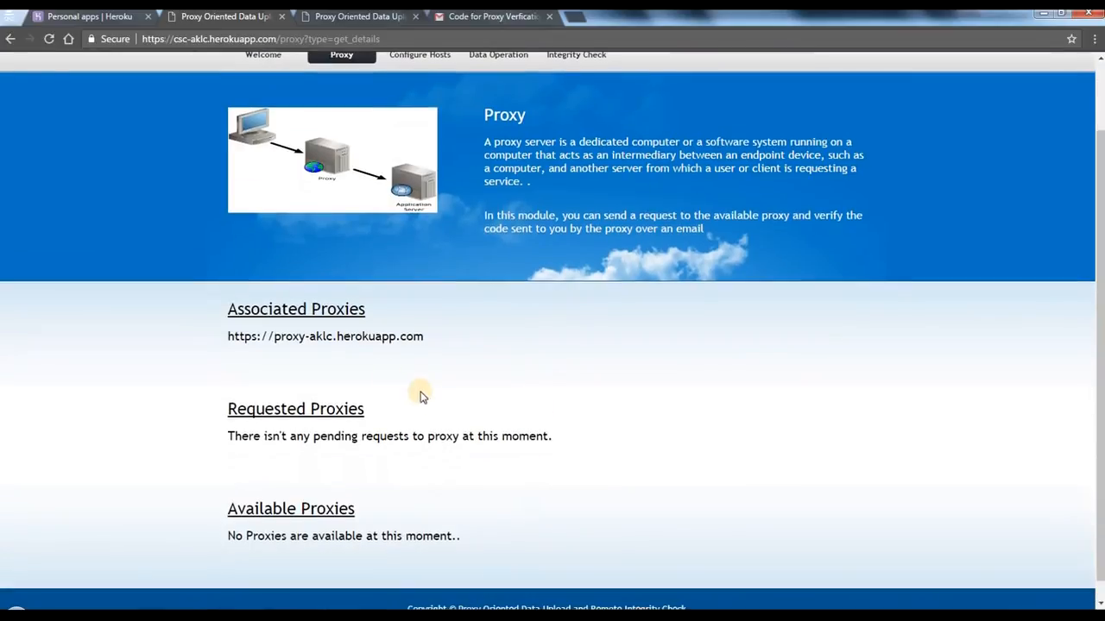
pyautogui.tripleClick(306, 339)
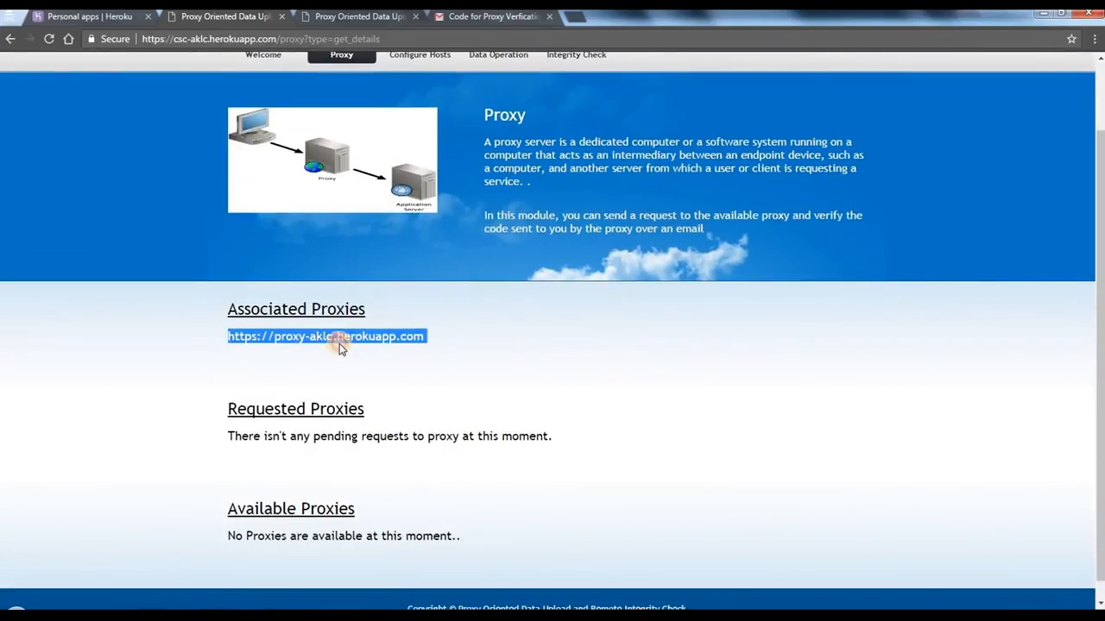
pyautogui.click(339, 344)
pyautogui.scroll(1, 339, 344)
pyautogui.scroll(1, 339, 344)
pyautogui.click(423, 138)
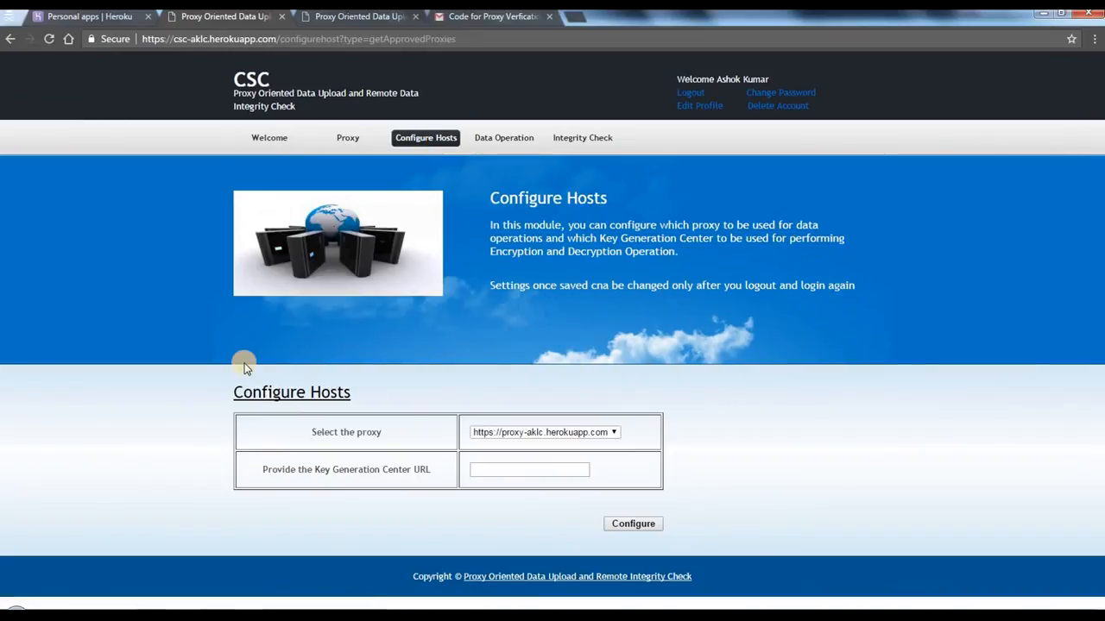
pyautogui.click(502, 476)
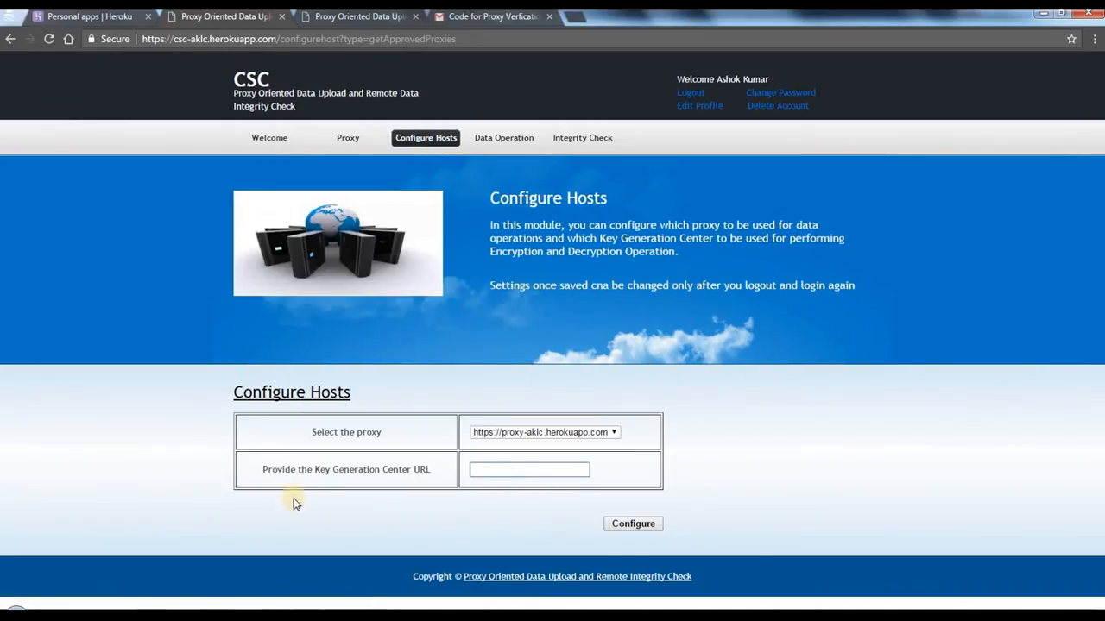
pyautogui.click(312, 531)
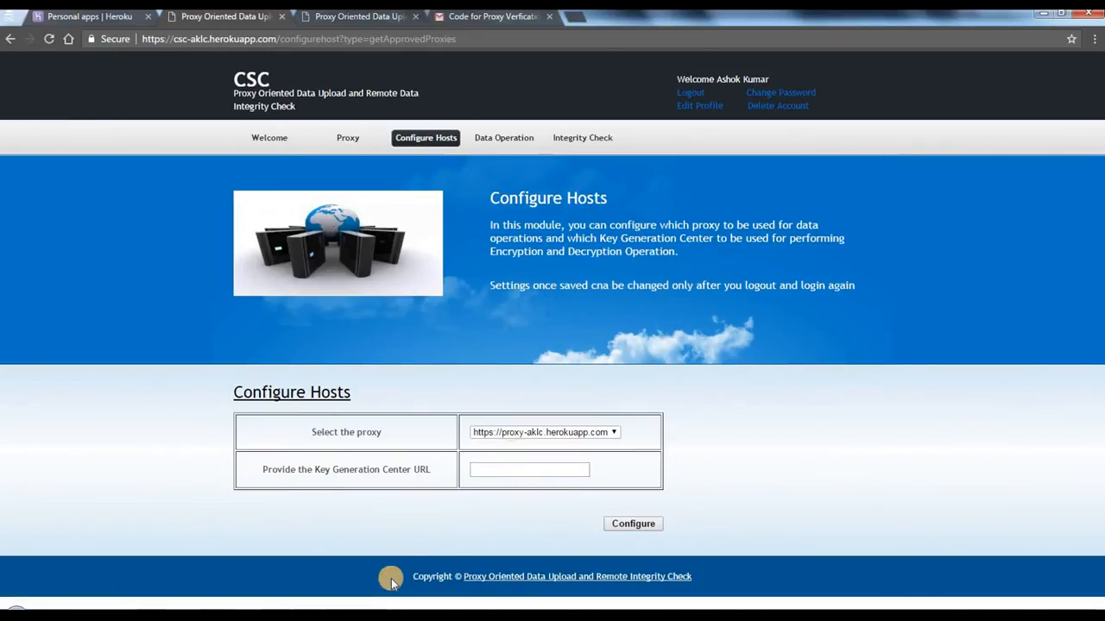
pyautogui.moveTo(317, 606)
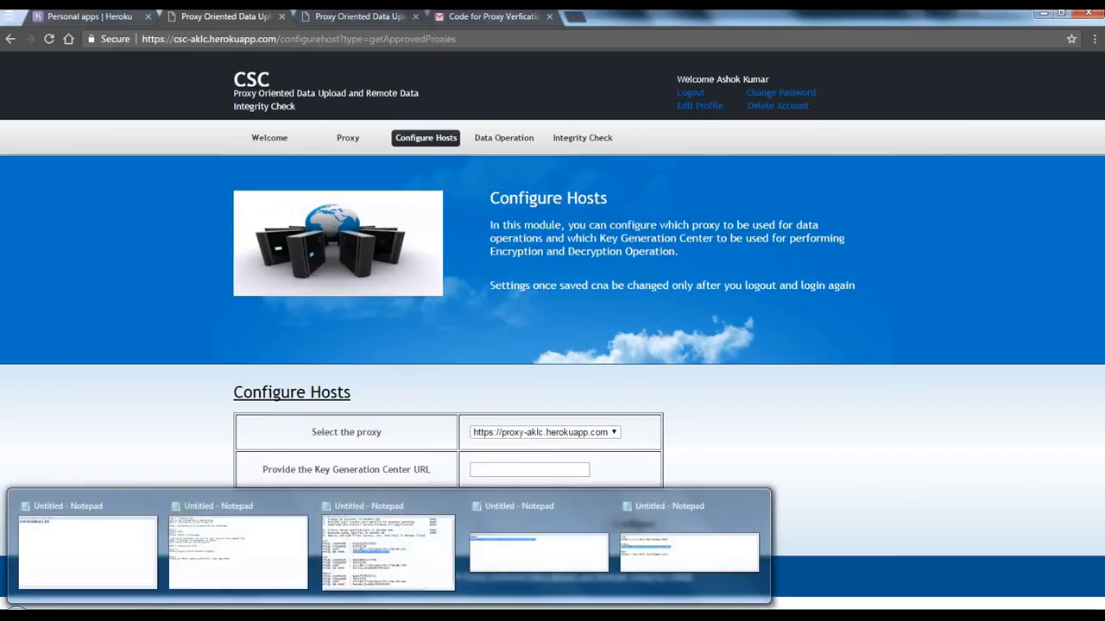
pyautogui.click(673, 549)
pyautogui.click(292, 334)
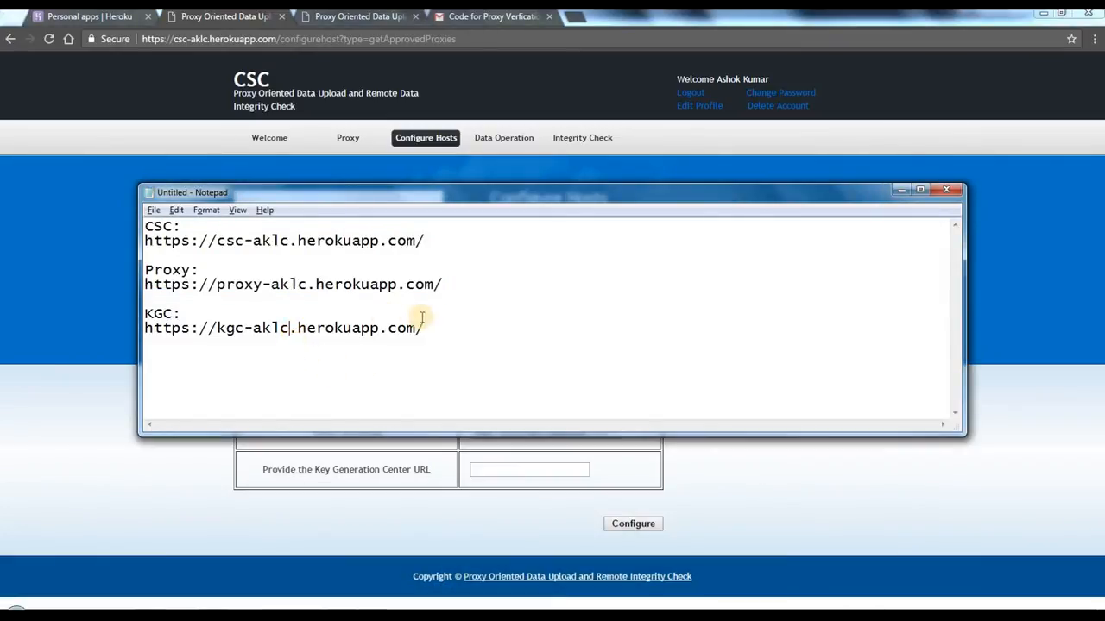
pyautogui.moveTo(416, 330); pyautogui.dragTo(62, 322)
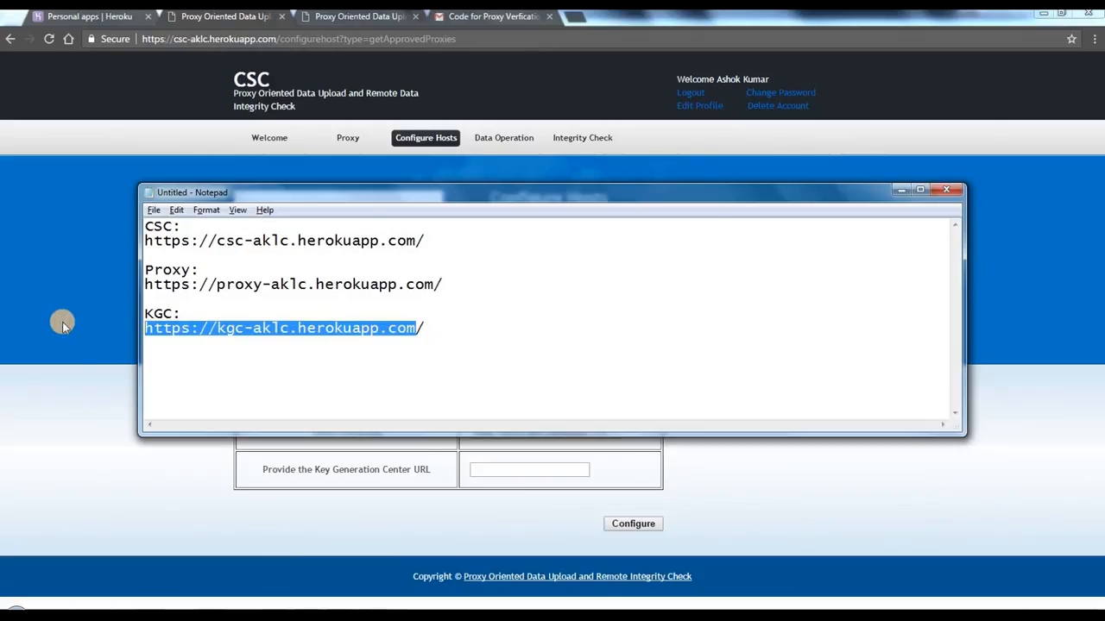
pyautogui.rightClick(277, 330)
pyautogui.click(315, 366)
pyautogui.click(532, 467)
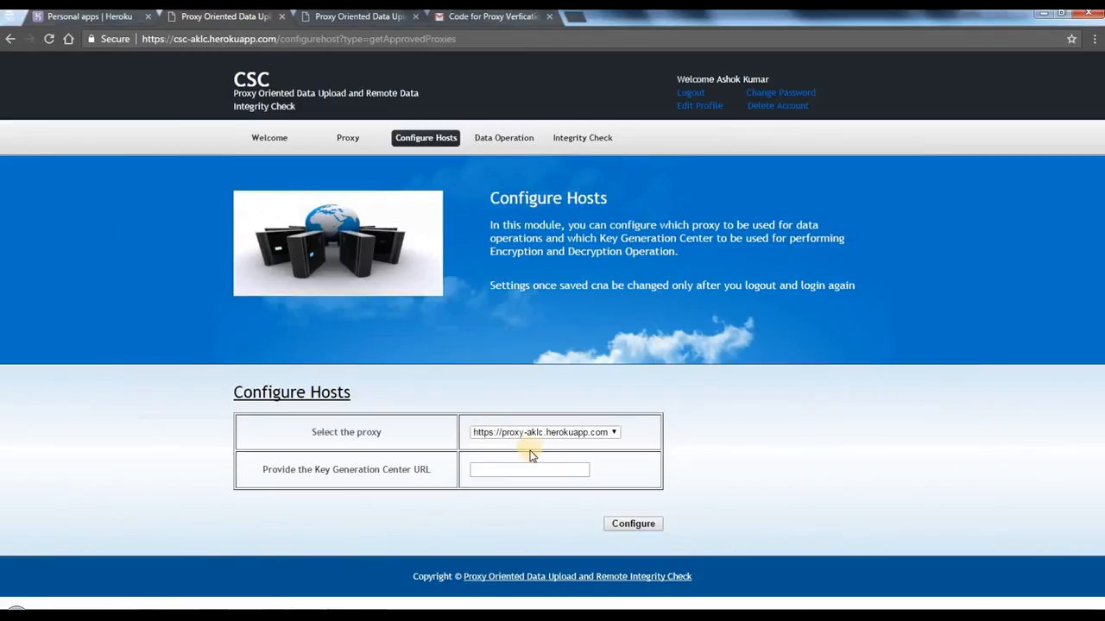
pyautogui.rightClick(532, 466)
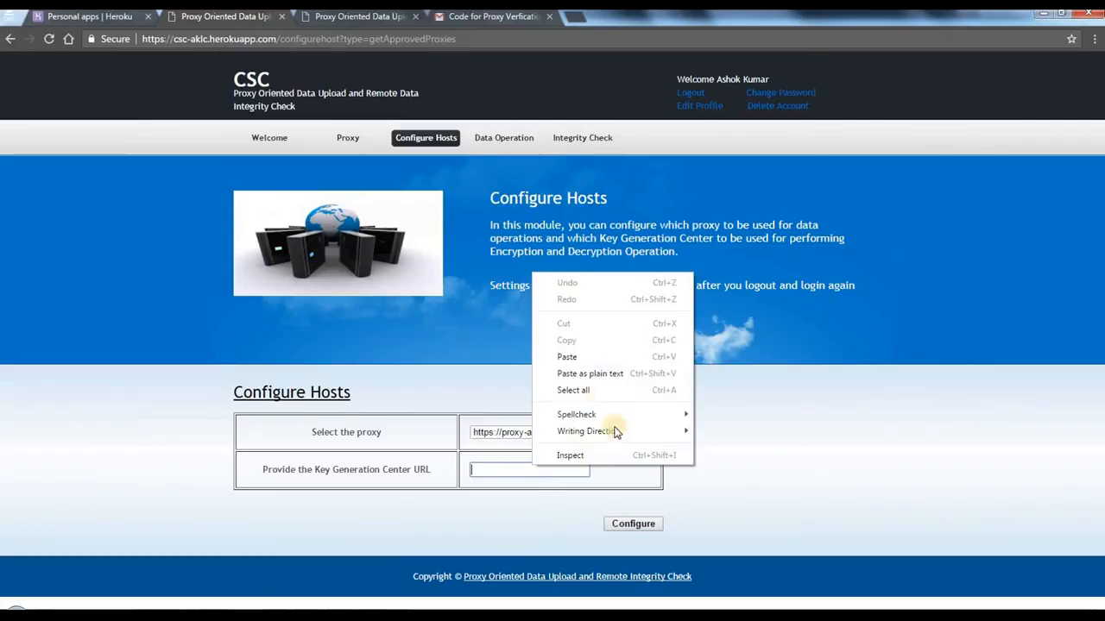
pyautogui.click(579, 360)
pyautogui.click(634, 524)
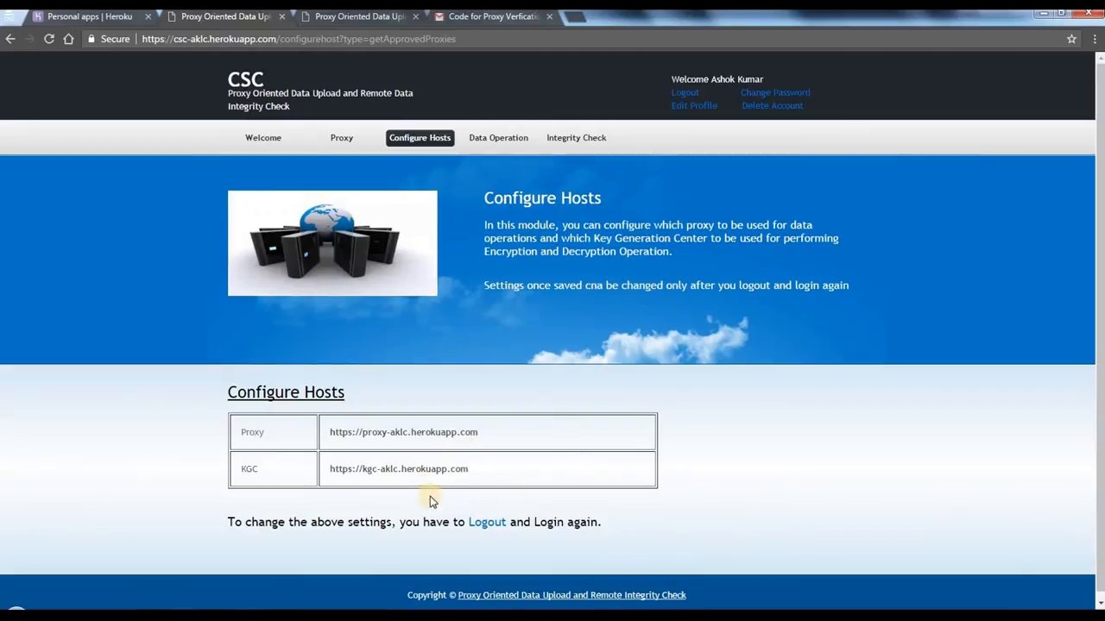
# Step: View the CSC application's Data Operation page and open its Integrity Check page
pyautogui.click(499, 138)
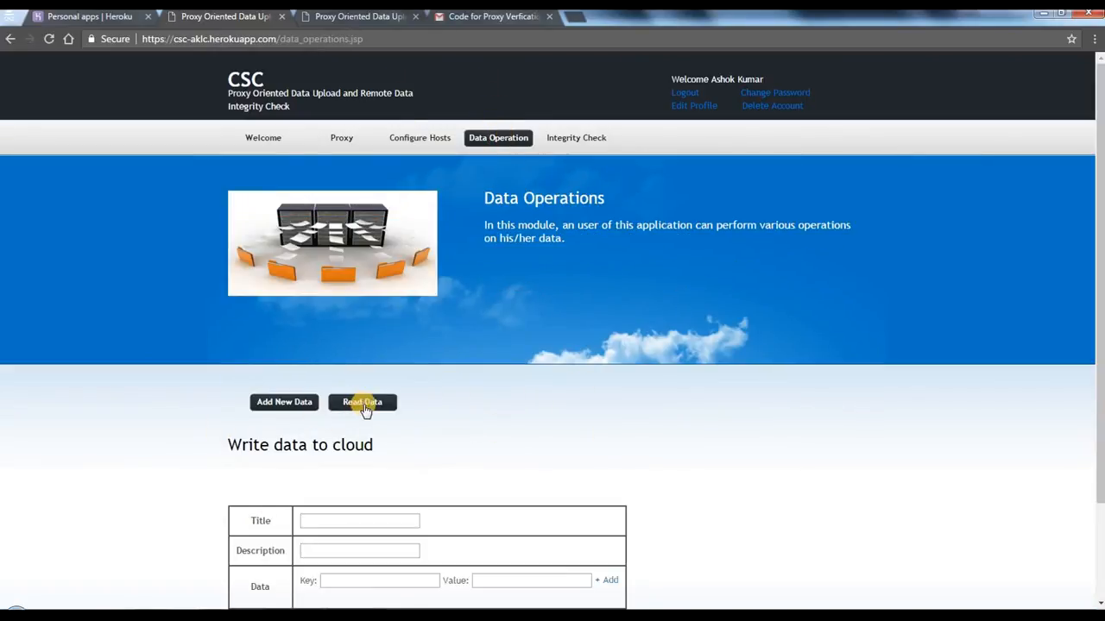
pyautogui.click(573, 147)
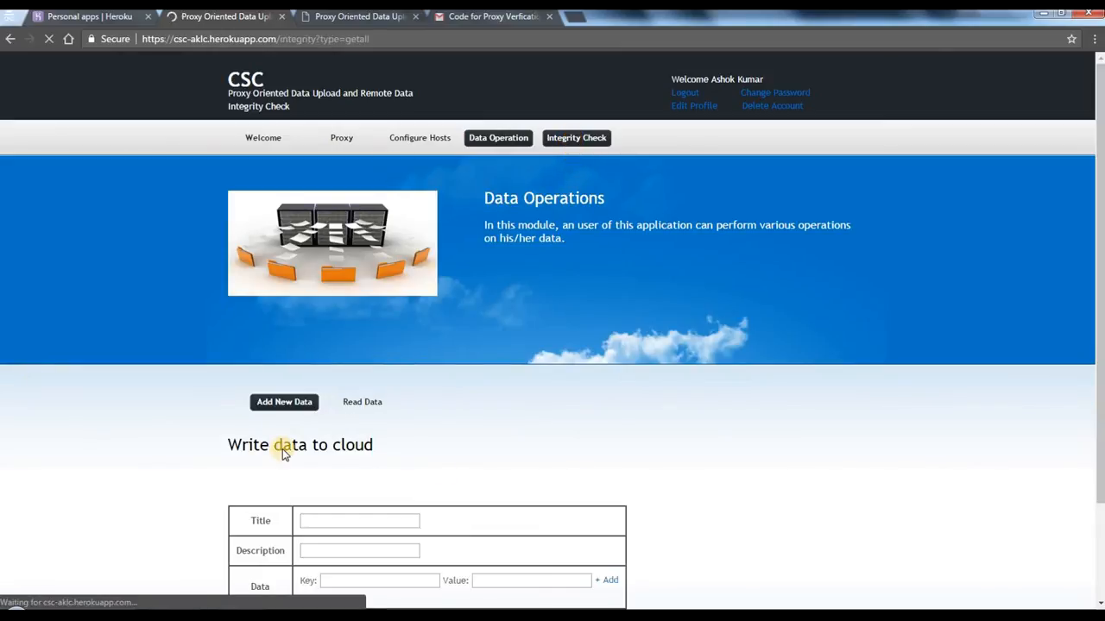